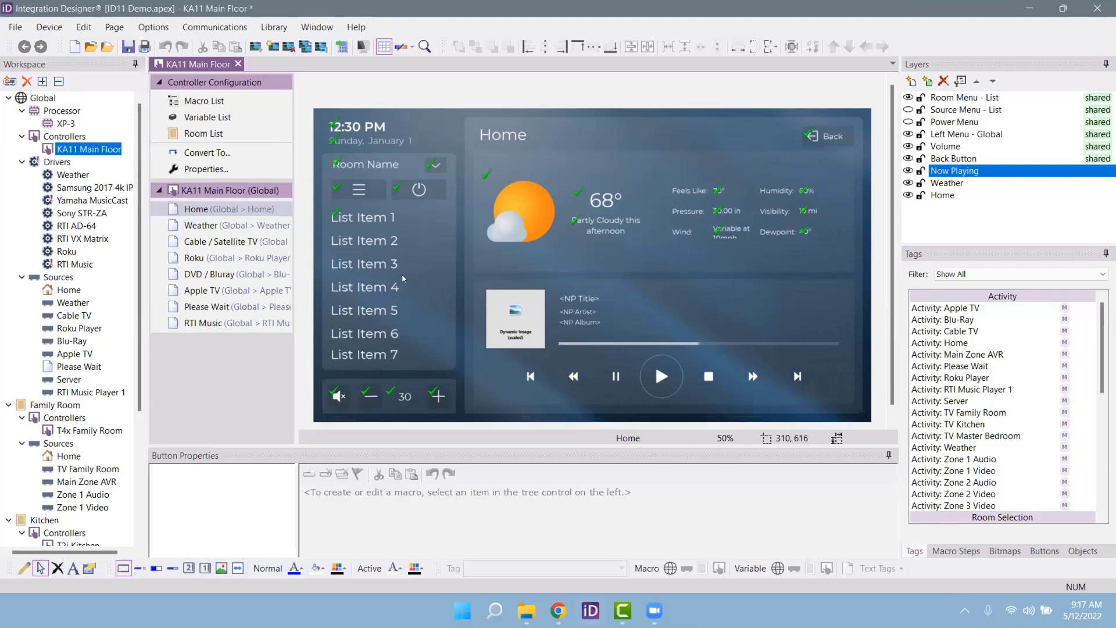
Step: Check Help for updates, dismiss the up-to-date notice, and open the Samsung 2017 4k IP driver page
{"action": "left_click", "coordinate": [357, 29]}
{"action": "left_click", "coordinate": [405, 46]}
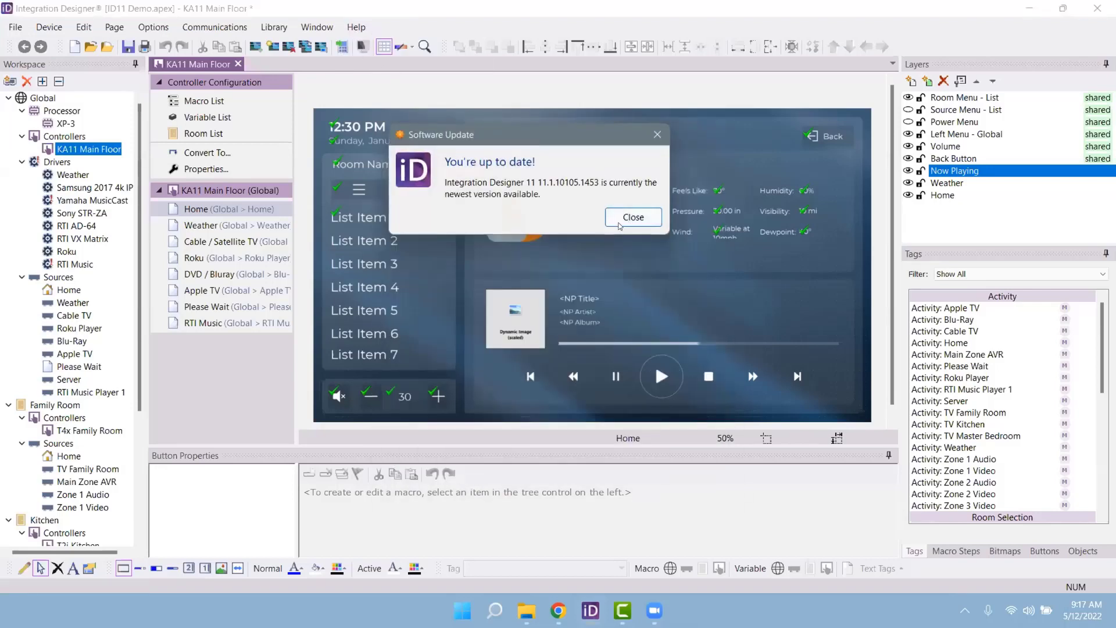
{"action": "left_click", "coordinate": [625, 220]}
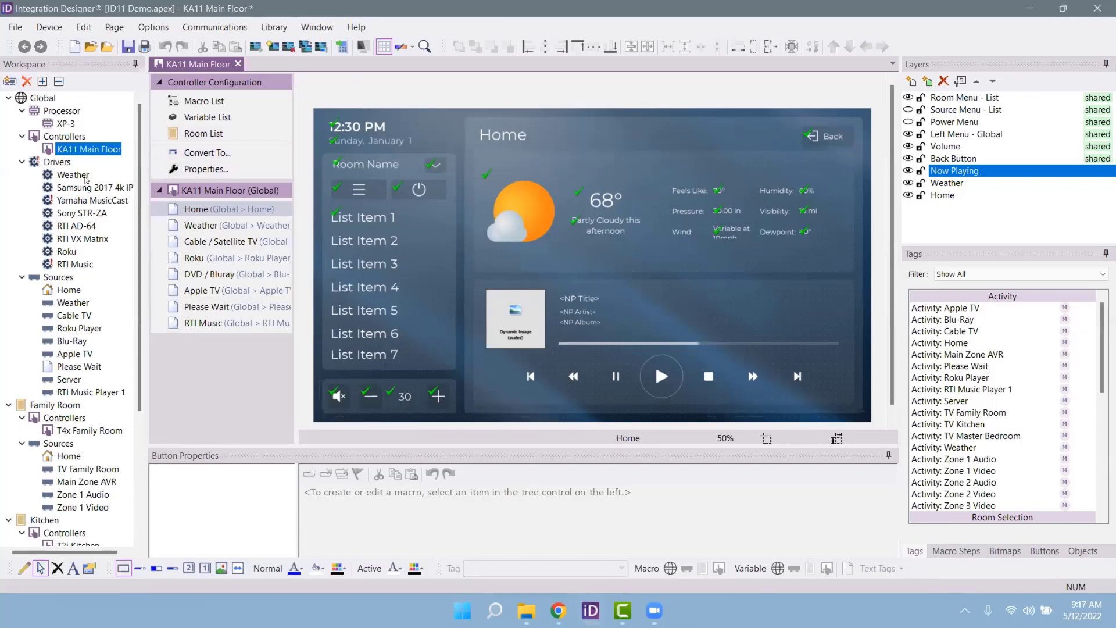
{"action": "left_click", "coordinate": [82, 188]}
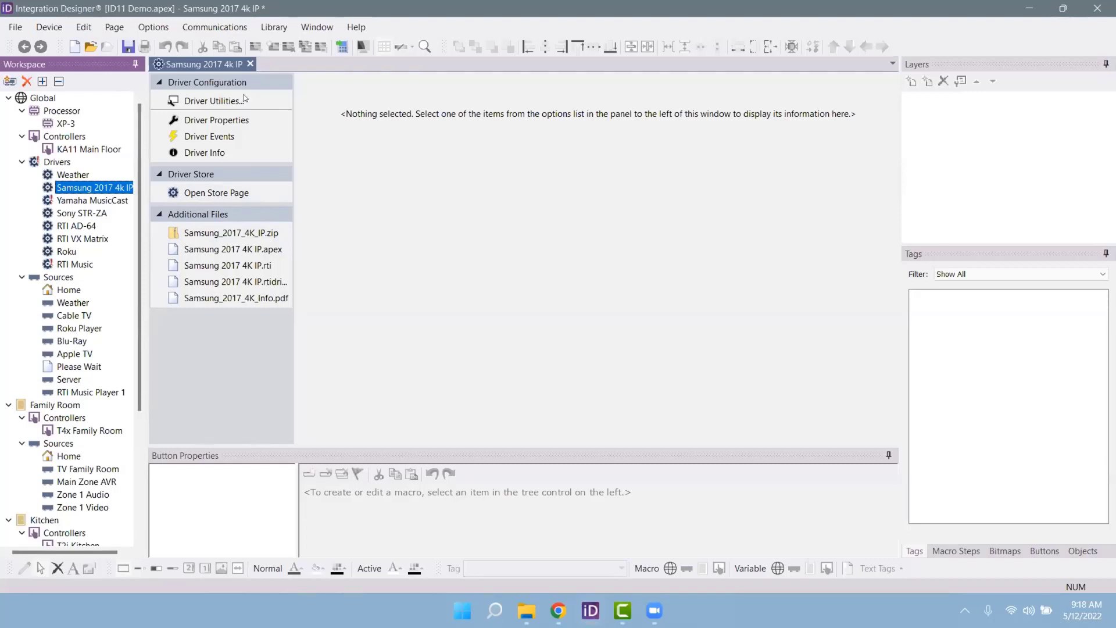
Step: Review the Communications list of devices in the current system, close it, and widen the Workspace tree
{"action": "left_click", "coordinate": [216, 26]}
{"action": "left_click", "coordinate": [232, 140]}
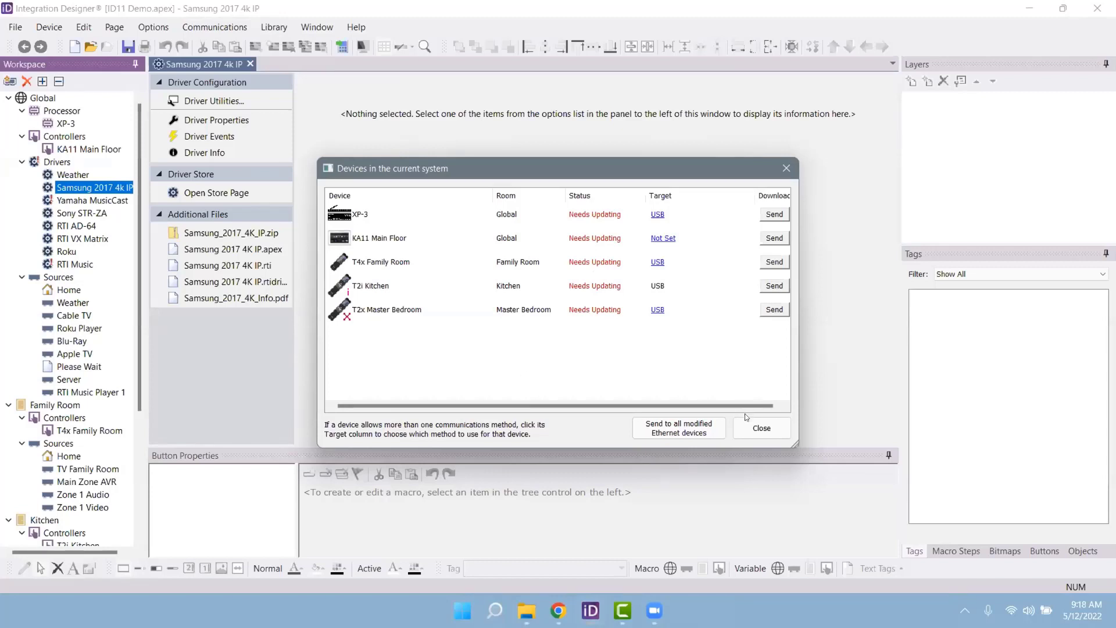
{"action": "left_click", "coordinate": [761, 428]}
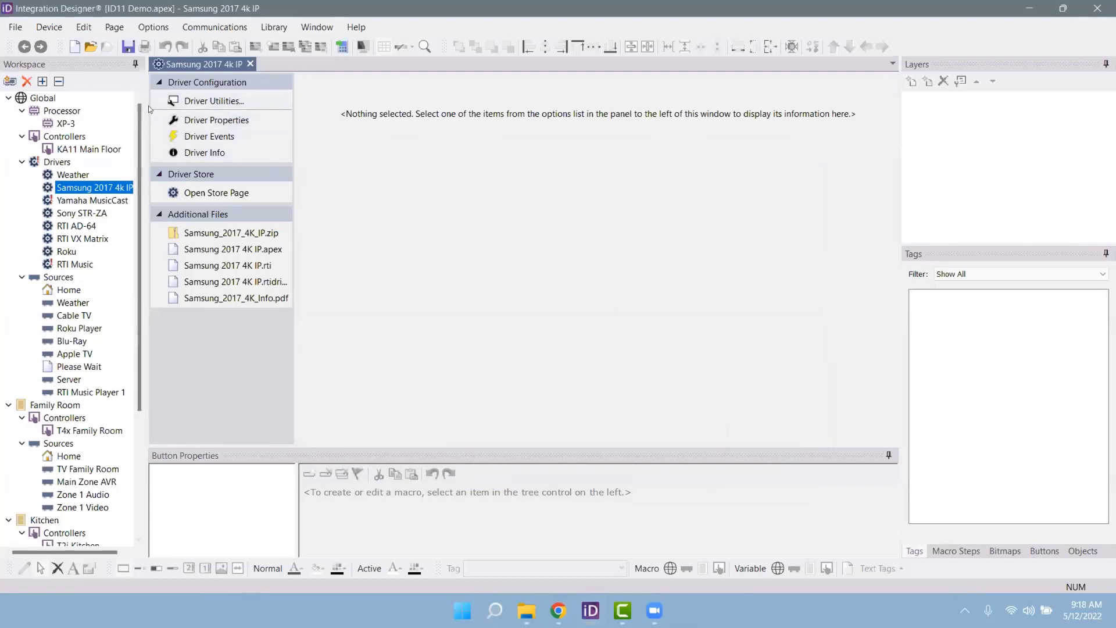
{"action": "left_click_drag", "start_coordinate": [148, 106], "coordinate": [169, 117]}
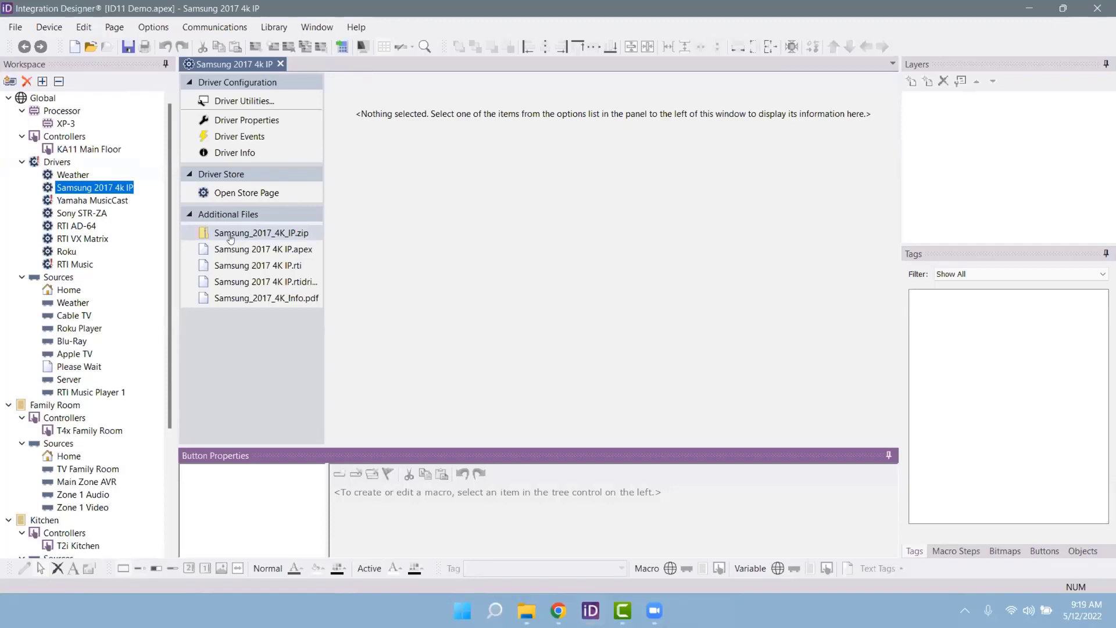
{"action": "scroll", "coordinate": [123, 268], "scroll_direction": "down", "scroll_amount": 3}
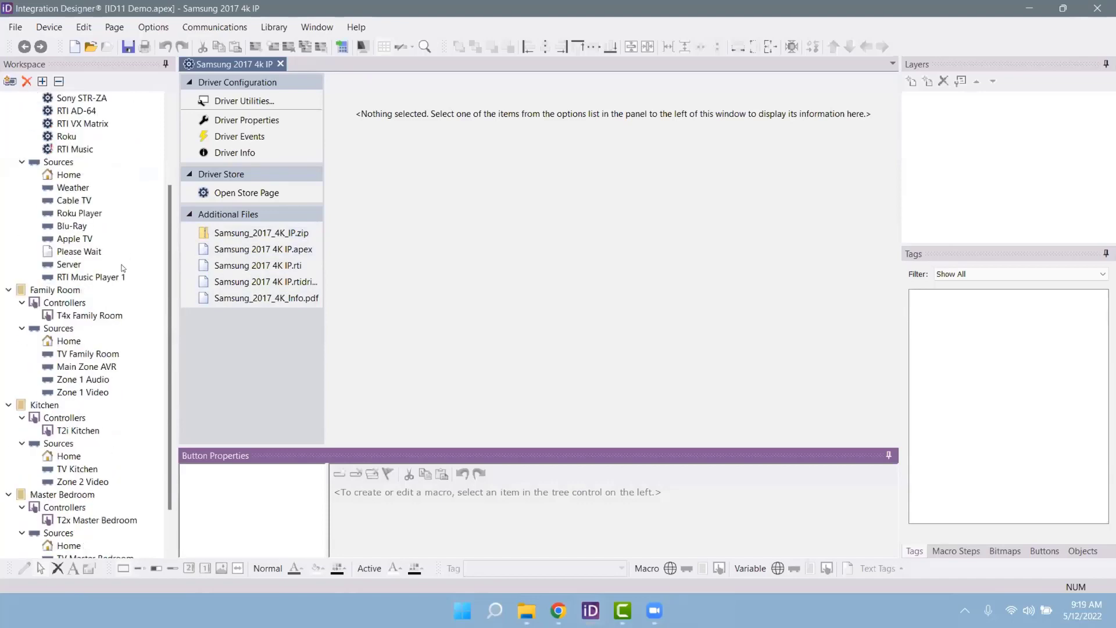
{"action": "scroll", "coordinate": [124, 293], "scroll_direction": "up", "scroll_amount": 5}
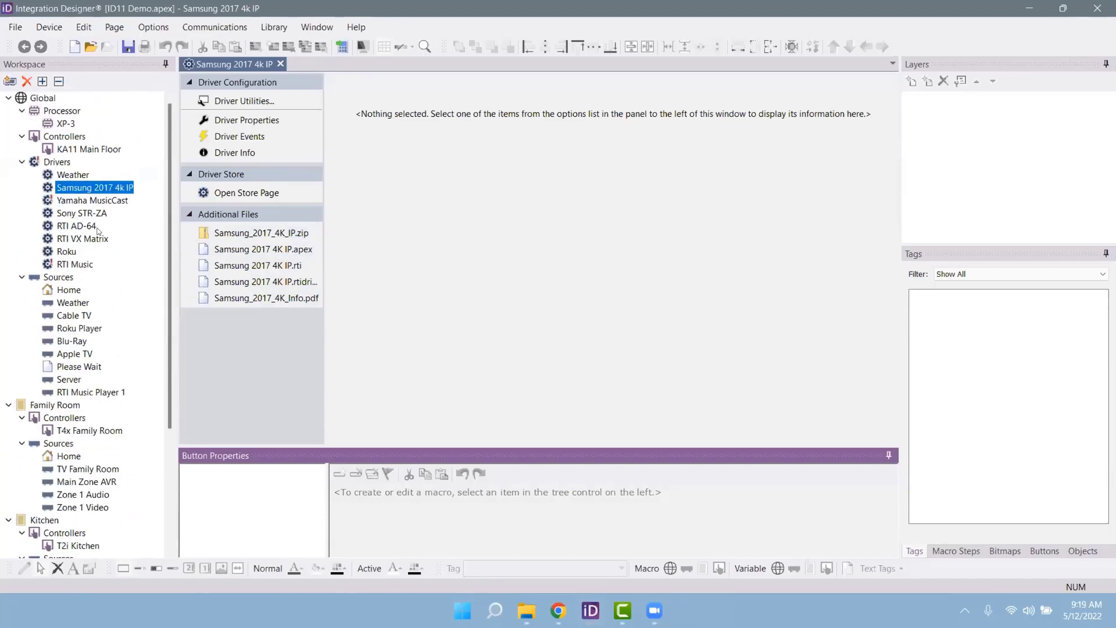
{"action": "scroll", "coordinate": [98, 231], "scroll_direction": "down", "scroll_amount": 5}
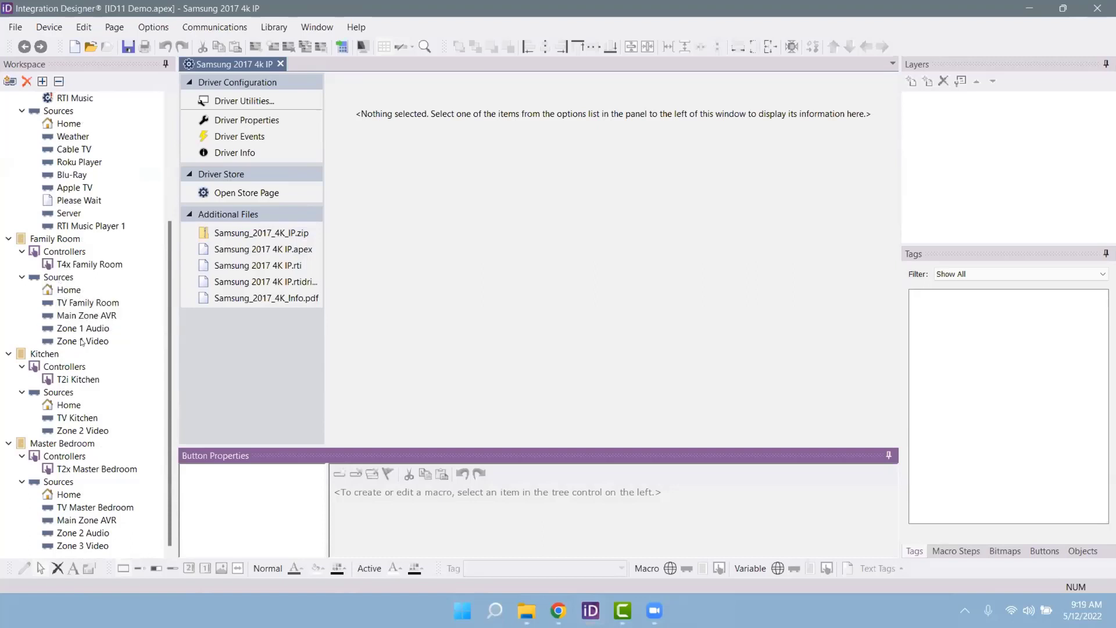
{"action": "scroll", "coordinate": [87, 262], "scroll_direction": "up", "scroll_amount": 4}
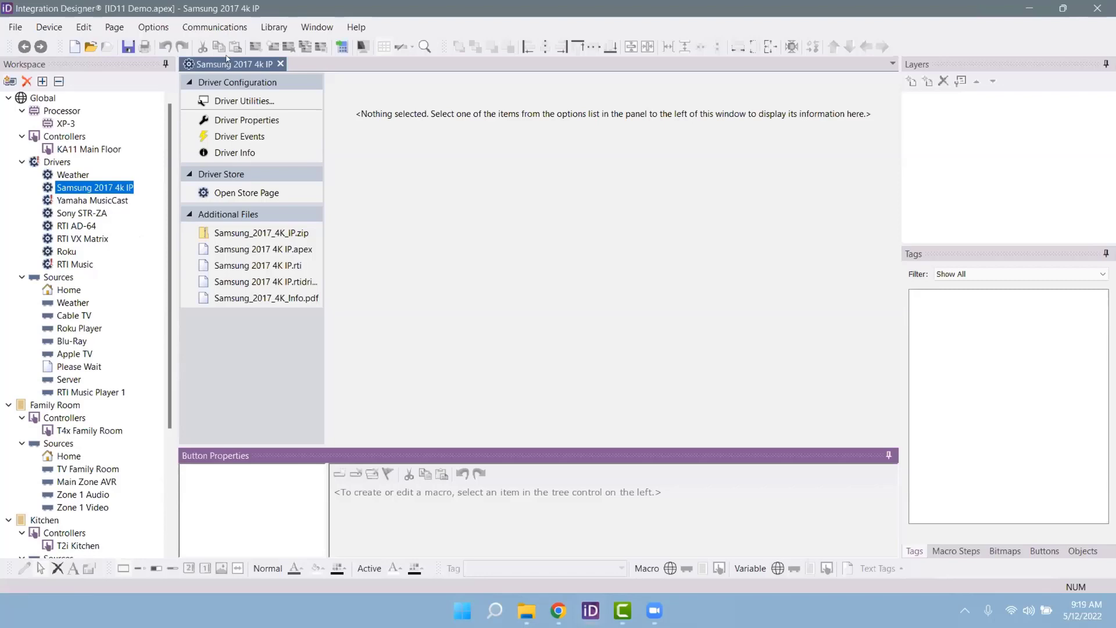
{"action": "left_click", "coordinate": [9, 81]}
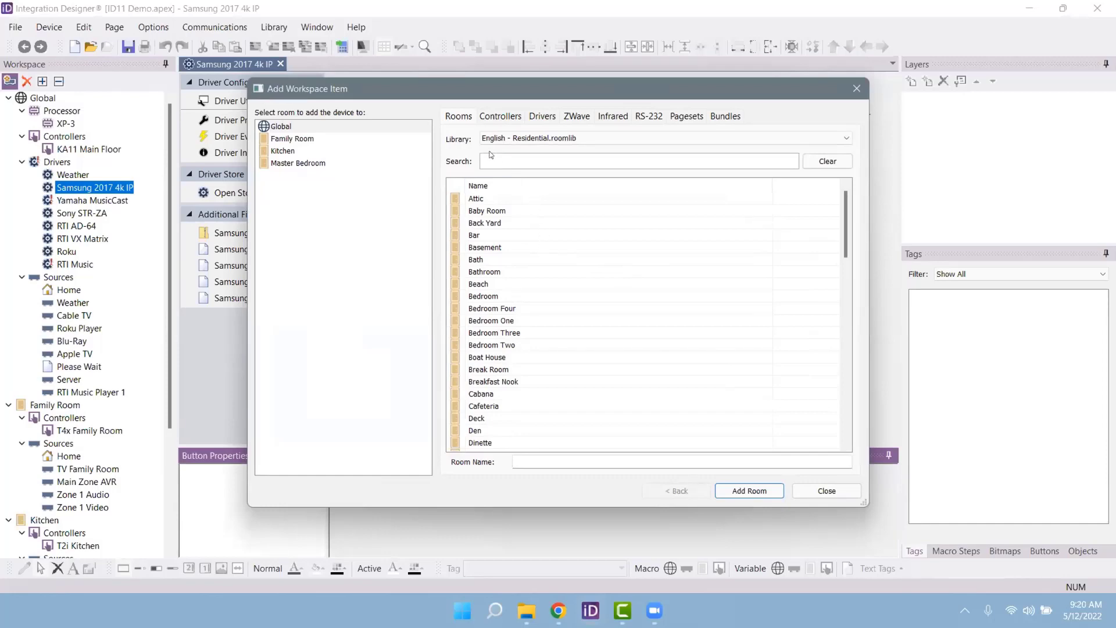
{"action": "left_click", "coordinate": [490, 116]}
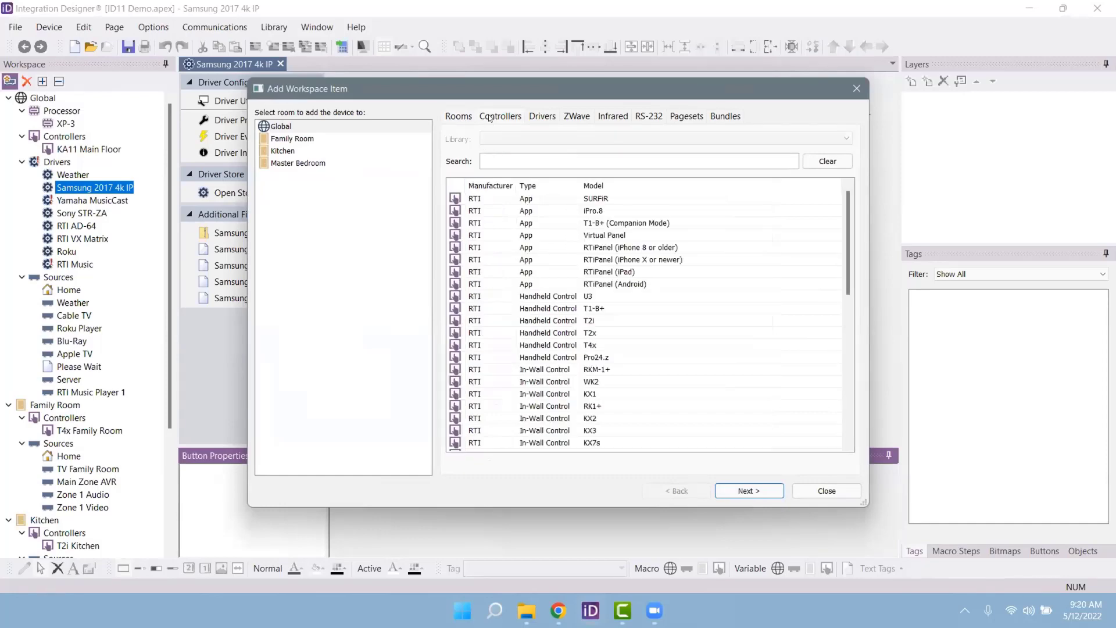
{"action": "left_click", "coordinate": [549, 121]}
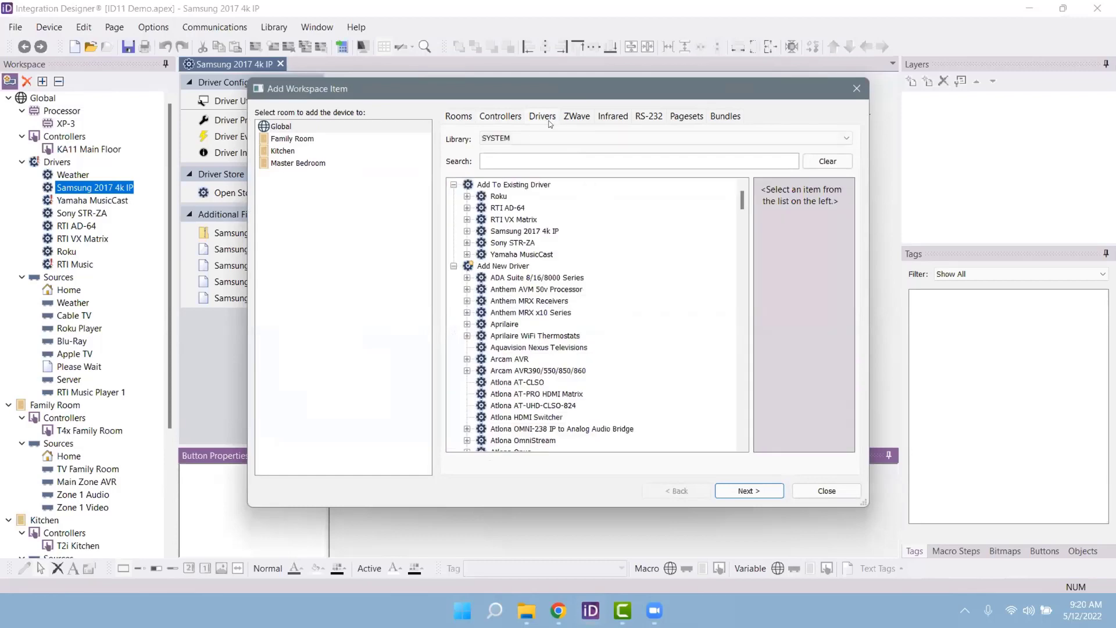
{"action": "left_click", "coordinate": [610, 123]}
{"action": "scroll", "coordinate": [566, 214], "scroll_direction": "down", "scroll_amount": 5}
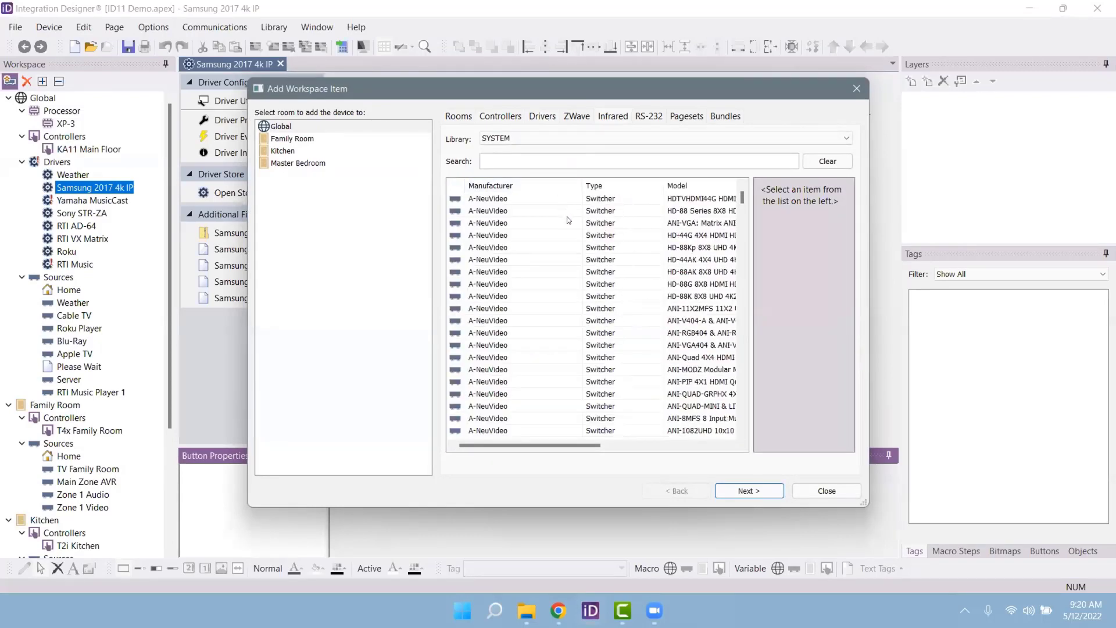
{"action": "scroll", "coordinate": [567, 216], "scroll_direction": "up", "scroll_amount": 5}
{"action": "left_click", "coordinate": [663, 115]}
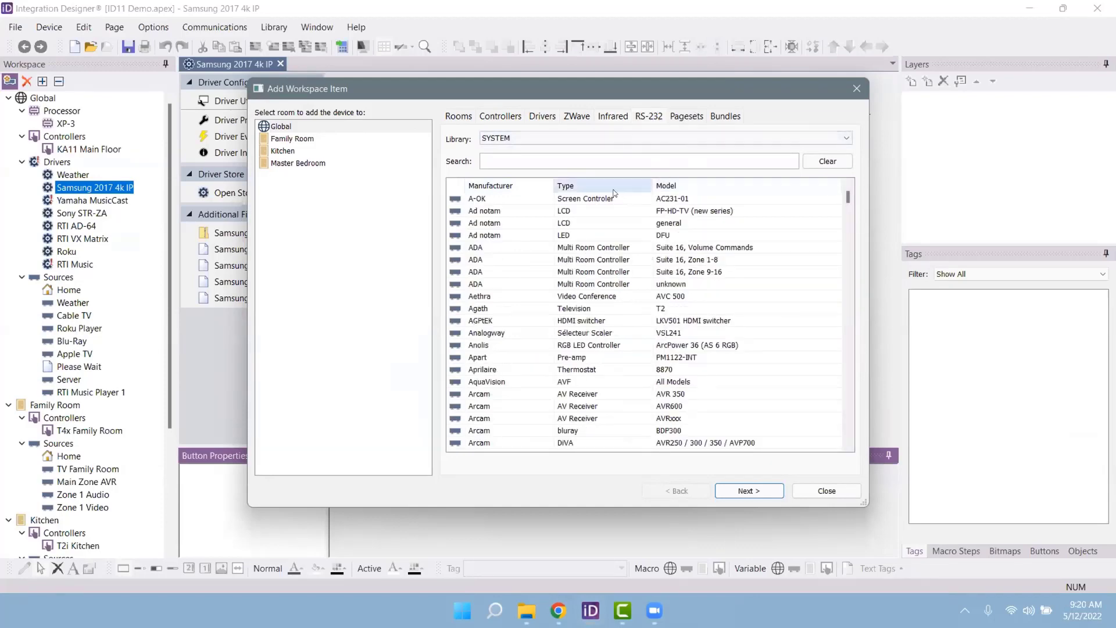
{"action": "left_click", "coordinate": [614, 118]}
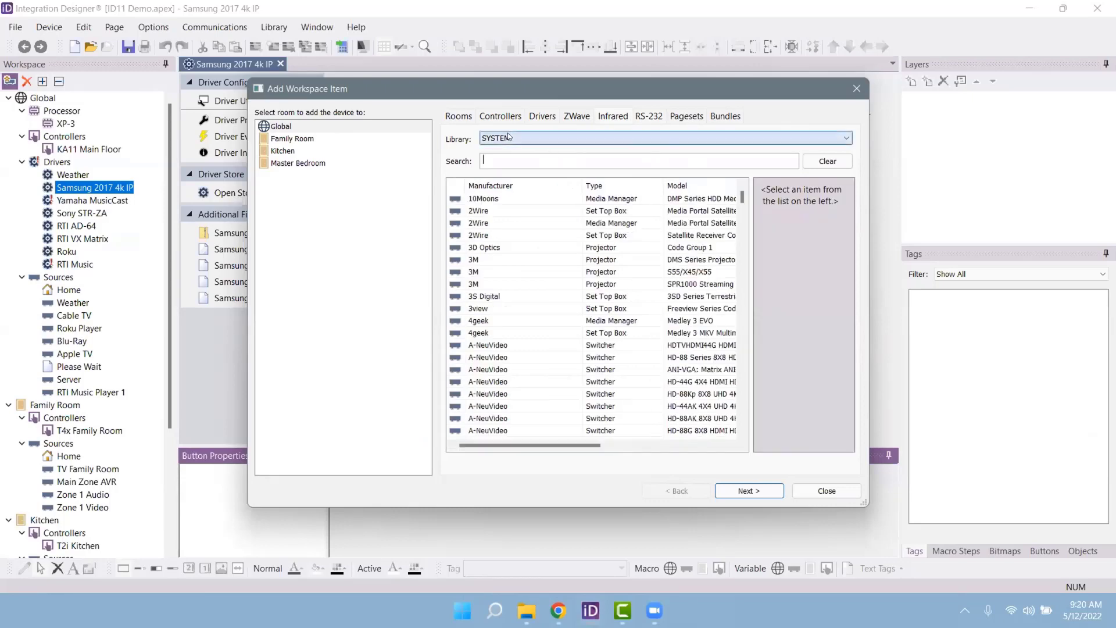
{"action": "type", "text": "sony blu"}
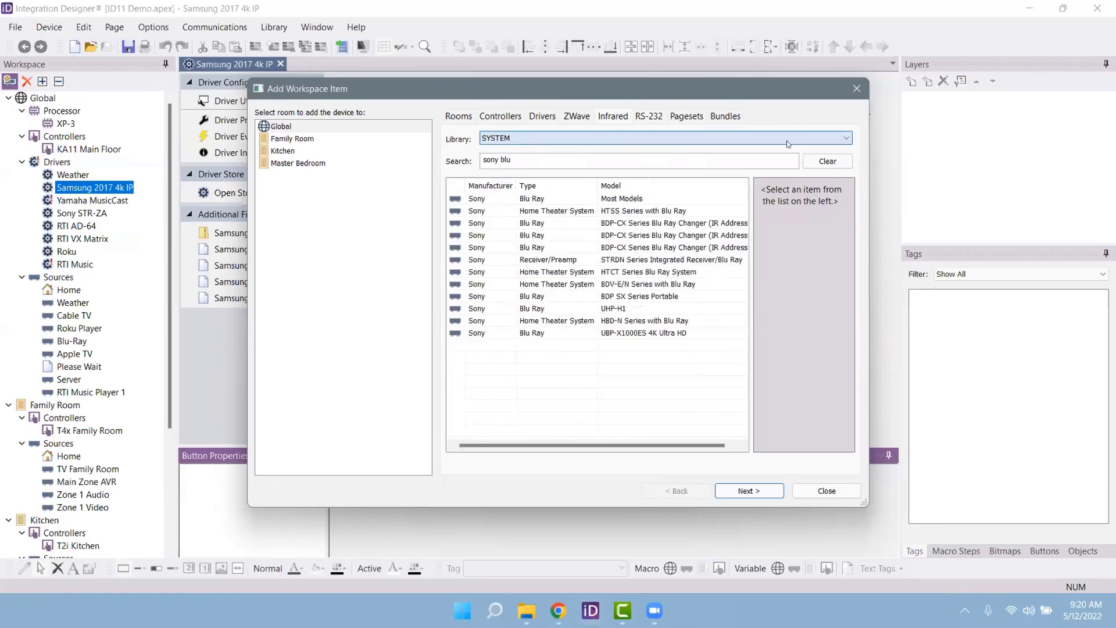
{"action": "left_click", "coordinate": [707, 199]}
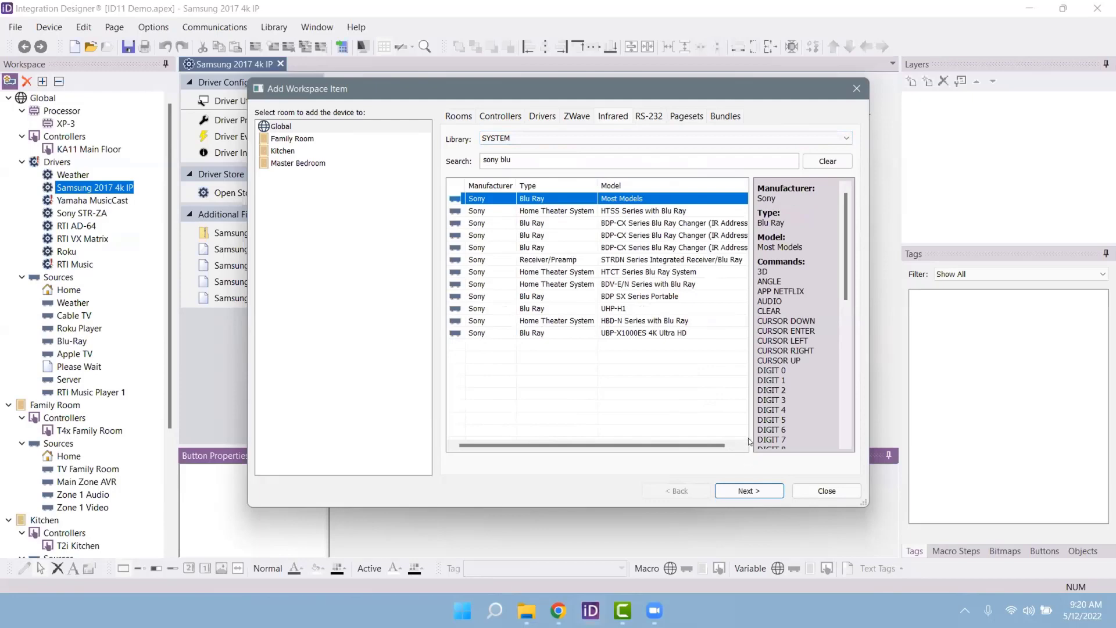
{"action": "scroll", "coordinate": [780, 320], "scroll_direction": "down", "scroll_amount": 8}
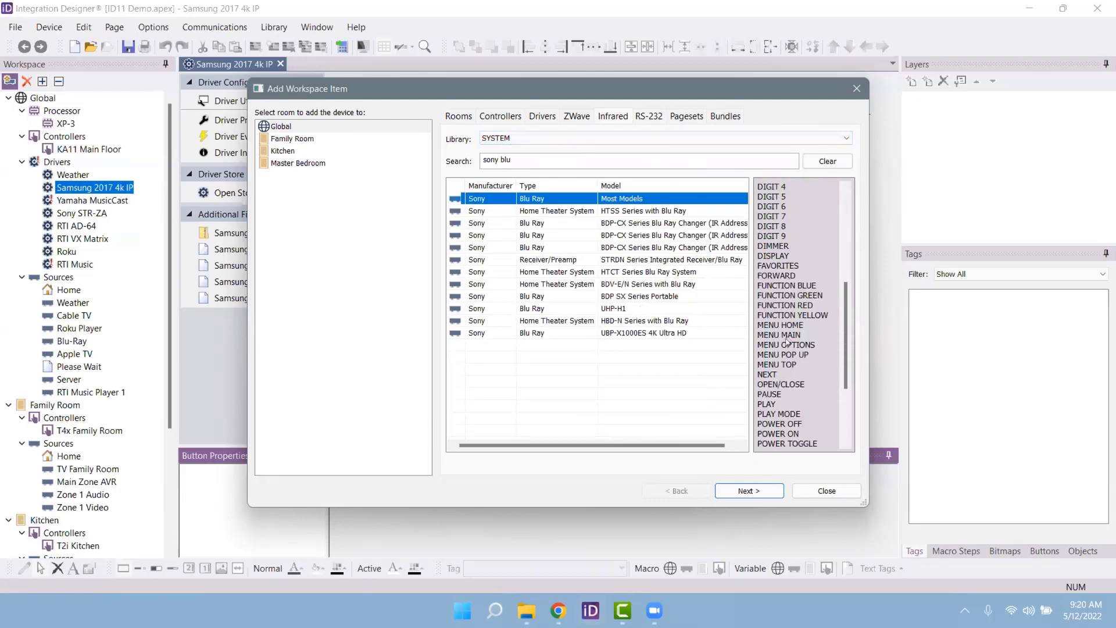
{"action": "left_click", "coordinate": [749, 490]}
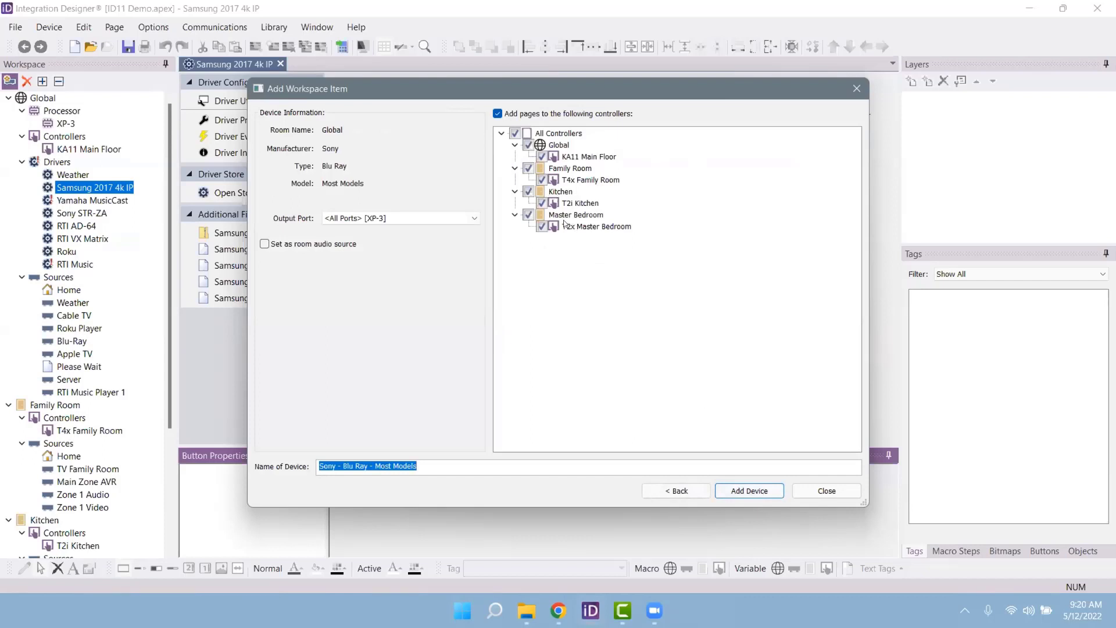
{"action": "left_click", "coordinate": [421, 220]}
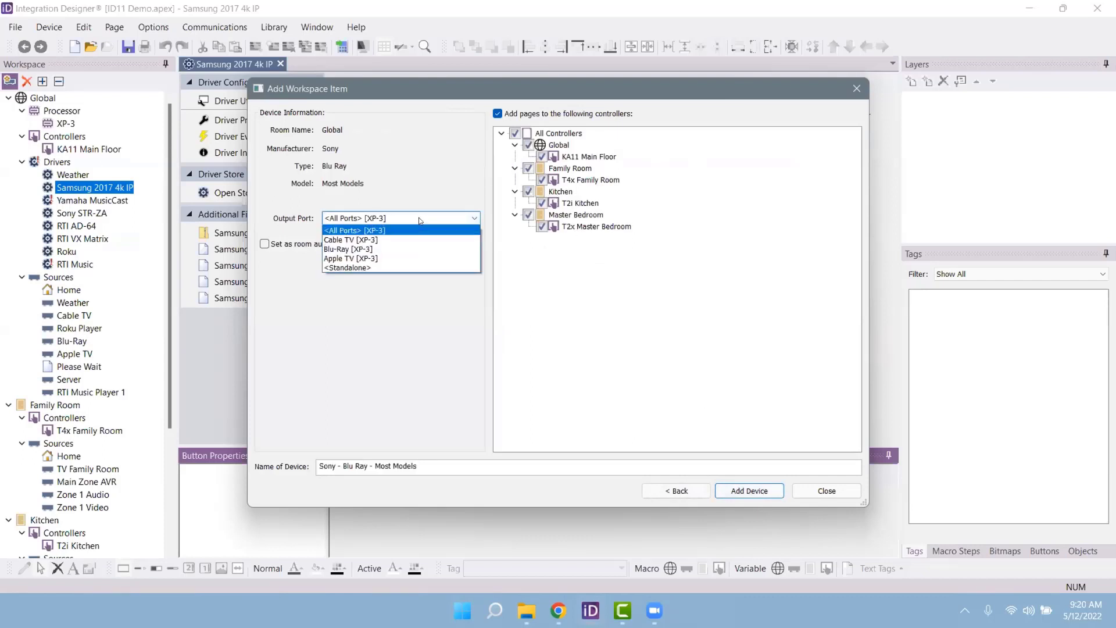
{"action": "left_click", "coordinate": [389, 261]}
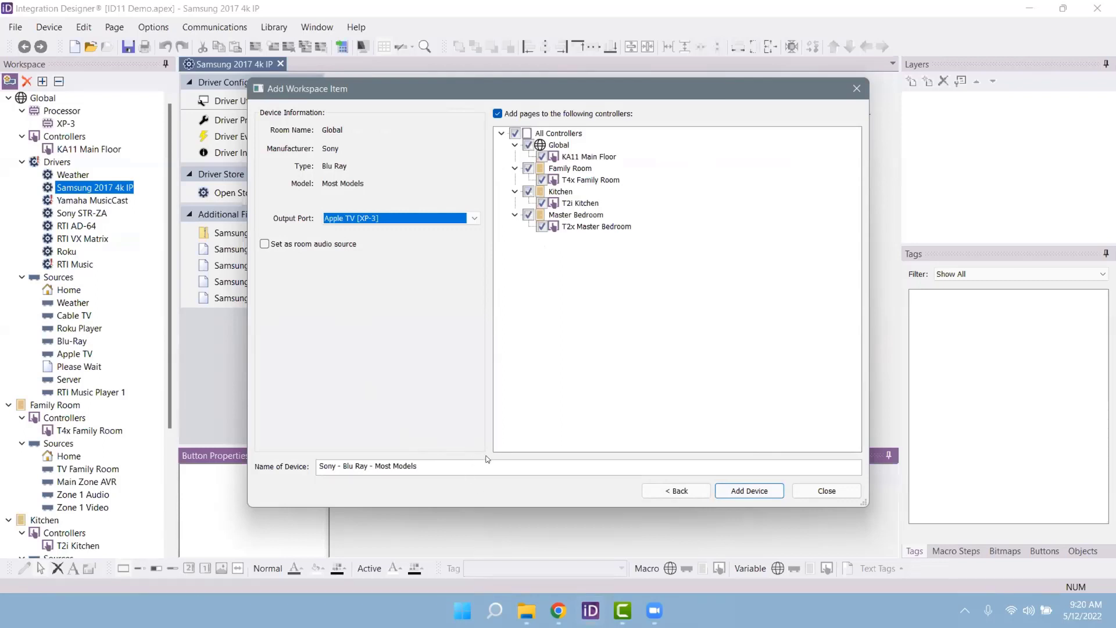
{"action": "left_click", "coordinate": [802, 493]}
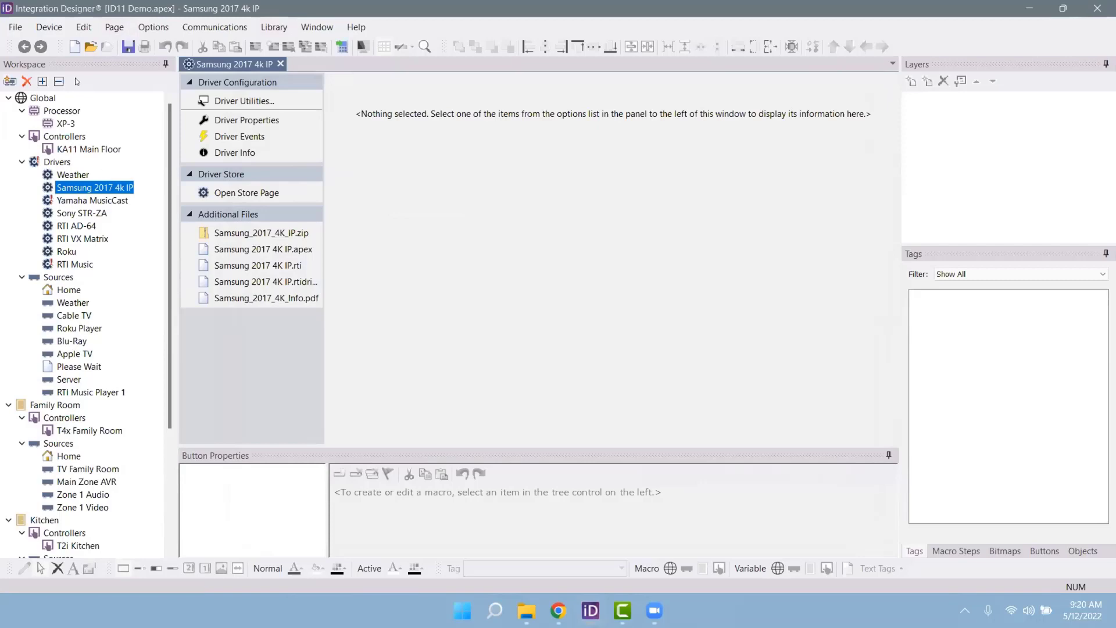
{"action": "left_click", "coordinate": [10, 81]}
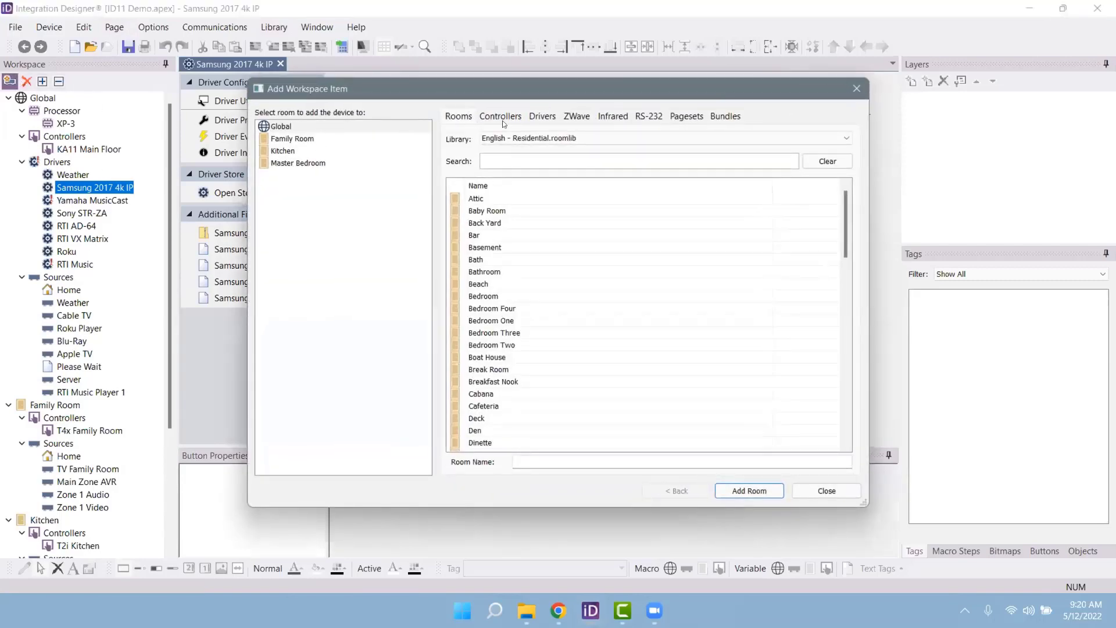
{"action": "left_click", "coordinate": [611, 116]}
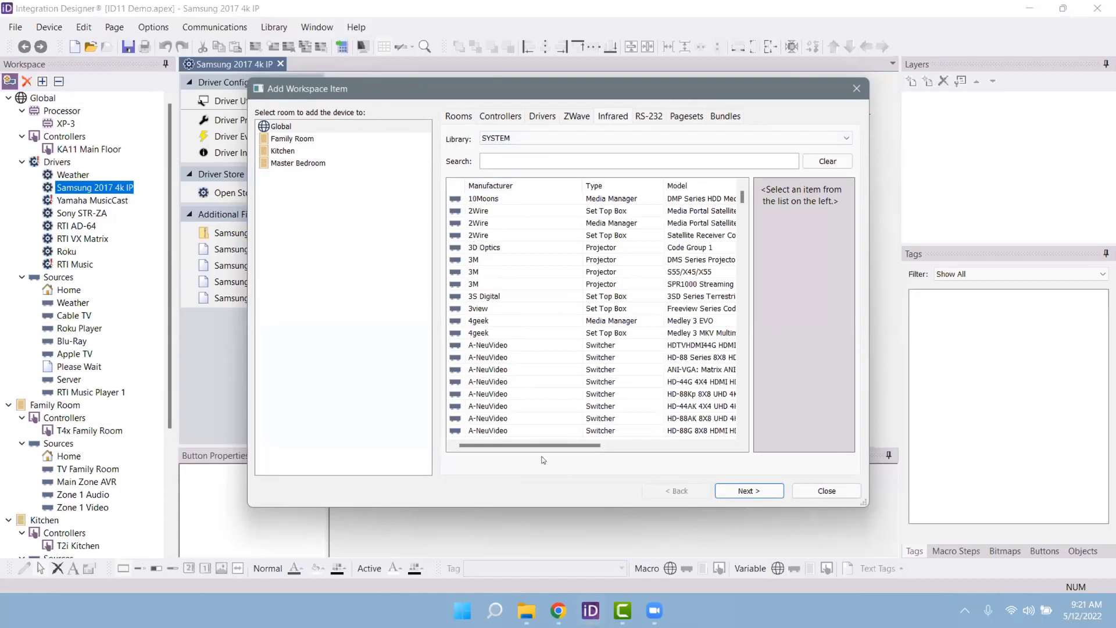
{"action": "left_click", "coordinate": [503, 336]}
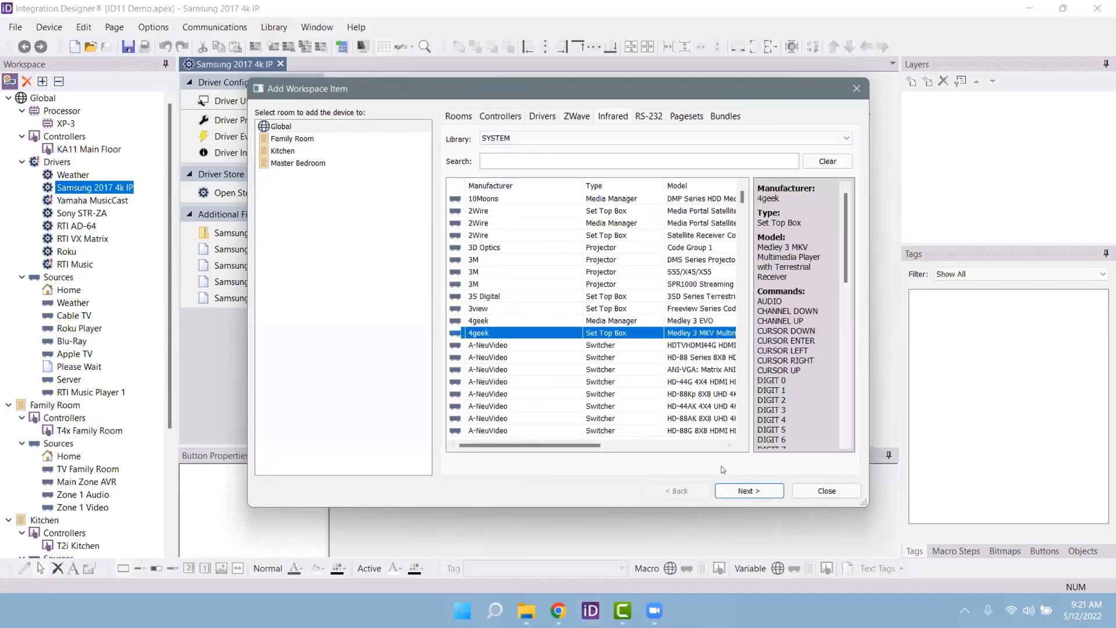
{"action": "left_click", "coordinate": [749, 491]}
{"action": "left_click", "coordinate": [421, 220]}
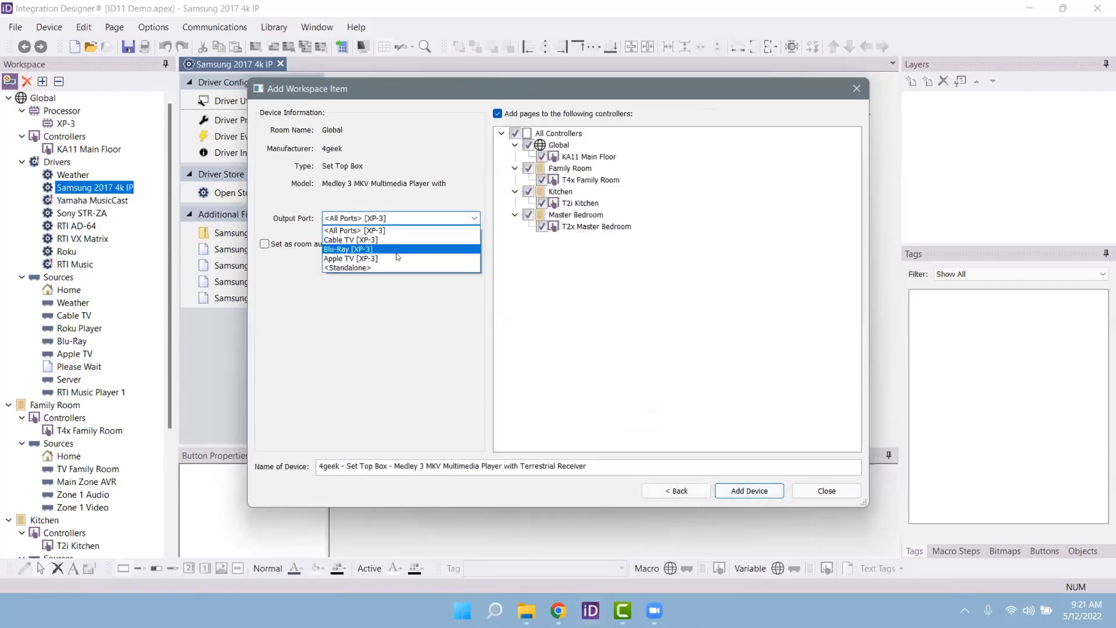
{"action": "left_click", "coordinate": [396, 259]}
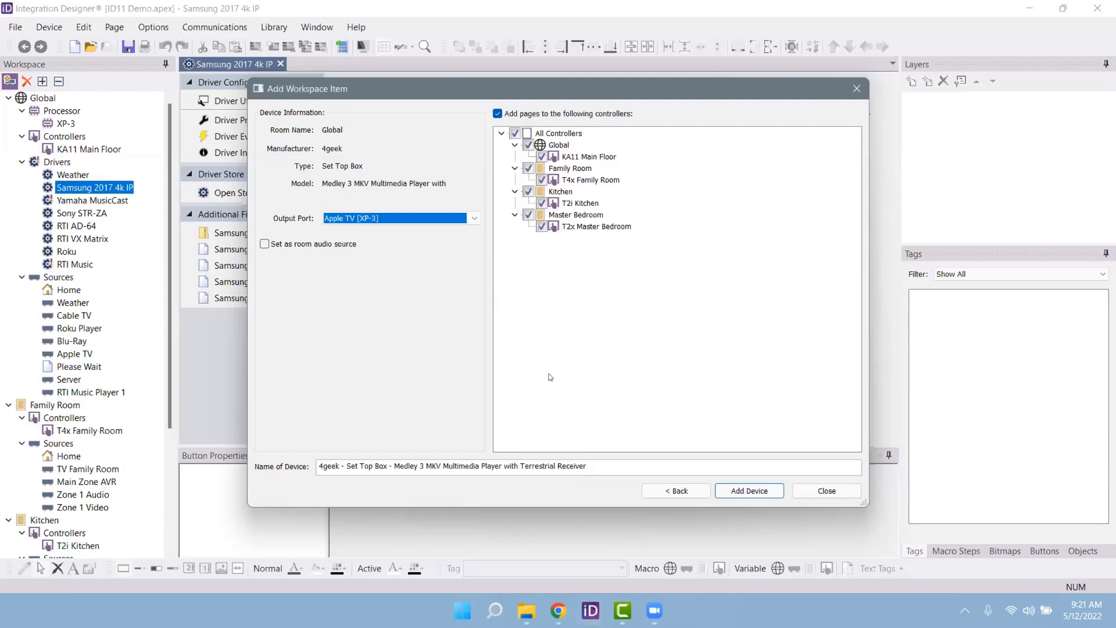
{"action": "left_click", "coordinate": [823, 491]}
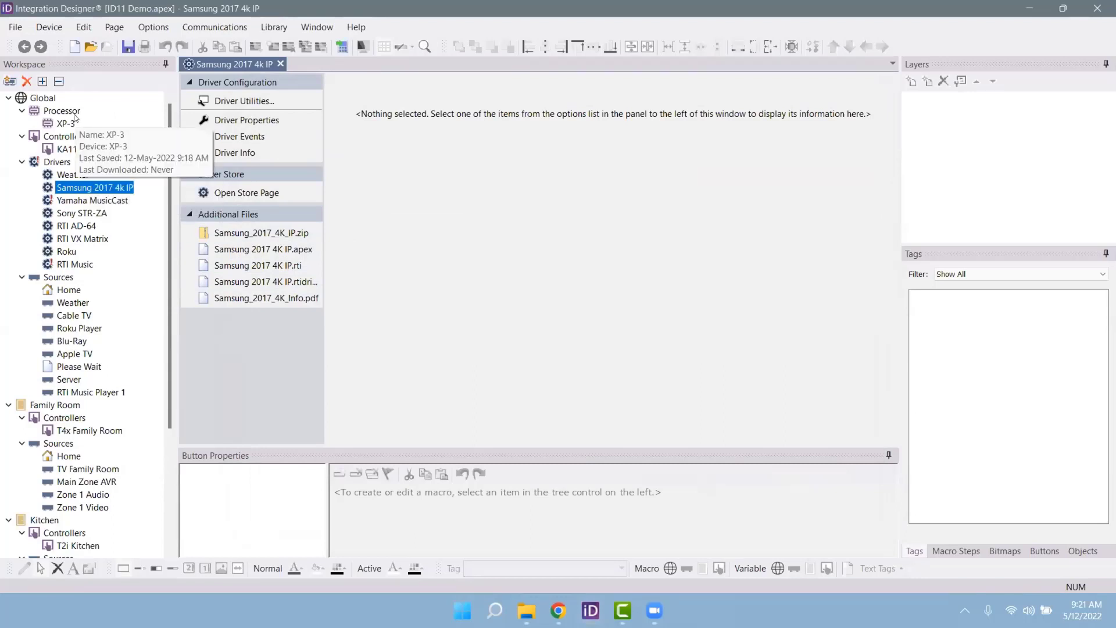
Step: In Add Workspace Item, browse the Drivers tab's SYSTEM driver list
{"action": "left_click", "coordinate": [9, 81]}
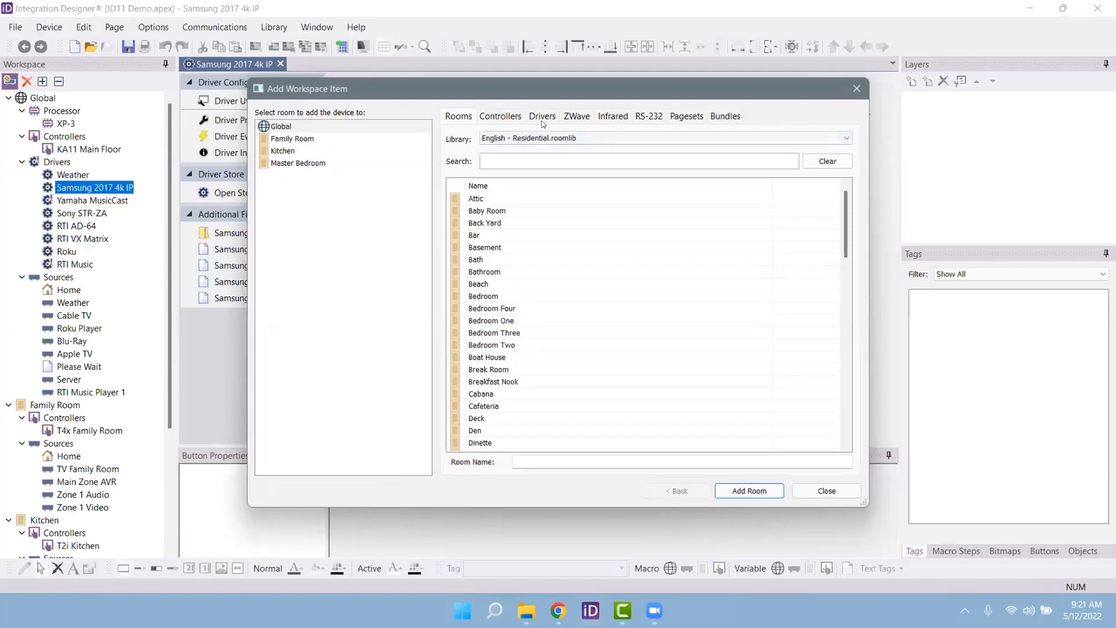
{"action": "left_click", "coordinate": [543, 116]}
{"action": "scroll", "coordinate": [576, 254], "scroll_direction": "down", "scroll_amount": 8}
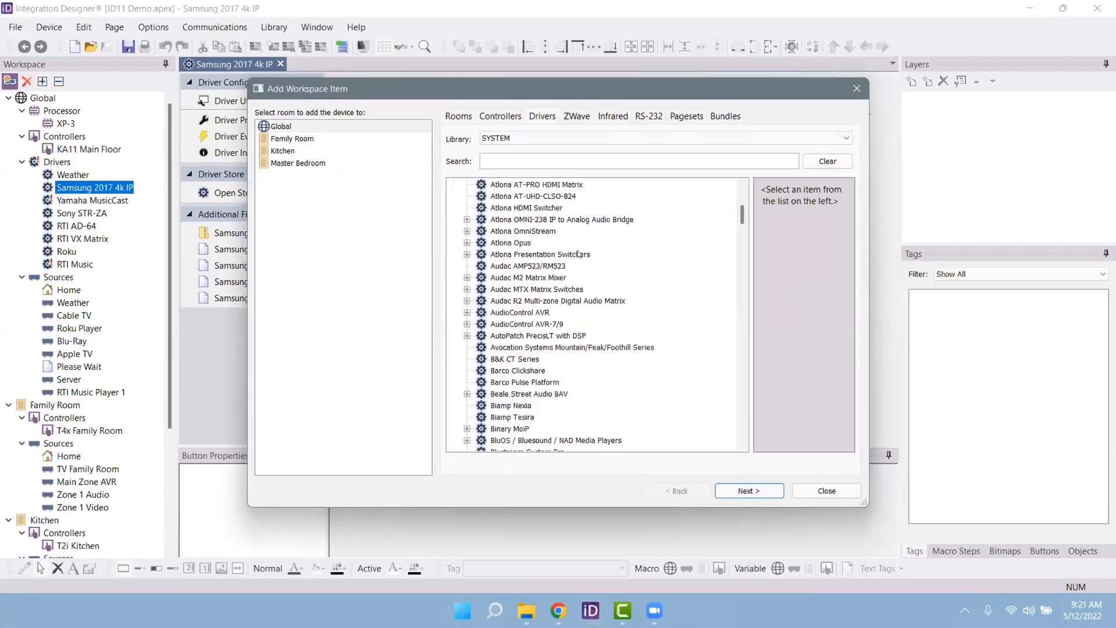
{"action": "scroll", "coordinate": [579, 254], "scroll_direction": "down", "scroll_amount": 20}
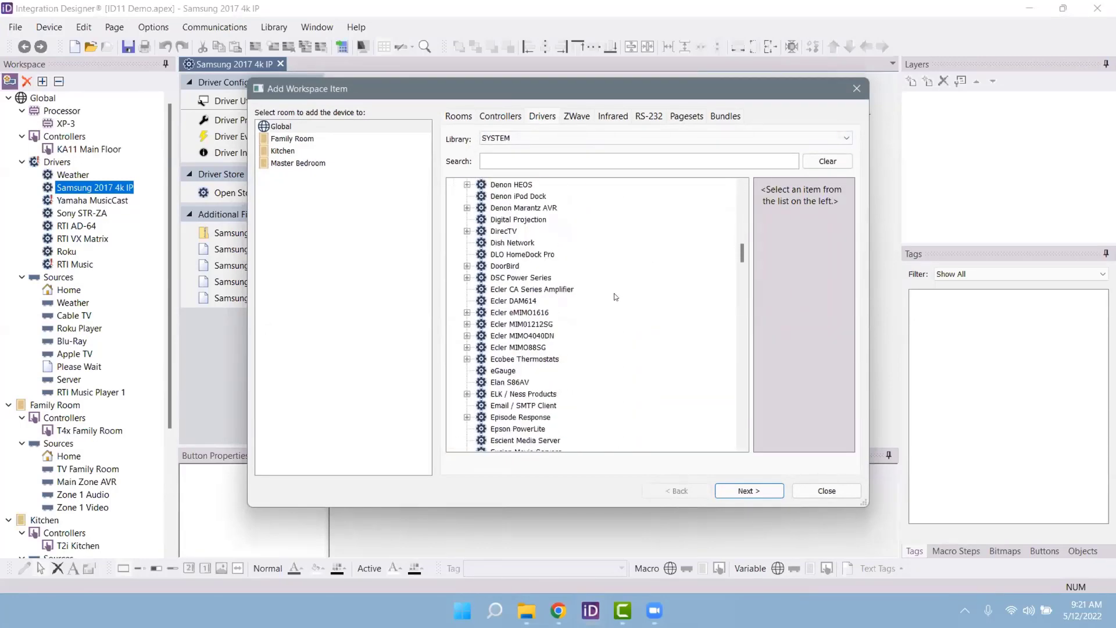
{"action": "scroll", "coordinate": [615, 297], "scroll_direction": "down", "scroll_amount": 20}
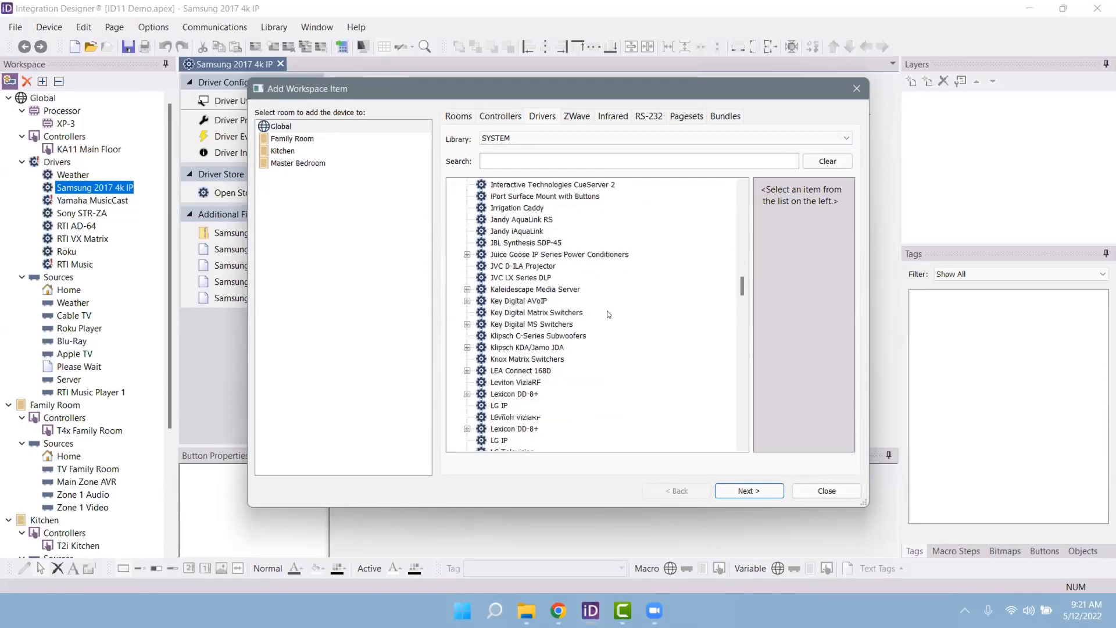
{"action": "scroll", "coordinate": [605, 305], "scroll_direction": "down", "scroll_amount": 8}
{"action": "scroll", "coordinate": [621, 279], "scroll_direction": "up", "scroll_amount": 9}
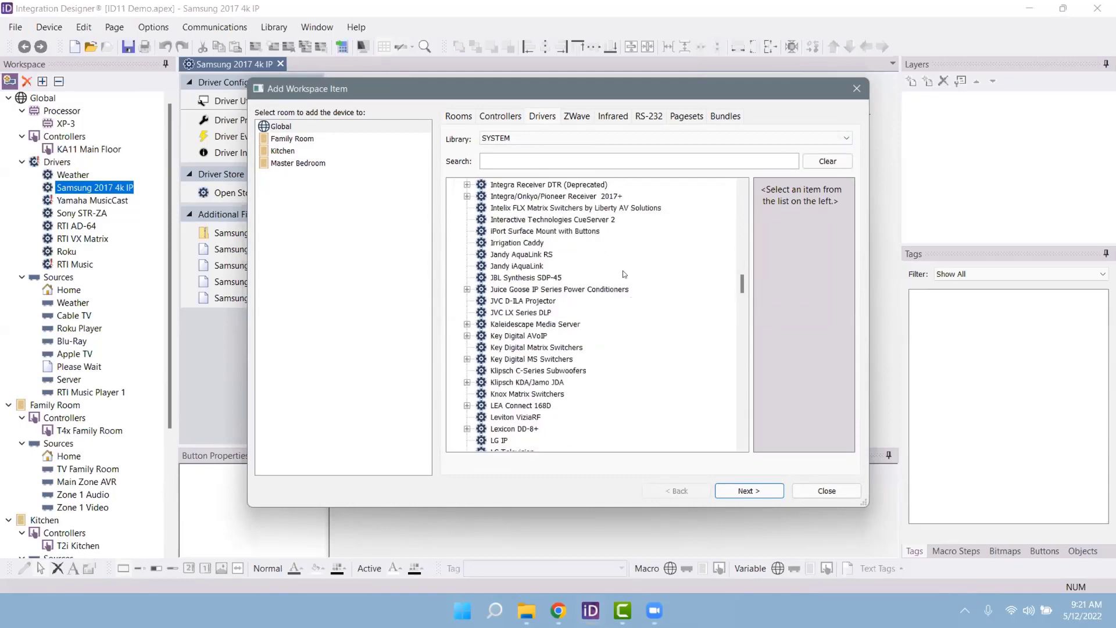
{"action": "scroll", "coordinate": [624, 274], "scroll_direction": "up", "scroll_amount": 20}
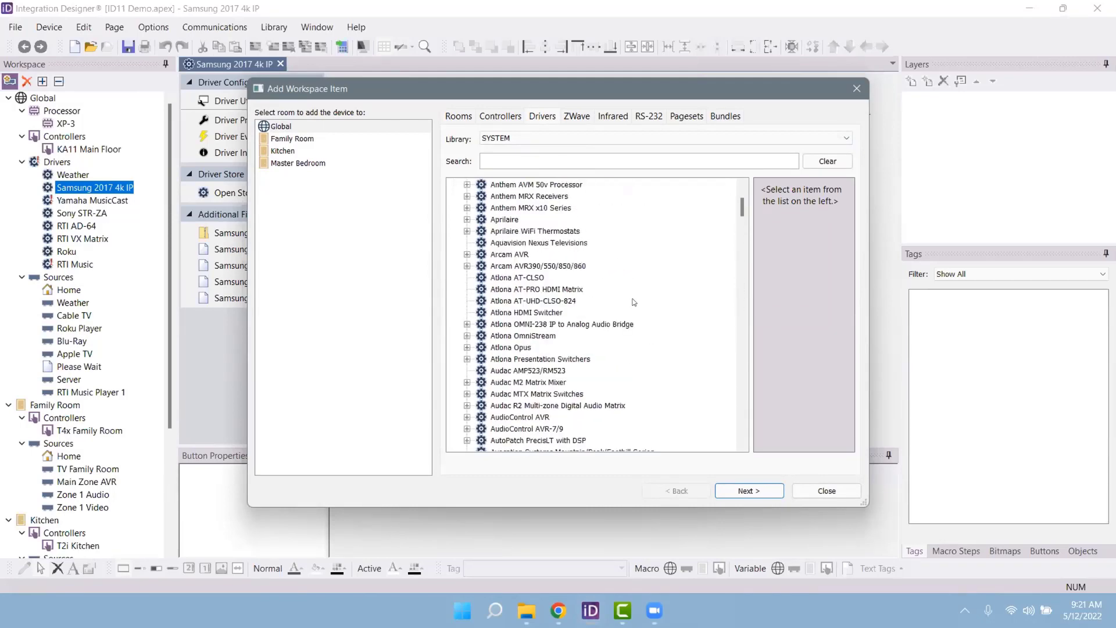
{"action": "scroll", "coordinate": [633, 296], "scroll_direction": "up", "scroll_amount": 3}
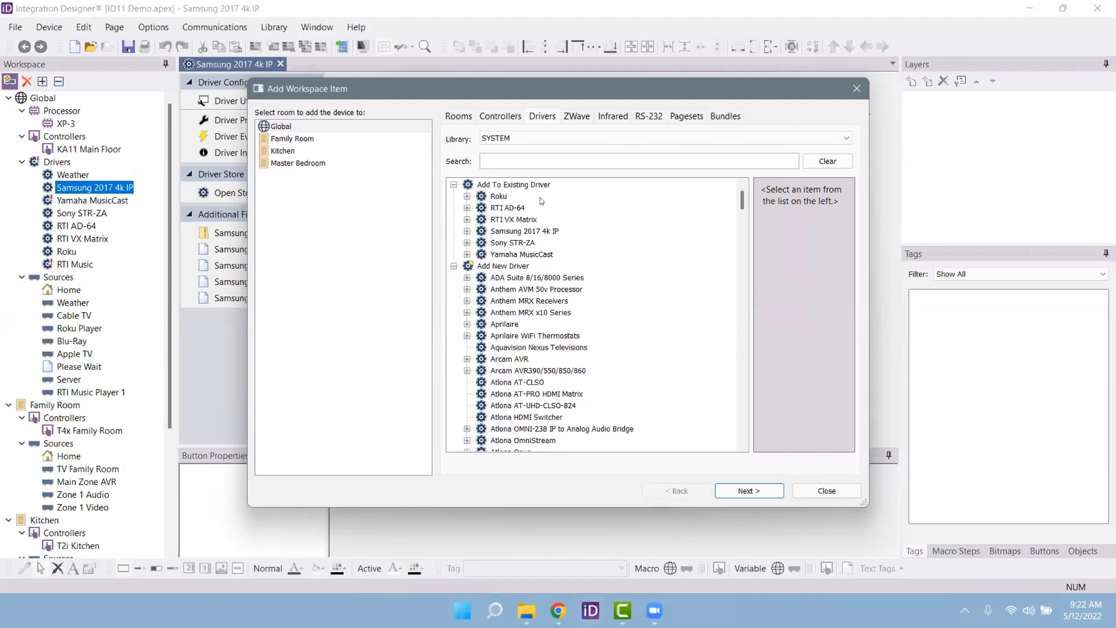
Step: Switch the driver Library to USER, then back to SYSTEM
{"action": "left_click", "coordinate": [515, 138]}
{"action": "left_click", "coordinate": [509, 158]}
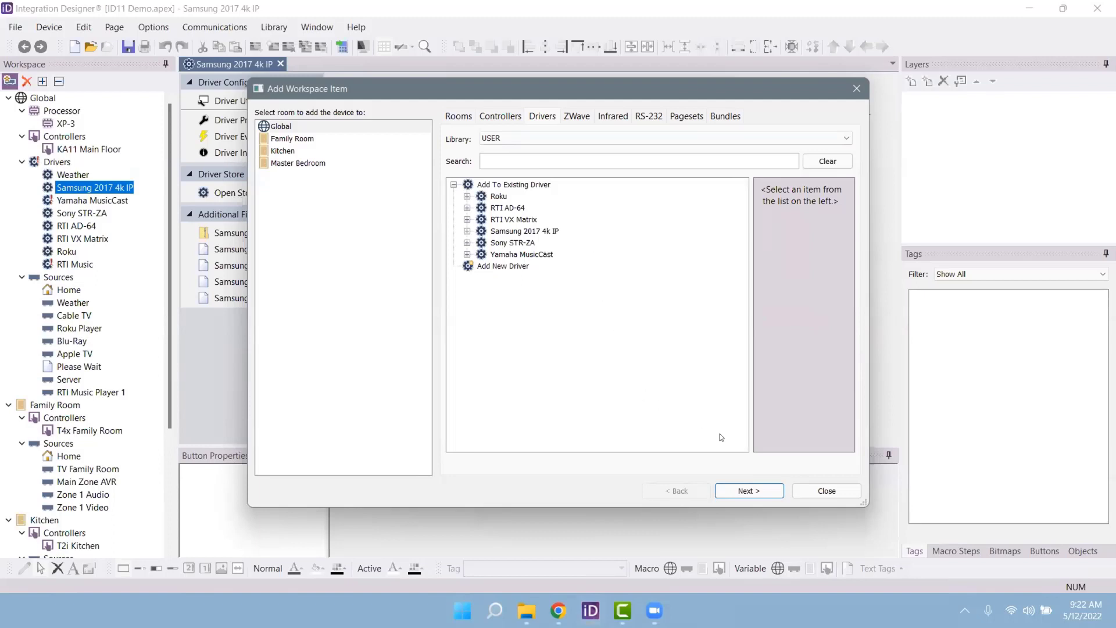
{"action": "left_click", "coordinate": [517, 140]}
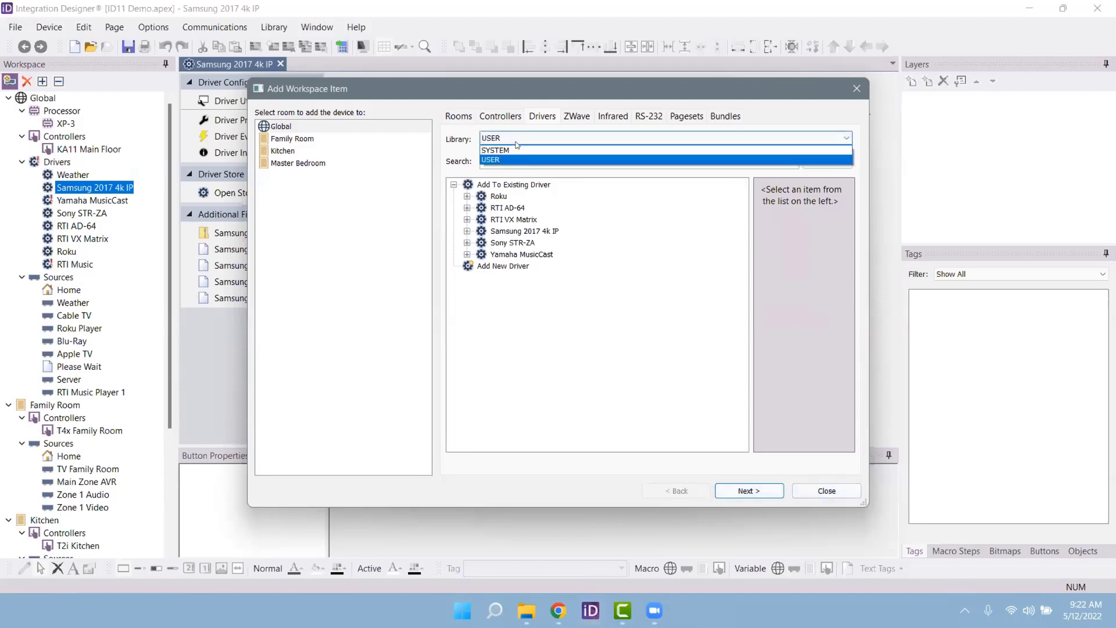
{"action": "left_click", "coordinate": [515, 150]}
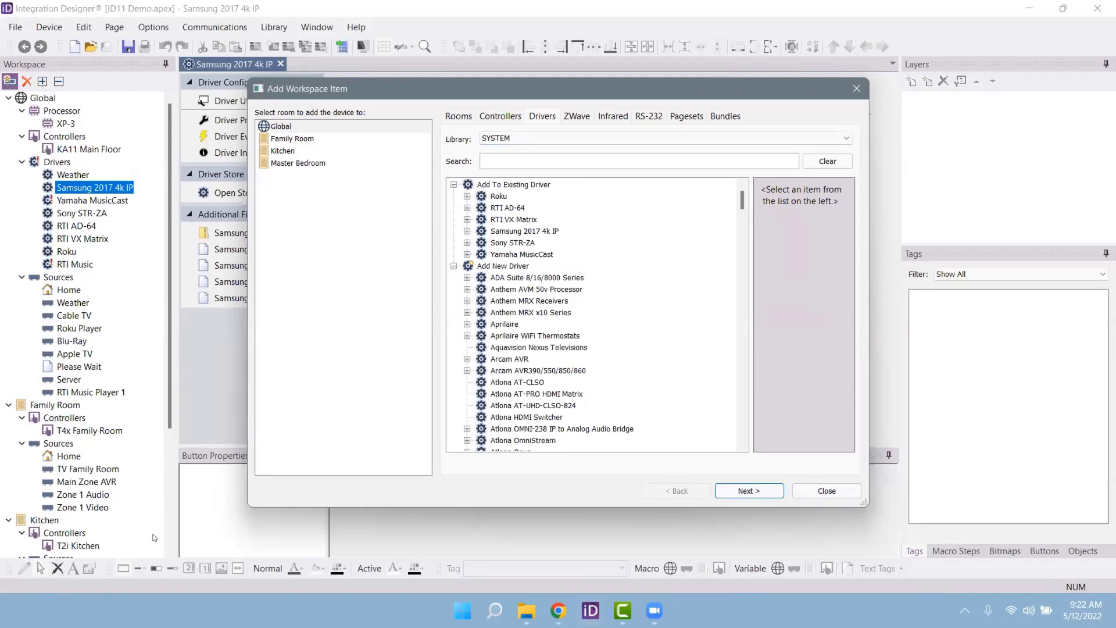
Step: Select the ADA Suite 8/16/8000 Series driver and read its full driver notes
{"action": "left_click", "coordinate": [514, 219]}
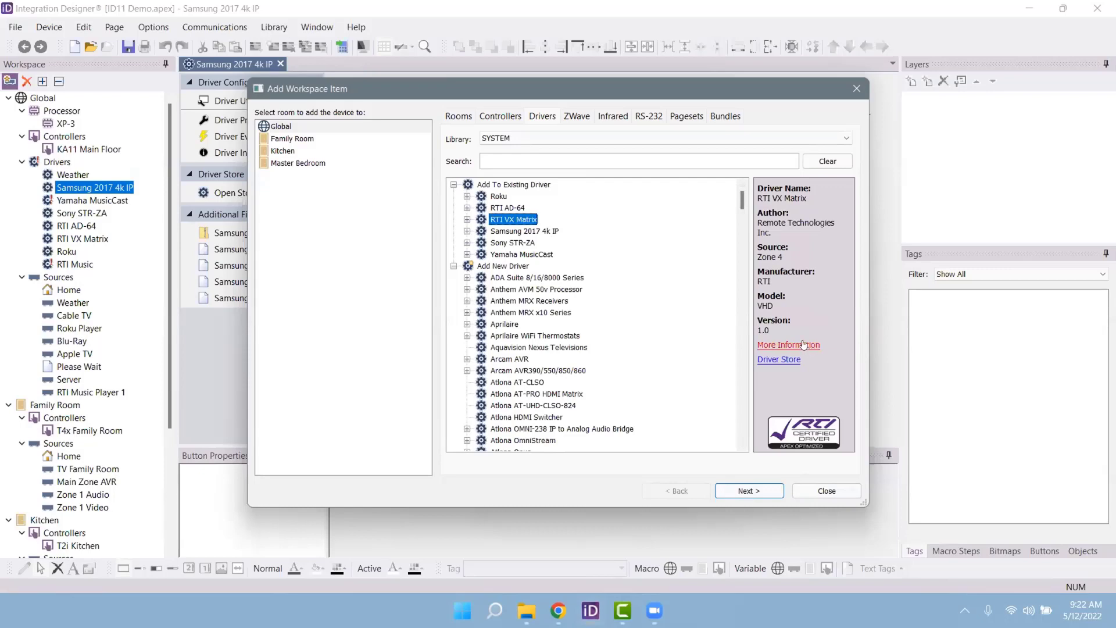
{"action": "left_click", "coordinate": [544, 277]}
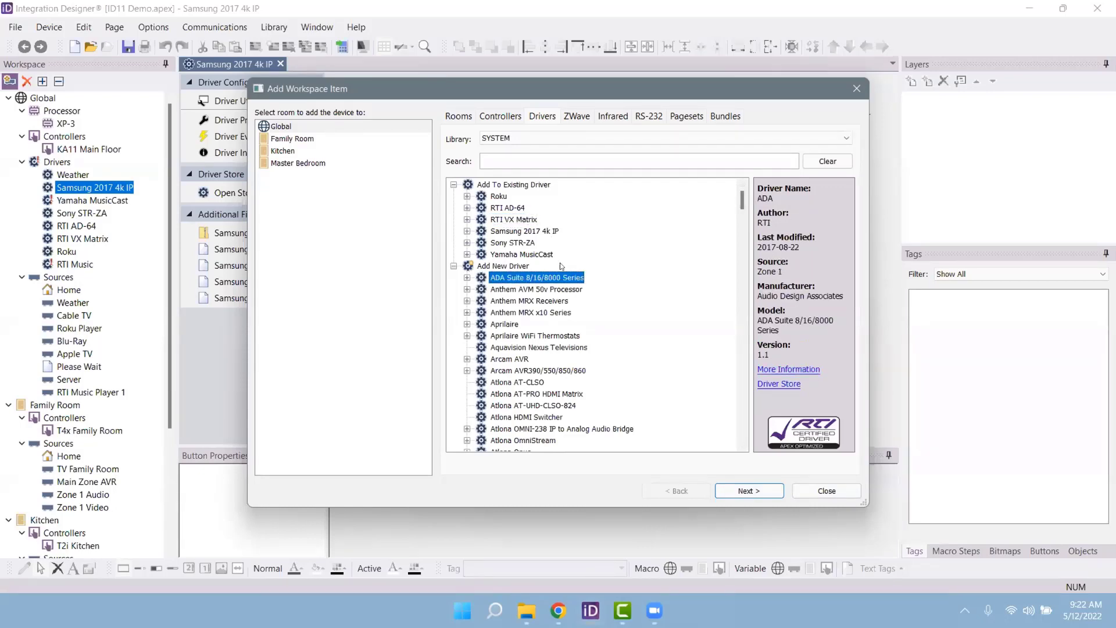
{"action": "left_click", "coordinate": [794, 371]}
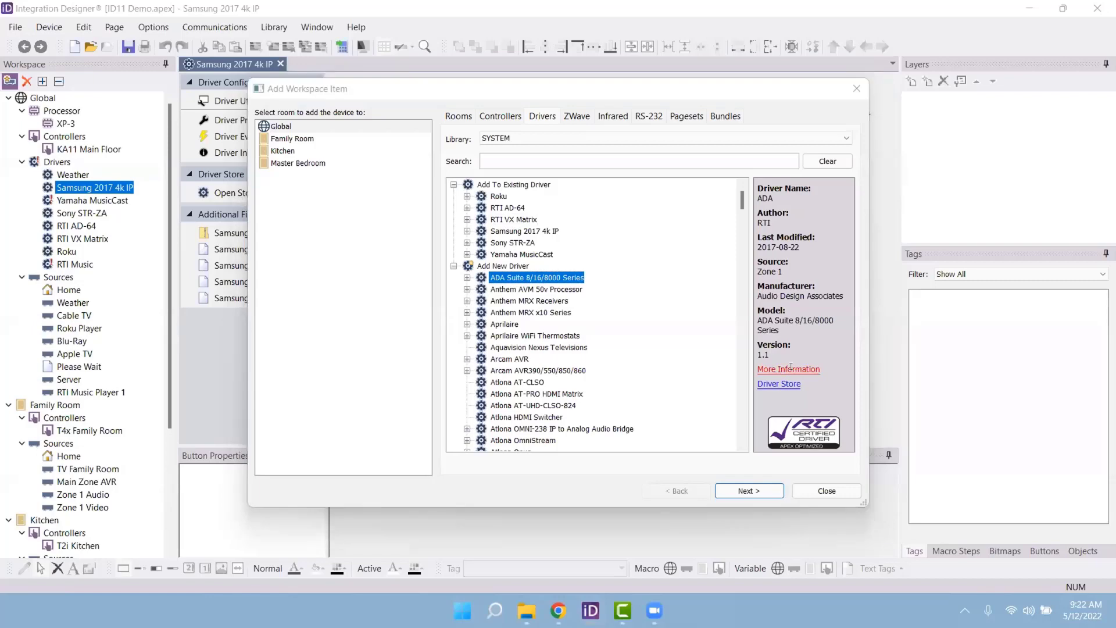
{"action": "scroll", "coordinate": [684, 334], "scroll_direction": "down", "scroll_amount": 1}
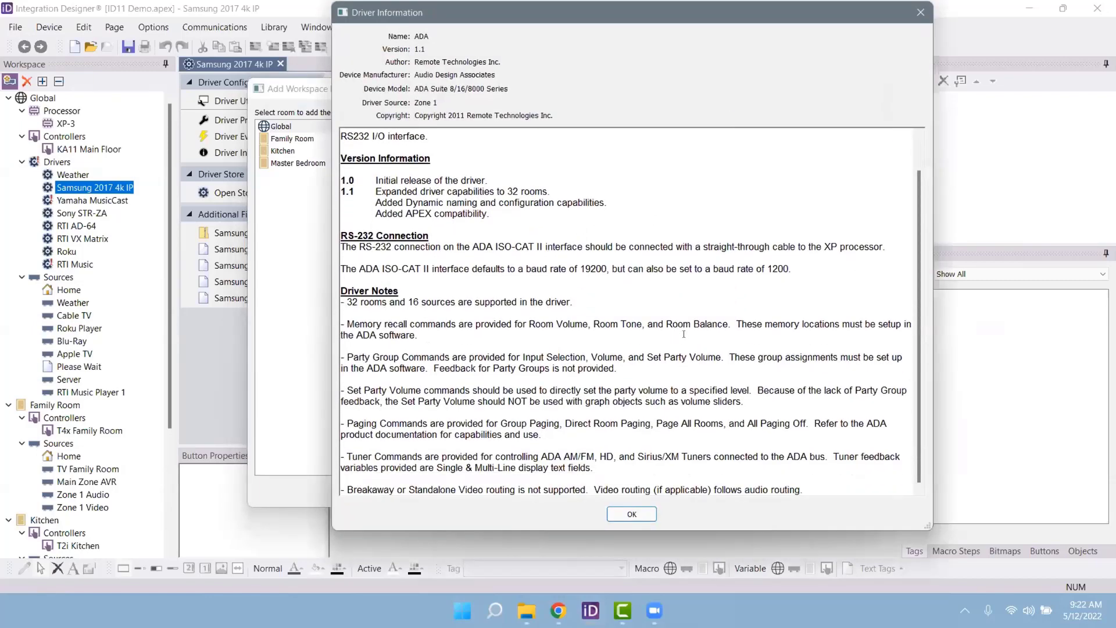
{"action": "left_click", "coordinate": [643, 517]}
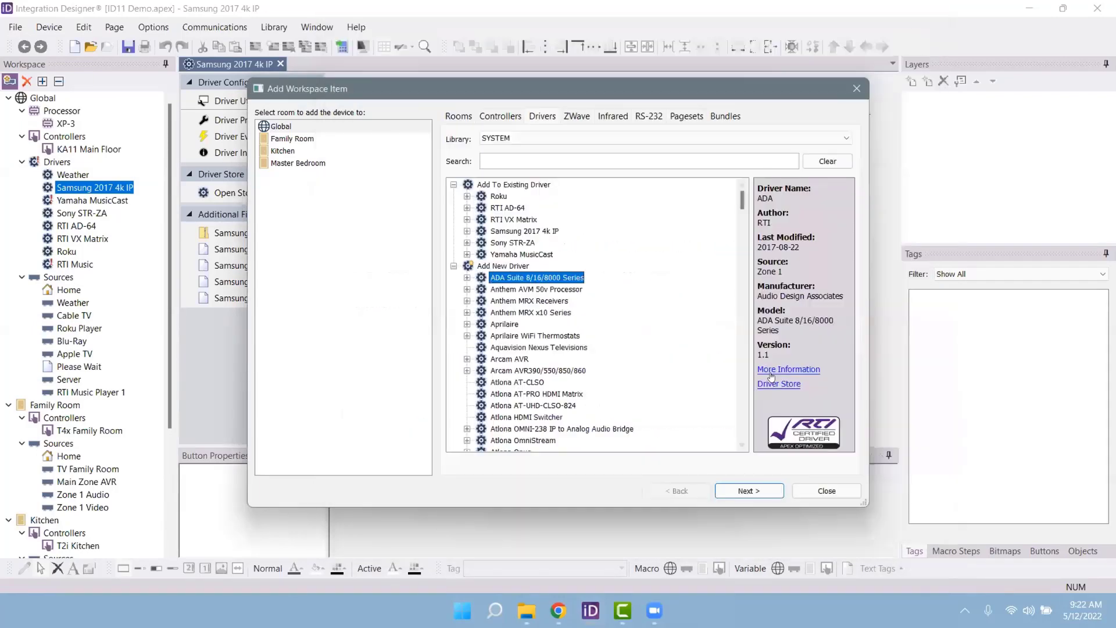
Step: Visit the ADA driver's Driver Store page, browse the A/V Receiver drivers, then close Chrome
{"action": "left_click", "coordinate": [767, 385]}
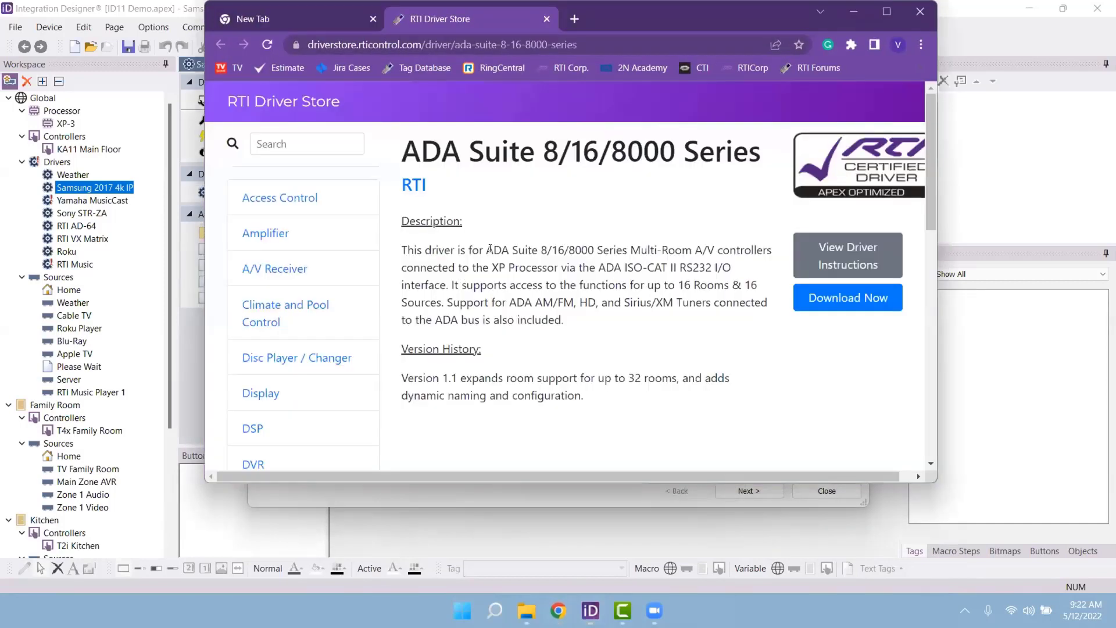
{"action": "left_click", "coordinate": [283, 270]}
{"action": "scroll", "coordinate": [468, 307], "scroll_direction": "down", "scroll_amount": 10}
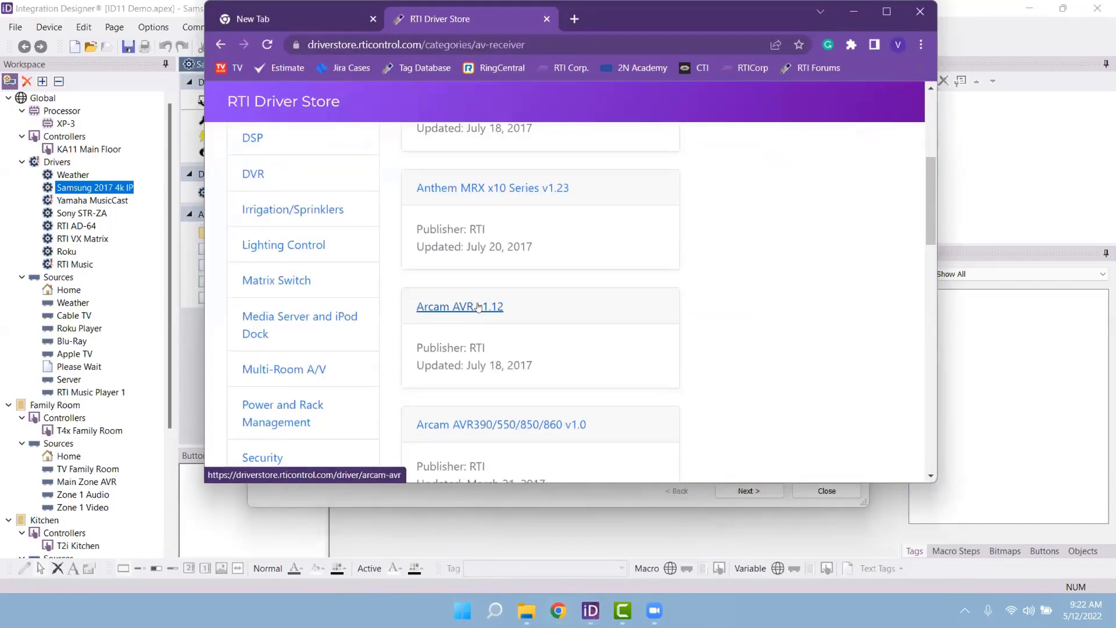
{"action": "scroll", "coordinate": [530, 316], "scroll_direction": "down", "scroll_amount": 4}
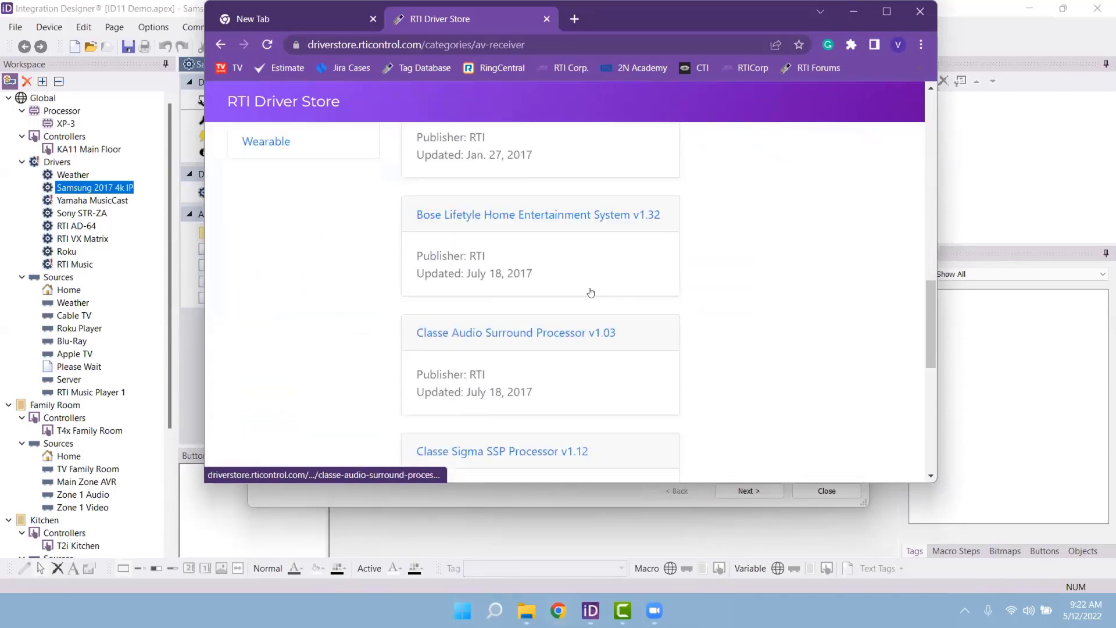
{"action": "scroll", "coordinate": [587, 289], "scroll_direction": "up", "scroll_amount": 5}
{"action": "left_click", "coordinate": [887, 11]}
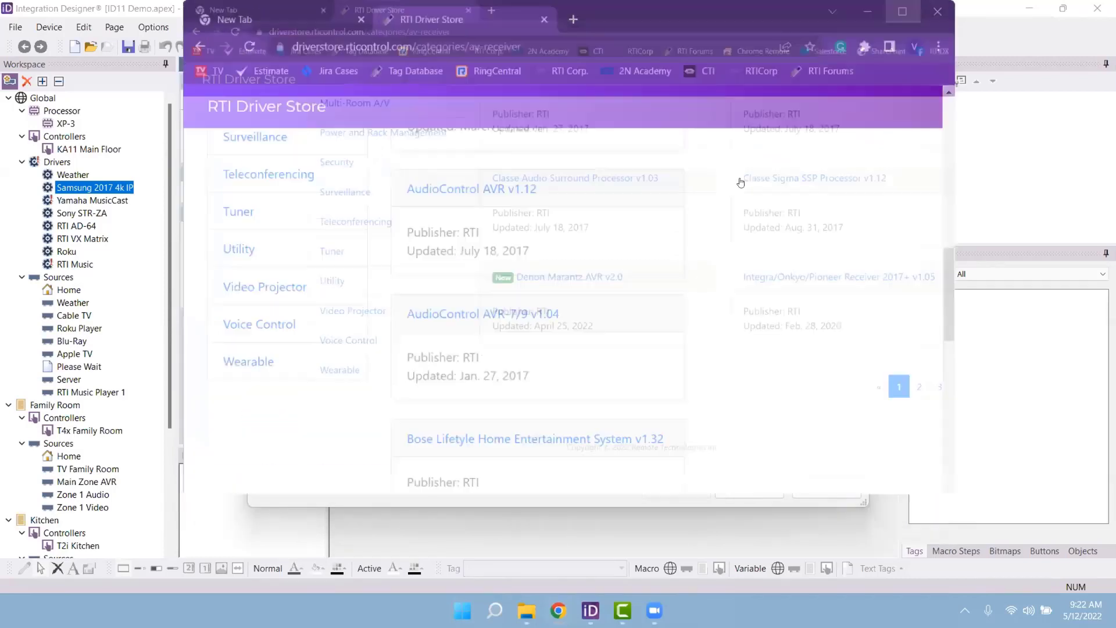
{"action": "scroll", "coordinate": [525, 303], "scroll_direction": "up", "scroll_amount": 2}
{"action": "scroll", "coordinate": [525, 295], "scroll_direction": "up", "scroll_amount": 4}
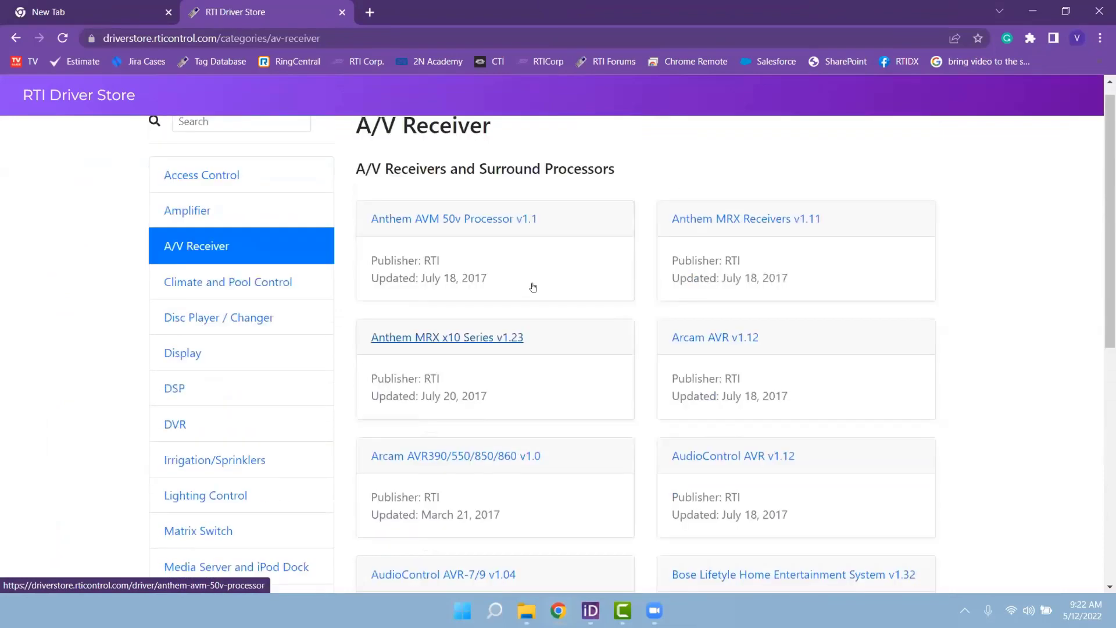
{"action": "scroll", "coordinate": [536, 294], "scroll_direction": "down", "scroll_amount": 1}
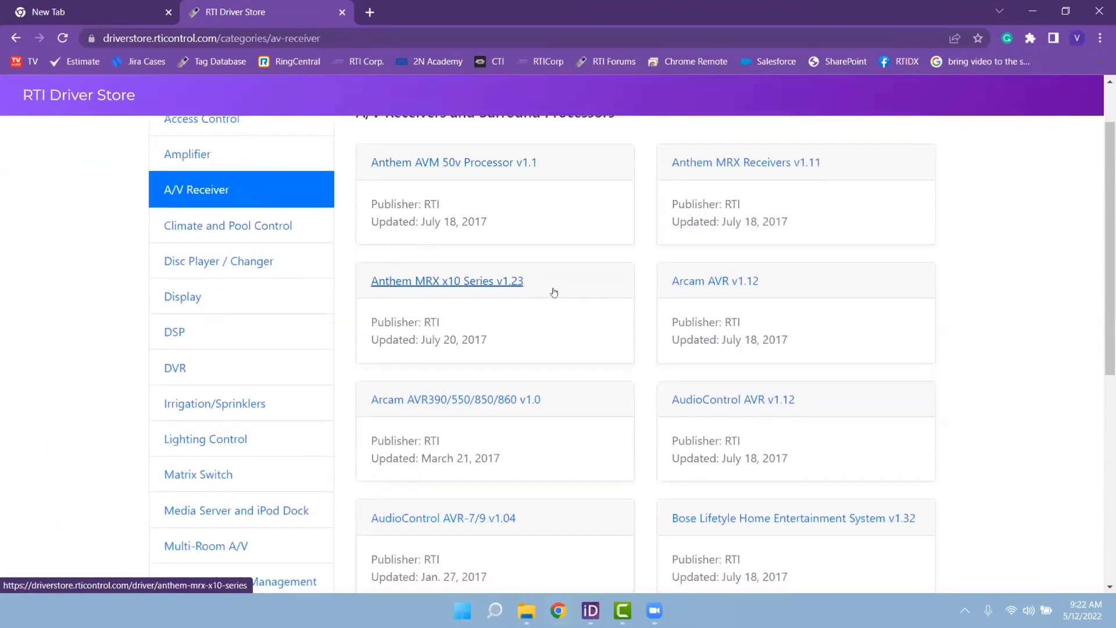
{"action": "left_click", "coordinate": [1099, 11]}
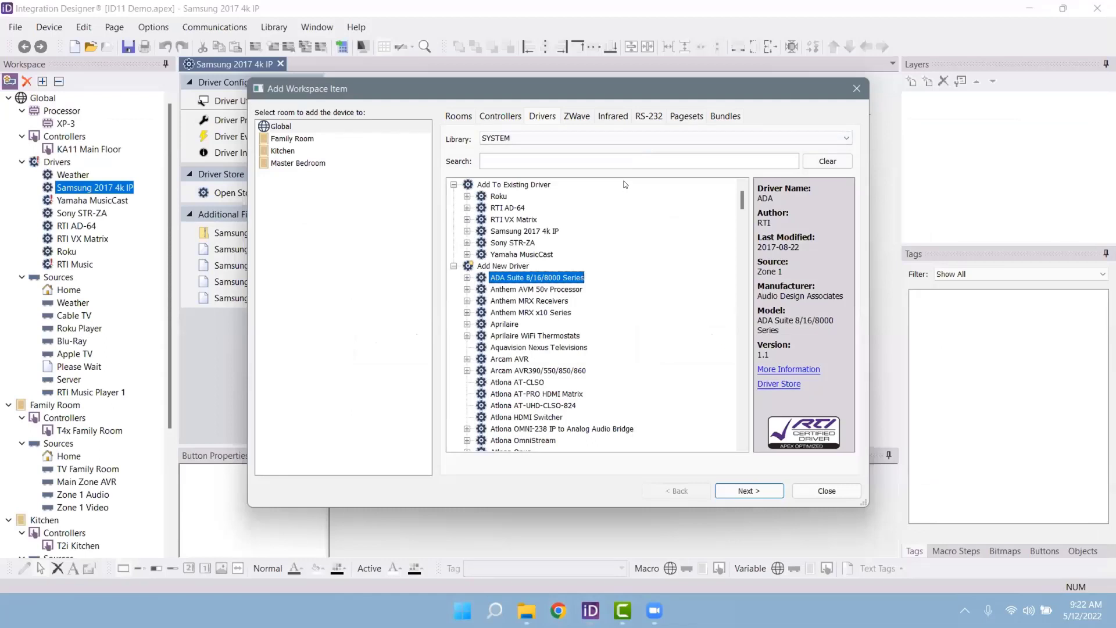
Step: On the Infrared tab, select AB-Com IPBox 350 Prime Satellite Receiver and scroll through its commands
{"action": "left_click", "coordinate": [620, 116]}
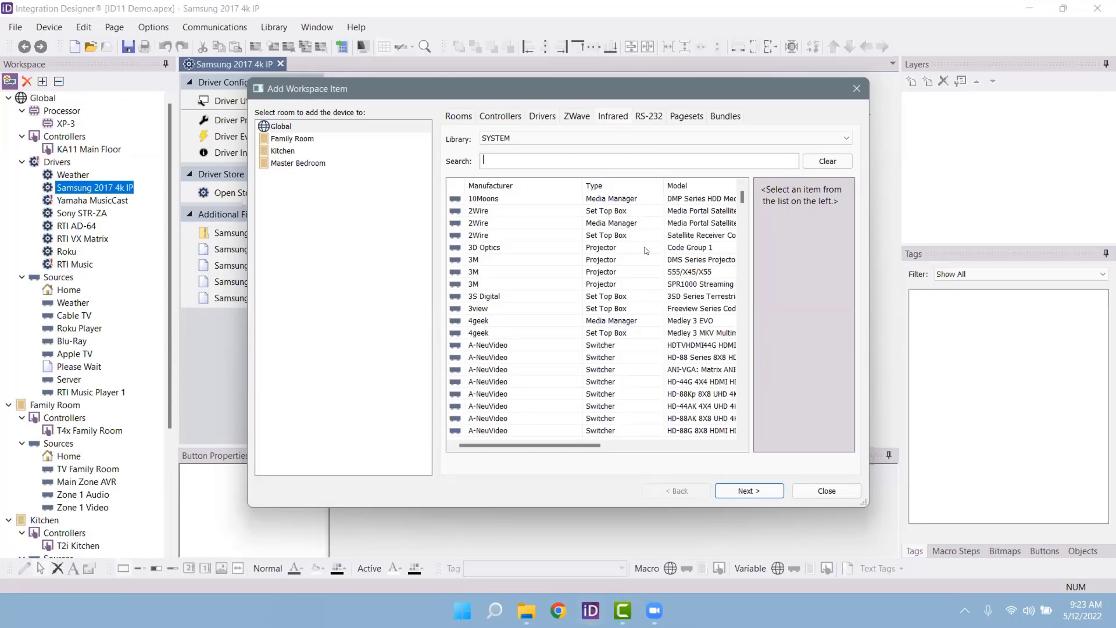
{"action": "scroll", "coordinate": [554, 306], "scroll_direction": "down", "scroll_amount": 5}
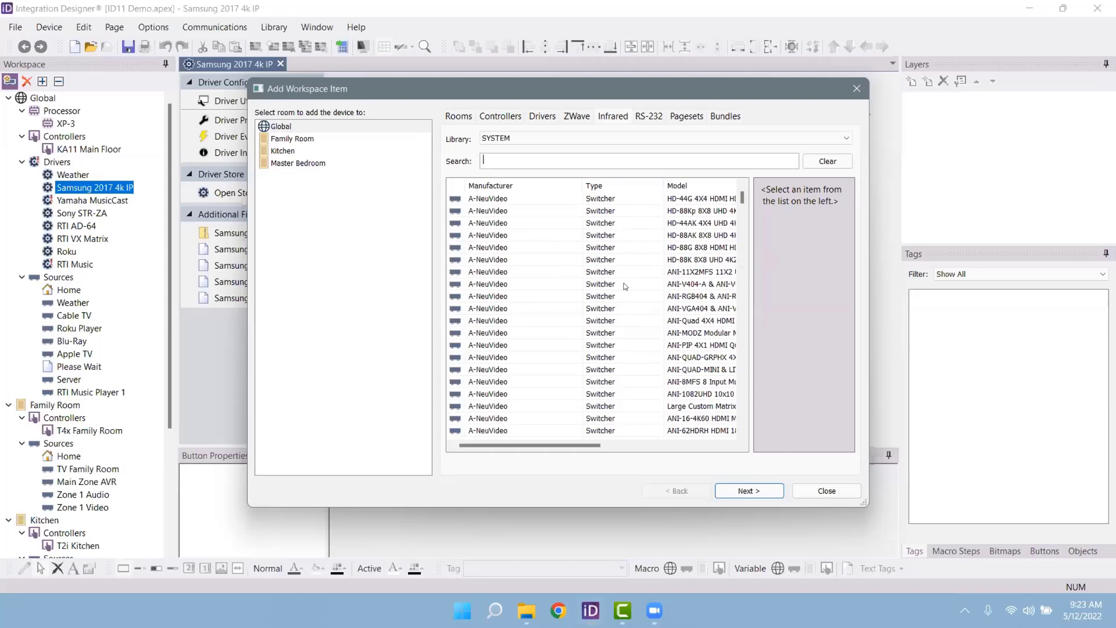
{"action": "scroll", "coordinate": [617, 279], "scroll_direction": "down", "scroll_amount": 7}
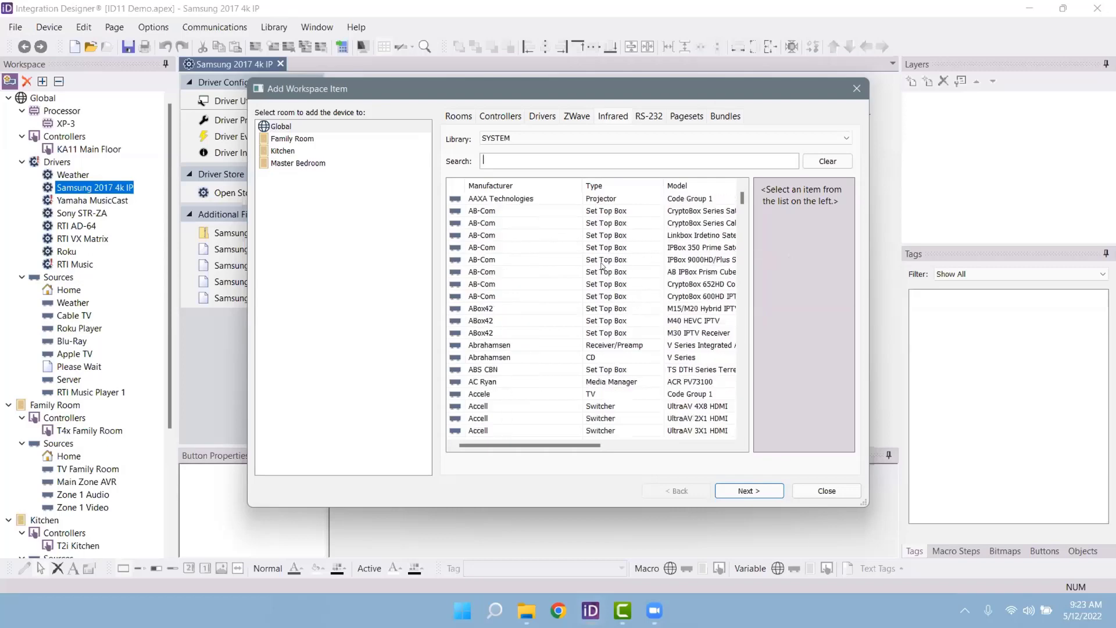
{"action": "left_click", "coordinate": [525, 248]}
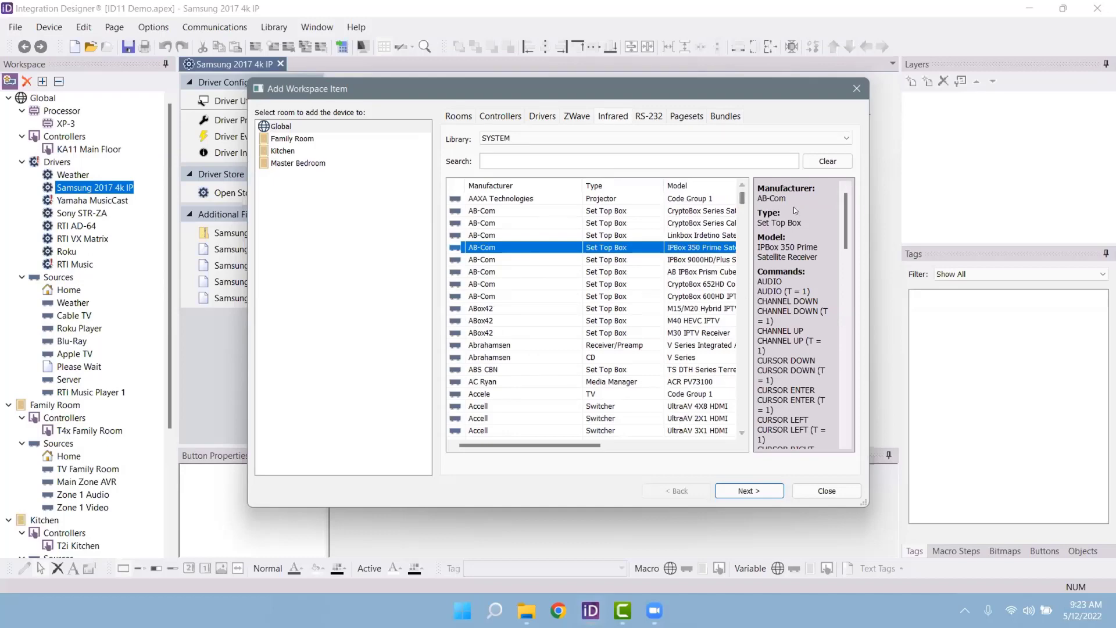
{"action": "left_click_drag", "start_coordinate": [845, 218], "coordinate": [858, 343]}
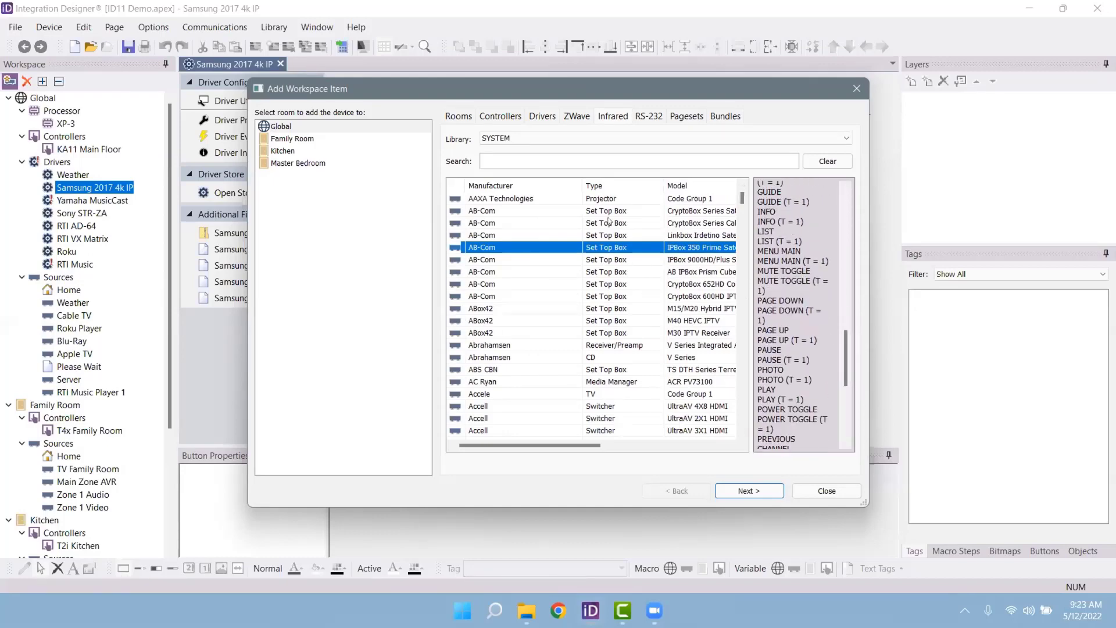
{"action": "left_click", "coordinate": [558, 157]}
Step: Search infrared devices for 'samsung tv' and review the Samsung TV Most Models codes
{"action": "type", "text": "samsung tv"}
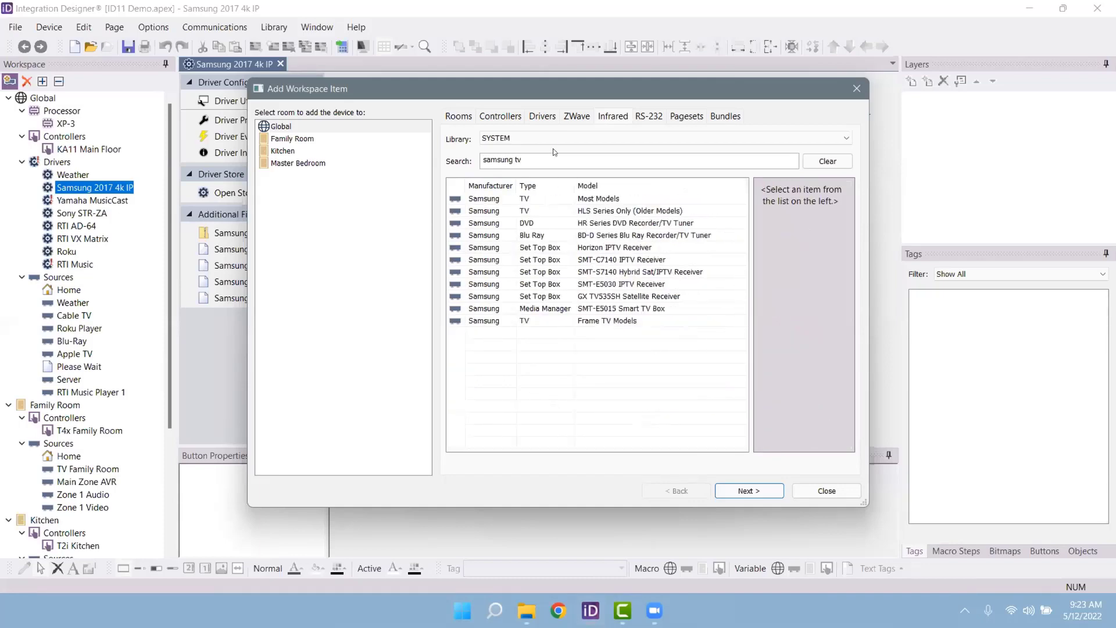
{"action": "left_click", "coordinate": [597, 198]}
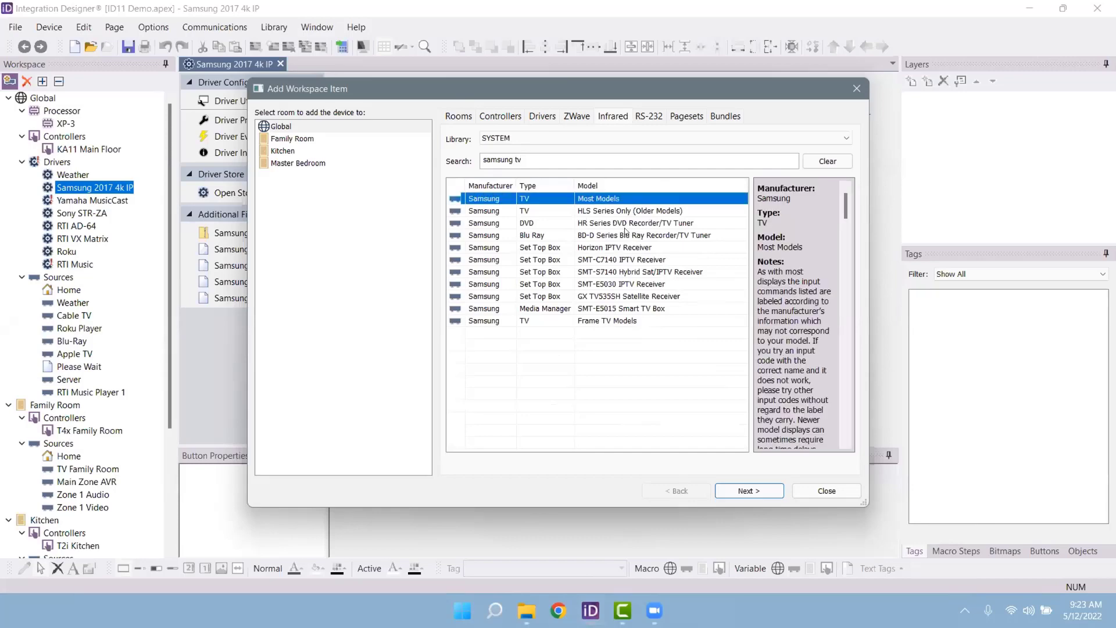
{"action": "scroll", "coordinate": [794, 286], "scroll_direction": "down", "scroll_amount": 1}
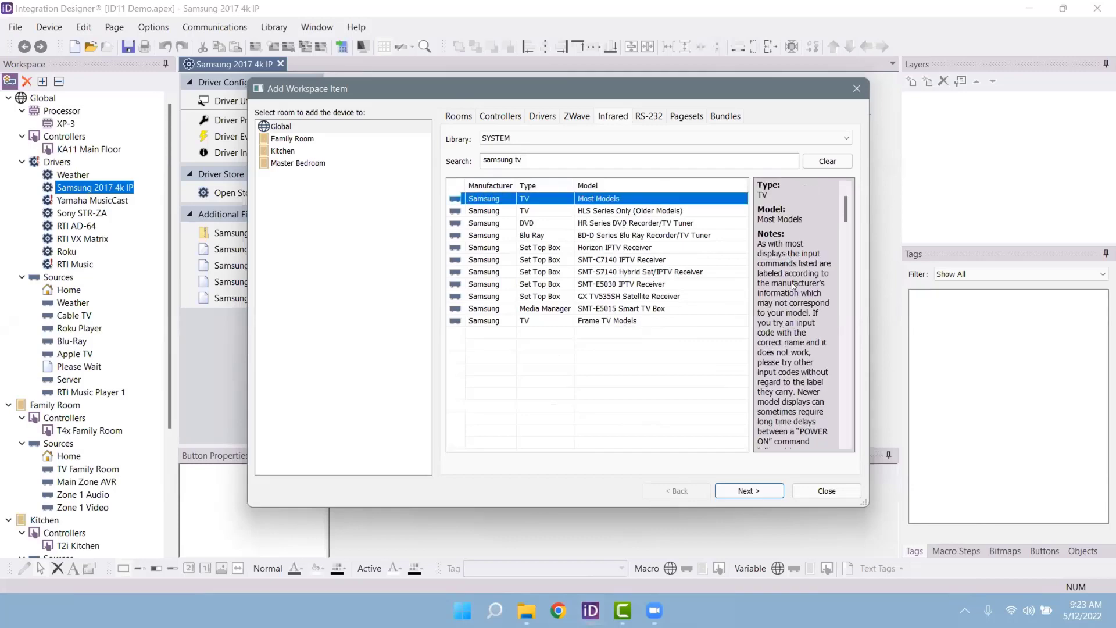
{"action": "scroll", "coordinate": [794, 286], "scroll_direction": "down", "scroll_amount": 10}
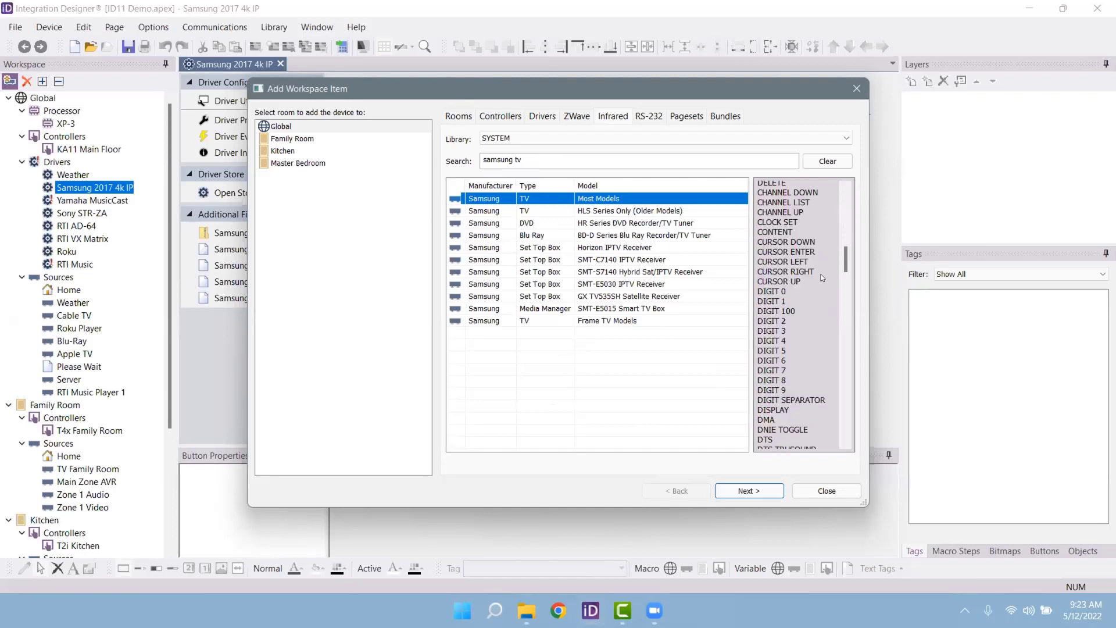
{"action": "scroll", "coordinate": [821, 278], "scroll_direction": "down", "scroll_amount": 9}
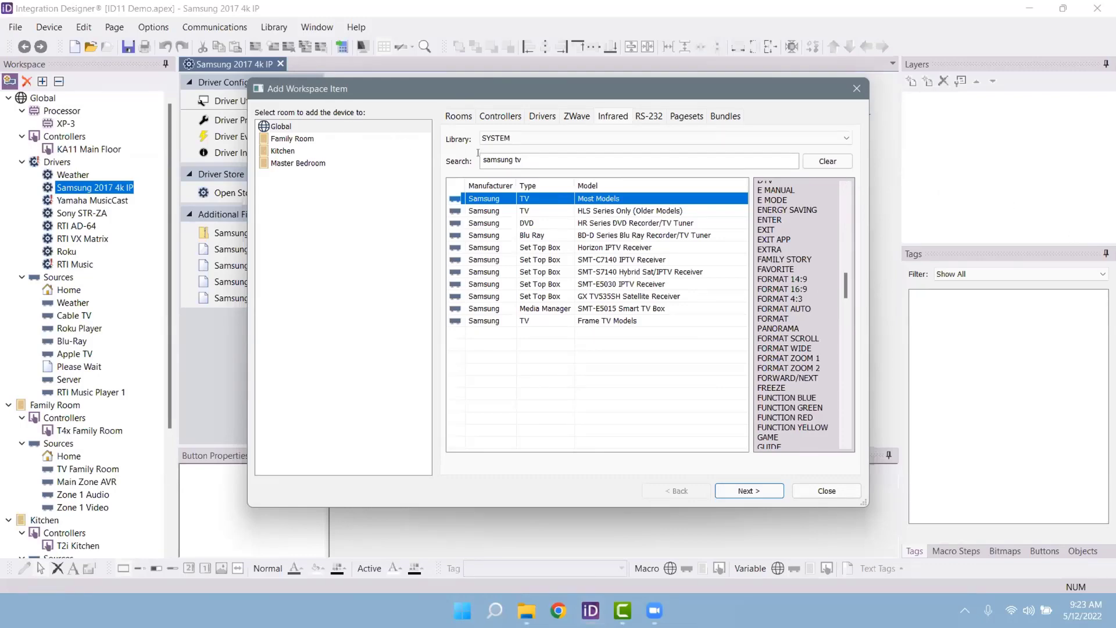
Step: Clear the 'samsung tv' search so the full device list returns
{"action": "left_click", "coordinate": [542, 165]}
{"action": "key", "text": "ctrl+a"}
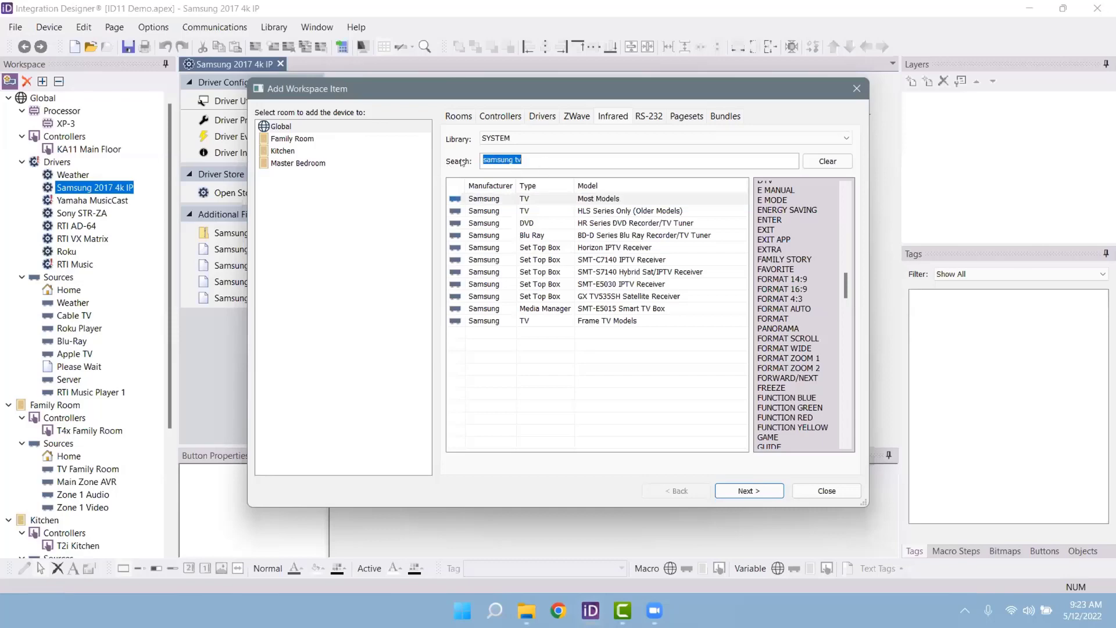
{"action": "key", "text": "BackSpace"}
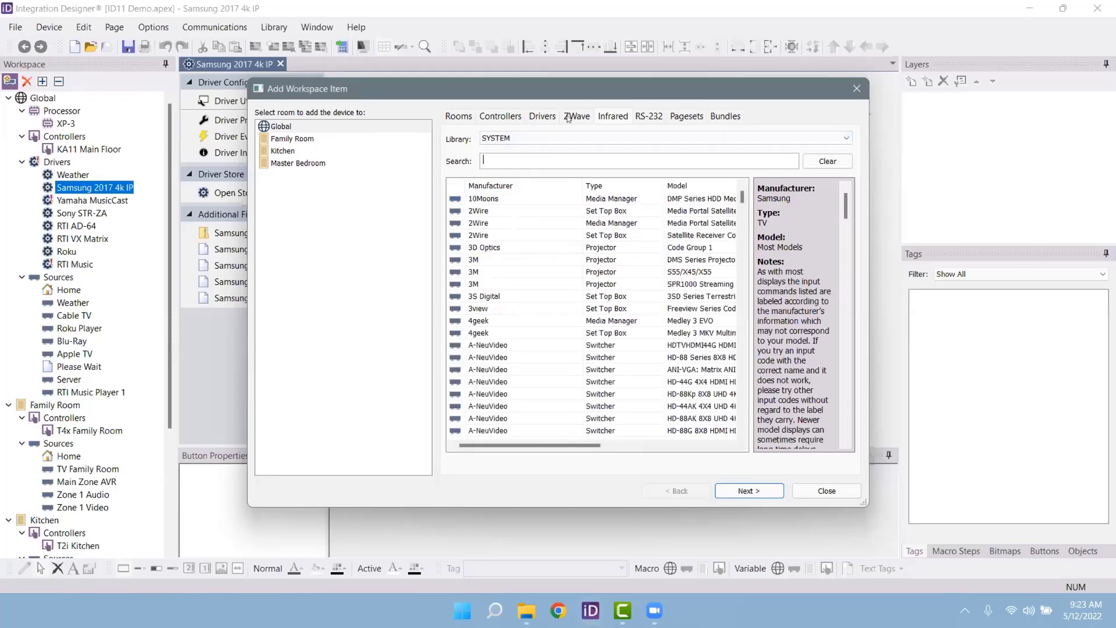
Step: Switch the device Library to User.cml and back to SYSTEM, then close the window
{"action": "left_click", "coordinate": [506, 138]}
{"action": "left_click", "coordinate": [507, 159]}
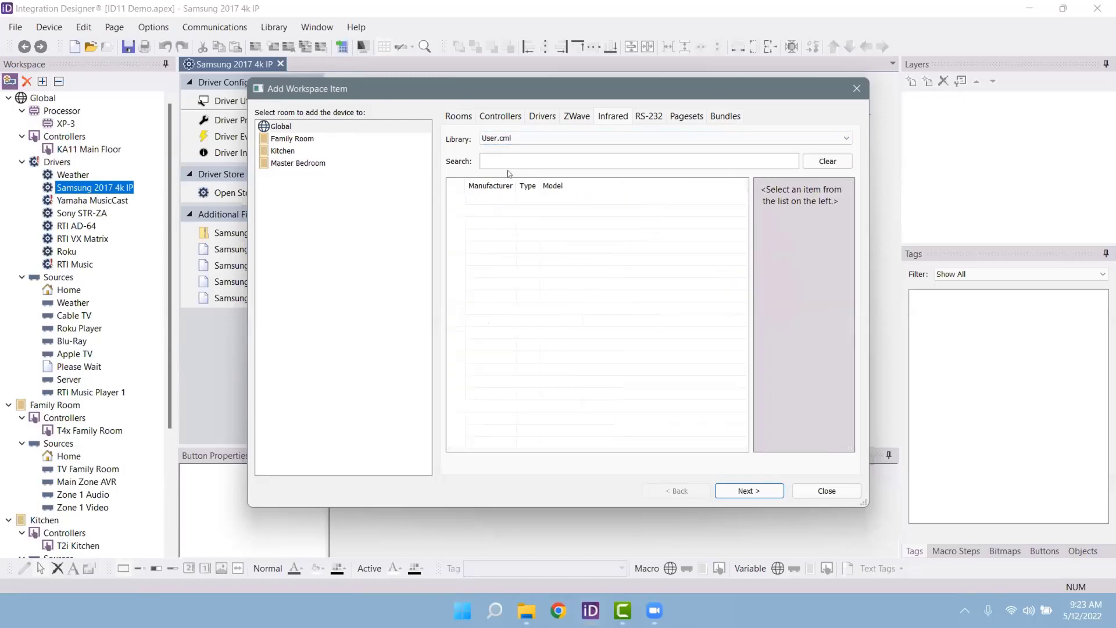
{"action": "left_click", "coordinate": [509, 137]}
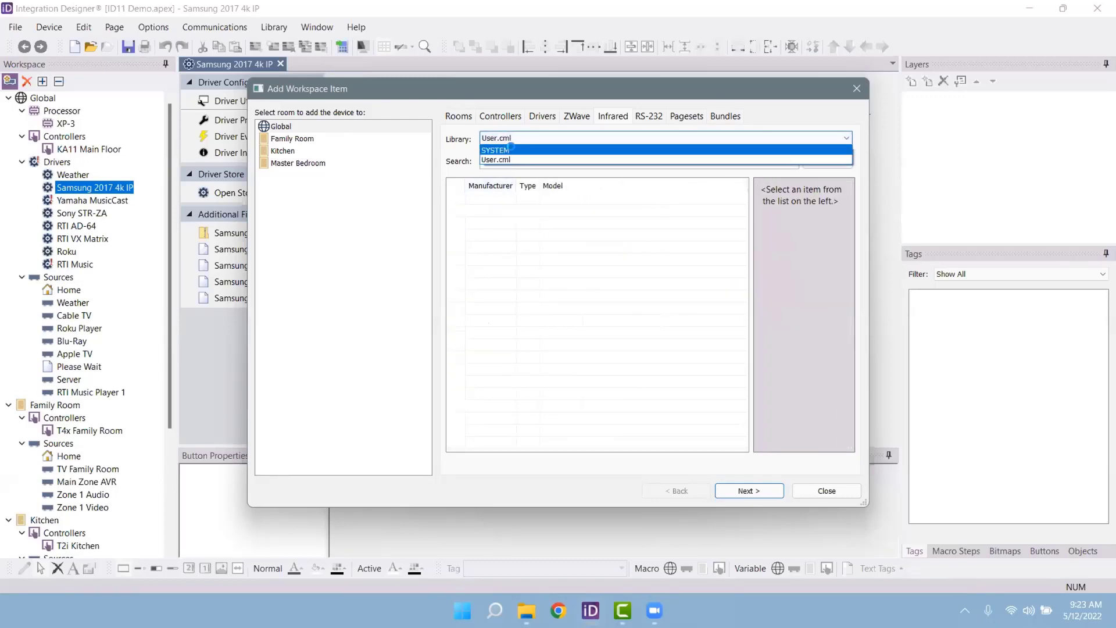
{"action": "left_click", "coordinate": [521, 151]}
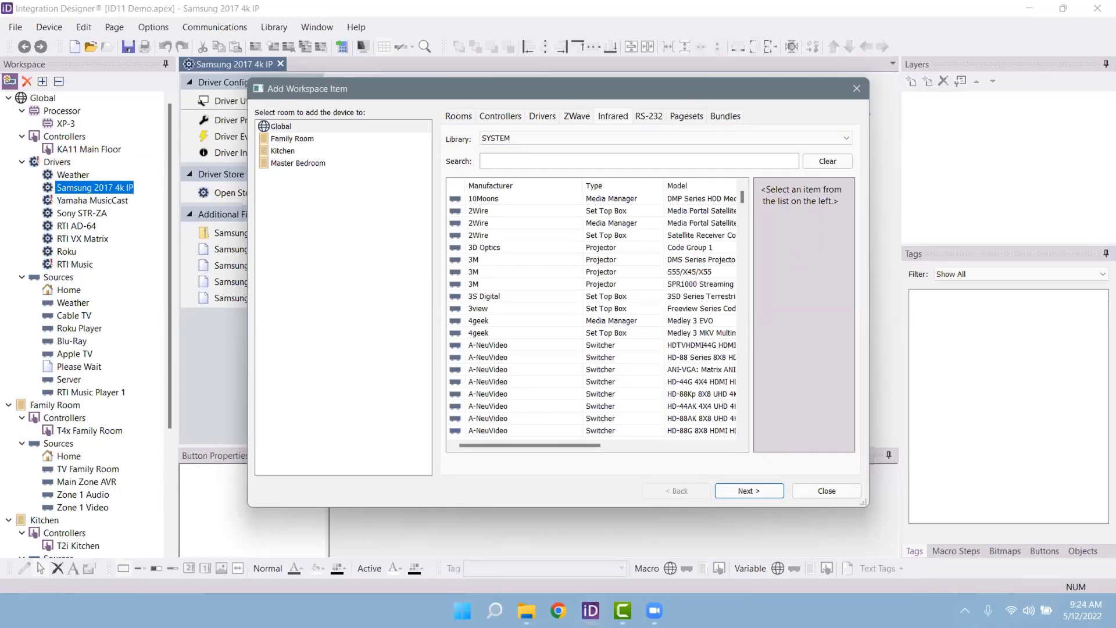
{"action": "left_click", "coordinate": [826, 492]}
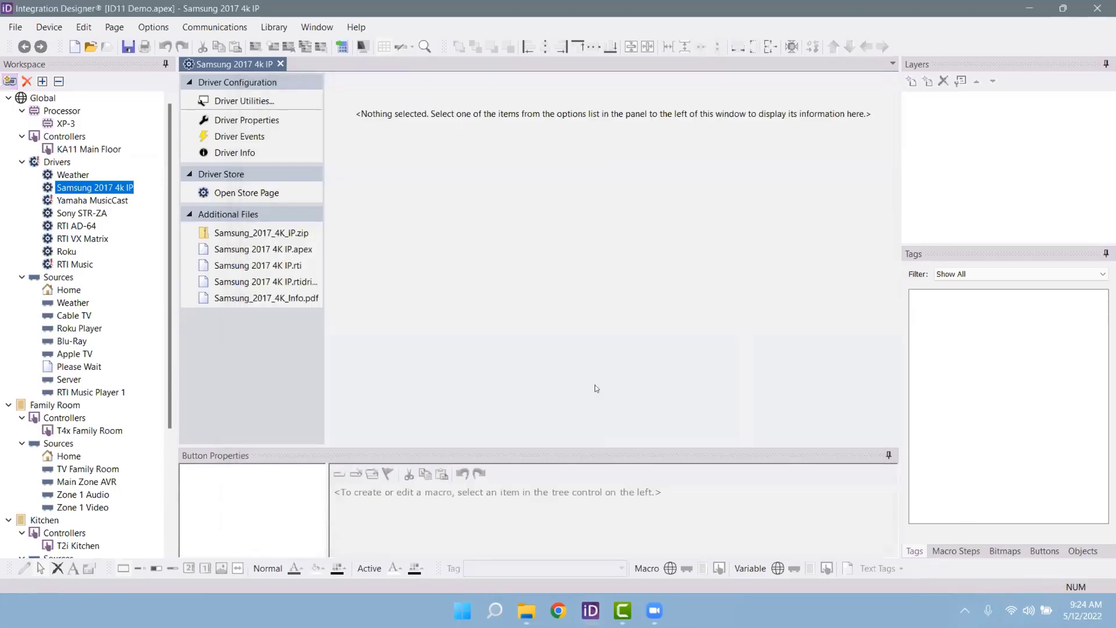
Step: Open KA11 Main Floor and view its Weather, Cable/Satellite TV, Roku, DVD/Bluray and Apple TV pages, ending on Home
{"action": "left_click", "coordinate": [74, 293]}
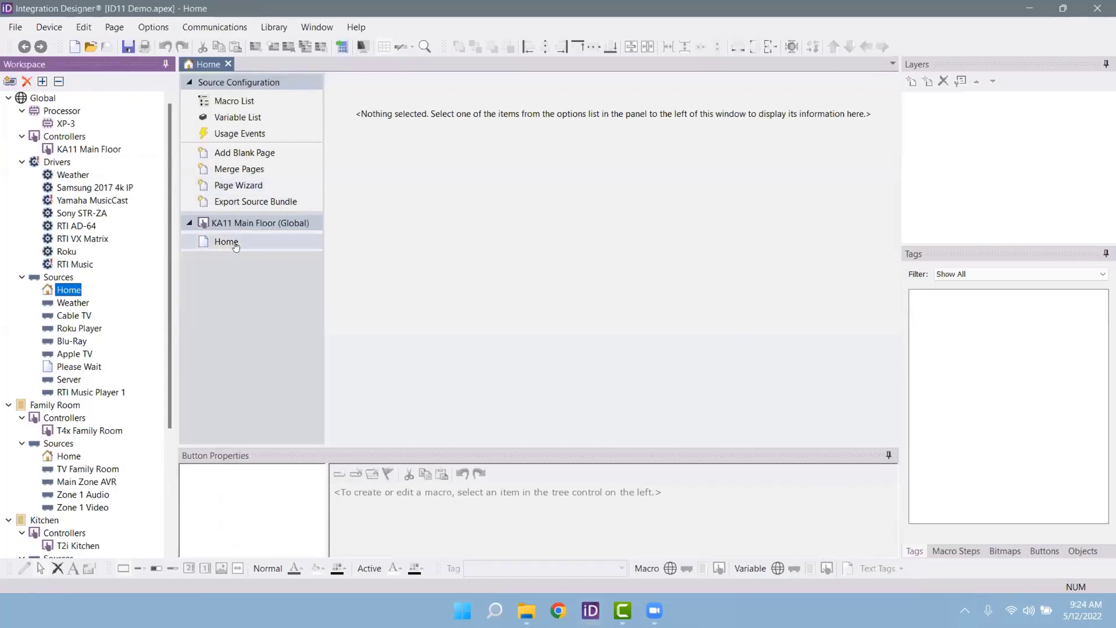
{"action": "left_click", "coordinate": [88, 150]}
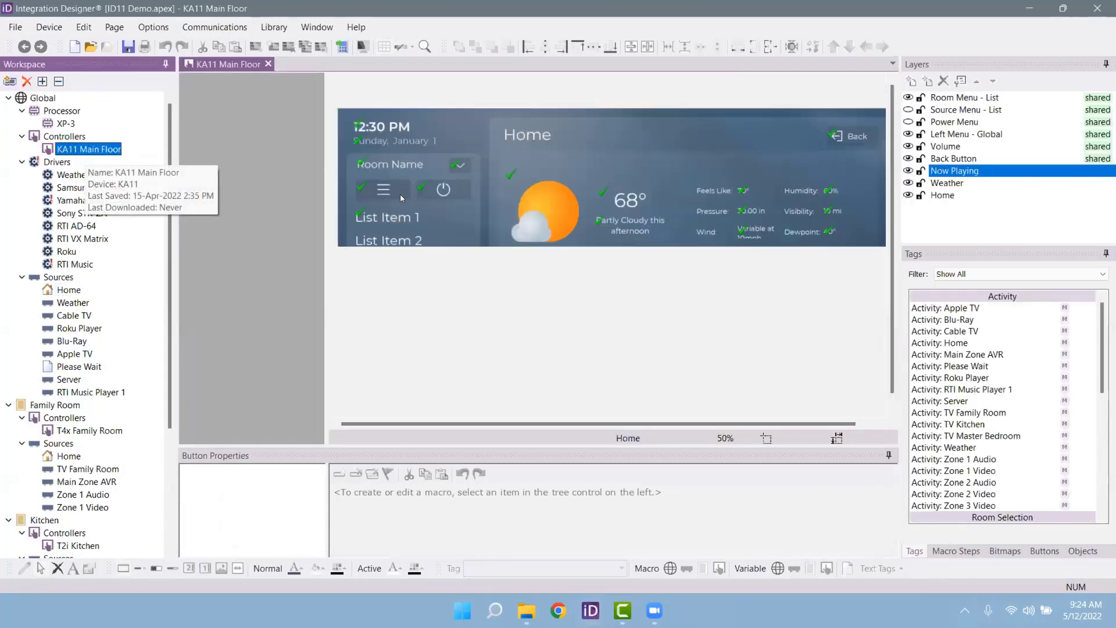
{"action": "scroll", "coordinate": [503, 242], "scroll_direction": "down", "scroll_amount": 1}
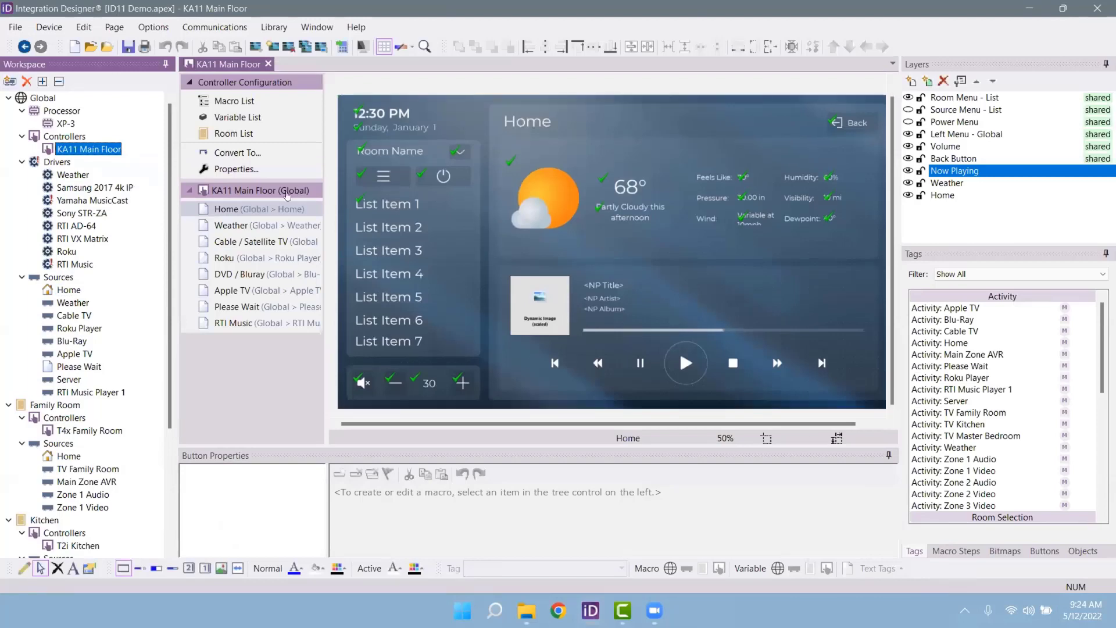
{"action": "left_click", "coordinate": [266, 224]}
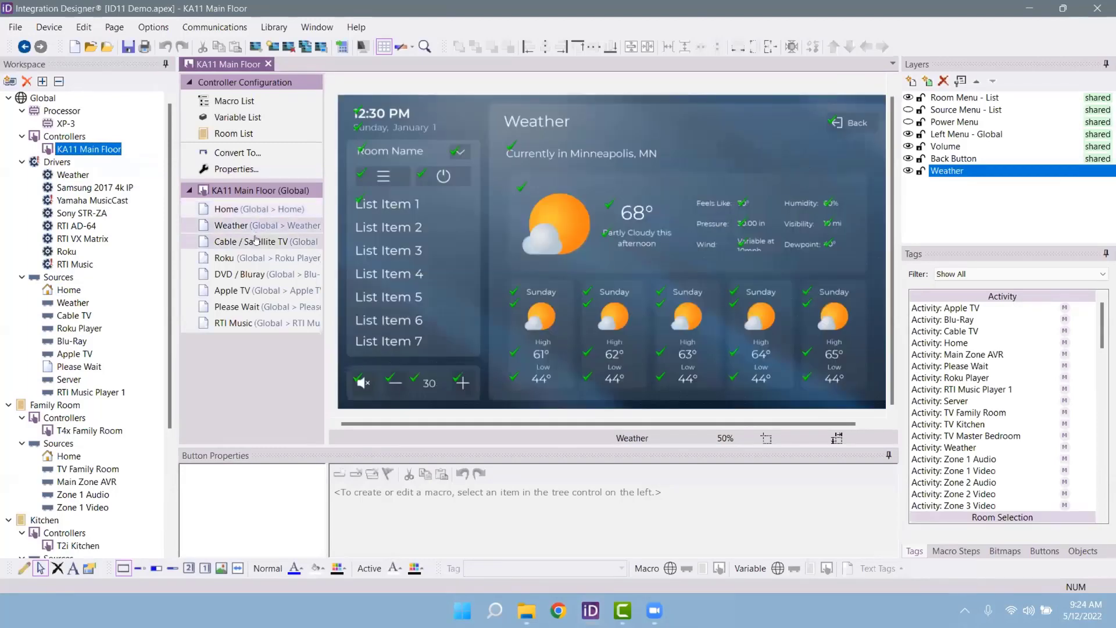
{"action": "left_click", "coordinate": [256, 240]}
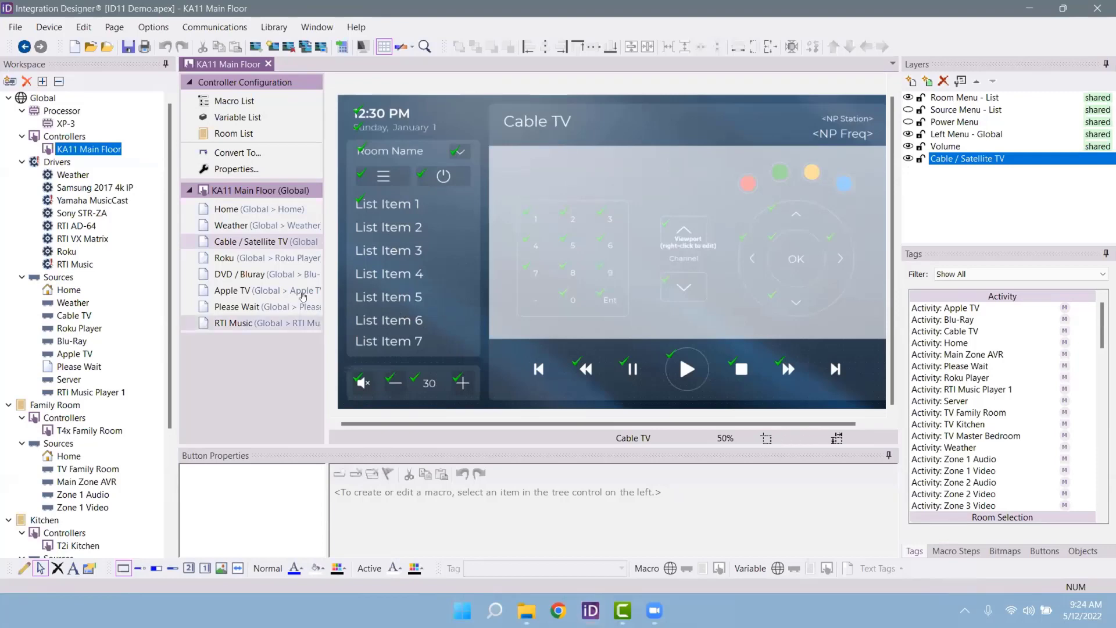
{"action": "left_click", "coordinate": [286, 258]}
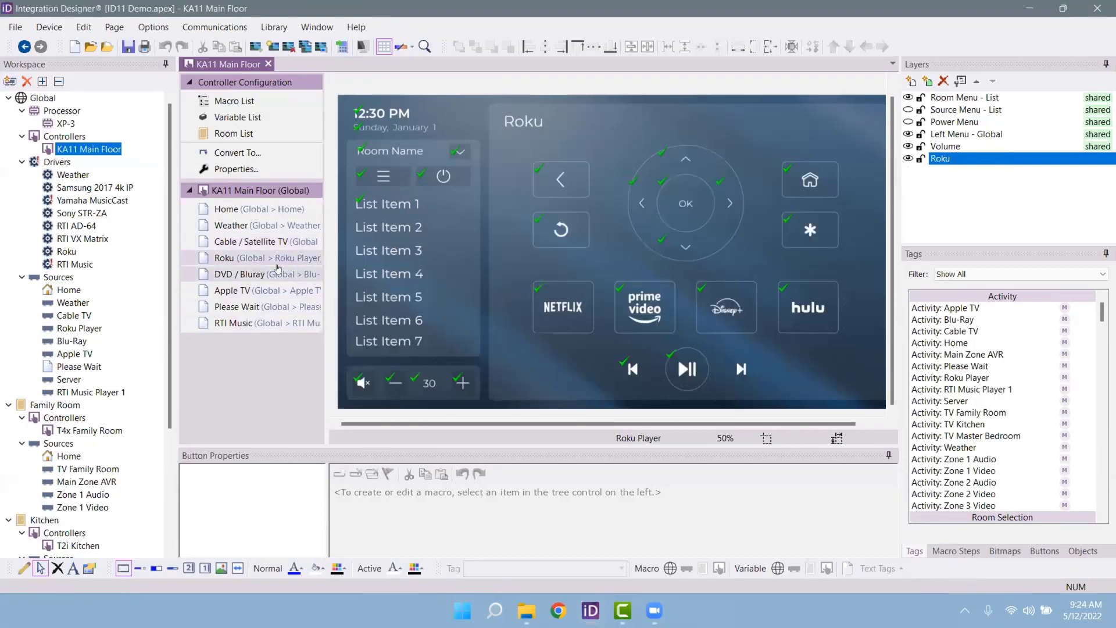
{"action": "left_click", "coordinate": [275, 278]}
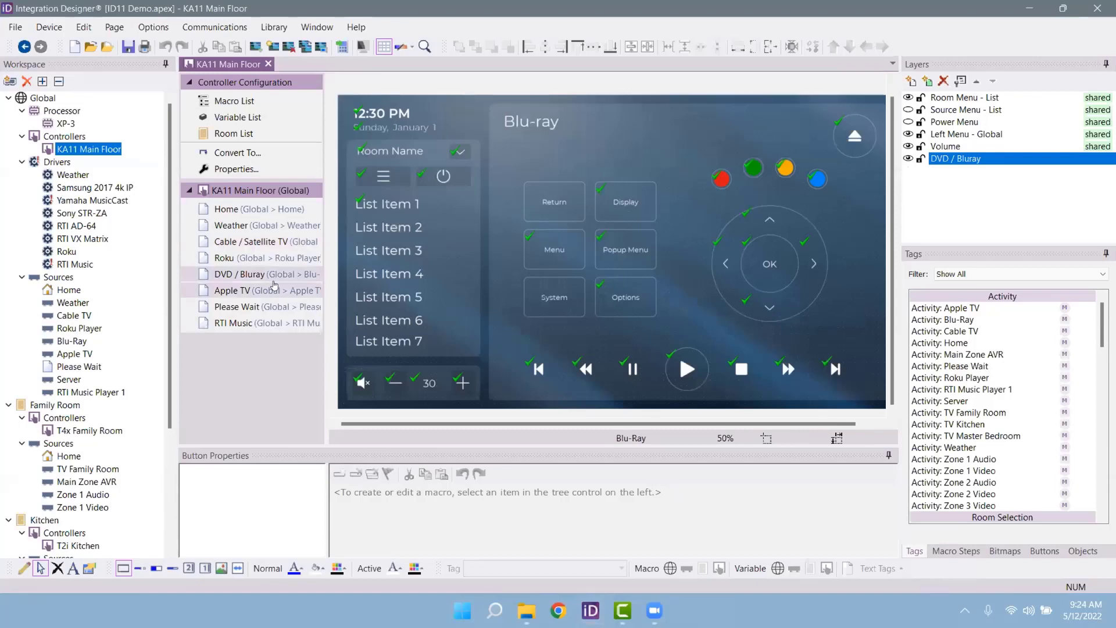
{"action": "left_click", "coordinate": [269, 294]}
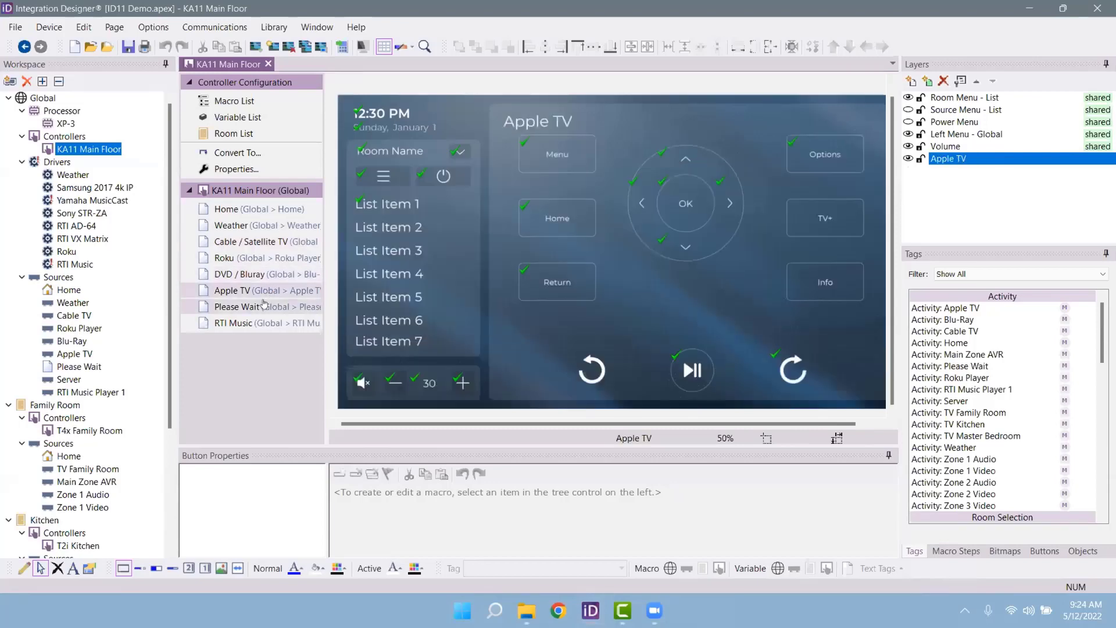
{"action": "left_click", "coordinate": [259, 208]}
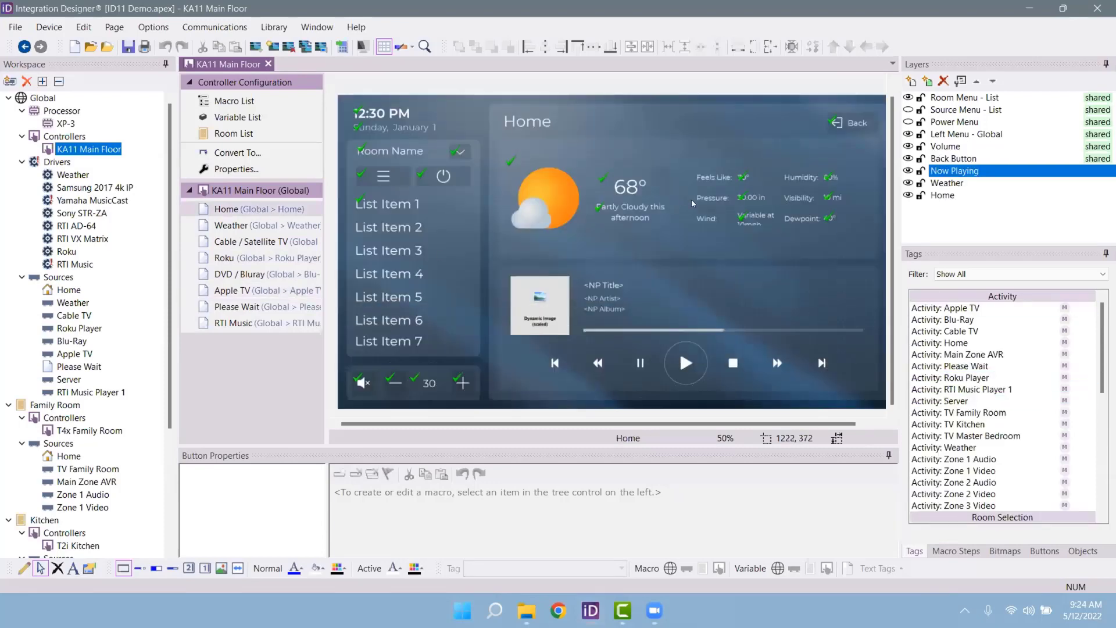
Step: Set the Now Playing layer's source to Global > RTI Music Player 1, then view the Cable TV source
{"action": "left_click", "coordinate": [947, 171]}
{"action": "left_click", "coordinate": [960, 81]}
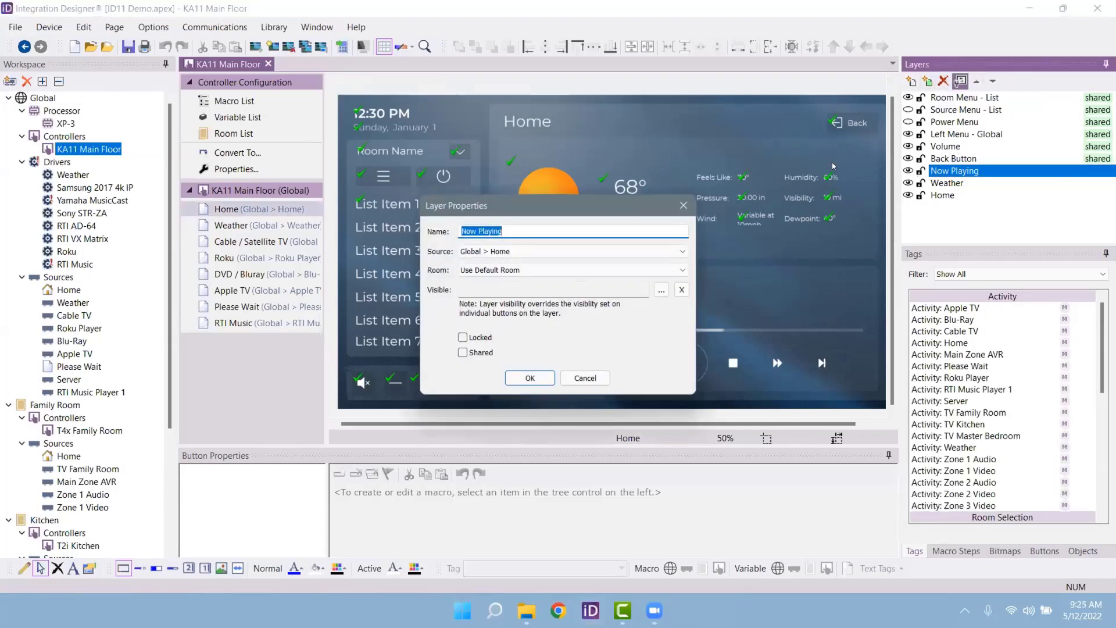
{"action": "left_click", "coordinate": [538, 251]}
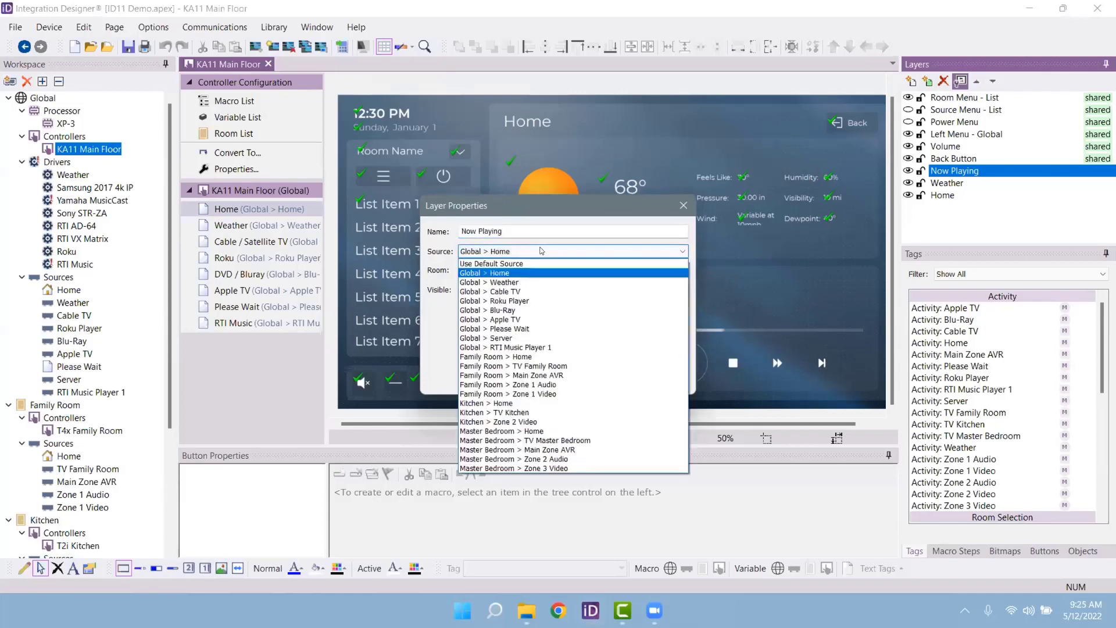
{"action": "left_click", "coordinate": [570, 347]}
{"action": "left_click", "coordinate": [529, 378]}
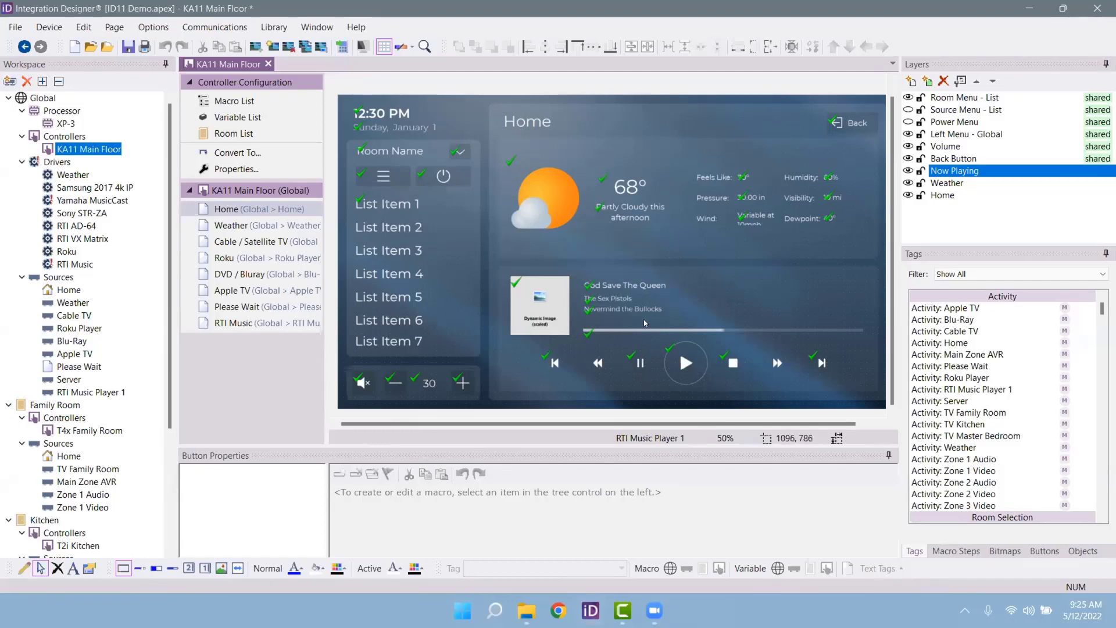
{"action": "left_click", "coordinate": [70, 315]}
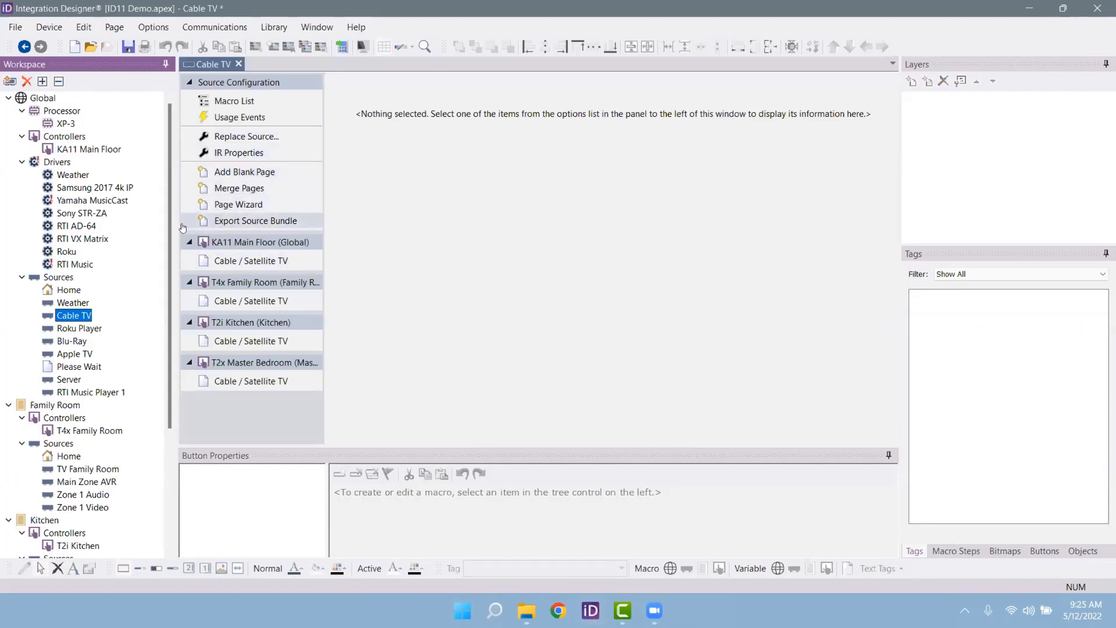
{"action": "left_click", "coordinate": [236, 207]}
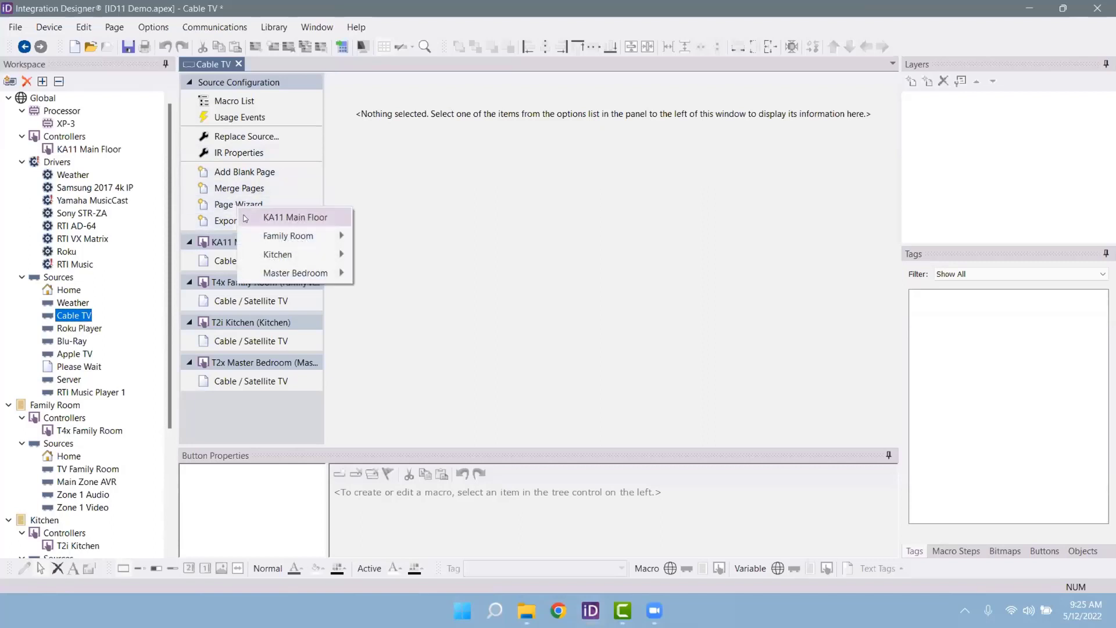
{"action": "left_click", "coordinate": [254, 219]}
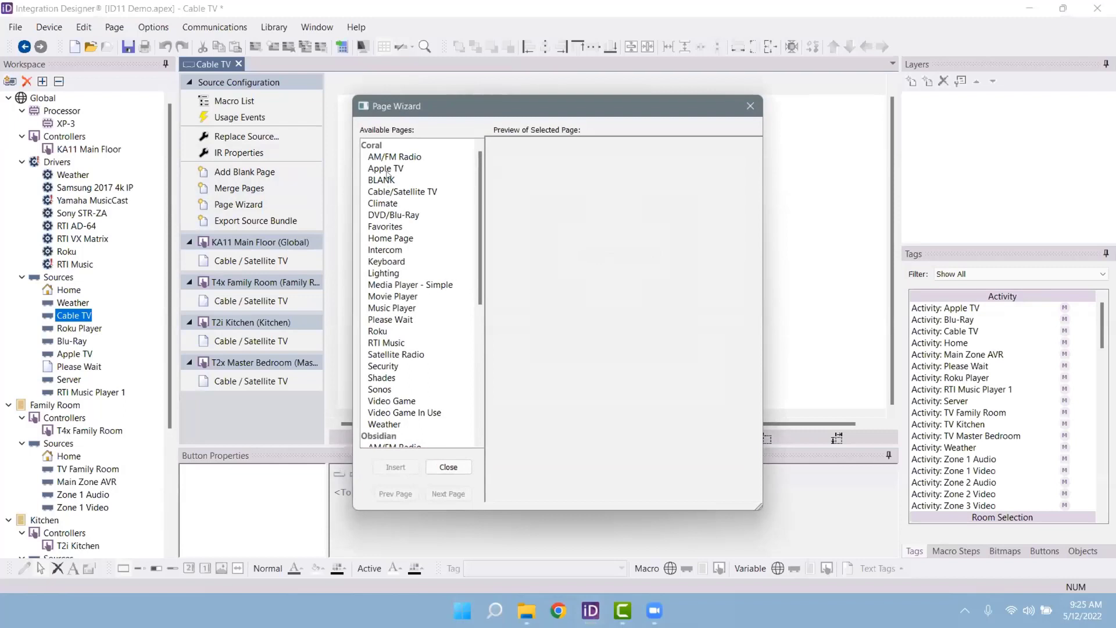
{"action": "left_click", "coordinate": [383, 169]}
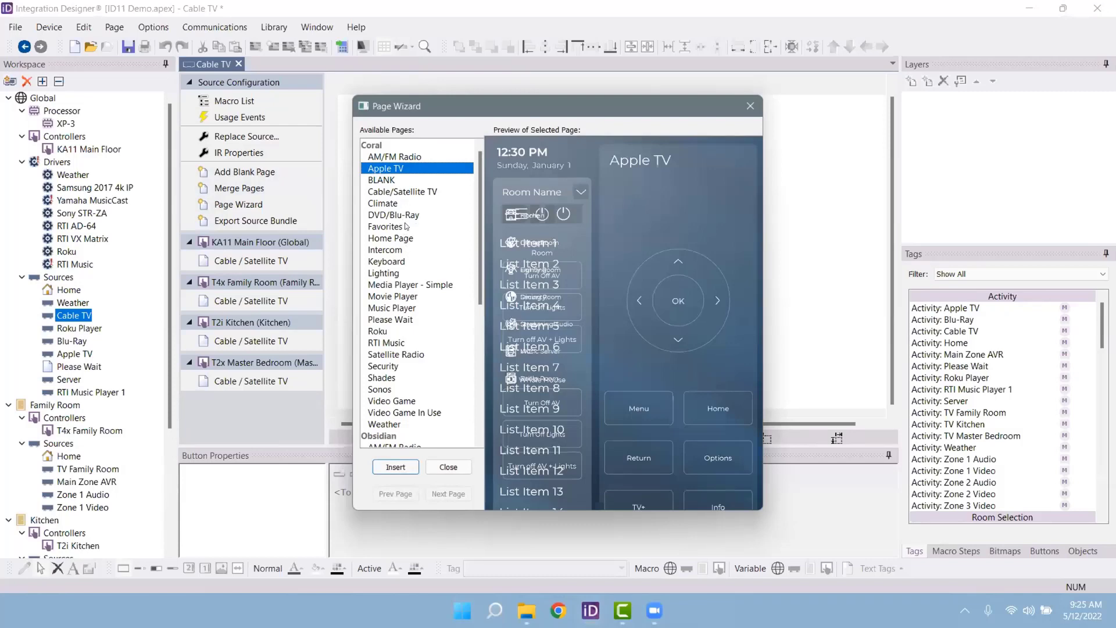
{"action": "left_click", "coordinate": [384, 250]}
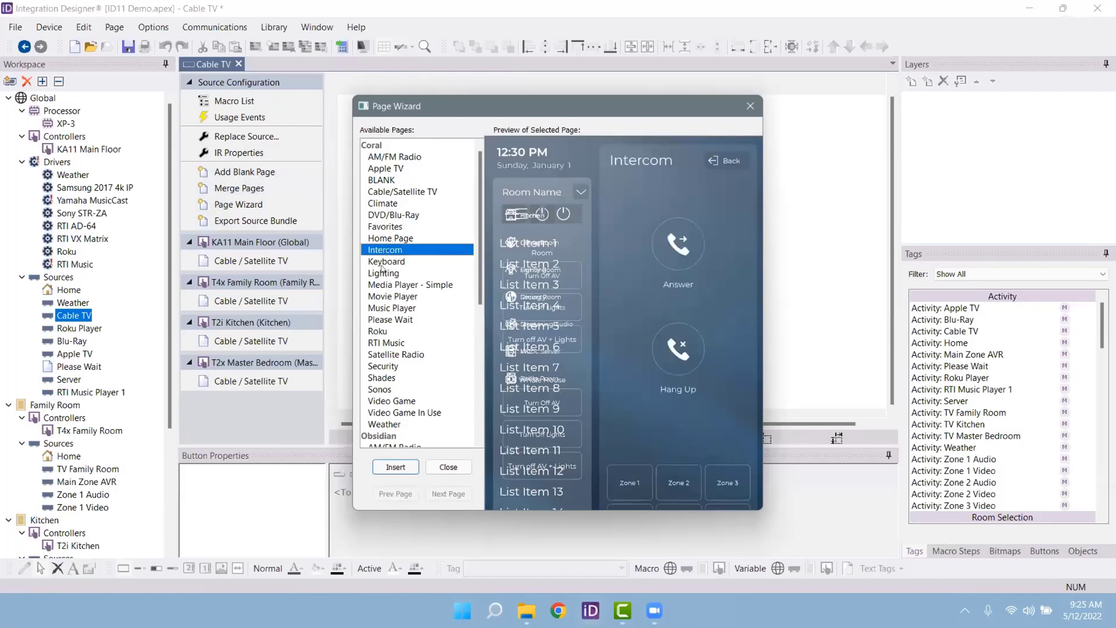
{"action": "left_click", "coordinate": [379, 273]}
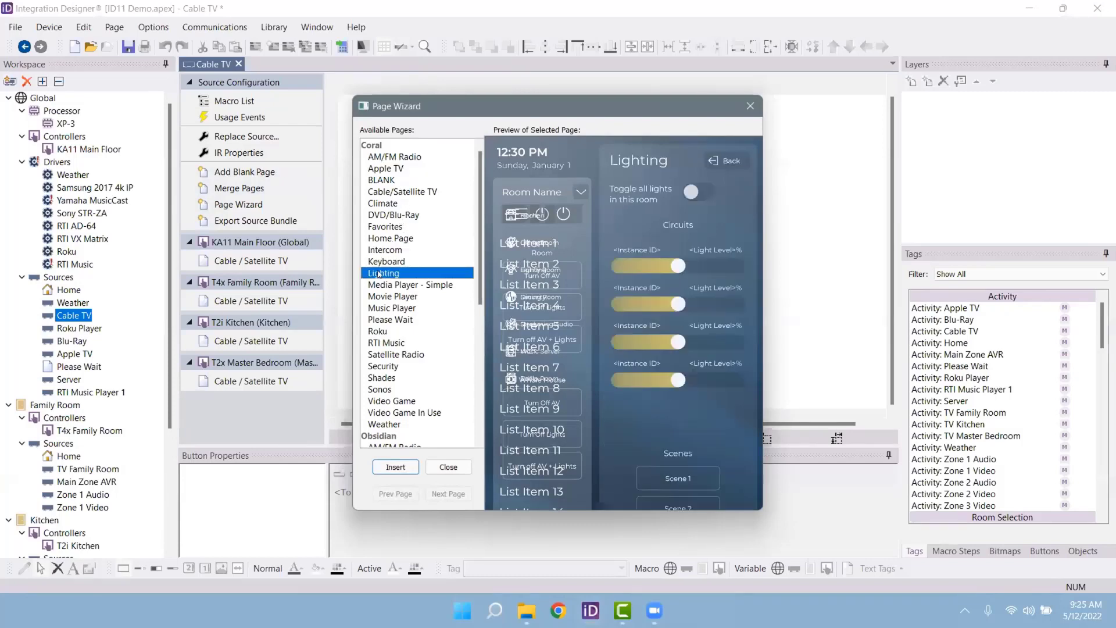
{"action": "left_click", "coordinate": [395, 332]}
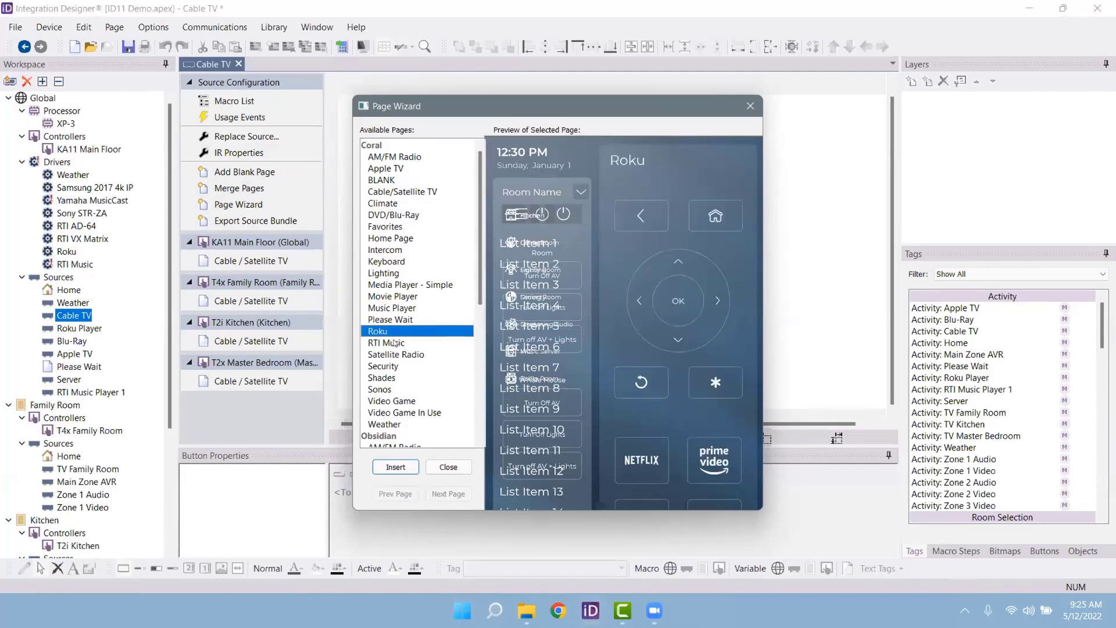
{"action": "left_click", "coordinate": [395, 343]}
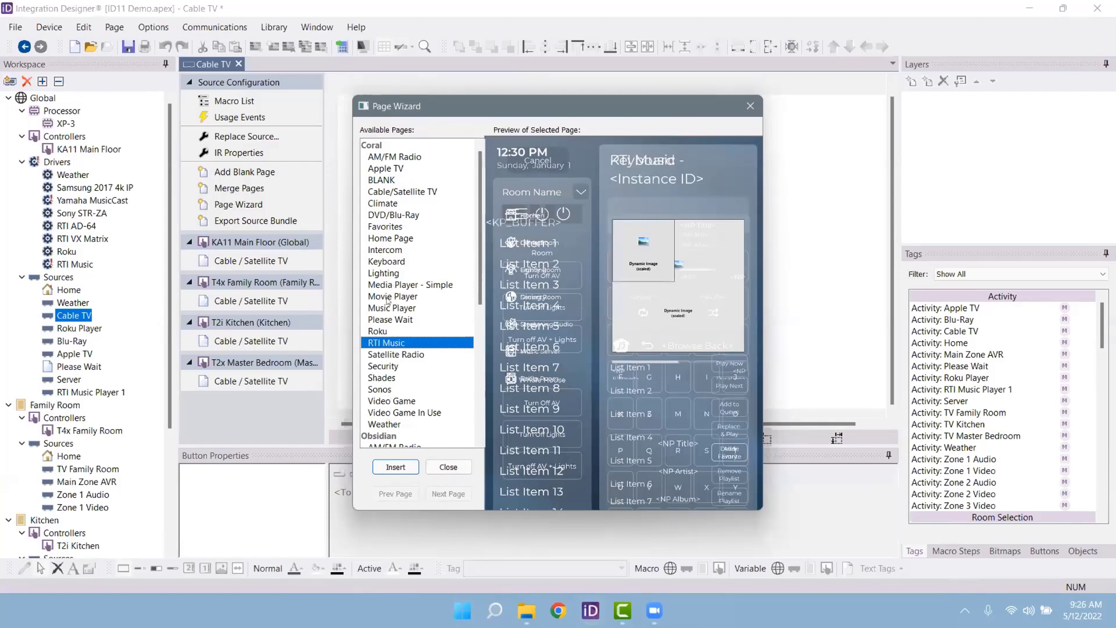
{"action": "left_click", "coordinate": [393, 263]}
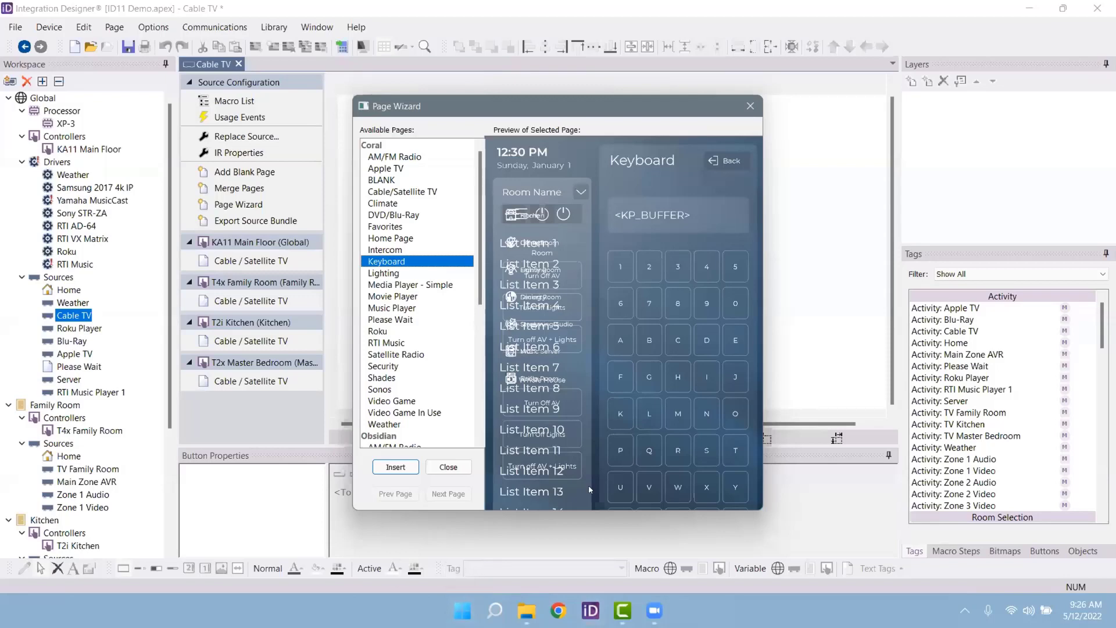
{"action": "left_click", "coordinate": [751, 106]}
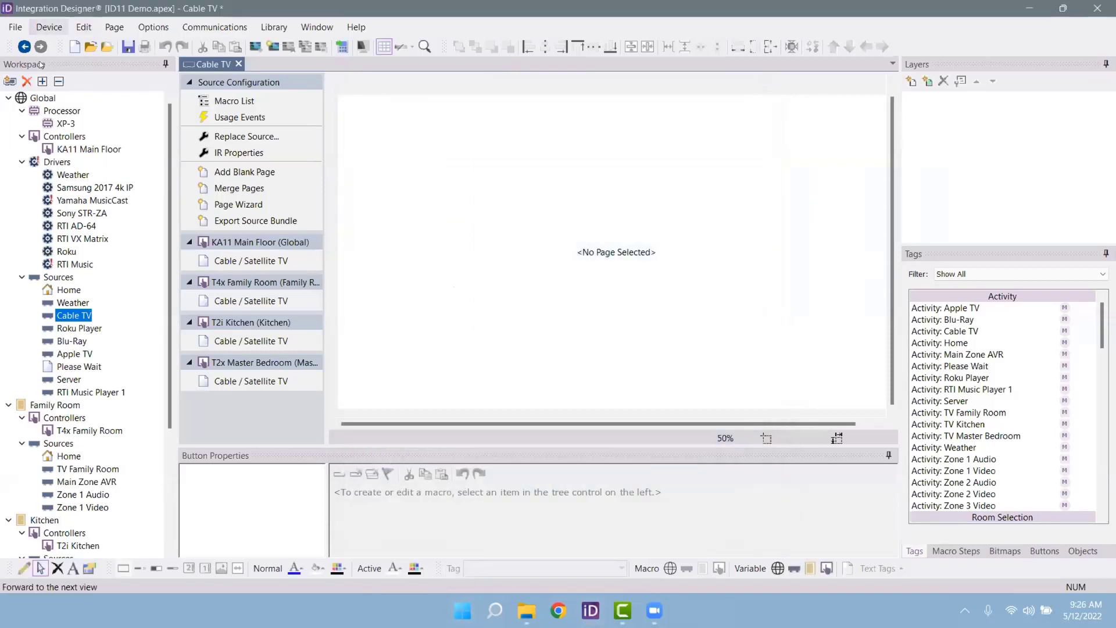
Step: Start a new workspace item for the Global room and select the RTiPanel (iPad) controller
{"action": "left_click", "coordinate": [10, 80]}
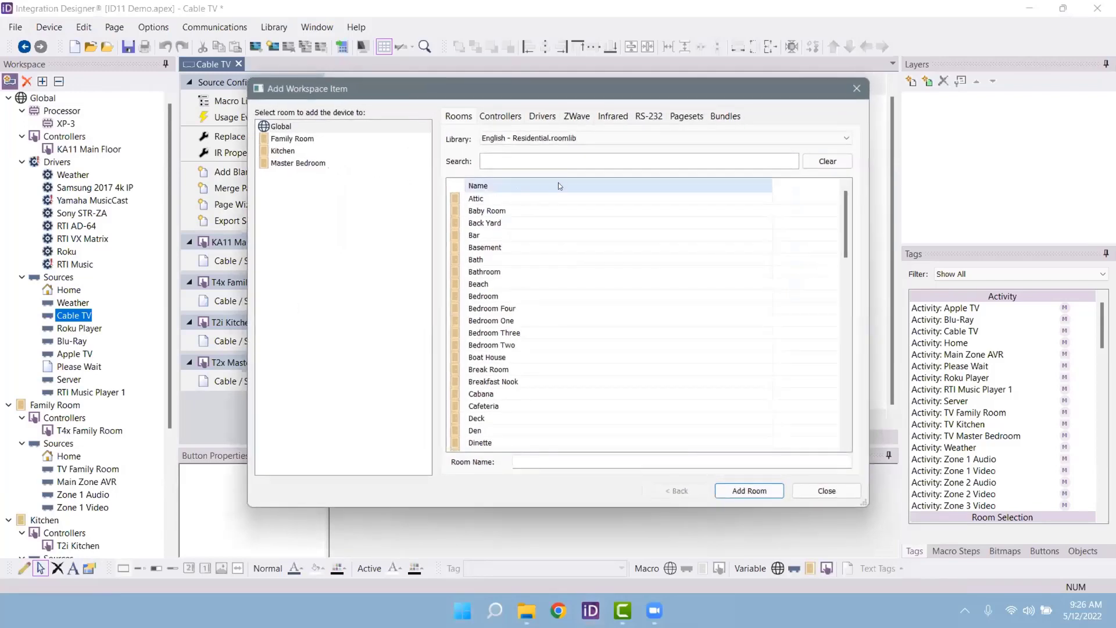
{"action": "left_click", "coordinate": [321, 139]}
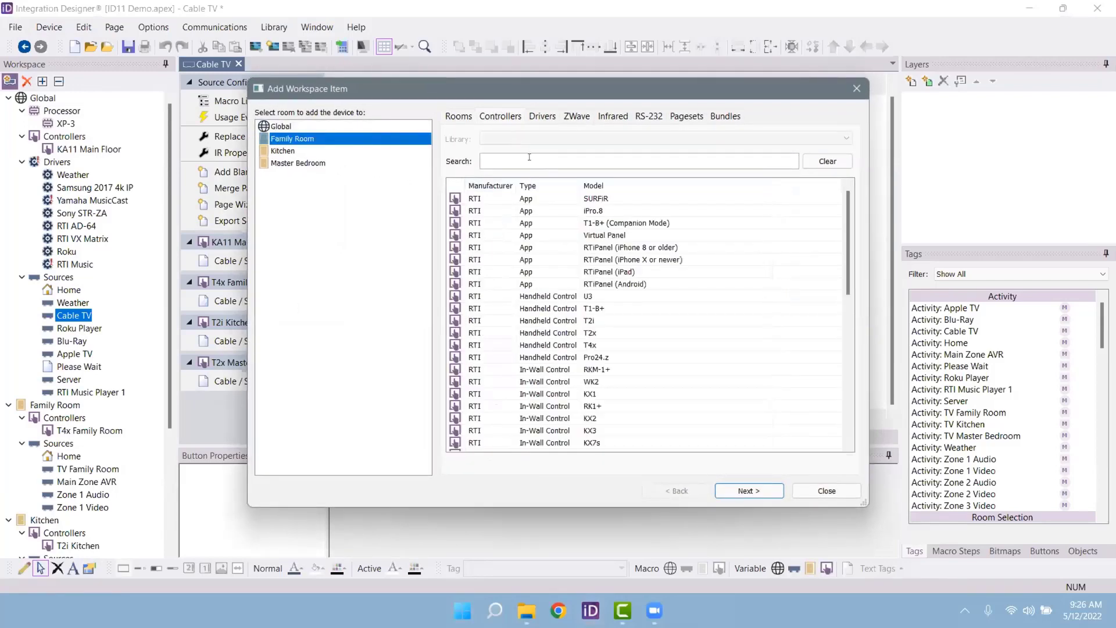
{"action": "left_click", "coordinate": [356, 127]}
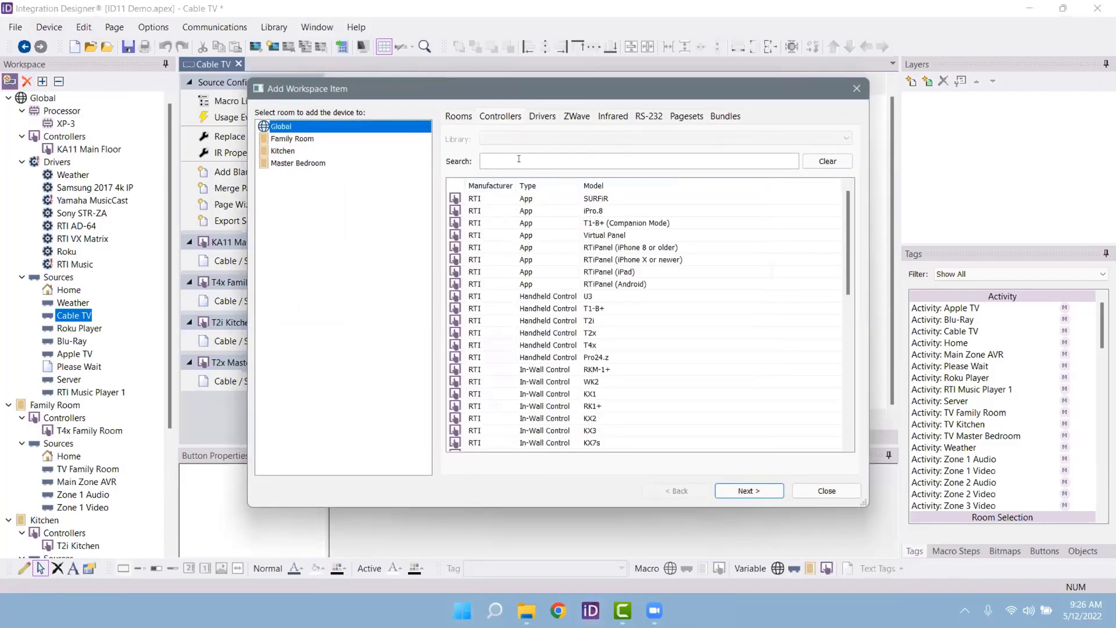
{"action": "left_click", "coordinate": [629, 273]}
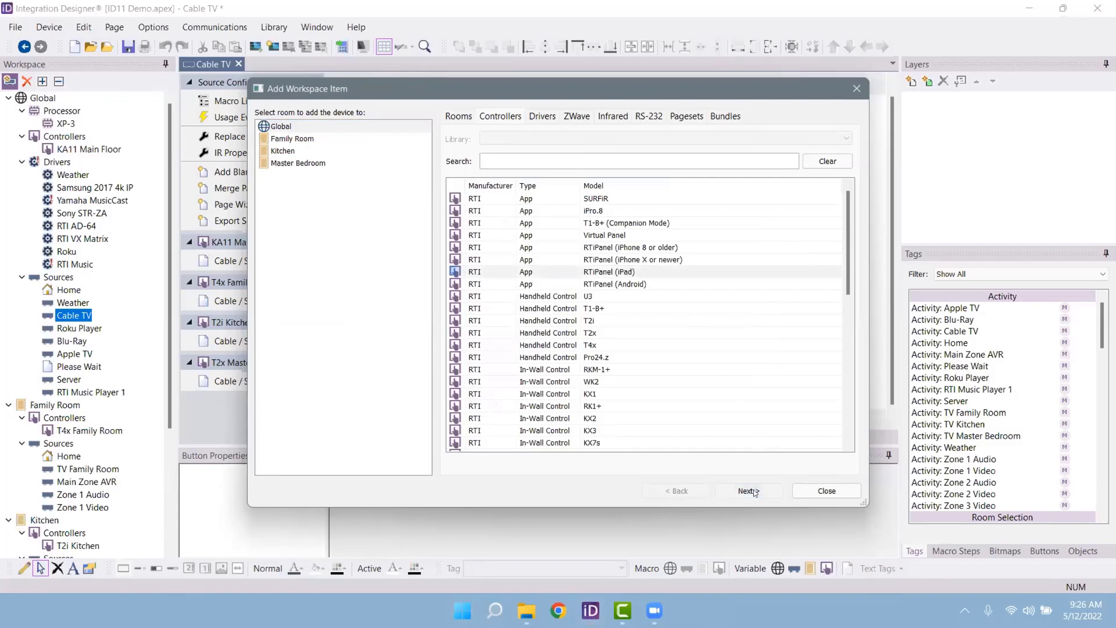
{"action": "left_click", "coordinate": [756, 492]}
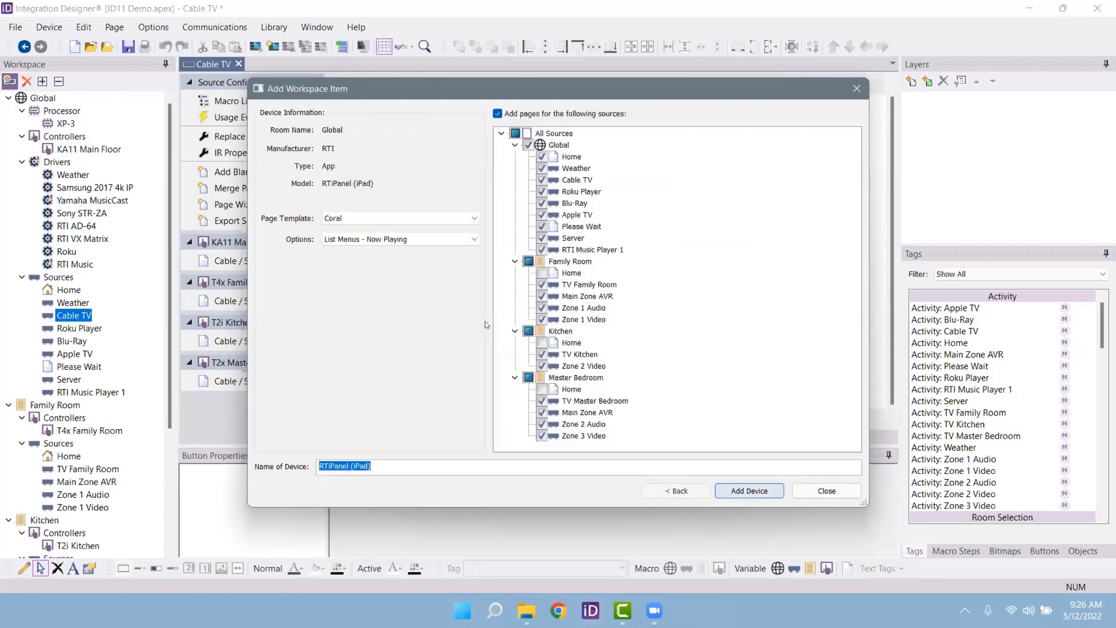
Step: Leave the menu layout at List Menus - Now Playing and cancel adding the RTiPanel (iPad)
{"action": "left_click", "coordinate": [365, 239]}
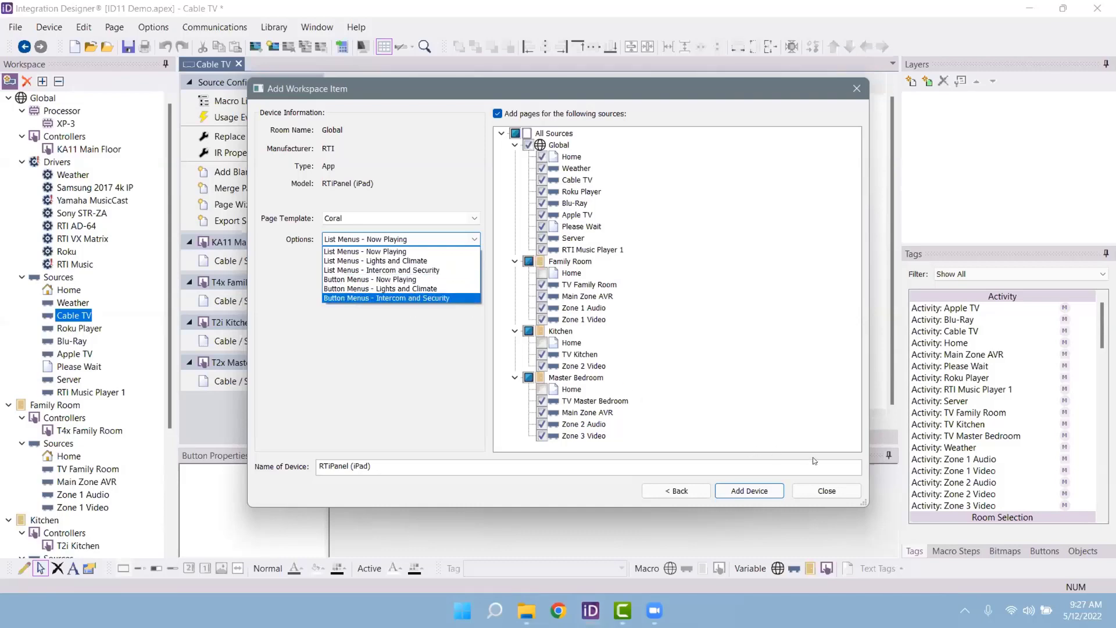
{"action": "left_click", "coordinate": [853, 487]}
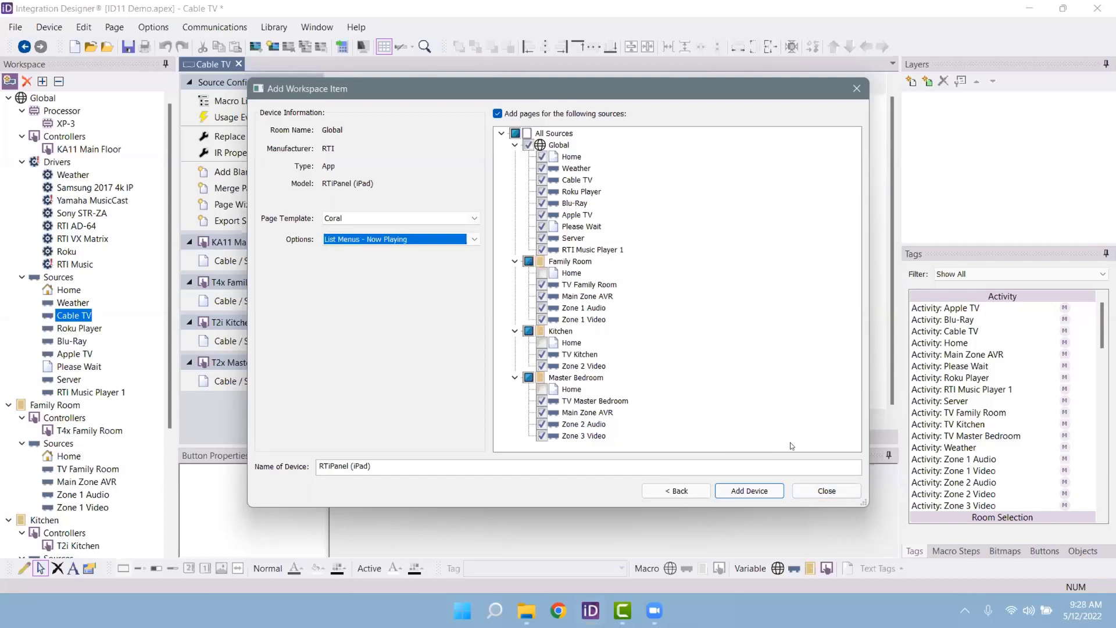
{"action": "left_click", "coordinate": [827, 491]}
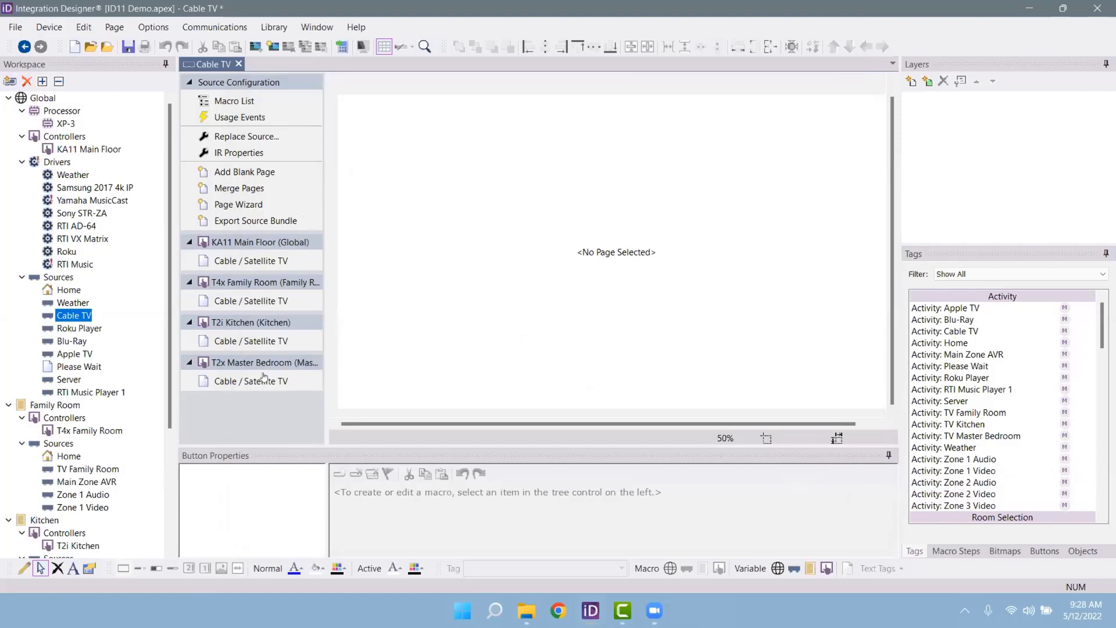
Step: Enlarge the Macro Steps list and expand Sources and the Sony STR-ZA command groups
{"action": "left_click", "coordinate": [982, 552]}
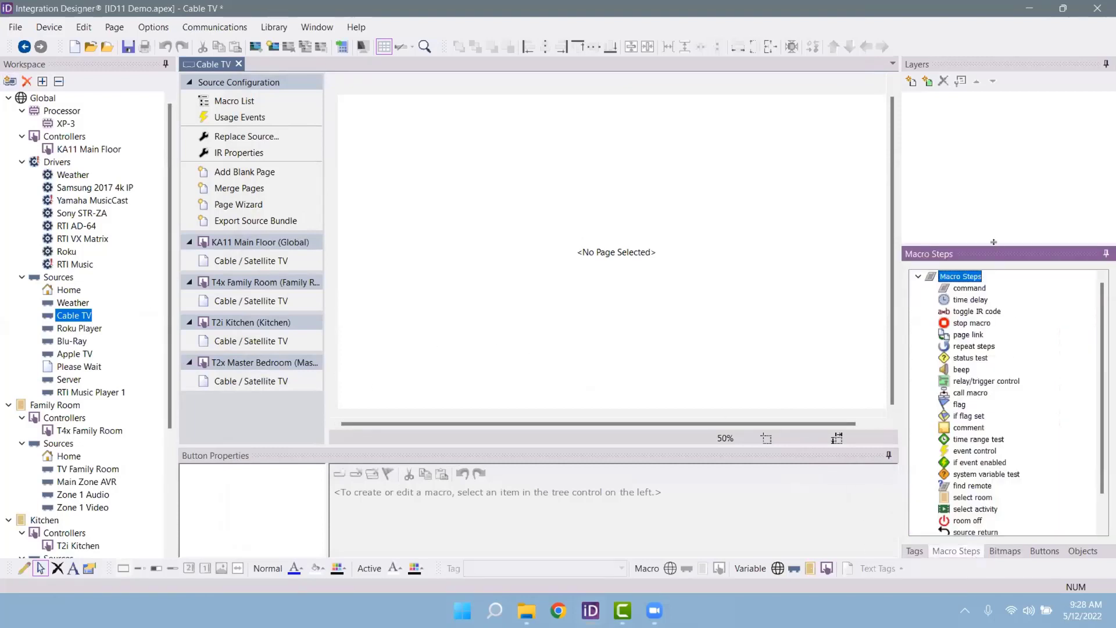
{"action": "left_click_drag", "start_coordinate": [994, 242], "coordinate": [993, 123]}
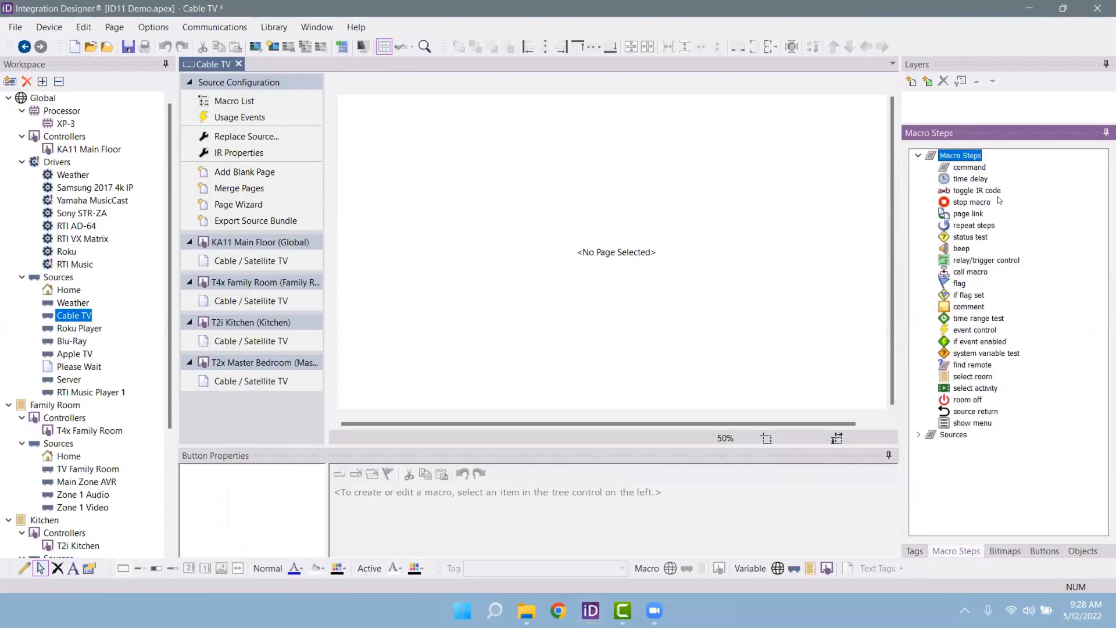
{"action": "left_click", "coordinate": [918, 435]}
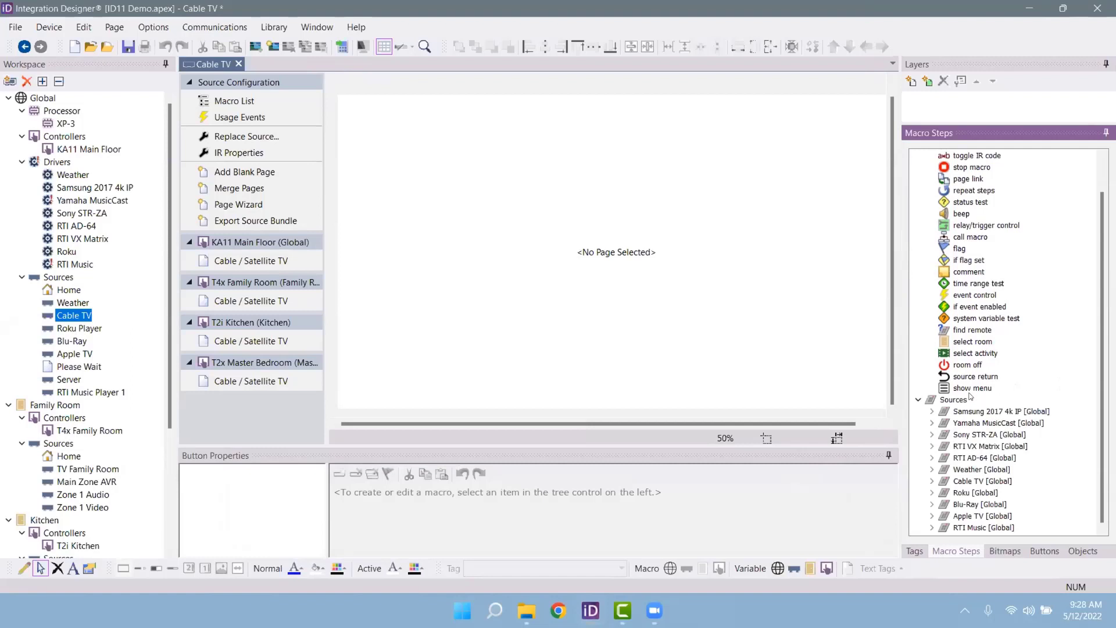
{"action": "left_click", "coordinate": [984, 424]}
{"action": "left_click", "coordinate": [989, 436]}
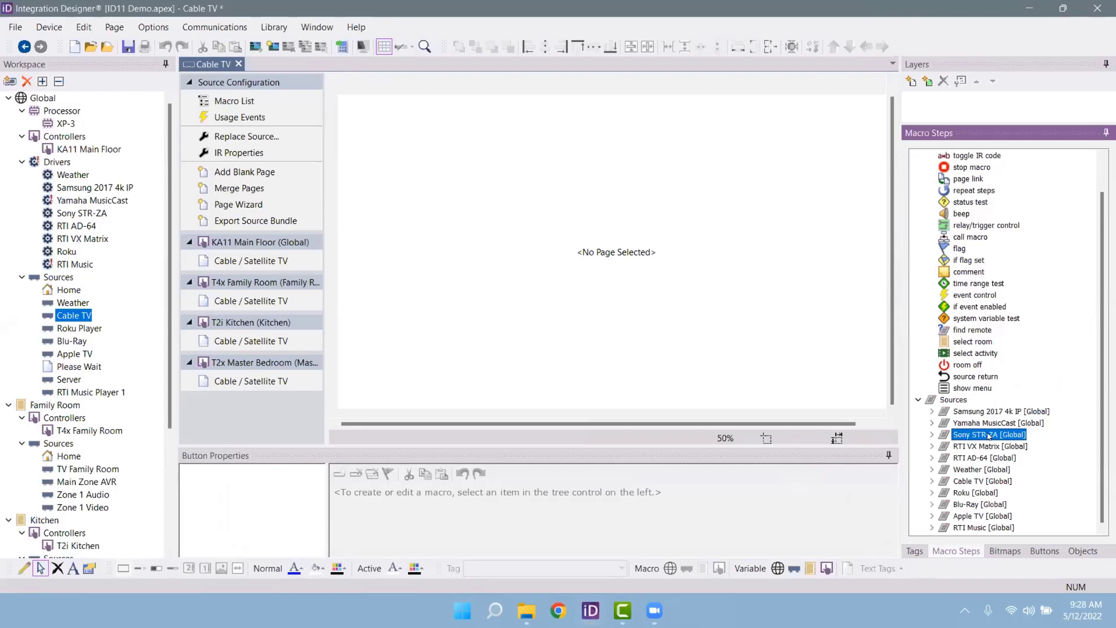
{"action": "left_click", "coordinate": [932, 435]}
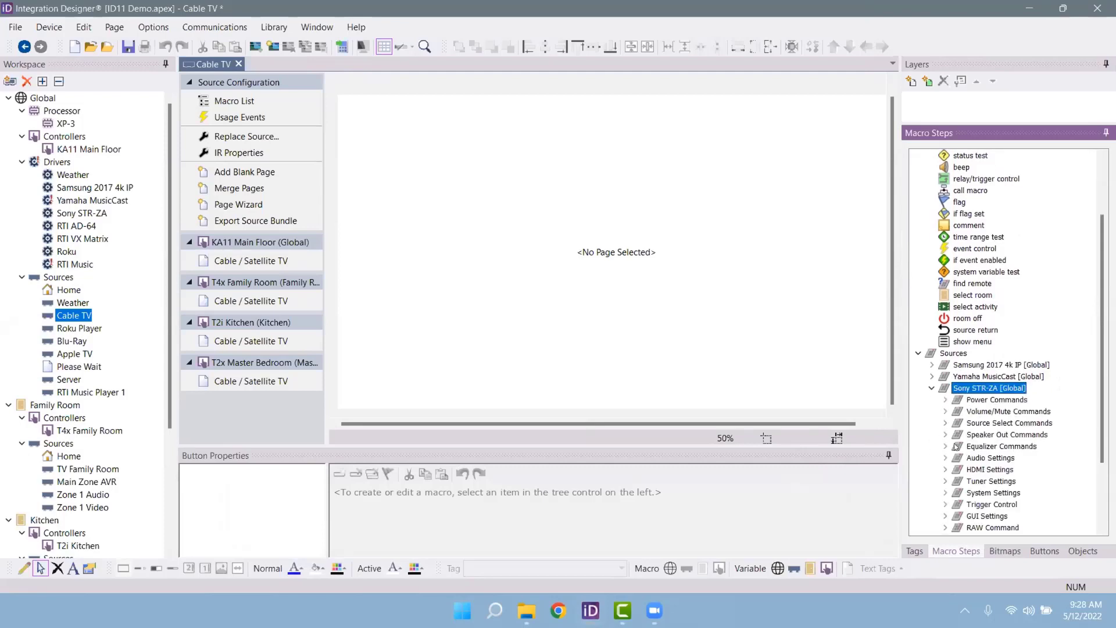
Step: Expand the Cable TV command list, then open the RTI Music Player 1 source page
{"action": "scroll", "coordinate": [972, 459], "scroll_direction": "down", "scroll_amount": 3}
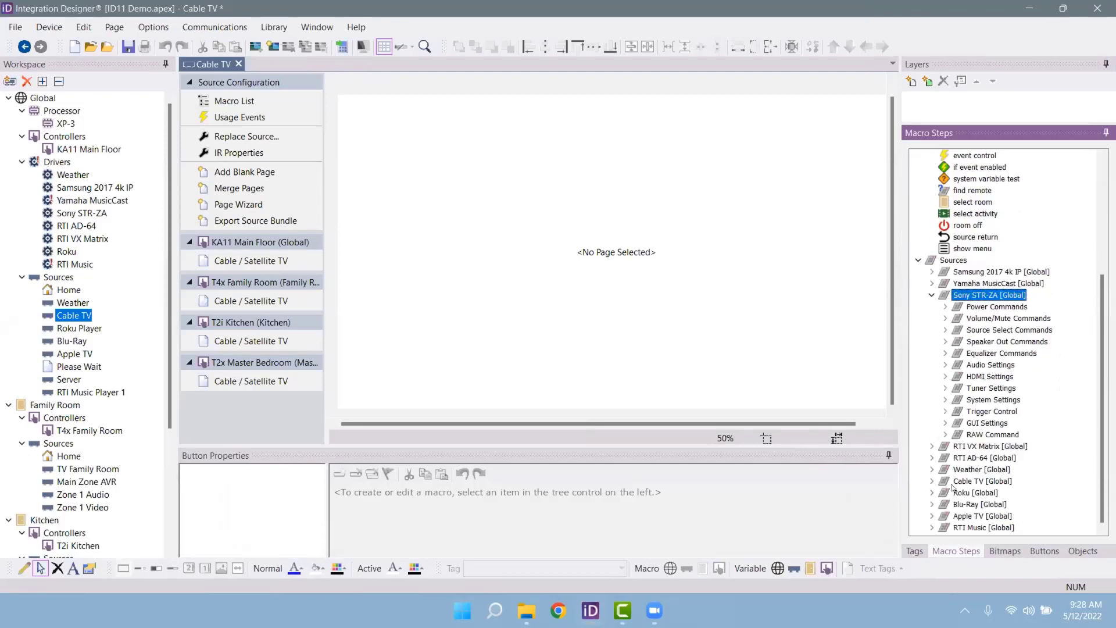
{"action": "left_click", "coordinate": [933, 480]}
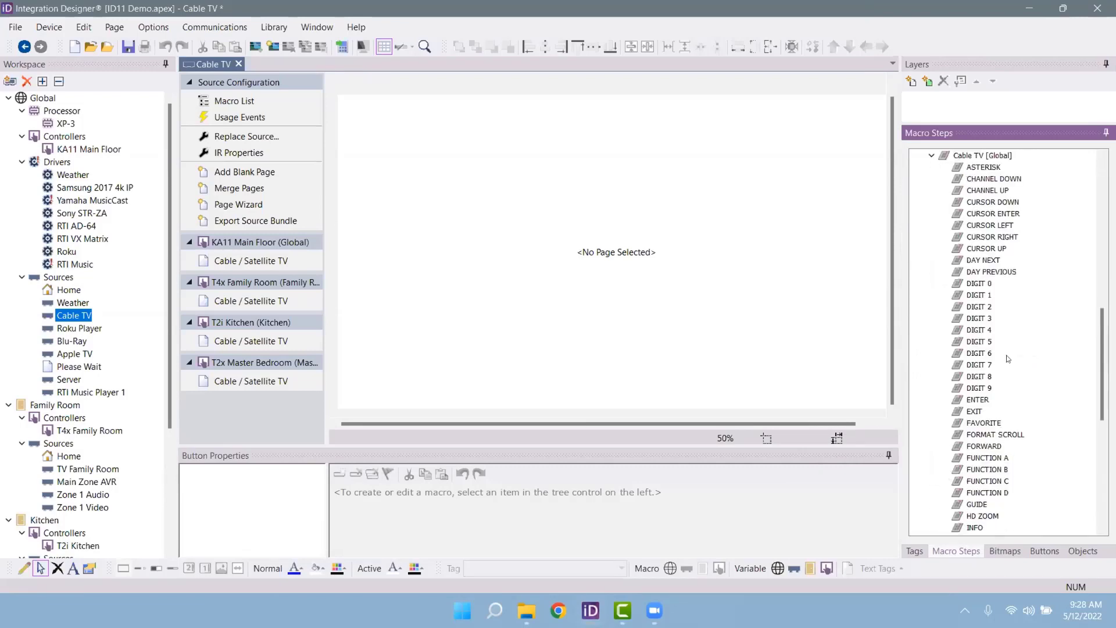
{"action": "scroll", "coordinate": [1021, 288], "scroll_direction": "down", "scroll_amount": 6}
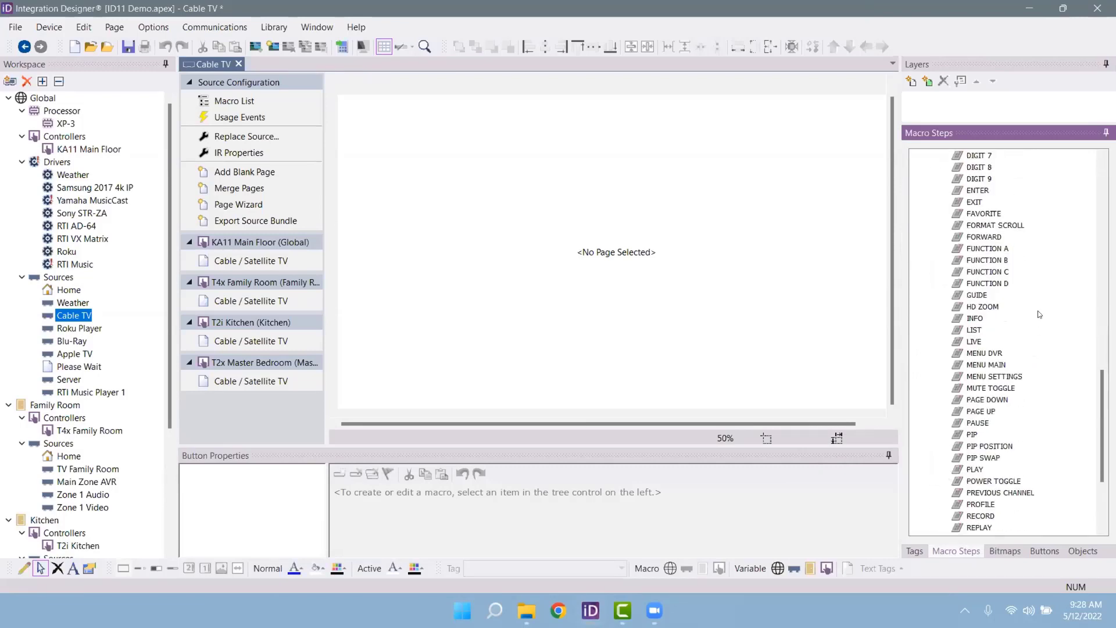
{"action": "scroll", "coordinate": [1040, 314], "scroll_direction": "down", "scroll_amount": 4}
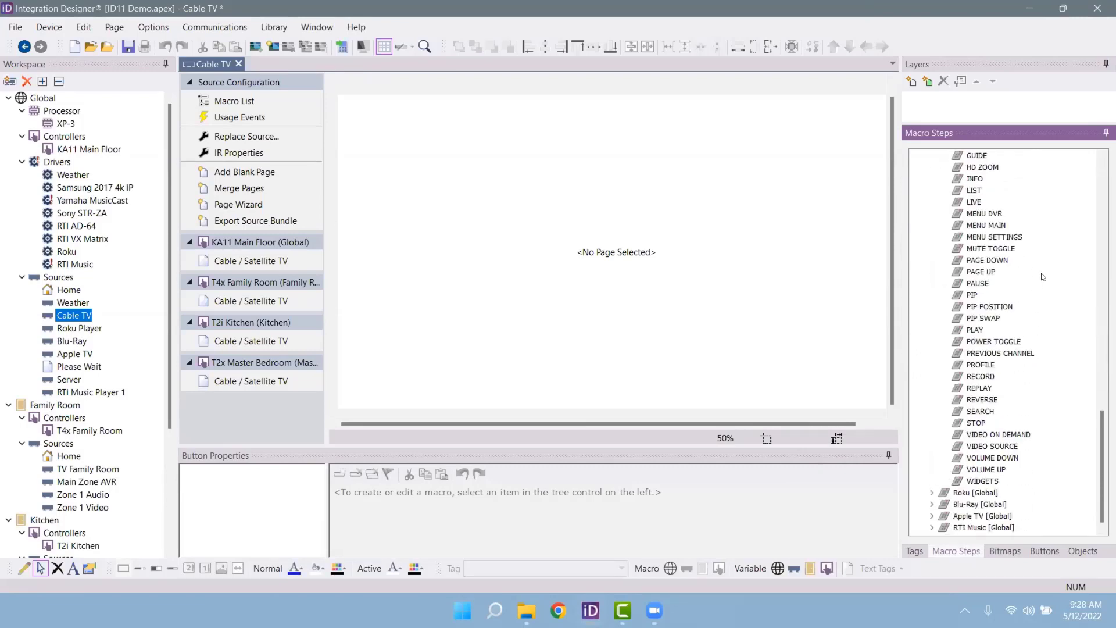
{"action": "scroll", "coordinate": [1041, 273], "scroll_direction": "up", "scroll_amount": 9}
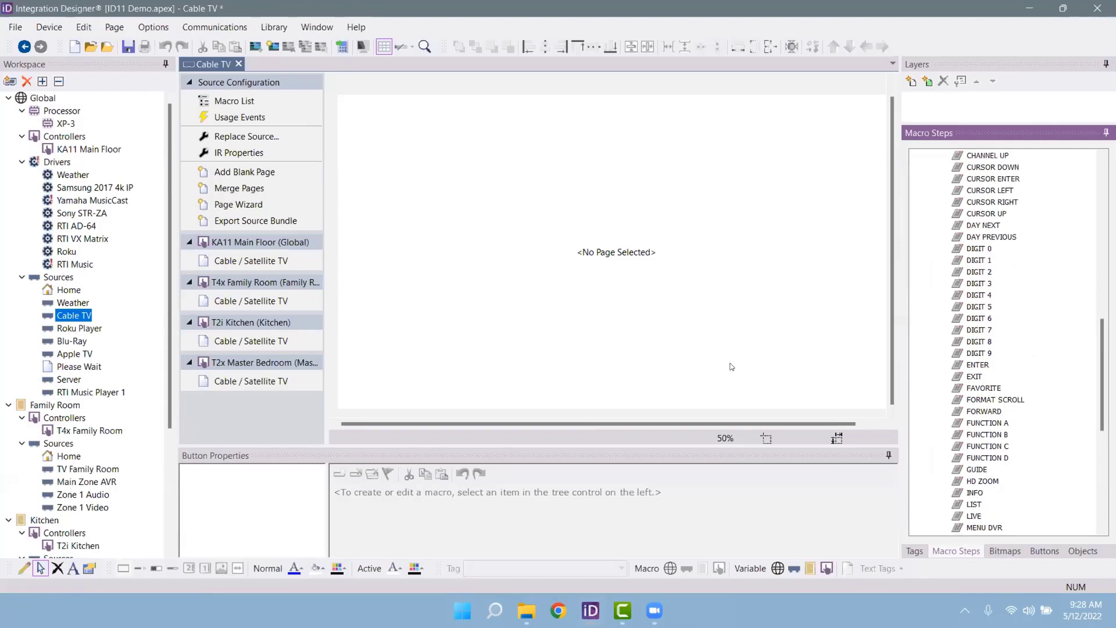
{"action": "left_click", "coordinate": [84, 368]}
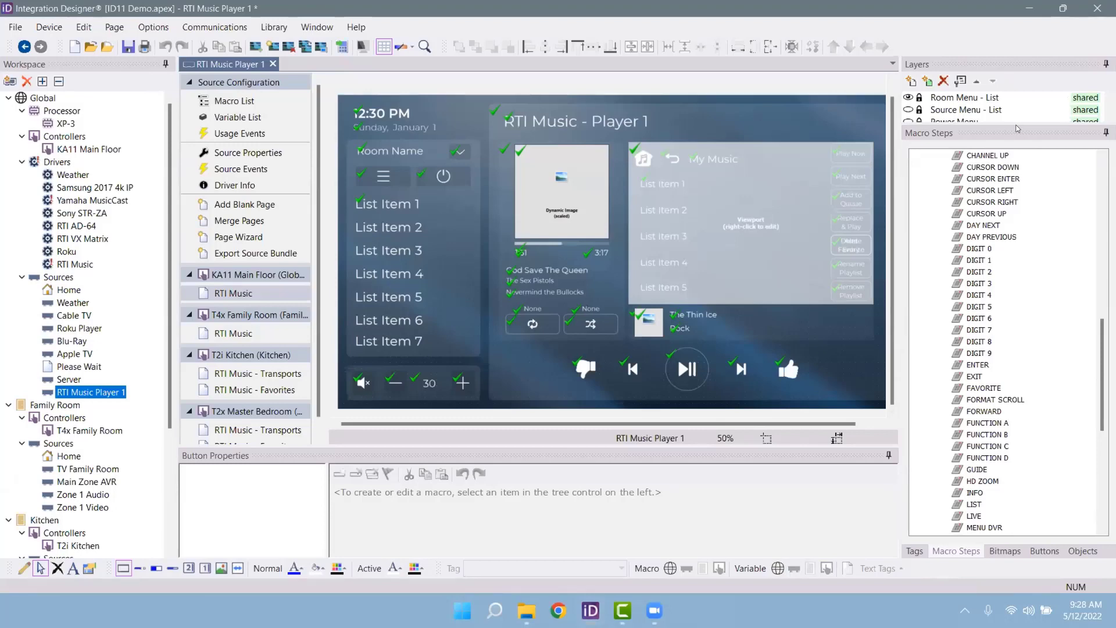
Step: Preview the RTI Music Keyboard, Cover Art and Player layers by toggling their visibility
{"action": "left_click_drag", "start_coordinate": [1016, 123], "coordinate": [1016, 238]}
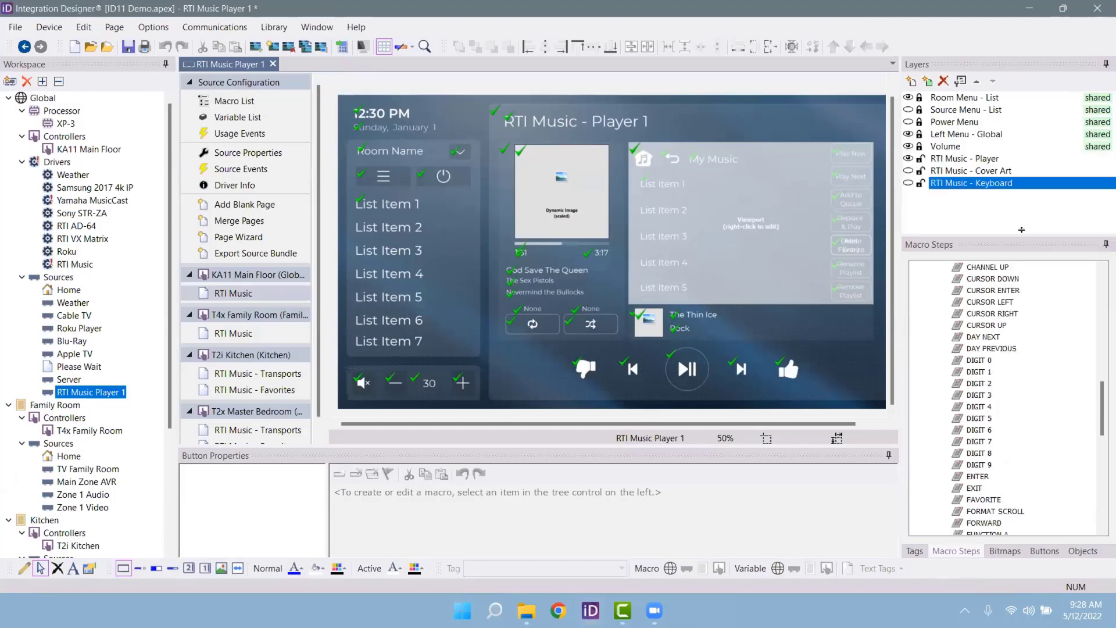
{"action": "left_click", "coordinate": [908, 183]}
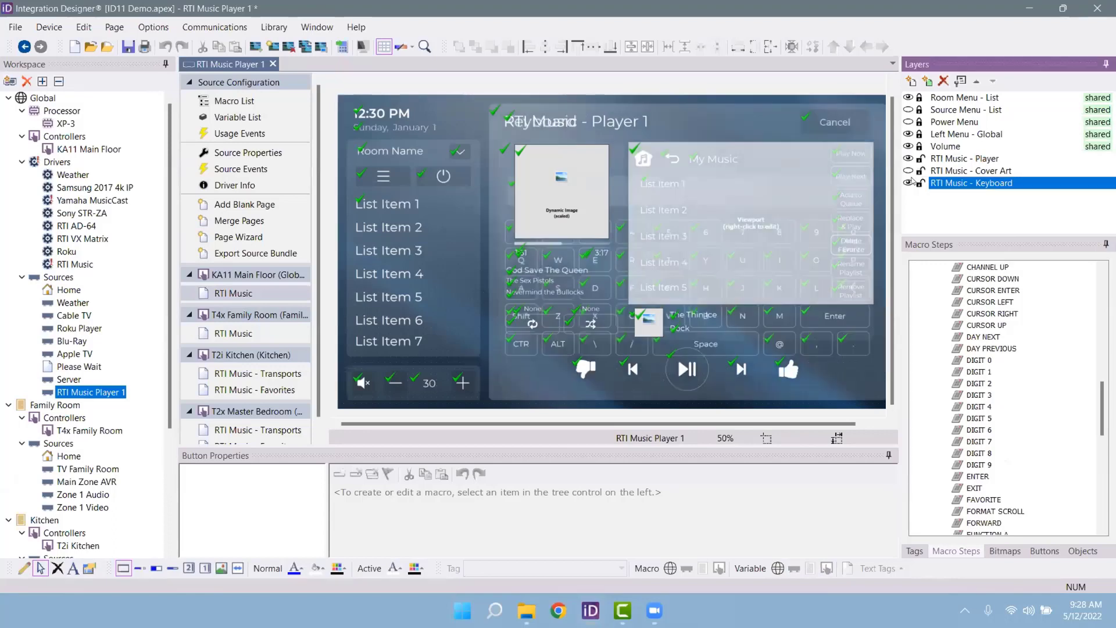
{"action": "left_click", "coordinate": [908, 160]}
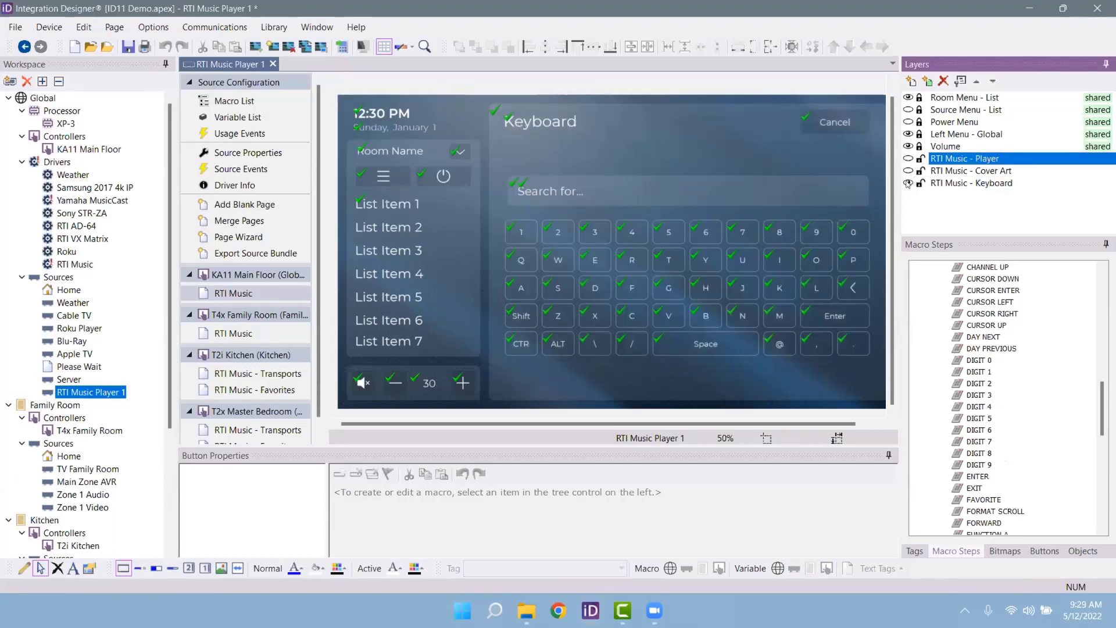
{"action": "left_click", "coordinate": [908, 183]}
{"action": "left_click", "coordinate": [908, 171]}
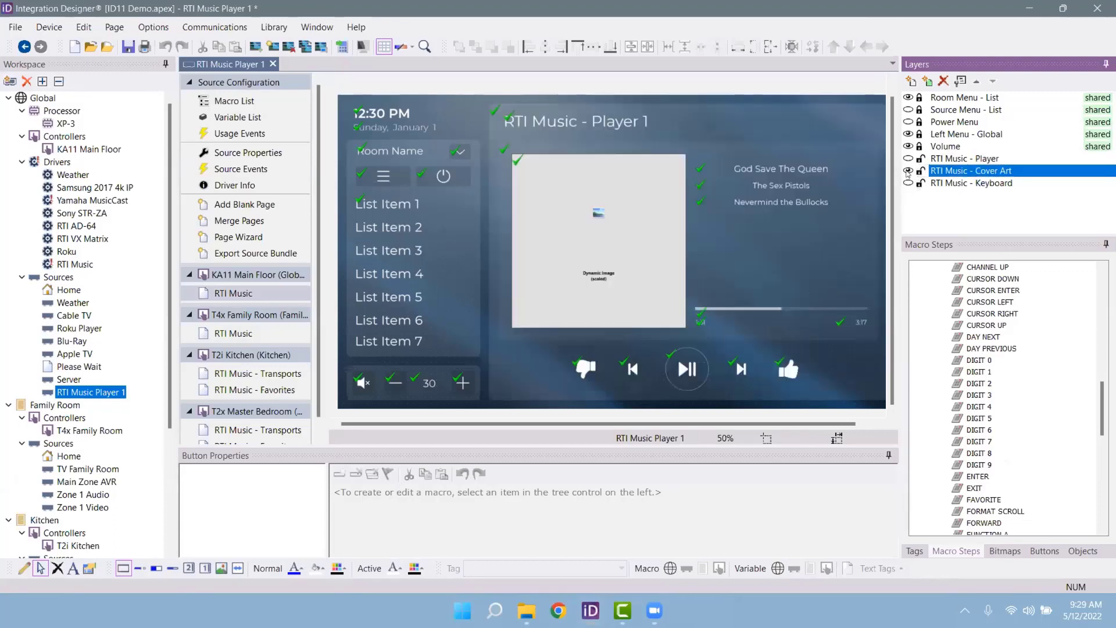
{"action": "left_click", "coordinate": [908, 171]}
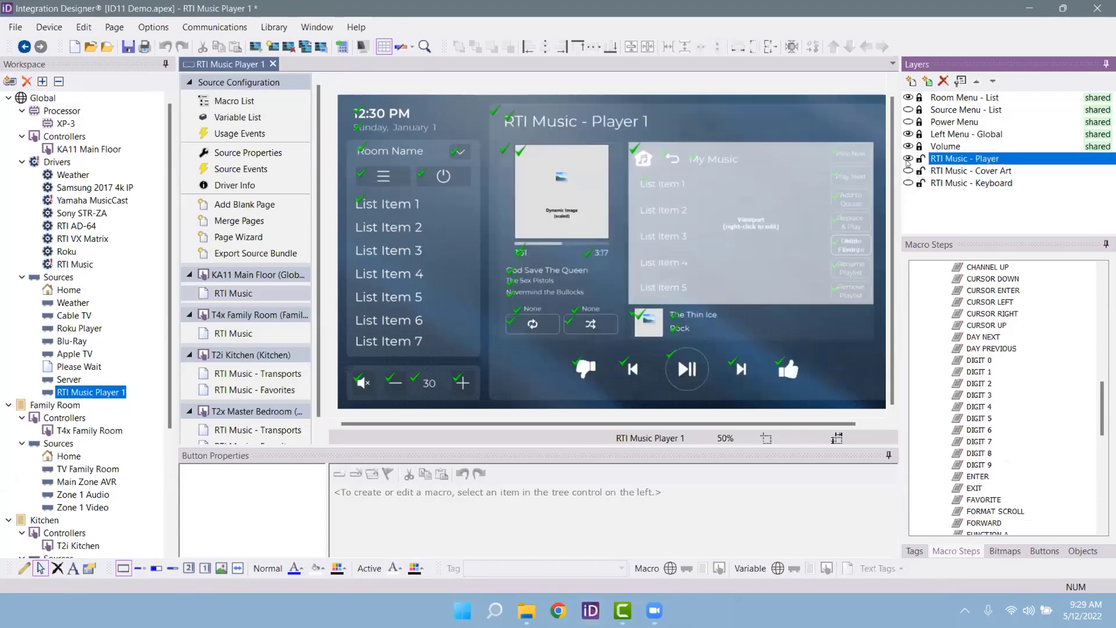
{"action": "left_click", "coordinate": [908, 160]}
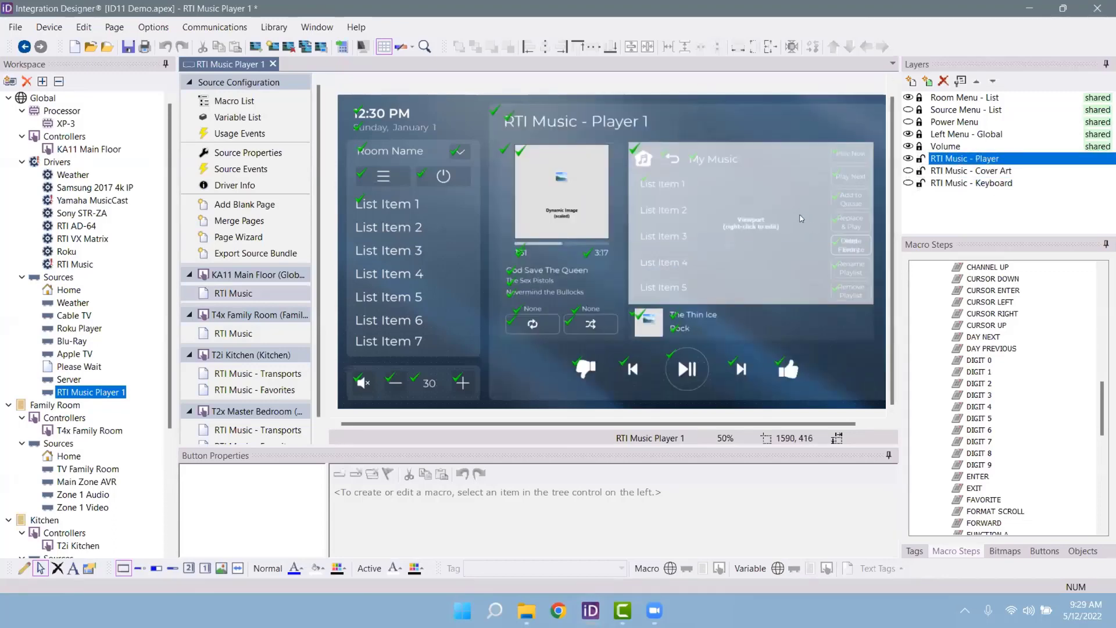
Step: Step through the music list viewport's frames to My Favorites, then exit viewport editing
{"action": "right_click", "coordinate": [829, 216]}
{"action": "left_click", "coordinate": [854, 245]}
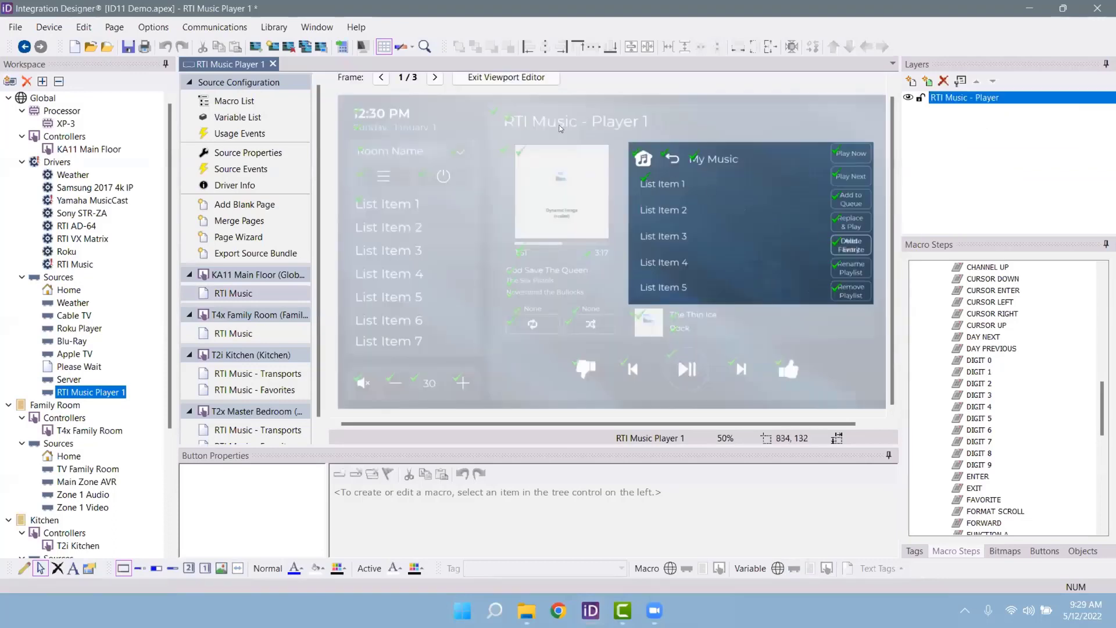
{"action": "left_click", "coordinate": [435, 77]}
{"action": "left_click", "coordinate": [435, 77]}
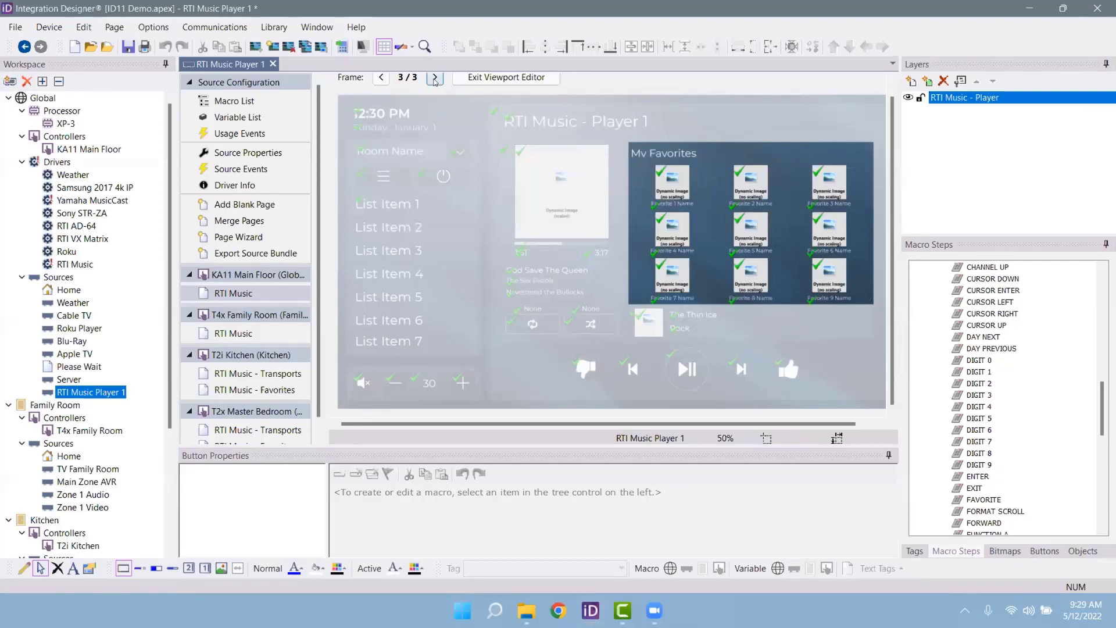
{"action": "left_click", "coordinate": [506, 77]}
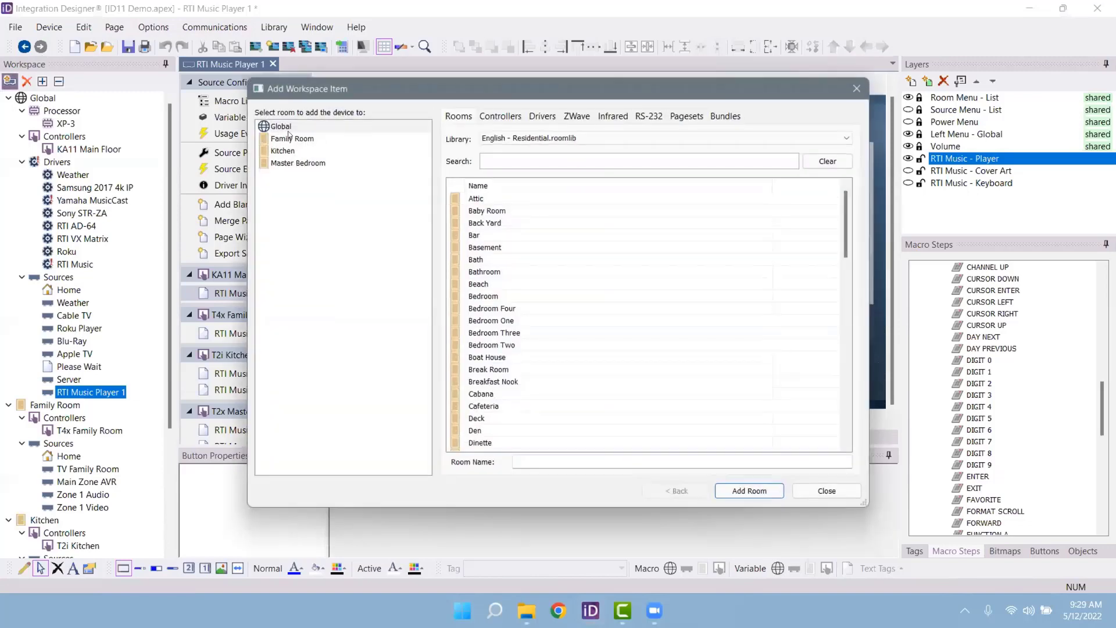
Step: Add the Bedroom room from the library and search the drivers for 'deno'
{"action": "left_click", "coordinate": [505, 297]}
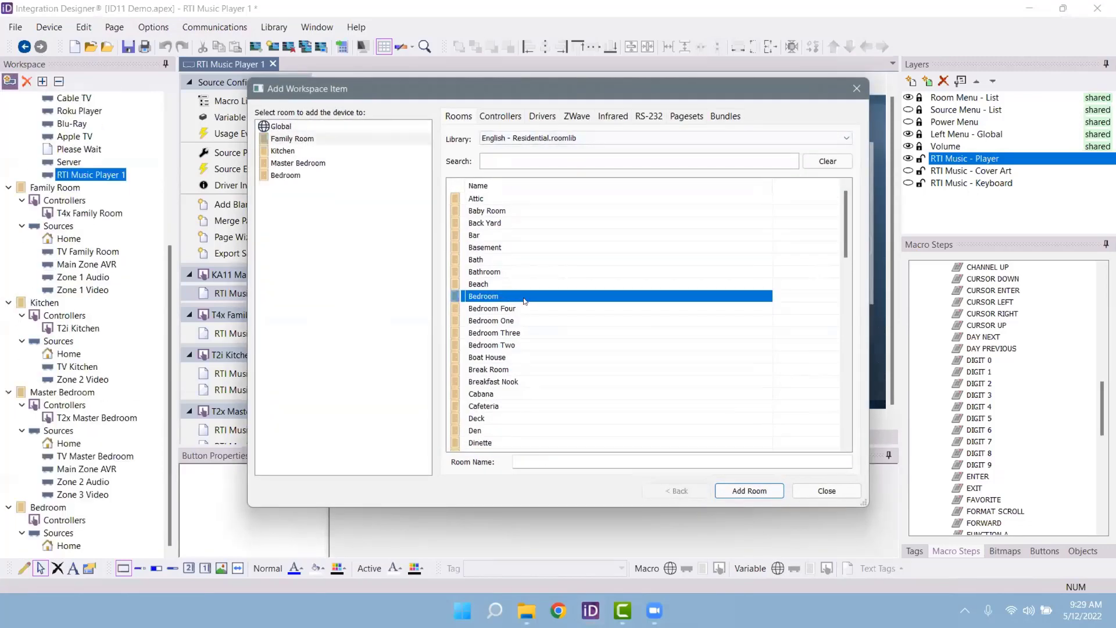
{"action": "left_click", "coordinate": [291, 176]}
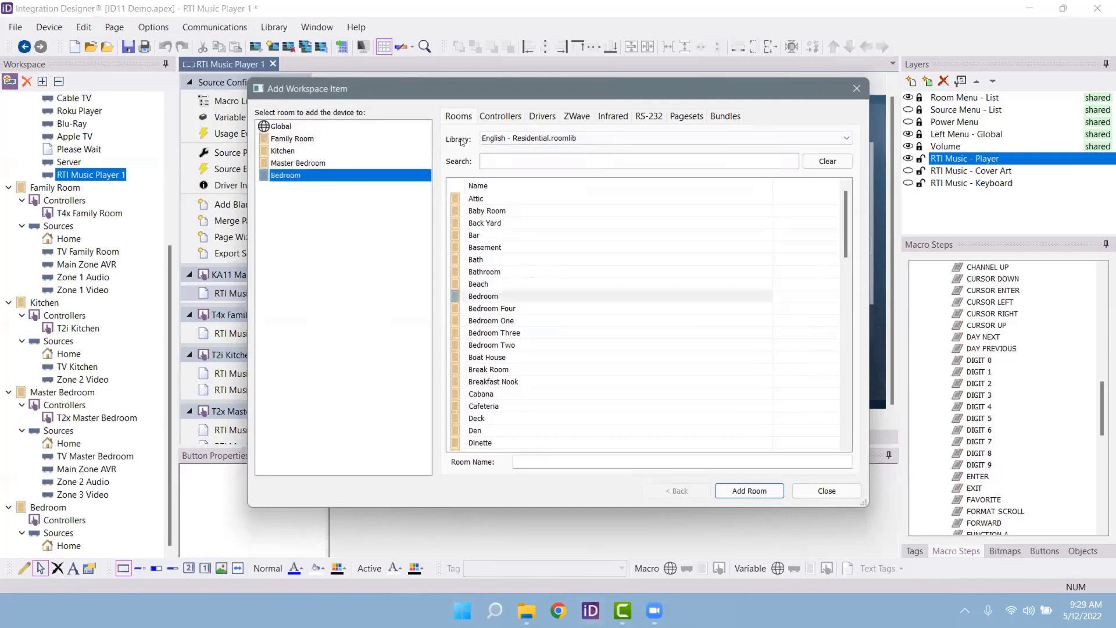
{"action": "left_click", "coordinate": [542, 116]}
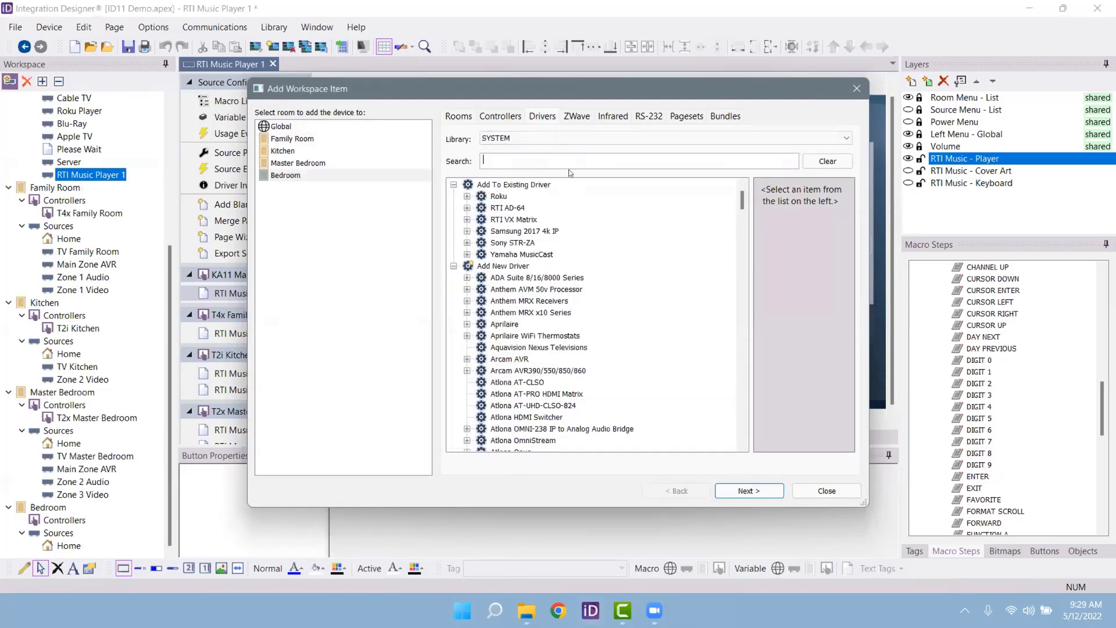
{"action": "type", "text": "deno"}
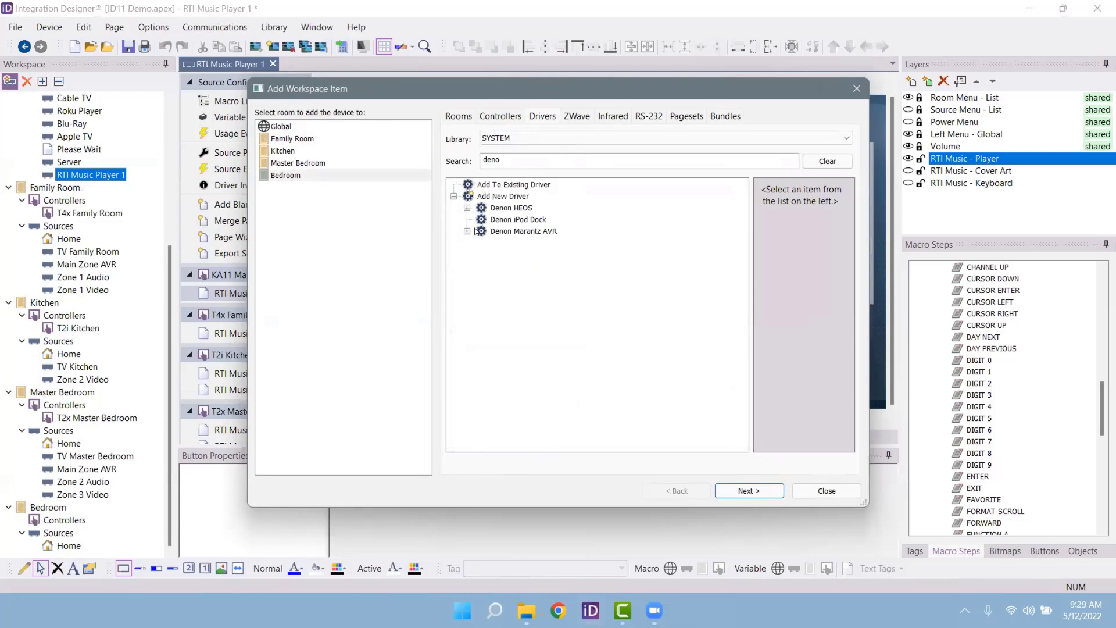
Step: Pick Denon Marantz AVR Zone 1 for the Bedroom, view its details, then close without adding
{"action": "left_click", "coordinate": [468, 231]}
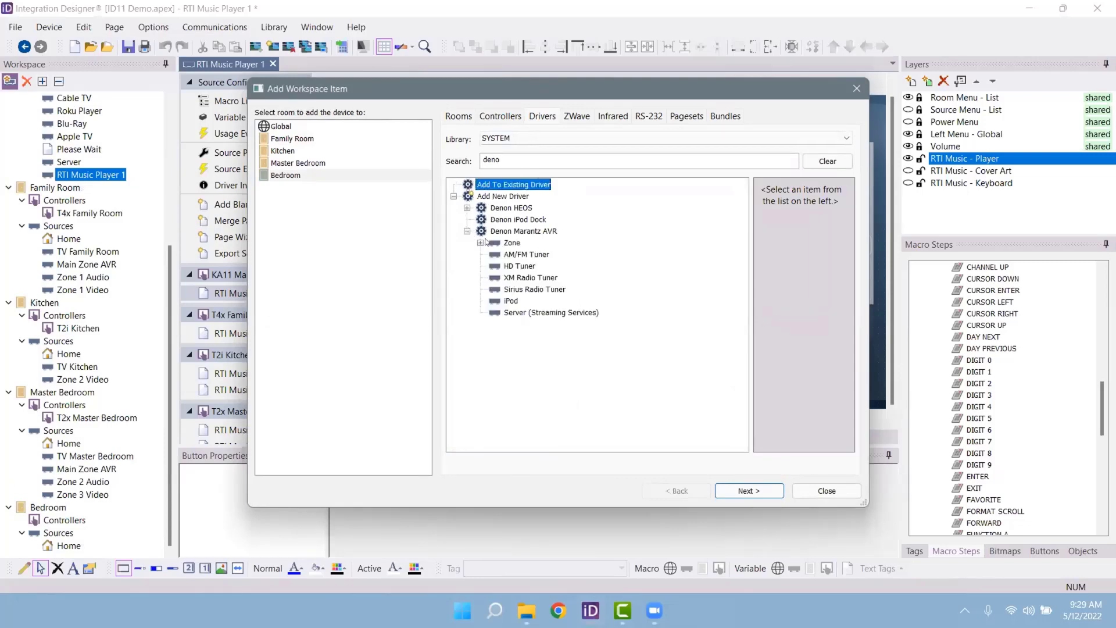
{"action": "left_click", "coordinate": [480, 243]}
{"action": "left_click", "coordinate": [525, 254]}
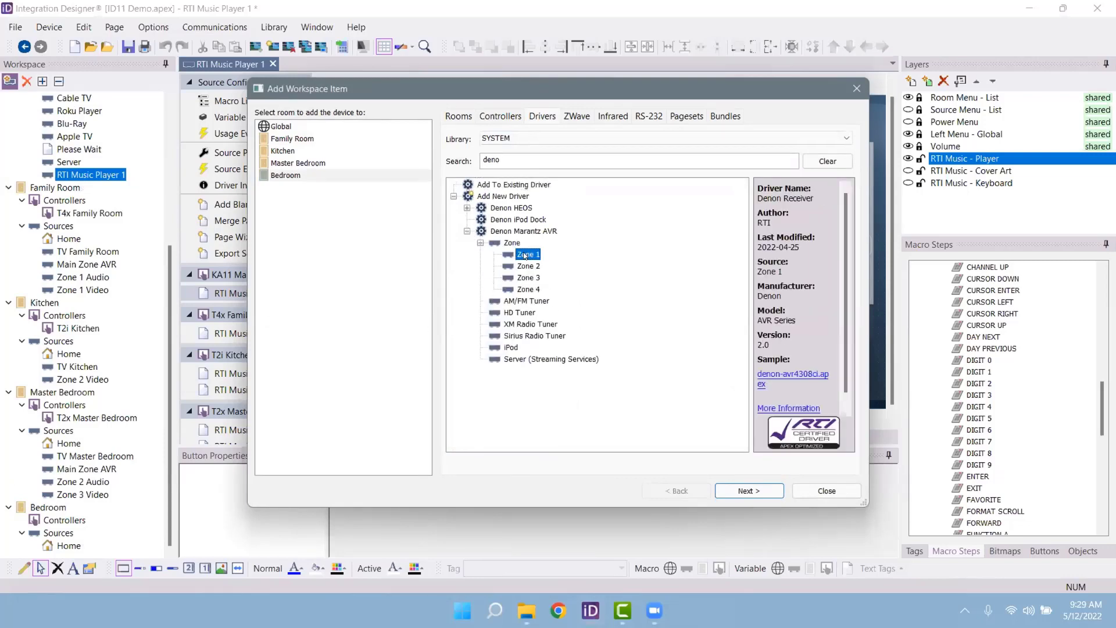
{"action": "left_click", "coordinate": [323, 177]}
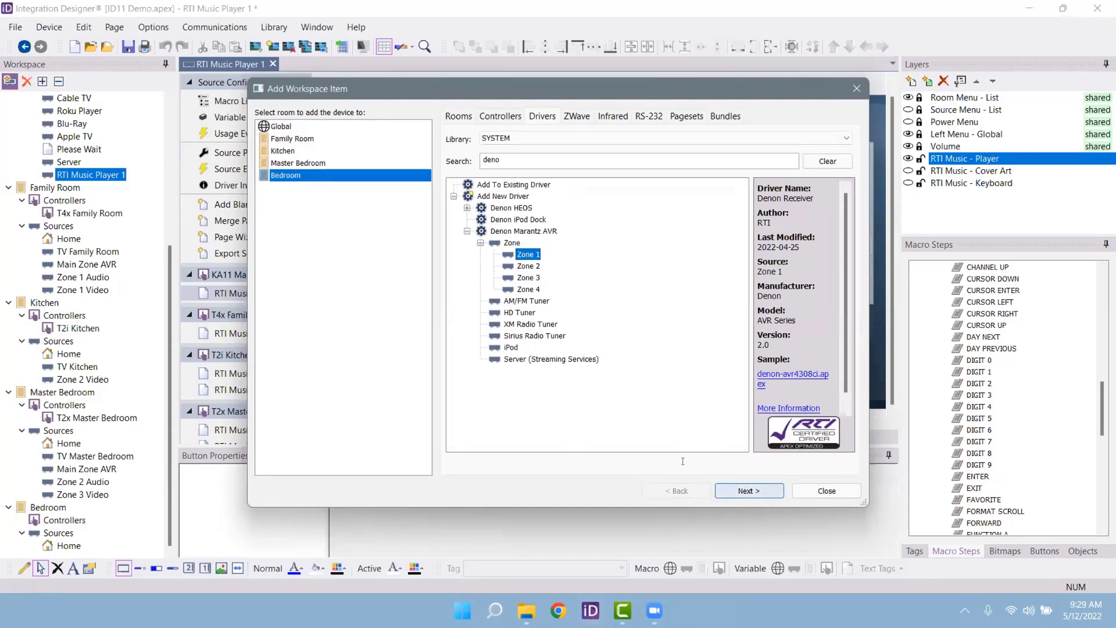
{"action": "left_click", "coordinate": [748, 491]}
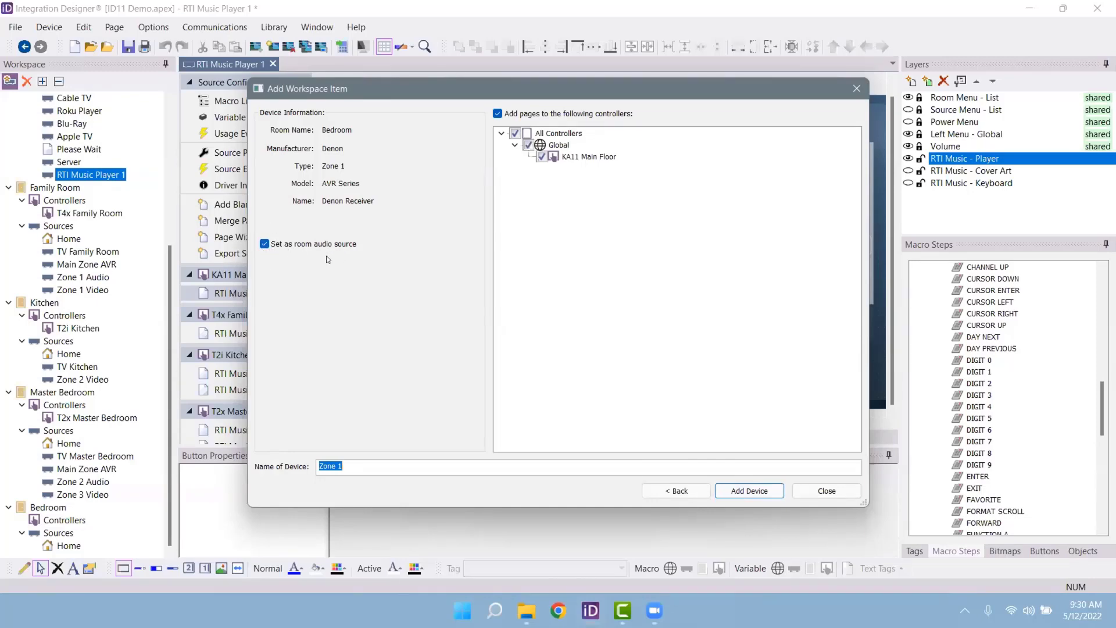
{"action": "left_click", "coordinate": [832, 495]}
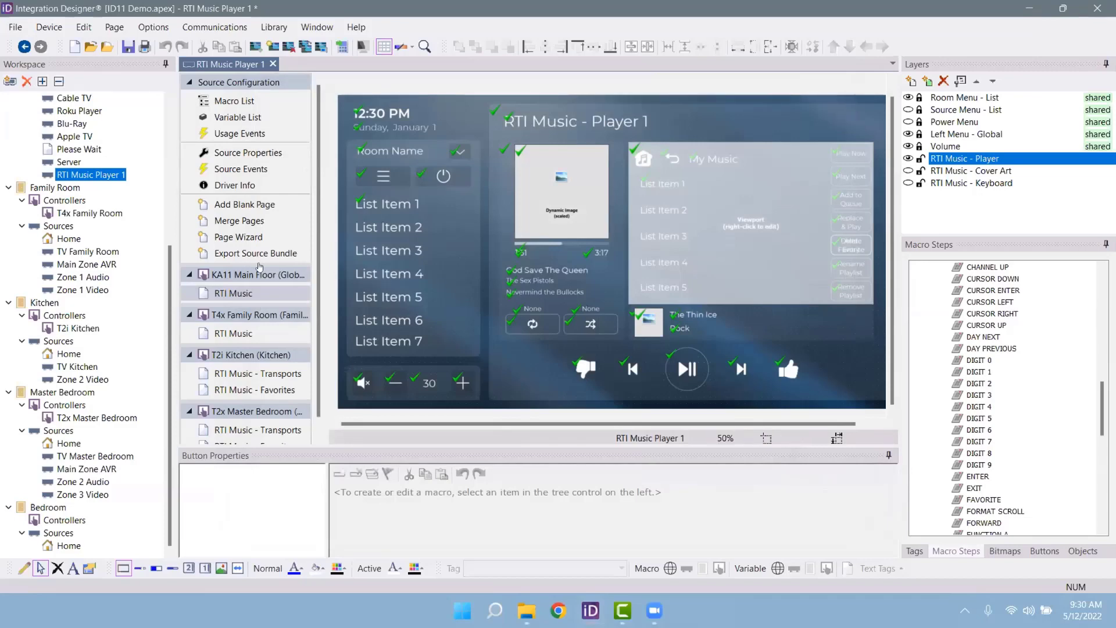
Step: Scroll the Workspace tree up to the Global sources and open the Weather source
{"action": "scroll", "coordinate": [134, 209], "scroll_direction": "up", "scroll_amount": 5}
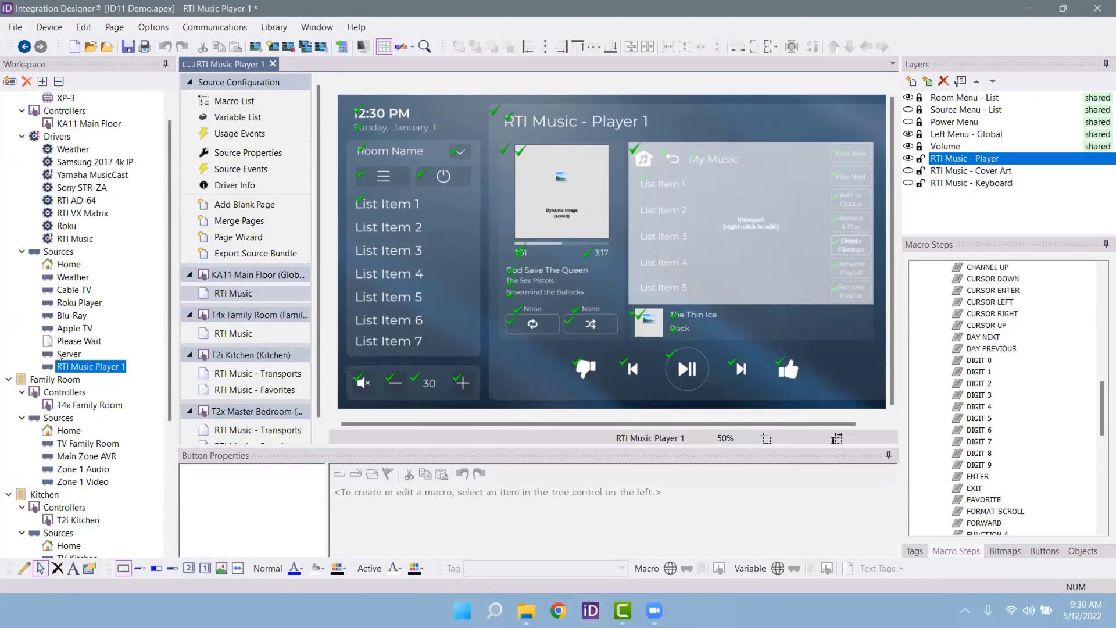
{"action": "scroll", "coordinate": [59, 357], "scroll_direction": "down", "scroll_amount": 1}
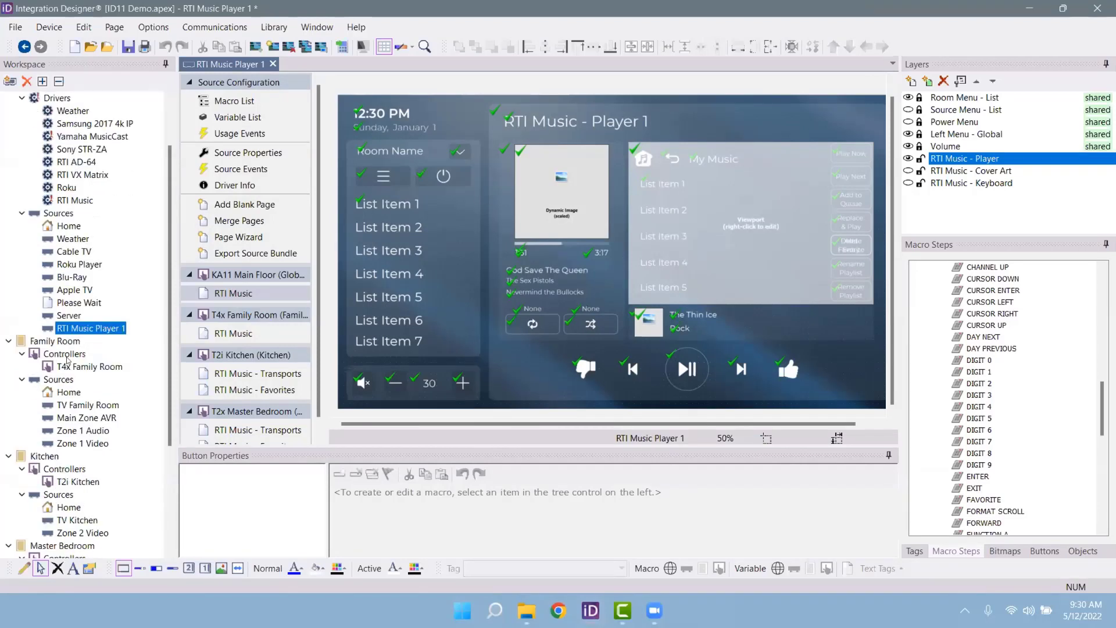
{"action": "scroll", "coordinate": [77, 316], "scroll_direction": "up", "scroll_amount": 2}
{"action": "left_click", "coordinate": [73, 302]}
Step: View the KA11, T2i Kitchen and T2x Master Bedroom Weather pages, then the KA11 Home page
{"action": "left_click", "coordinate": [240, 294]}
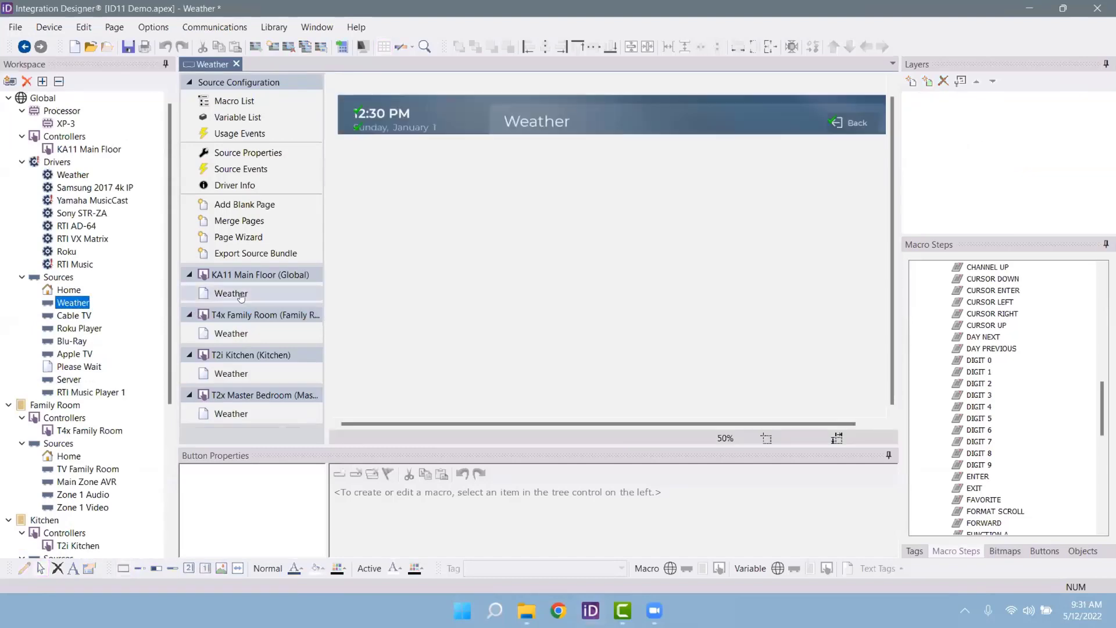
{"action": "left_click", "coordinate": [238, 370]}
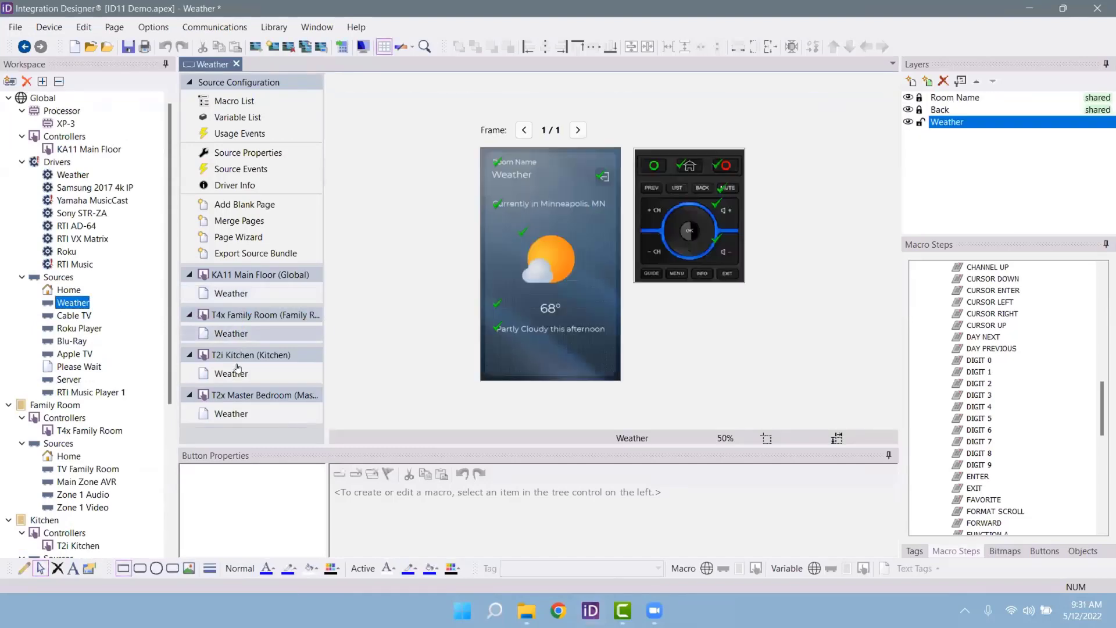
{"action": "left_click", "coordinate": [227, 413]}
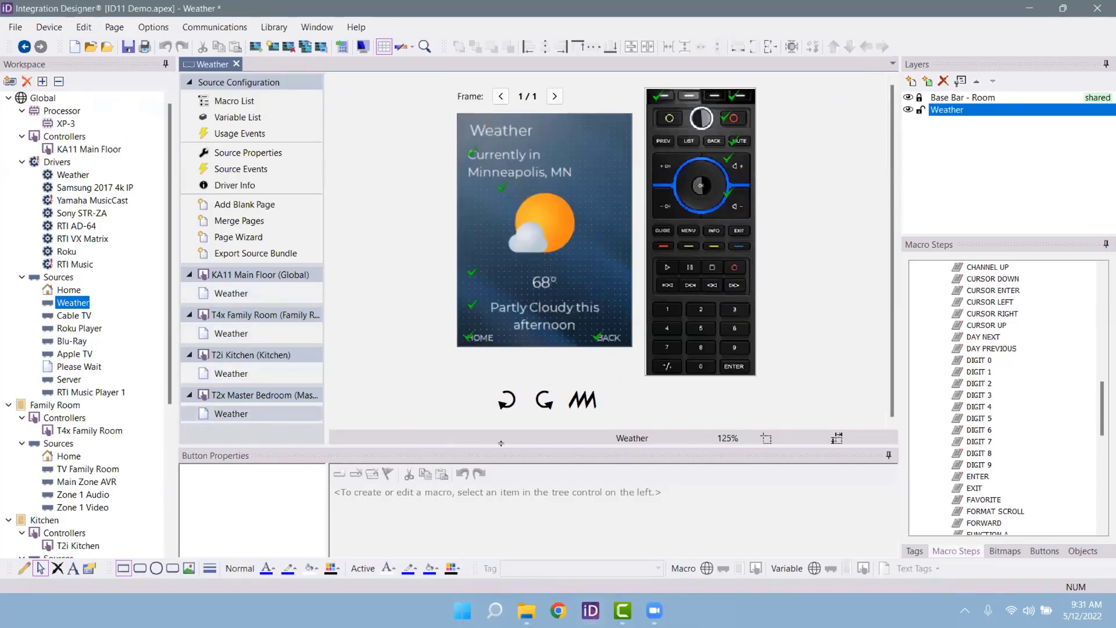
{"action": "left_click", "coordinate": [84, 290]}
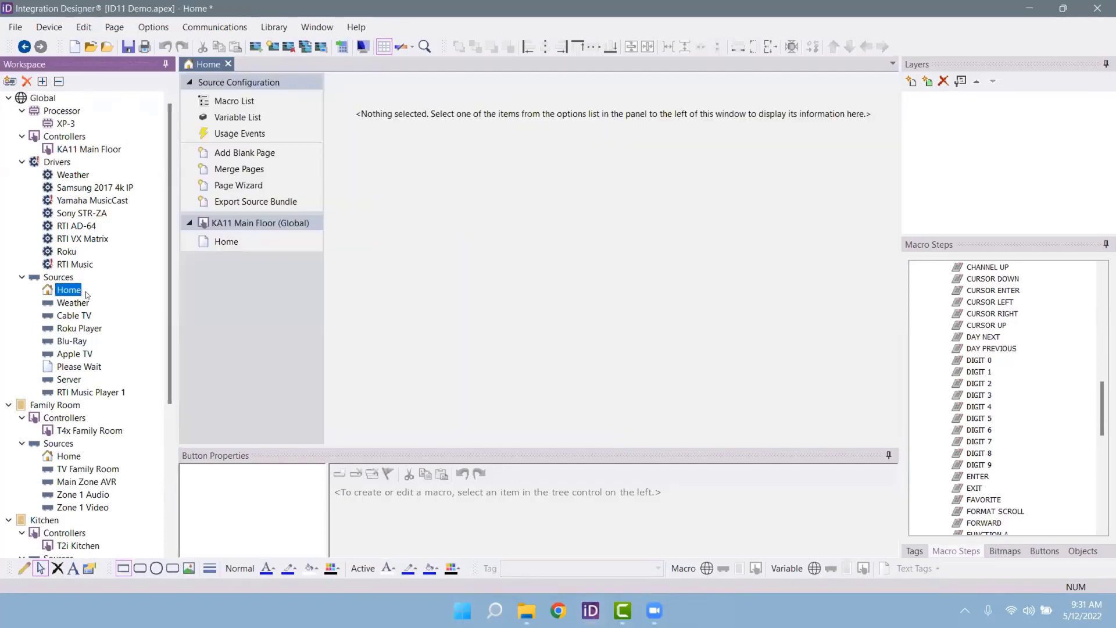
{"action": "left_click", "coordinate": [237, 250]}
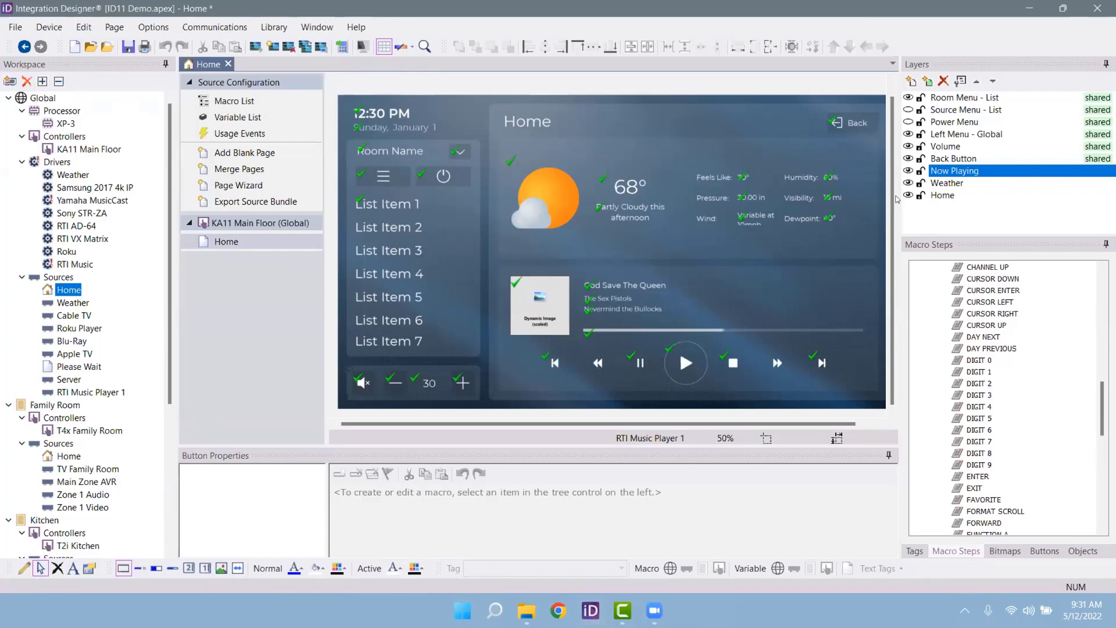
Step: View the KA11 Main Floor Apple TV page, then open the Roku Player source
{"action": "left_click", "coordinate": [58, 357]}
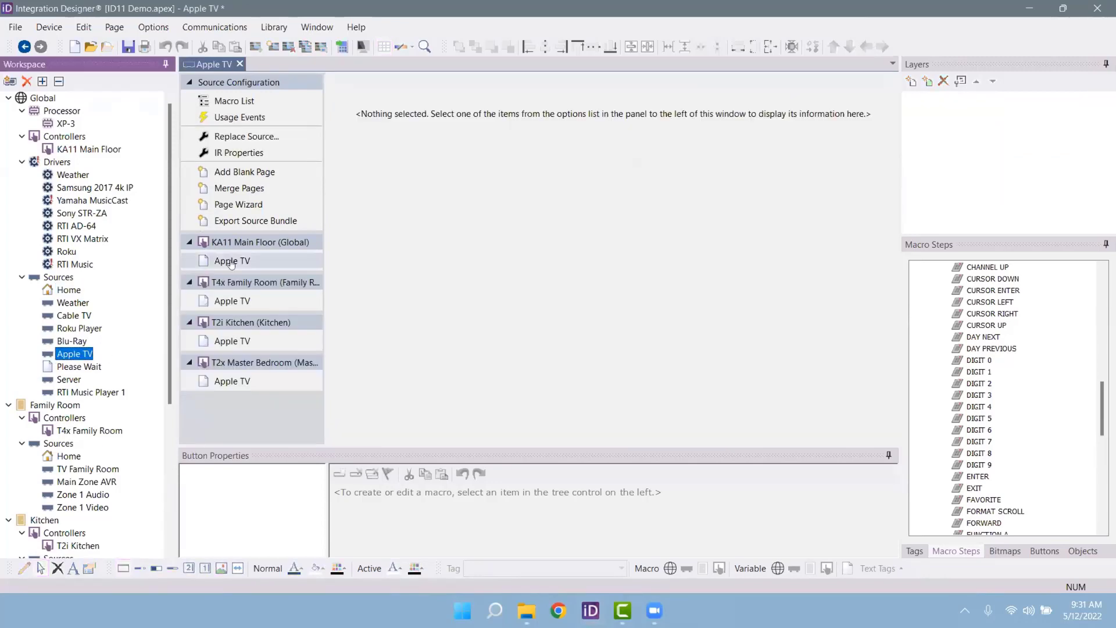
{"action": "left_click", "coordinate": [580, 289]}
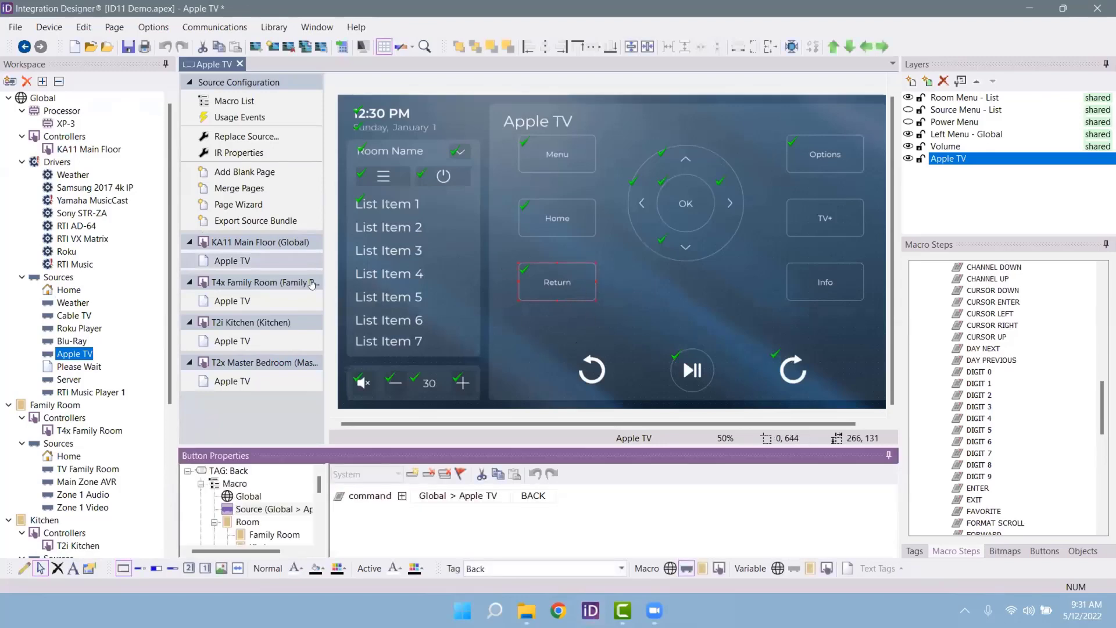
{"action": "left_click", "coordinate": [74, 328]}
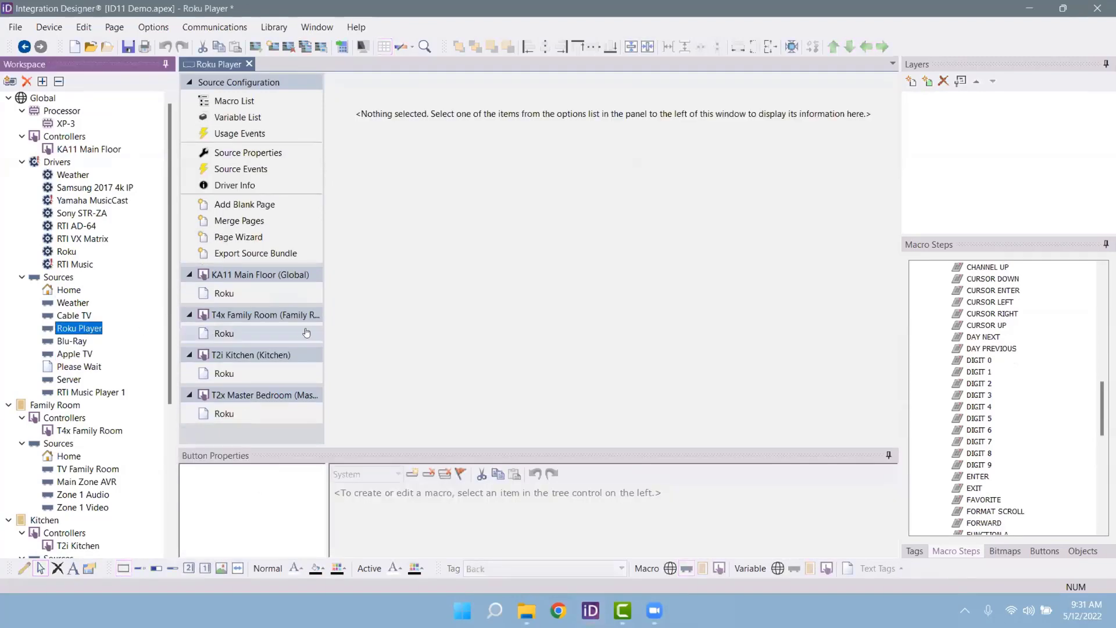
Step: Try resizing the Netflix button on the Roku page and inspect its actions
{"action": "left_click", "coordinate": [562, 285]}
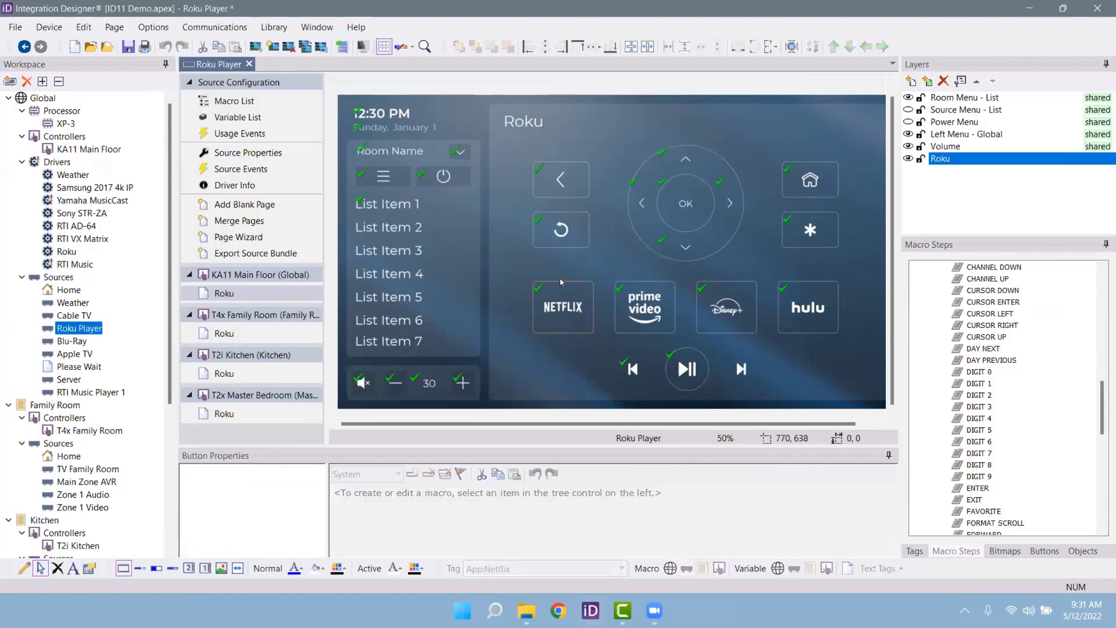
{"action": "left_click_drag", "start_coordinate": [560, 278], "coordinate": [588, 276]}
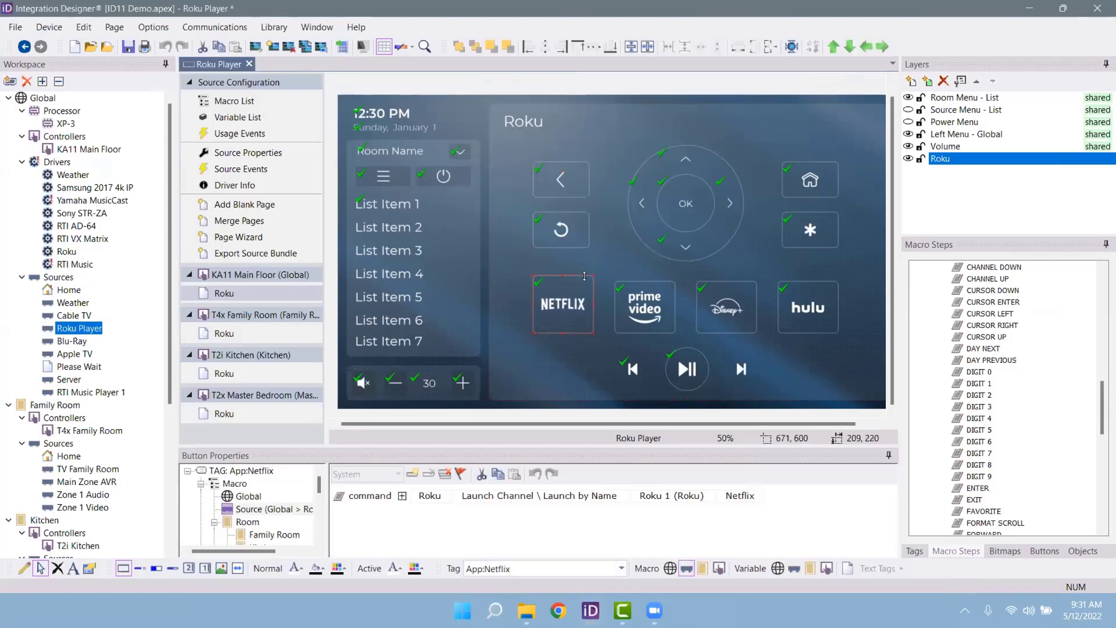
{"action": "left_click", "coordinate": [531, 306]}
{"action": "left_click", "coordinate": [533, 307]}
{"action": "mouse_move", "coordinate": [534, 300]}
{"action": "left_mouse_down"}
{"action": "mouse_move", "coordinate": [453, 302]}
{"action": "mouse_move", "coordinate": [552, 303]}
{"action": "mouse_move", "coordinate": [521, 304]}
{"action": "mouse_move", "coordinate": [532, 301]}
{"action": "left_mouse_up"}
{"action": "right_click", "coordinate": [534, 305]}
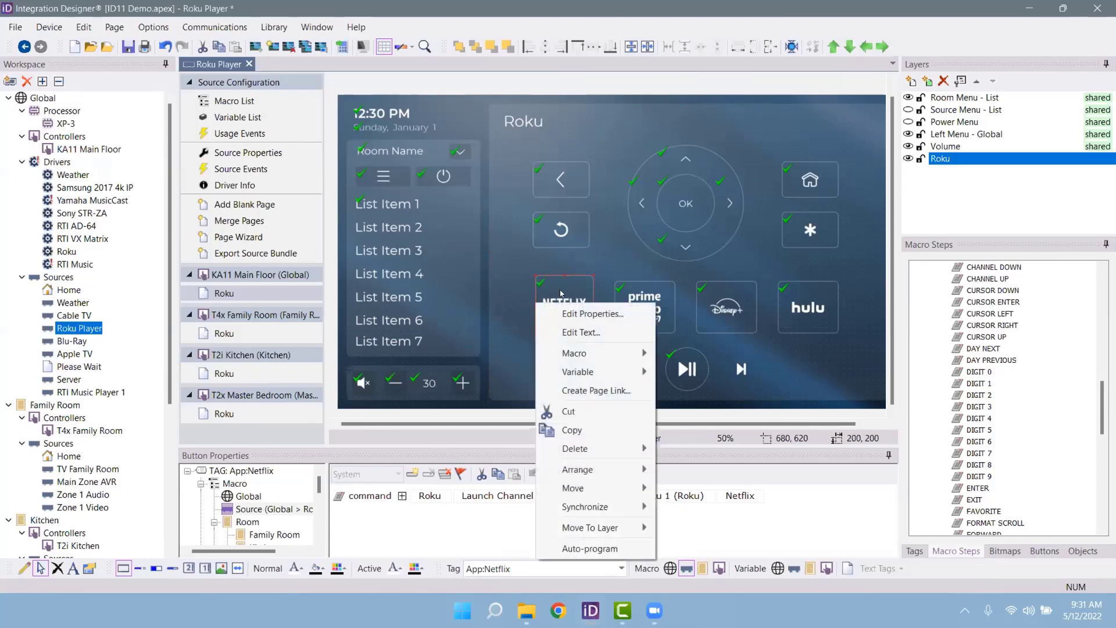
{"action": "left_click", "coordinate": [571, 451]}
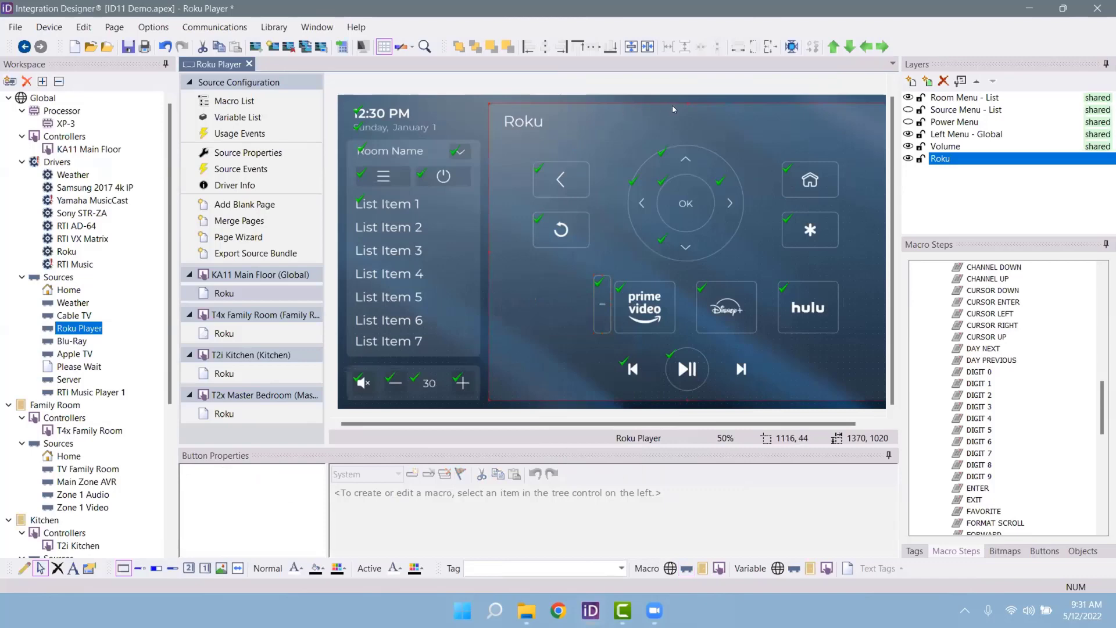
{"action": "mouse_move", "coordinate": [687, 101]}
{"action": "left_mouse_down"}
{"action": "mouse_move", "coordinate": [691, 333]}
{"action": "mouse_move", "coordinate": [674, 107]}
{"action": "left_mouse_up"}
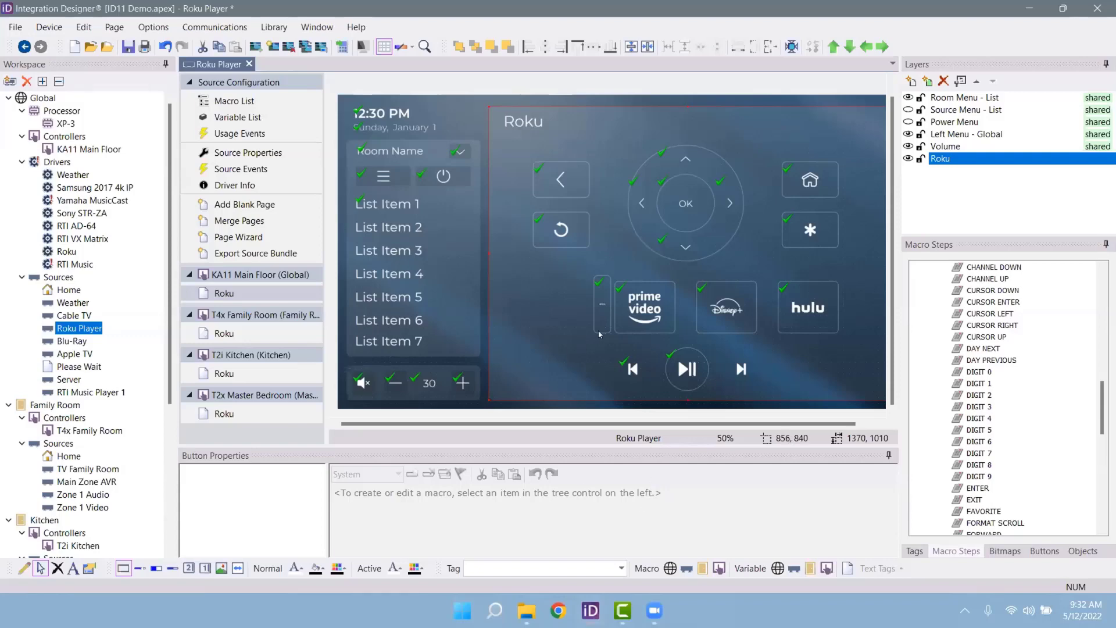
Step: Widen the Netflix button leftward until it measures 340 by 200
{"action": "left_click", "coordinate": [596, 307]}
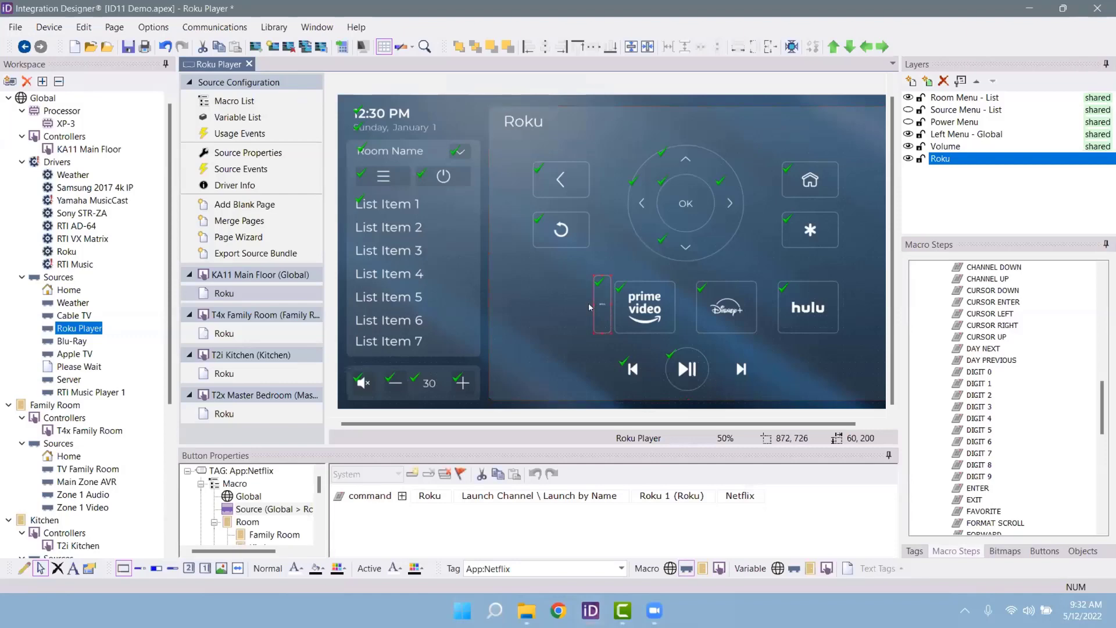
{"action": "left_click_drag", "start_coordinate": [591, 303], "coordinate": [512, 303]}
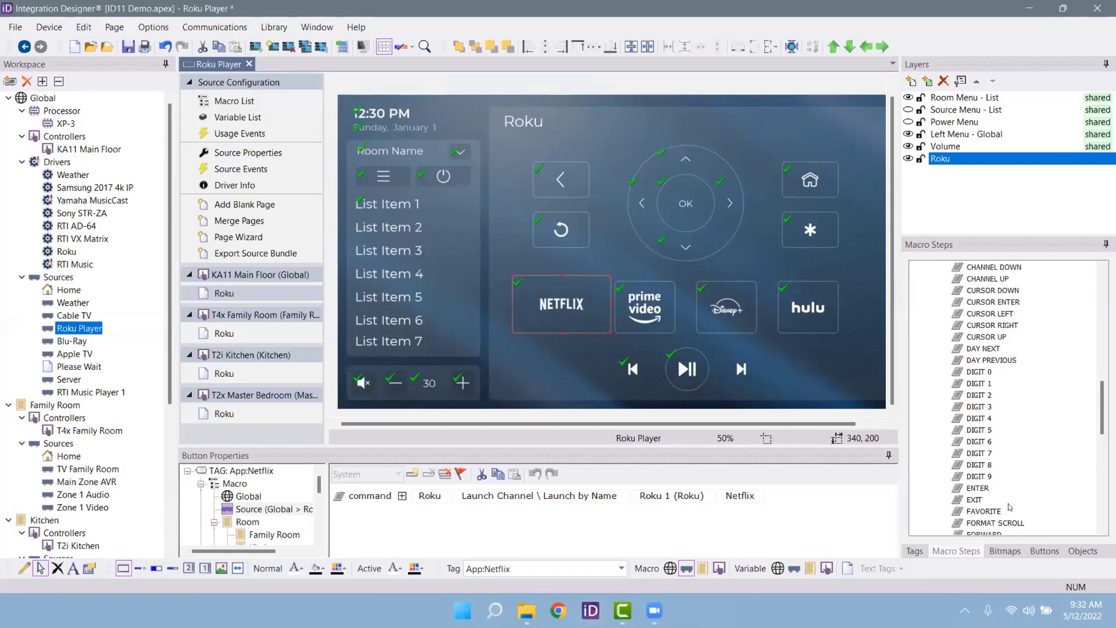
{"action": "left_click", "coordinate": [1002, 552]}
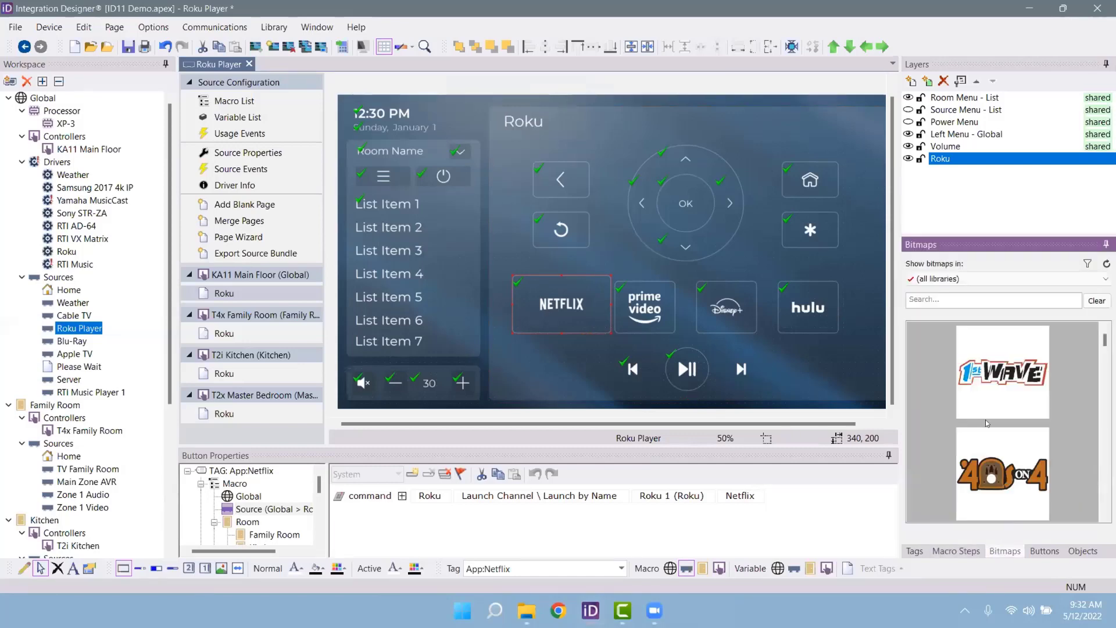
Step: Switch the bitmap library to Coral - Icons and put the AccuRadio icon on Prime Video
{"action": "left_click", "coordinate": [969, 279]}
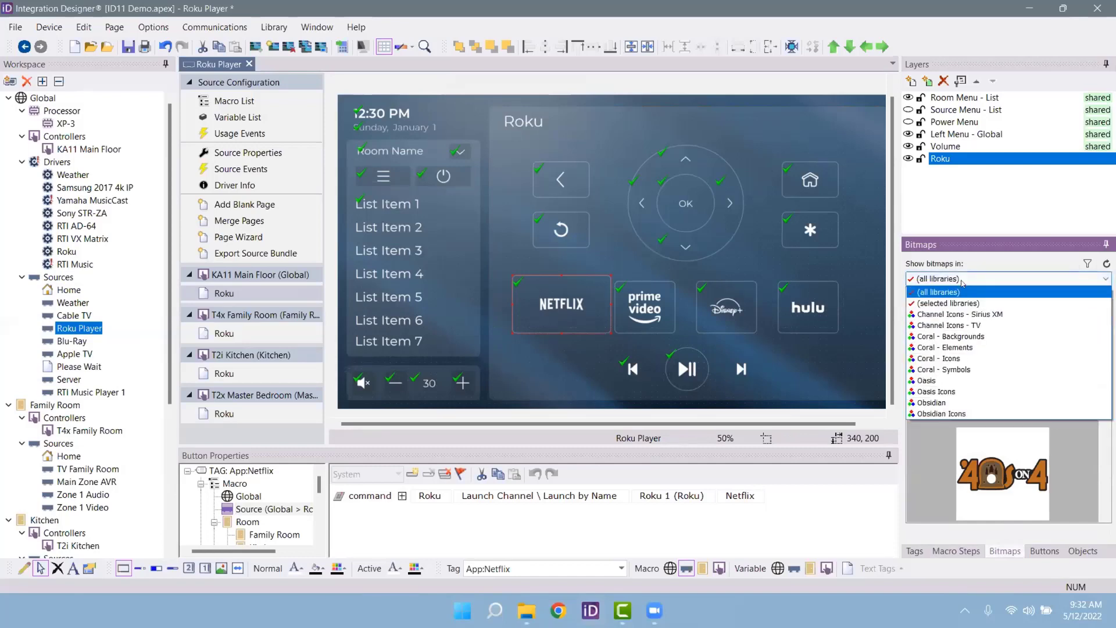
{"action": "left_click", "coordinate": [957, 359]}
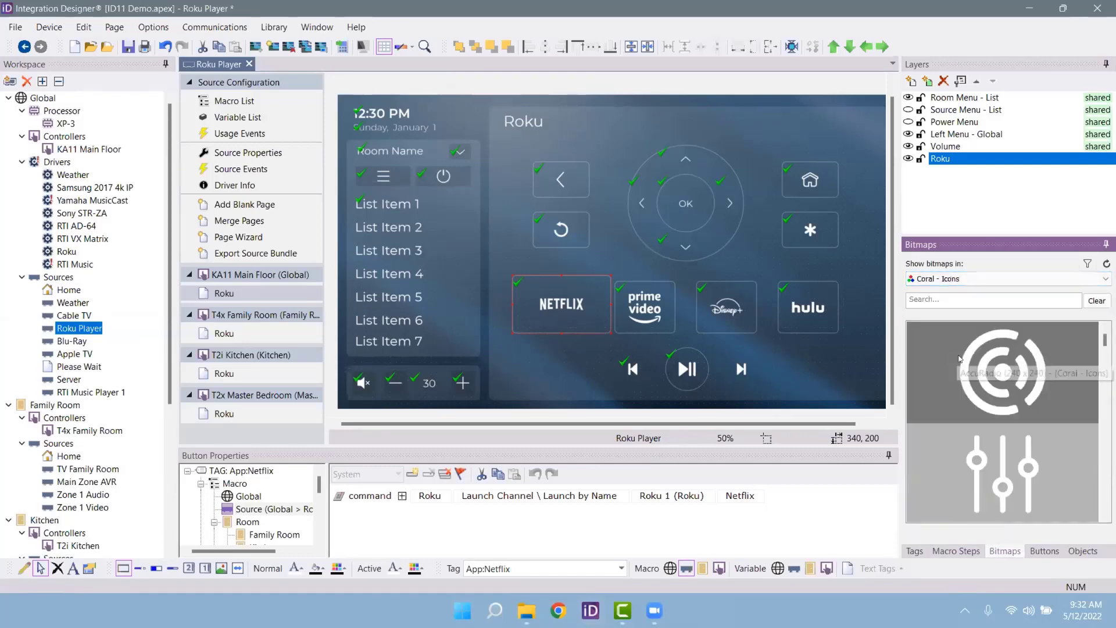
{"action": "left_click_drag", "start_coordinate": [960, 359], "coordinate": [656, 309]}
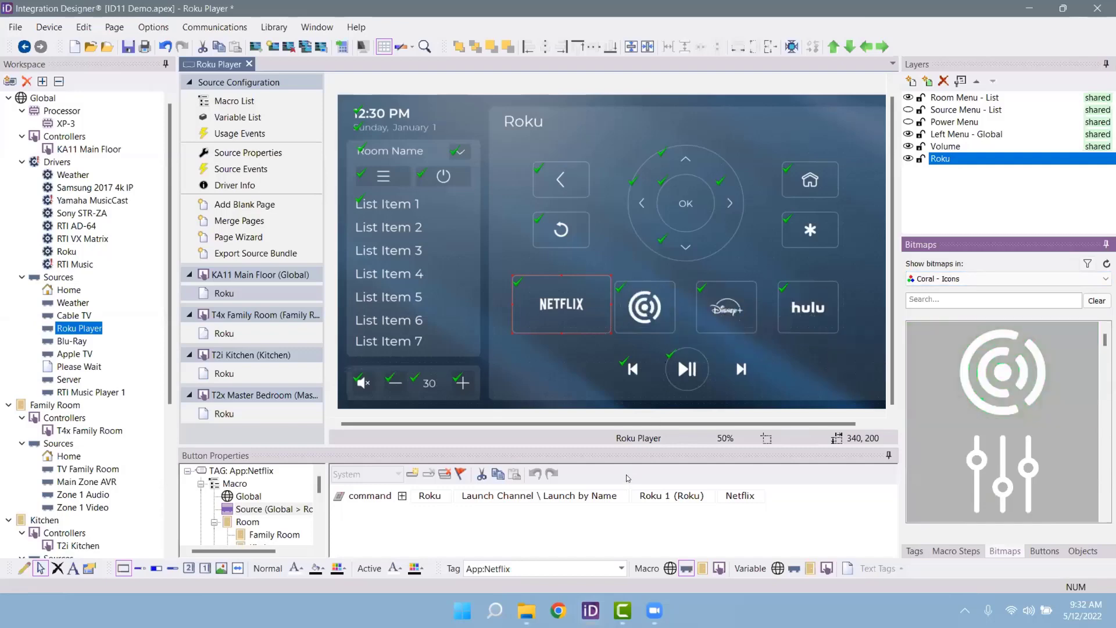
{"action": "left_click_drag", "start_coordinate": [664, 329], "coordinate": [615, 273]}
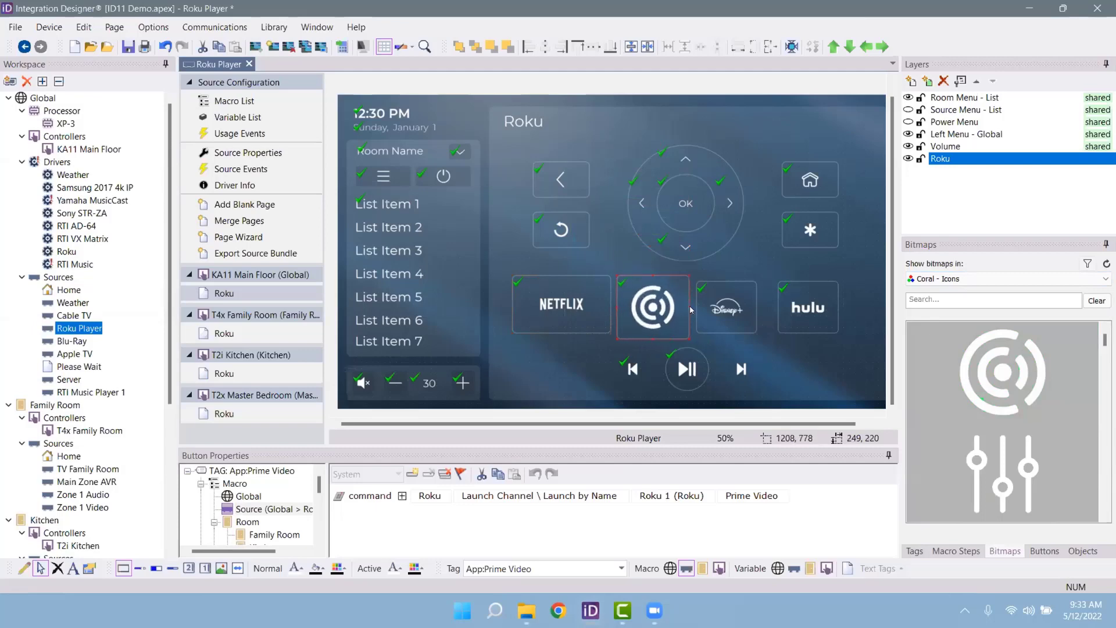
Step: Drop sliders, Alexa, Amazon and plus icons onto the Disney+ and hulu buttons, leaving plus on Disney+
{"action": "left_click_drag", "start_coordinate": [1003, 471], "coordinate": [757, 303]}
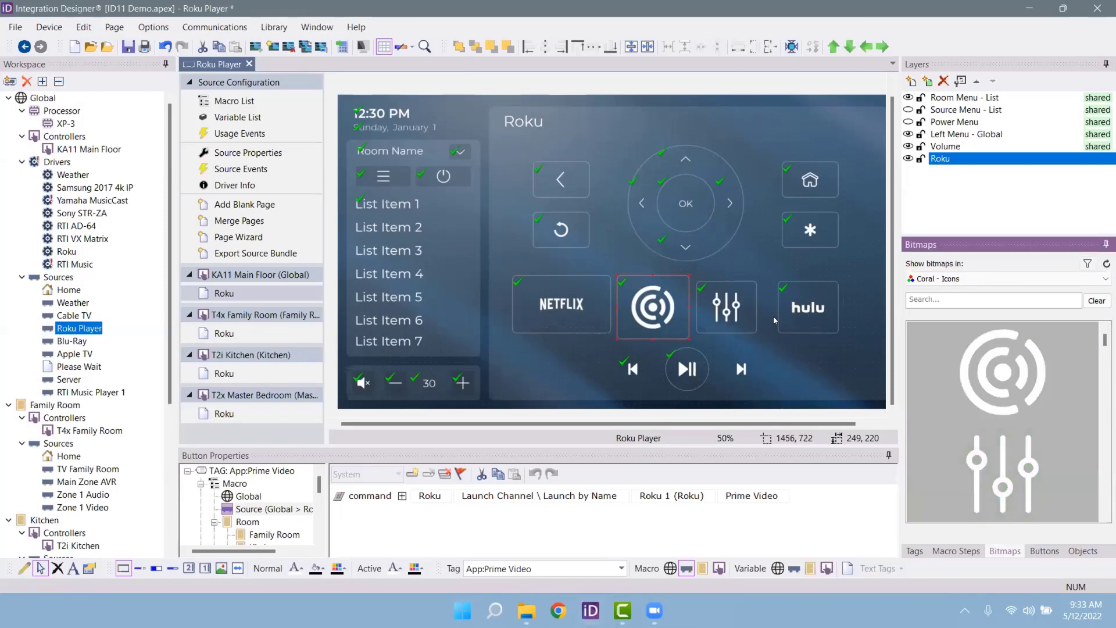
{"action": "scroll", "coordinate": [972, 368], "scroll_direction": "down", "scroll_amount": 2}
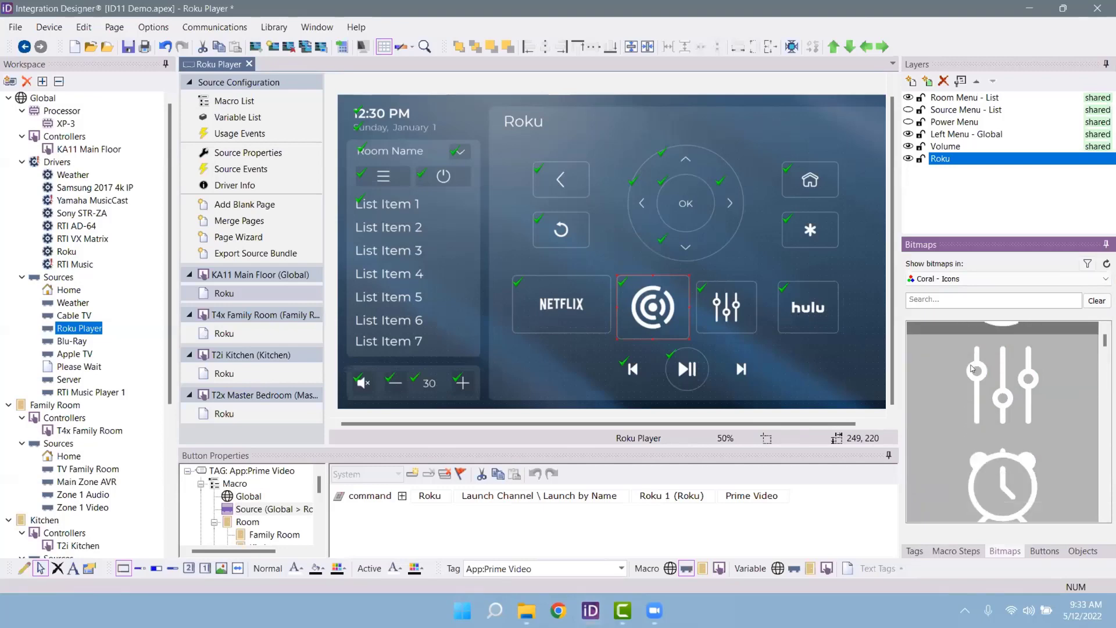
{"action": "scroll", "coordinate": [971, 368], "scroll_direction": "down", "scroll_amount": 2}
{"action": "left_click_drag", "start_coordinate": [972, 368], "coordinate": [809, 321]}
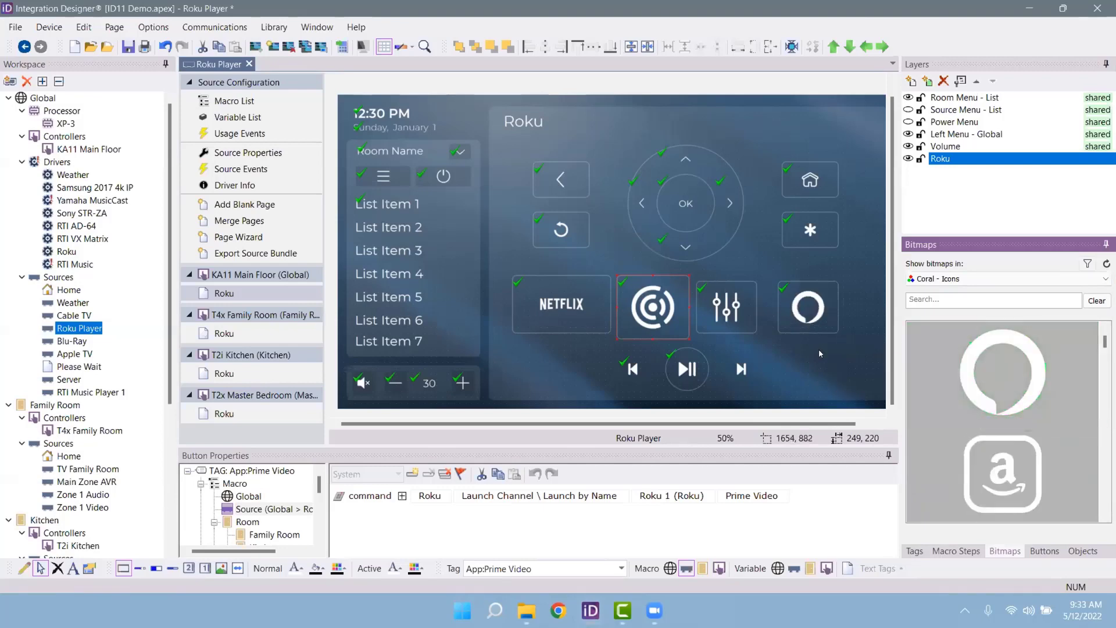
{"action": "left_click_drag", "start_coordinate": [976, 466], "coordinate": [784, 296]}
{"action": "scroll", "coordinate": [1024, 465], "scroll_direction": "down", "scroll_amount": 2}
{"action": "left_click_drag", "start_coordinate": [1006, 375], "coordinate": [744, 304]}
{"action": "left_click", "coordinate": [746, 305]}
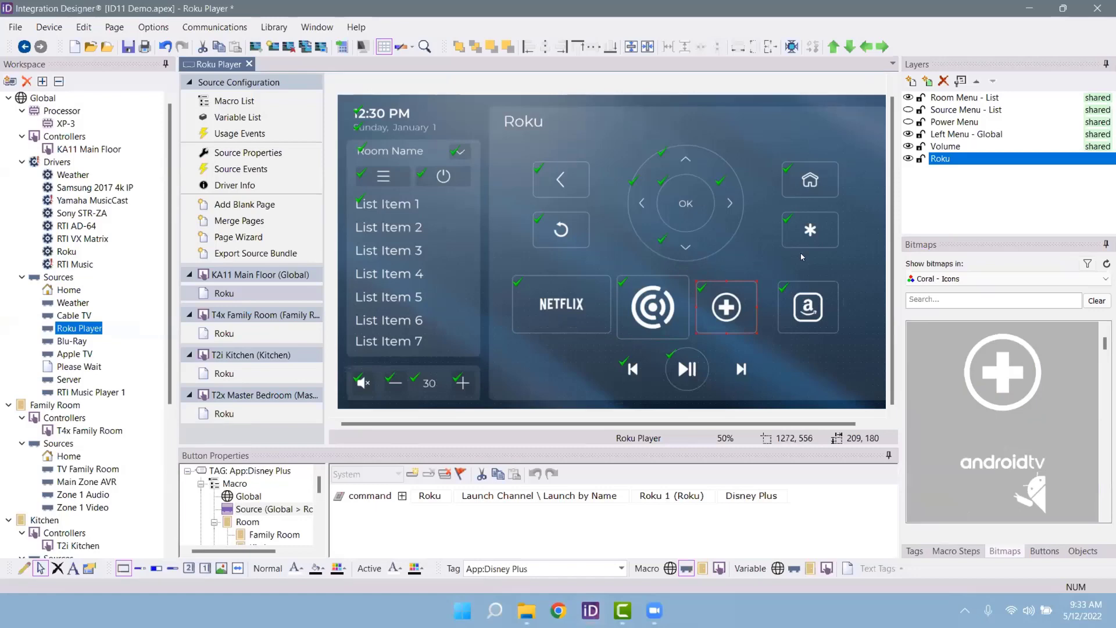
{"action": "left_click", "coordinate": [937, 280]}
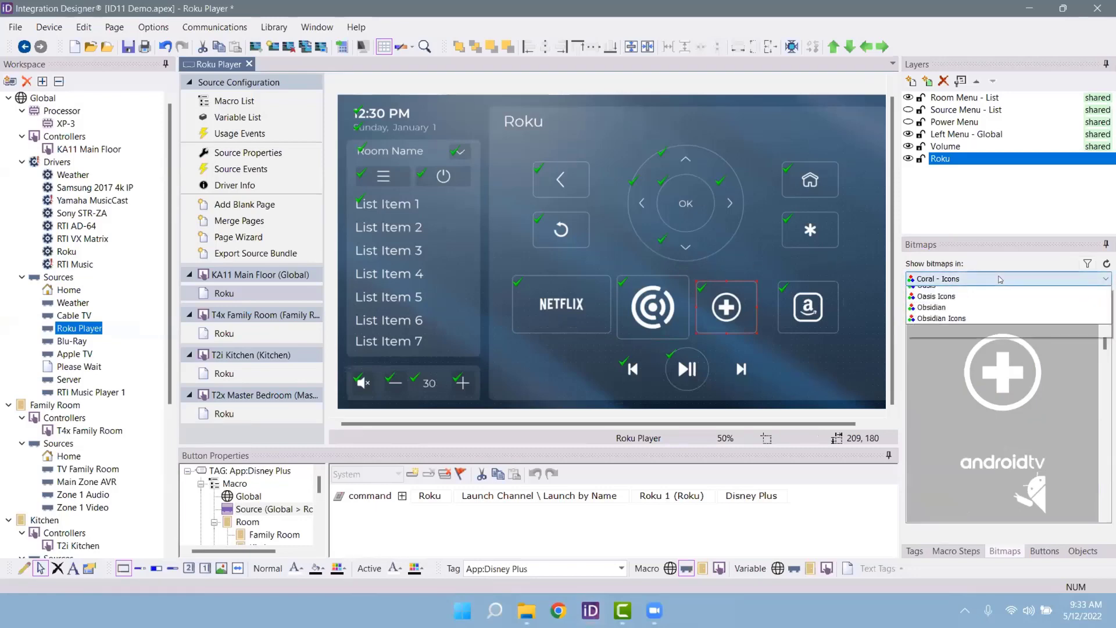
{"action": "left_click", "coordinate": [953, 347]}
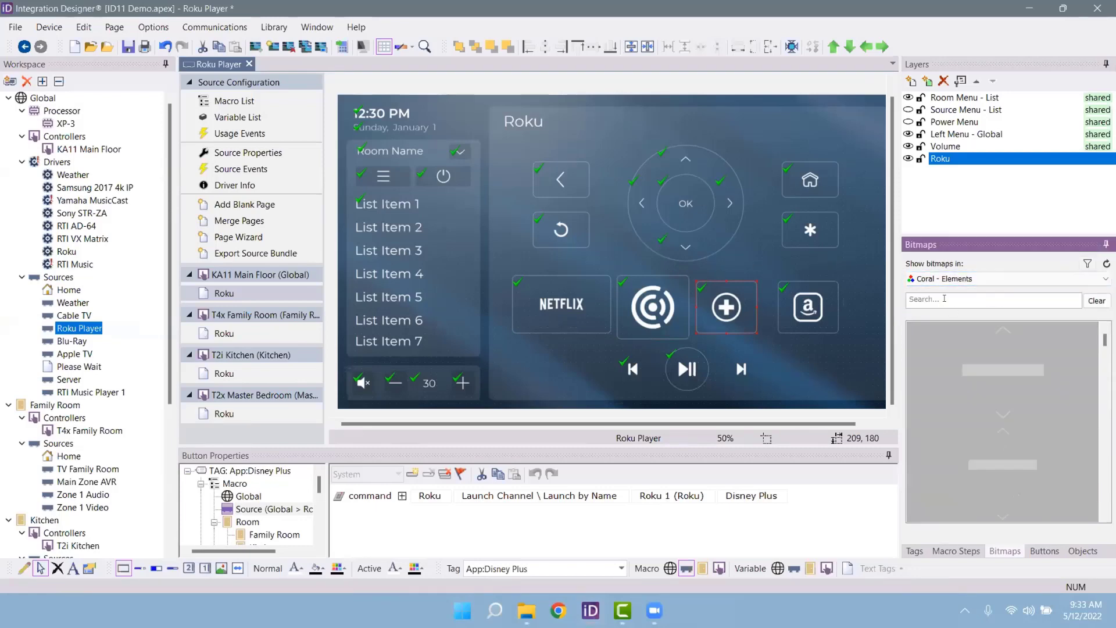
{"action": "type", "text": "slider"}
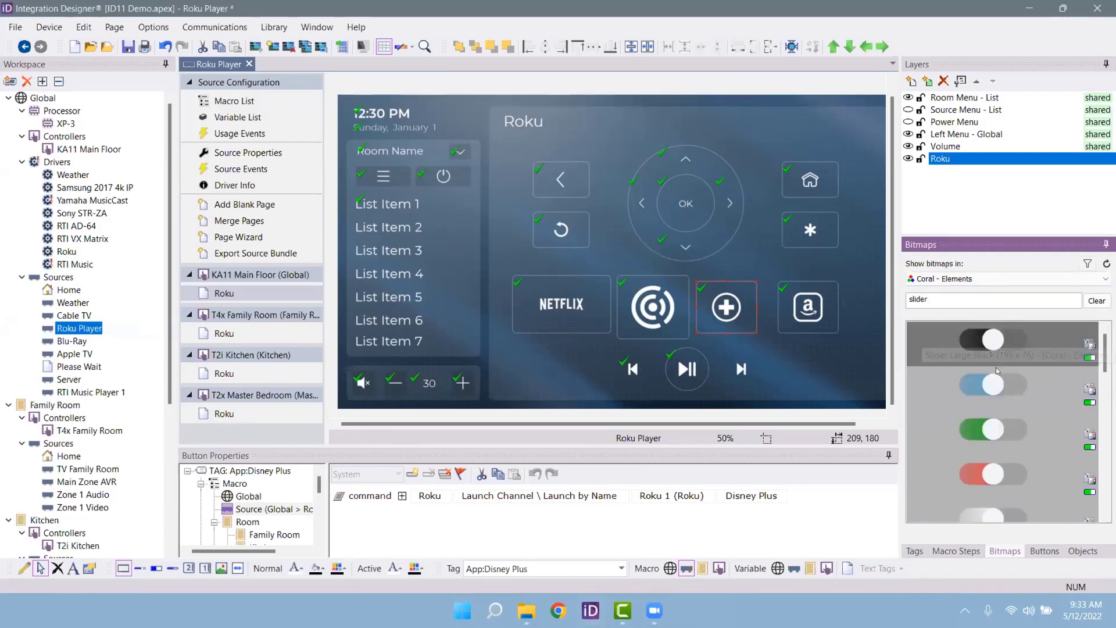
{"action": "left_click_drag", "start_coordinate": [997, 384], "coordinate": [647, 112]}
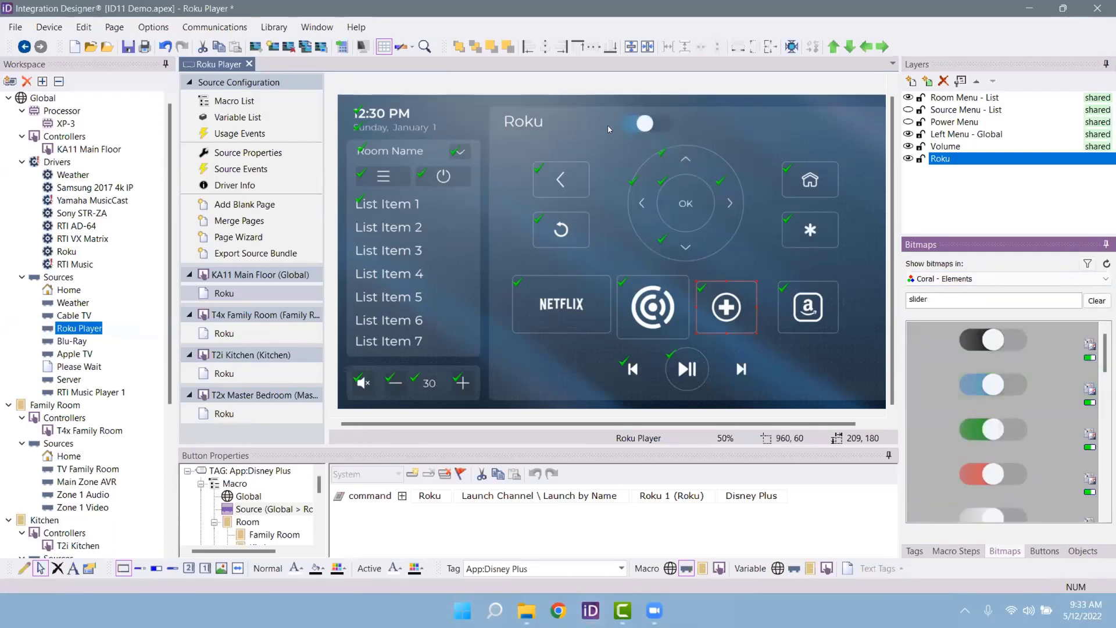
{"action": "left_click", "coordinate": [617, 123]}
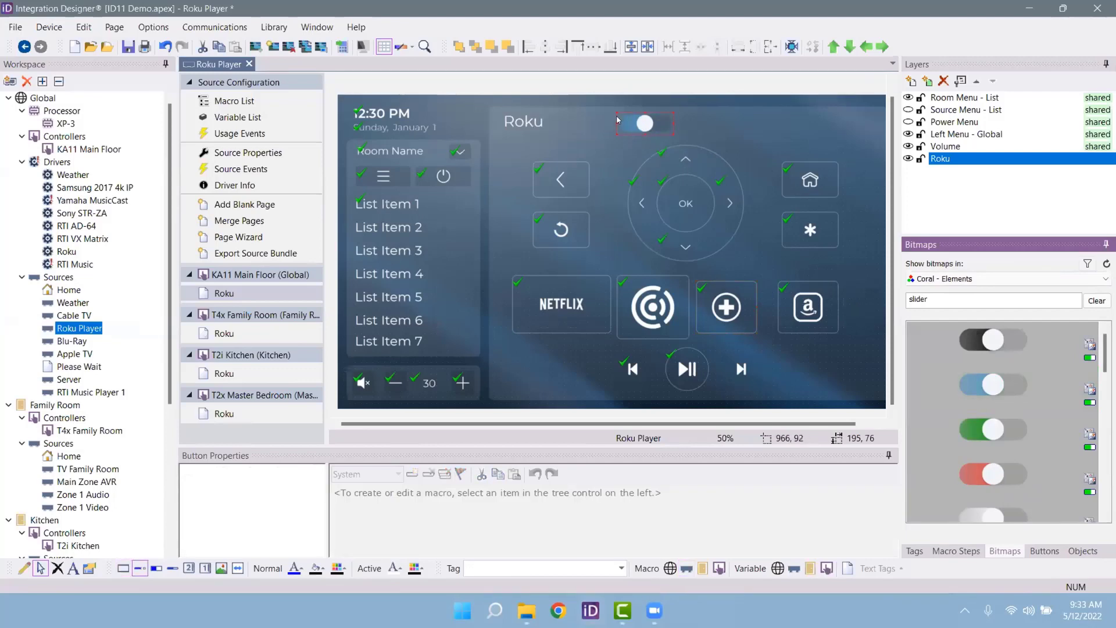
{"action": "left_click_drag", "start_coordinate": [614, 118], "coordinate": [582, 136]}
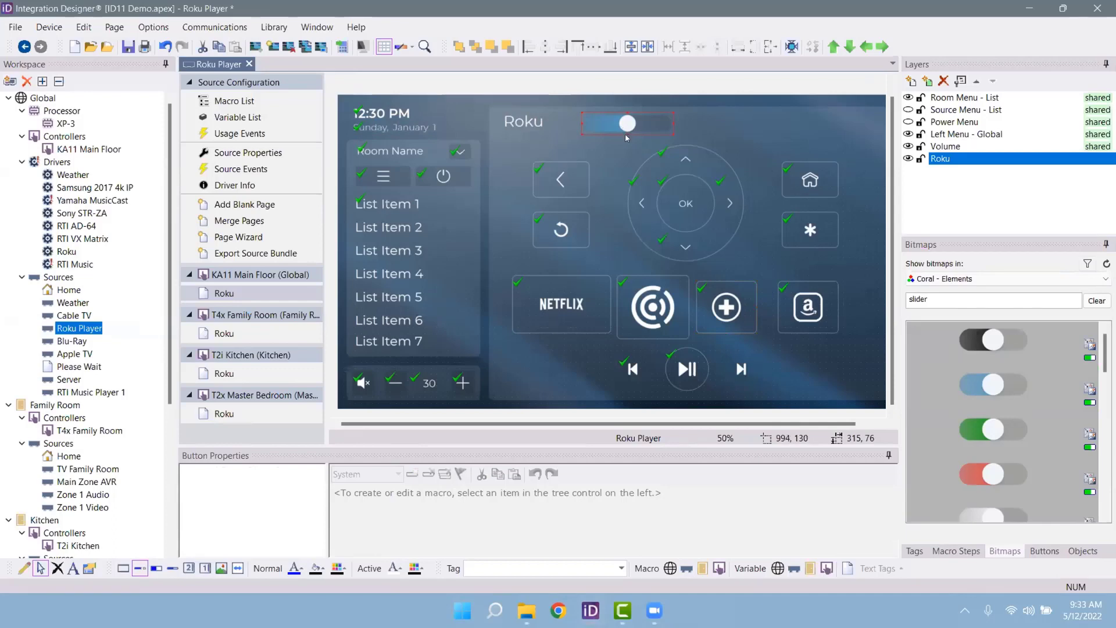
{"action": "left_click_drag", "start_coordinate": [625, 138], "coordinate": [618, 173]}
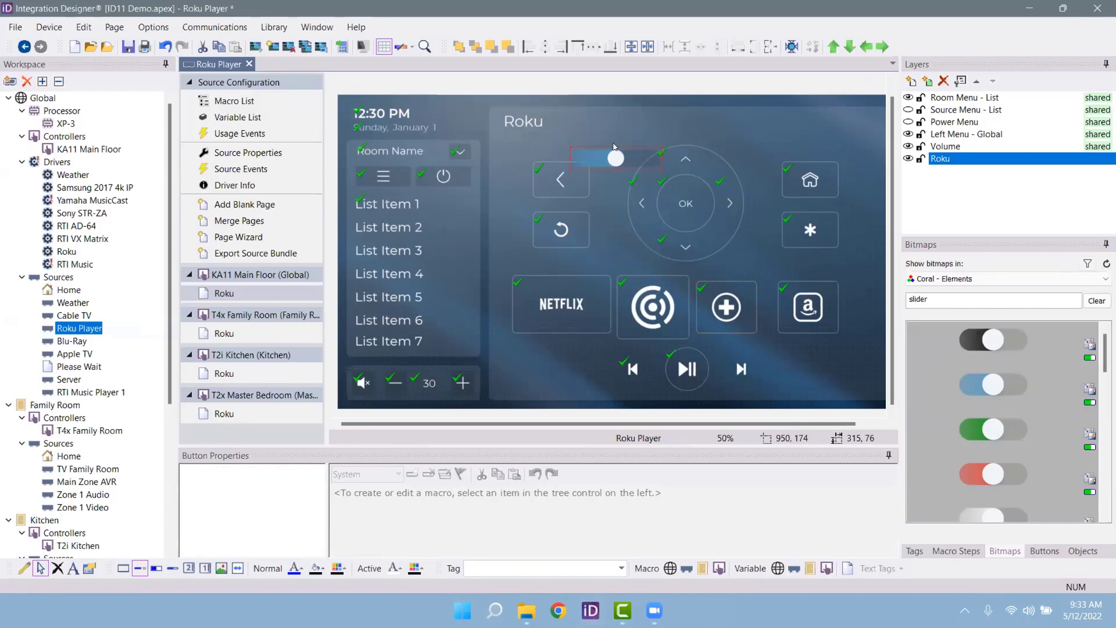
{"action": "left_click_drag", "start_coordinate": [617, 143], "coordinate": [615, 382]}
{"action": "left_click_drag", "start_coordinate": [618, 341], "coordinate": [608, 409]}
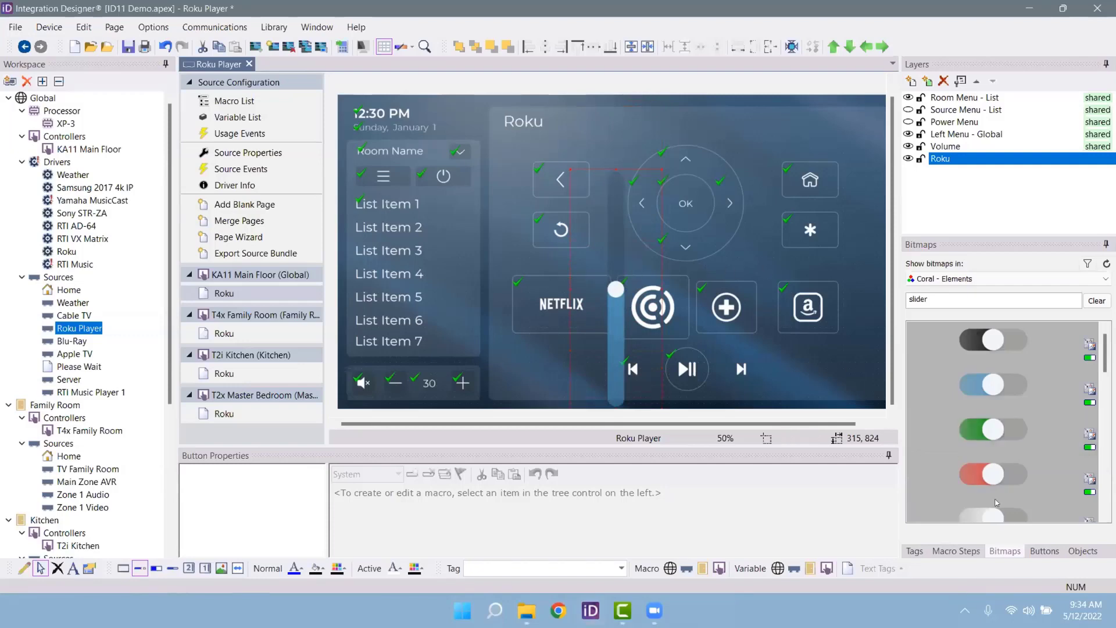
{"action": "left_click_drag", "start_coordinate": [993, 474], "coordinate": [563, 305]}
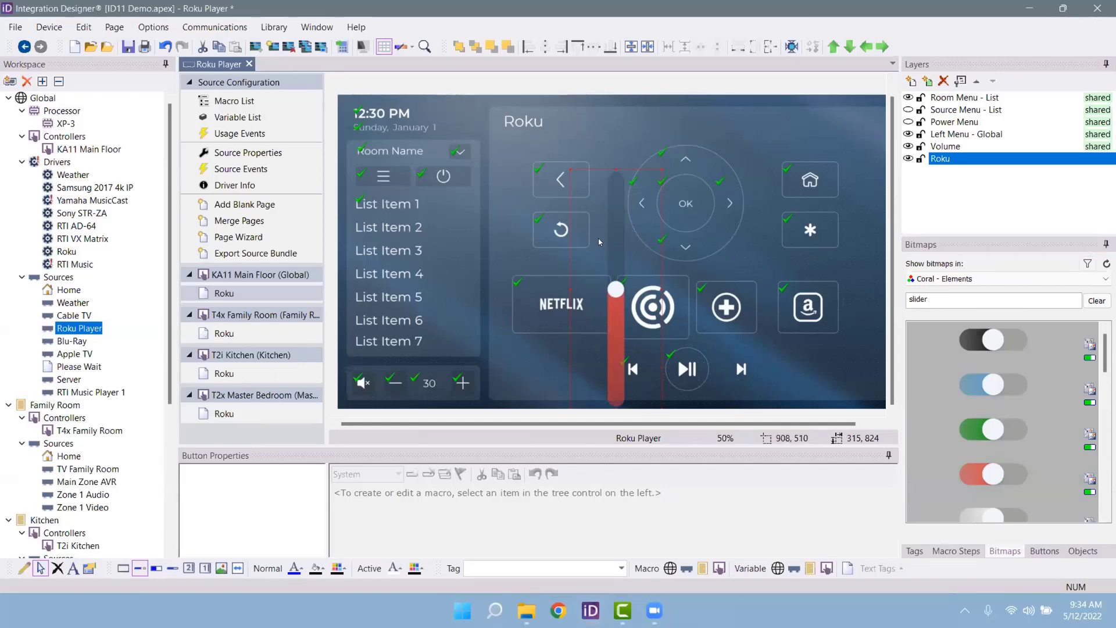
{"action": "key", "text": "Delete"}
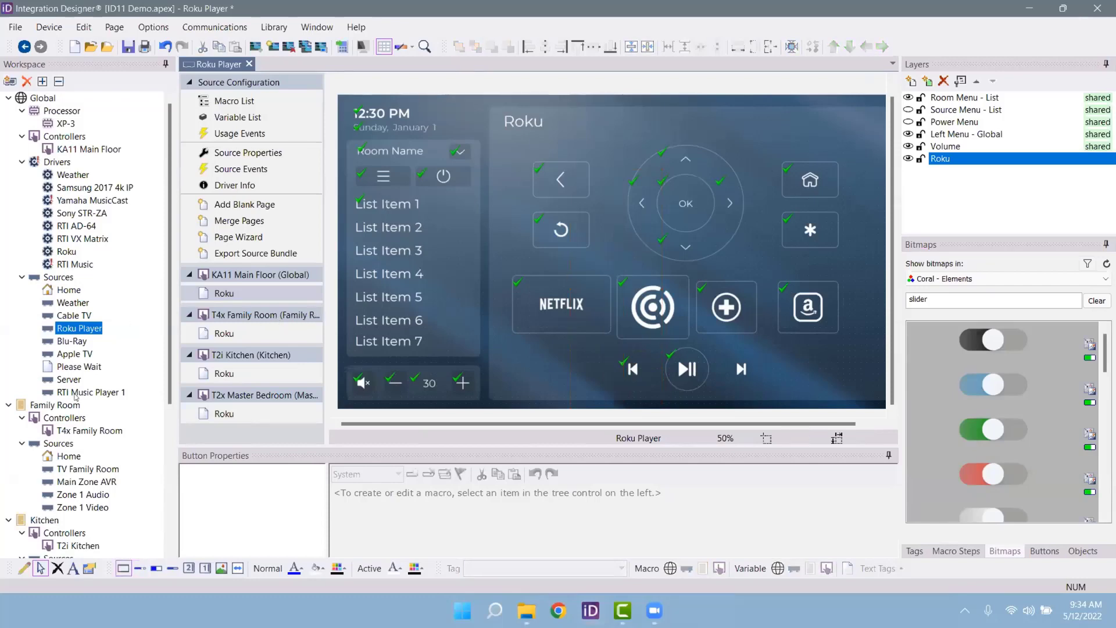
{"action": "scroll", "coordinate": [81, 291], "scroll_direction": "down", "scroll_amount": 5}
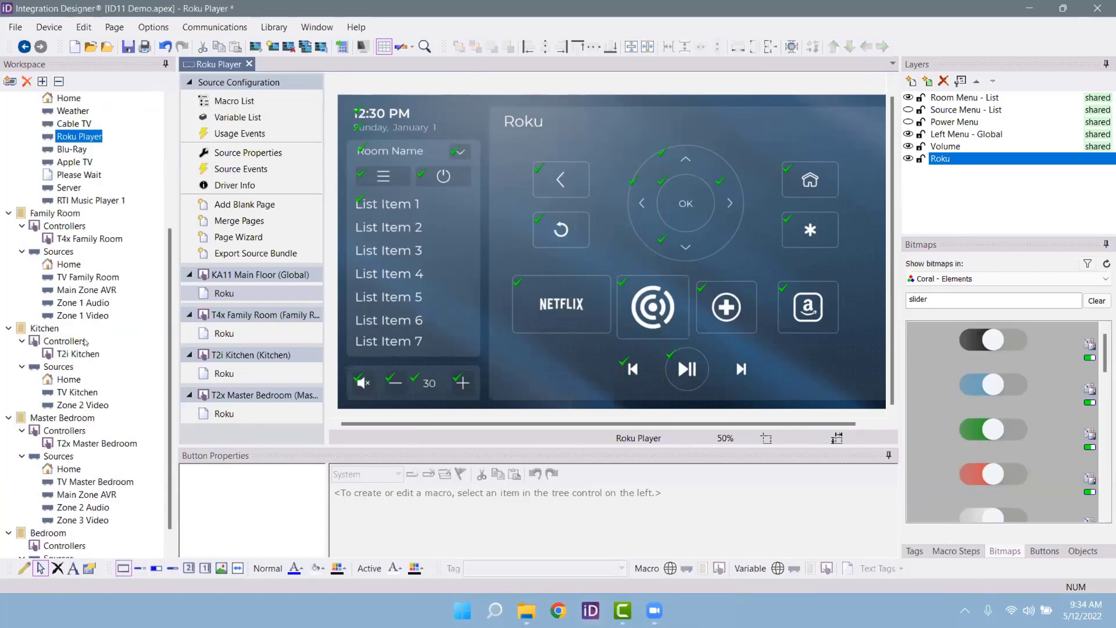
{"action": "scroll", "coordinate": [73, 214], "scroll_direction": "up", "scroll_amount": 4}
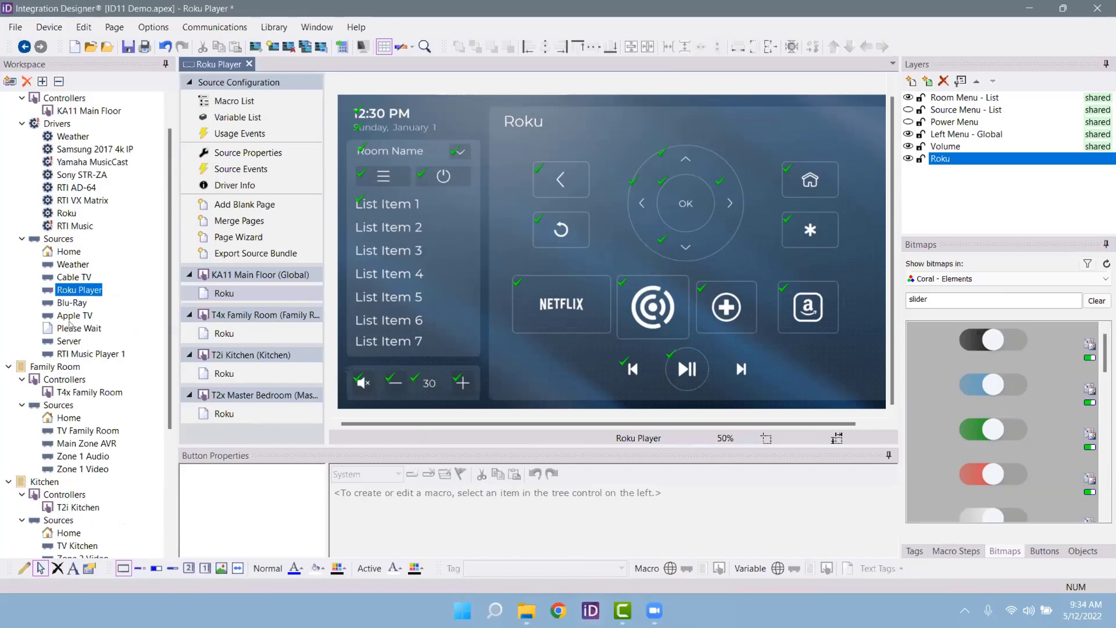
{"action": "left_click", "coordinate": [10, 82]}
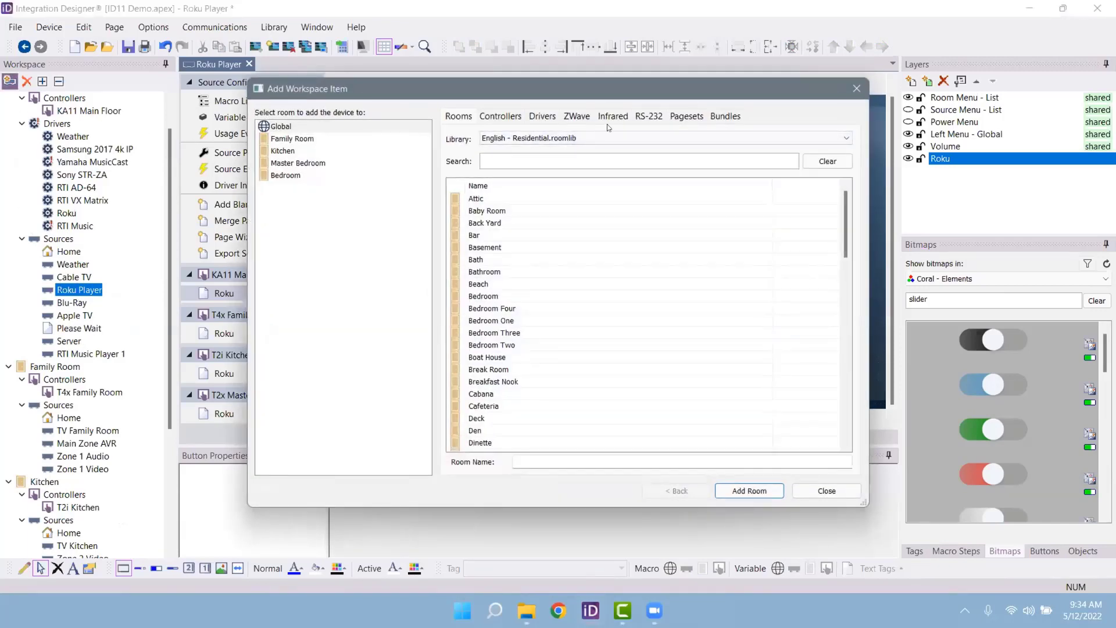
Step: Search drivers for 'liutron' and choose the Lutron Caseta / RA2 Select driver
{"action": "left_click", "coordinate": [531, 117]}
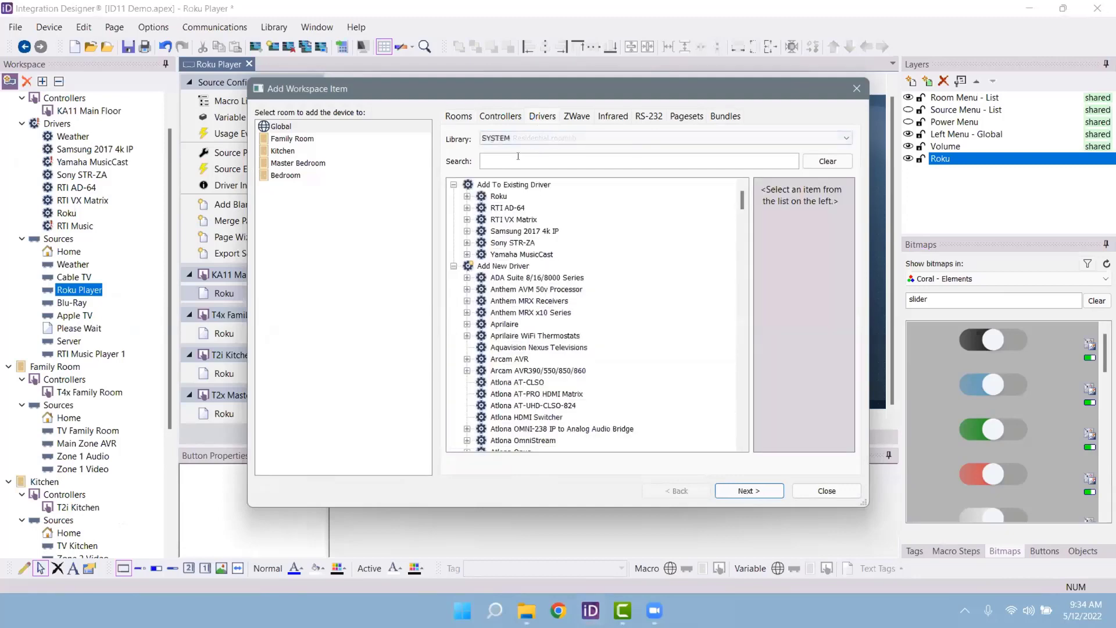
{"action": "type", "text": "li"}
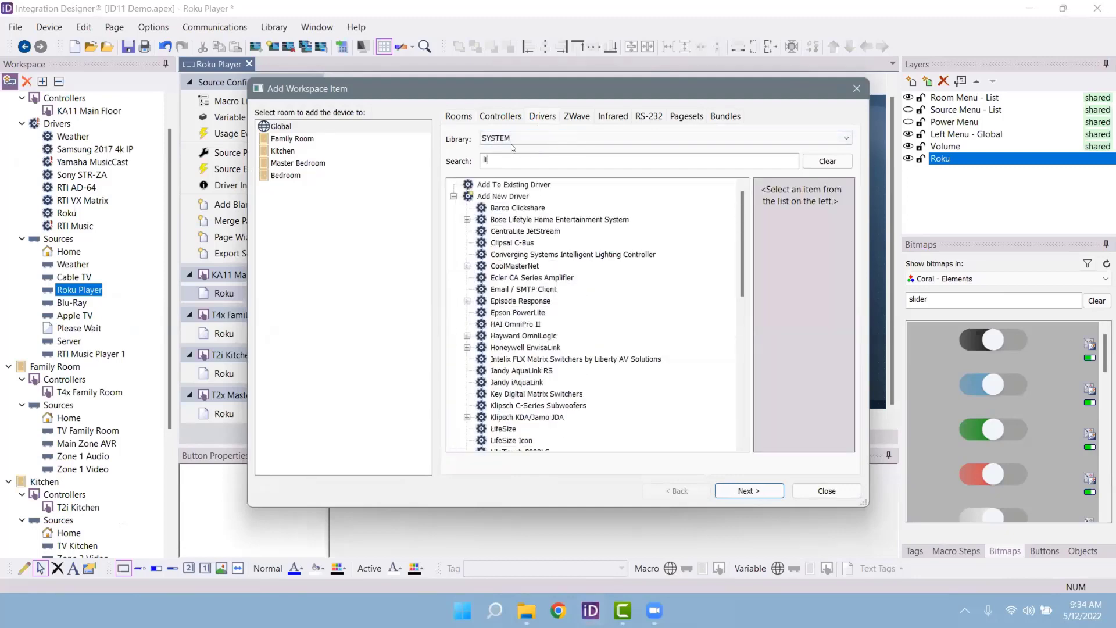
{"action": "type", "text": "utron"}
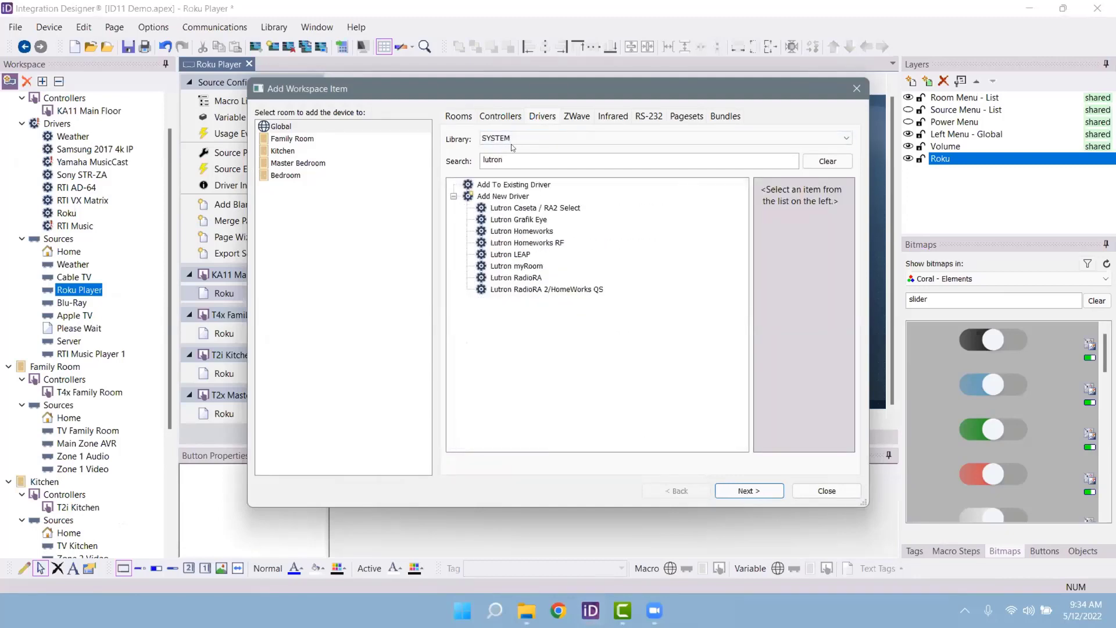
{"action": "left_click", "coordinate": [508, 254]}
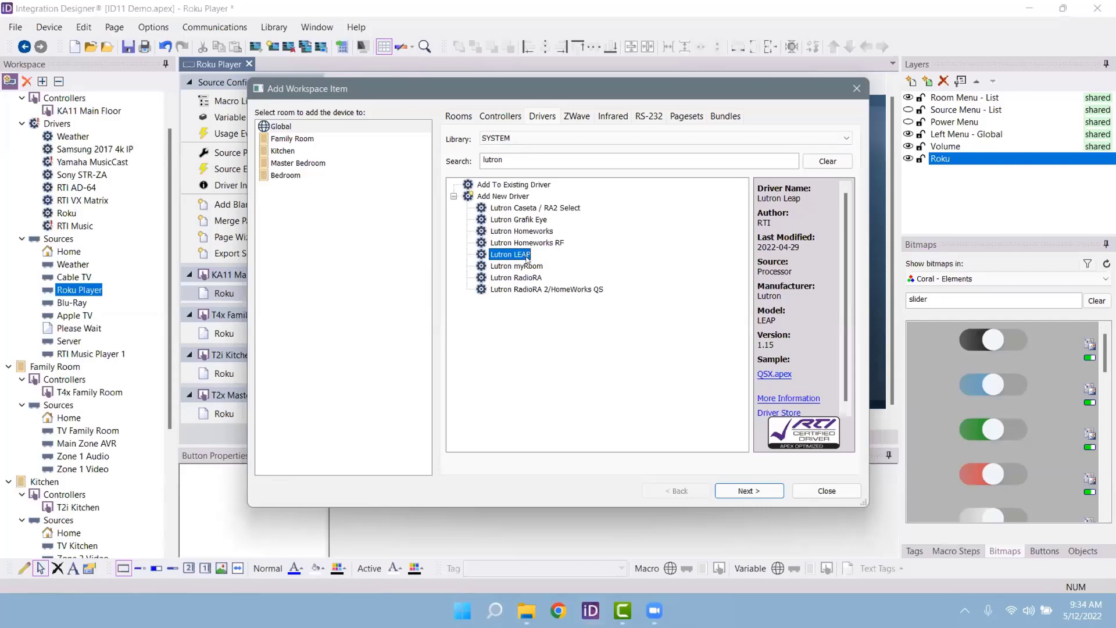
{"action": "key", "text": "Down"}
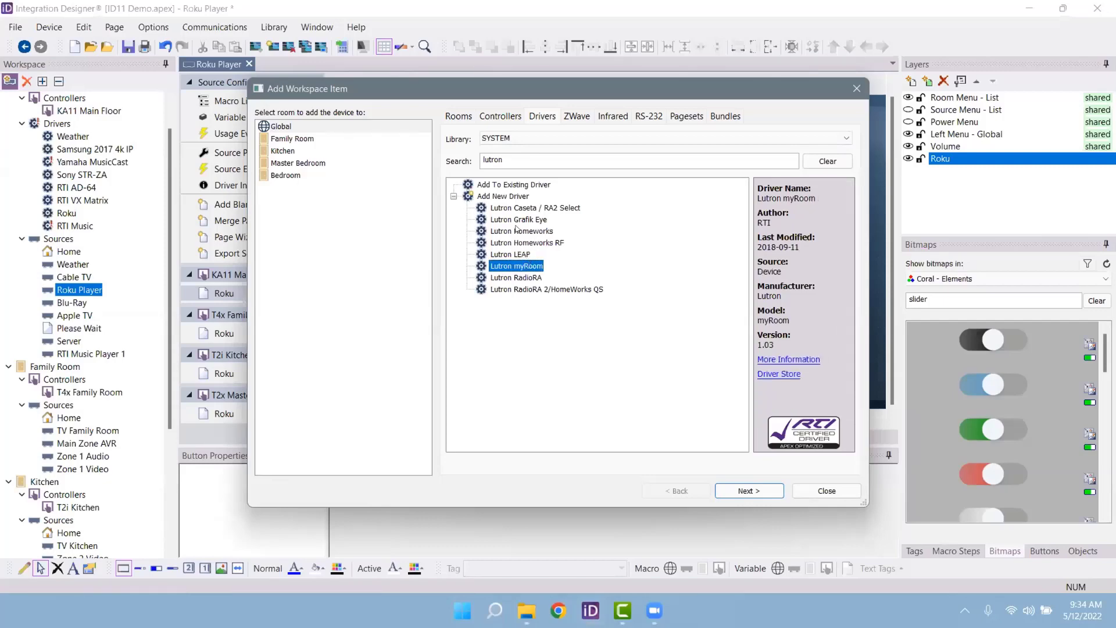
{"action": "left_click", "coordinate": [516, 209]}
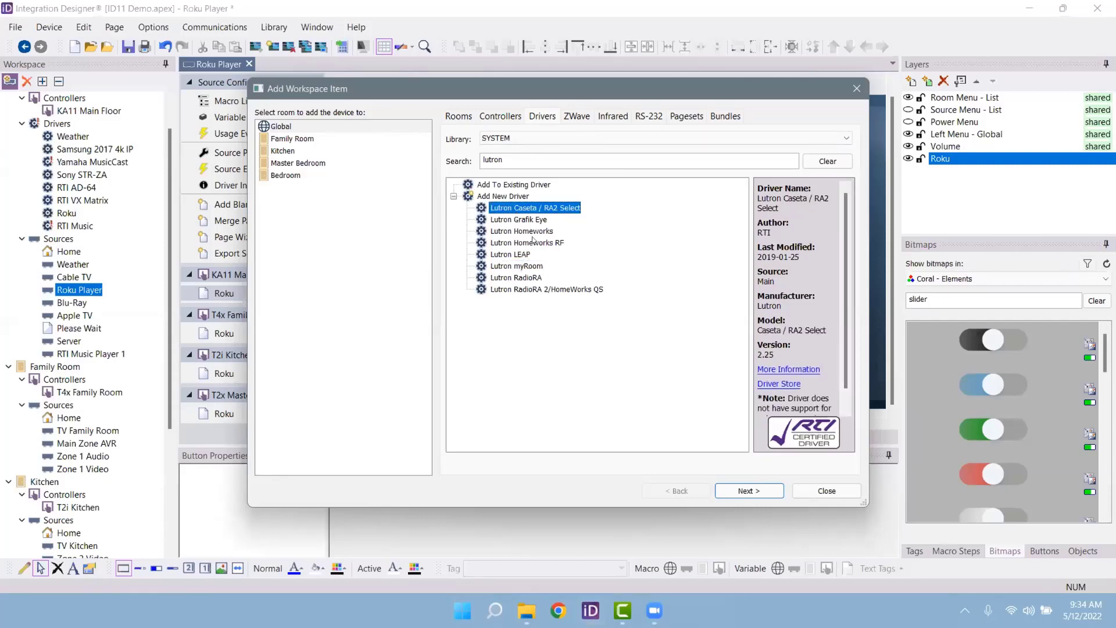
{"action": "left_click", "coordinate": [749, 490]}
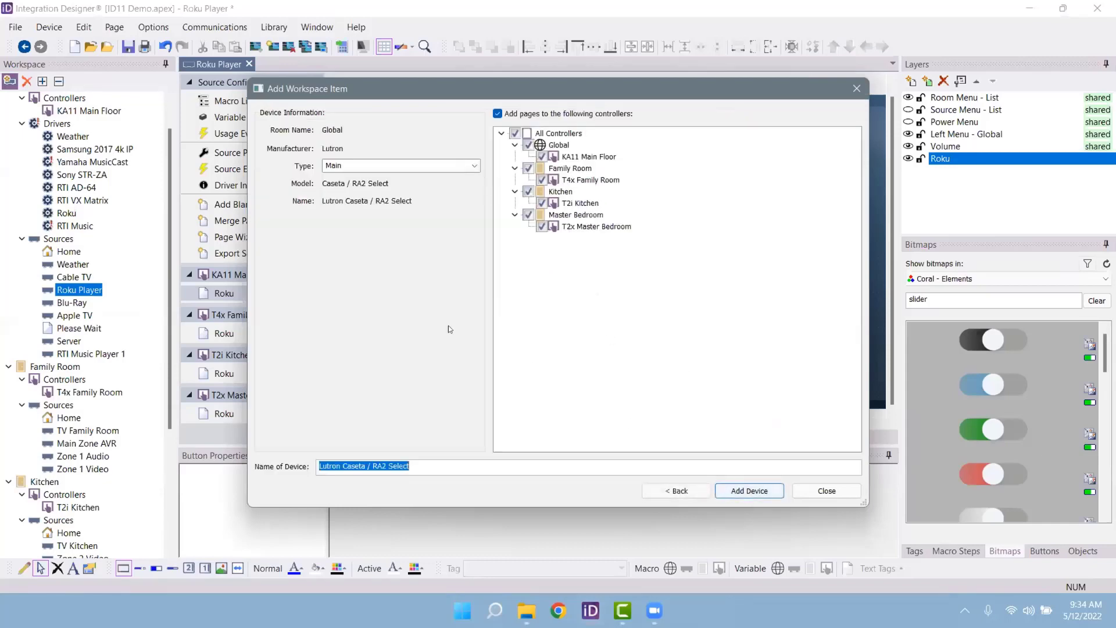
Step: Set the device type to Lighting and add the Lutron device to the project
{"action": "left_click", "coordinate": [349, 166]}
{"action": "left_click", "coordinate": [472, 166]}
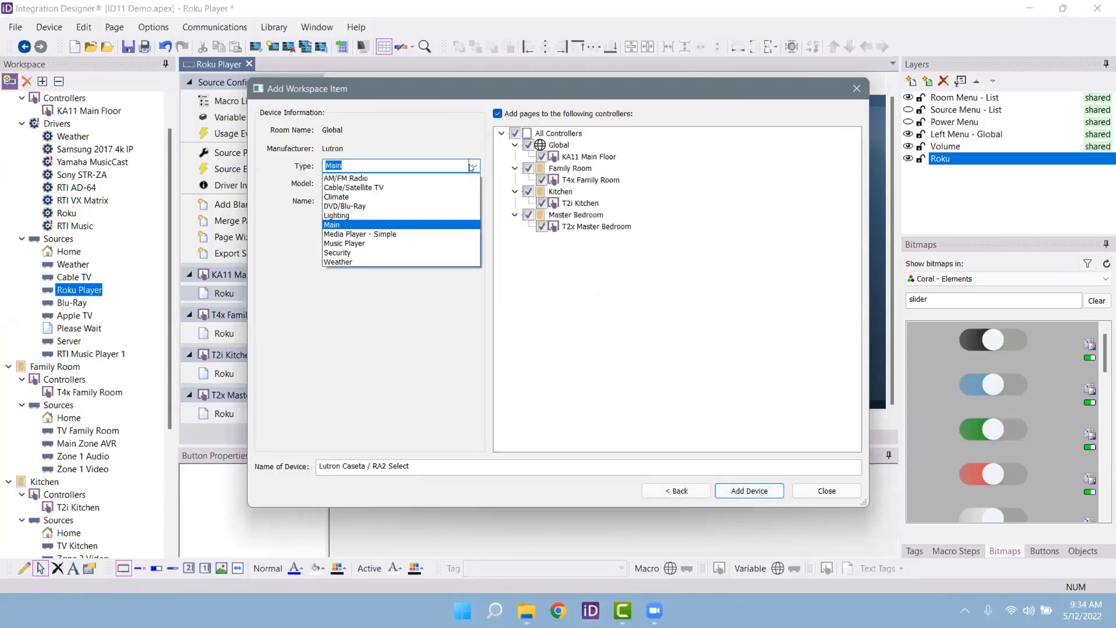
{"action": "left_click", "coordinate": [419, 215]}
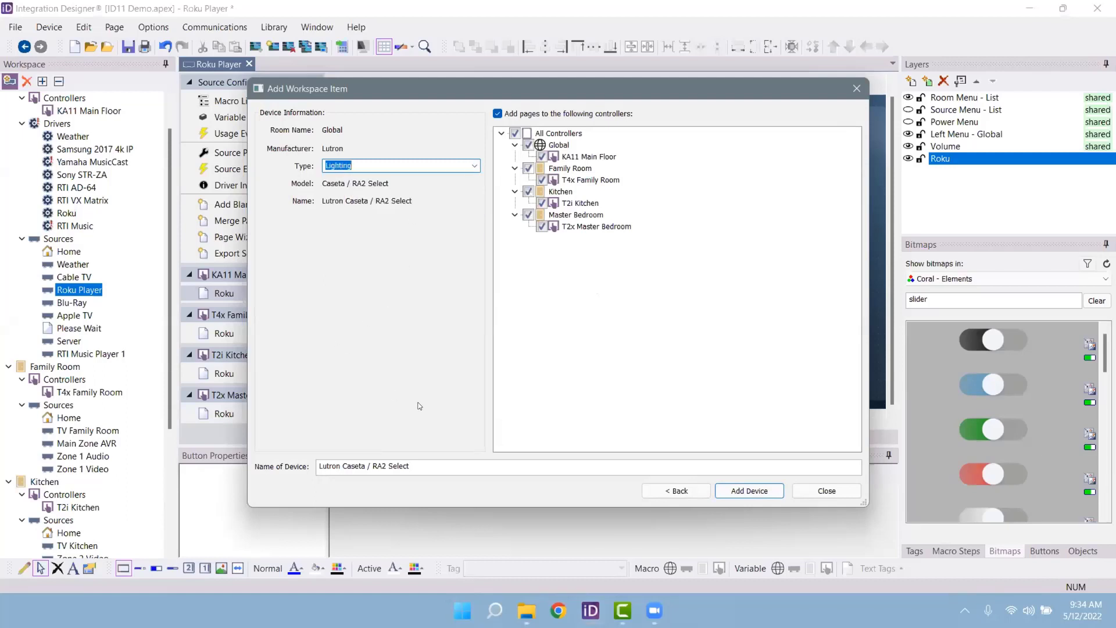
{"action": "left_click", "coordinate": [754, 491]}
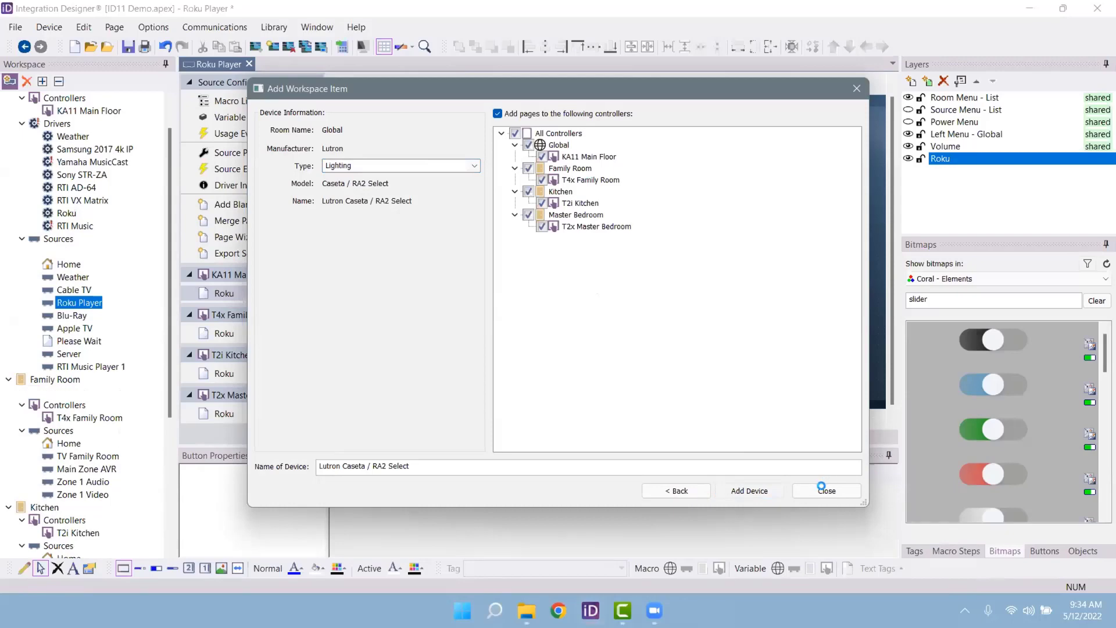
{"action": "left_click", "coordinate": [825, 491]}
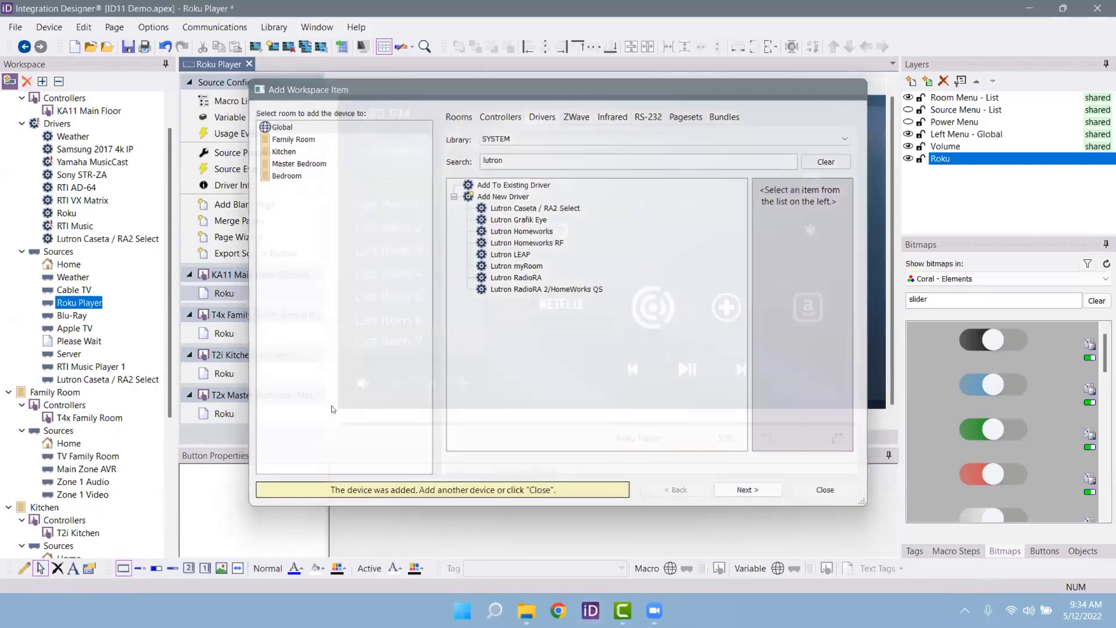
Step: Open the Lutron source's KA11 Lighting page and edit its circuits viewport
{"action": "left_click", "coordinate": [143, 380]}
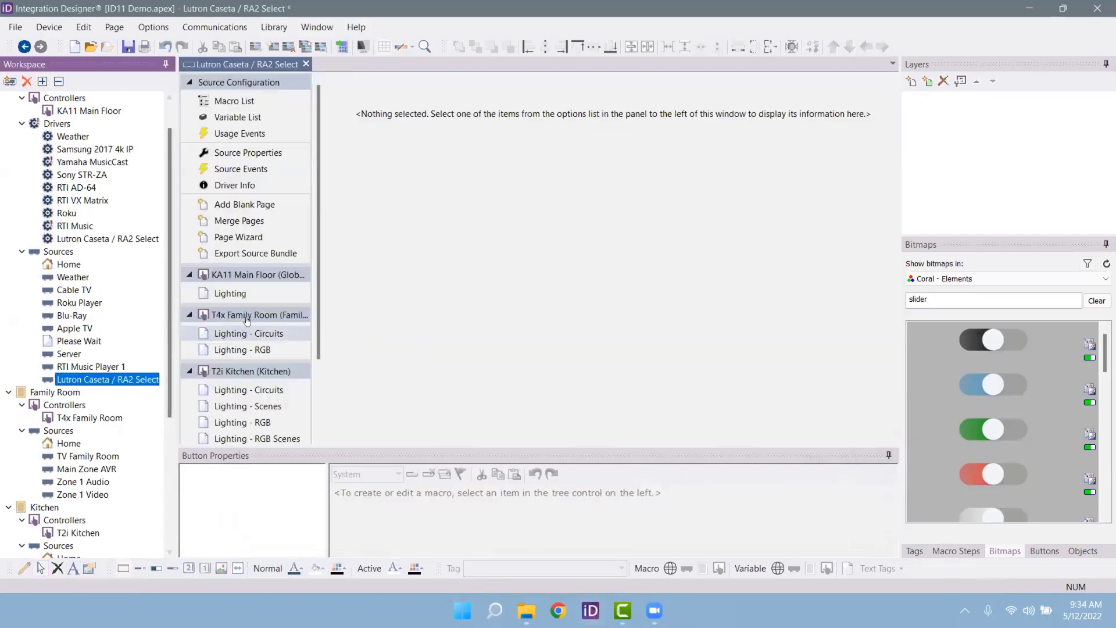
{"action": "left_click", "coordinate": [270, 293]}
{"action": "right_click", "coordinate": [583, 264]}
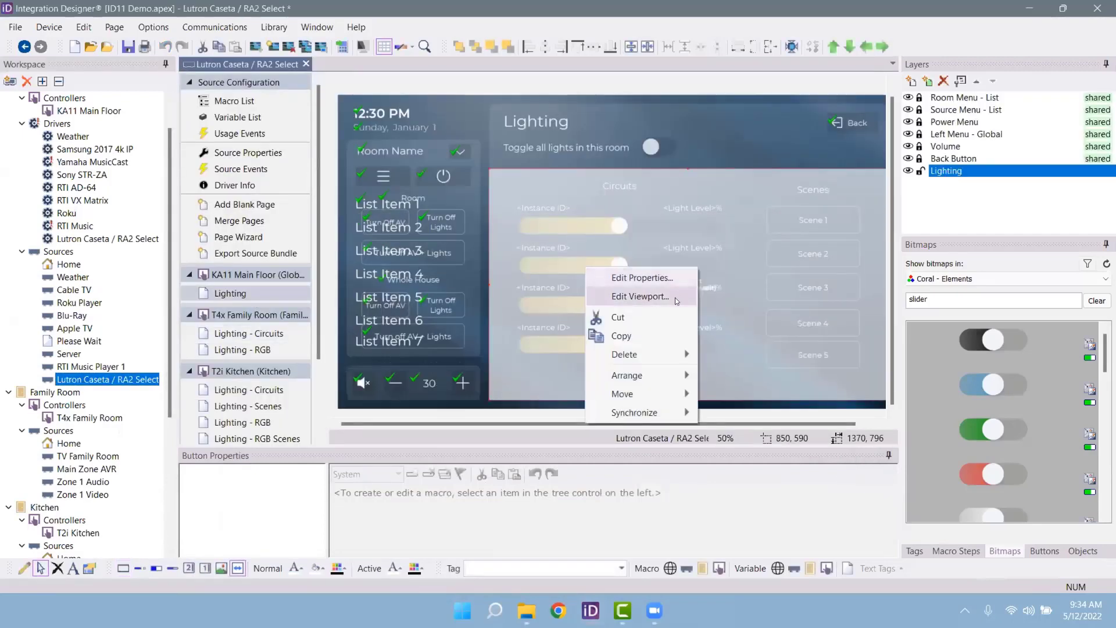
{"action": "left_click", "coordinate": [675, 295]}
Step: Resize the Circuit 1 slider and give Circuits 1–3 green, red and blue slider images
{"action": "left_click", "coordinate": [615, 232]}
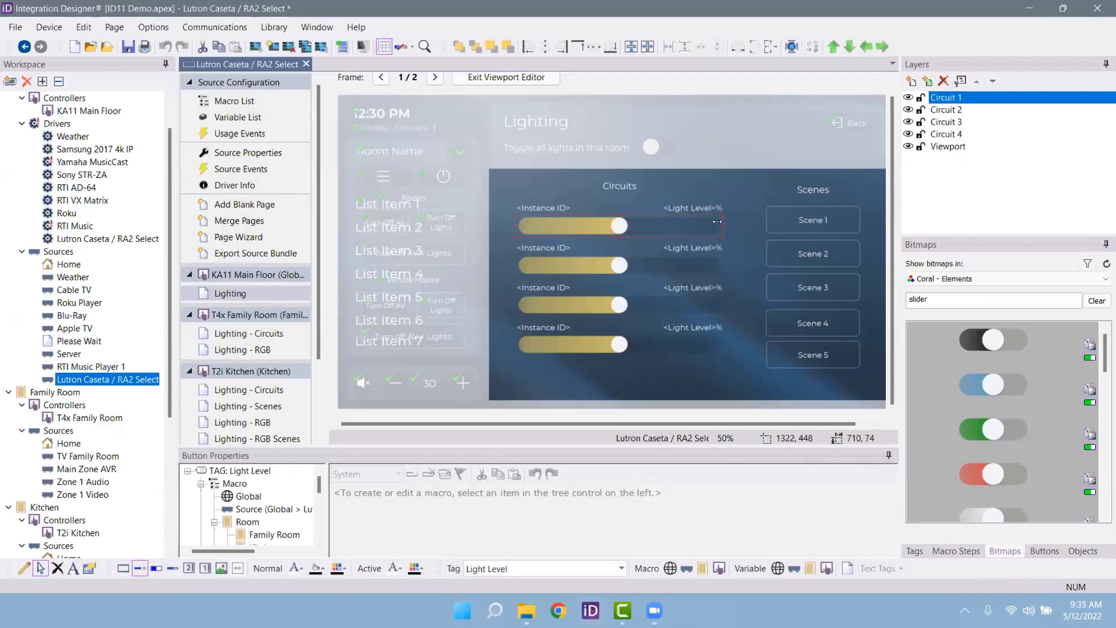
{"action": "left_click_drag", "start_coordinate": [721, 227], "coordinate": [719, 227]}
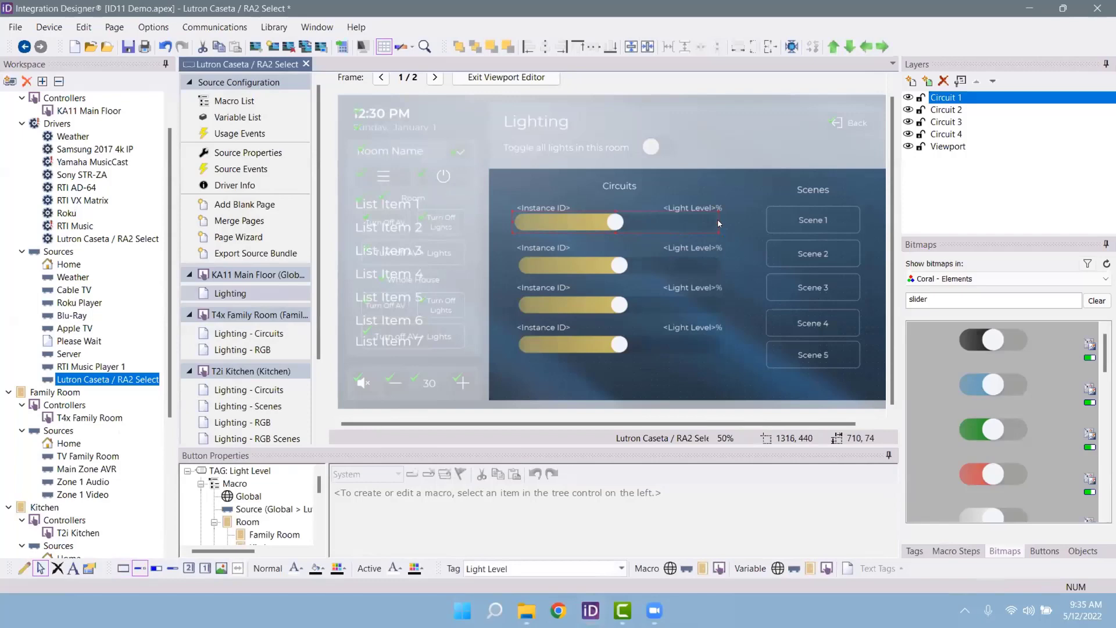
{"action": "left_click_drag", "start_coordinate": [714, 217], "coordinate": [740, 225]}
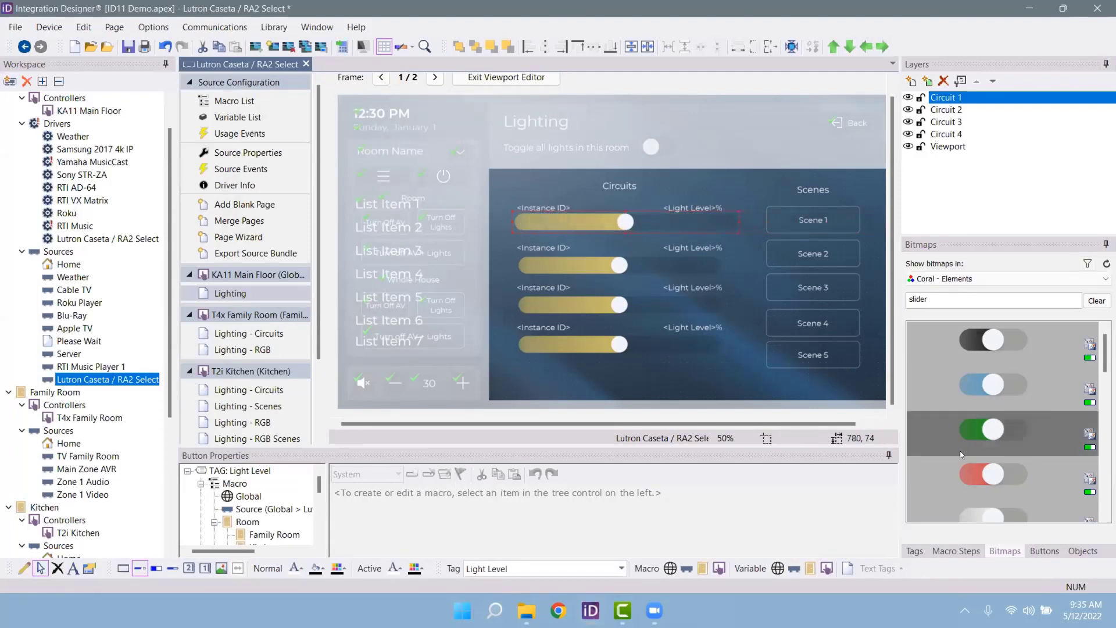
{"action": "left_click", "coordinate": [942, 432]}
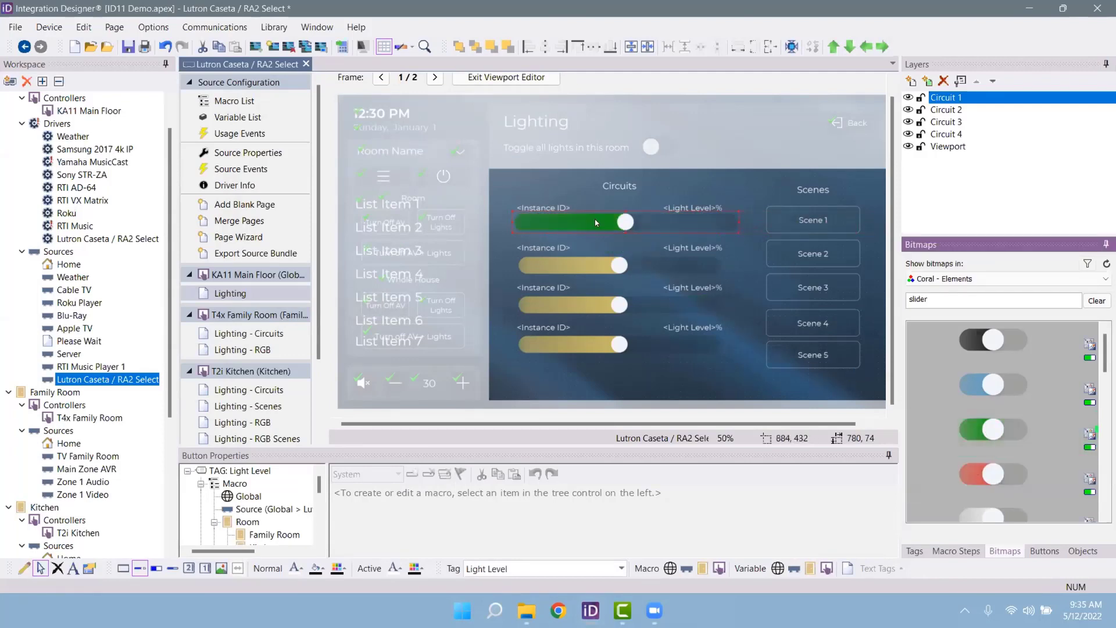
{"action": "left_click_drag", "start_coordinate": [1000, 482], "coordinate": [626, 279]}
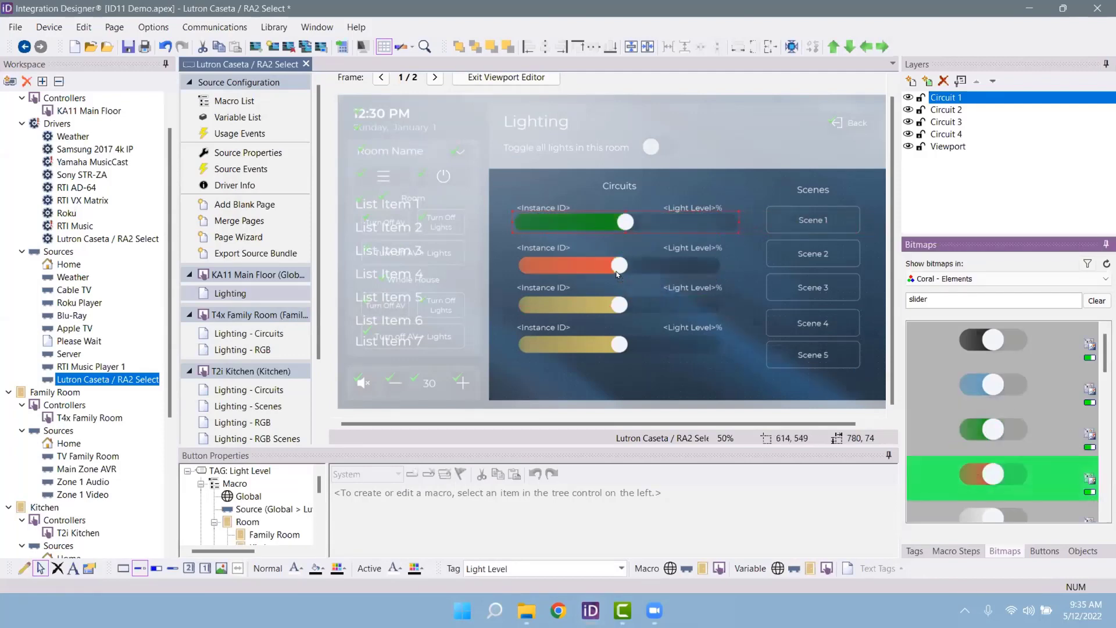
{"action": "left_click_drag", "start_coordinate": [982, 386], "coordinate": [607, 312]}
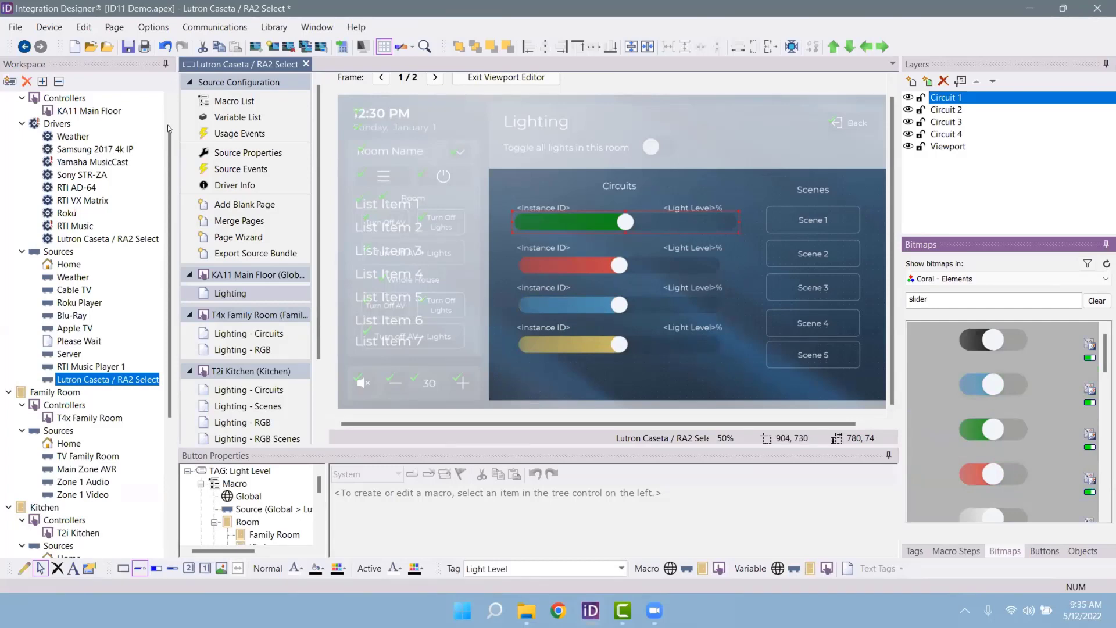
Step: Go back to the Roku Player source page
{"action": "left_click", "coordinate": [73, 316]}
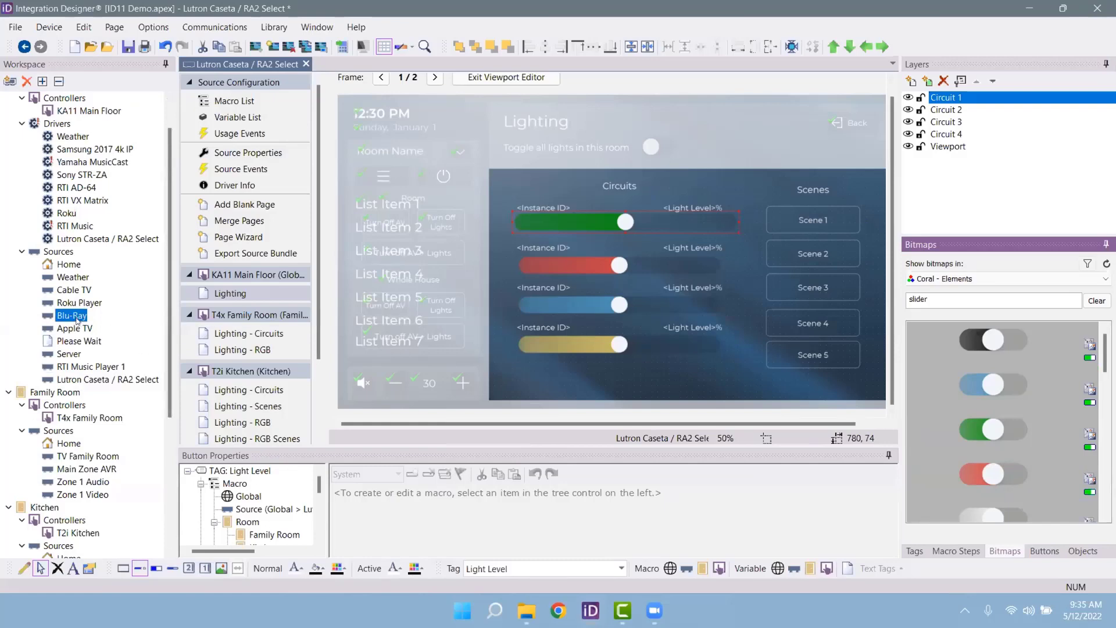
{"action": "left_click_drag", "start_coordinate": [82, 315], "coordinate": [80, 303]}
{"action": "left_click", "coordinate": [79, 302]}
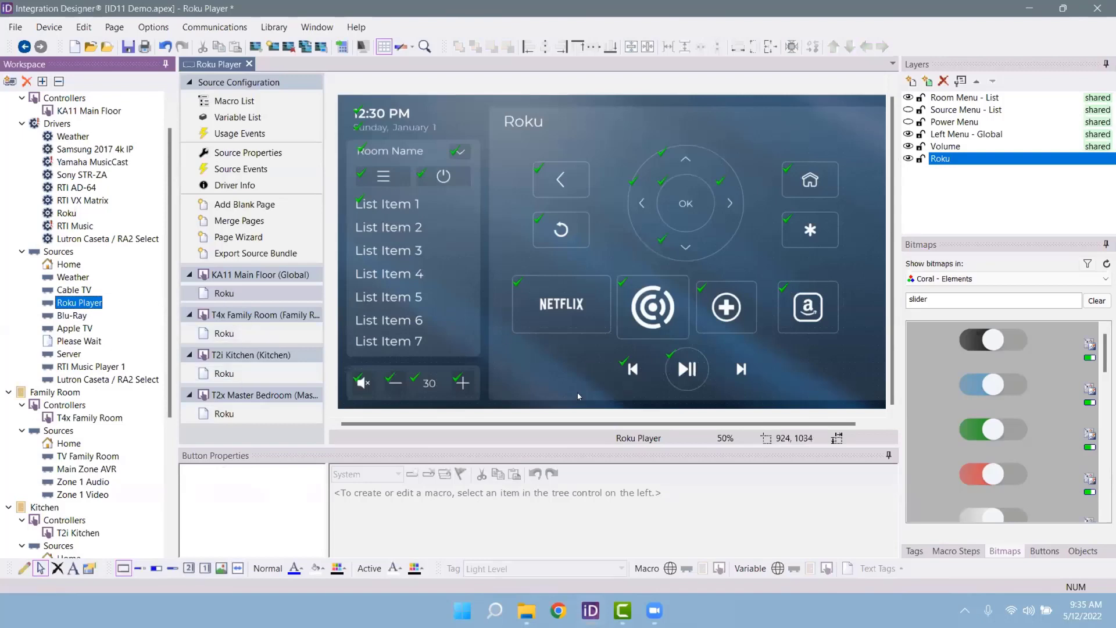
Step: Put the hulu logo from Coral - Icons on the button beside NETFLIX
{"action": "left_click", "coordinate": [653, 329]}
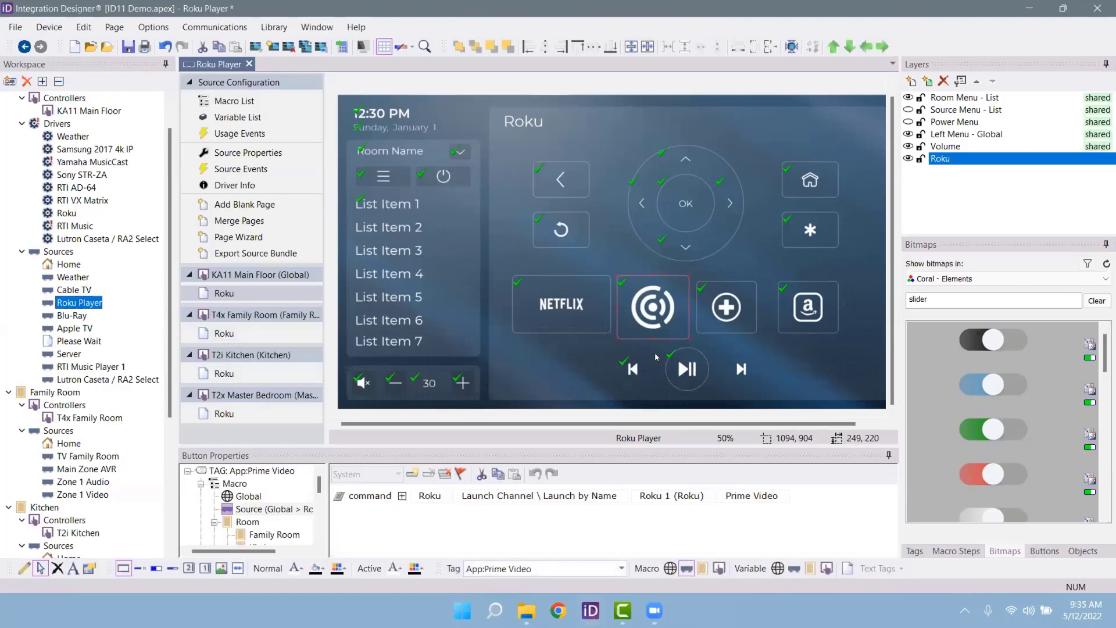
{"action": "left_click", "coordinate": [989, 279]}
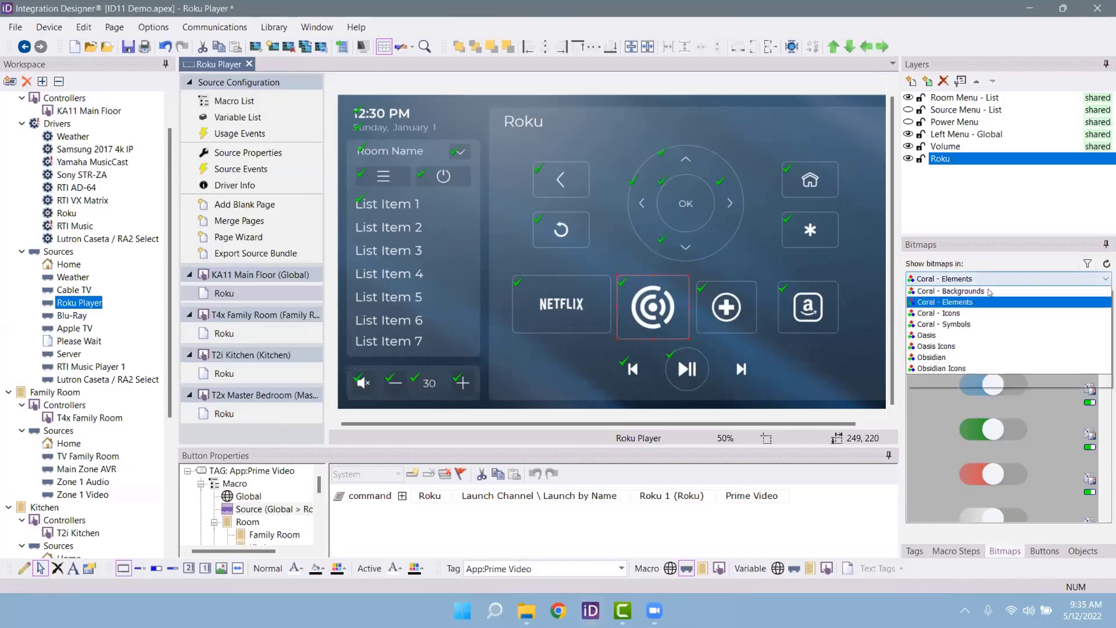
{"action": "left_click", "coordinate": [954, 358]}
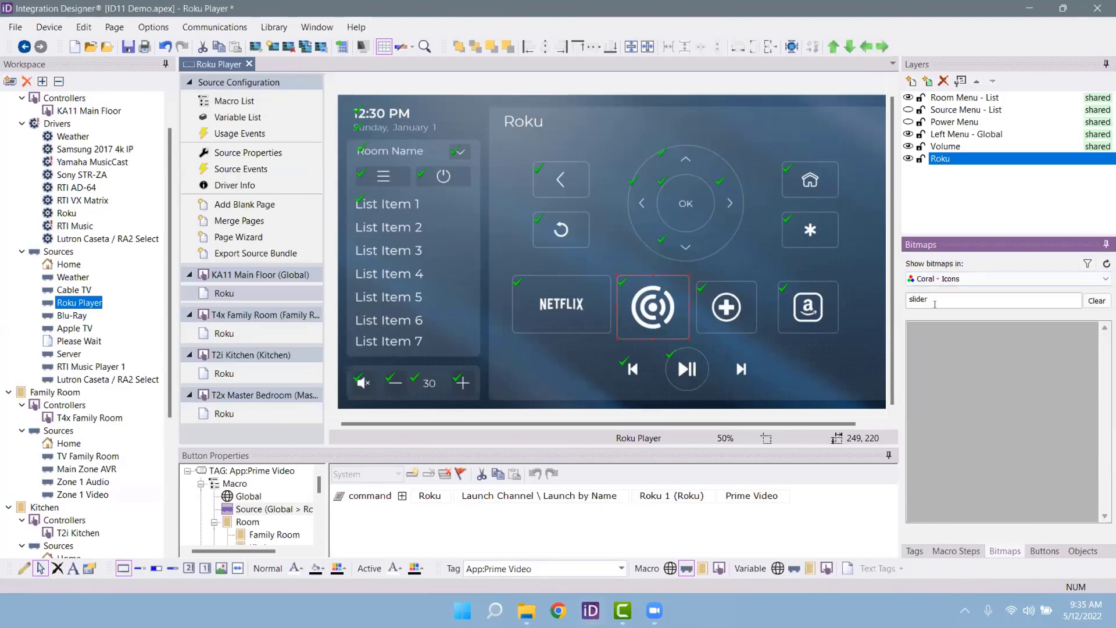
{"action": "type", "text": "hulu"}
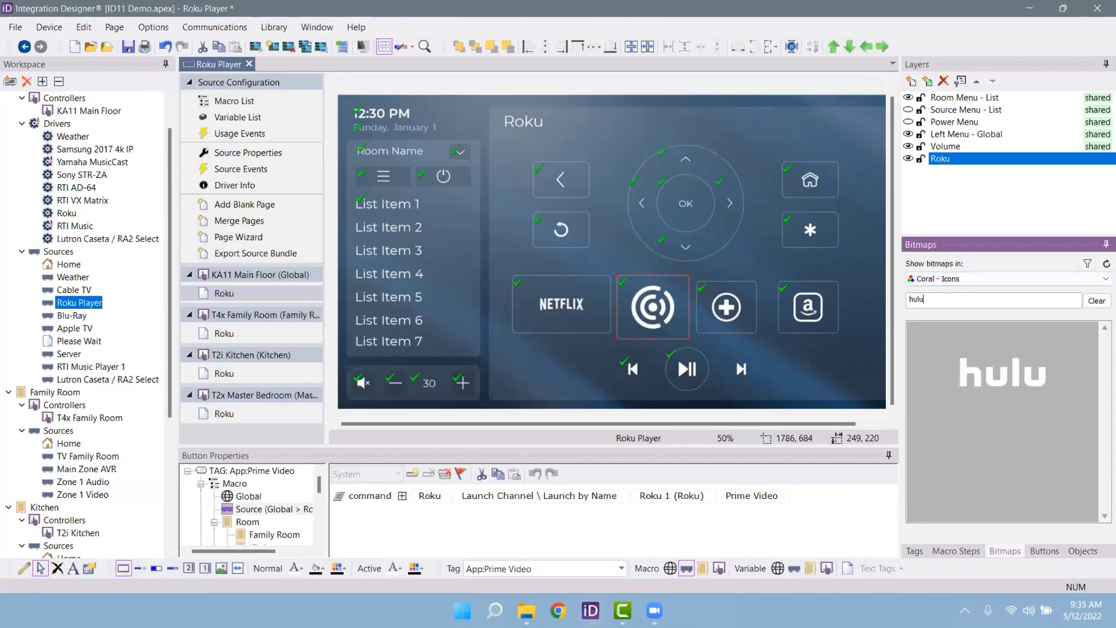
{"action": "left_click_drag", "start_coordinate": [1003, 372], "coordinate": [653, 306]}
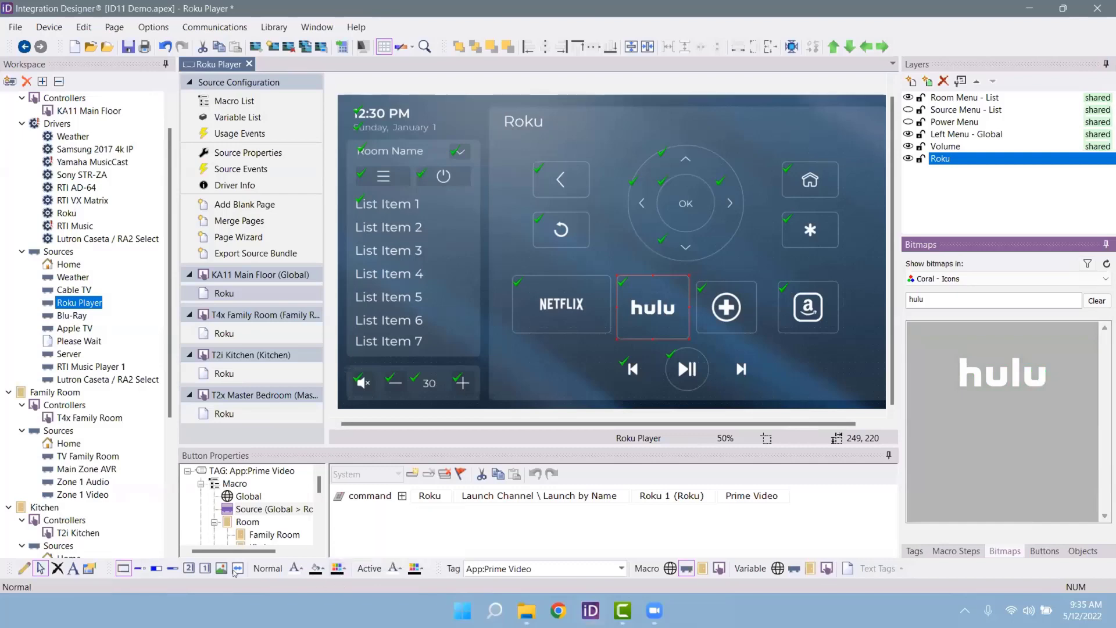
Step: Tint the hulu logo green with the icon overlay colour
{"action": "left_click", "coordinate": [346, 570]}
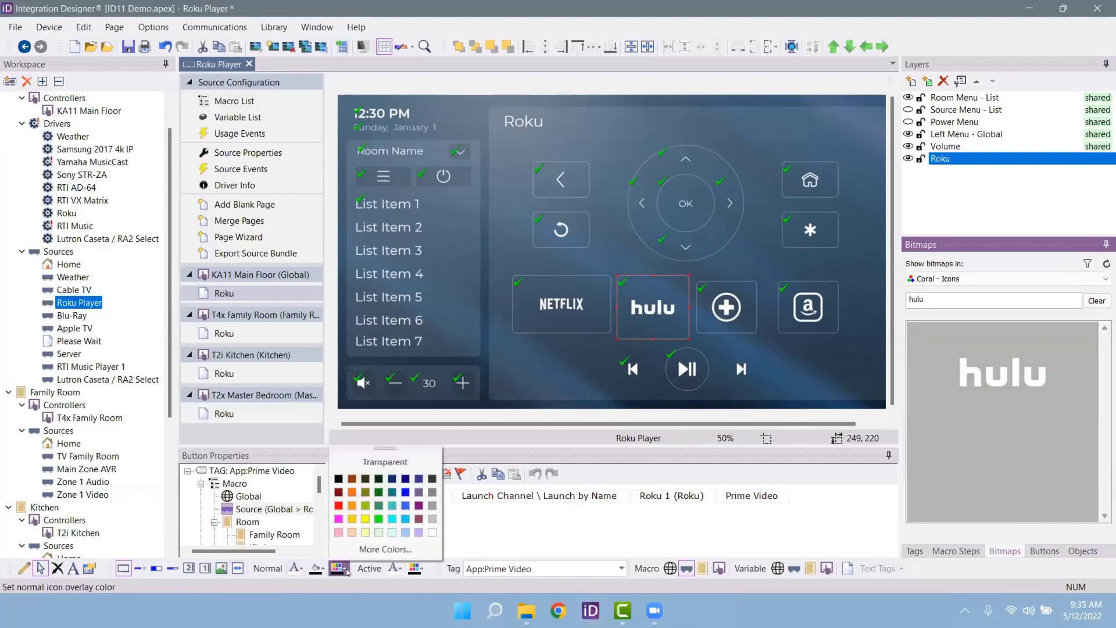
{"action": "left_click", "coordinate": [378, 525]}
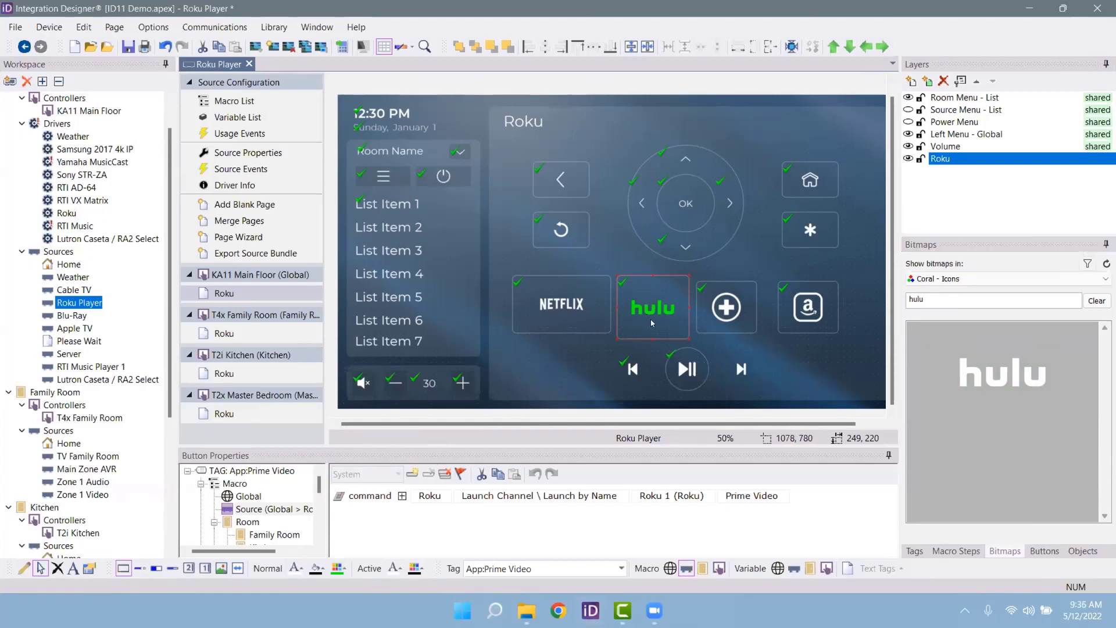
{"action": "right_click", "coordinate": [653, 320]}
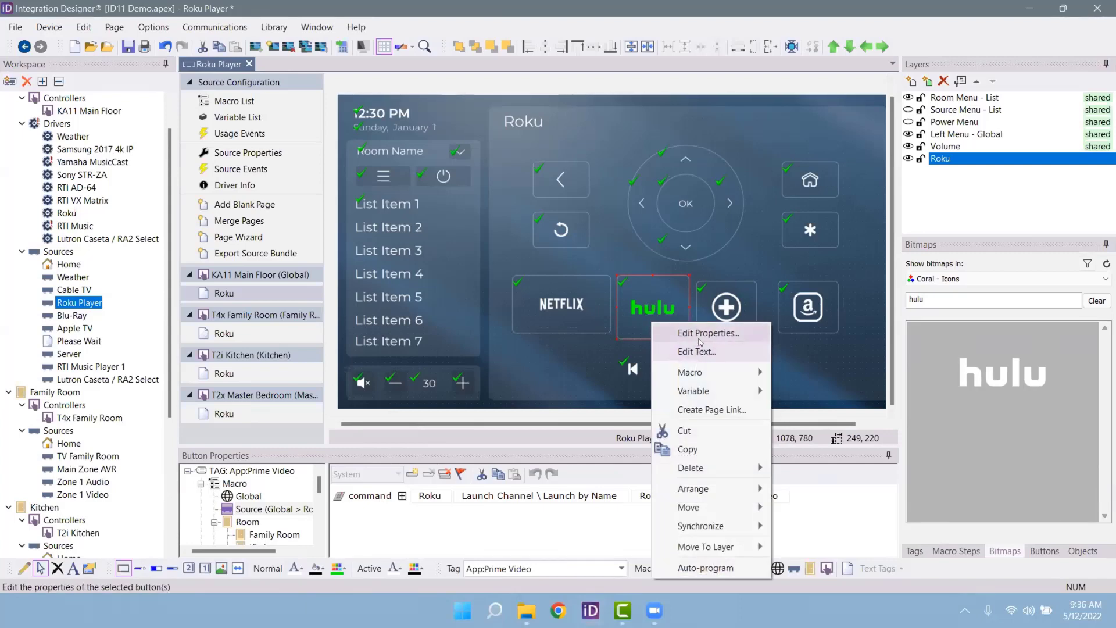
Step: Set the hulu button's image icon padding values to 0 and apply
{"action": "left_click", "coordinate": [698, 333]}
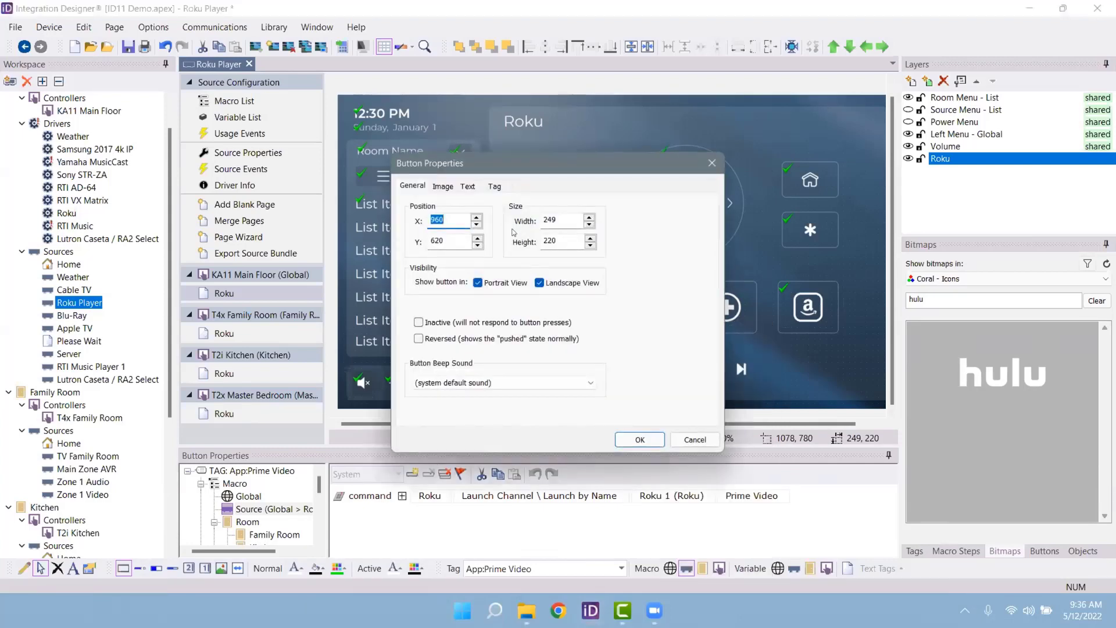
{"action": "left_click", "coordinate": [448, 186]}
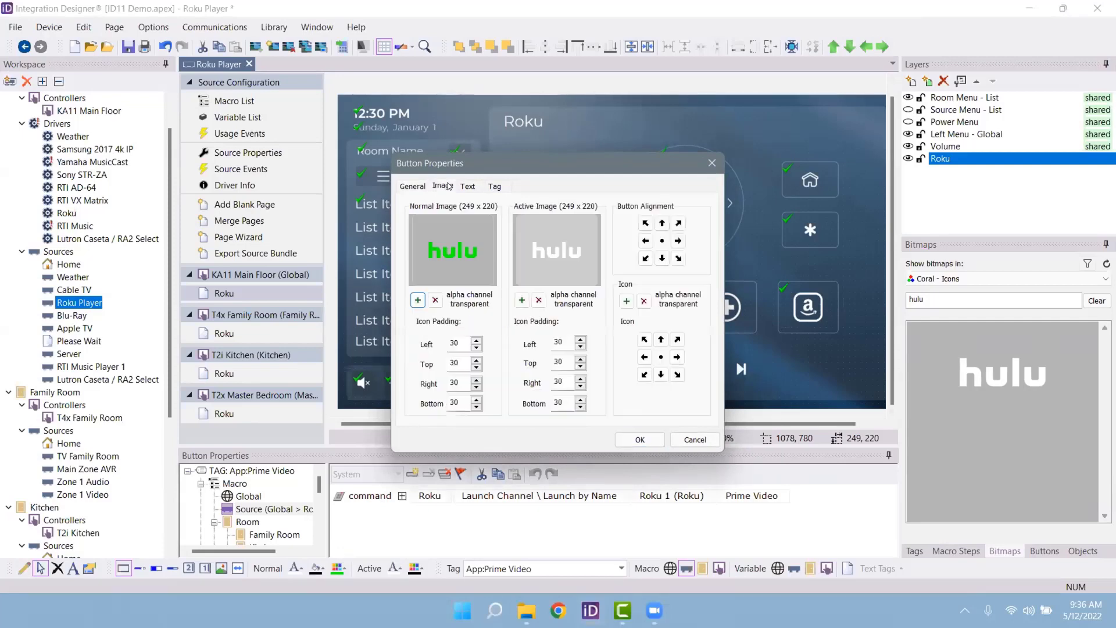
{"action": "double_click", "coordinate": [465, 342]}
{"action": "type", "text": "00"}
{"action": "key", "text": "Tab"}
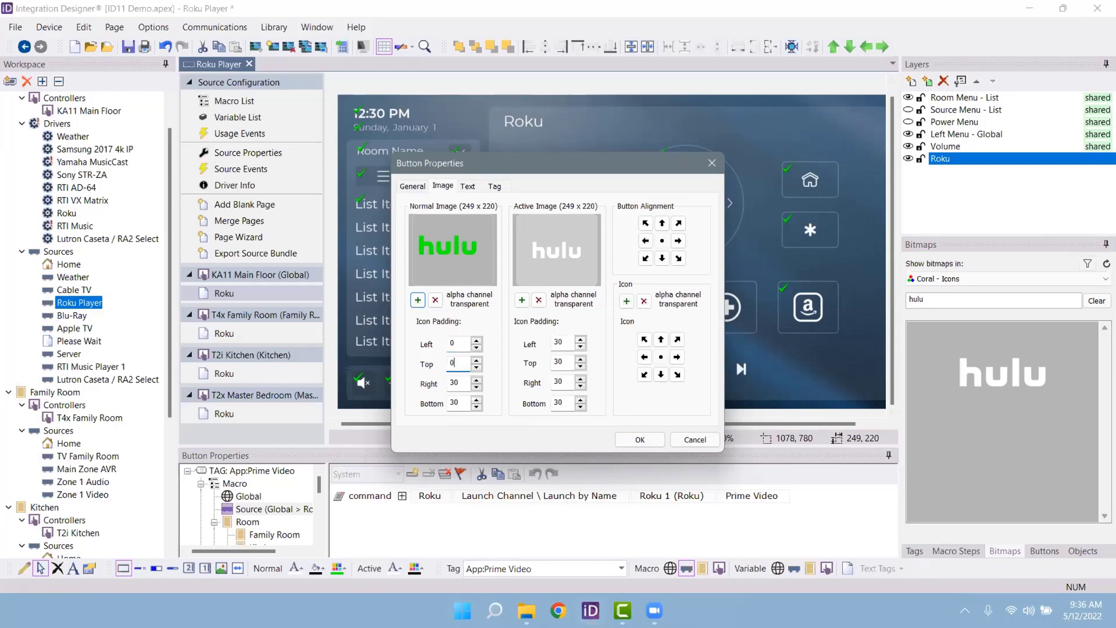
{"action": "type", "text": "0"}
{"action": "key", "text": "Tab"}
{"action": "type", "text": "0"}
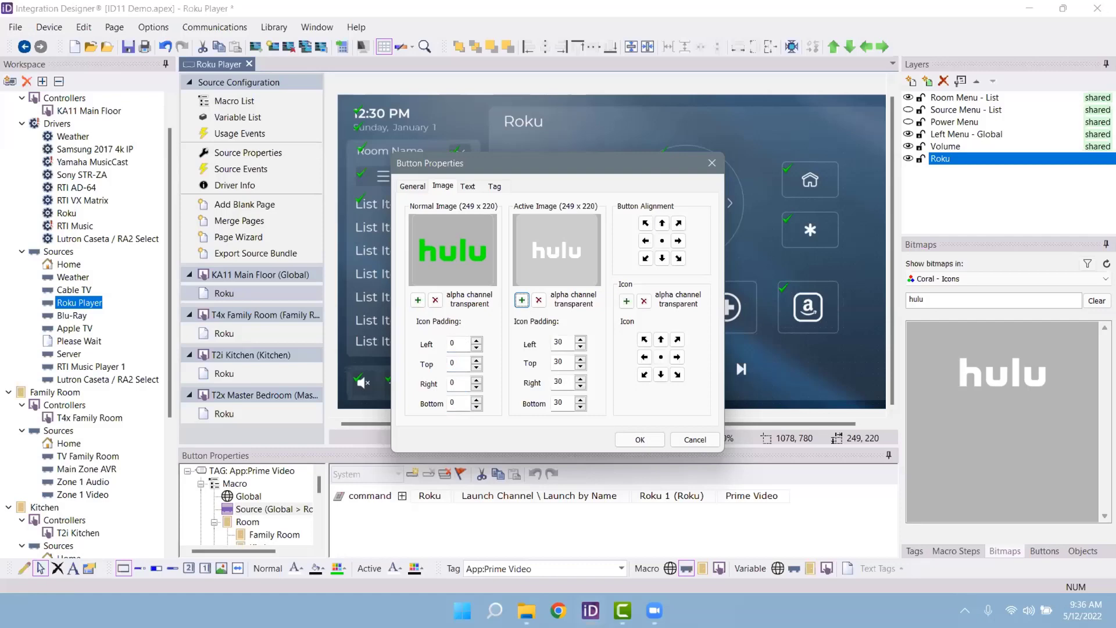
{"action": "left_click", "coordinate": [640, 440]}
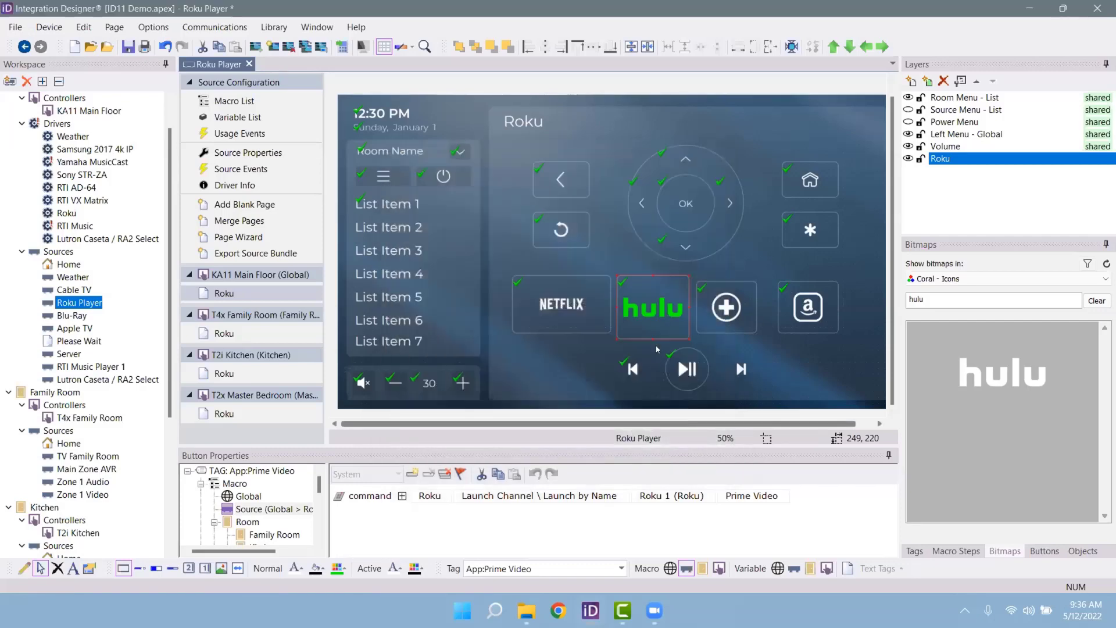
Step: Open the hulu button's text editor and close it without changes
{"action": "right_click", "coordinate": [659, 307]}
{"action": "left_click", "coordinate": [695, 334]}
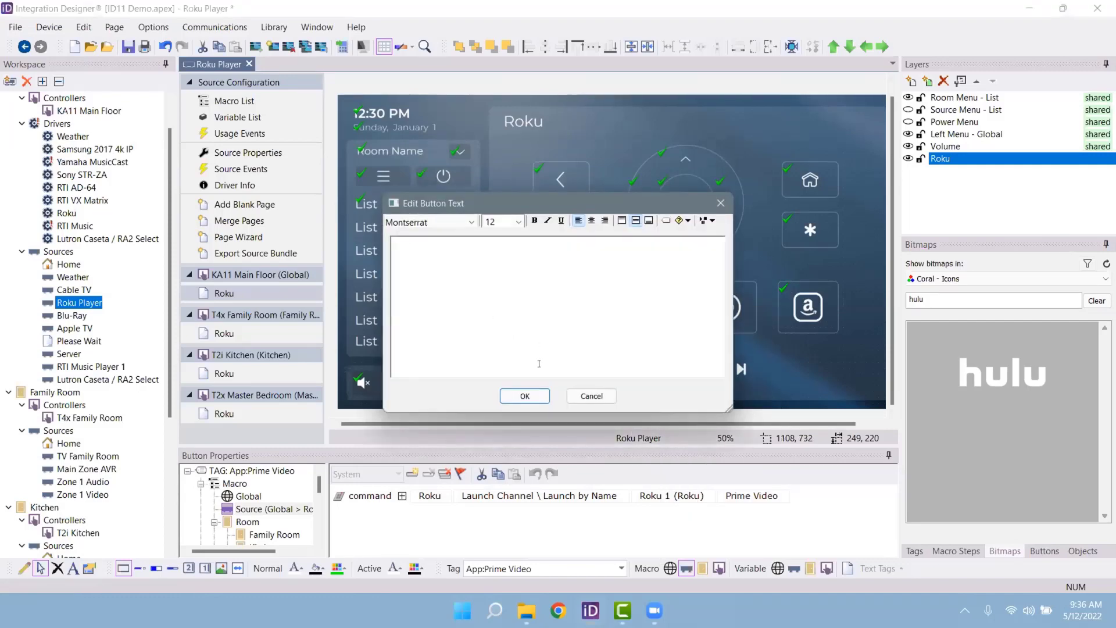
{"action": "left_click", "coordinate": [590, 397]}
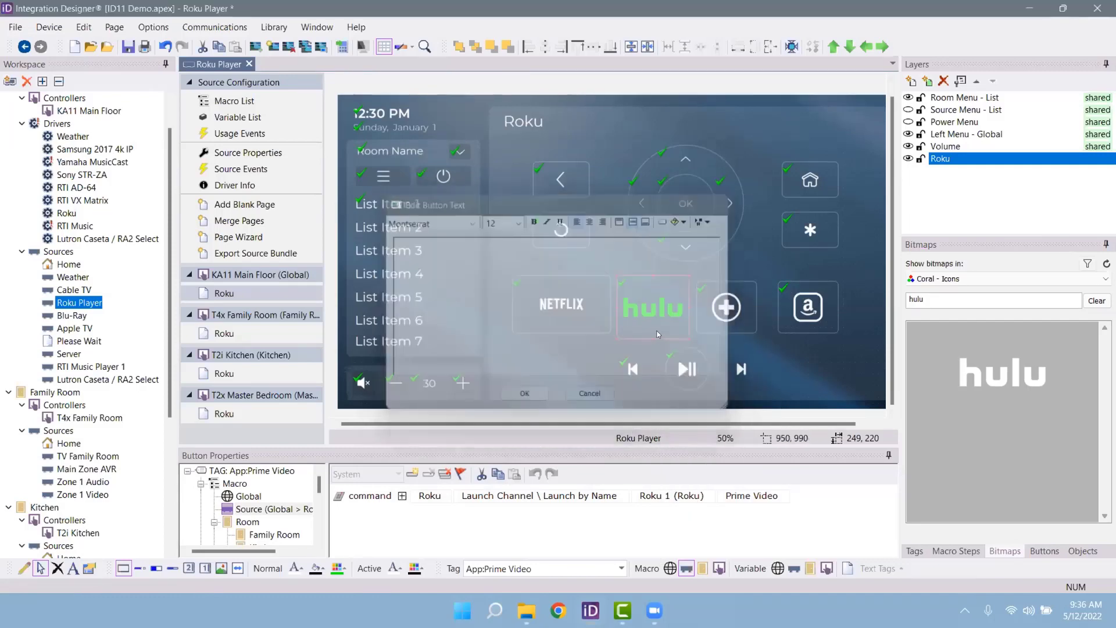
Step: Give the hulu icon 80 padding on the left, top, right and bottom
{"action": "right_click", "coordinate": [660, 333]}
{"action": "left_click", "coordinate": [689, 343]}
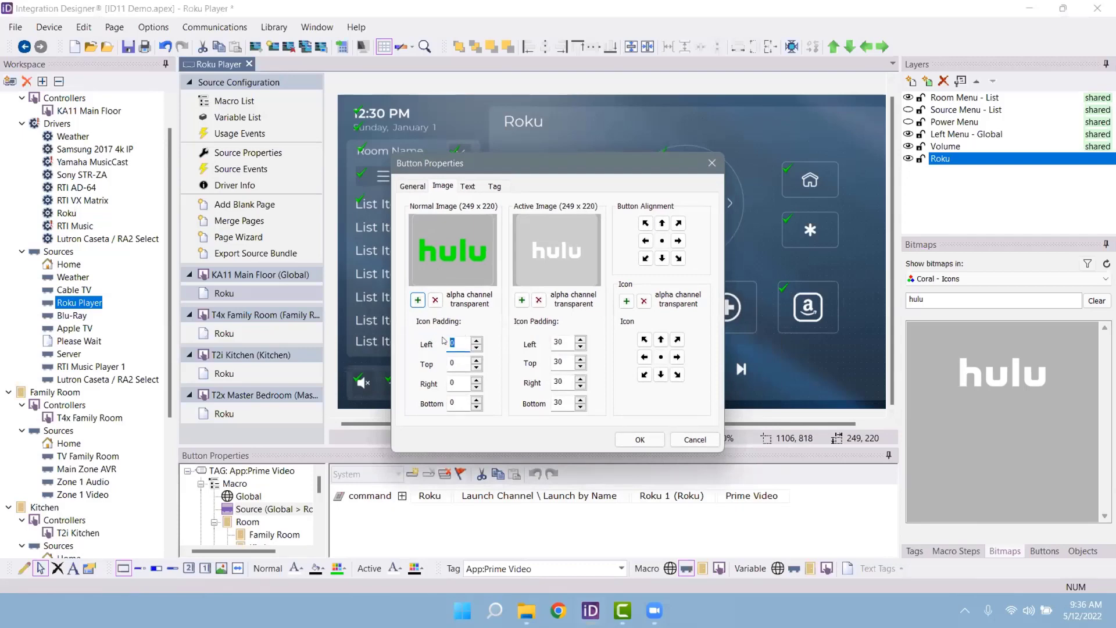
{"action": "type", "text": "80"}
{"action": "key", "text": "Tab"}
{"action": "type", "text": "80"}
{"action": "key", "text": "Tab"}
{"action": "type", "text": "80"}
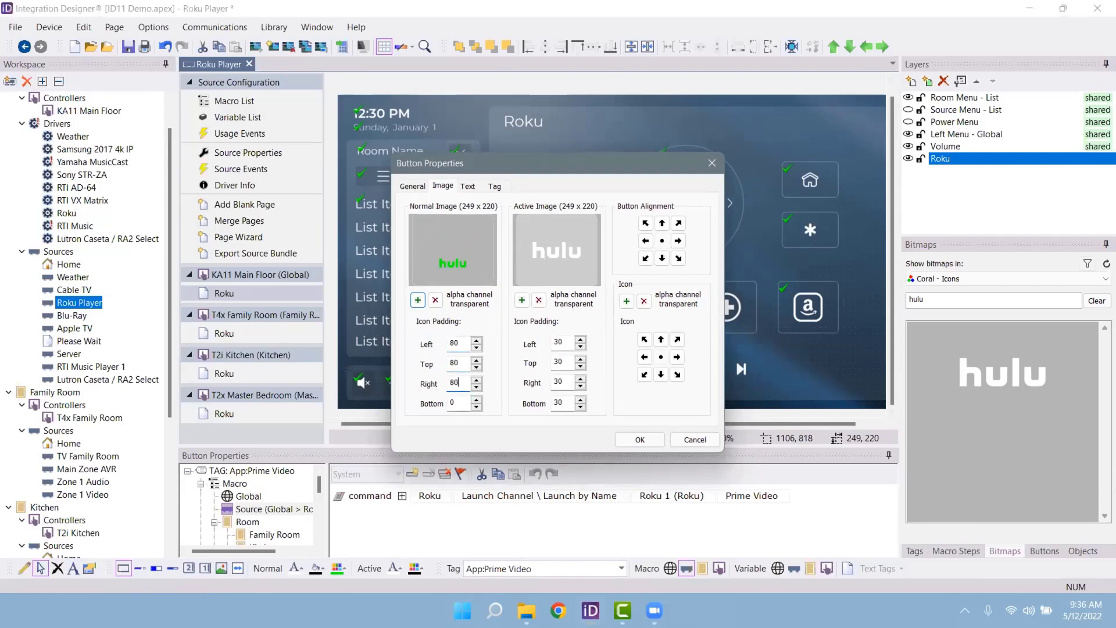
{"action": "key", "text": "Tab"}
{"action": "type", "text": "80"}
{"action": "left_click", "coordinate": [640, 439]}
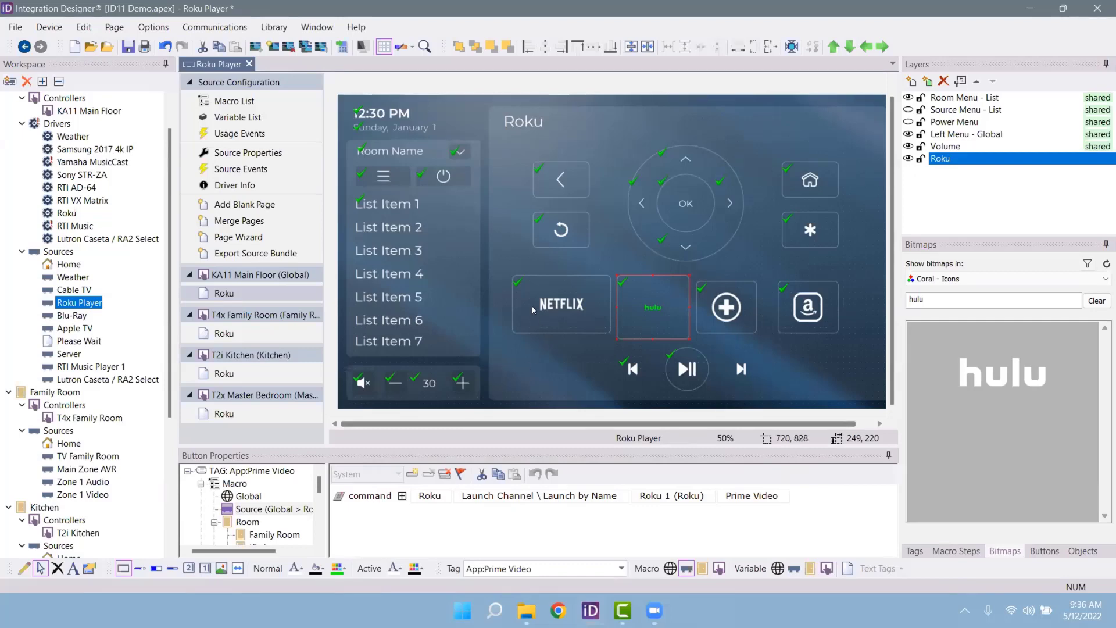
{"action": "left_click", "coordinate": [551, 124]}
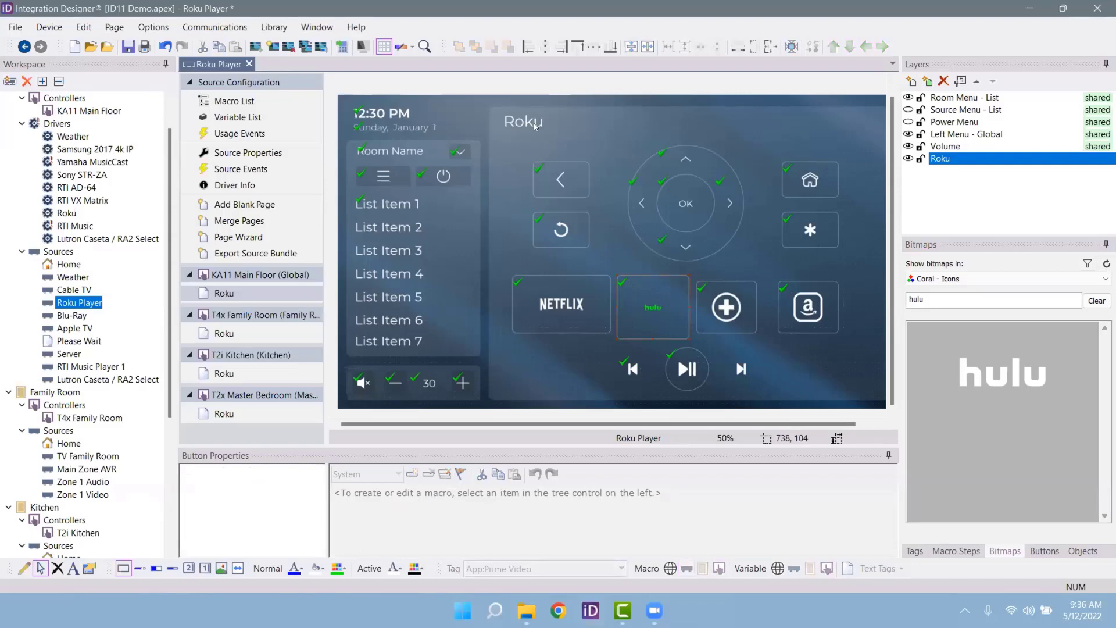
Step: Set the Roku page title text to Roboto Medium at size 24 in Edit Button Text
{"action": "right_click", "coordinate": [545, 123]}
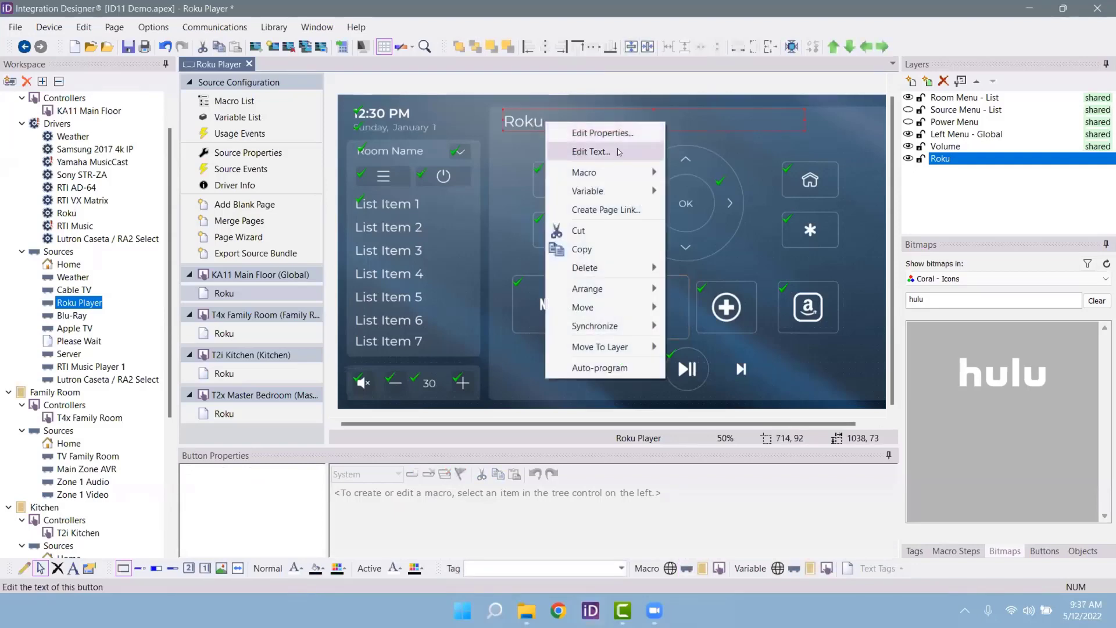
{"action": "left_click", "coordinate": [619, 152]}
{"action": "left_click", "coordinate": [471, 223]}
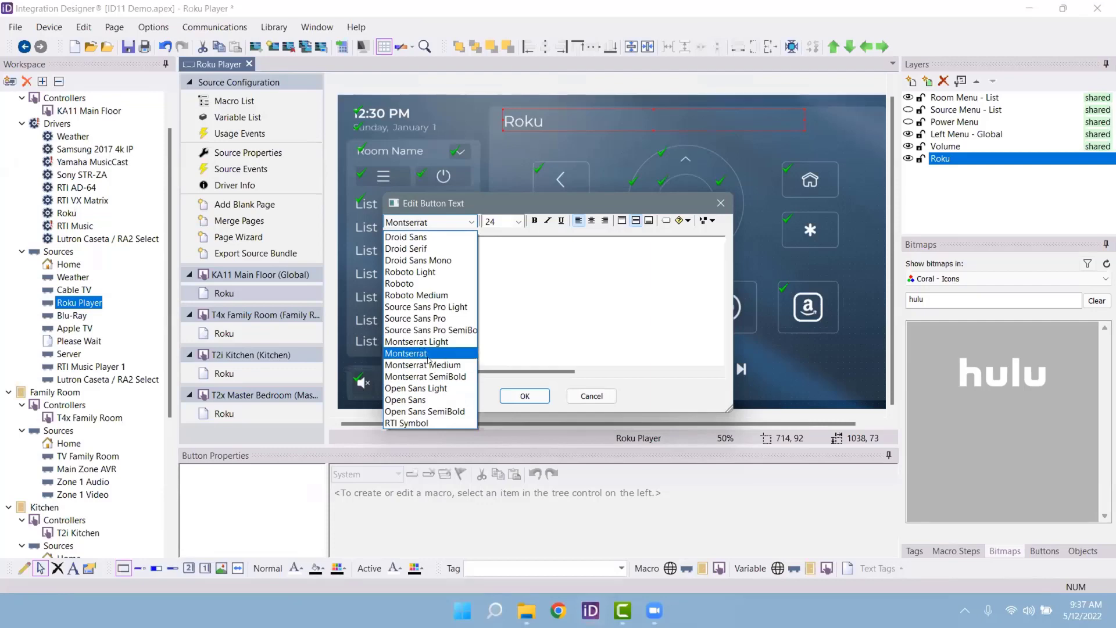
{"action": "left_click", "coordinate": [419, 296]}
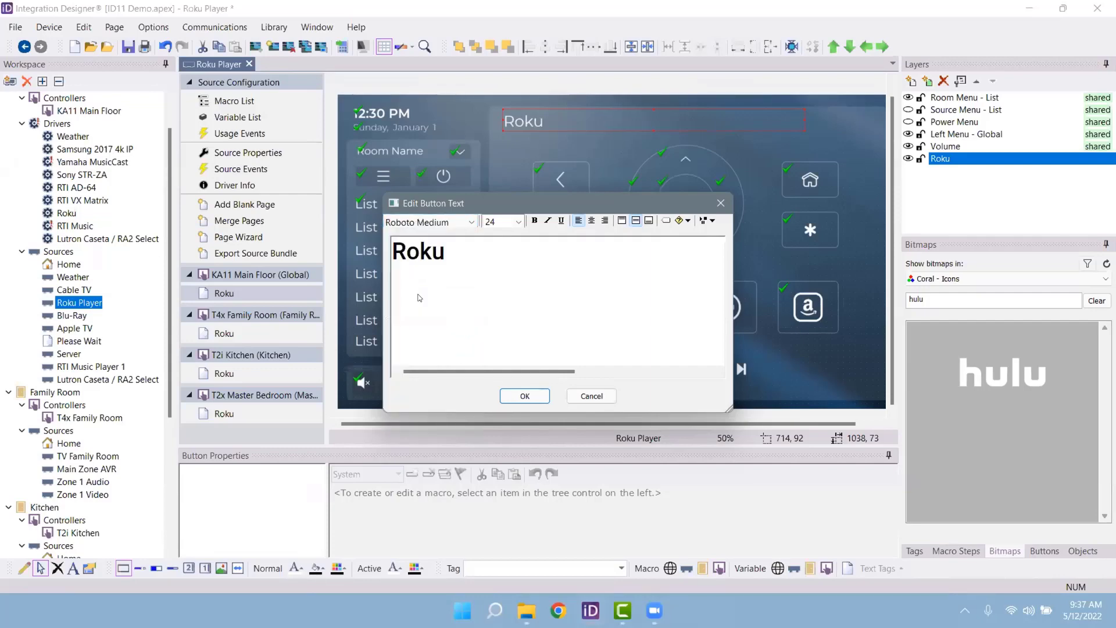
{"action": "left_click", "coordinate": [518, 222]}
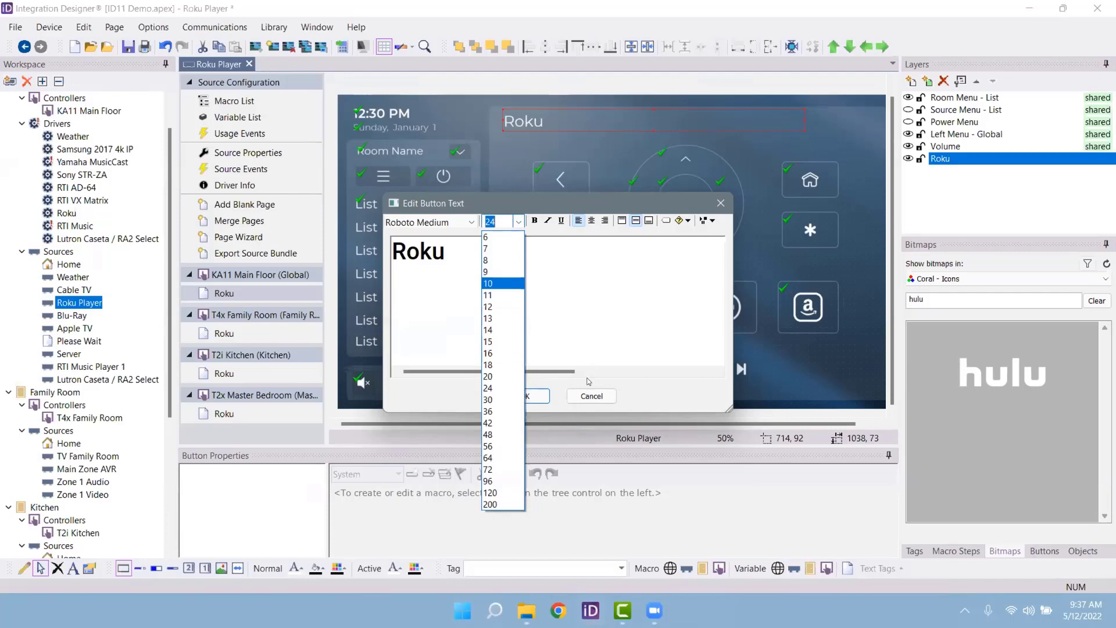
{"action": "left_click", "coordinate": [526, 398]}
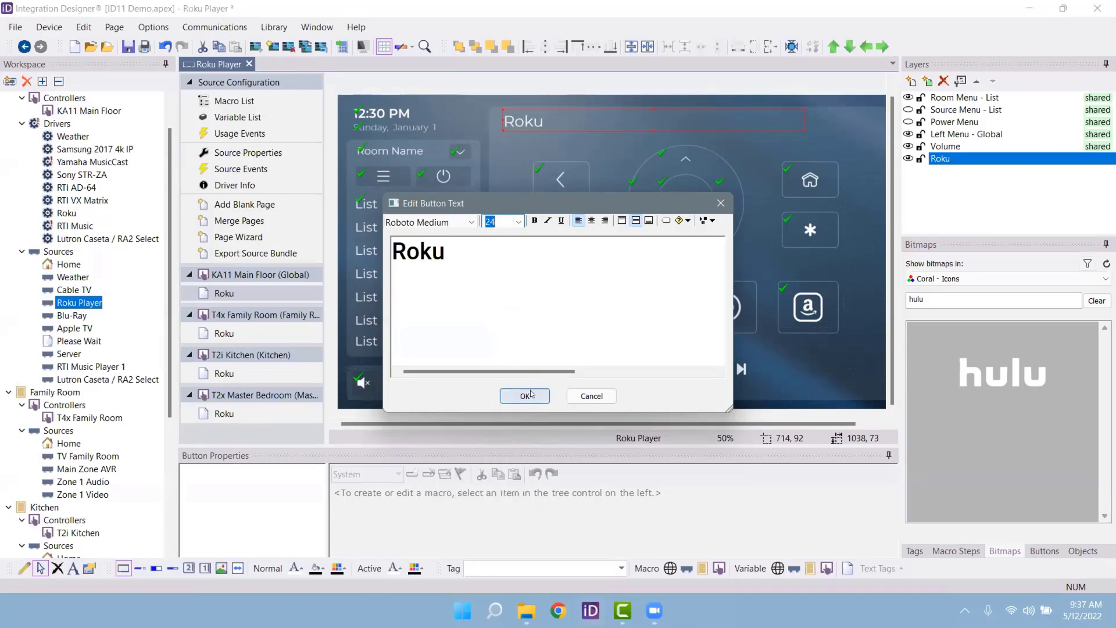
{"action": "left_click", "coordinate": [531, 393]}
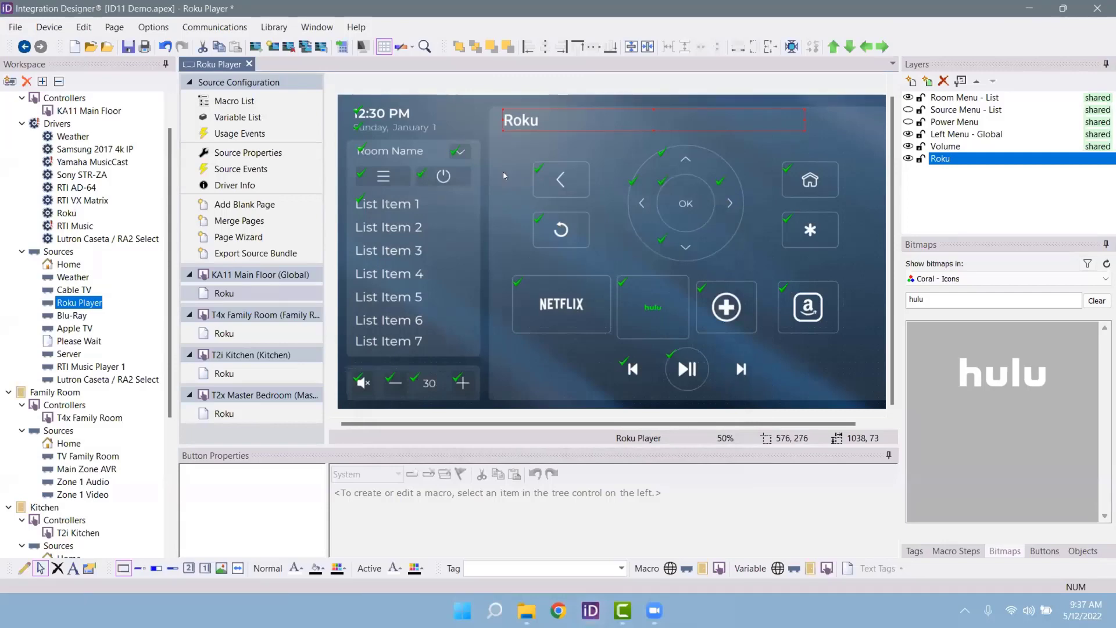
Step: Open the KA11 Main Floor pages and preview Weather through Lighting in turn
{"action": "scroll", "coordinate": [100, 129], "scroll_direction": "up", "scroll_amount": 1}
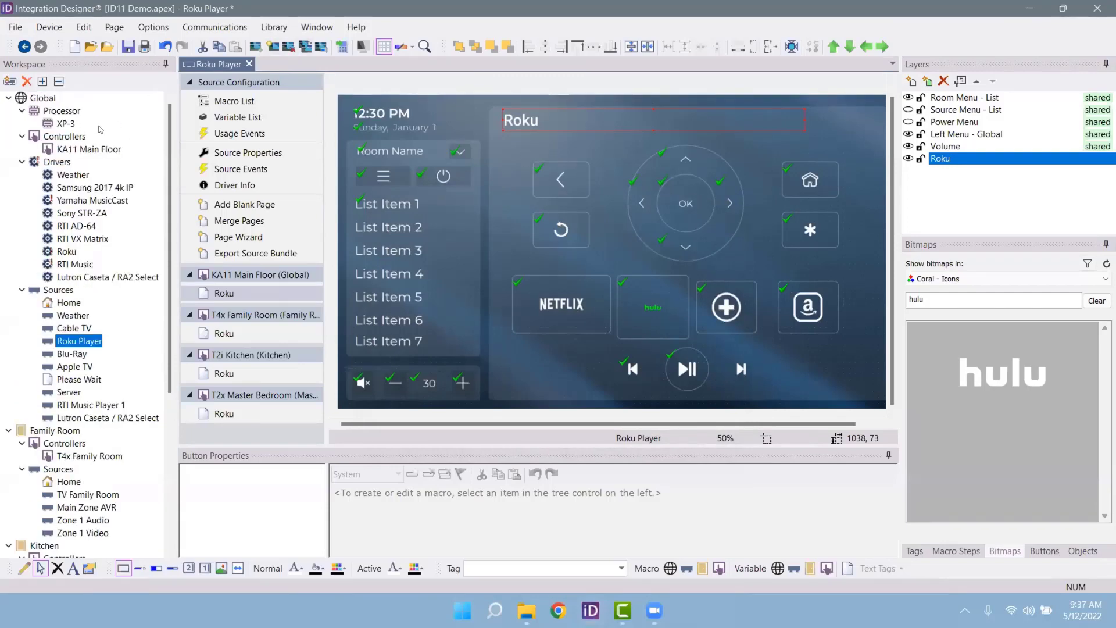
{"action": "double_click", "coordinate": [85, 151]}
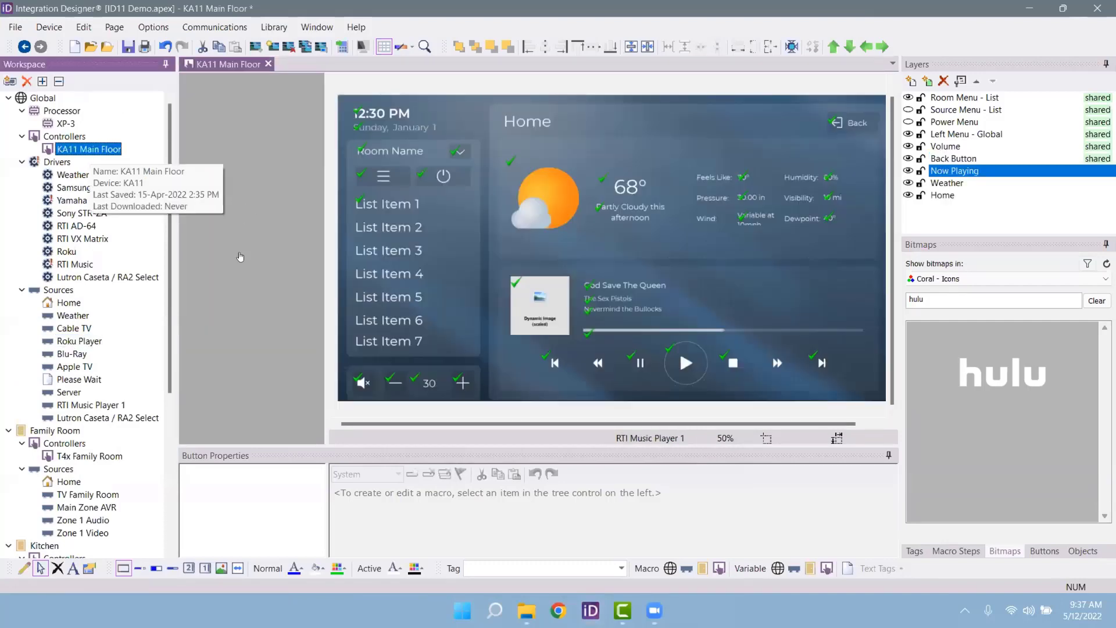
{"action": "left_click", "coordinate": [242, 225]}
{"action": "left_click", "coordinate": [232, 243]}
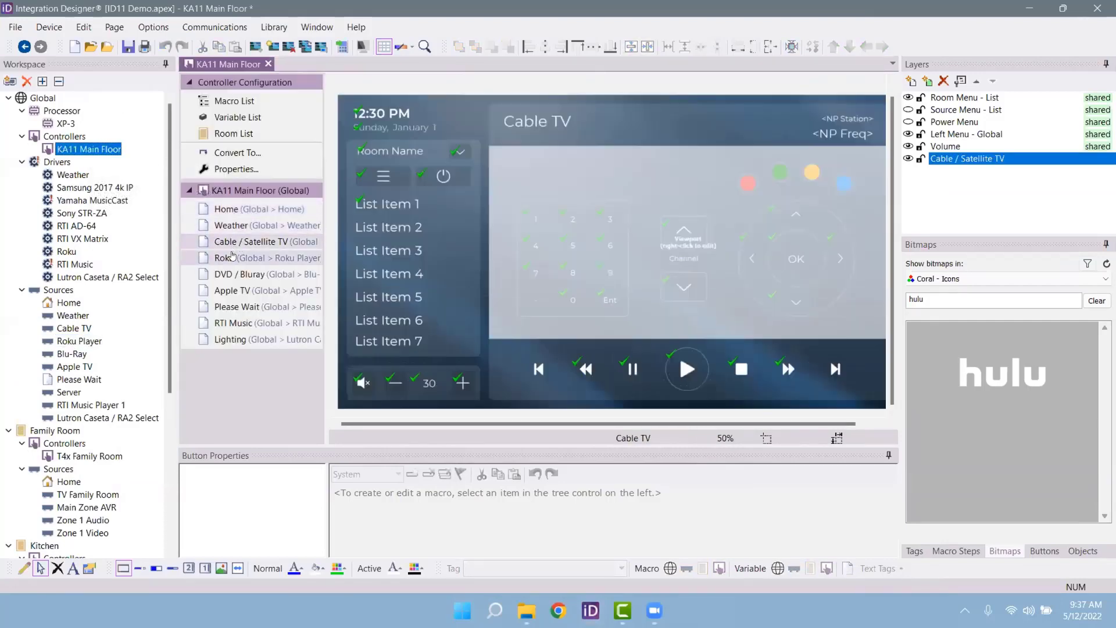
{"action": "left_click", "coordinate": [237, 261]}
{"action": "left_click", "coordinate": [239, 275]}
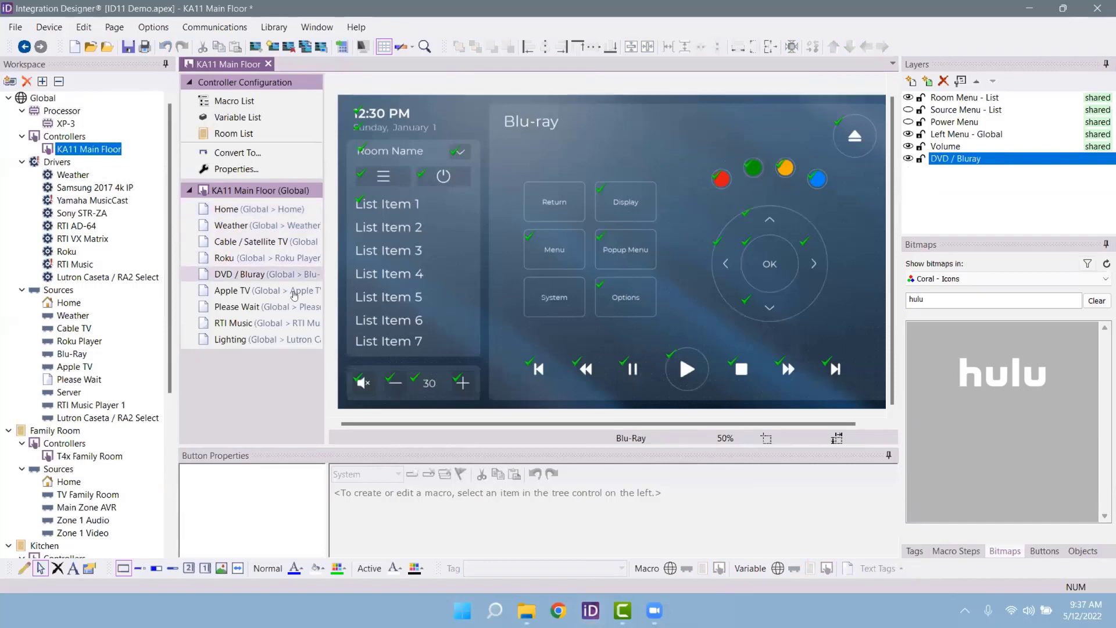
{"action": "left_click", "coordinate": [258, 289]}
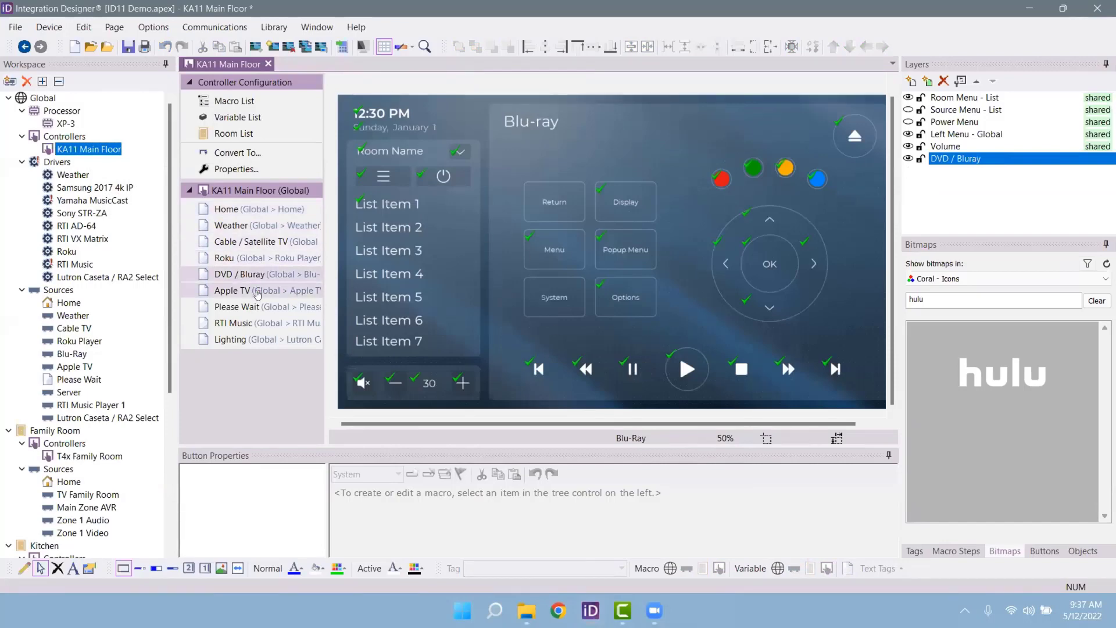
{"action": "left_click", "coordinate": [258, 305]}
{"action": "left_click", "coordinate": [256, 324]}
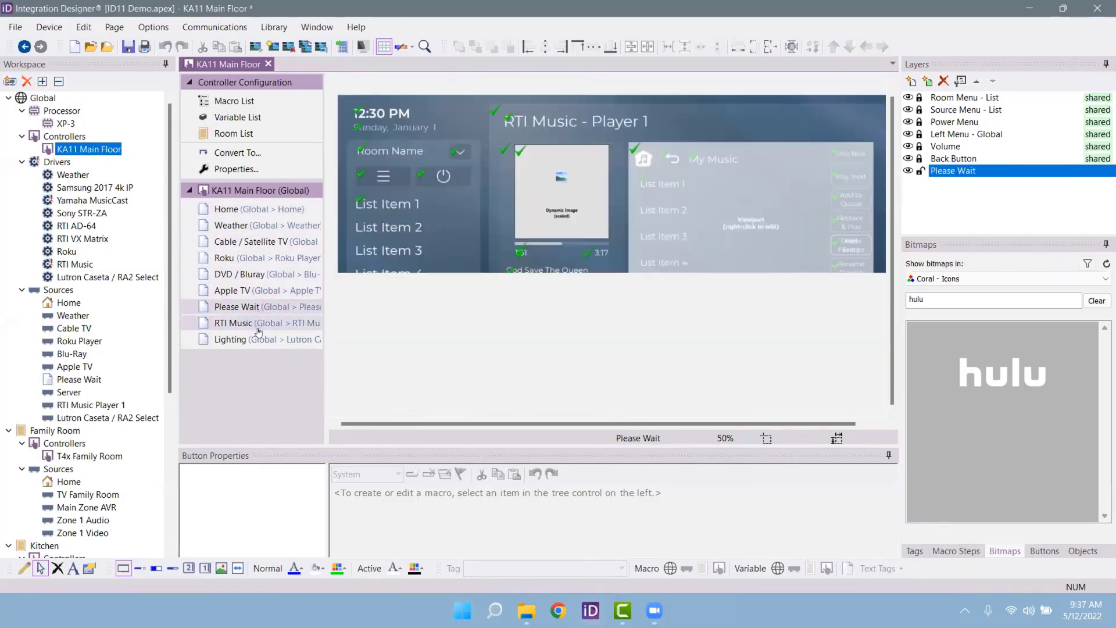
{"action": "left_click", "coordinate": [258, 339]}
Step: Select the Home page and dismiss its options menu
{"action": "left_click", "coordinate": [264, 210]}
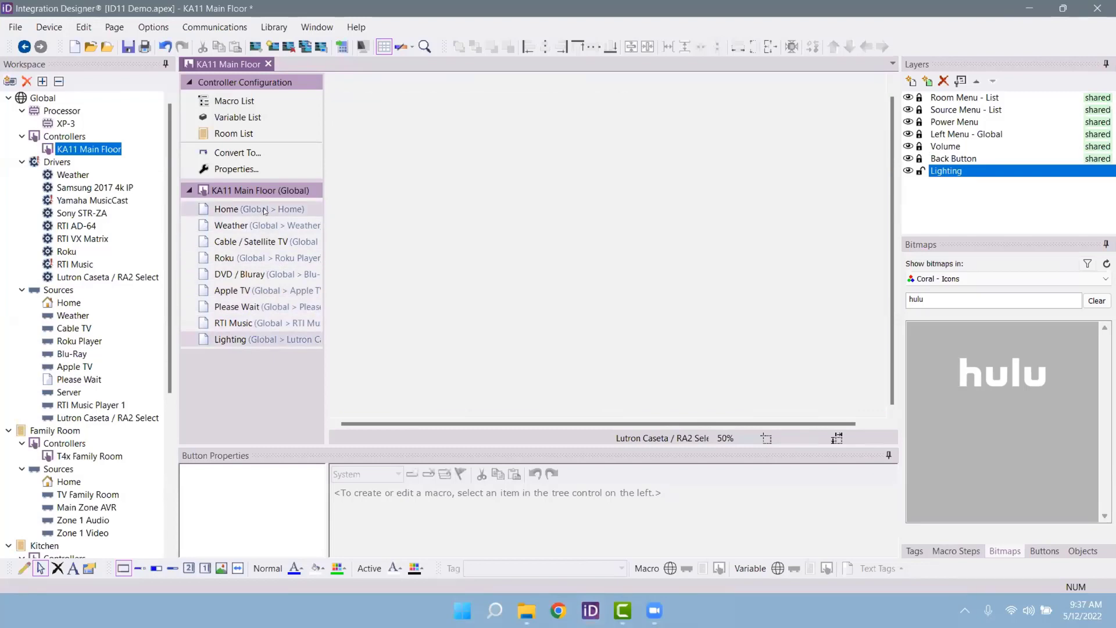
{"action": "right_click", "coordinate": [267, 210]}
{"action": "key", "text": "Escape"}
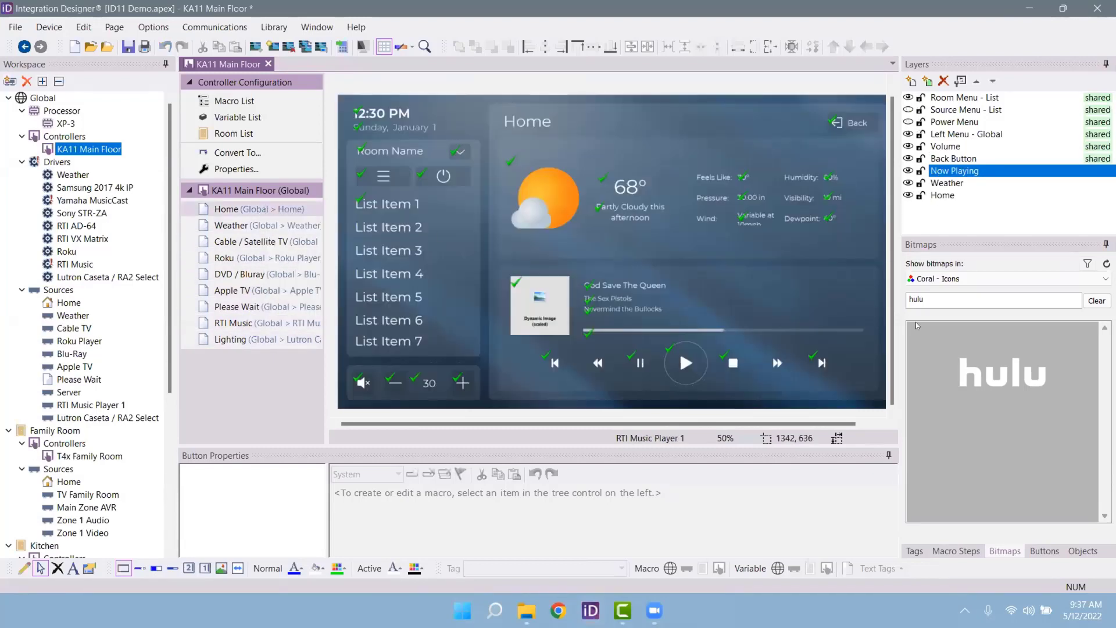
Step: Show the Coral - Backgrounds bitmaps and clear the hulu search text
{"action": "left_click", "coordinate": [977, 279]}
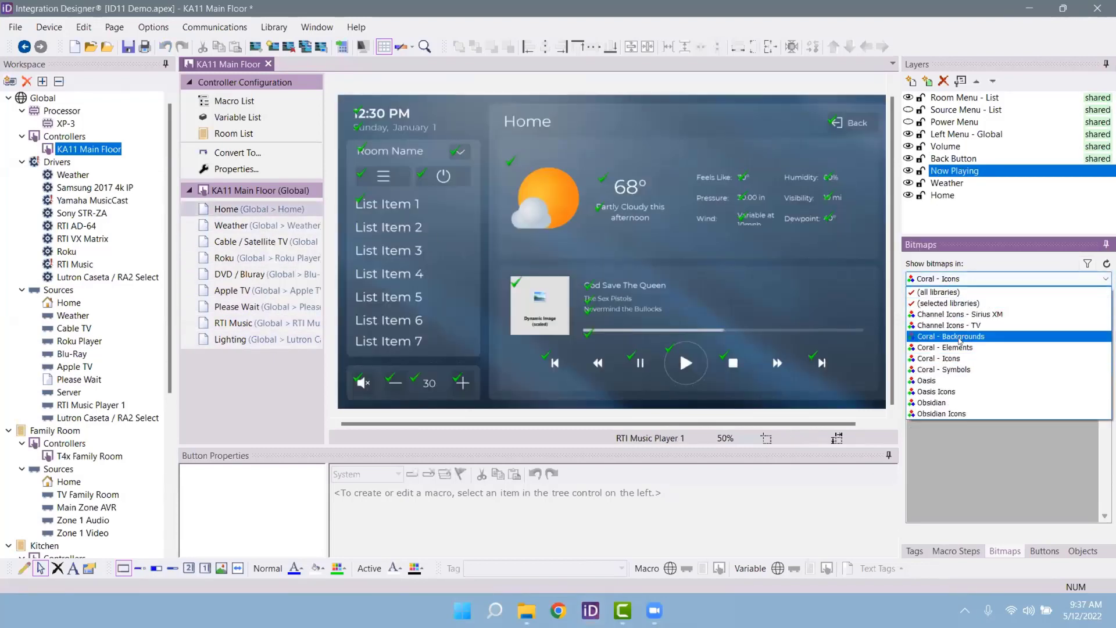
{"action": "left_click", "coordinate": [962, 322]}
{"action": "key", "text": "BackSpace"}
{"action": "key", "text": "BackSpace"}
{"action": "key", "text": "BackSpace"}
{"action": "key", "text": "BackSpace"}
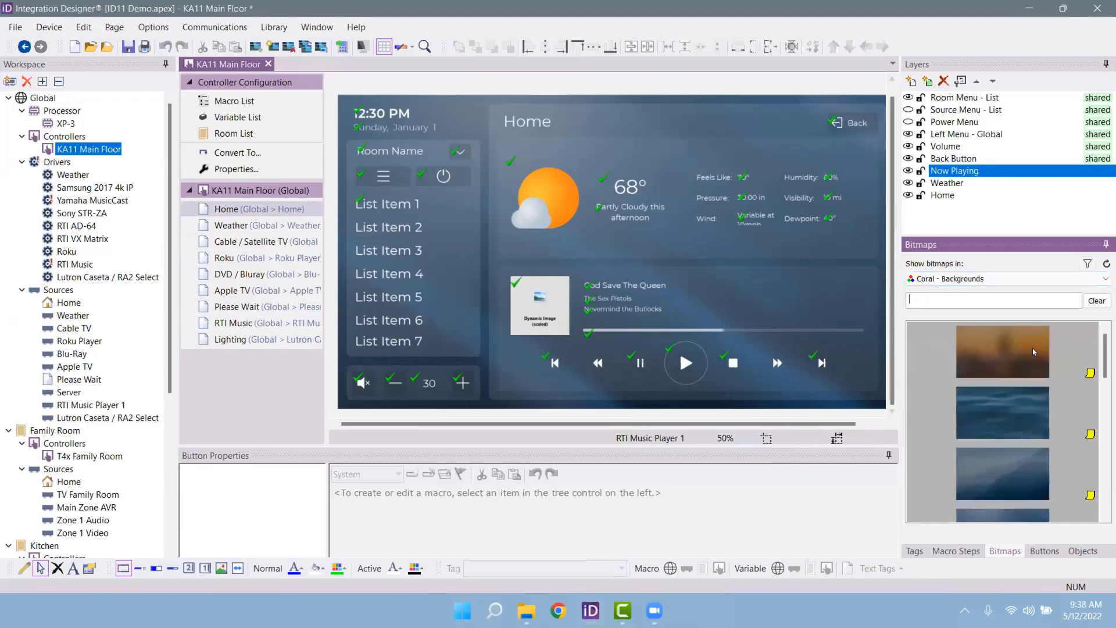
{"action": "scroll", "coordinate": [1052, 399], "scroll_direction": "down", "scroll_amount": 5}
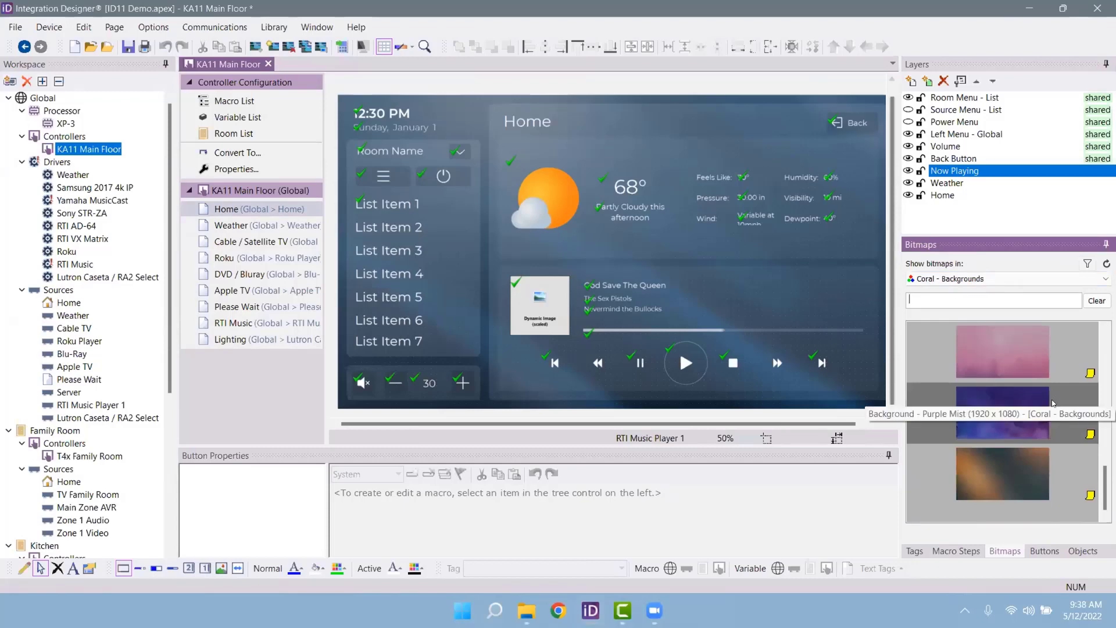
{"action": "left_click", "coordinate": [1088, 264]}
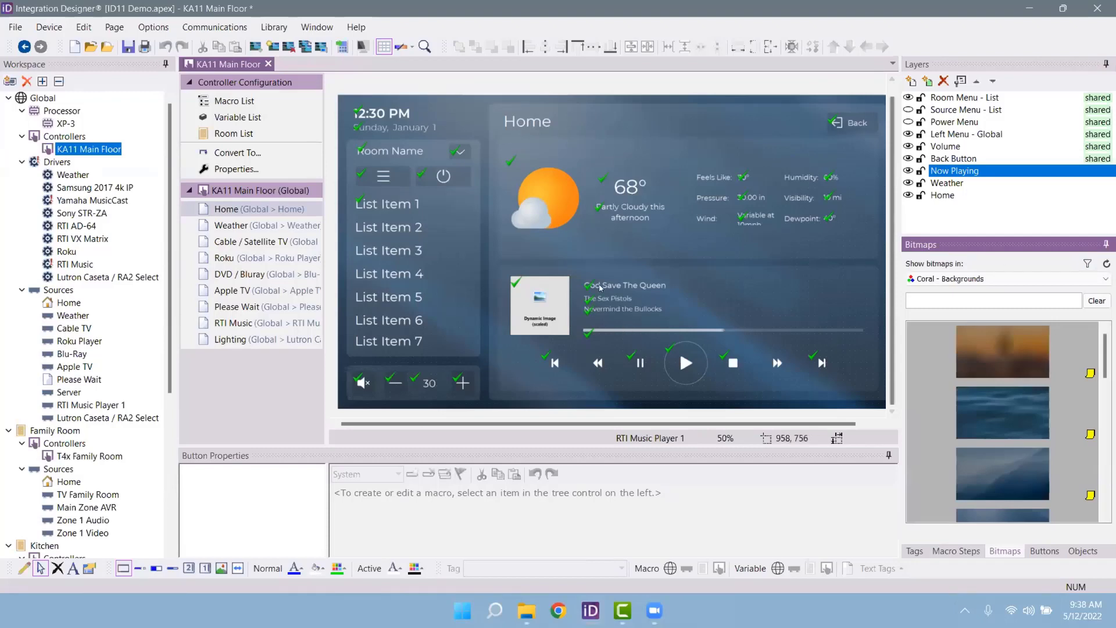
{"action": "left_click", "coordinate": [1085, 265]}
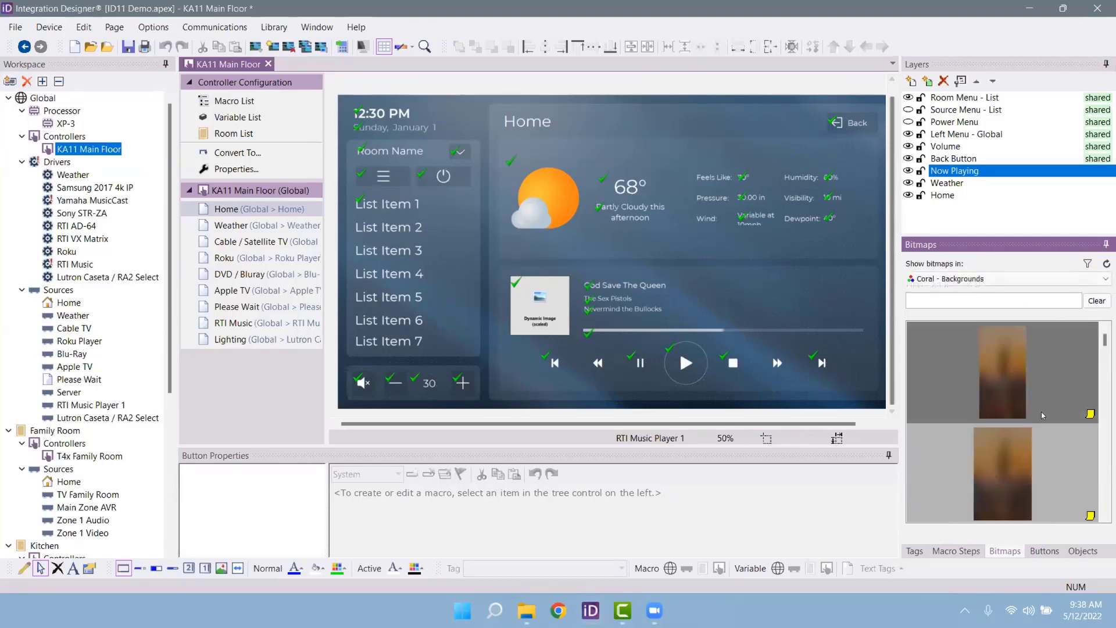
Step: Drag the orange Coral Background - Autumn image onto the Home page canvas
{"action": "scroll", "coordinate": [1047, 402], "scroll_direction": "down", "scroll_amount": 2}
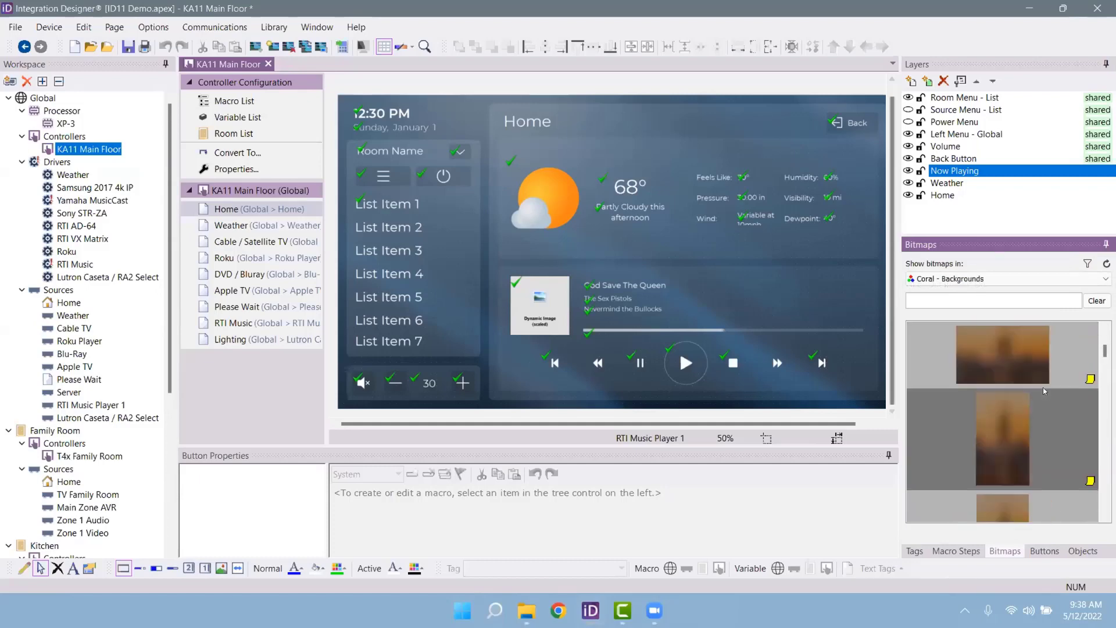
{"action": "scroll", "coordinate": [1038, 389], "scroll_direction": "down", "scroll_amount": 3}
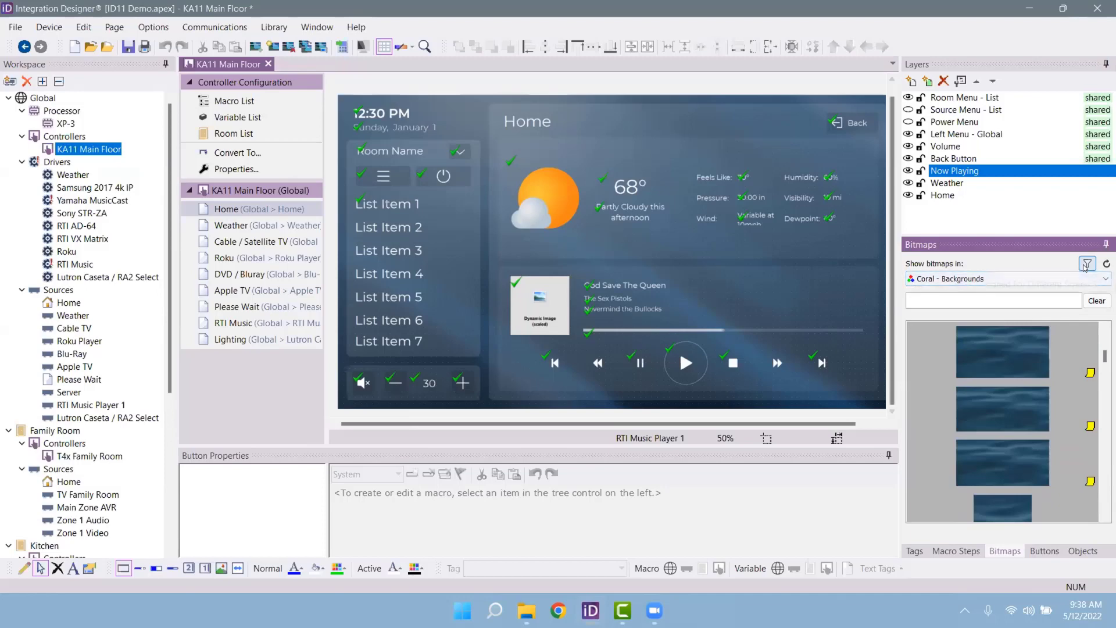
{"action": "left_click_drag", "start_coordinate": [1006, 354], "coordinate": [944, 353]}
{"action": "scroll", "coordinate": [1010, 373], "scroll_direction": "down", "scroll_amount": 5}
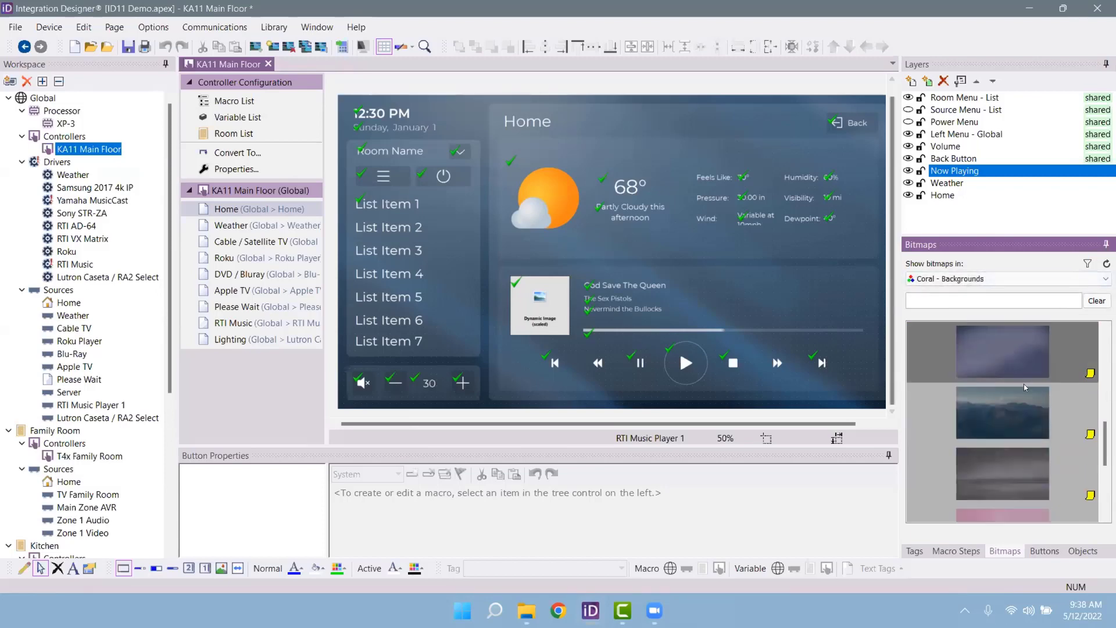
{"action": "scroll", "coordinate": [1020, 385], "scroll_direction": "up", "scroll_amount": 4}
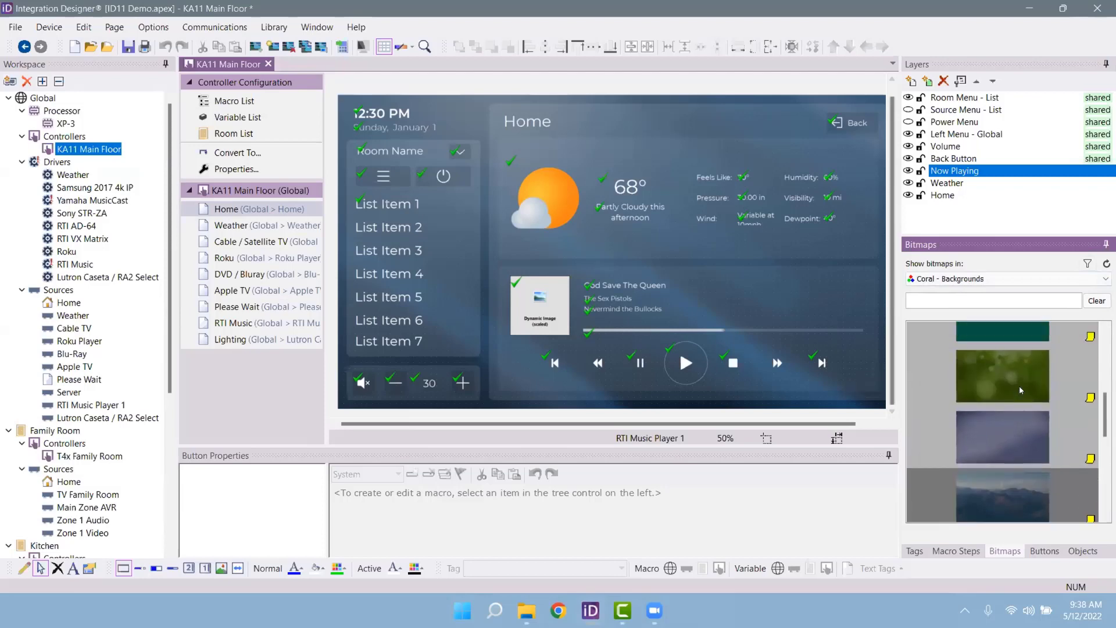
{"action": "scroll", "coordinate": [989, 474], "scroll_direction": "up", "scroll_amount": 2}
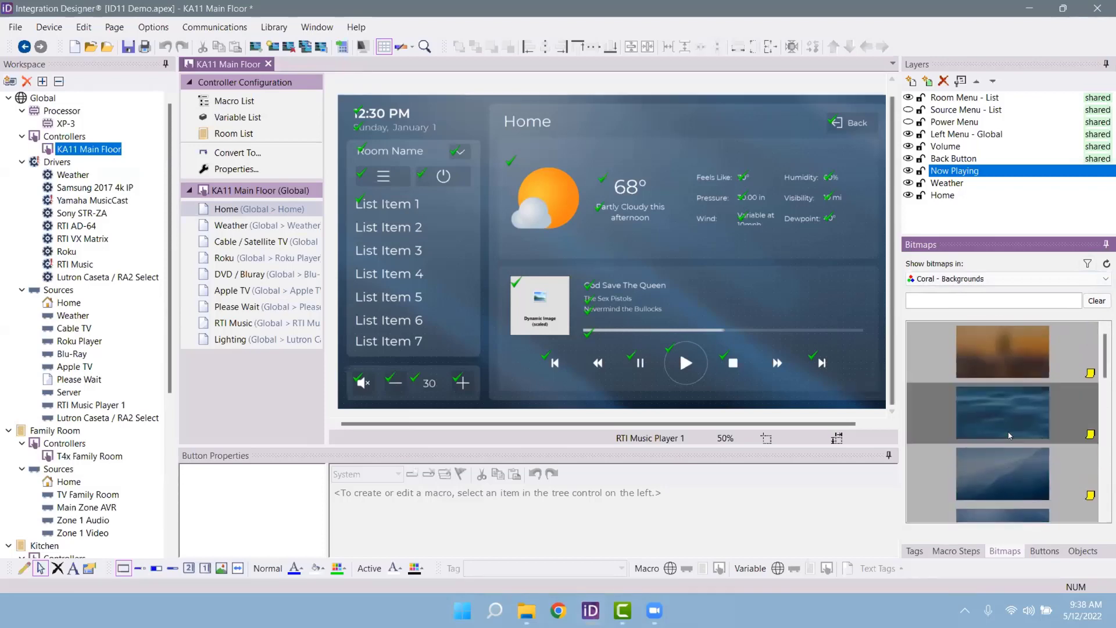
{"action": "left_click_drag", "start_coordinate": [1012, 361], "coordinate": [726, 321]}
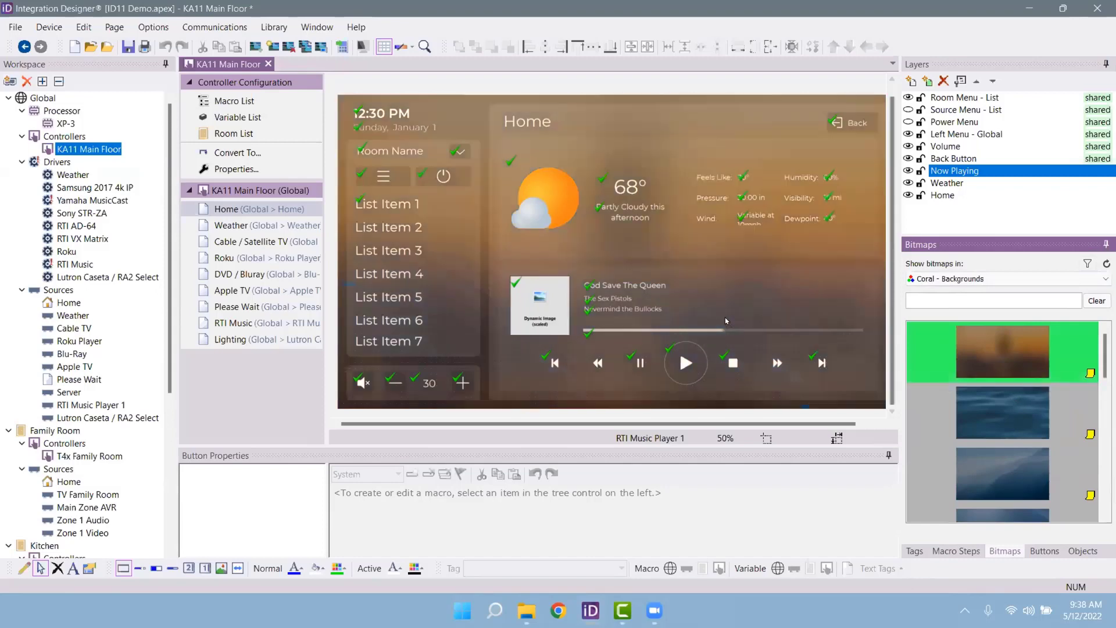
Step: Turn on Use Custom Background in the DVD / Bluray page's Page Properties
{"action": "left_click", "coordinate": [230, 225]}
{"action": "left_click", "coordinate": [231, 241]}
{"action": "left_click", "coordinate": [230, 276]}
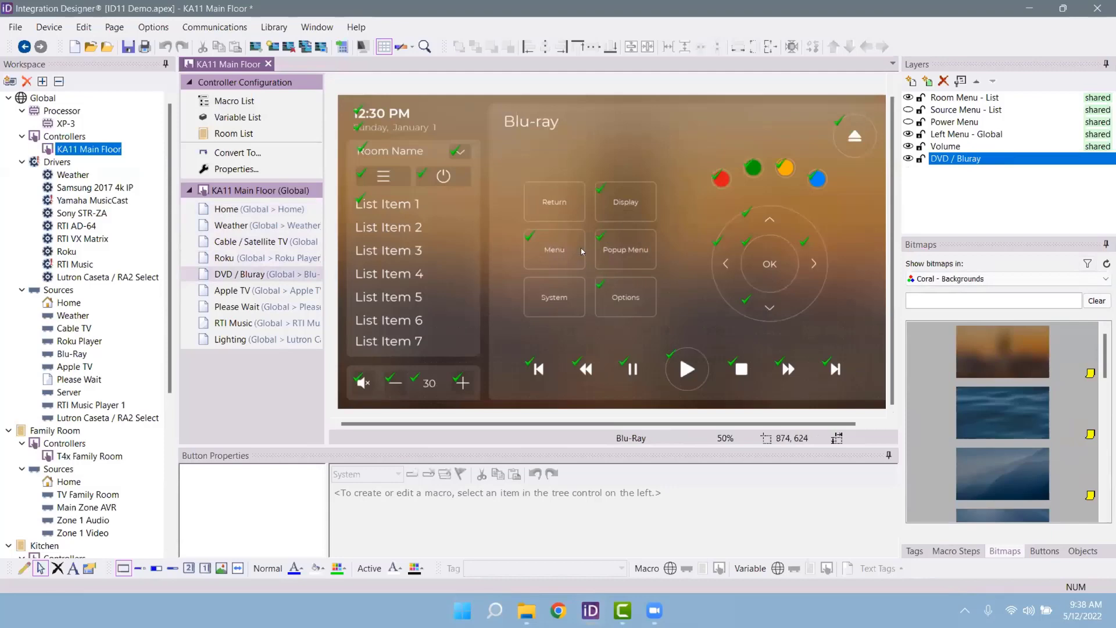
{"action": "right_click", "coordinate": [476, 122]}
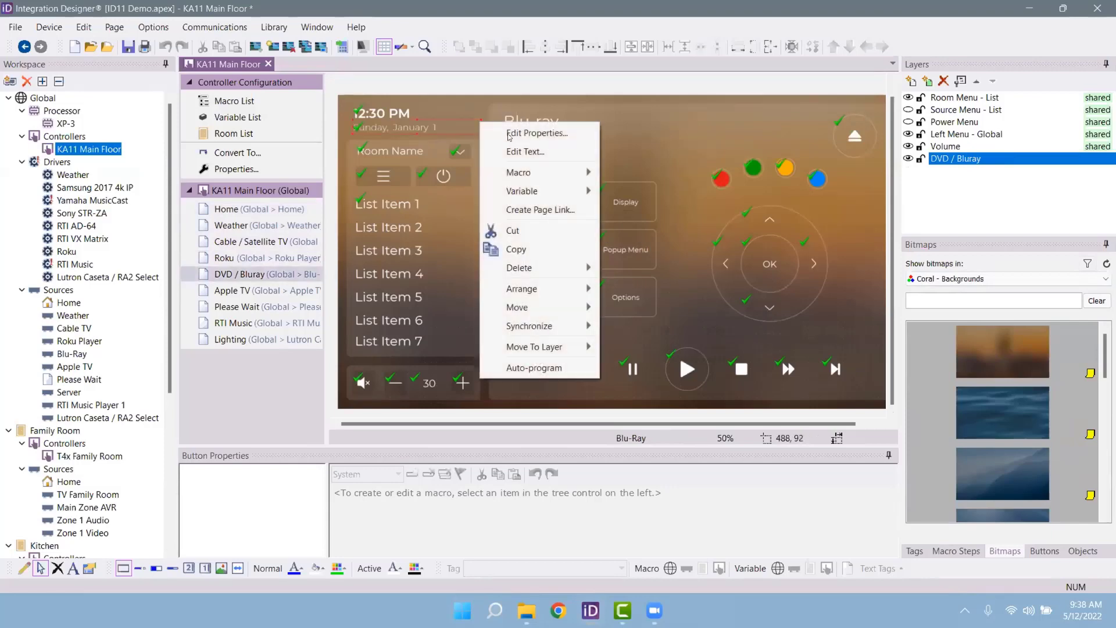
{"action": "key", "text": "Escape"}
{"action": "right_click", "coordinate": [470, 107]}
{"action": "left_click", "coordinate": [514, 138]}
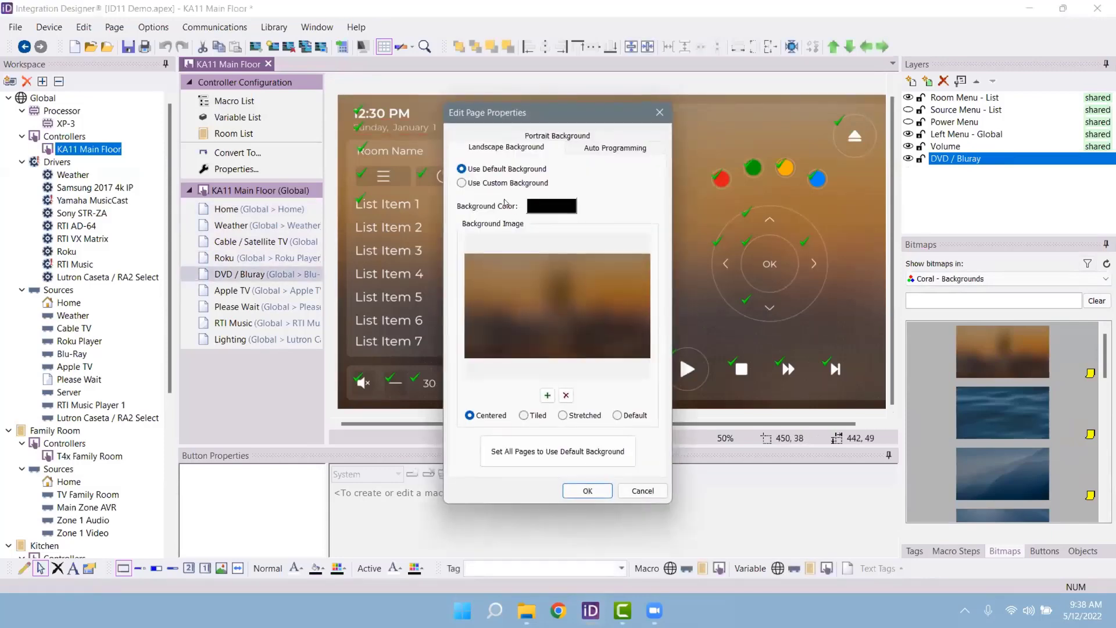
{"action": "left_click", "coordinate": [462, 183]}
{"action": "left_click", "coordinate": [587, 490]}
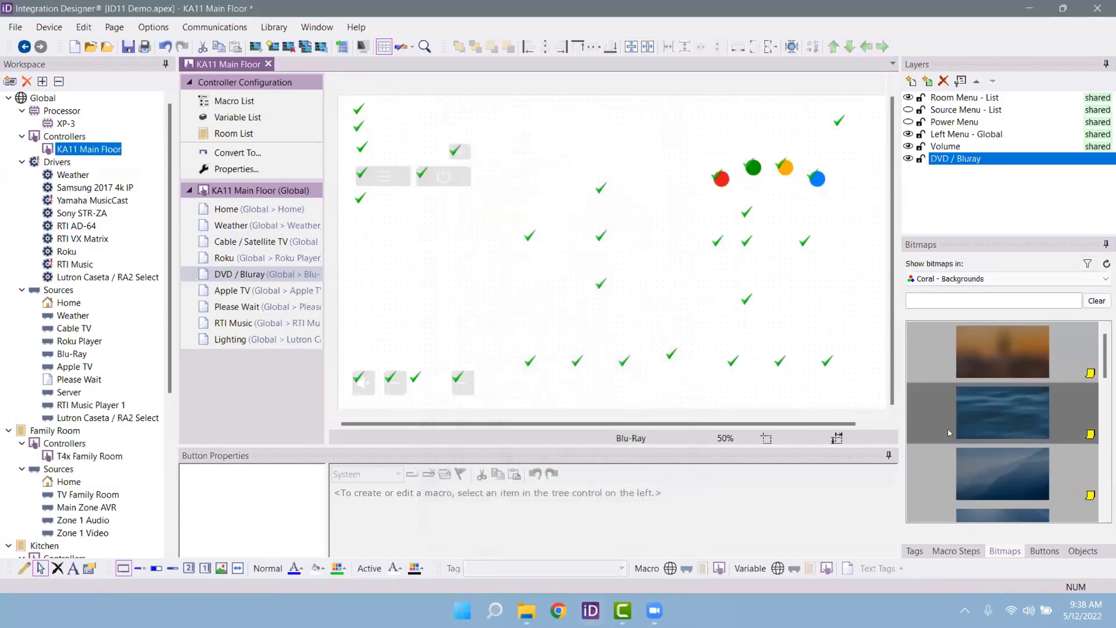
Step: Drag the blue water bitmap onto the Blu-ray page, then check the other pages
{"action": "left_click_drag", "start_coordinate": [948, 428], "coordinate": [665, 387]}
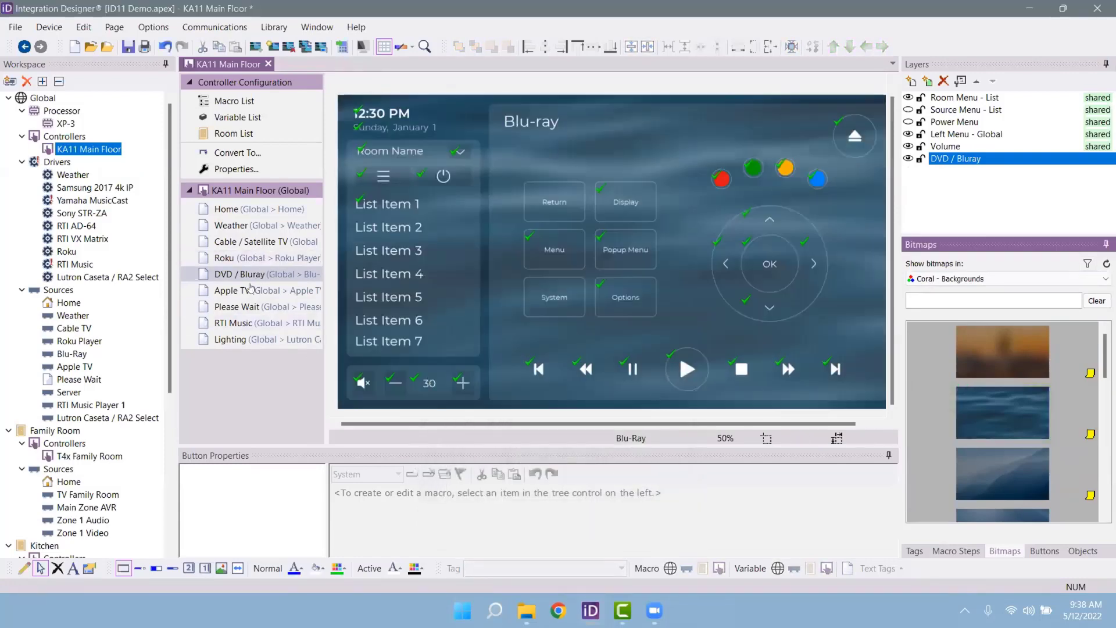
{"action": "left_click", "coordinate": [250, 290]}
{"action": "left_click", "coordinate": [249, 309]}
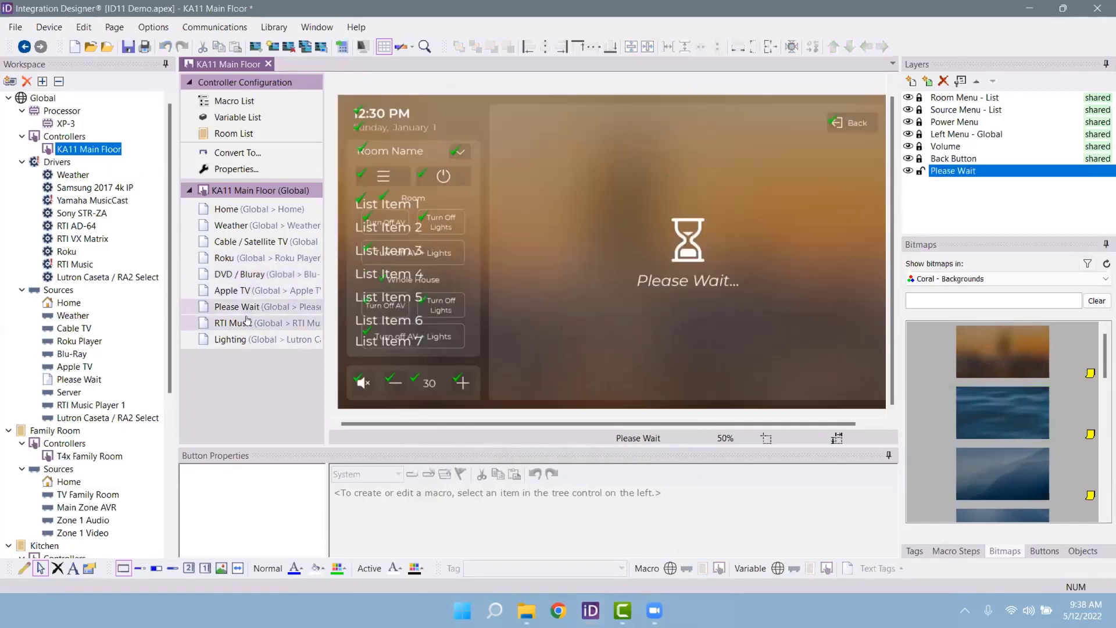
{"action": "left_click", "coordinate": [250, 258]}
{"action": "left_click", "coordinate": [249, 277]}
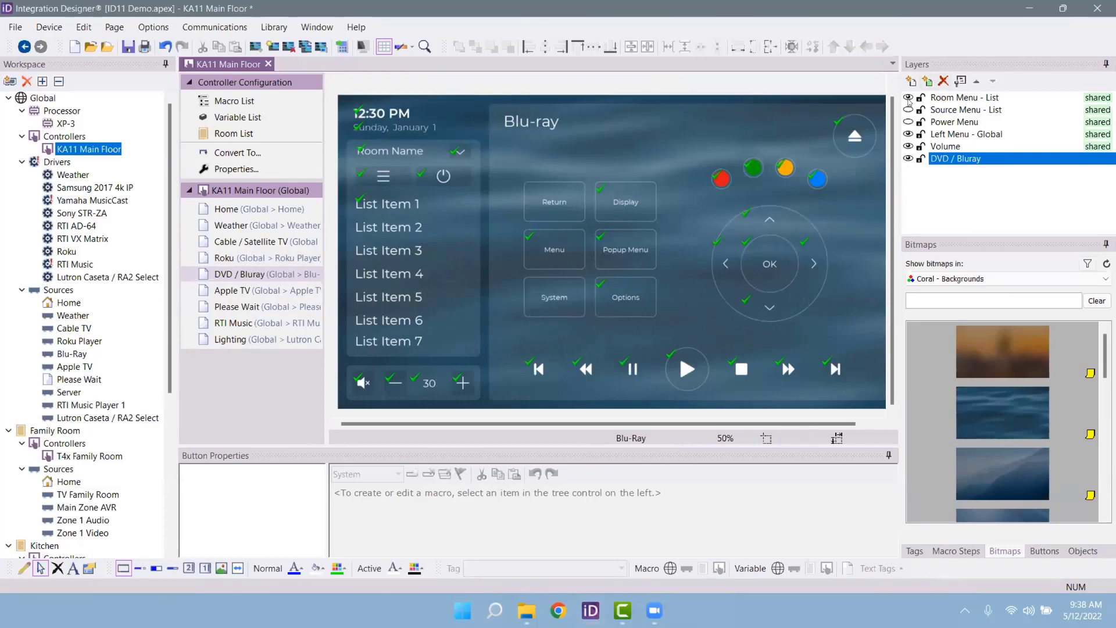
Step: Hide the Room Menu - List layer, then step through pages from Home and Weather
{"action": "left_click", "coordinate": [908, 98]}
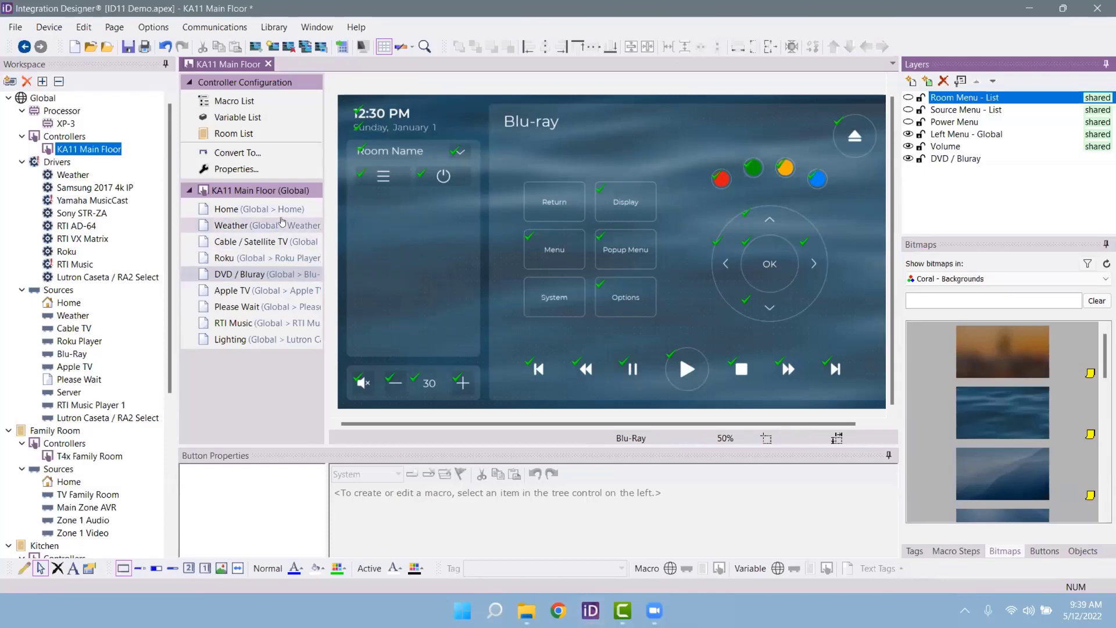
{"action": "left_click", "coordinate": [287, 210]}
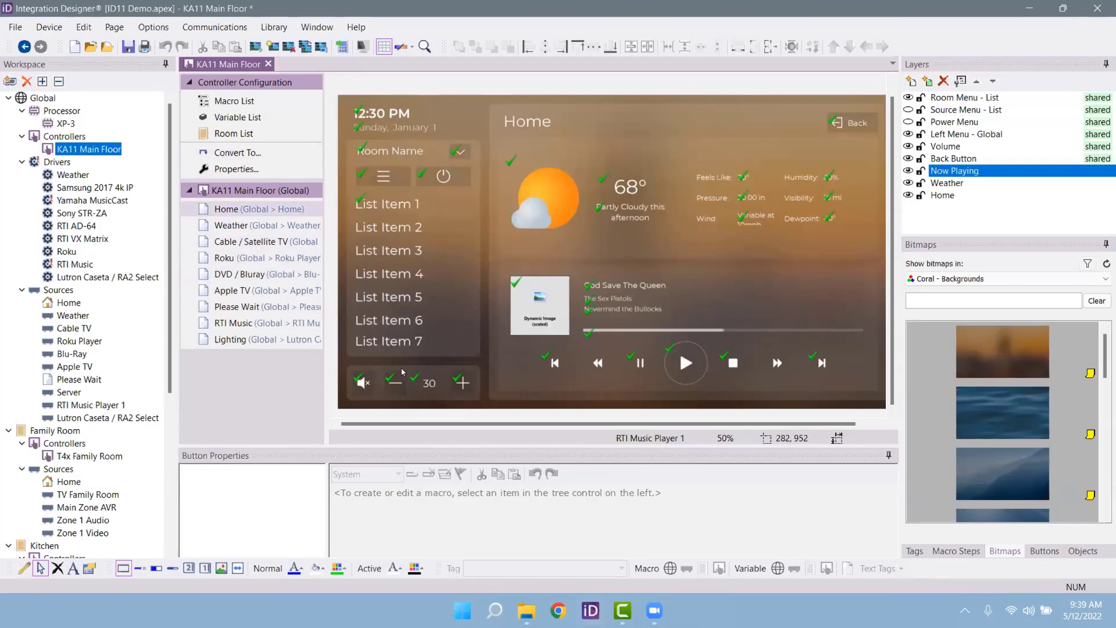
{"action": "left_click", "coordinate": [260, 225]}
{"action": "key", "text": "Down"}
{"action": "key", "text": "Down"}
{"action": "key", "text": "Down"}
{"action": "key", "text": "Down"}
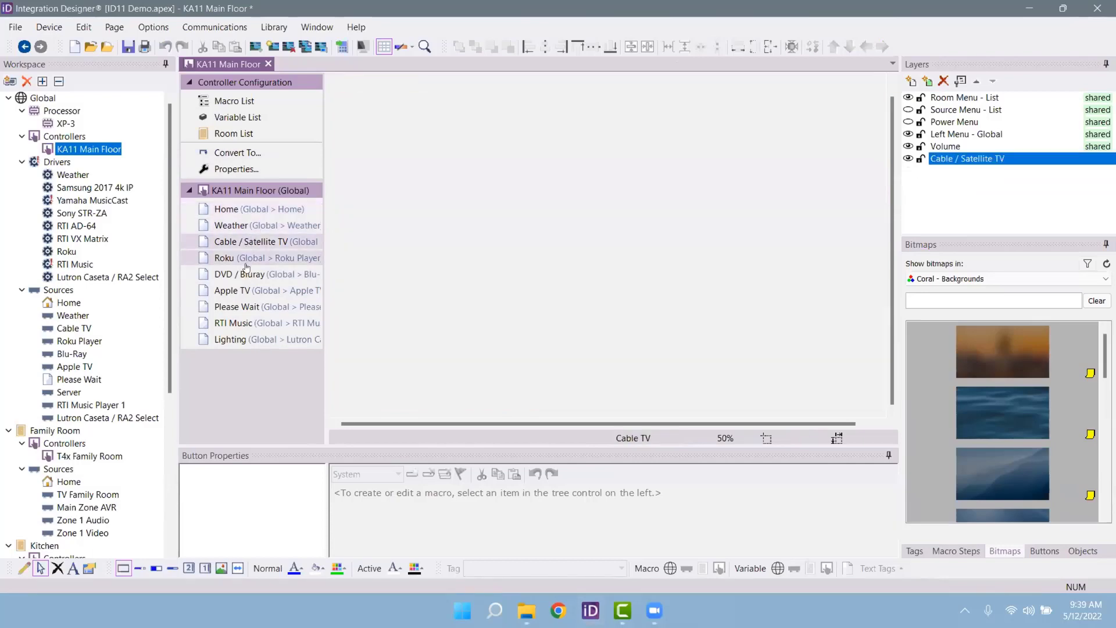
{"action": "key", "text": "Up"}
{"action": "key", "text": "Up"}
{"action": "key", "text": "Up"}
{"action": "key", "text": "Up"}
{"action": "key", "text": "Up"}
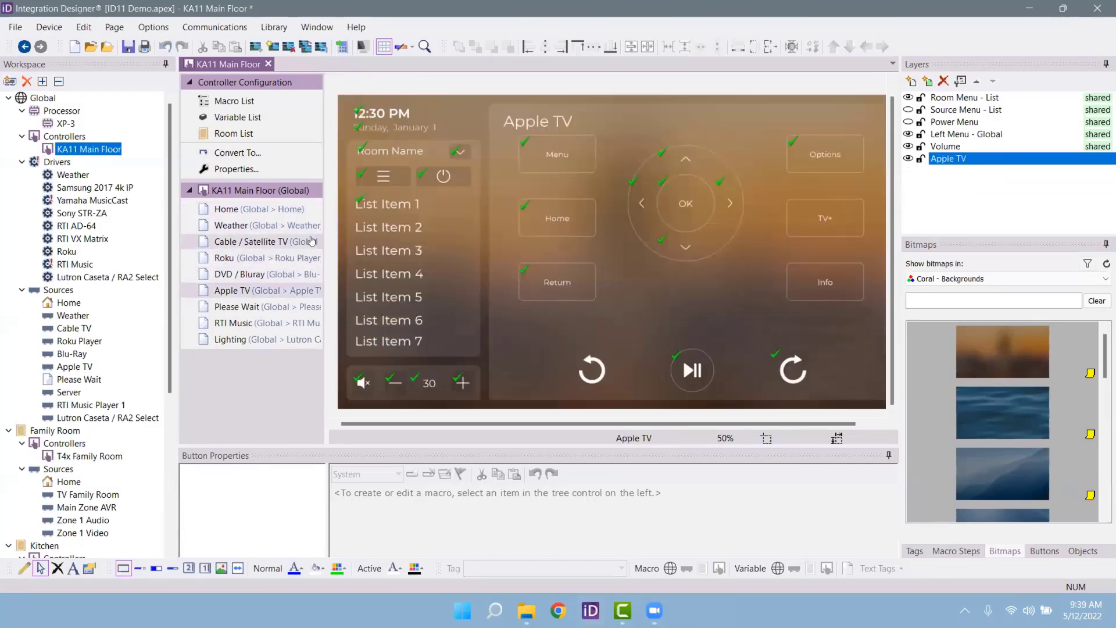
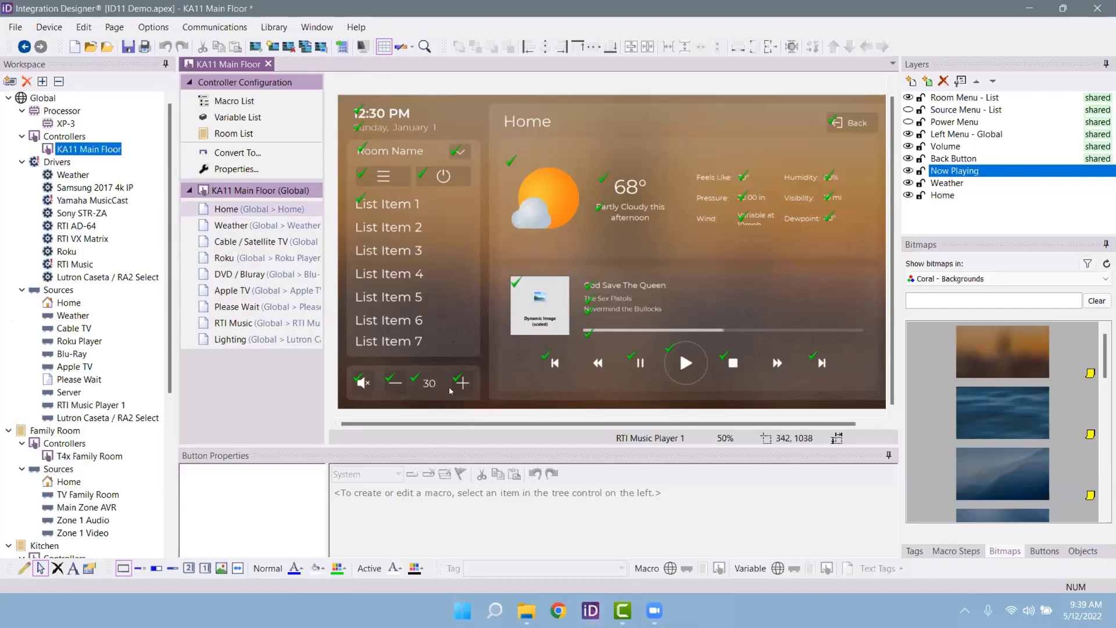
Step: Unlock the Volume layer and select its Volume Up button on the Home page canvas
{"action": "left_click", "coordinate": [910, 148]}
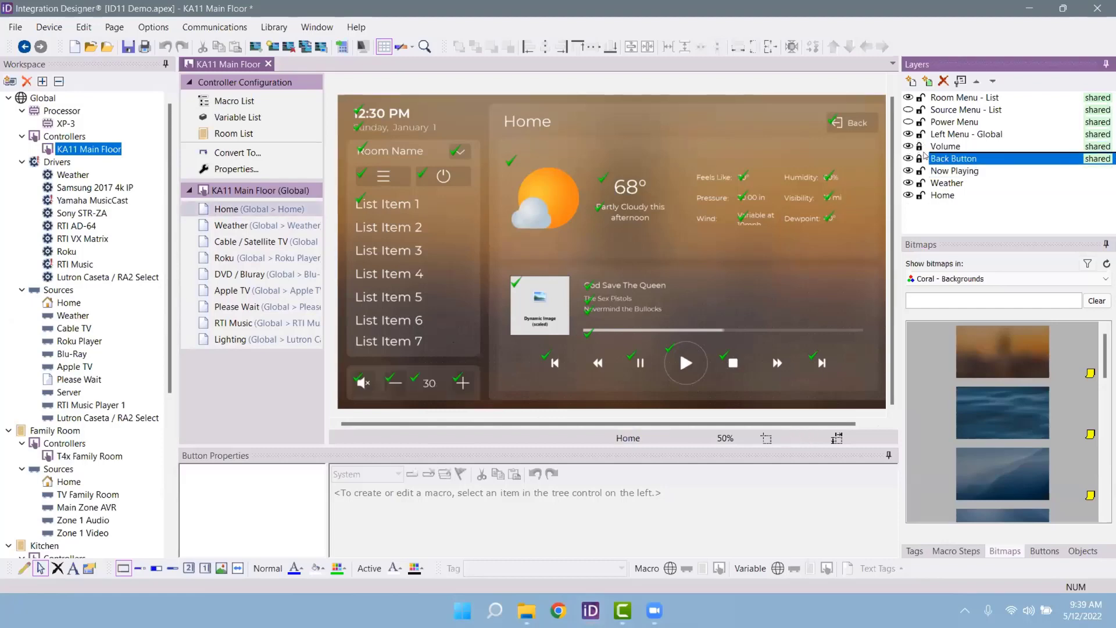
{"action": "left_click", "coordinate": [915, 141]}
{"action": "left_click", "coordinate": [918, 147]}
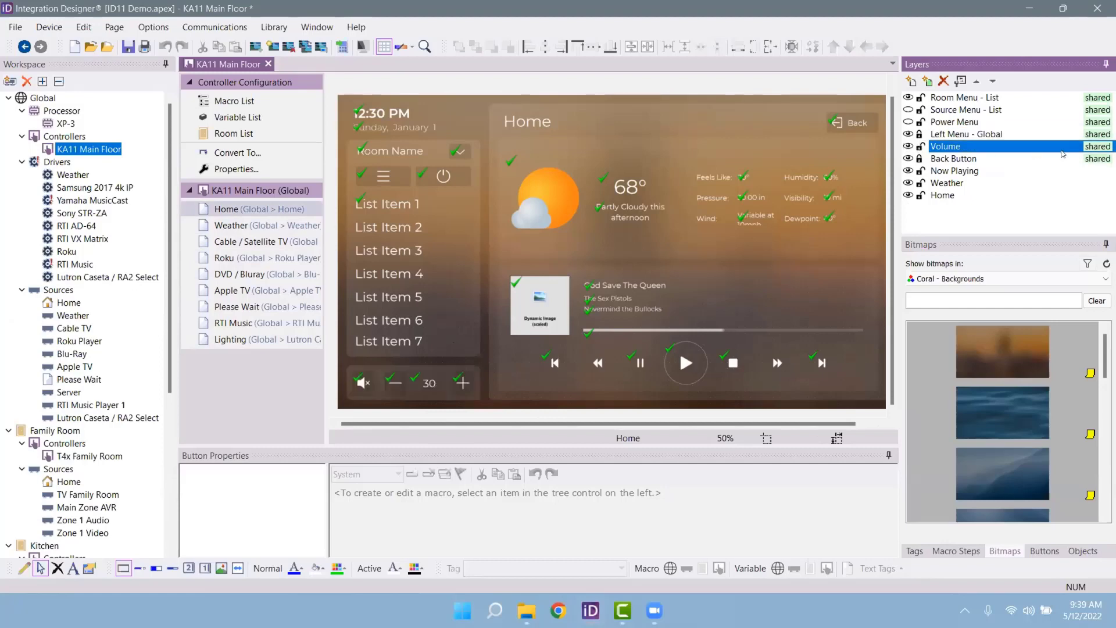
{"action": "left_click", "coordinate": [469, 389]}
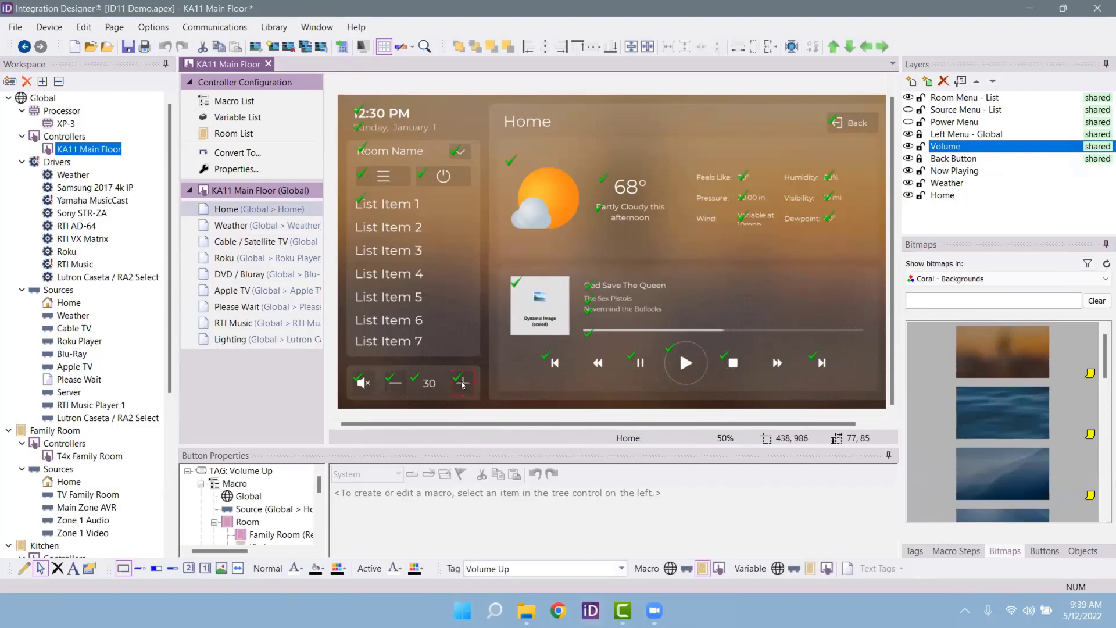
Step: Replace the Volume Up button's plus sign with a triangle symbol at size 36
{"action": "right_click", "coordinate": [464, 384]}
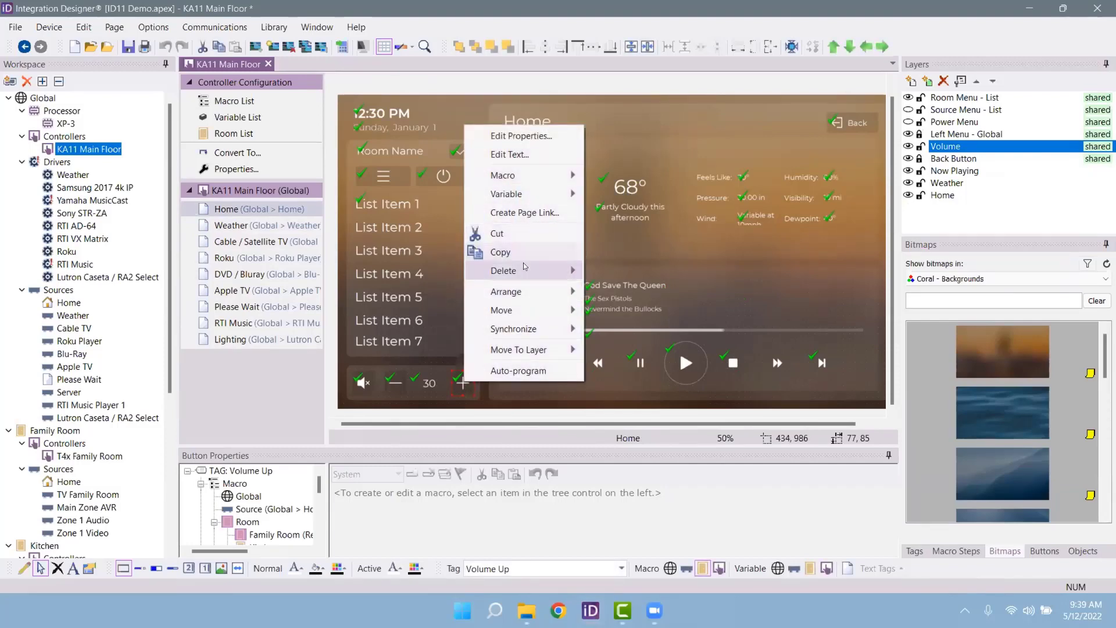
{"action": "key", "text": "Escape"}
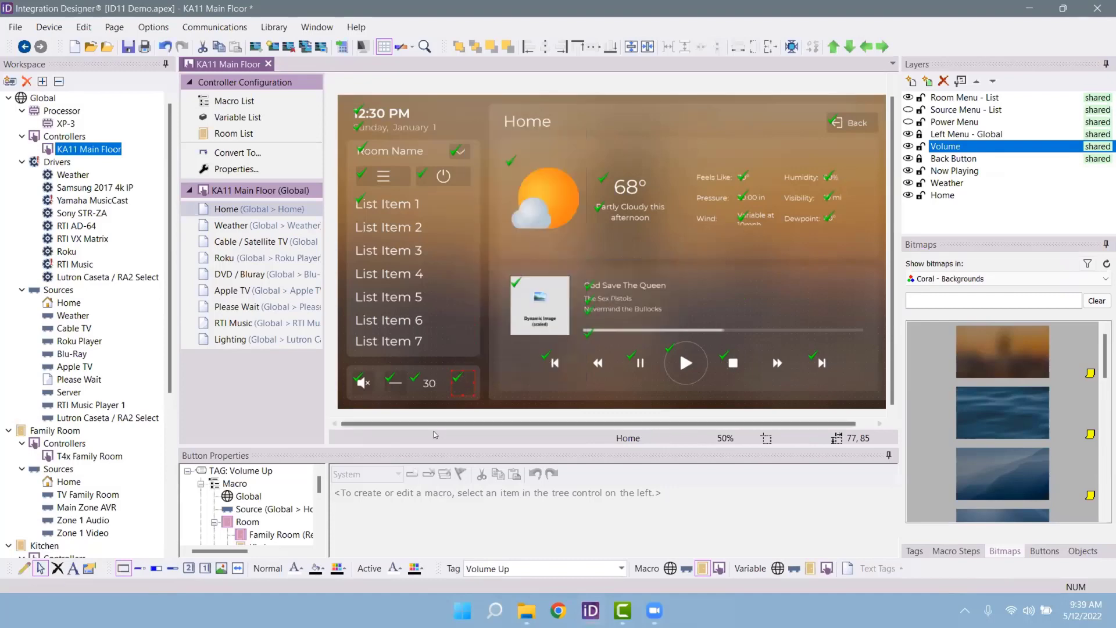
{"action": "right_click", "coordinate": [458, 385]}
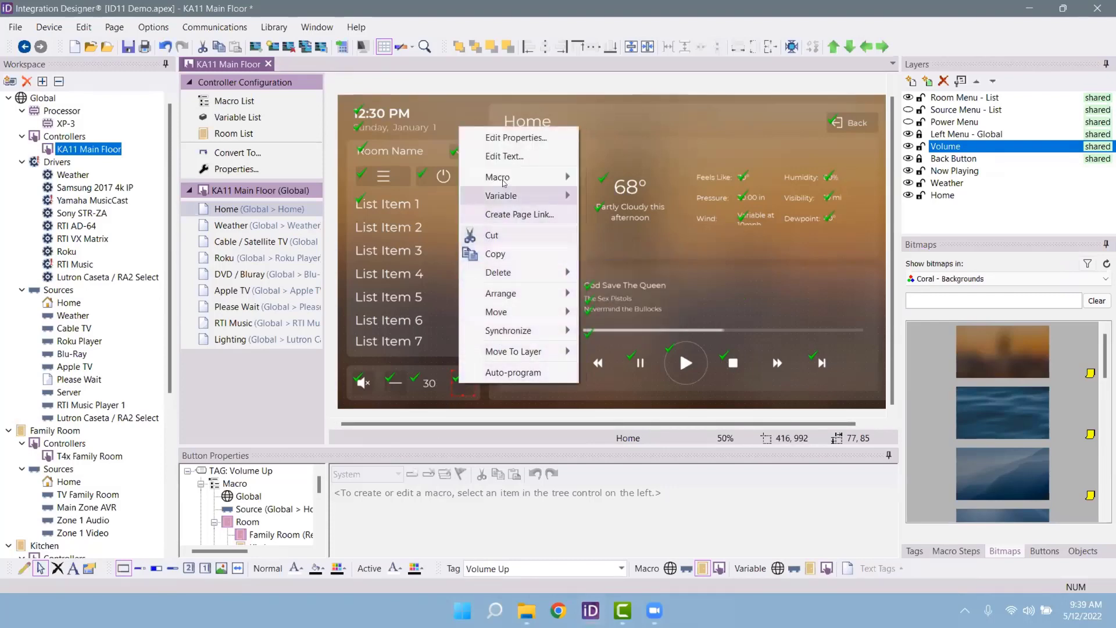
{"action": "left_click", "coordinate": [505, 155]}
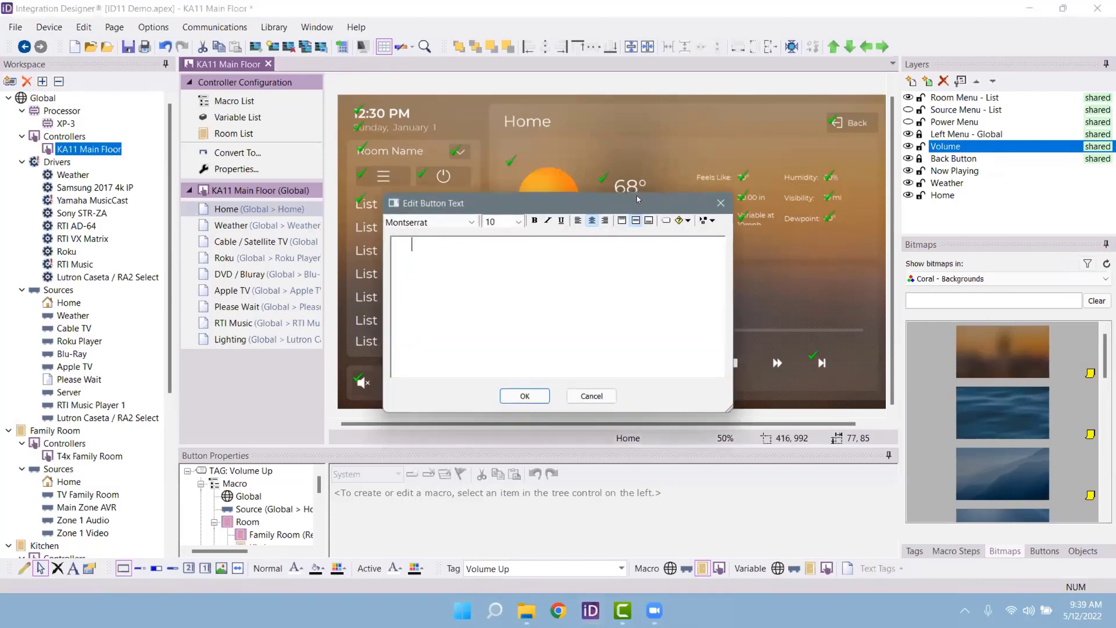
{"action": "left_click", "coordinate": [704, 221]}
{"action": "left_click", "coordinate": [712, 233]}
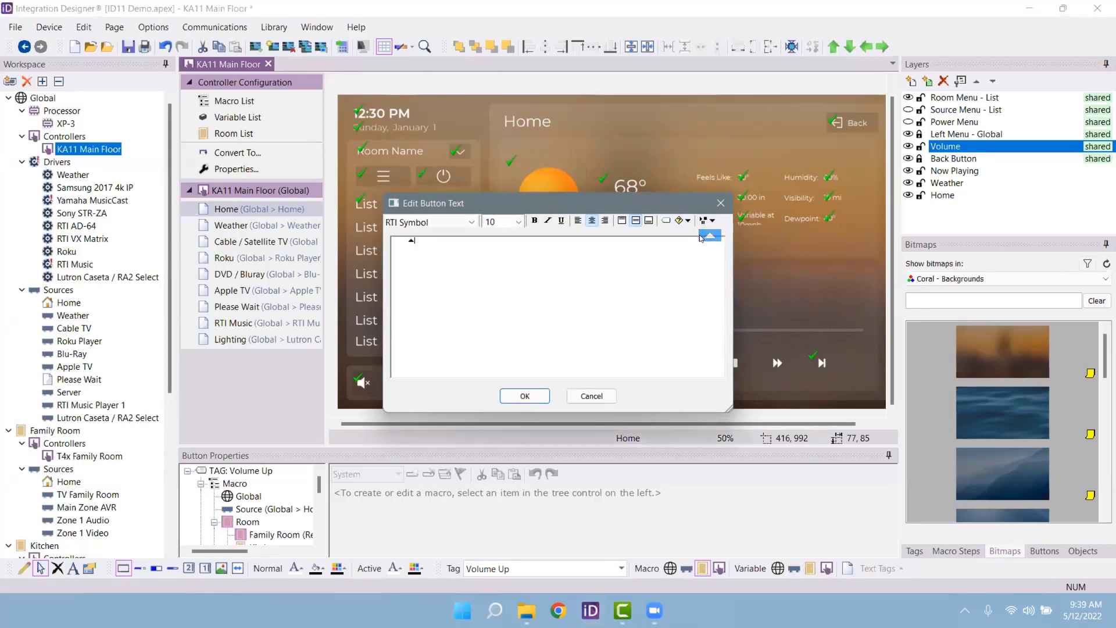
{"action": "left_click", "coordinate": [518, 222]}
{"action": "left_click", "coordinate": [504, 409]}
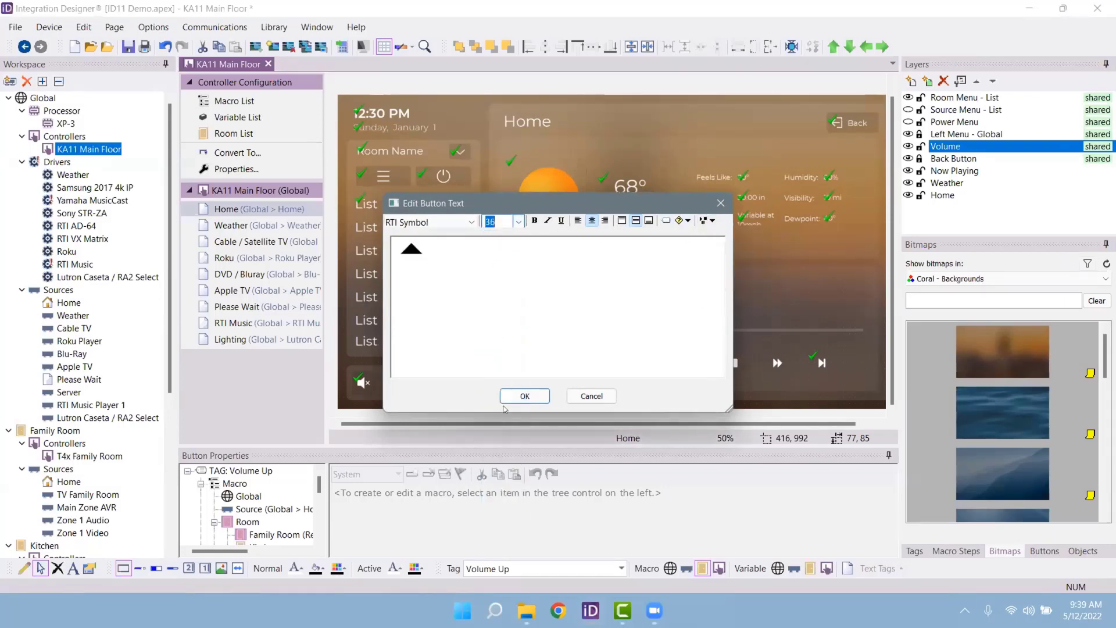
{"action": "left_click", "coordinate": [527, 396]}
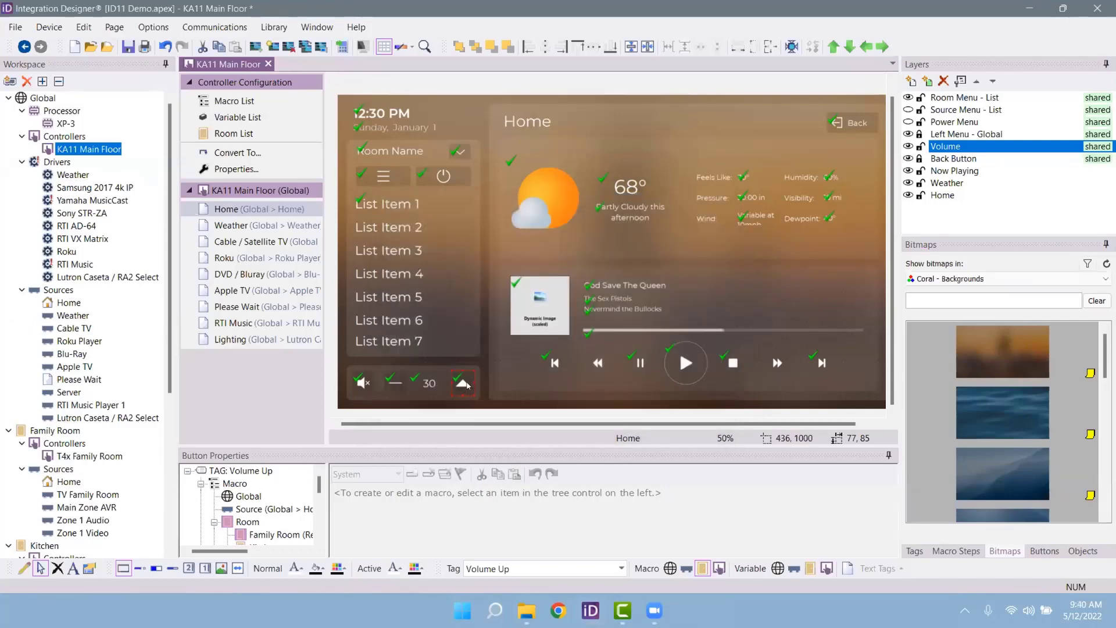
Step: Check the Weather, Cable TV, Roku, DVD / Bluray, Please Wait, RTI Music and Lighting pages, then return Home
{"action": "left_click", "coordinate": [293, 227]}
{"action": "left_click", "coordinate": [290, 242]}
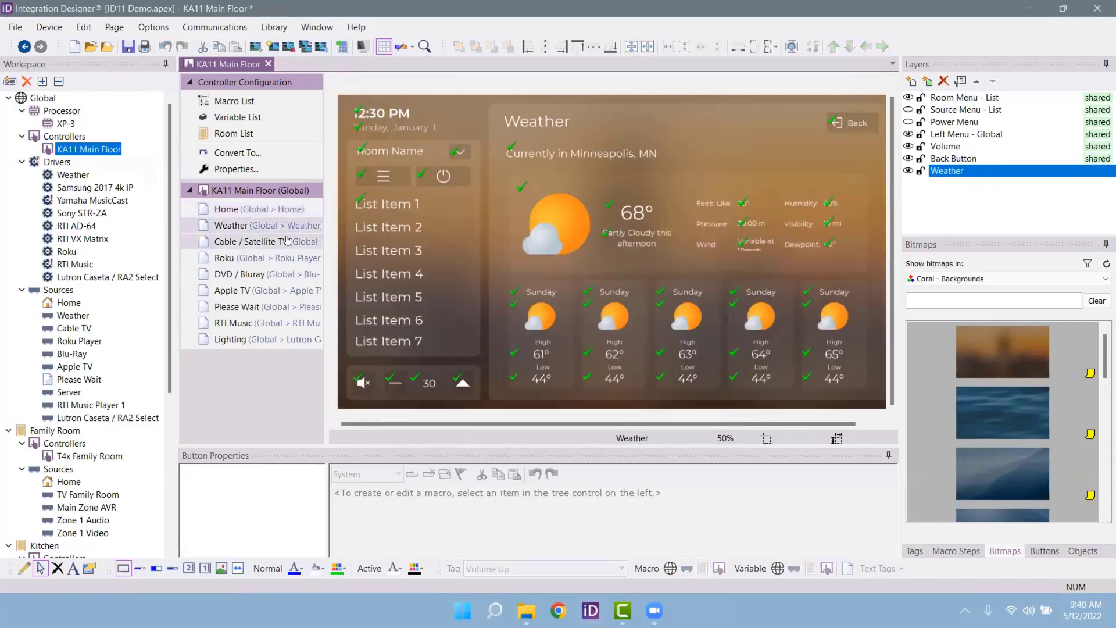
{"action": "left_click", "coordinate": [287, 258]}
{"action": "left_click", "coordinate": [279, 275]}
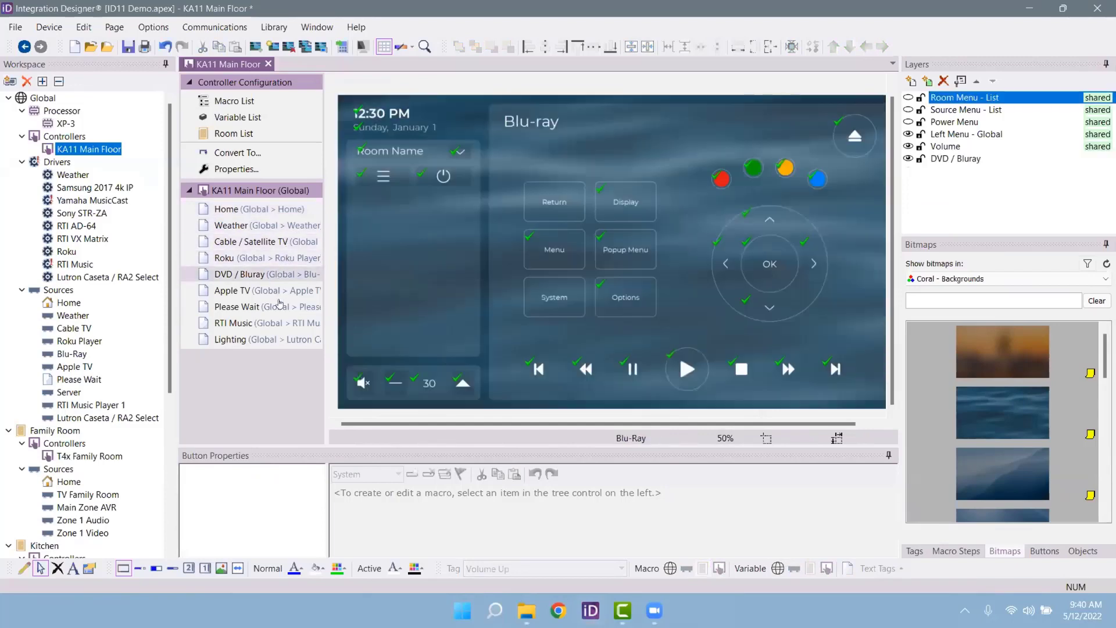
{"action": "left_click", "coordinate": [276, 307]}
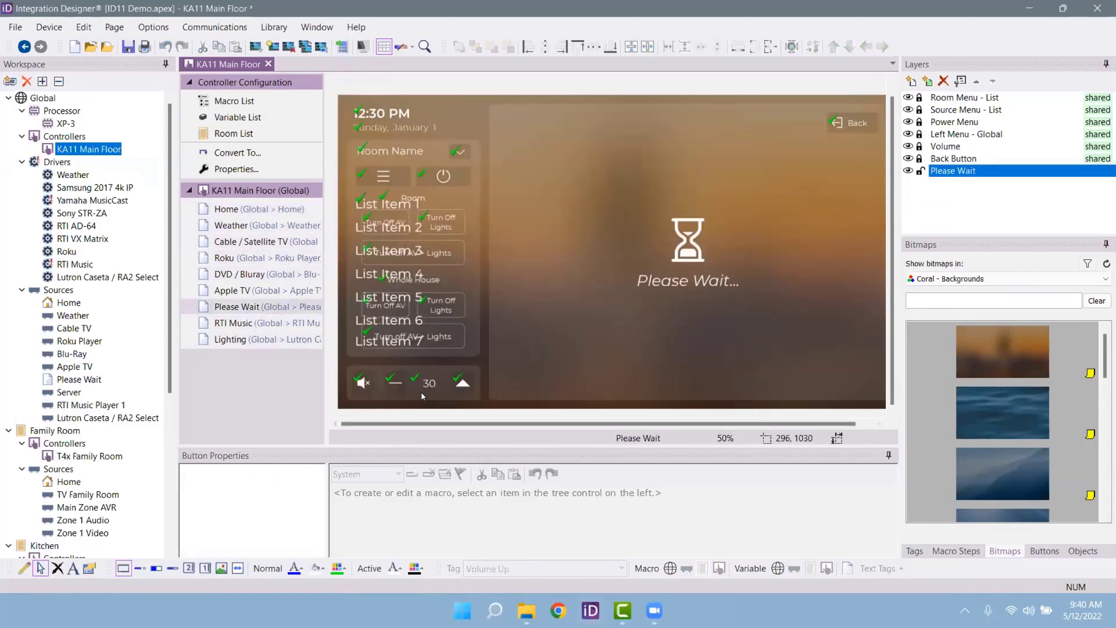
{"action": "left_click", "coordinate": [274, 323]}
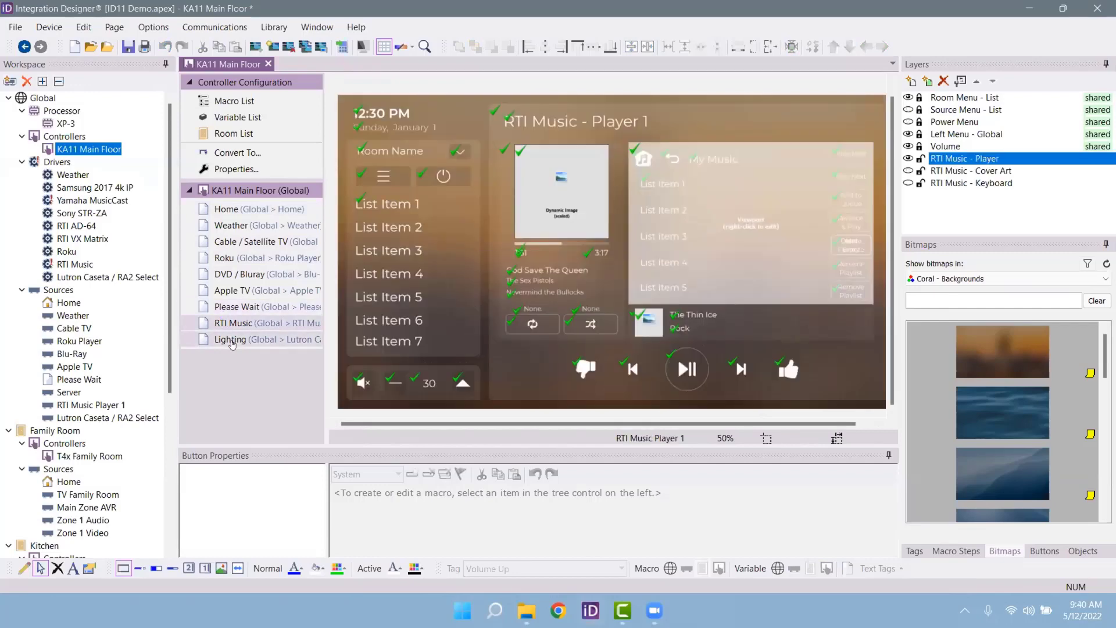
{"action": "left_click", "coordinate": [281, 339]}
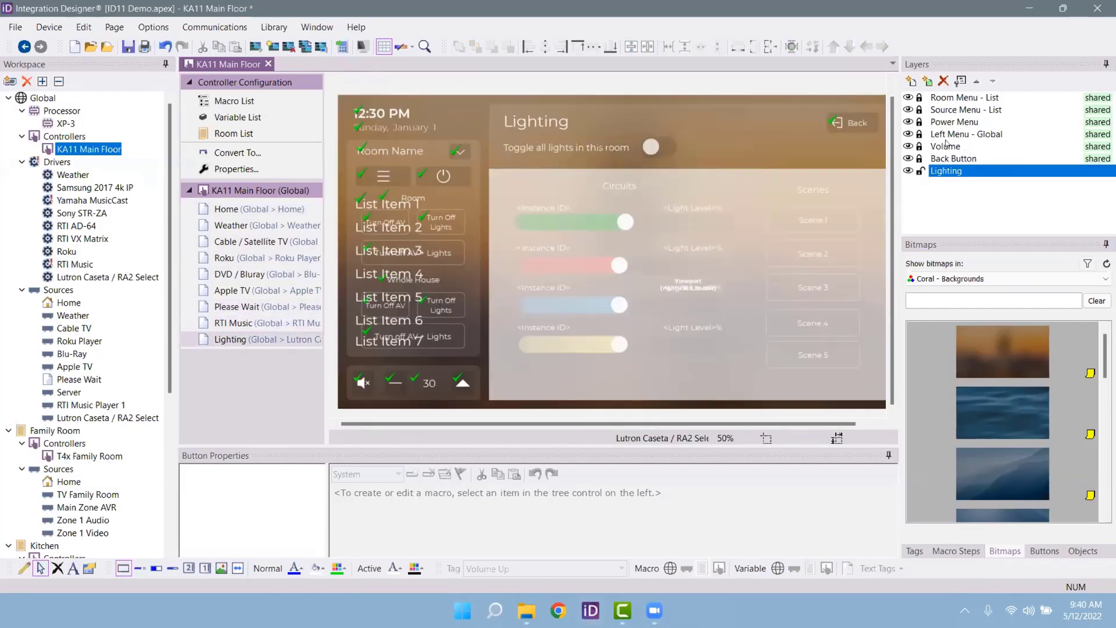
{"action": "left_click", "coordinate": [275, 213]}
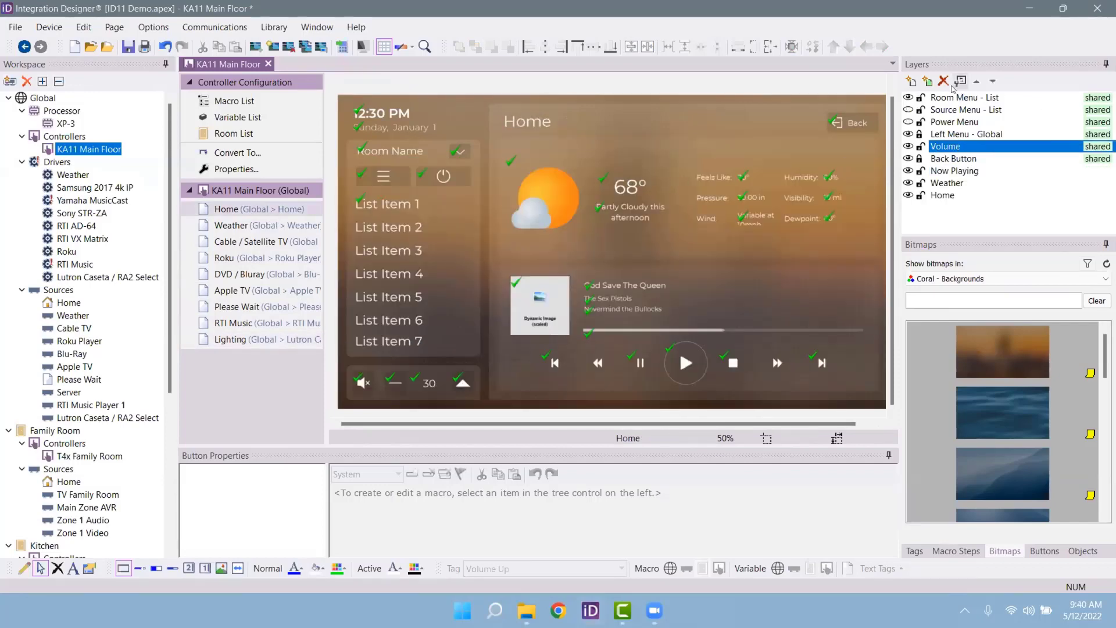
Step: Create a Mute Pop Up layer whose visibility is tied to Samsung 2017 4k IP's Mute (Boolean) variable
{"action": "left_click", "coordinate": [912, 81]}
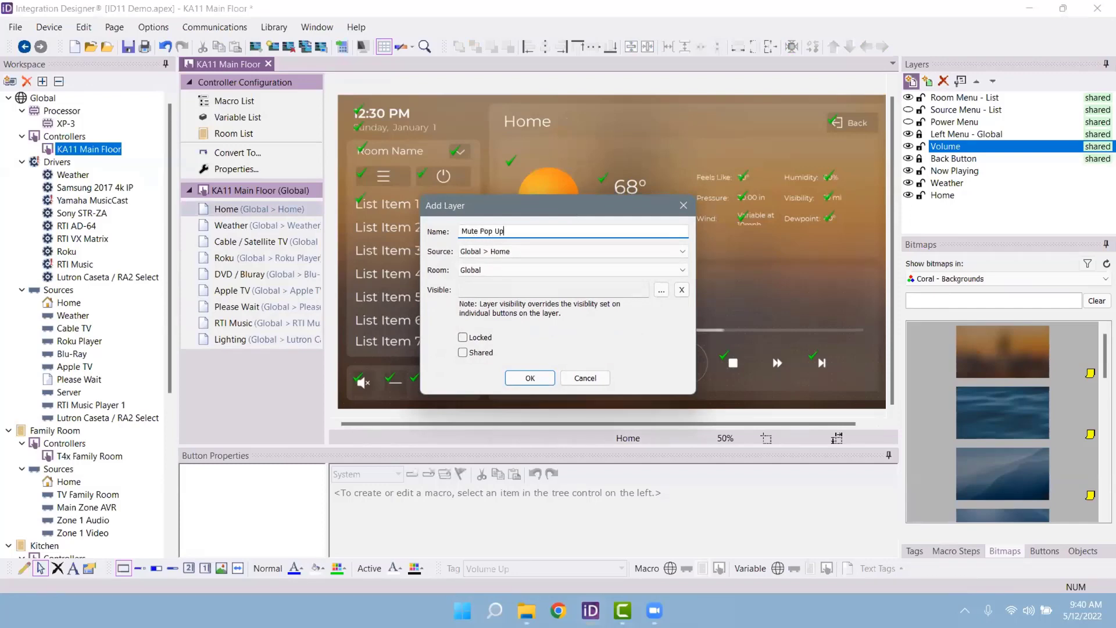
{"action": "left_click", "coordinate": [656, 289]}
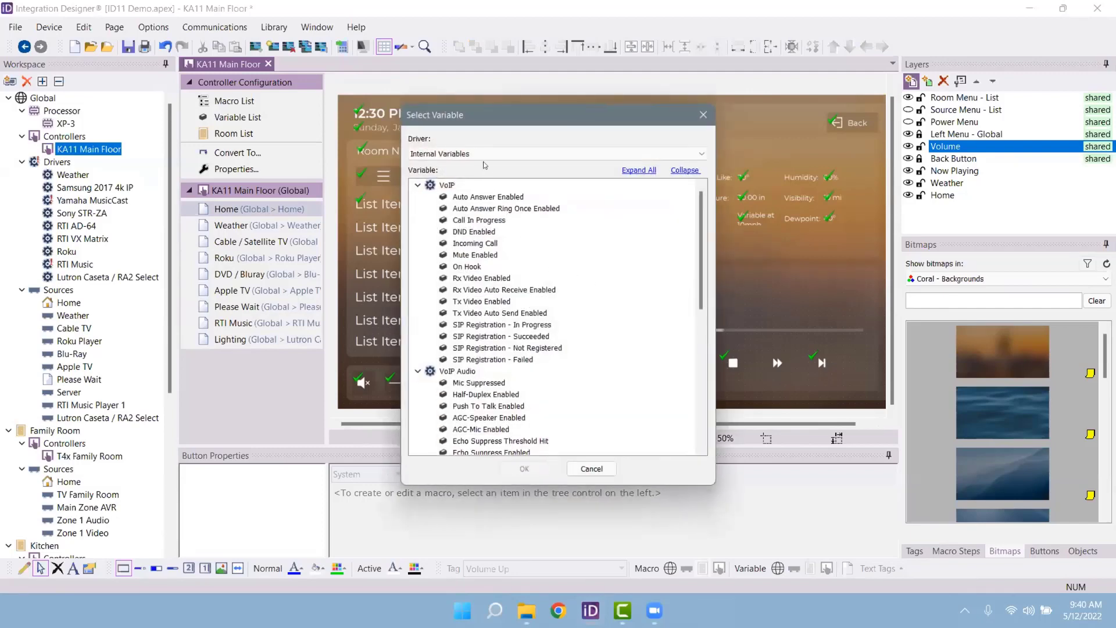
{"action": "left_click", "coordinate": [482, 154]}
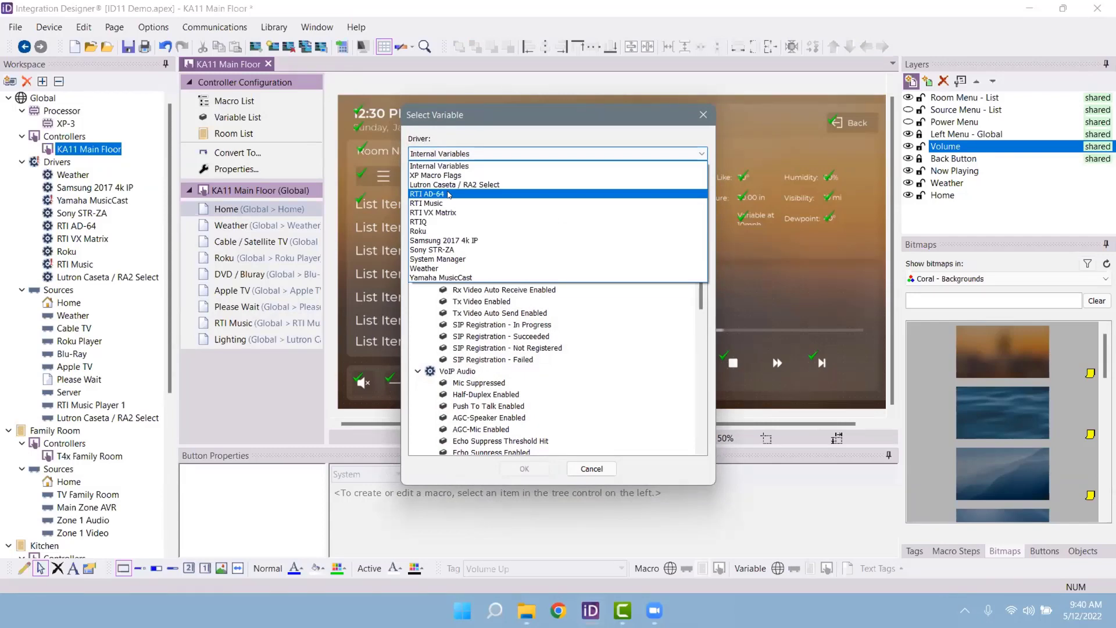
{"action": "left_click", "coordinate": [450, 240]}
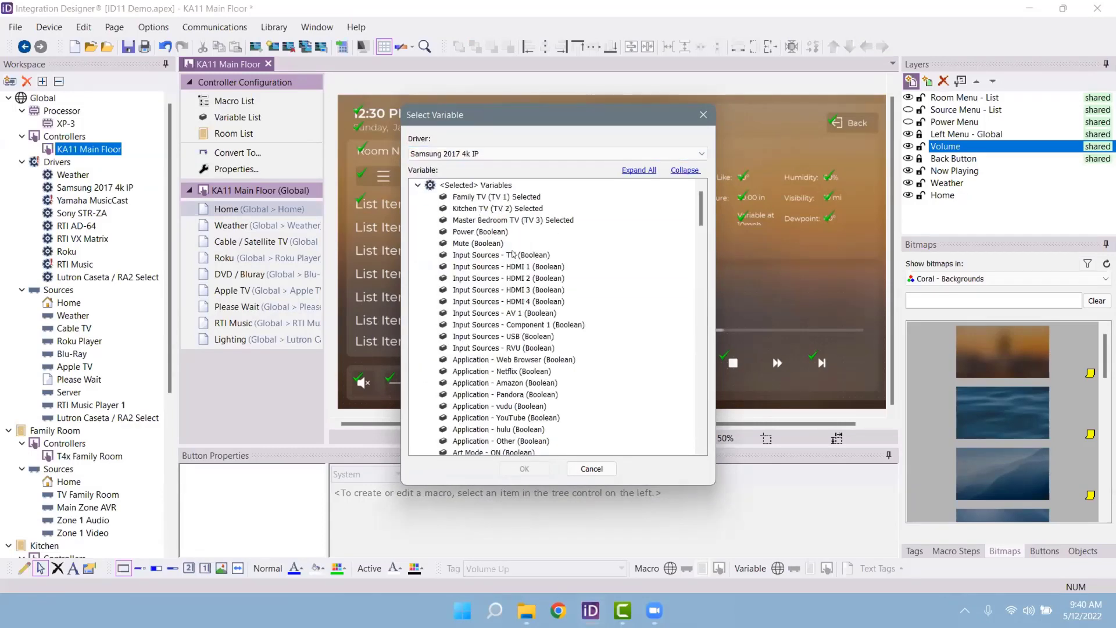
{"action": "left_click", "coordinate": [479, 245]}
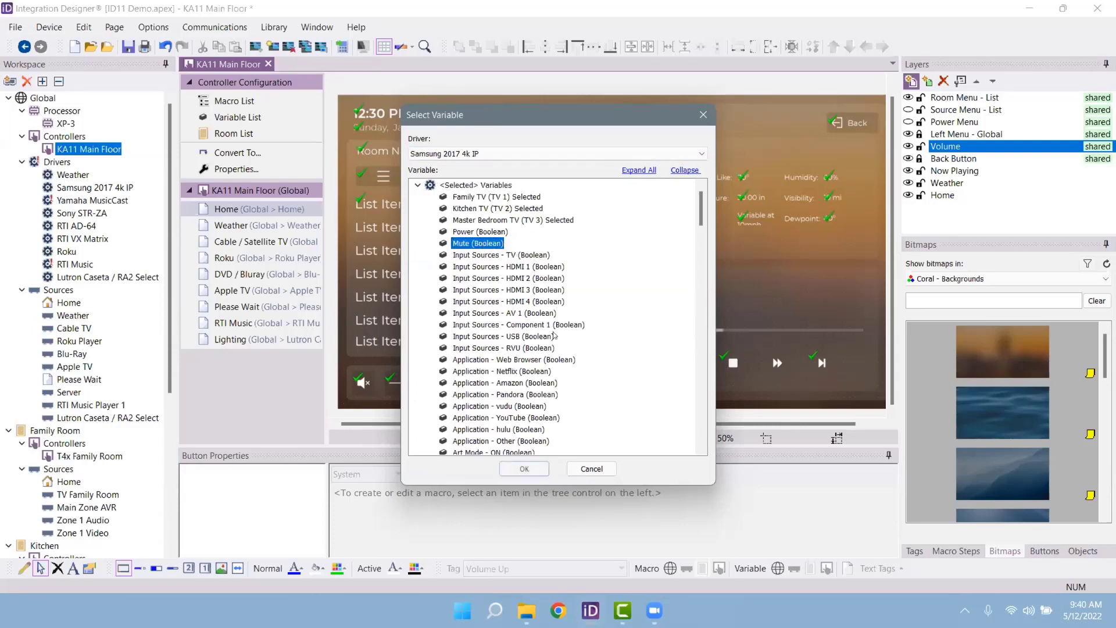
{"action": "left_click", "coordinate": [525, 469]}
{"action": "left_click", "coordinate": [526, 377]}
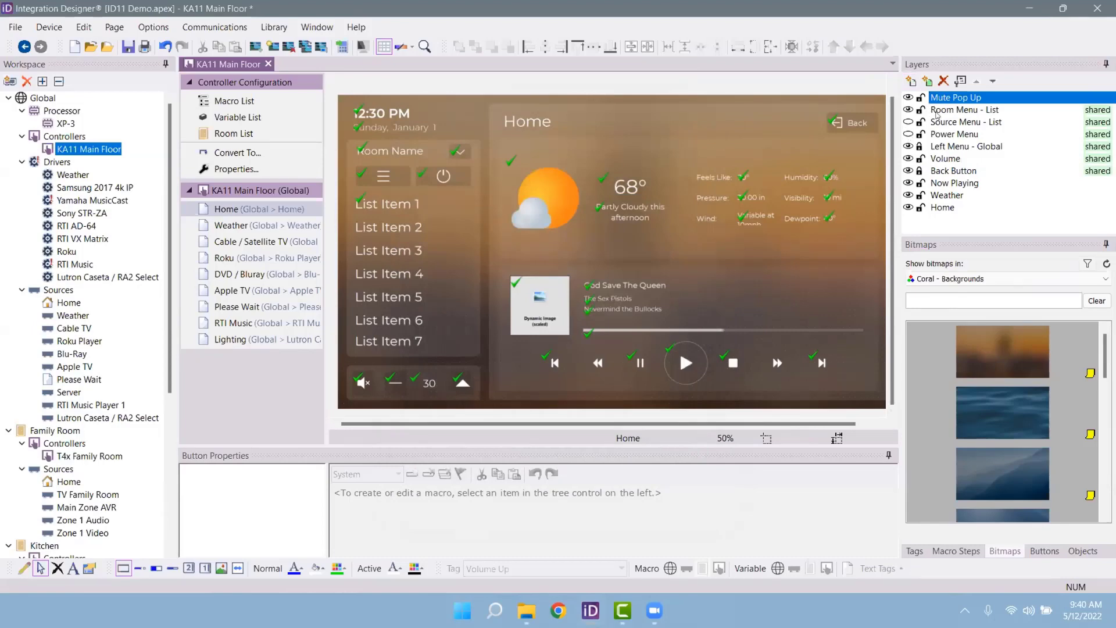
Step: Hide the other layers and draw an 800×360 button on the Mute Pop Up layer
{"action": "left_click", "coordinate": [908, 97], "text": "alt"}
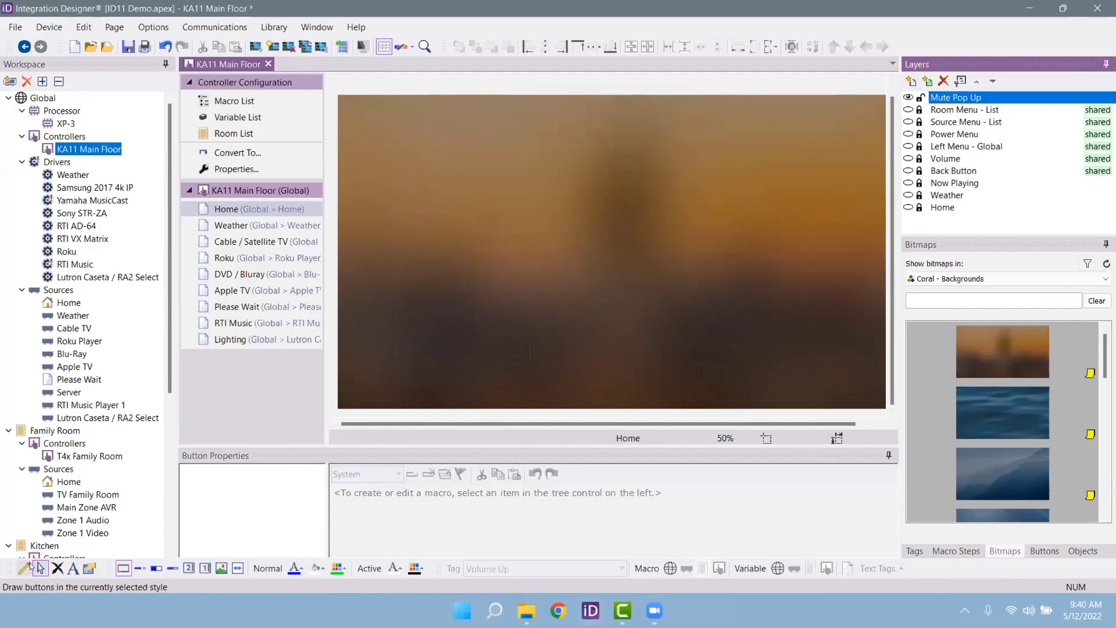
{"action": "left_click", "coordinate": [23, 569]}
{"action": "left_click", "coordinate": [513, 224]}
{"action": "left_click_drag", "start_coordinate": [643, 227], "coordinate": [745, 327]}
Step: Label the new button 'System Muted'
{"action": "right_click", "coordinate": [673, 293]}
{"action": "left_click", "coordinate": [716, 321]}
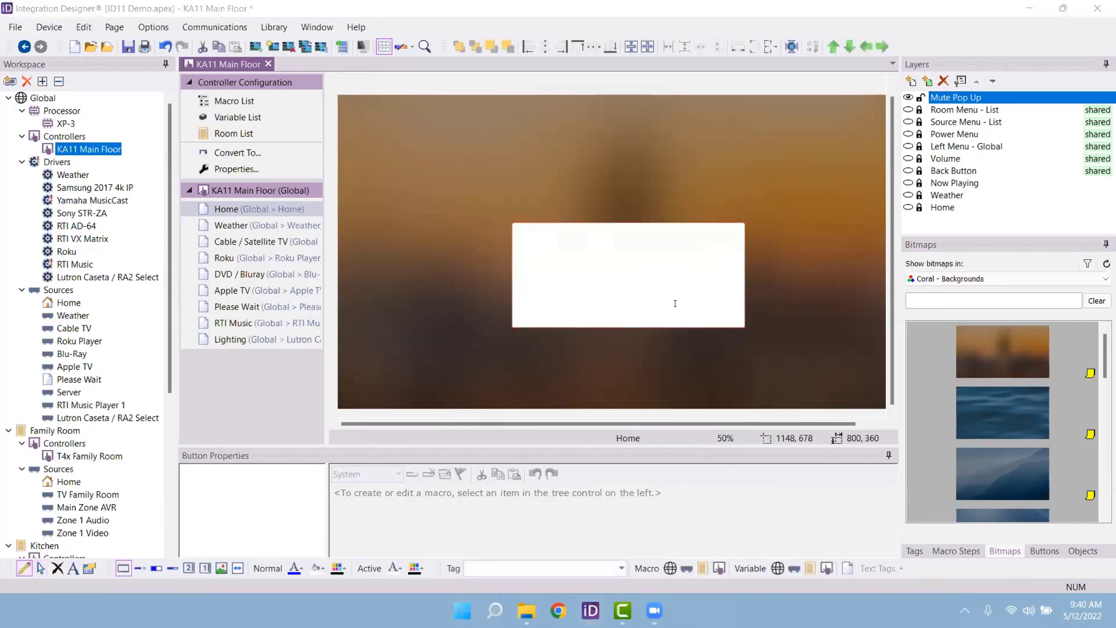
{"action": "type", "text": "System Muted"}
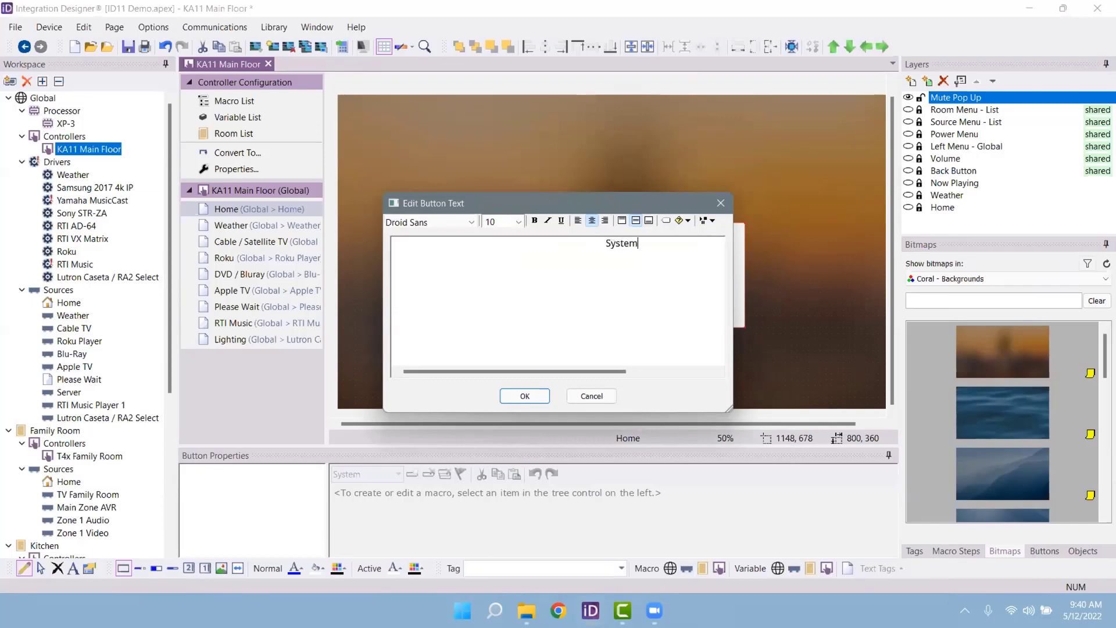
{"action": "left_click", "coordinate": [524, 396]}
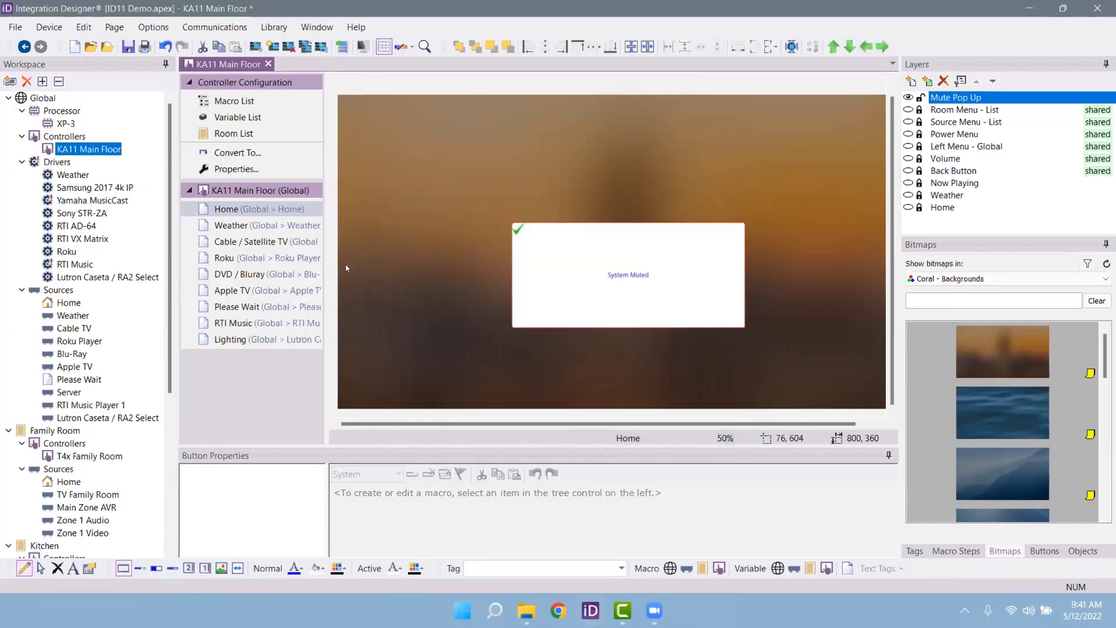
Step: Mark the Mute Pop Up layer as Shared in its Layer Properties
{"action": "left_click", "coordinate": [301, 227]}
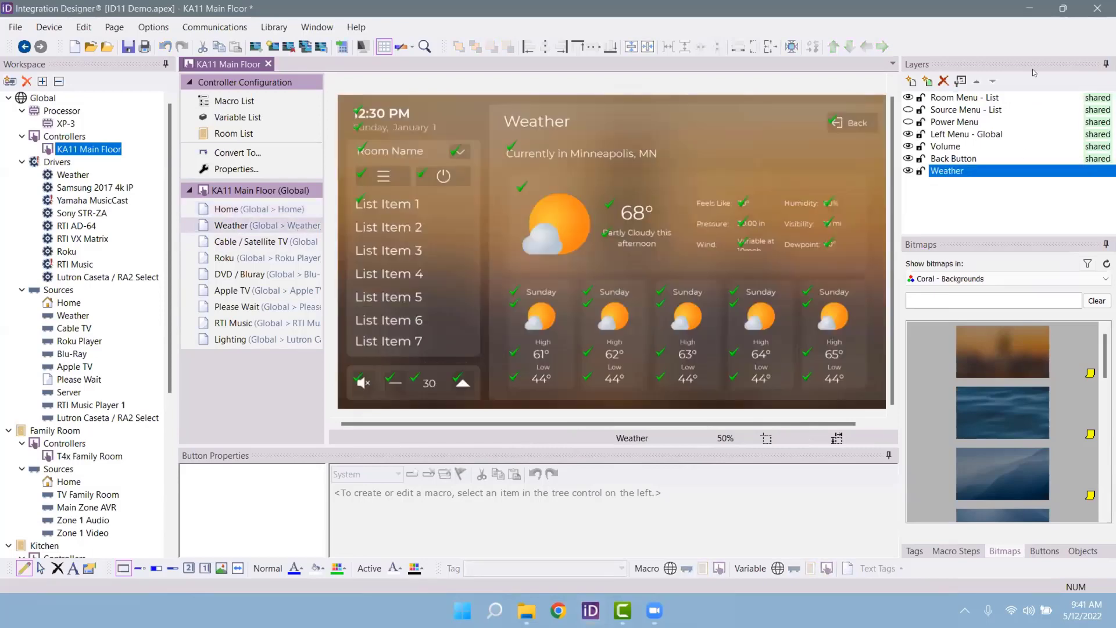
{"action": "left_click", "coordinate": [928, 81]}
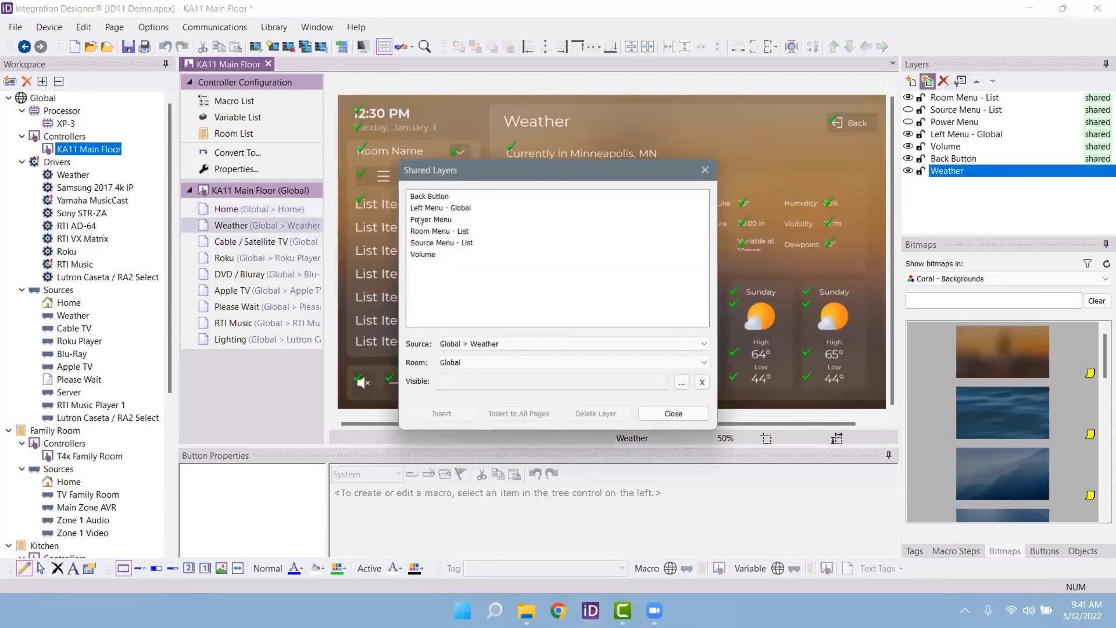
{"action": "left_click", "coordinate": [424, 243]}
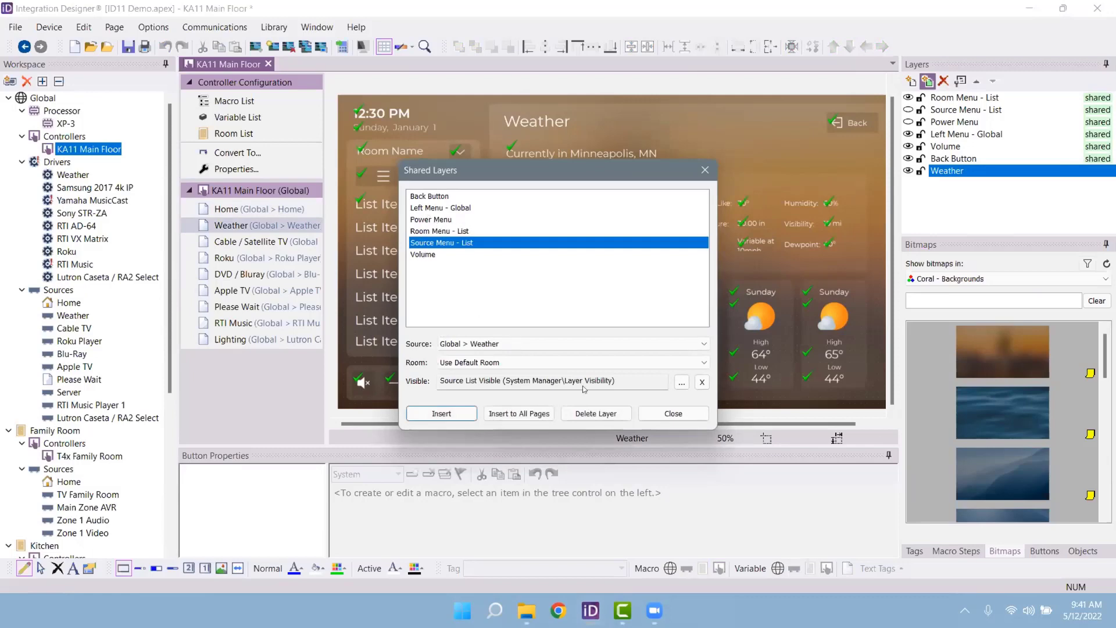
{"action": "left_click", "coordinate": [673, 414]}
{"action": "key", "text": "Up"}
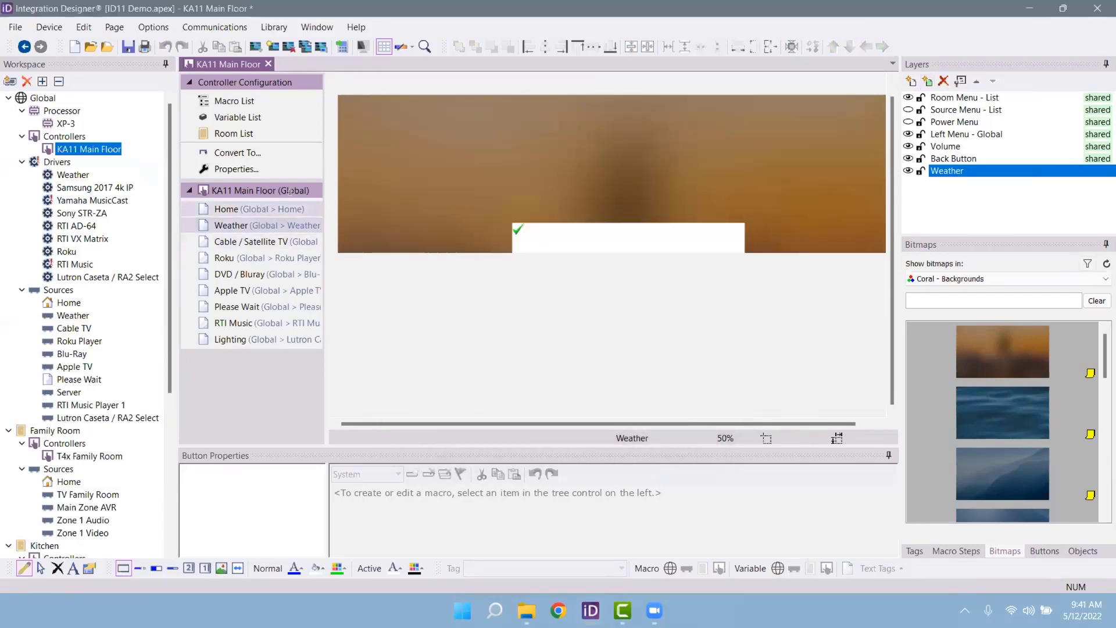
{"action": "left_click", "coordinate": [963, 82]}
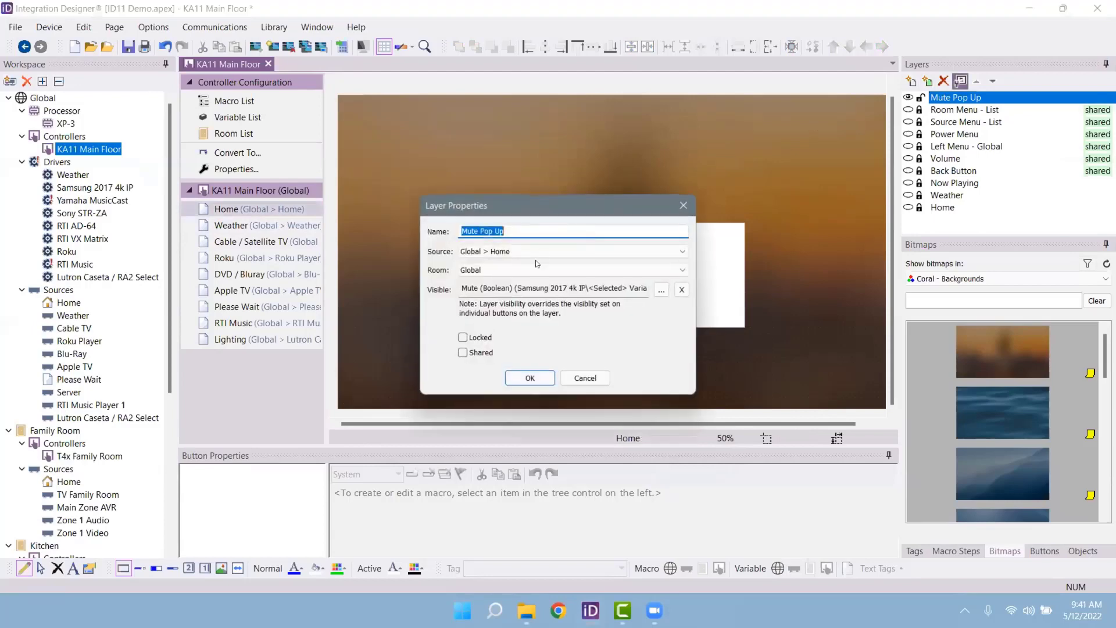
{"action": "left_click", "coordinate": [464, 353]}
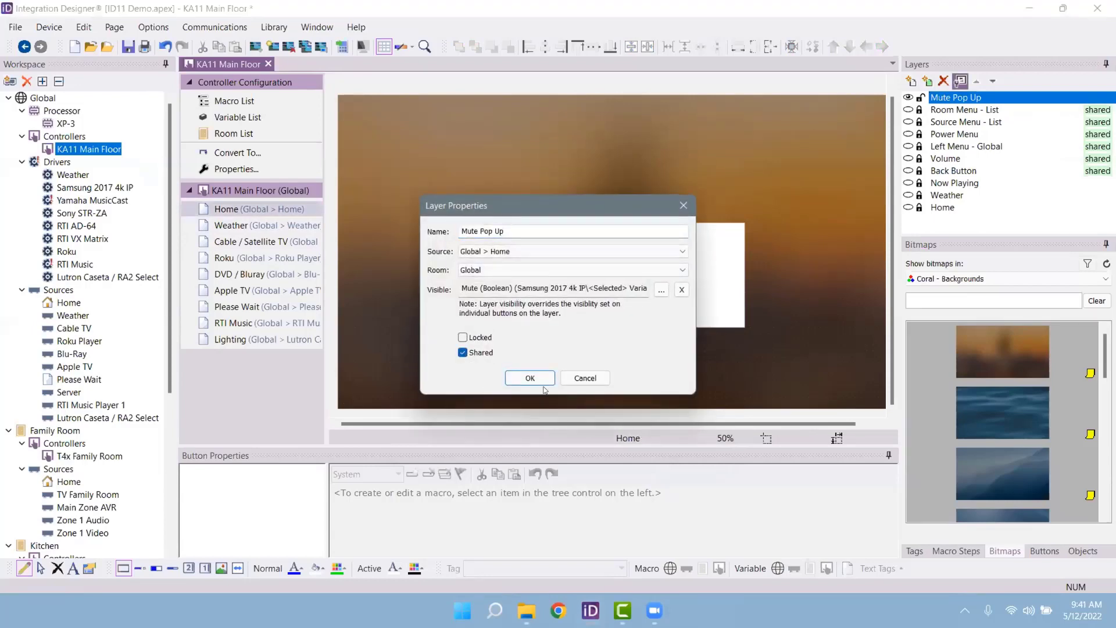
{"action": "left_click", "coordinate": [510, 377]}
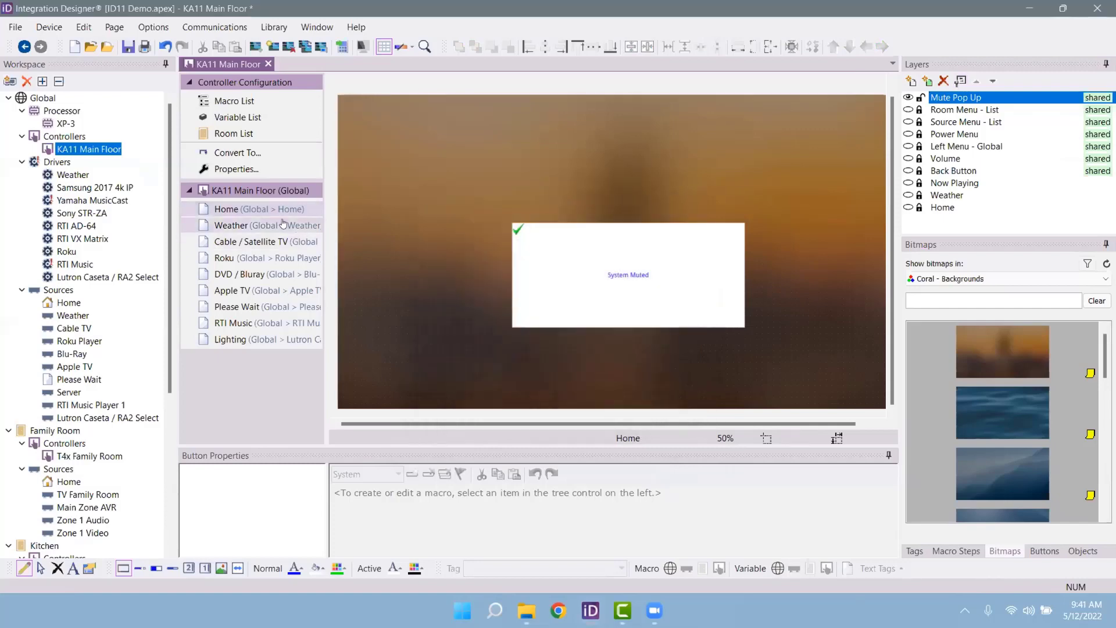
Step: Insert the shared Mute Pop Up layer on the Weather page, then view the Roku and DVD / Bluray pages
{"action": "left_click", "coordinate": [283, 224]}
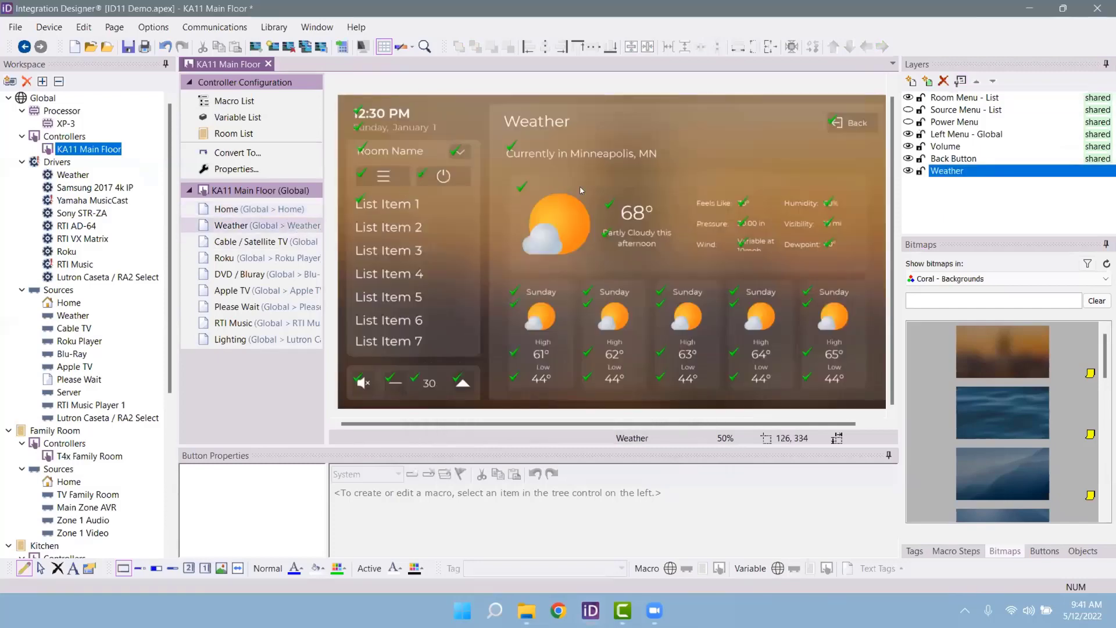
{"action": "left_click", "coordinate": [928, 82]}
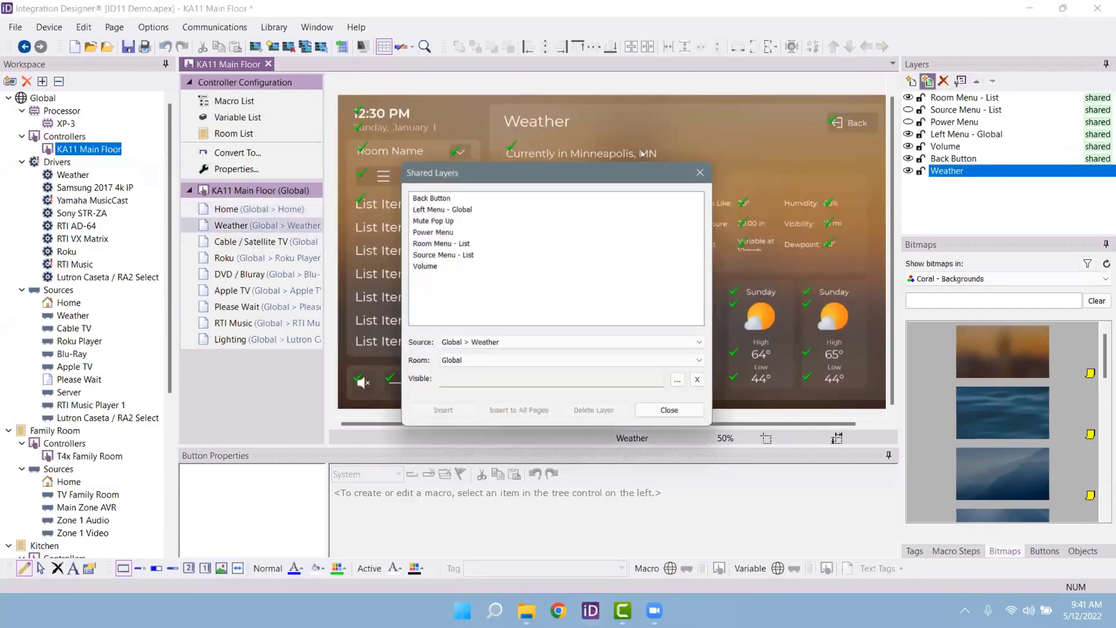
{"action": "left_click", "coordinate": [442, 220]}
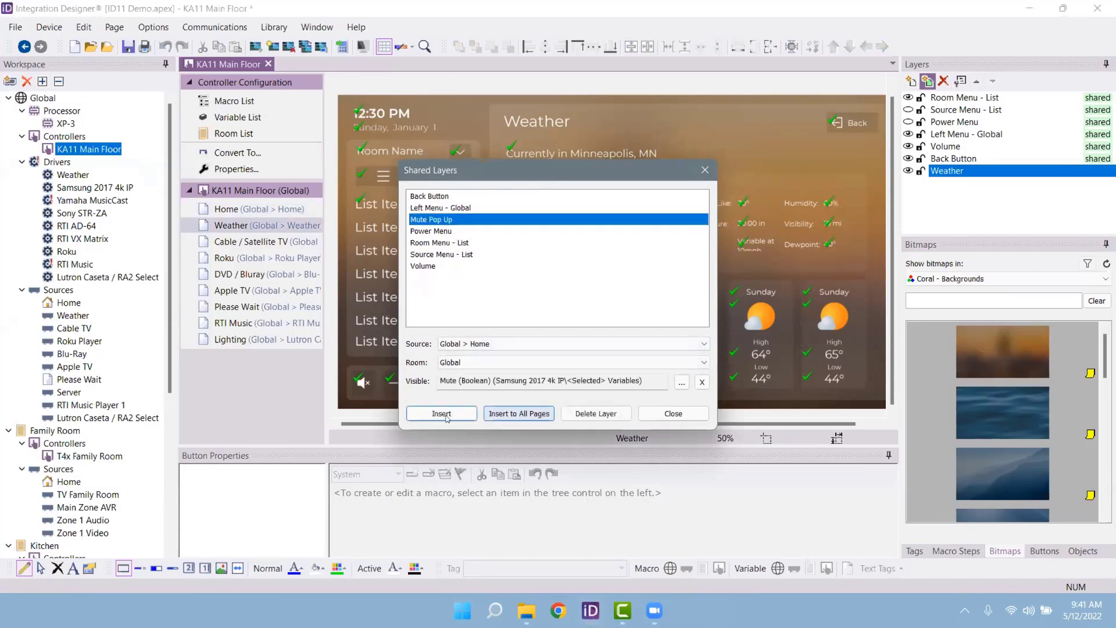
{"action": "left_click", "coordinate": [527, 420]}
{"action": "left_click", "coordinate": [673, 414]}
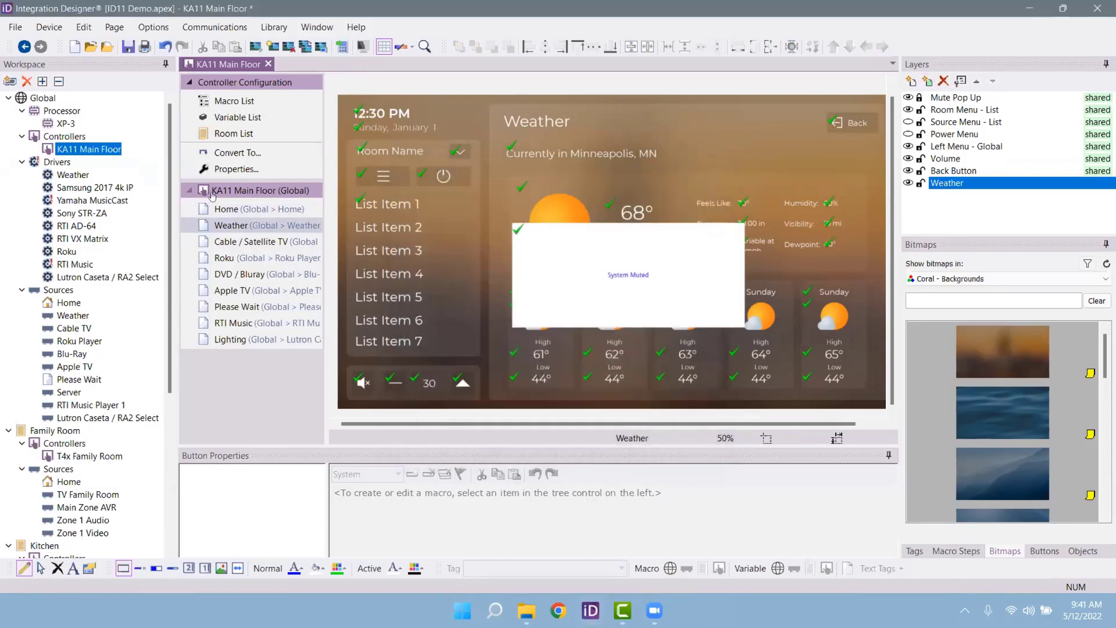
{"action": "left_click", "coordinate": [256, 257]}
{"action": "left_click", "coordinate": [256, 274]}
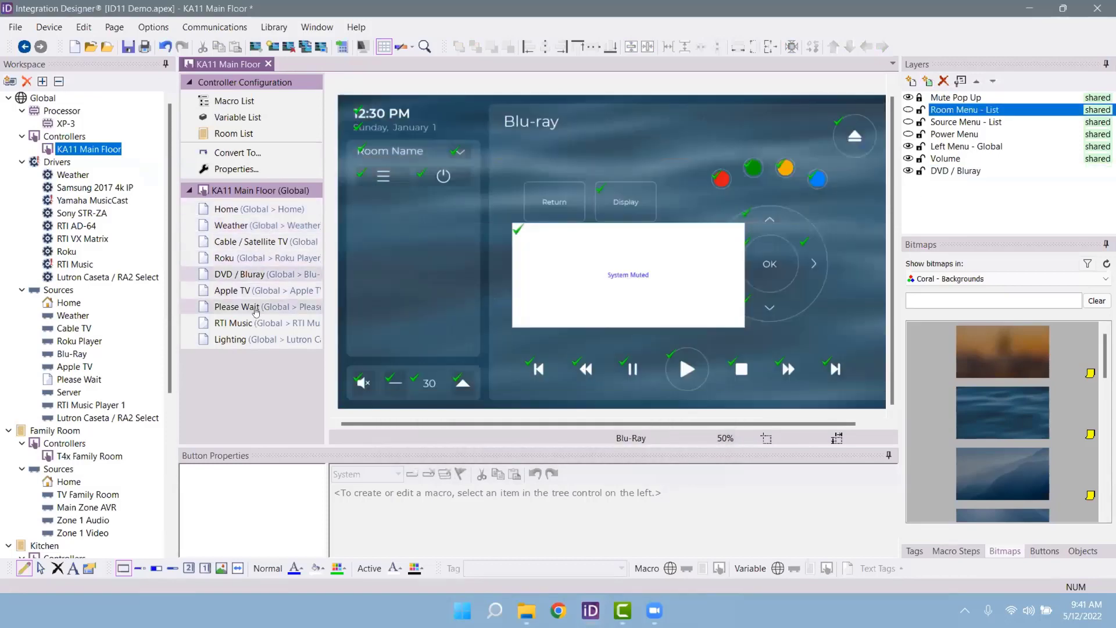
Step: Unlock Mute Pop Up and set the System Muted text to Montserrat Medium, size 30
{"action": "left_click", "coordinate": [256, 307]}
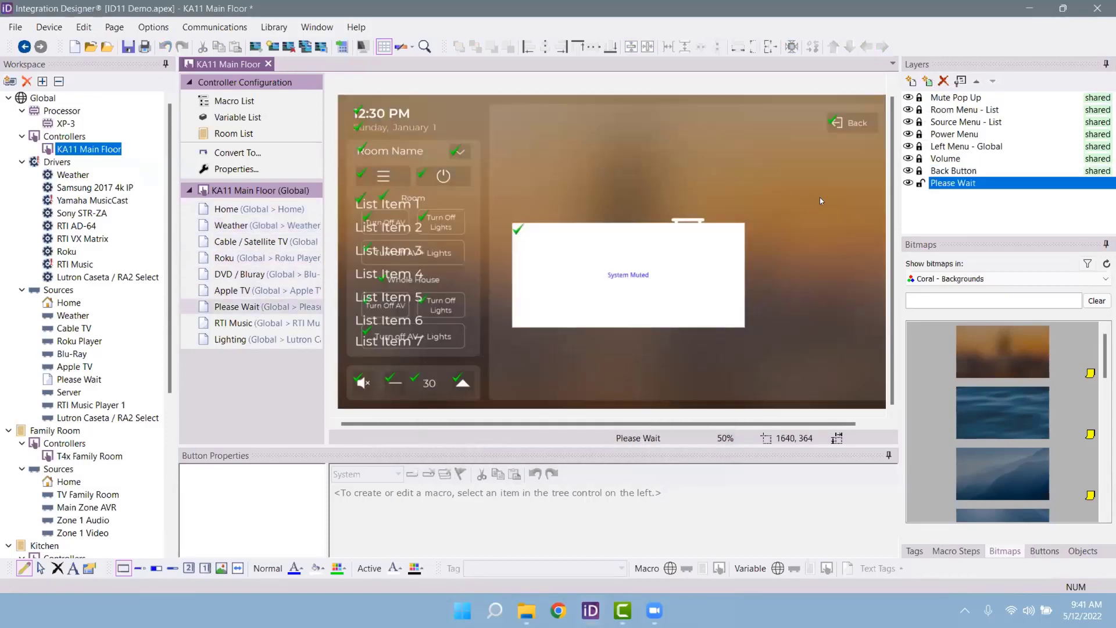
{"action": "left_click", "coordinate": [910, 97]}
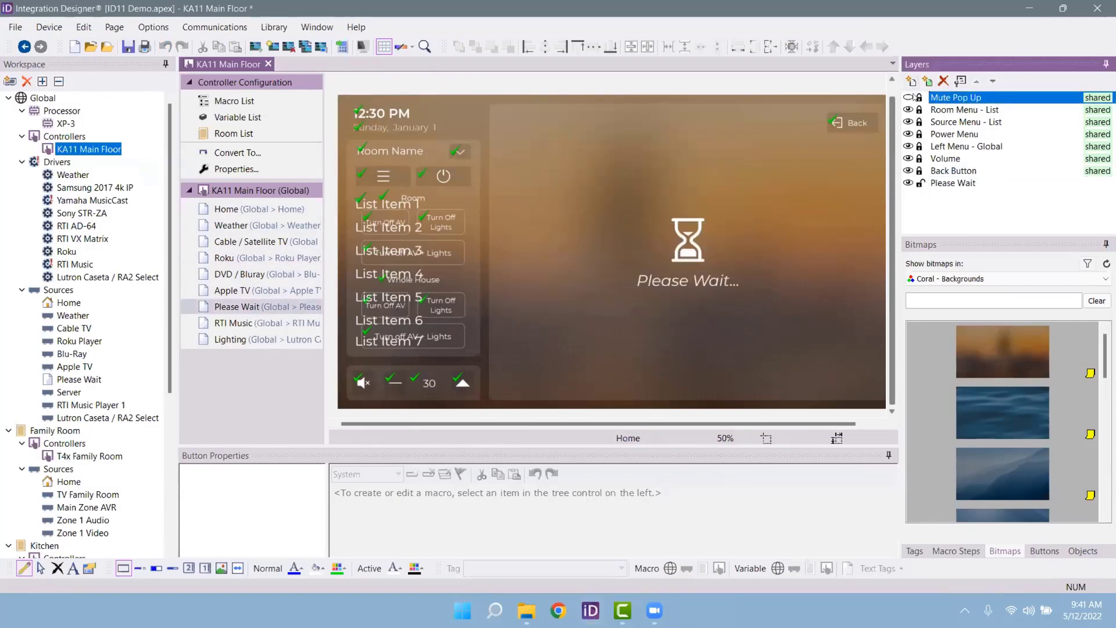
{"action": "left_click", "coordinate": [909, 98]}
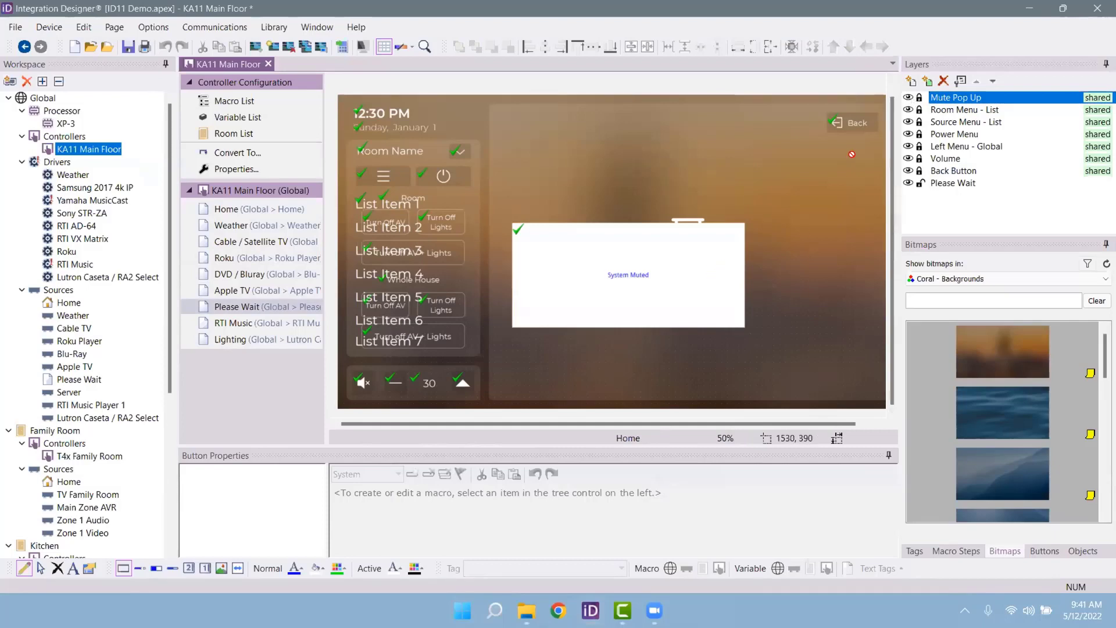
{"action": "left_click", "coordinate": [920, 98]}
{"action": "right_click", "coordinate": [592, 295]}
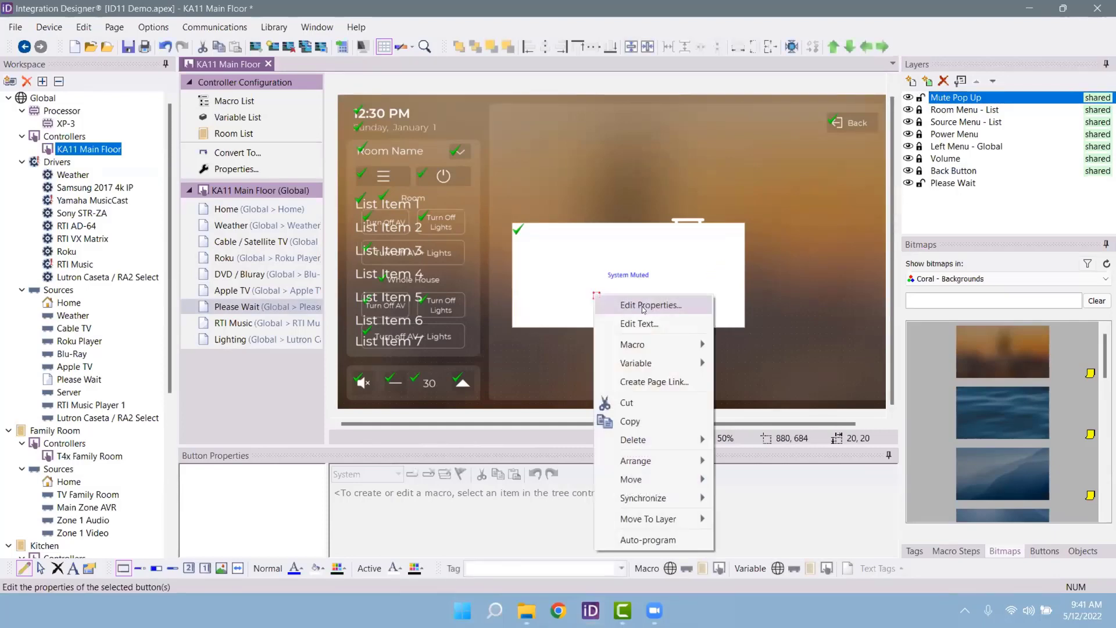
{"action": "left_click", "coordinate": [616, 324]}
{"action": "left_click", "coordinate": [442, 222]}
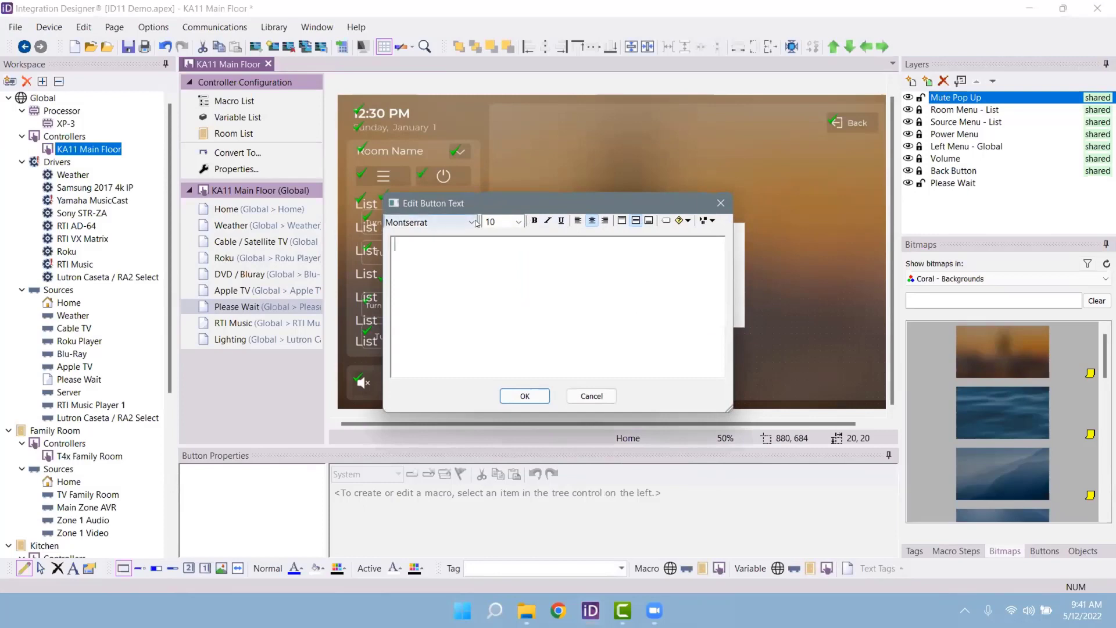
{"action": "left_click", "coordinate": [449, 364]}
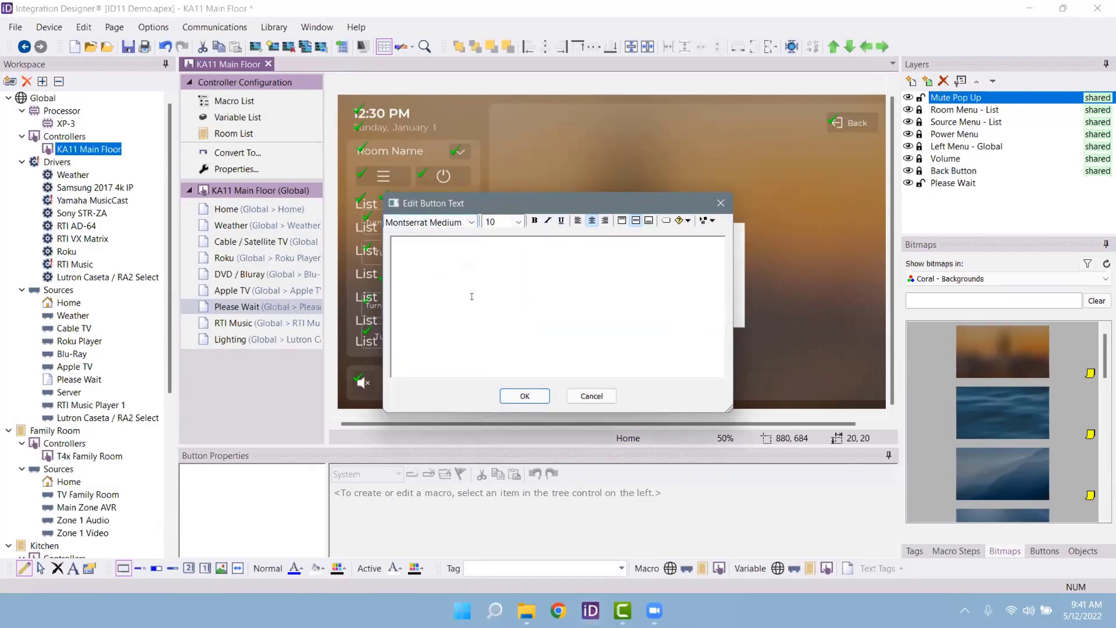
{"action": "key", "text": "Tab"}
{"action": "left_click", "coordinate": [518, 221]}
{"action": "left_click", "coordinate": [503, 399]}
{"action": "left_click", "coordinate": [525, 396]}
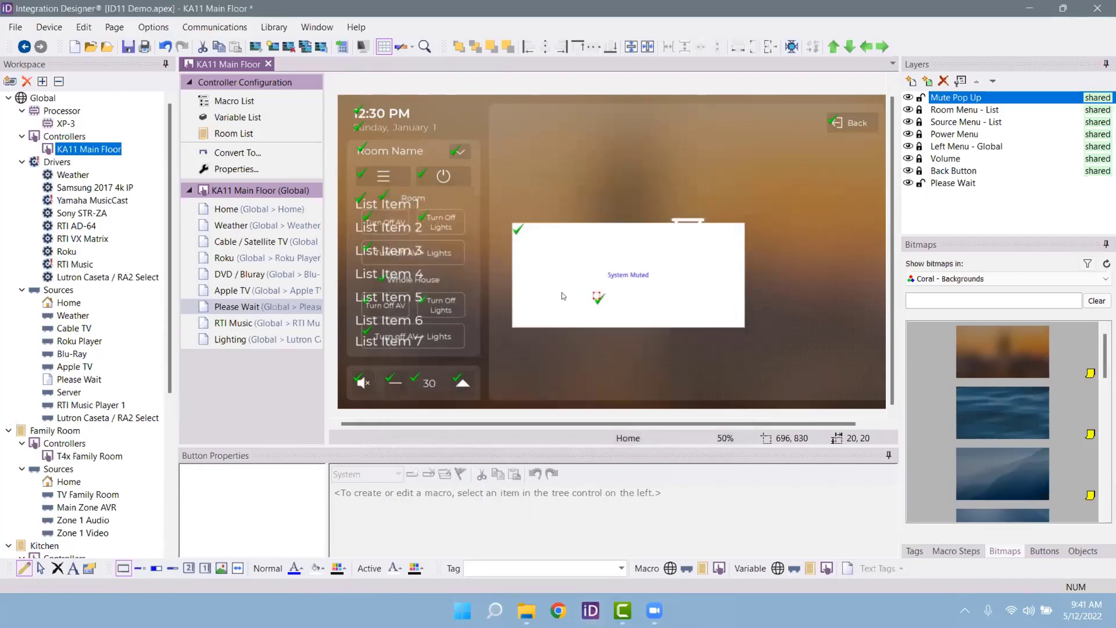
Step: Increase the System Muted text size to 36
{"action": "right_click", "coordinate": [646, 273]}
{"action": "left_click", "coordinate": [682, 303]}
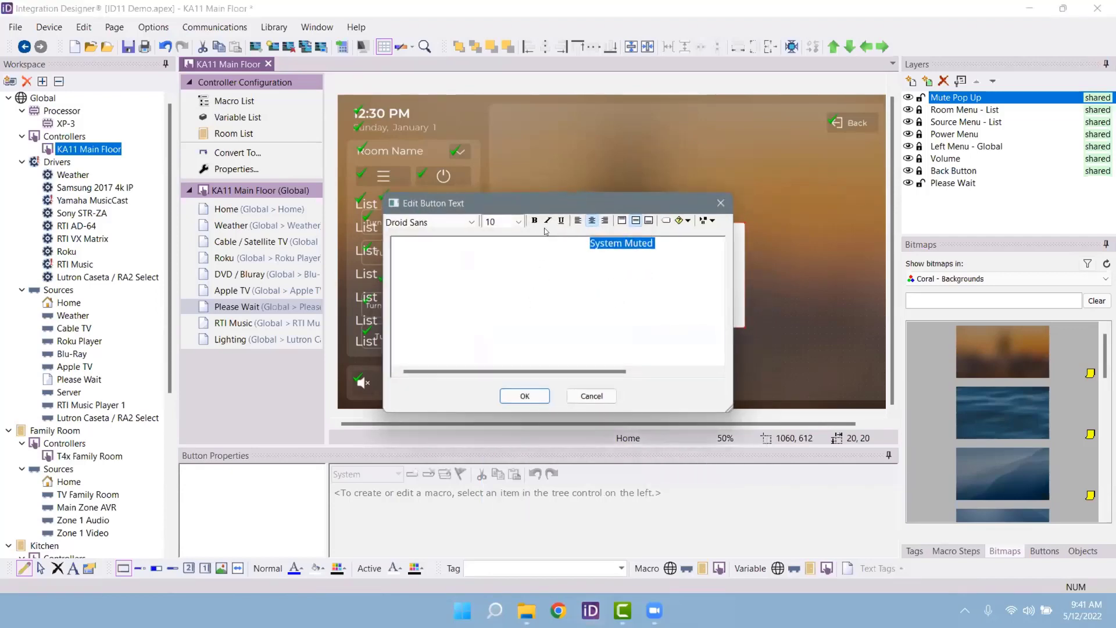
{"action": "left_click", "coordinate": [518, 222]}
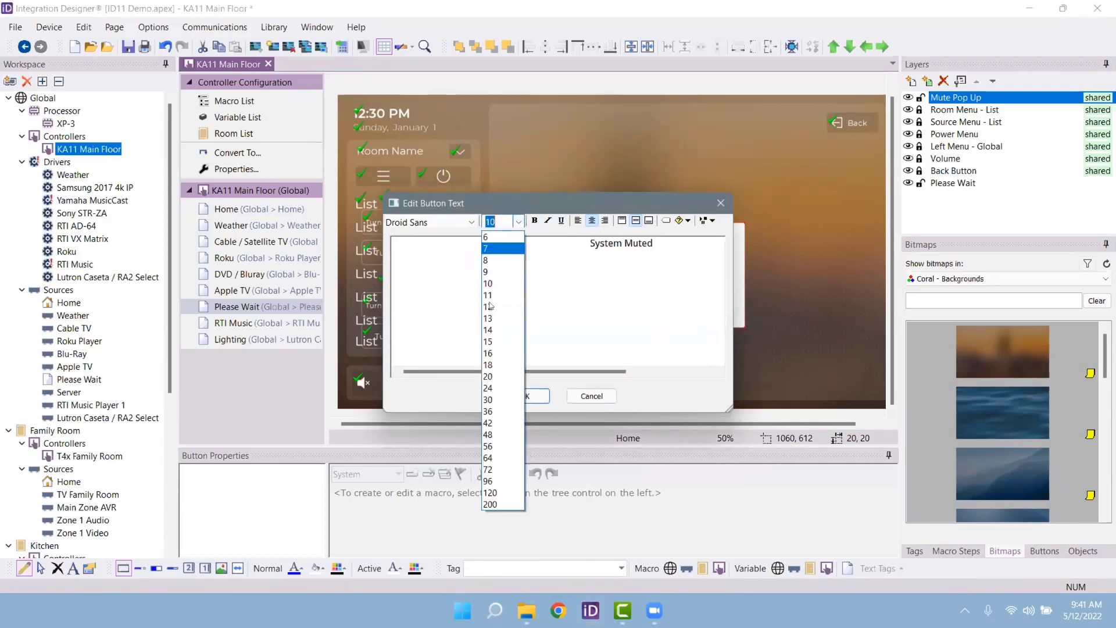
{"action": "left_click", "coordinate": [504, 411]}
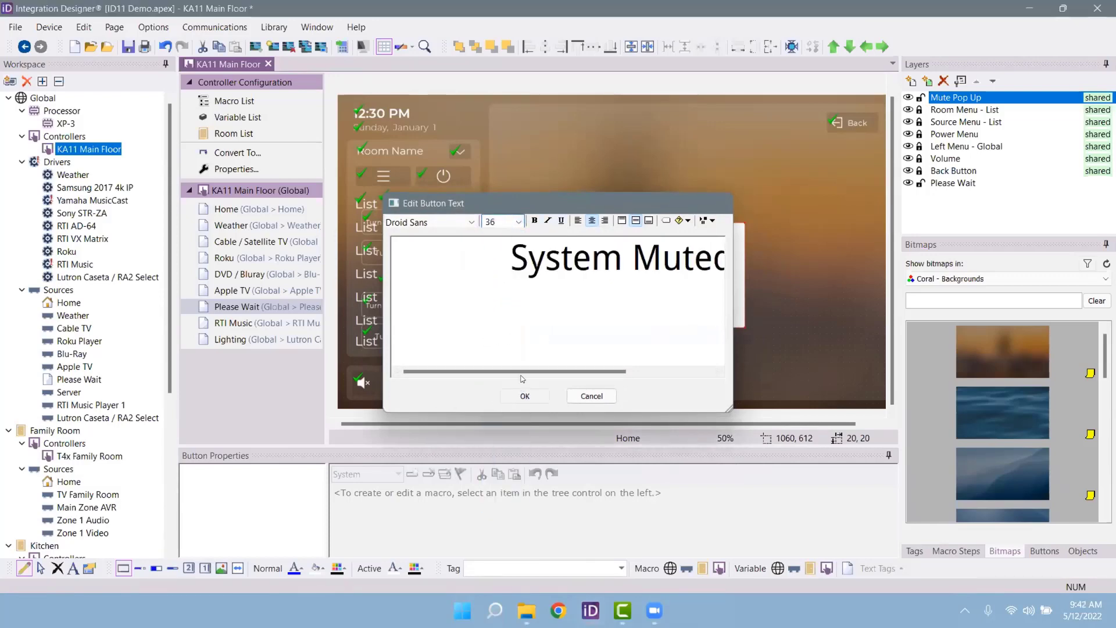
{"action": "left_click", "coordinate": [523, 395]}
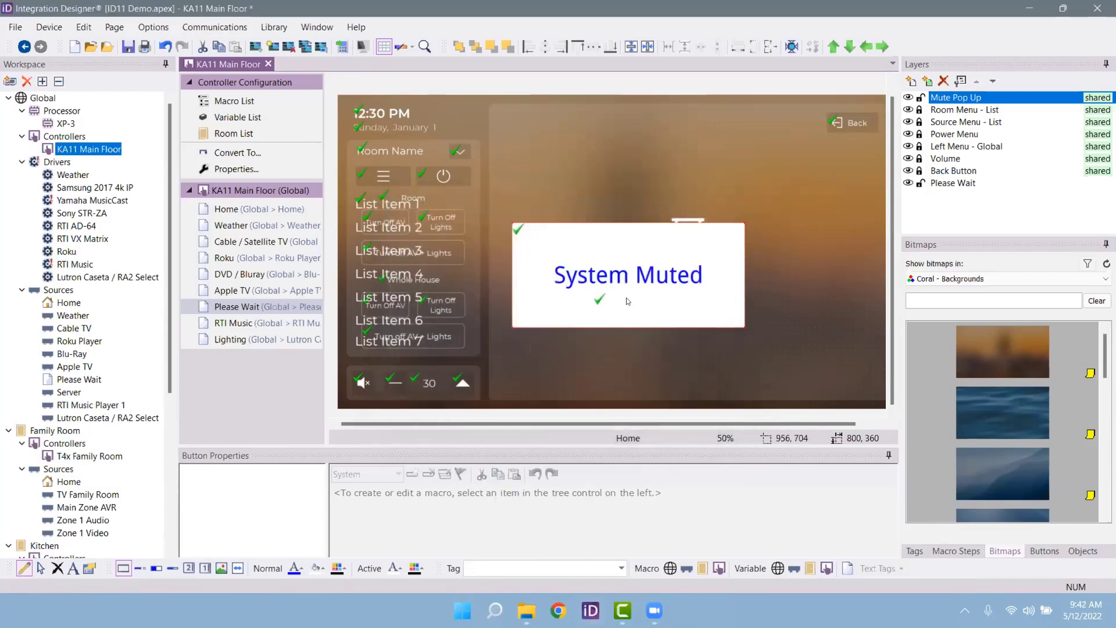
Step: Give the popup a red fill with black text and shift it up and to the right
{"action": "left_click", "coordinate": [318, 568]}
{"action": "left_click", "coordinate": [321, 506]}
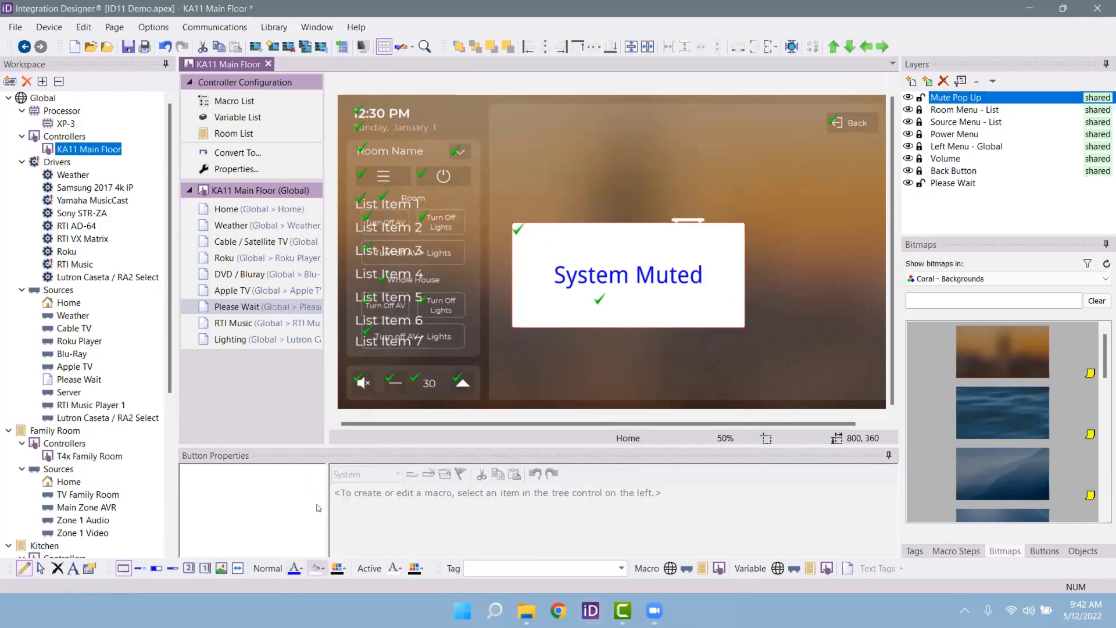
{"action": "left_click", "coordinate": [292, 565]}
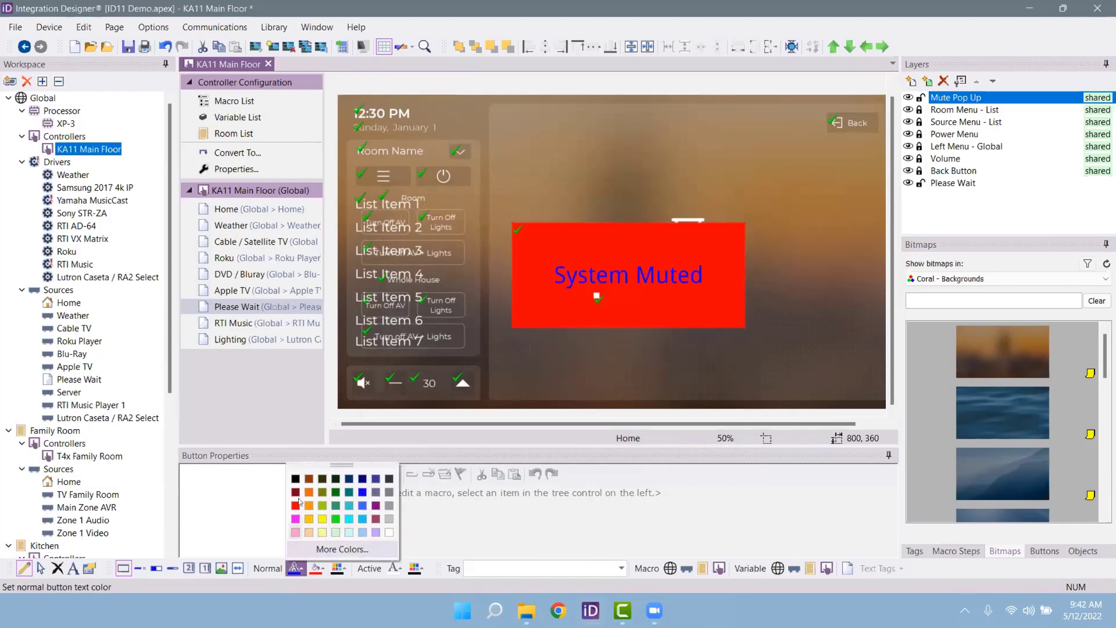
{"action": "left_click", "coordinate": [302, 480]}
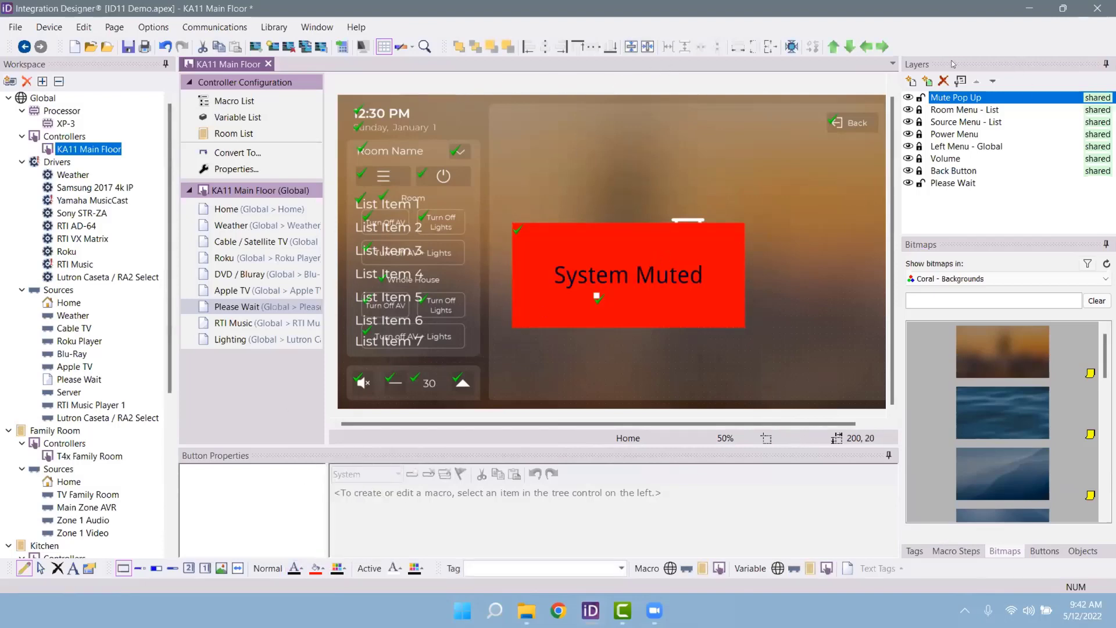
{"action": "left_click", "coordinate": [40, 568]}
{"action": "left_click_drag", "start_coordinate": [624, 265], "coordinate": [677, 253]}
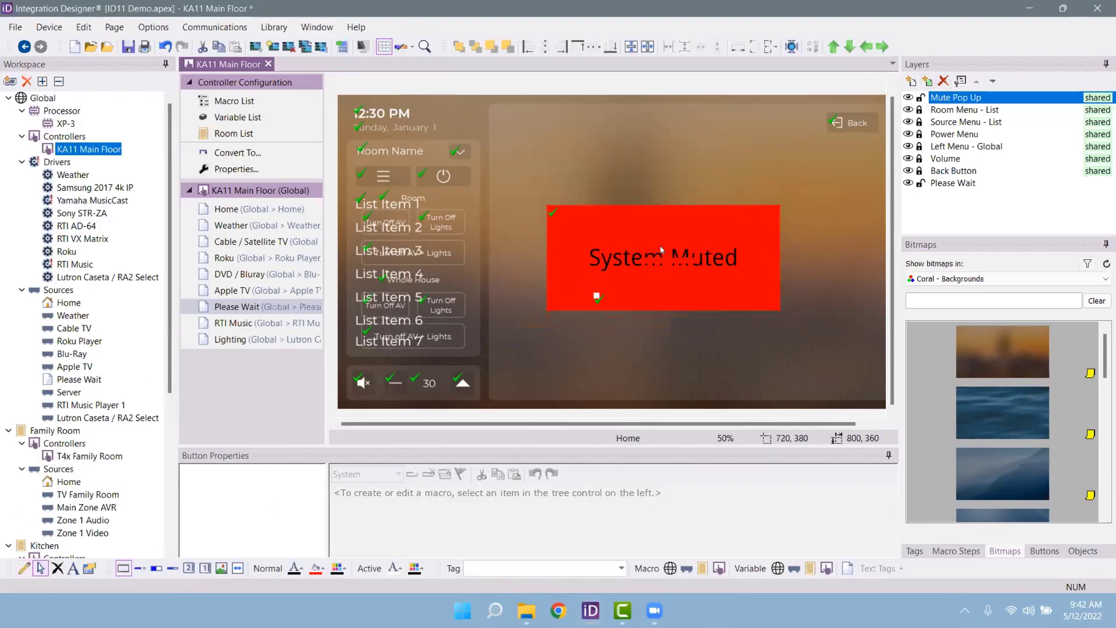
Step: On the DVD / Bluray page, show the Room Menu - List layer and hide Mute Pop Up
{"action": "left_click", "coordinate": [273, 294]}
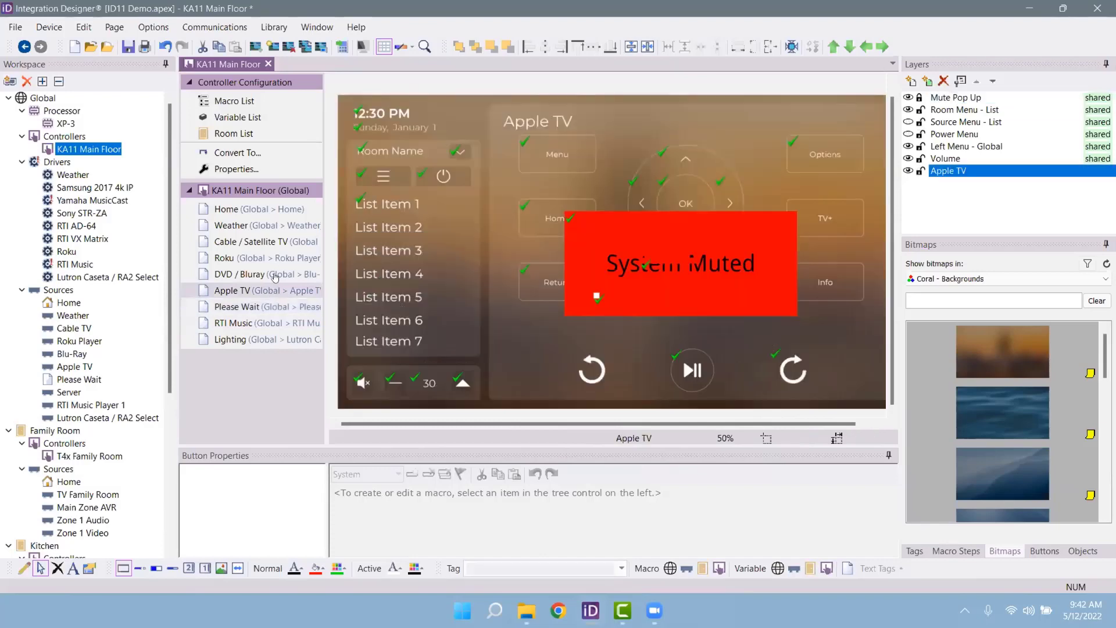
{"action": "left_click", "coordinate": [277, 225]}
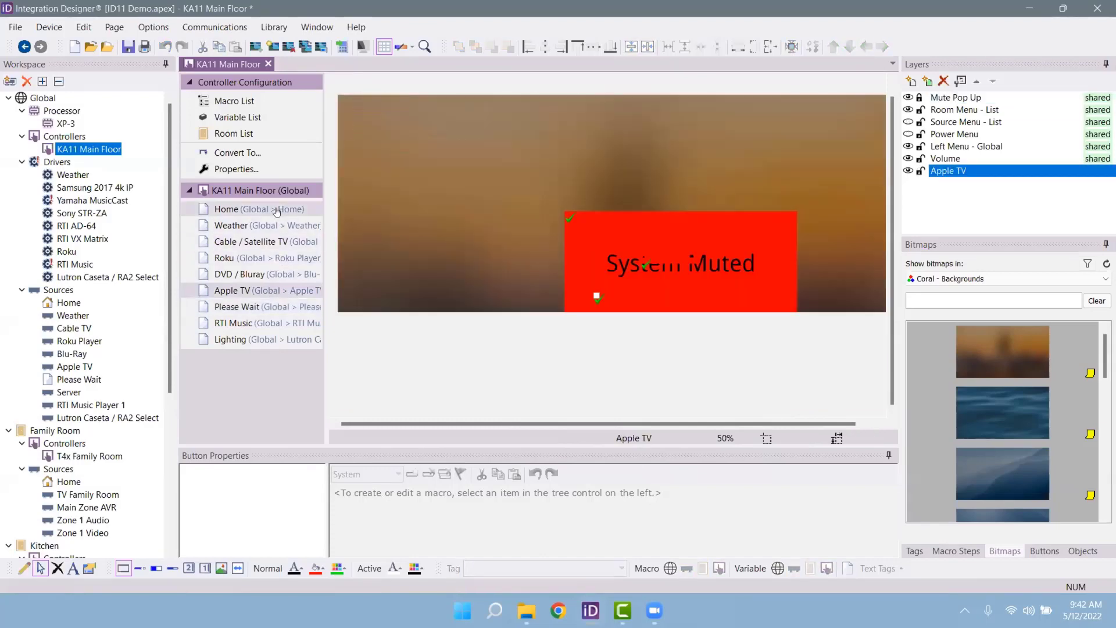
{"action": "left_click", "coordinate": [266, 241]}
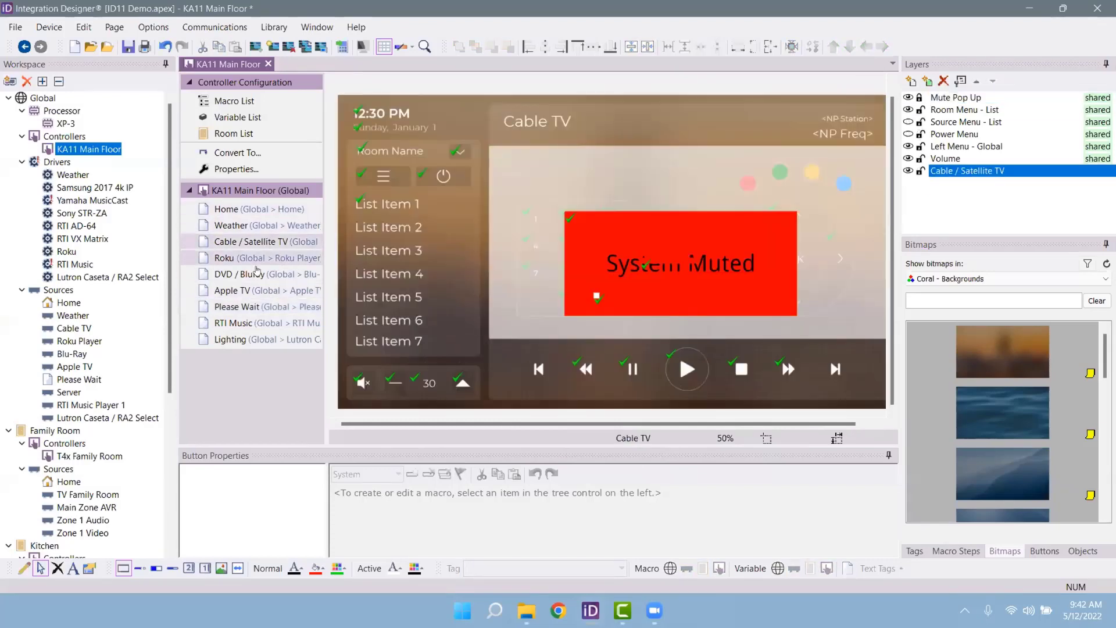
{"action": "left_click", "coordinate": [256, 274]}
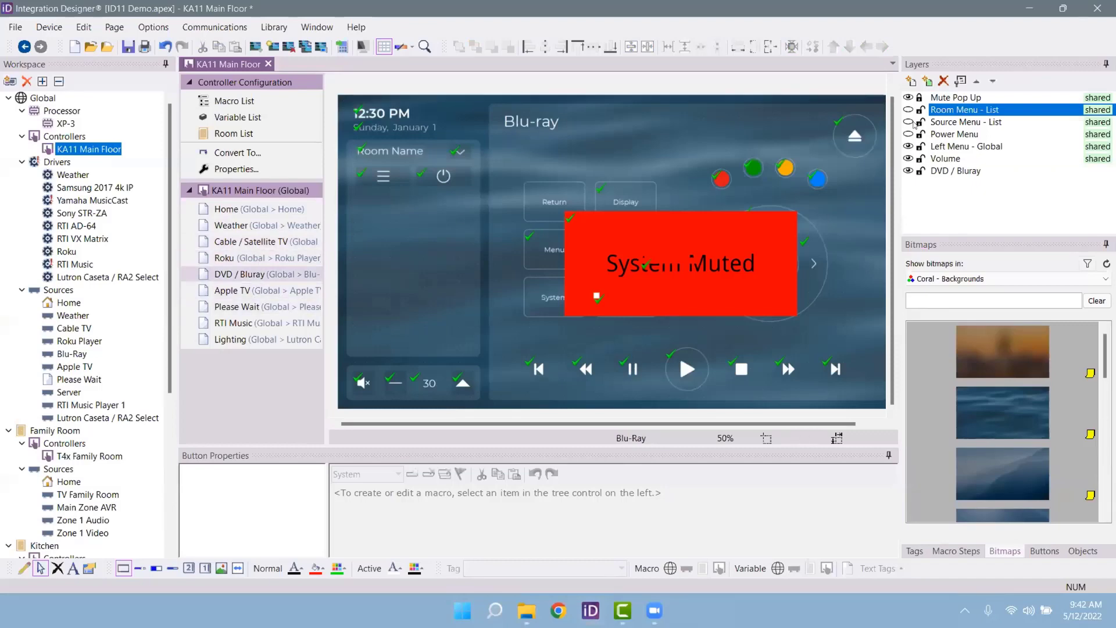
{"action": "left_click", "coordinate": [909, 109]}
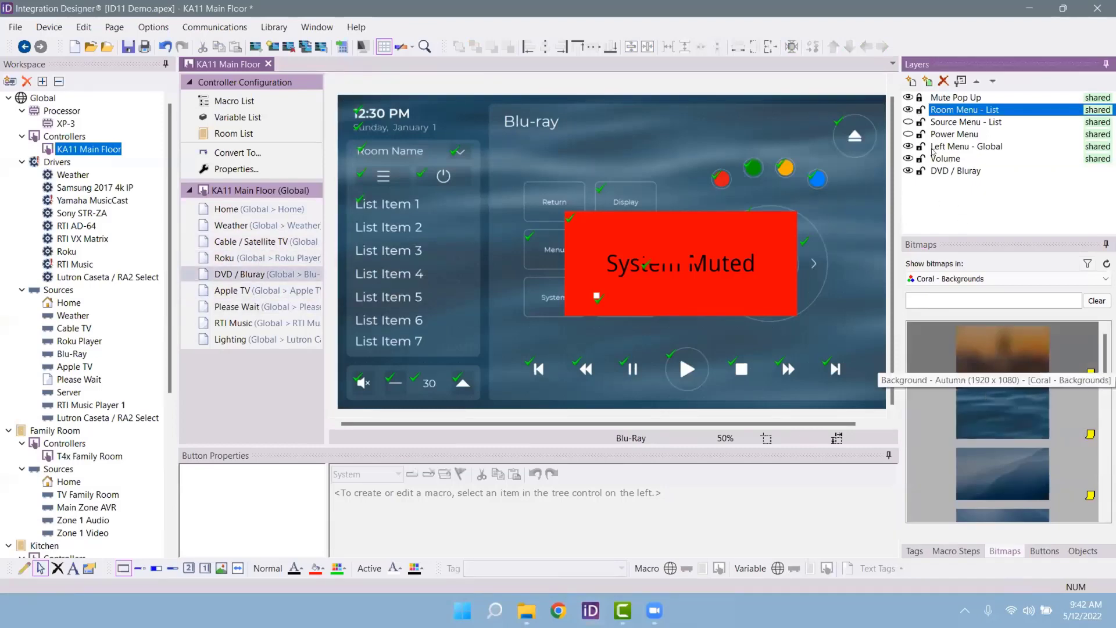
{"action": "left_click", "coordinate": [908, 97]}
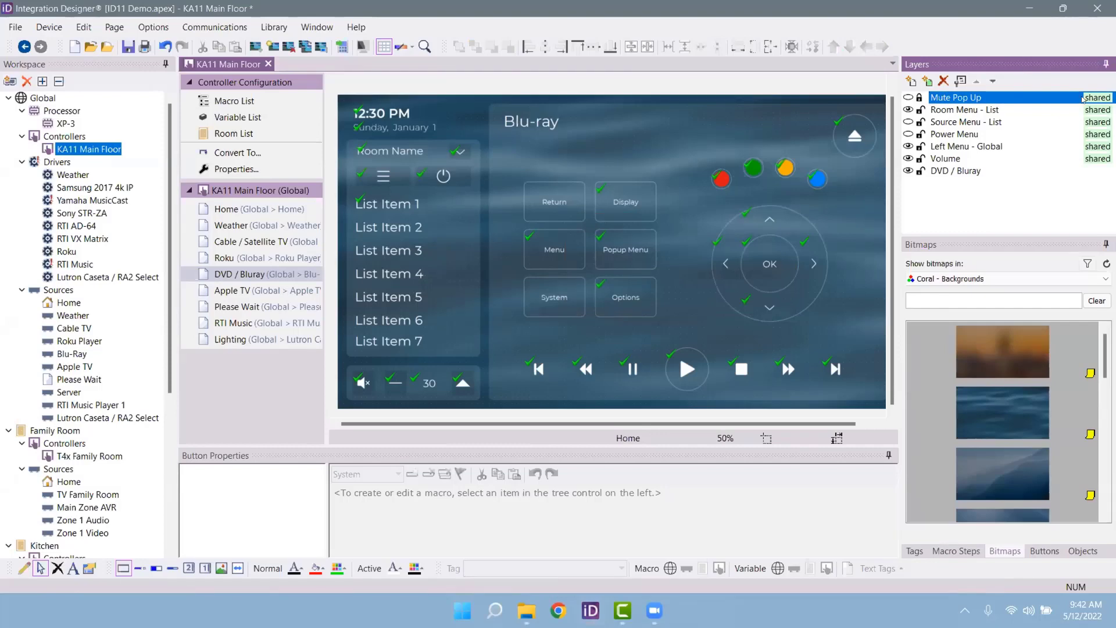
Step: Select the Popup Menu button and try the commands REVERSE, FUNCTION BLUE and MENU TOP
{"action": "left_click", "coordinate": [626, 250]}
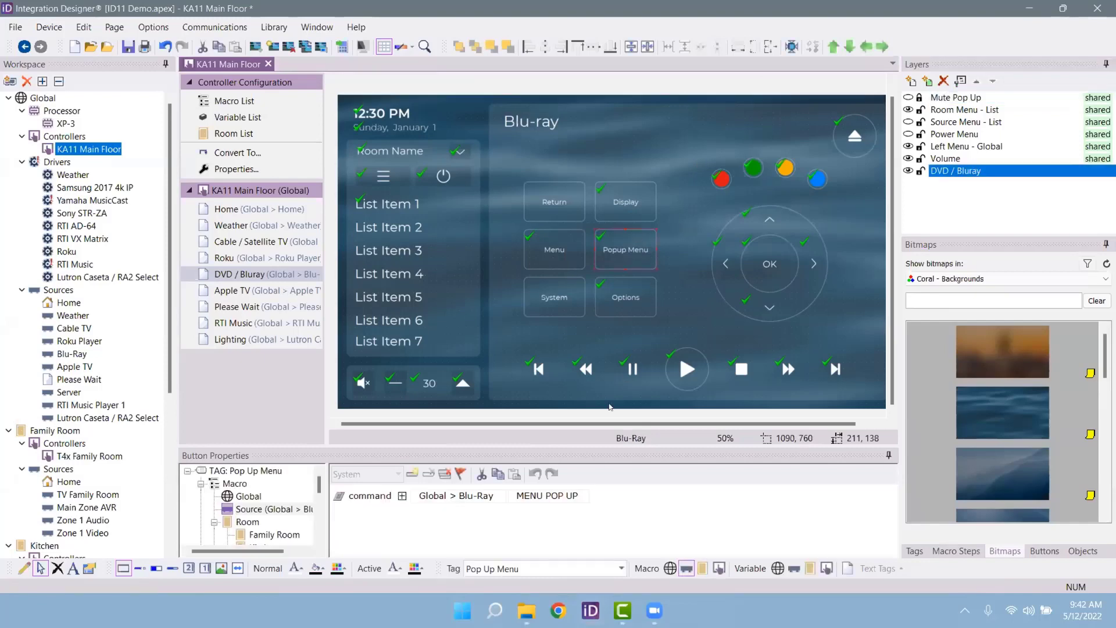
{"action": "left_click_drag", "start_coordinate": [560, 446], "coordinate": [583, 370]}
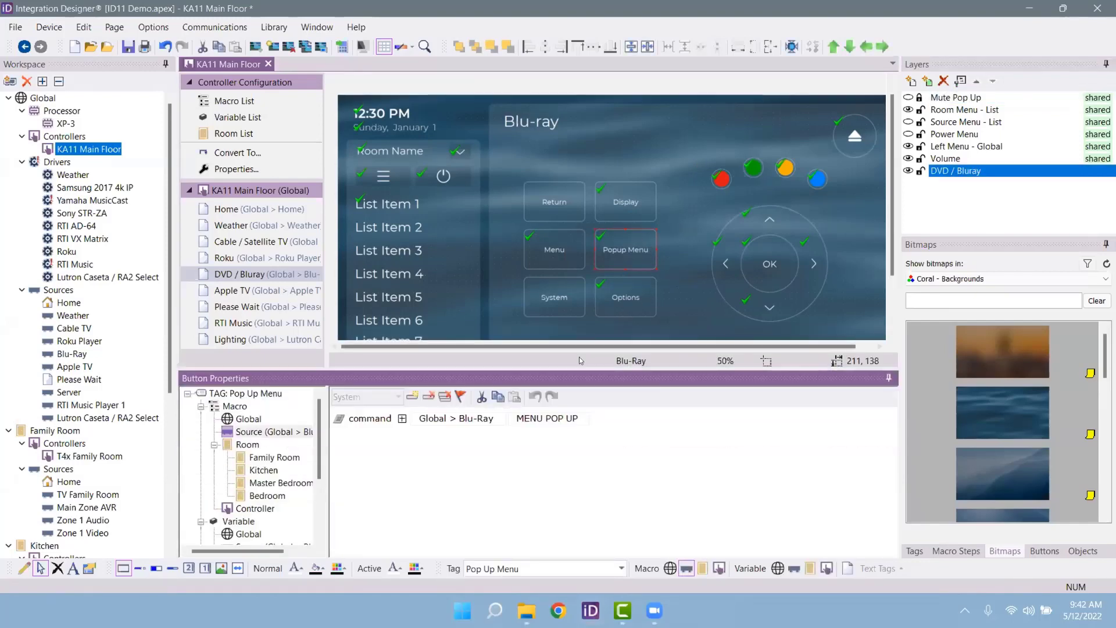
{"action": "left_click_drag", "start_coordinate": [578, 364], "coordinate": [579, 414]}
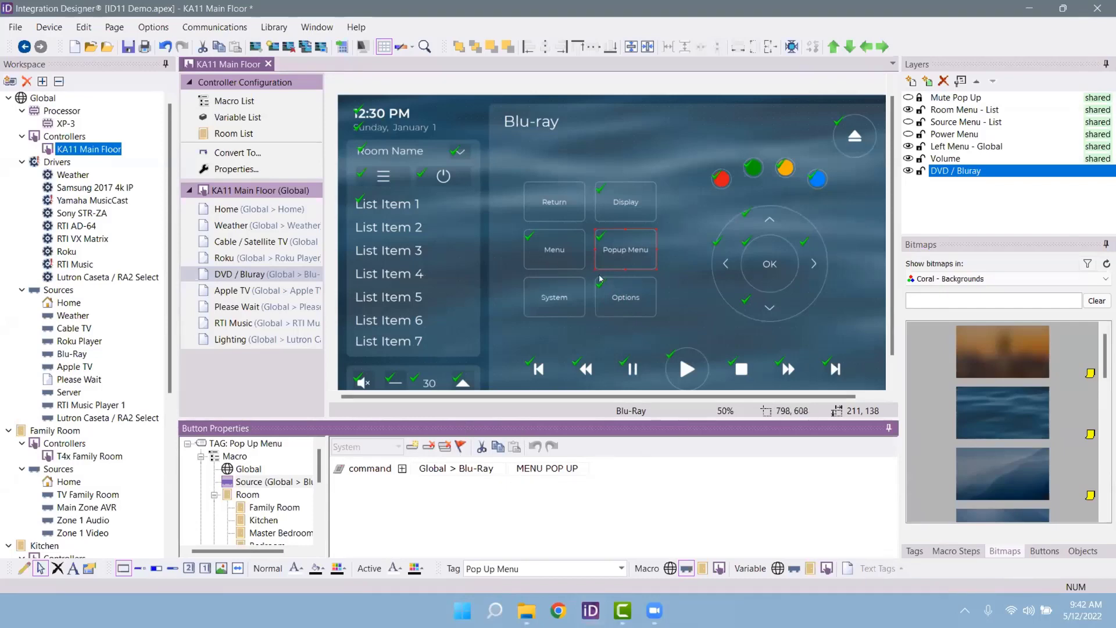
{"action": "left_click", "coordinate": [573, 471]}
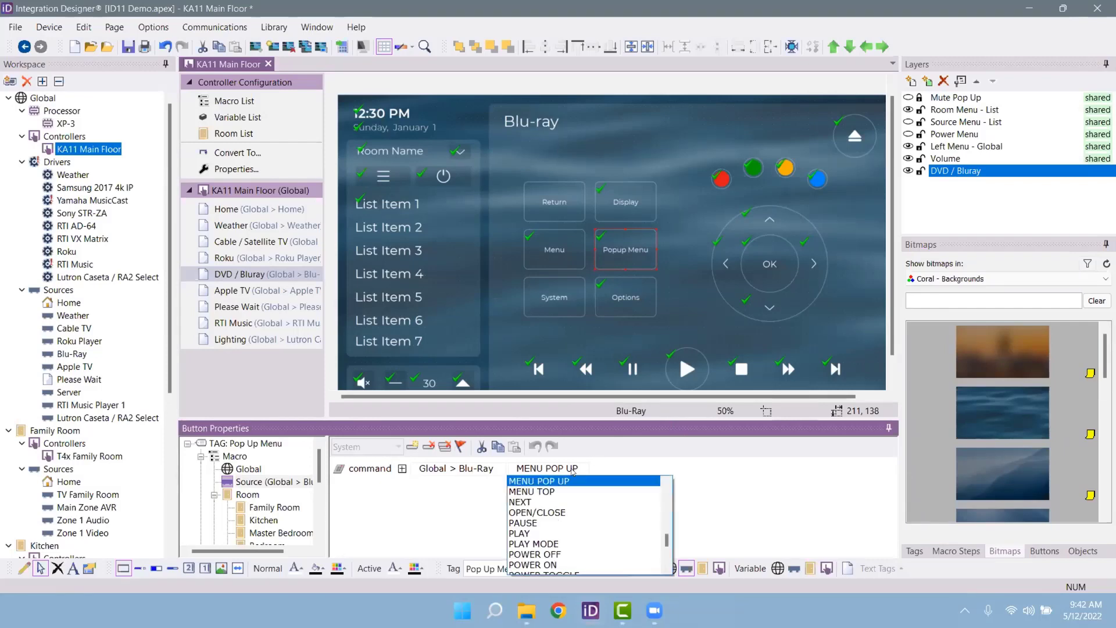
{"action": "scroll", "coordinate": [558, 538], "scroll_direction": "down", "scroll_amount": 2}
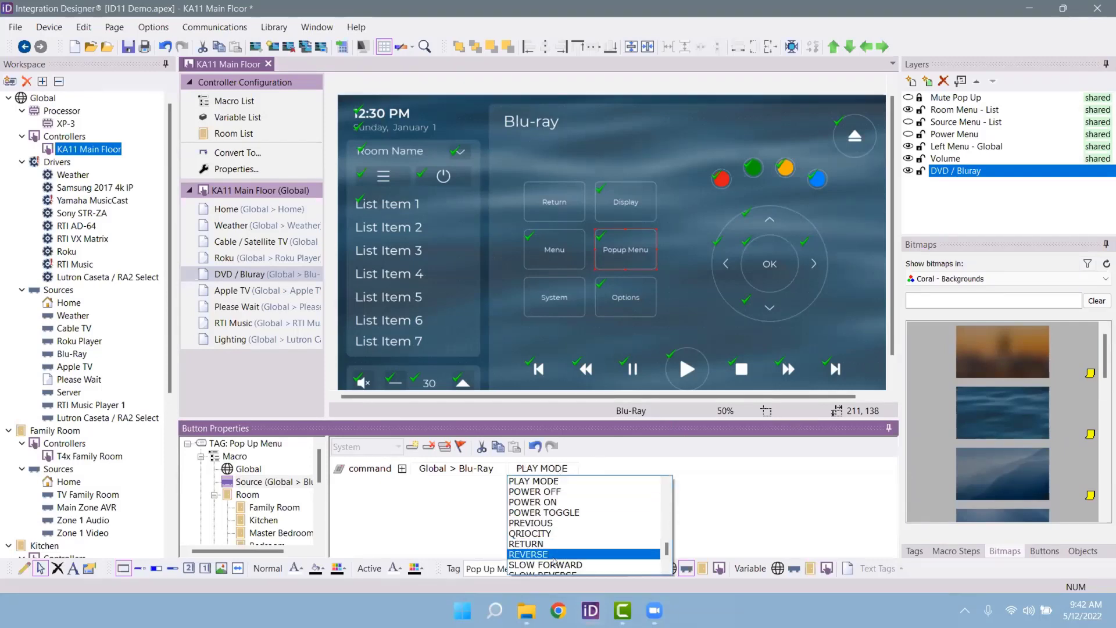
{"action": "left_click", "coordinate": [562, 554]}
{"action": "left_click", "coordinate": [541, 474]}
{"action": "scroll", "coordinate": [558, 523], "scroll_direction": "up", "scroll_amount": 3}
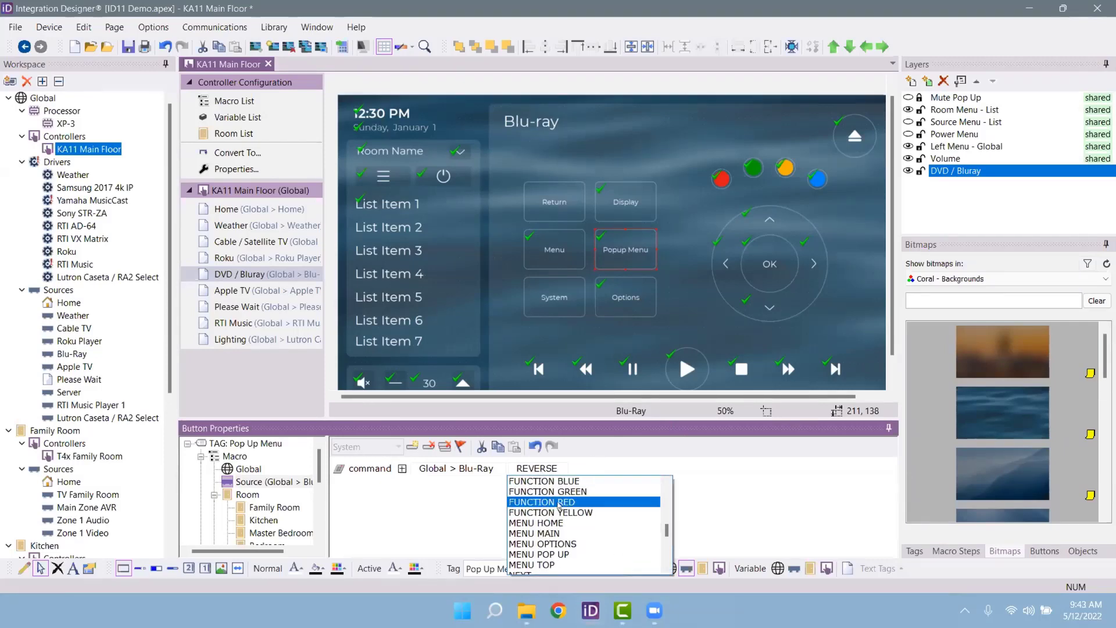
{"action": "left_click", "coordinate": [559, 478]}
{"action": "left_click", "coordinate": [567, 469]}
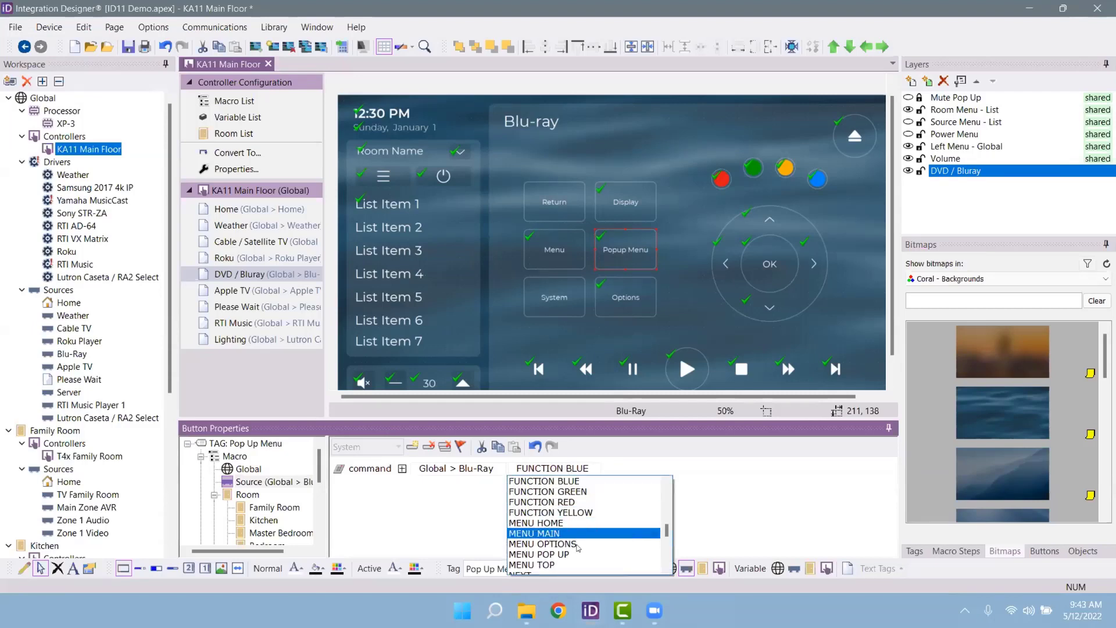
{"action": "left_click", "coordinate": [581, 564]}
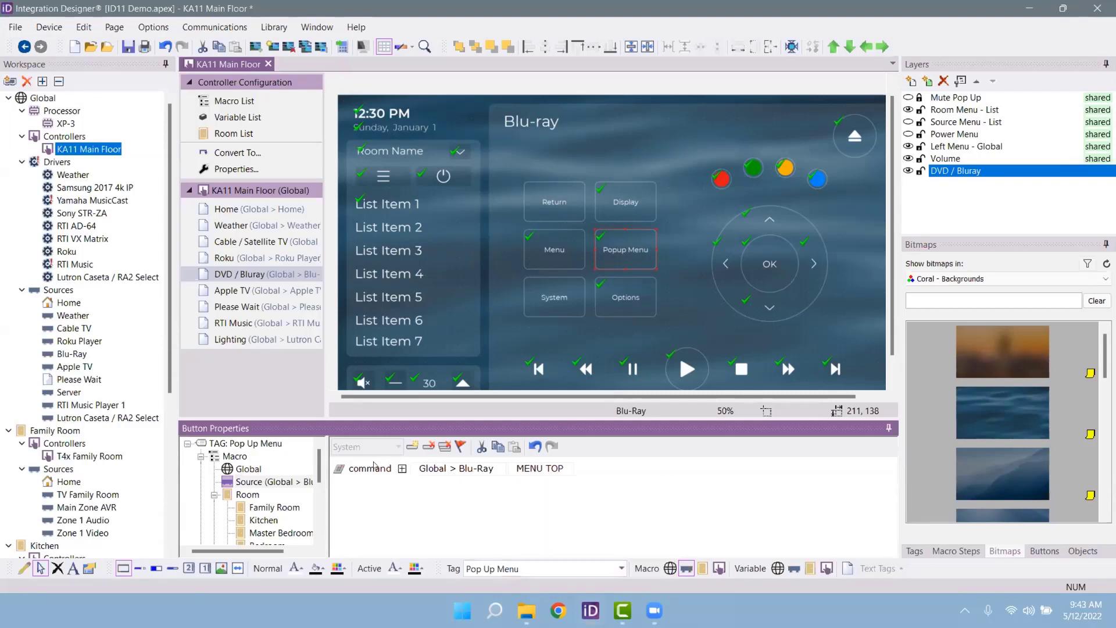
Step: Send the button's command to Global Cable TV with the CURSOR ENTER function
{"action": "left_click", "coordinate": [432, 471]}
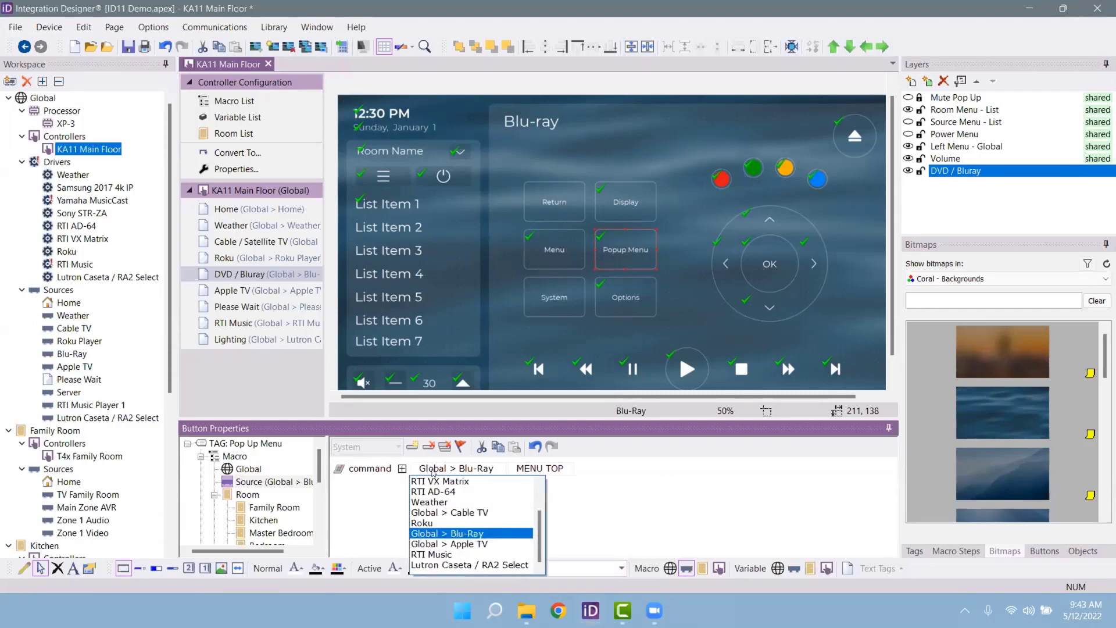
{"action": "left_click", "coordinate": [479, 510]}
{"action": "left_click", "coordinate": [589, 472]}
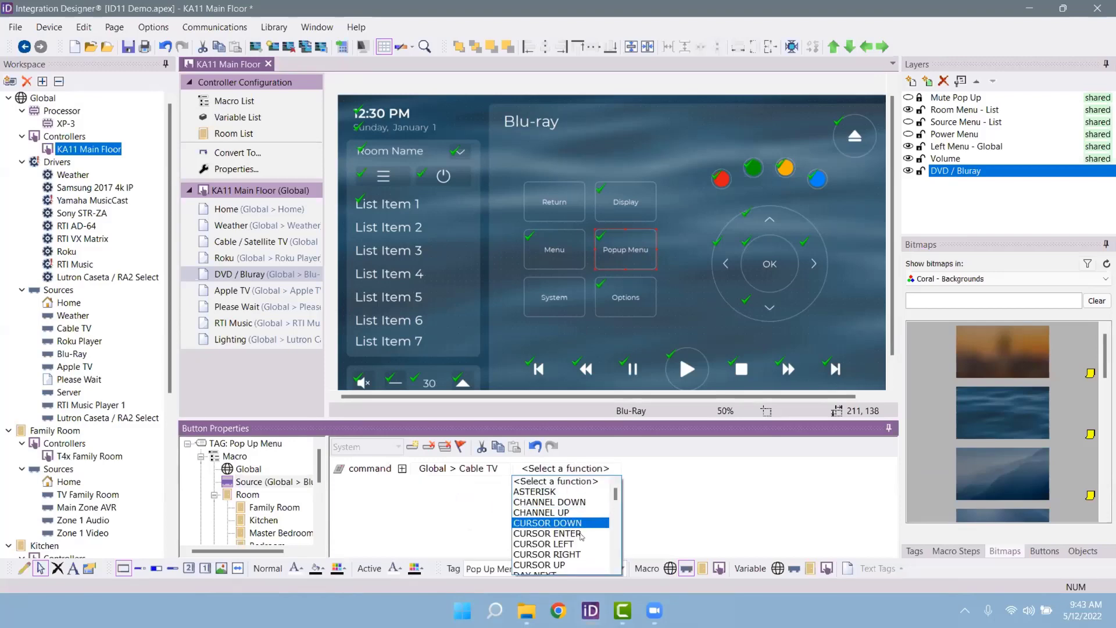
{"action": "left_click", "coordinate": [589, 535]}
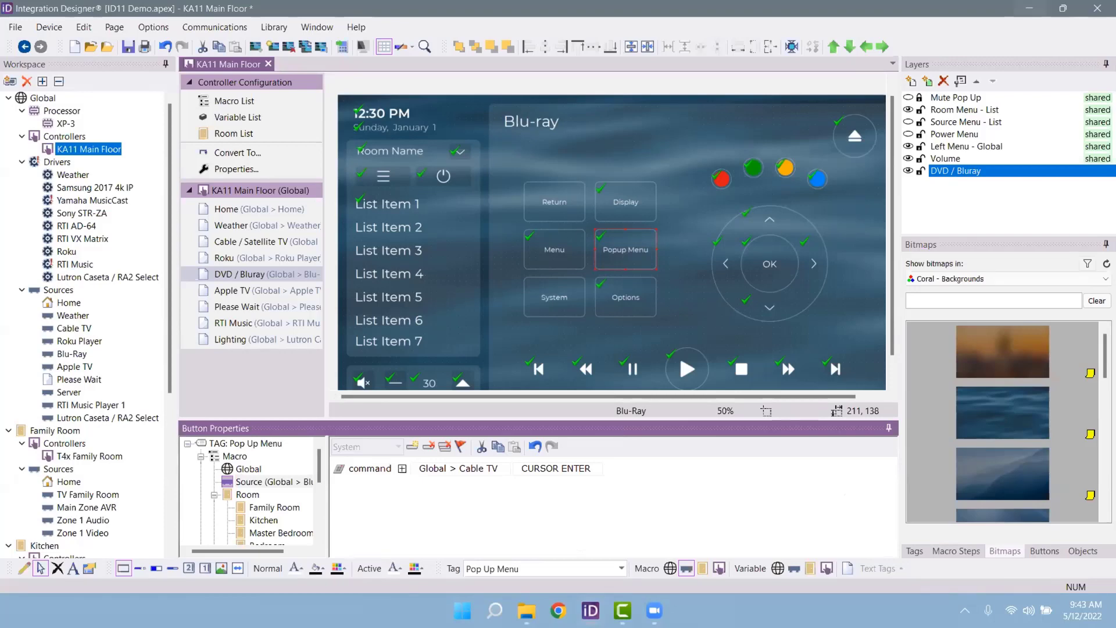
{"action": "mouse_move", "coordinate": [68, 146]}
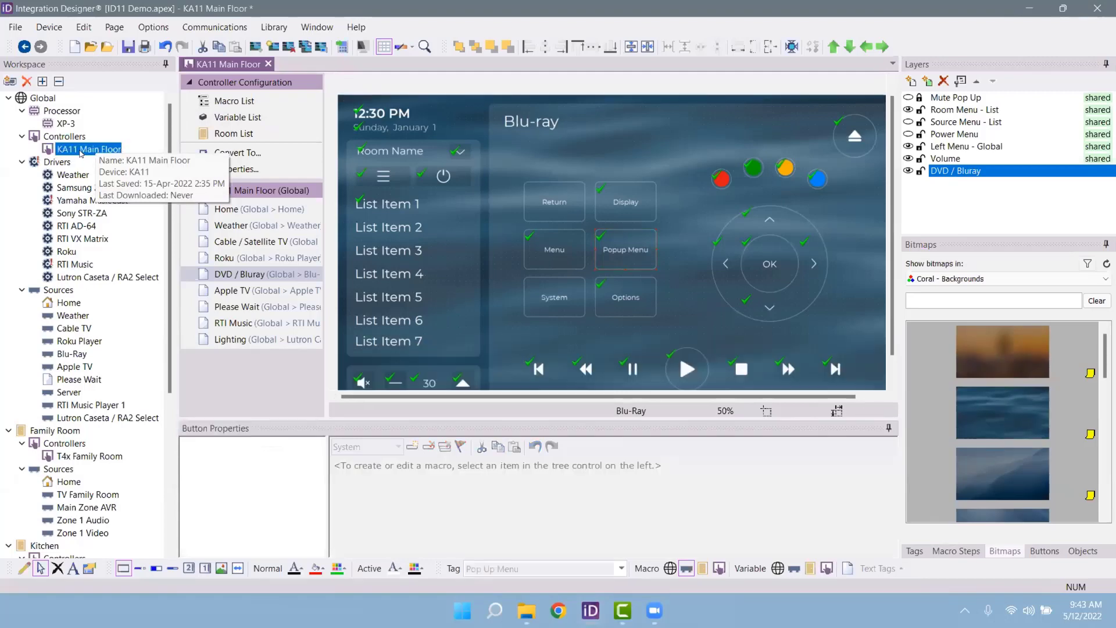
Step: Clone the KA11 Main Floor controller as Moms KA11
{"action": "right_click", "coordinate": [84, 152]}
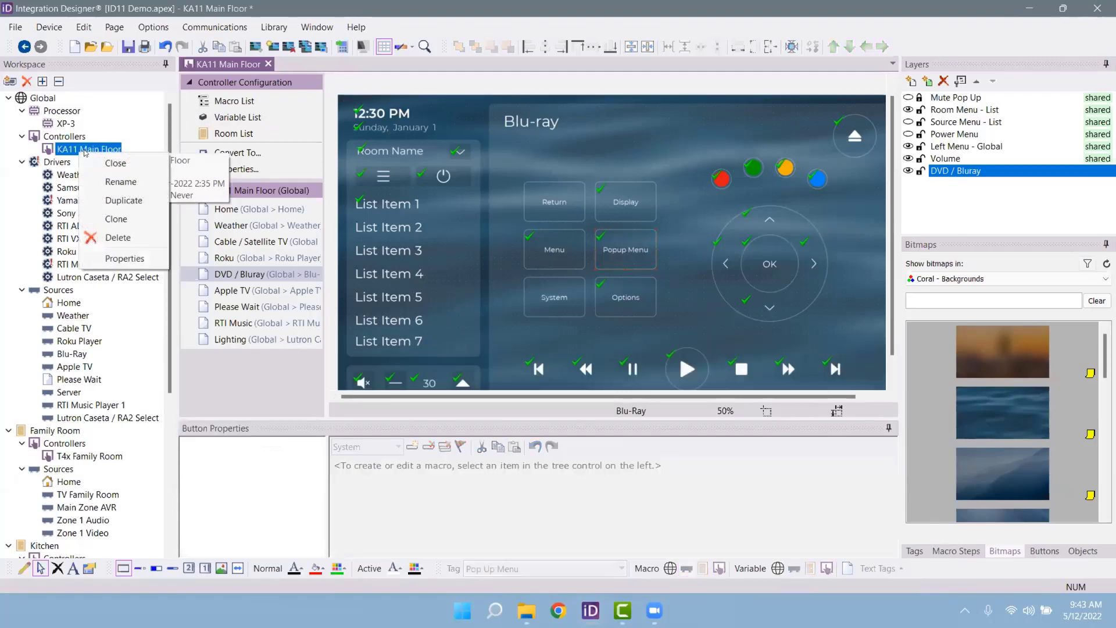
{"action": "left_click", "coordinate": [135, 222]}
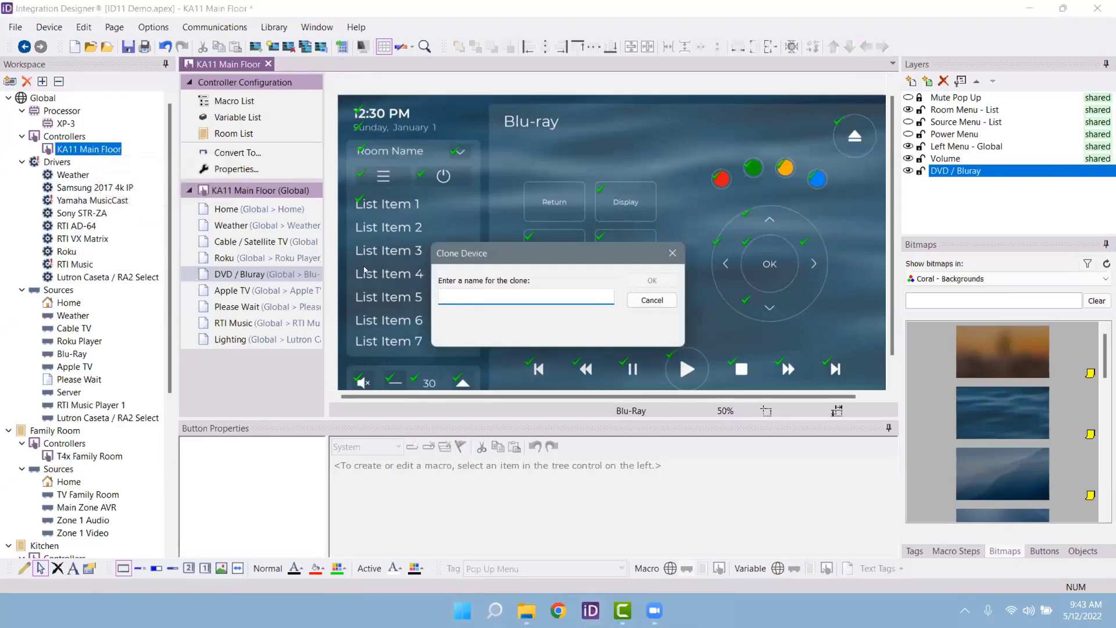
{"action": "type", "text": "Moms KA11"}
{"action": "key", "text": "Return"}
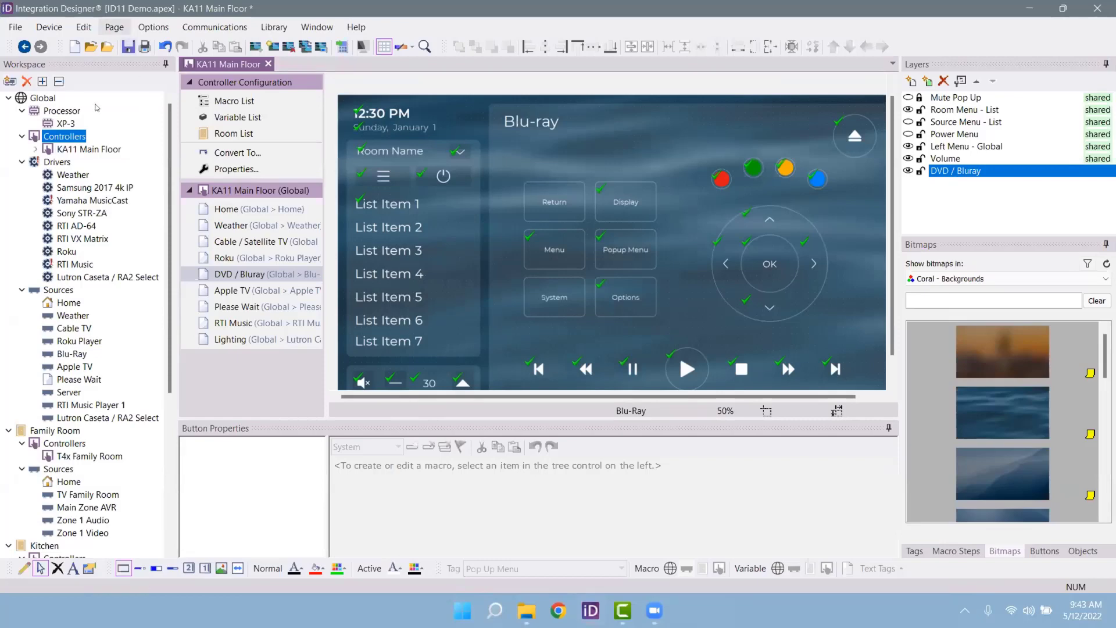
Step: Open the Moms KA11 clone, then reopen KA11 Main Floor for editing
{"action": "left_click", "coordinate": [33, 148]}
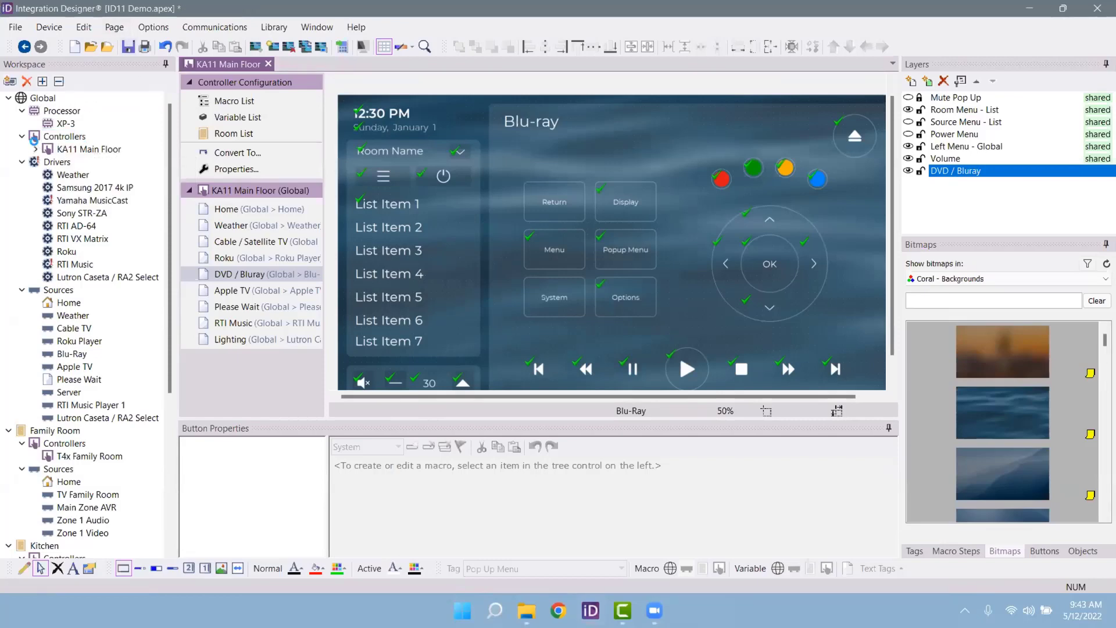
{"action": "left_click", "coordinate": [111, 164]}
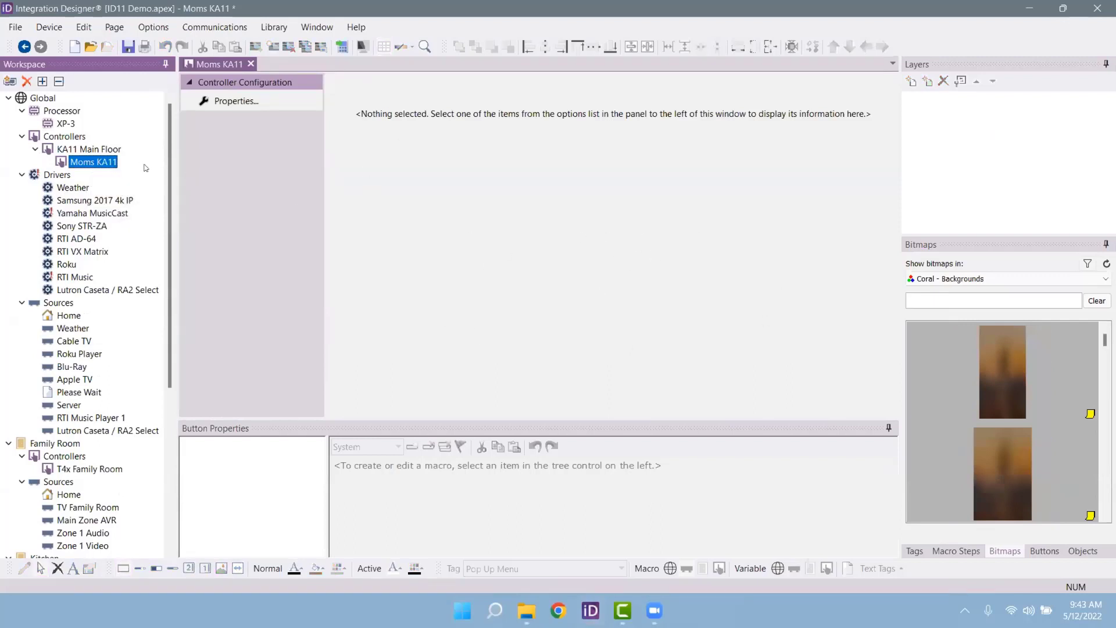
{"action": "left_click", "coordinate": [81, 151]}
{"action": "double_click", "coordinate": [81, 151]}
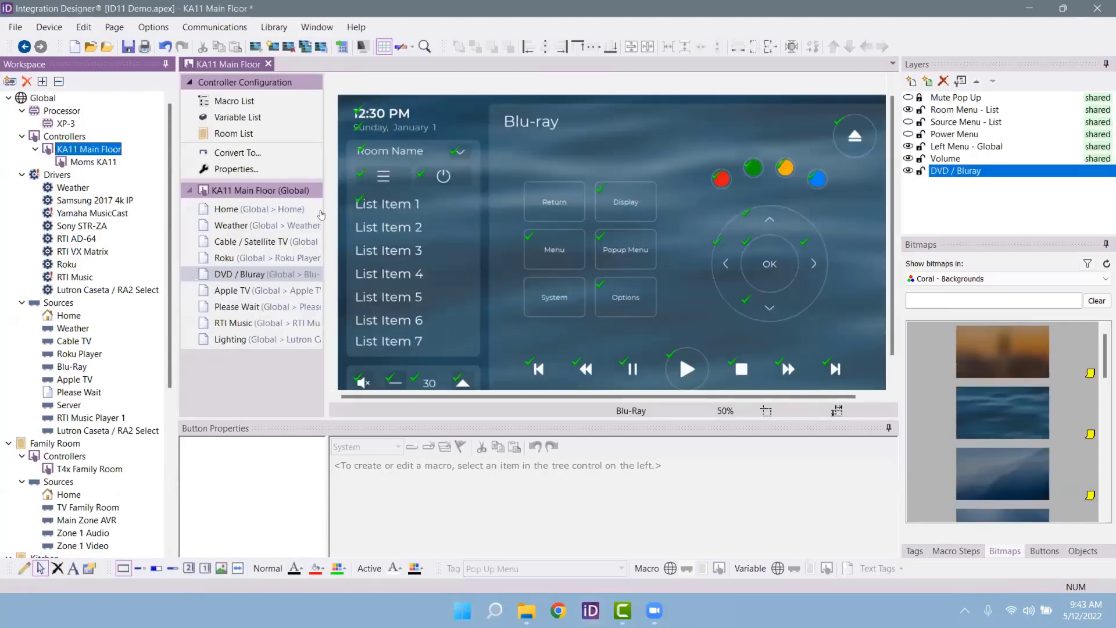
{"action": "mouse_move", "coordinate": [66, 147]}
{"action": "left_click_drag", "start_coordinate": [545, 218], "coordinate": [540, 213]}
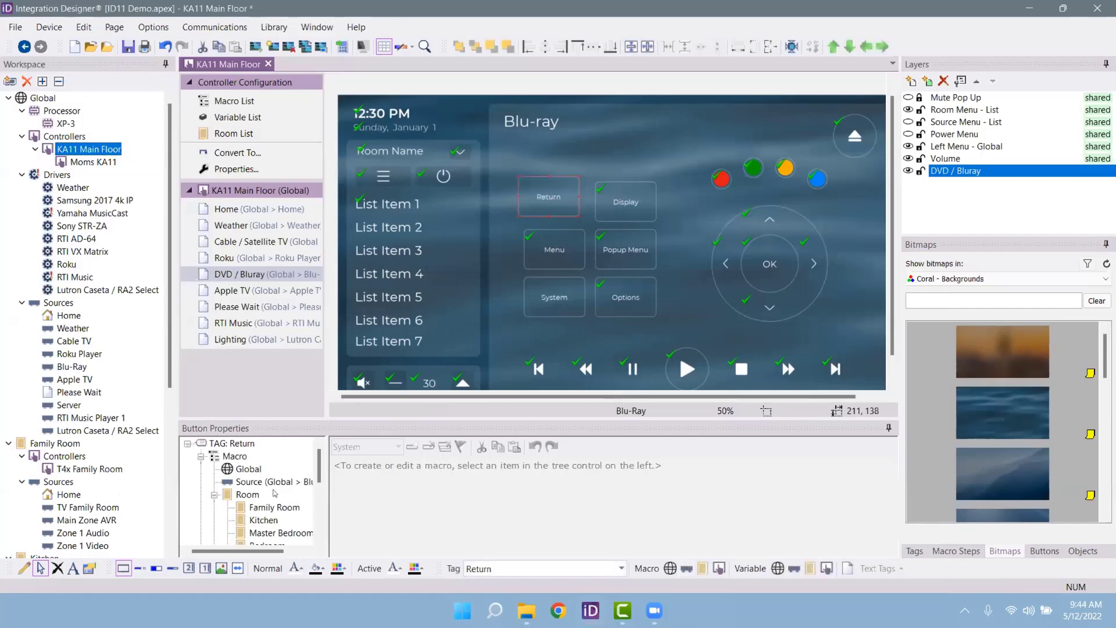
{"action": "left_click", "coordinate": [249, 469]}
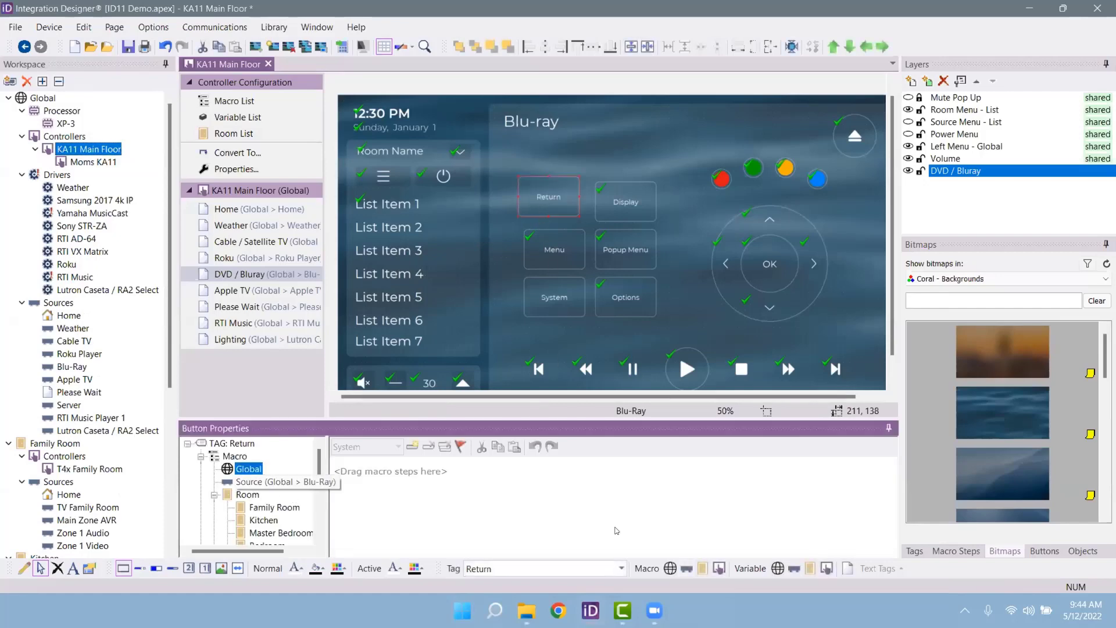
{"action": "left_click", "coordinate": [955, 551]}
{"action": "scroll", "coordinate": [1008, 360], "scroll_direction": "up", "scroll_amount": 10}
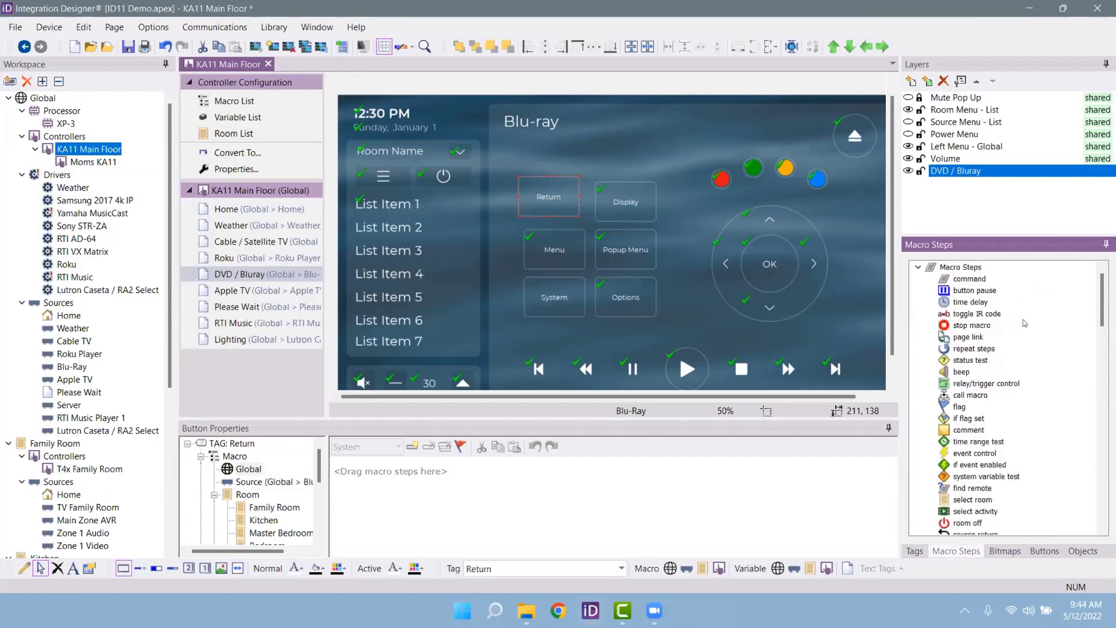
{"action": "left_click_drag", "start_coordinate": [963, 340], "coordinate": [372, 470]}
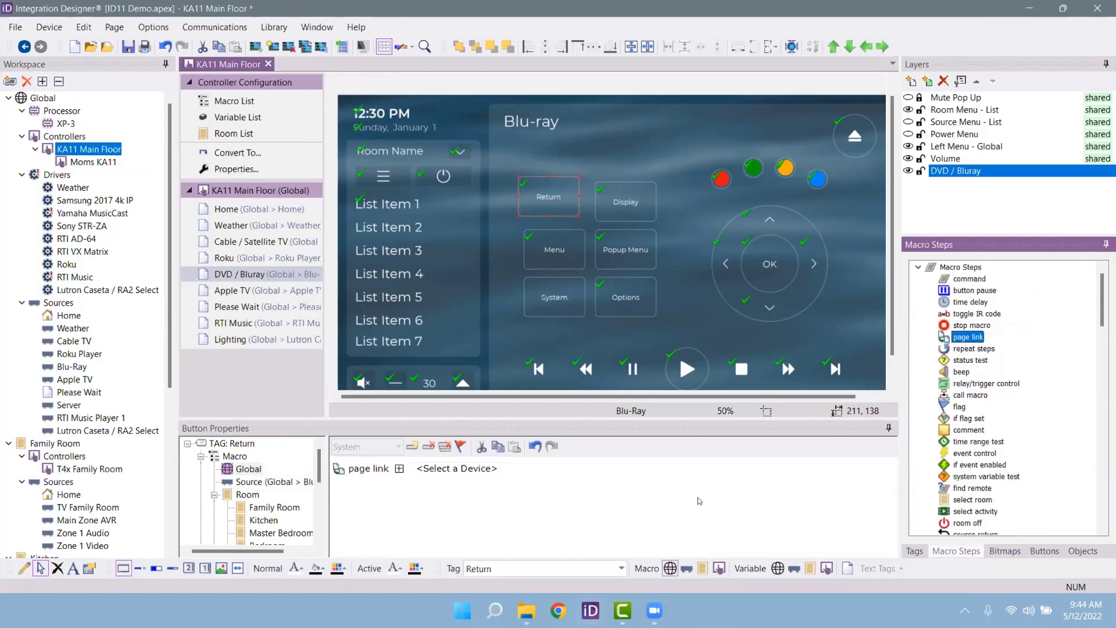
{"action": "left_click", "coordinate": [477, 469]}
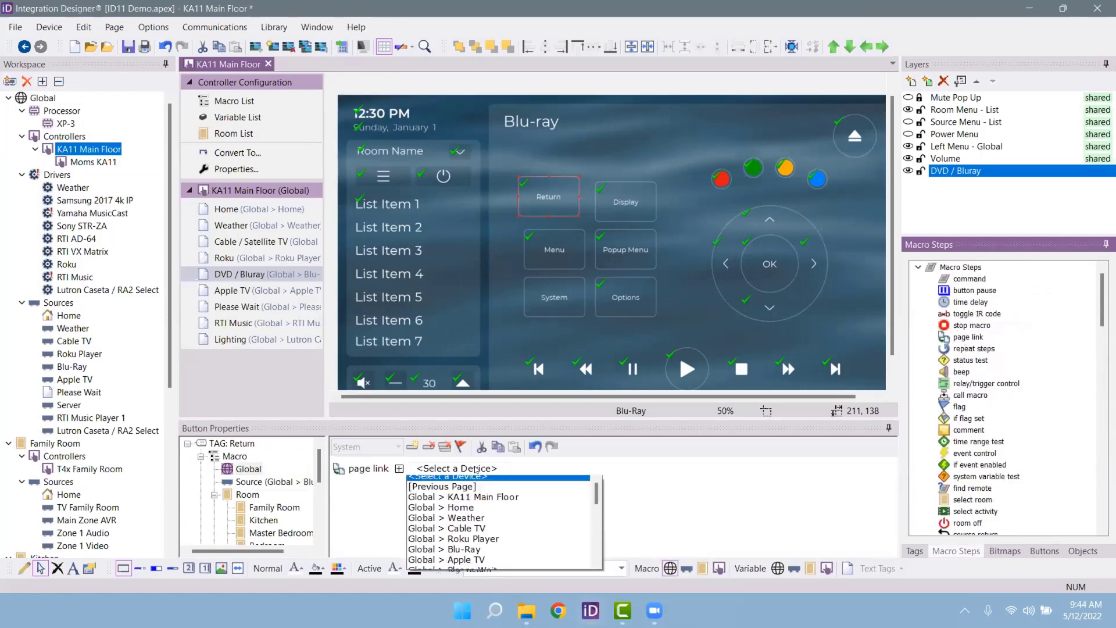
{"action": "left_click", "coordinate": [514, 547]}
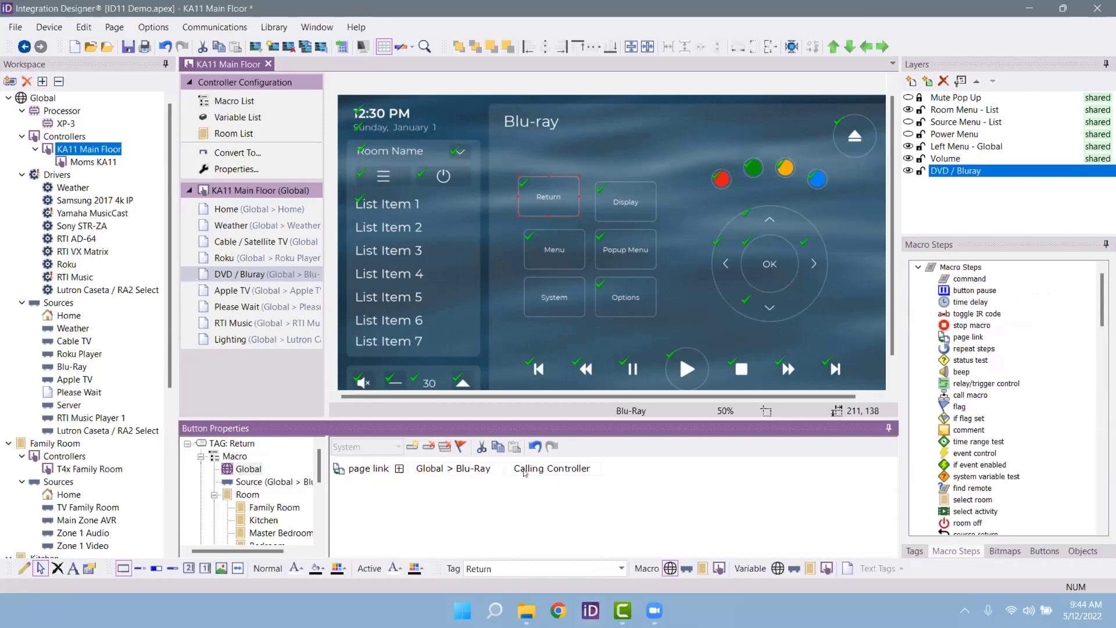
{"action": "left_click", "coordinate": [583, 469]}
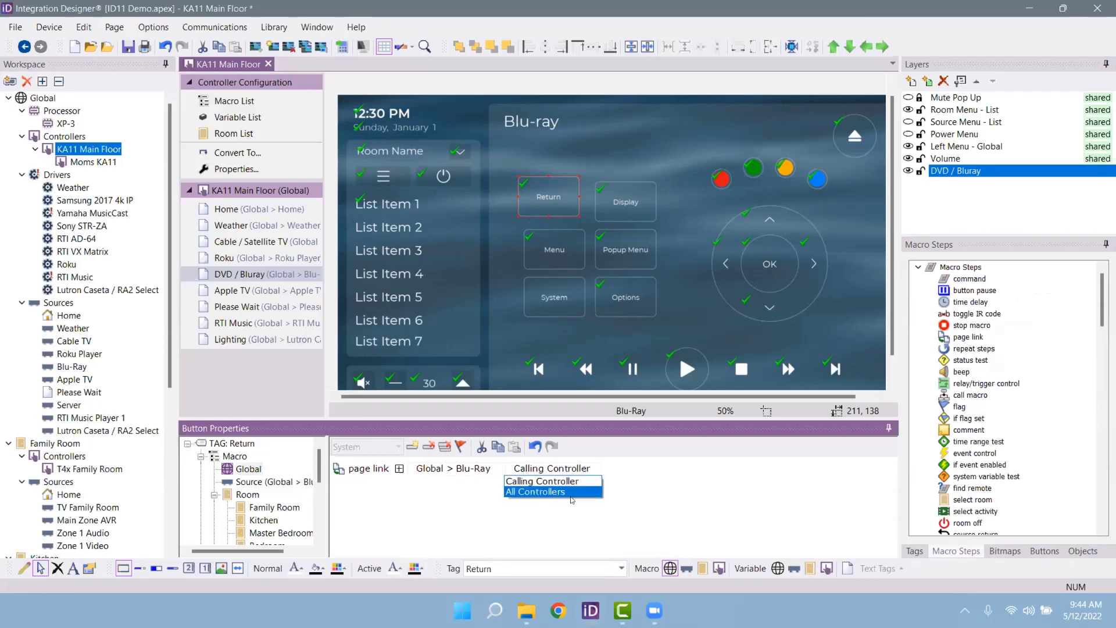
{"action": "left_click", "coordinate": [578, 481]}
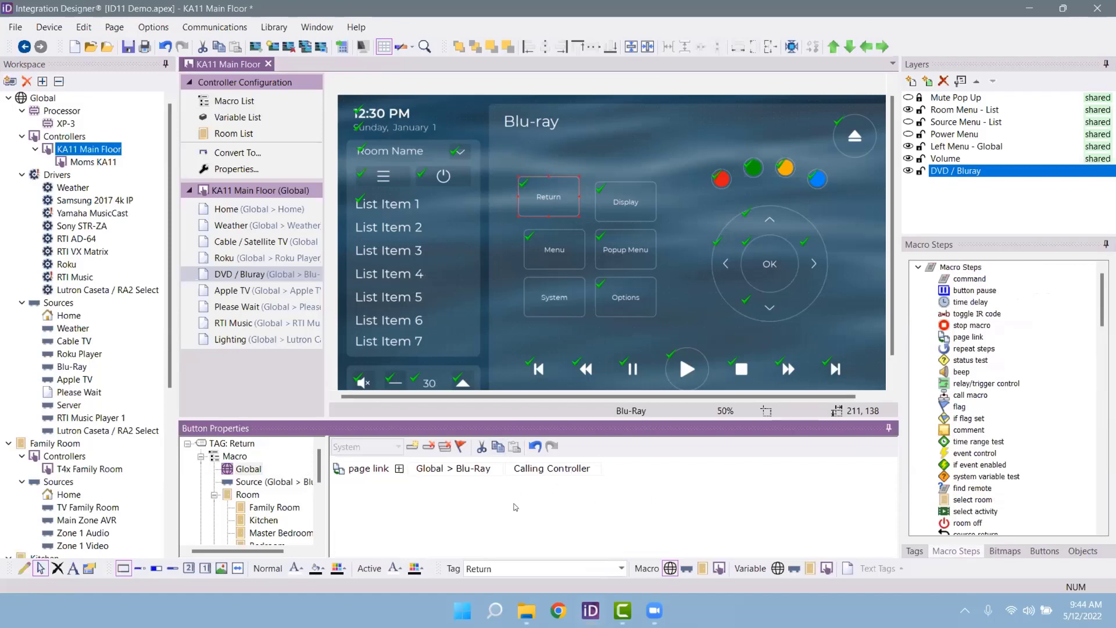
{"action": "left_click", "coordinate": [486, 472]}
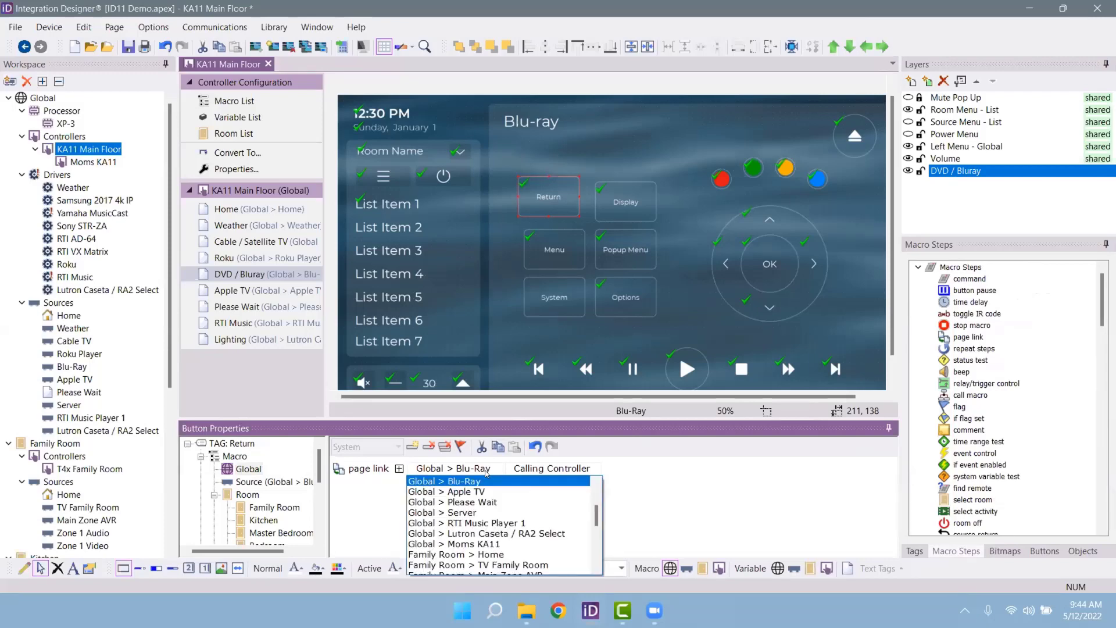
{"action": "left_click", "coordinate": [483, 525]}
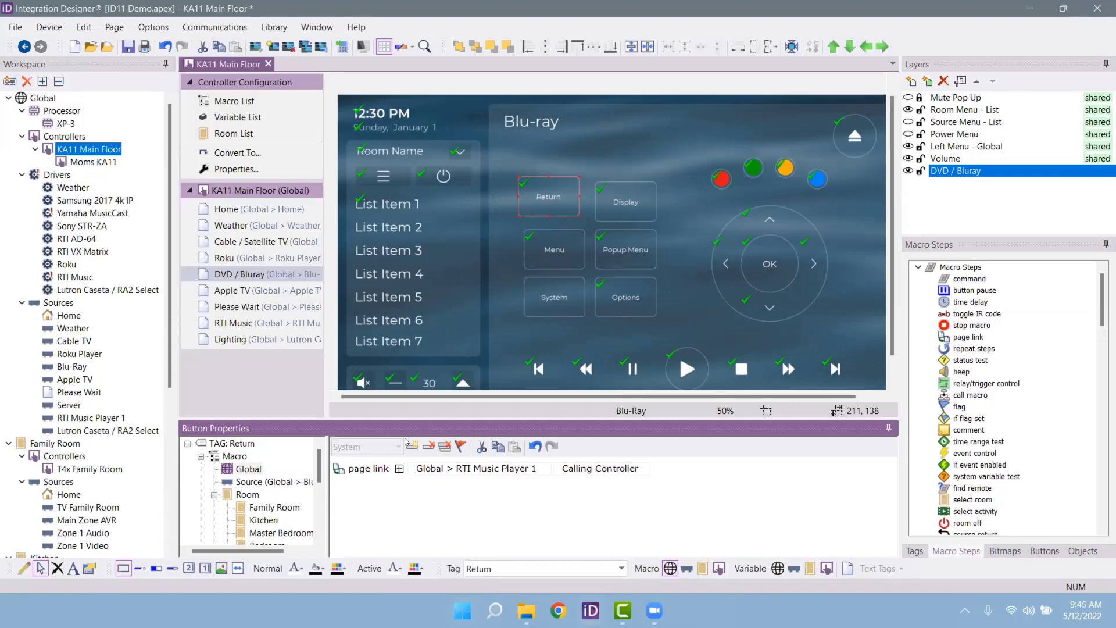
{"action": "left_click_drag", "start_coordinate": [526, 193], "coordinate": [588, 203]}
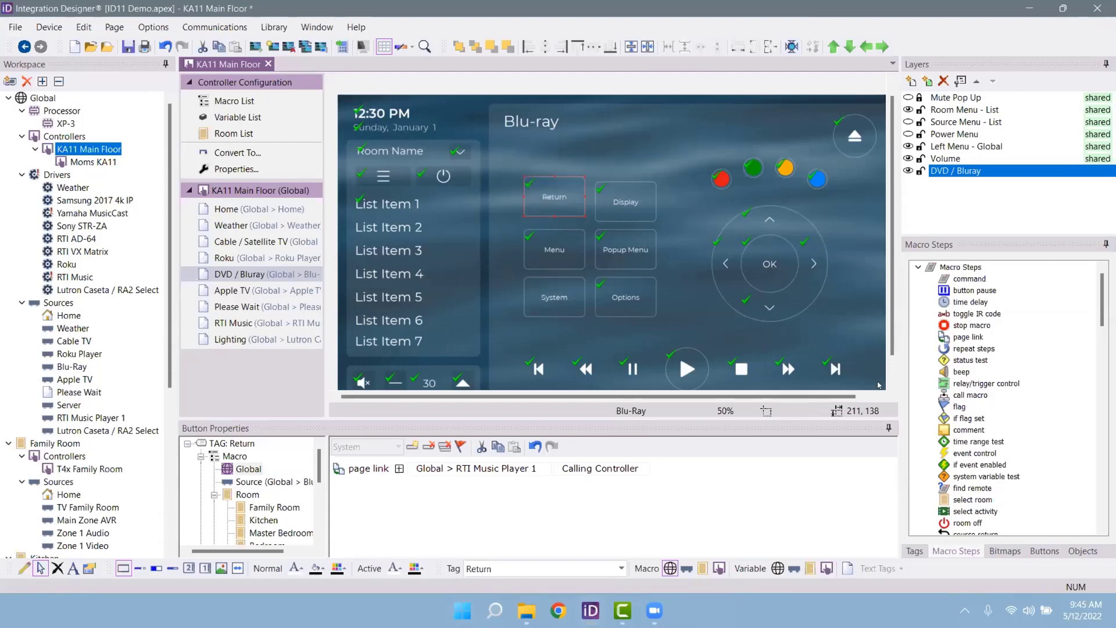
{"action": "left_click", "coordinate": [679, 353]}
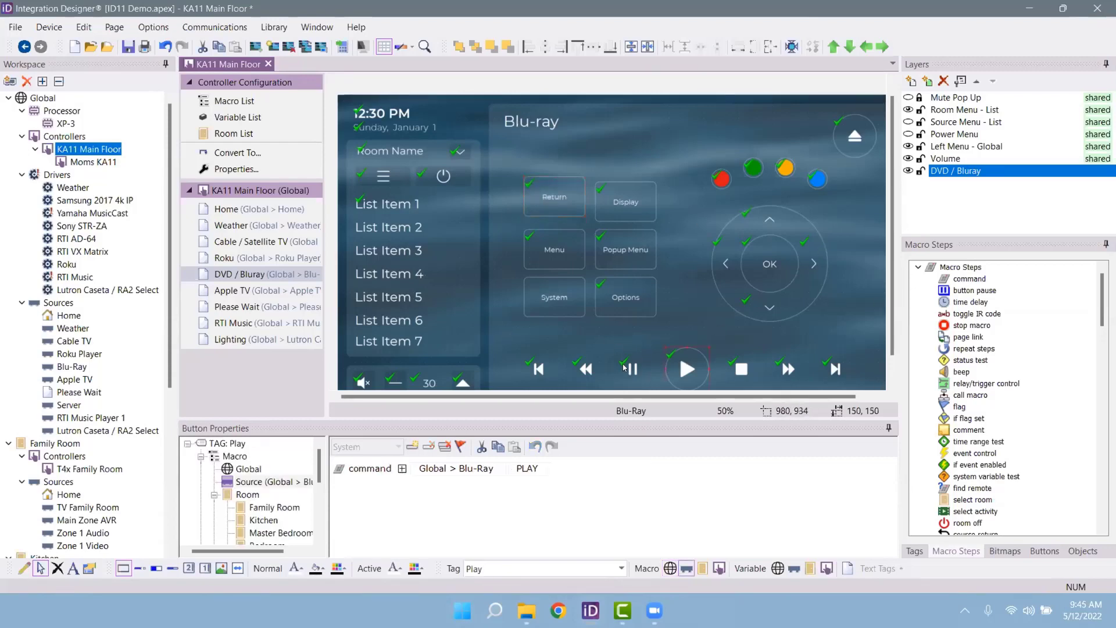
{"action": "left_click", "coordinate": [634, 367]}
{"action": "left_click", "coordinate": [585, 366]}
{"action": "left_click", "coordinate": [537, 371]}
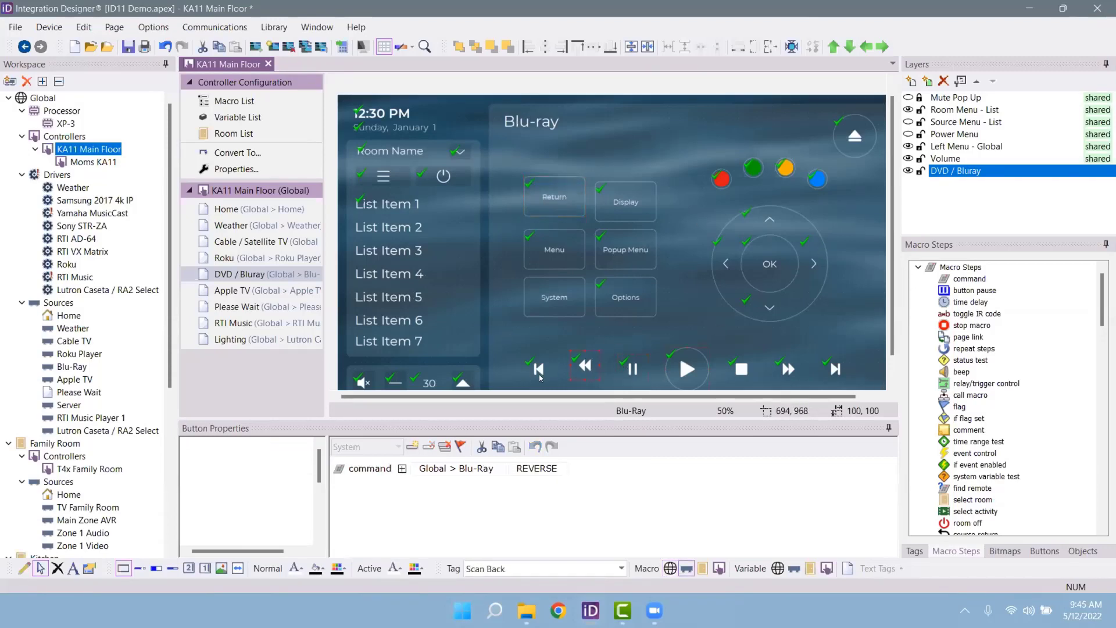
{"action": "left_click", "coordinate": [741, 369]}
{"action": "left_click", "coordinate": [775, 376]}
{"action": "left_click", "coordinate": [741, 275]}
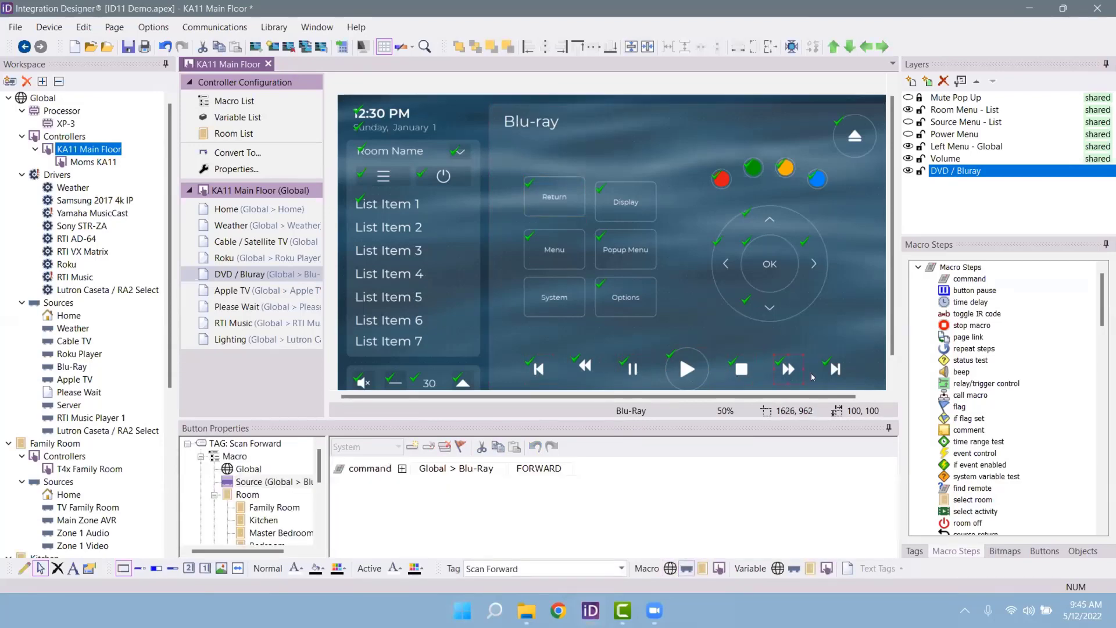
{"action": "left_click", "coordinate": [727, 264]}
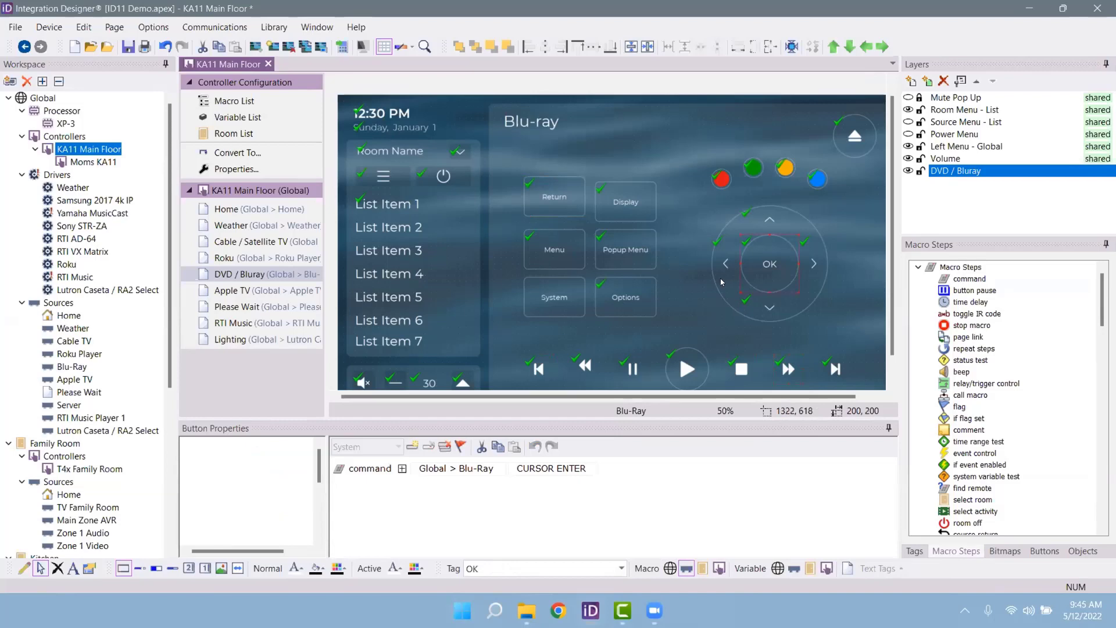
{"action": "double_click", "coordinate": [517, 568]}
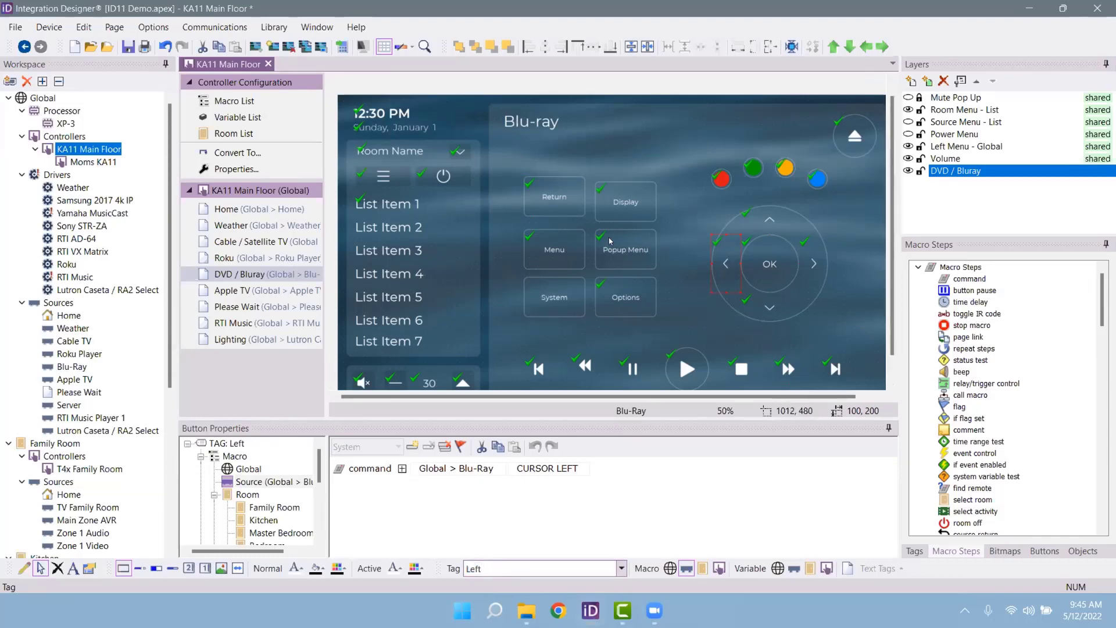
{"action": "left_click", "coordinate": [563, 270]}
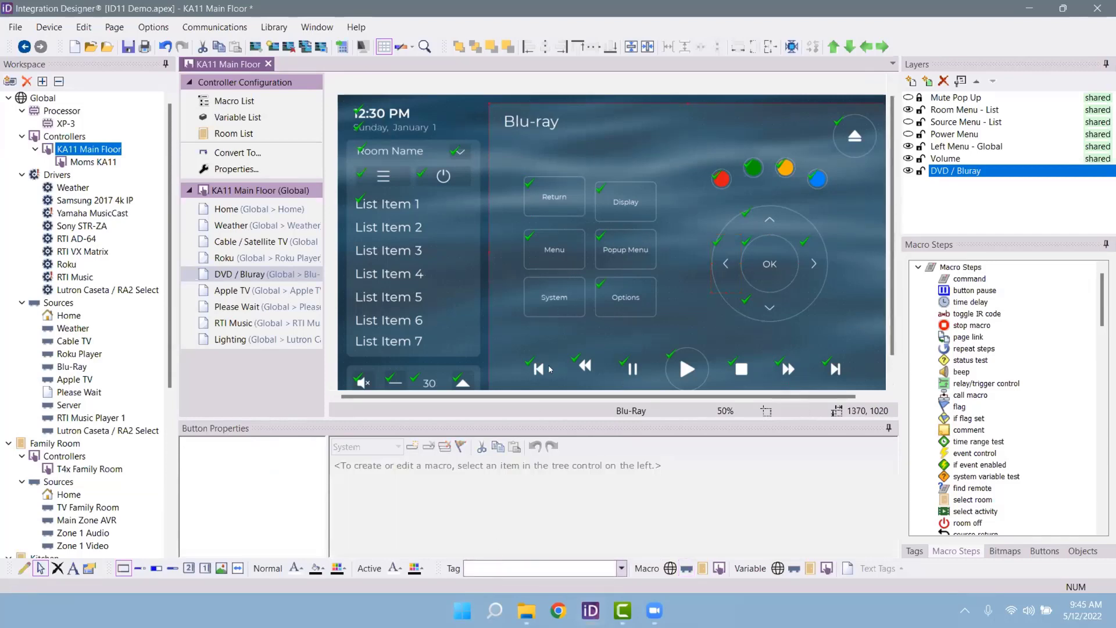
{"action": "left_click", "coordinate": [578, 265]}
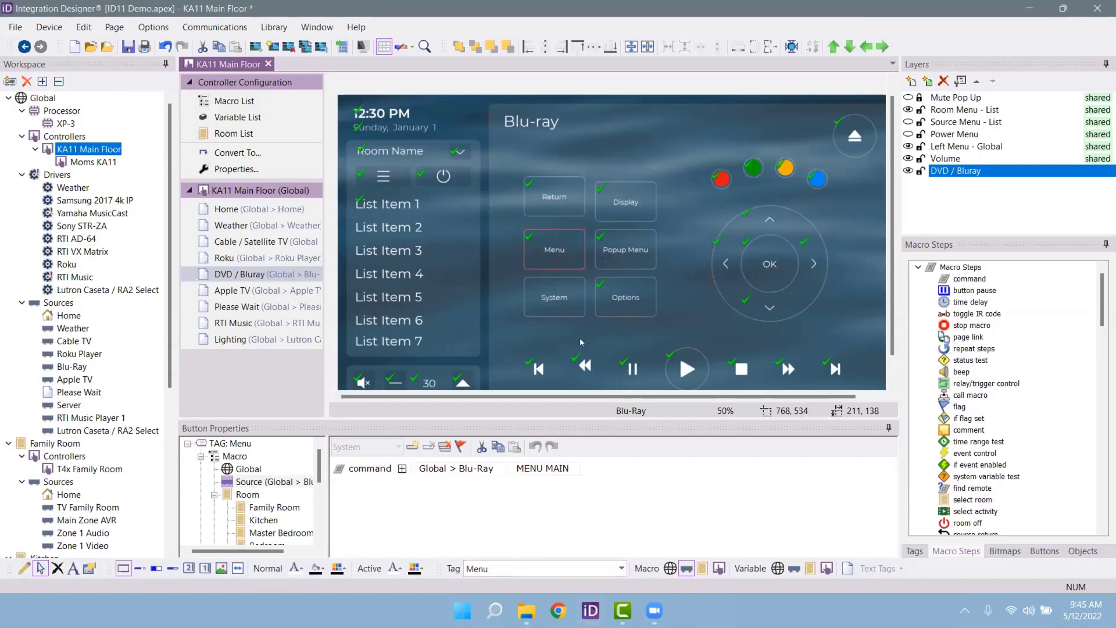
Step: Change the Menu button's Tag to Power Off
{"action": "double_click", "coordinate": [510, 571]}
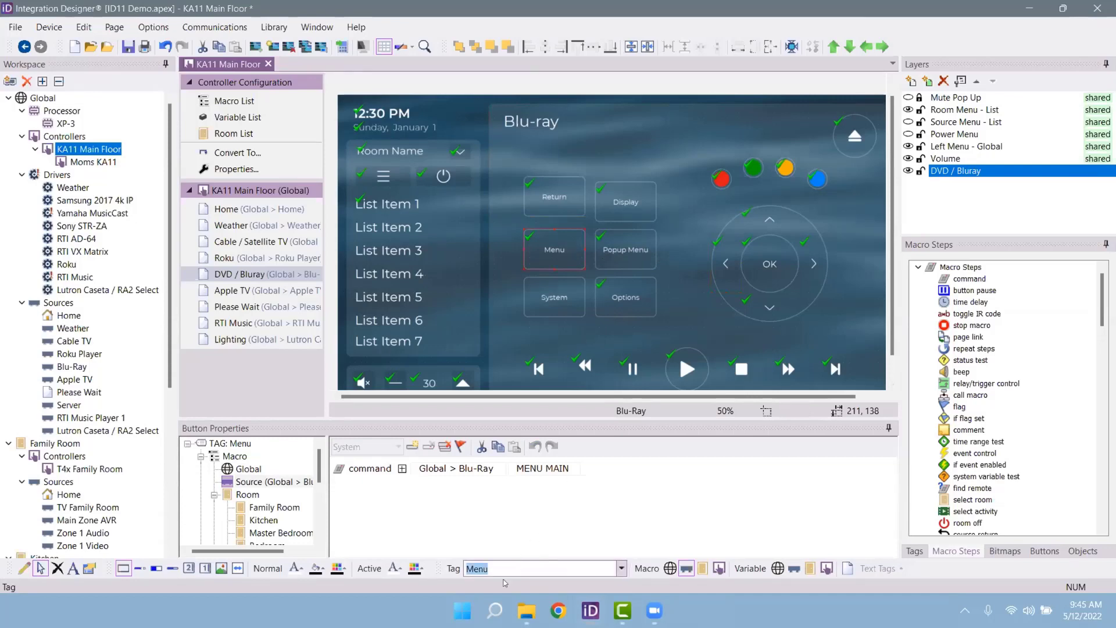
{"action": "type", "text": "Power Off"}
{"action": "key", "text": "Return"}
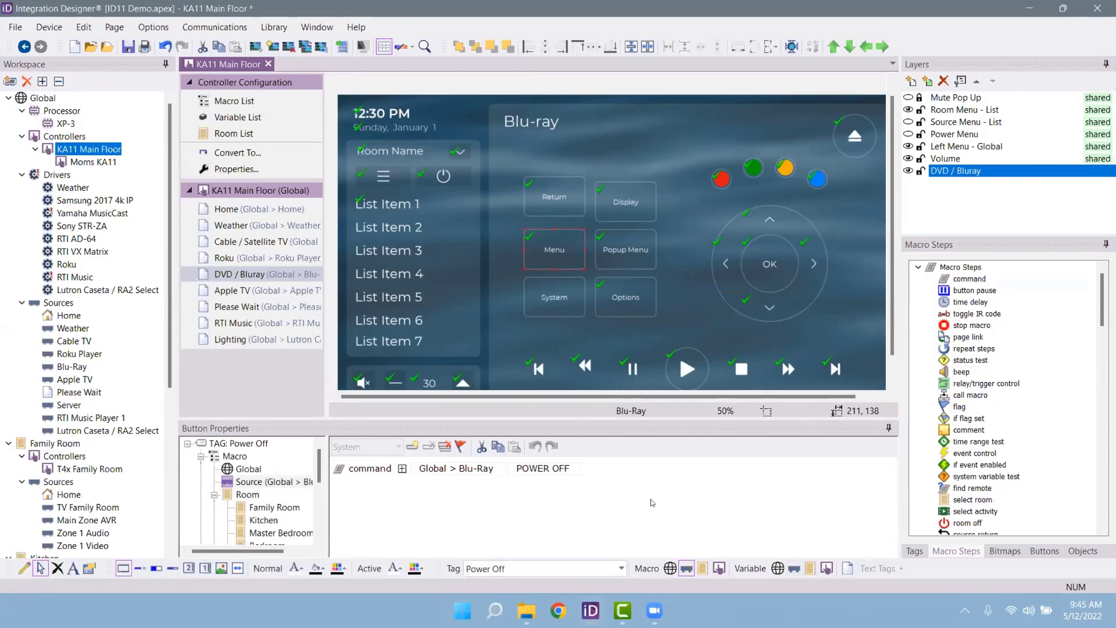
Step: Delete the Menu button's label text, leaving it blank
{"action": "right_click", "coordinate": [550, 259]}
{"action": "left_click", "coordinate": [593, 290]}
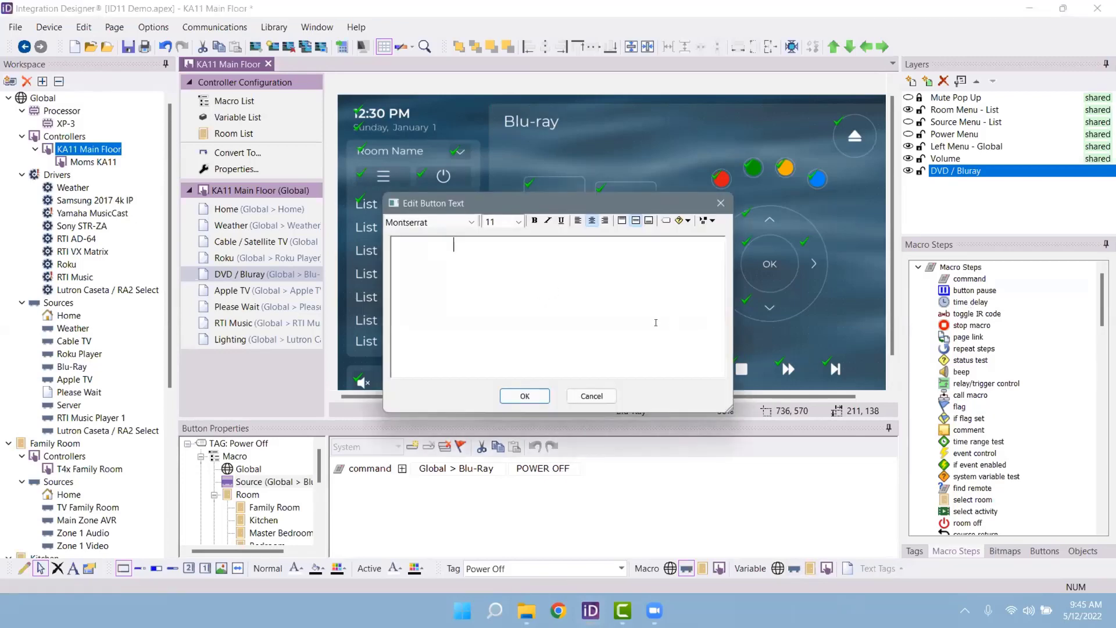
{"action": "left_click", "coordinate": [524, 395]}
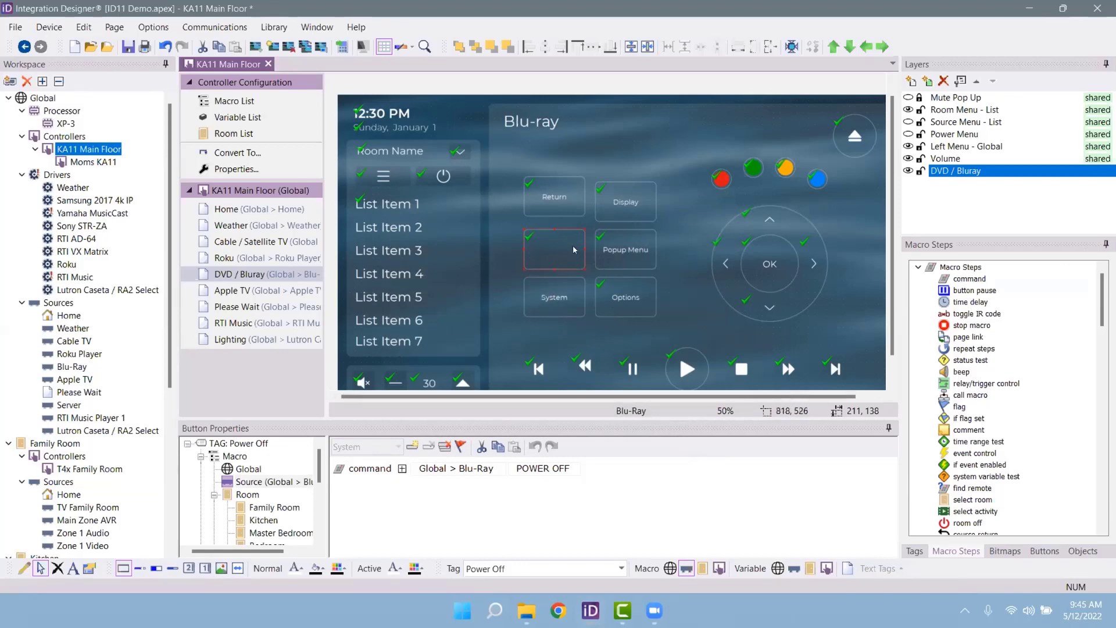
{"action": "left_click", "coordinate": [626, 202]}
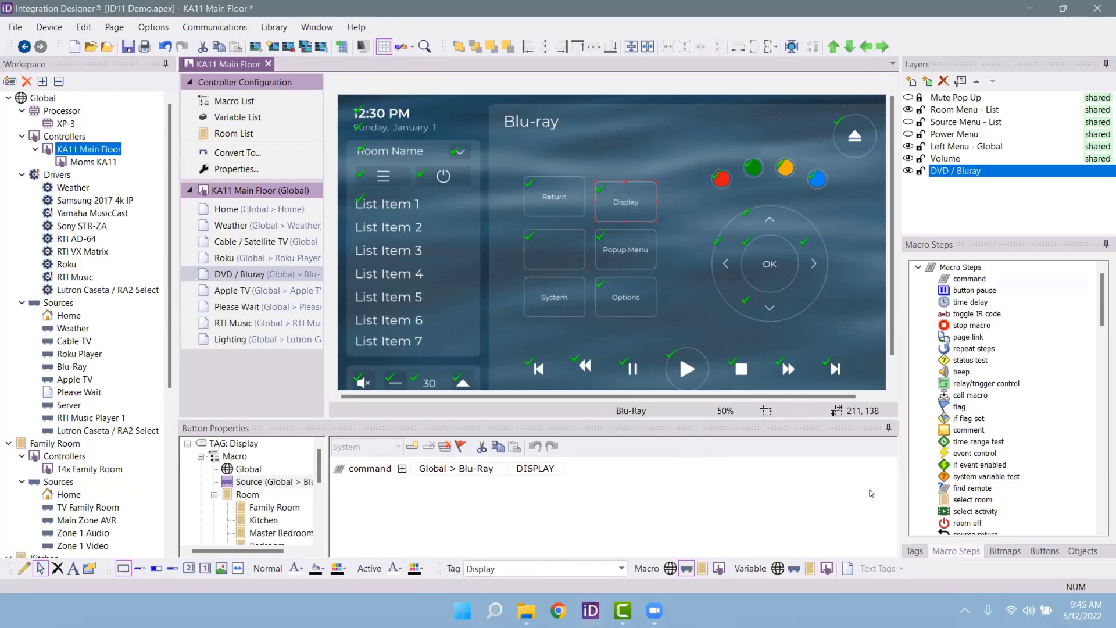
Step: Add a Global > Blu-Ray FUNCTION BLUE command to Display's macro, then open the Blu-Ray Main Floor page
{"action": "left_click_drag", "start_coordinate": [970, 279], "coordinate": [399, 472]}
{"action": "left_click", "coordinate": [460, 486]}
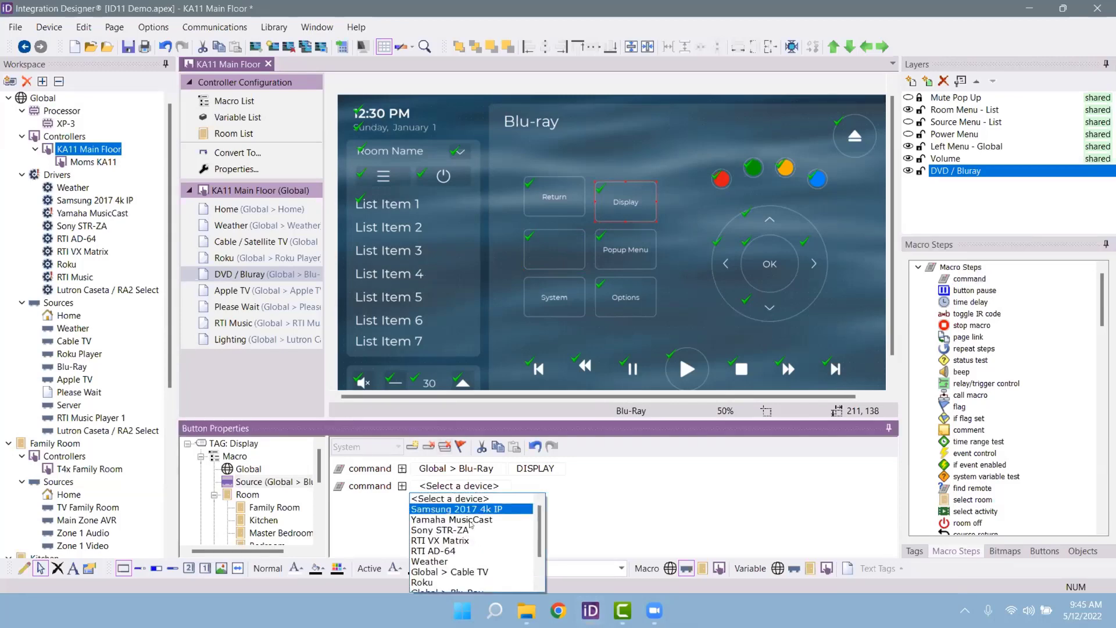
{"action": "scroll", "coordinate": [463, 581], "scroll_direction": "down", "scroll_amount": 2}
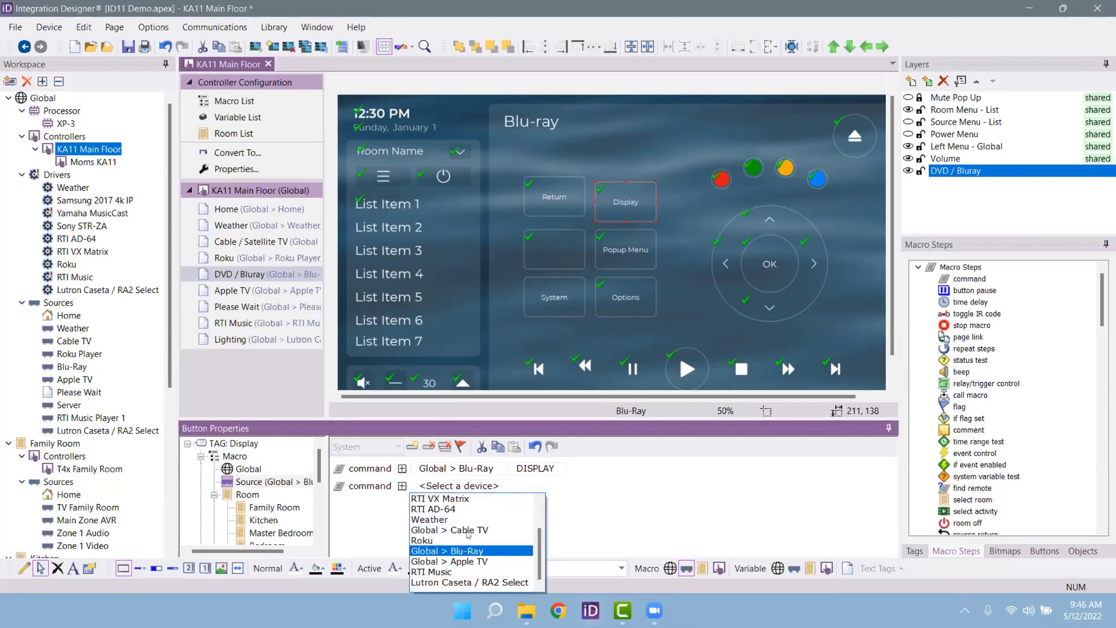
{"action": "left_click", "coordinate": [459, 551]}
{"action": "left_click", "coordinate": [561, 487]}
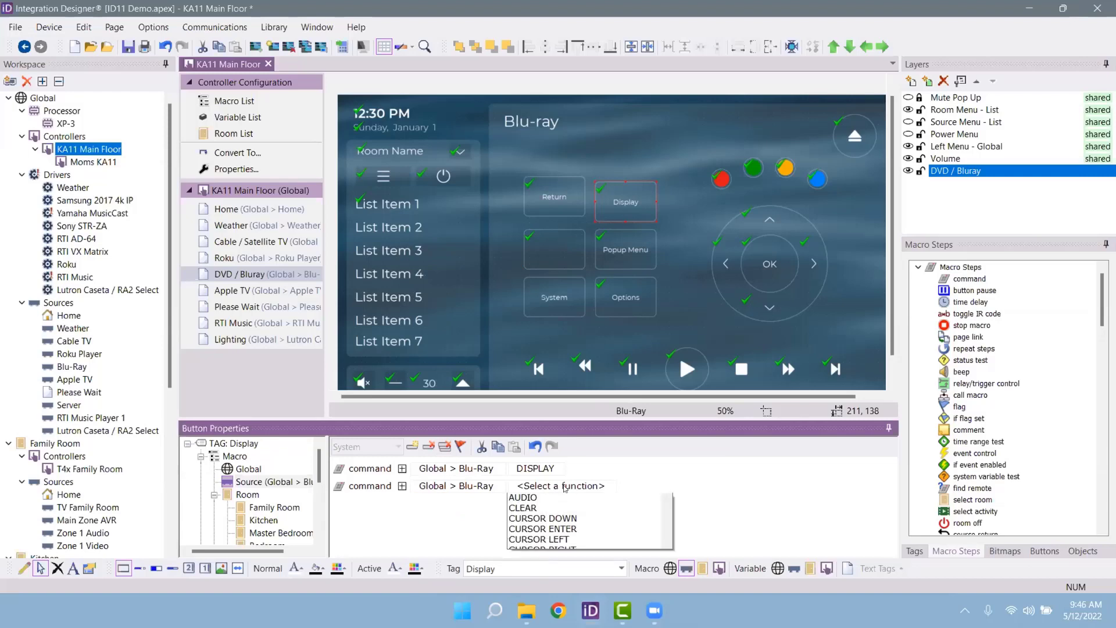
{"action": "scroll", "coordinate": [599, 553], "scroll_direction": "down", "scroll_amount": 4}
{"action": "scroll", "coordinate": [599, 553], "scroll_direction": "down", "scroll_amount": 2}
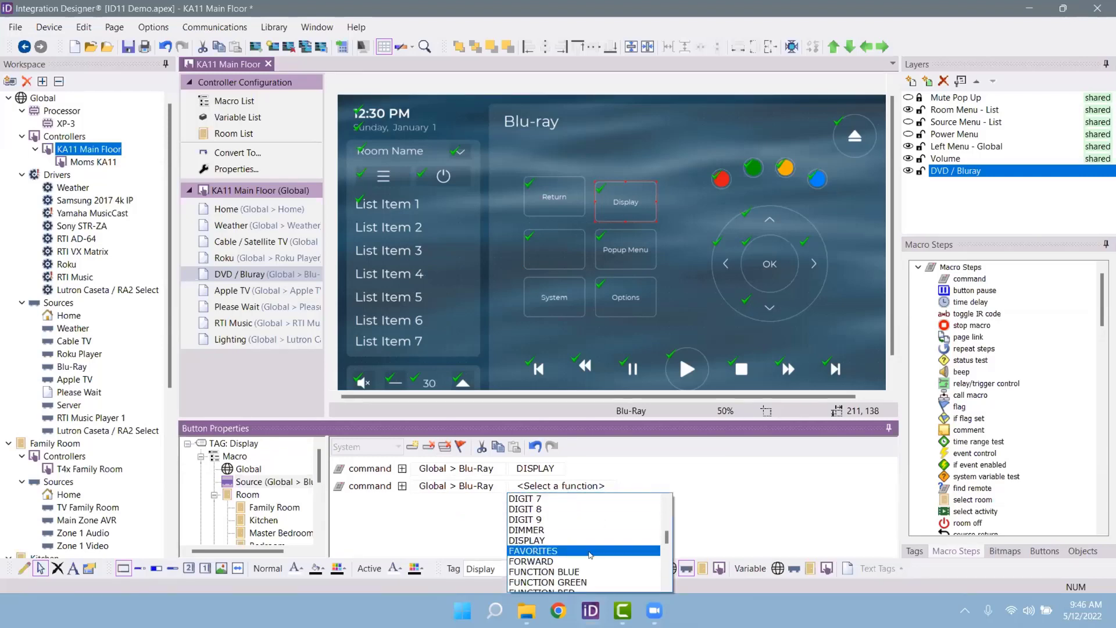
{"action": "left_click", "coordinate": [581, 570]}
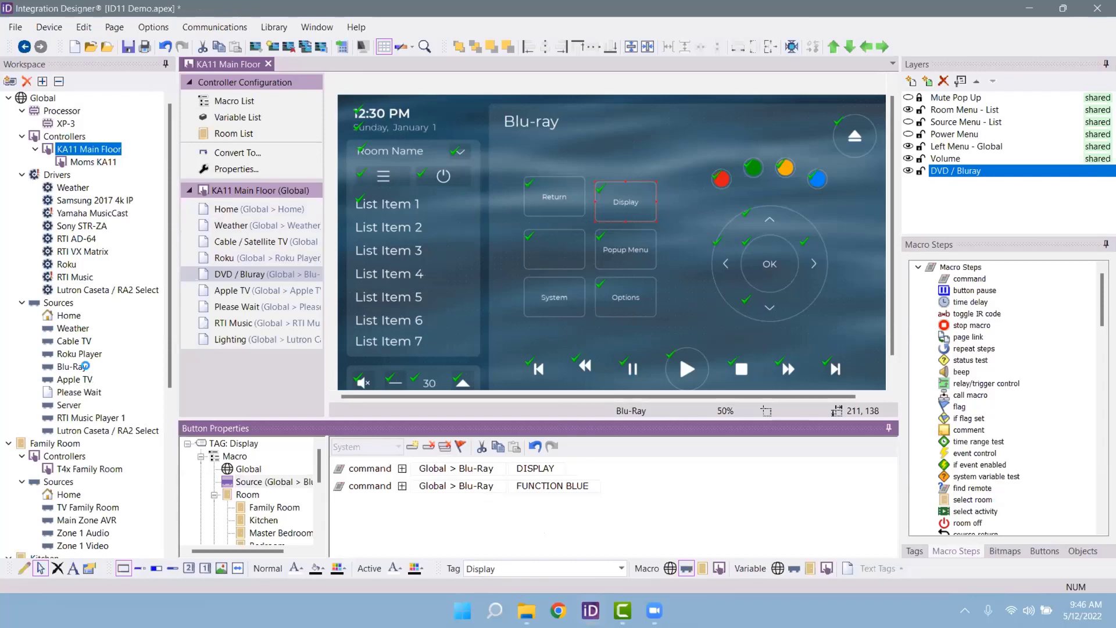
{"action": "double_click", "coordinate": [82, 366]}
{"action": "left_click", "coordinate": [243, 261]}
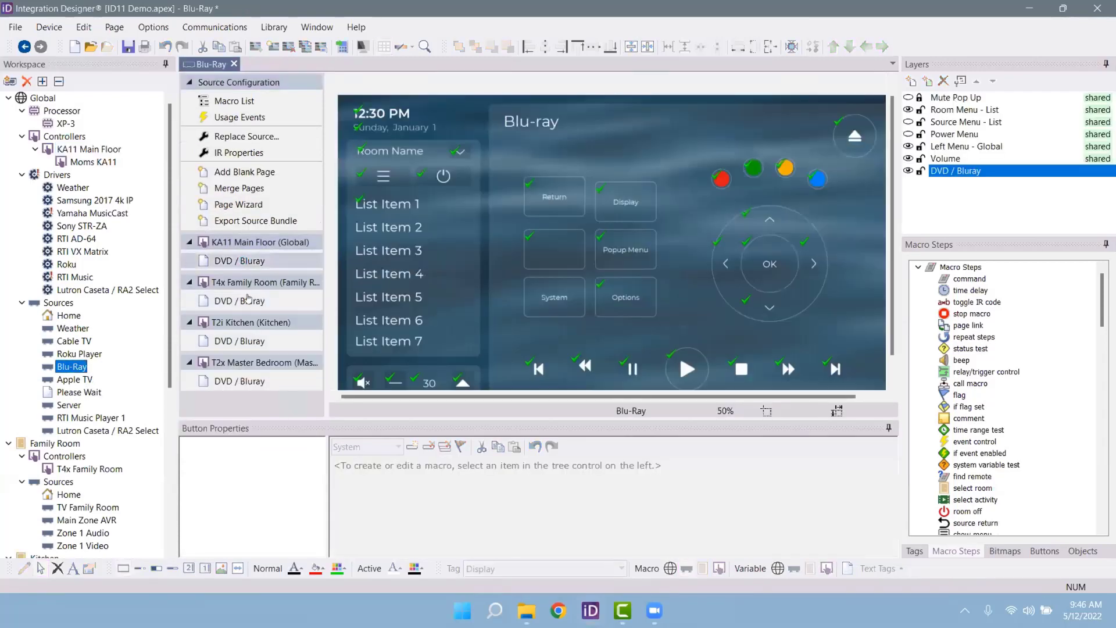
Step: Check the Display button's commands on the Main Floor and Family Room DVD / Bluray pages
{"action": "left_click", "coordinate": [615, 305]}
{"action": "left_click", "coordinate": [555, 249]}
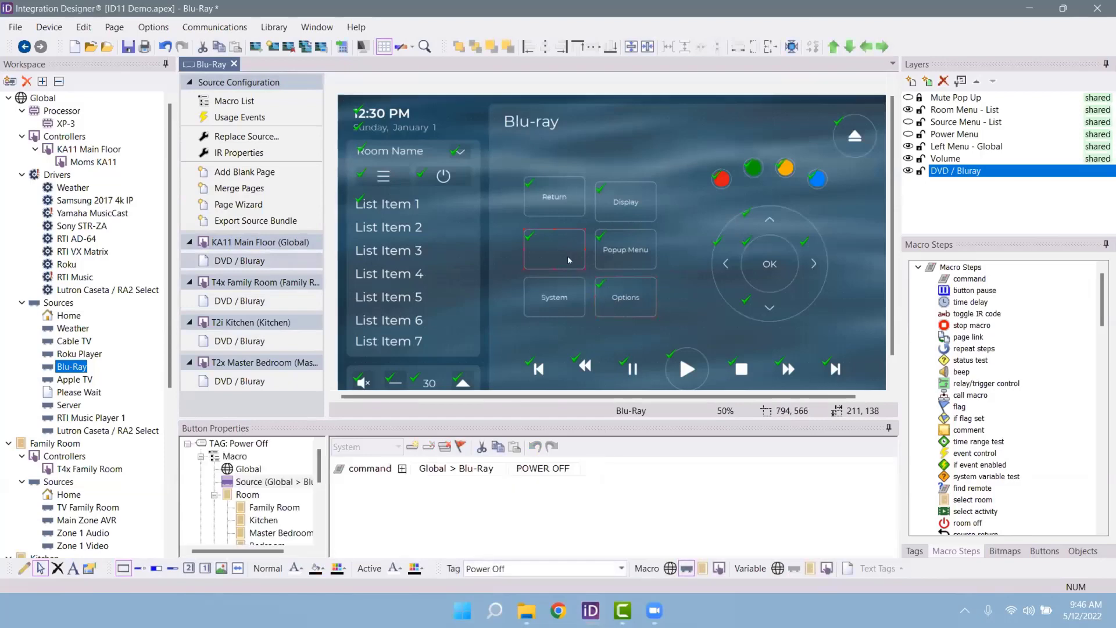
{"action": "left_click", "coordinate": [639, 199]}
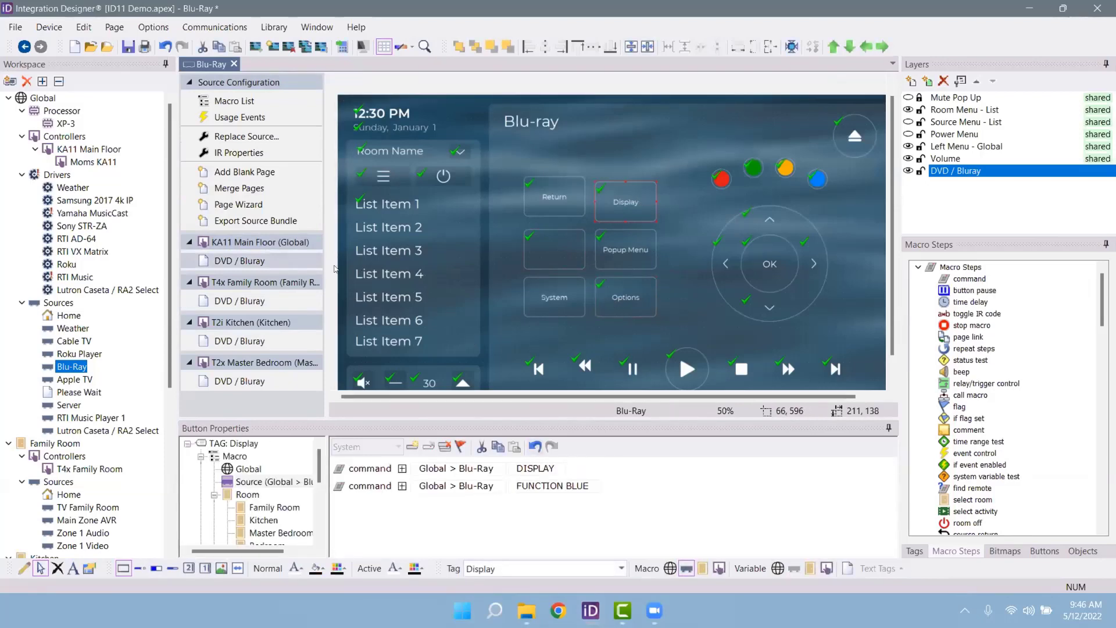
{"action": "left_click", "coordinate": [248, 299]}
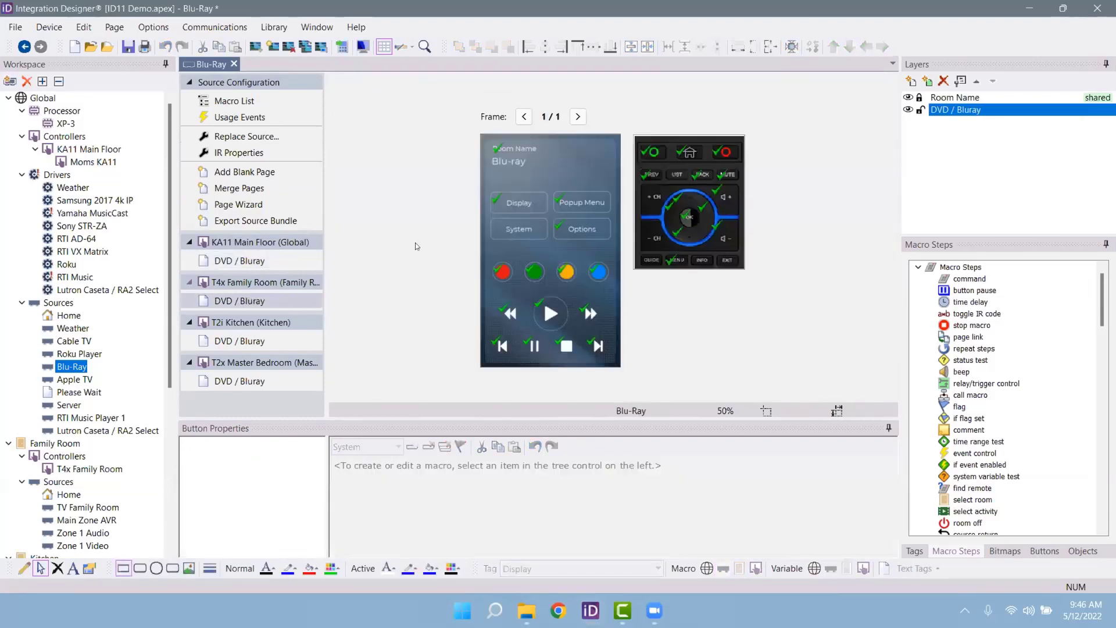
{"action": "left_click", "coordinate": [526, 214]}
{"action": "left_click", "coordinate": [533, 212]}
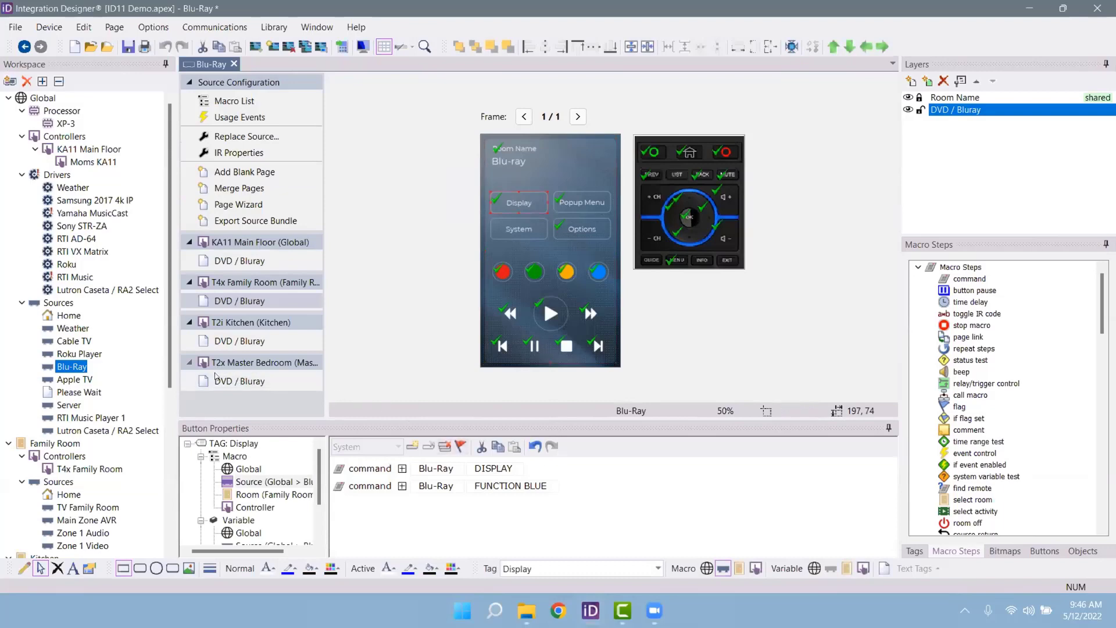
Step: Check Display's commands on the Master Bedroom DVD / Bluray page, then open the Home source
{"action": "left_click", "coordinate": [250, 381]}
{"action": "left_click", "coordinate": [512, 239]}
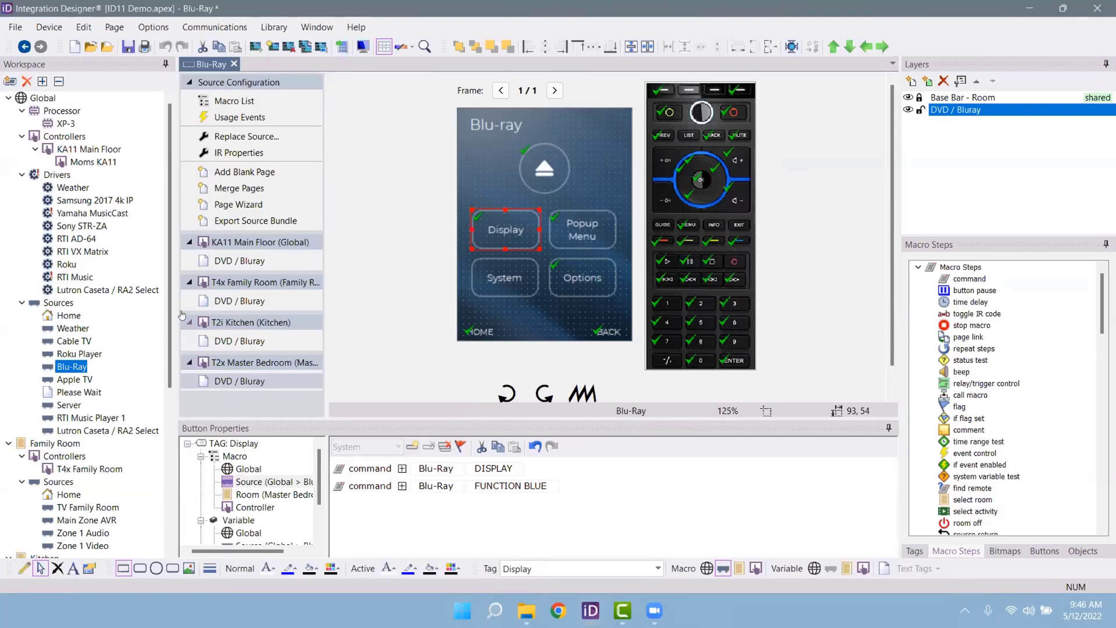
{"action": "left_click", "coordinate": [69, 317]}
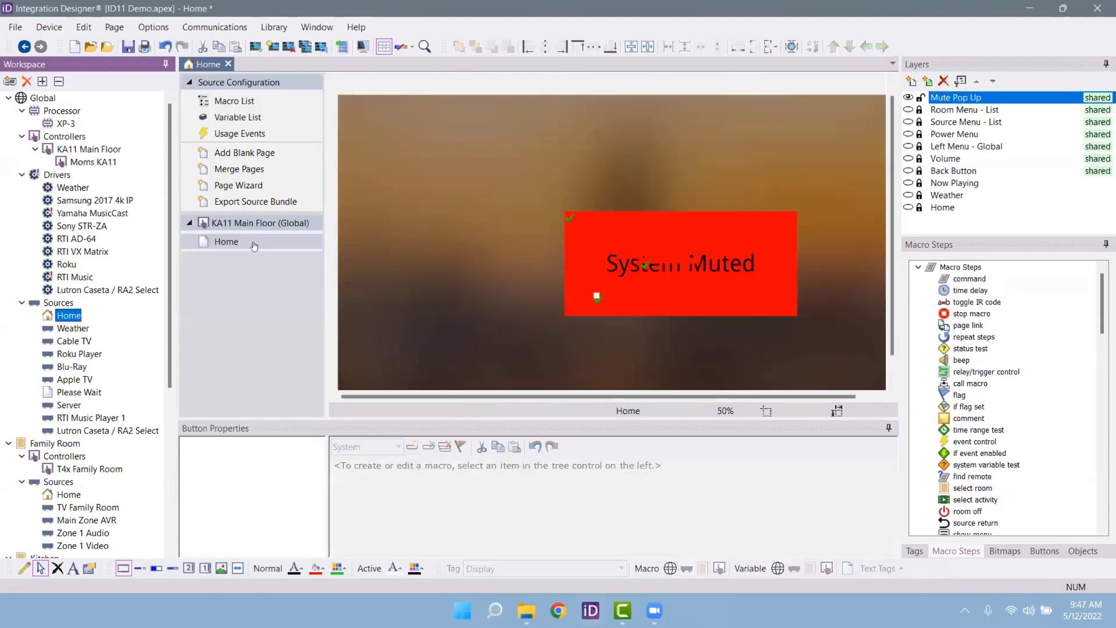
Step: On the Main Floor Home page, show all layers and delete the Mute Pop Up layer
{"action": "left_click", "coordinate": [244, 242]}
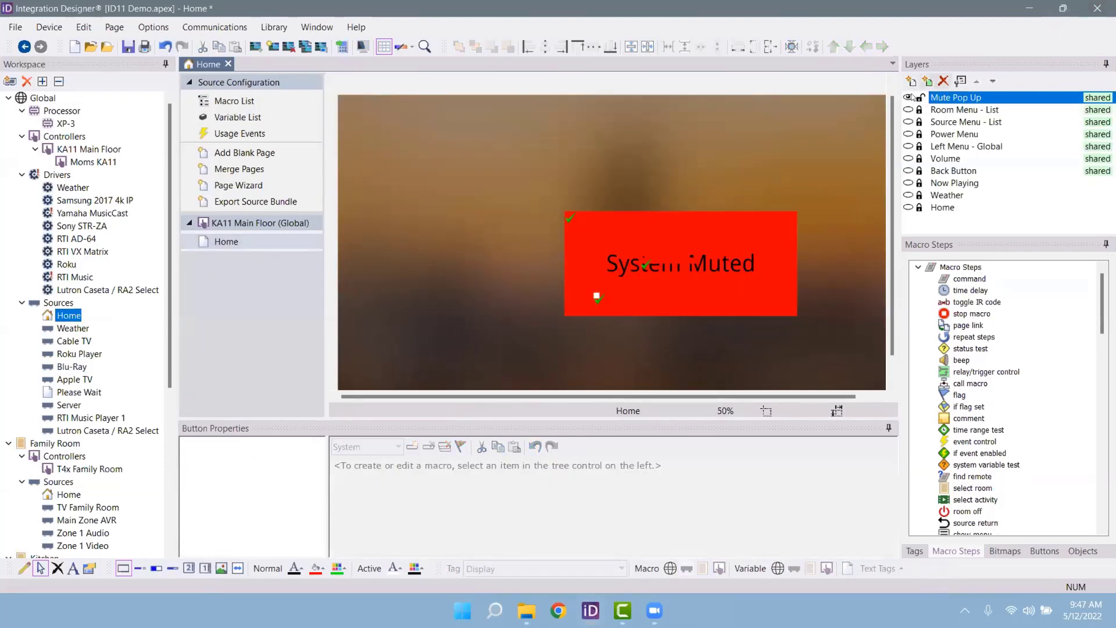
{"action": "left_click", "coordinate": [909, 208]}
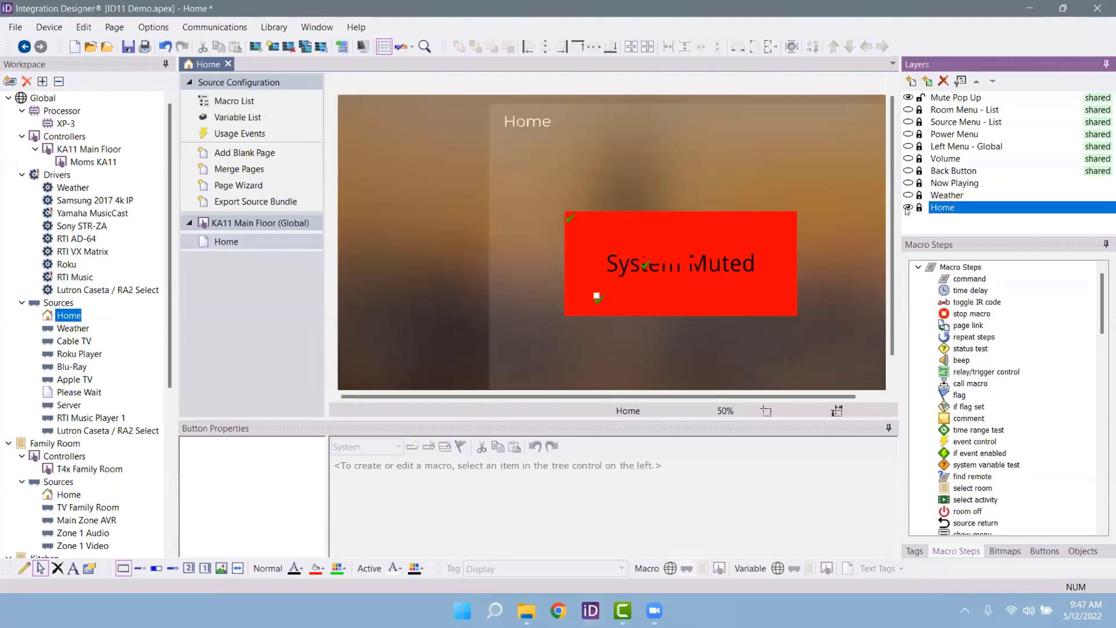
{"action": "left_click", "coordinate": [908, 208]}
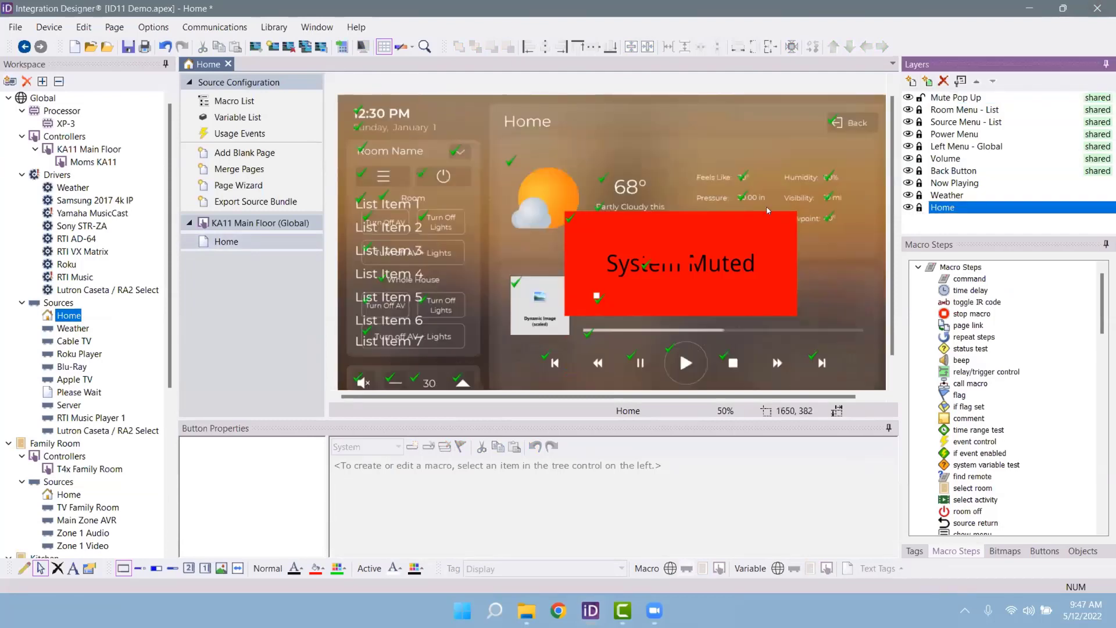
{"action": "left_click", "coordinate": [933, 100]}
{"action": "left_click", "coordinate": [944, 81]}
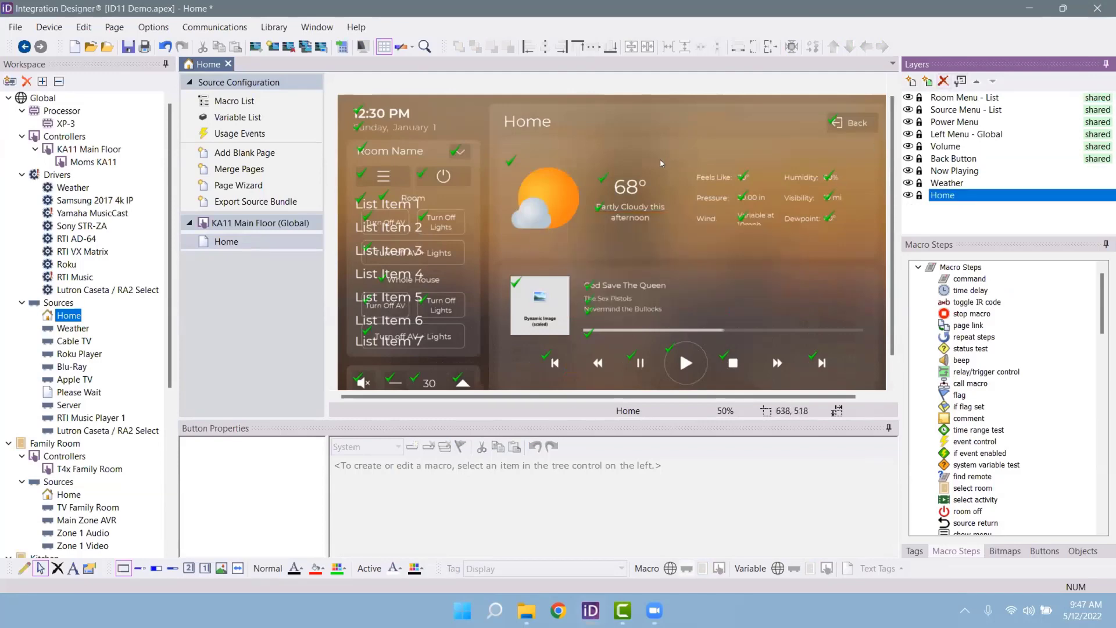
Step: Hide the menu layers, preview Room Menu - List and Source Menu - List, then open Family Room
{"action": "left_click", "coordinate": [908, 97]}
{"action": "left_click", "coordinate": [908, 110]}
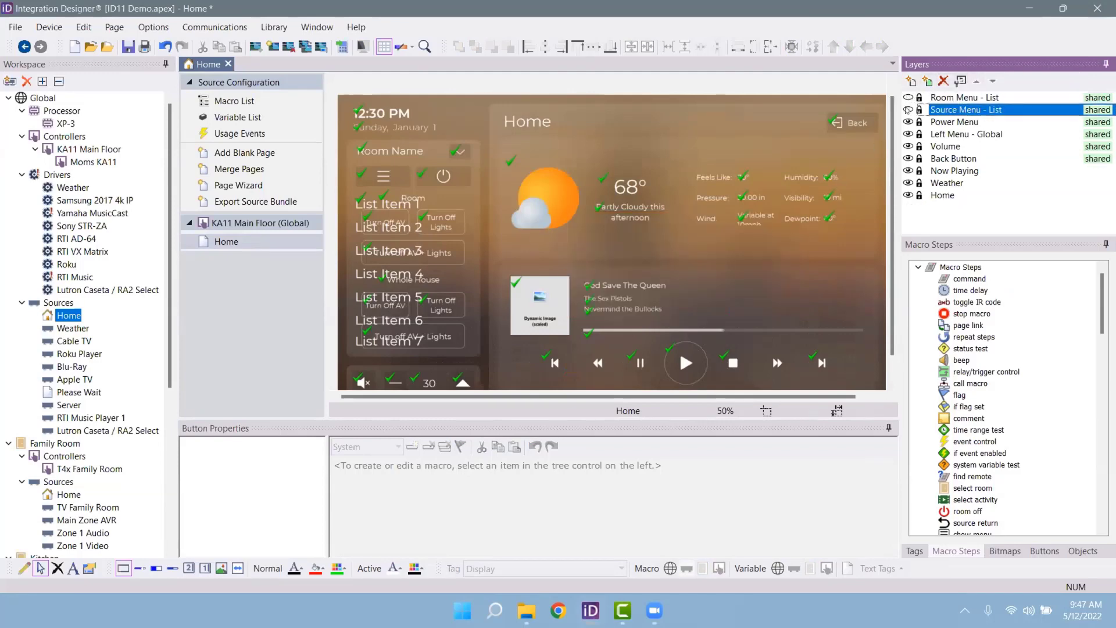
{"action": "left_click", "coordinate": [908, 123]}
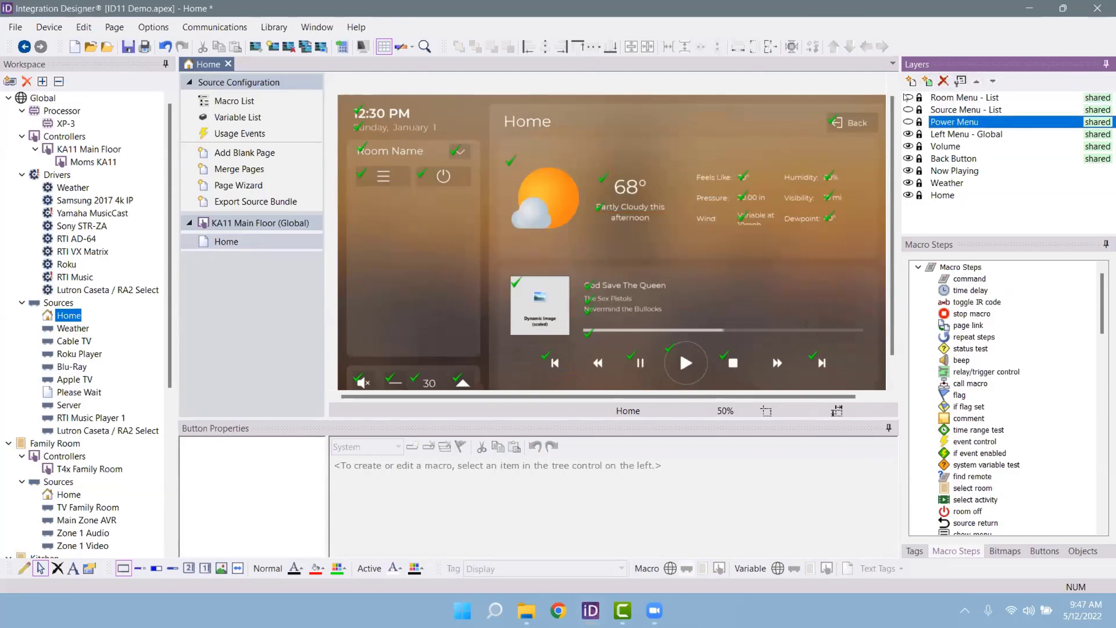
{"action": "left_click", "coordinate": [908, 98]}
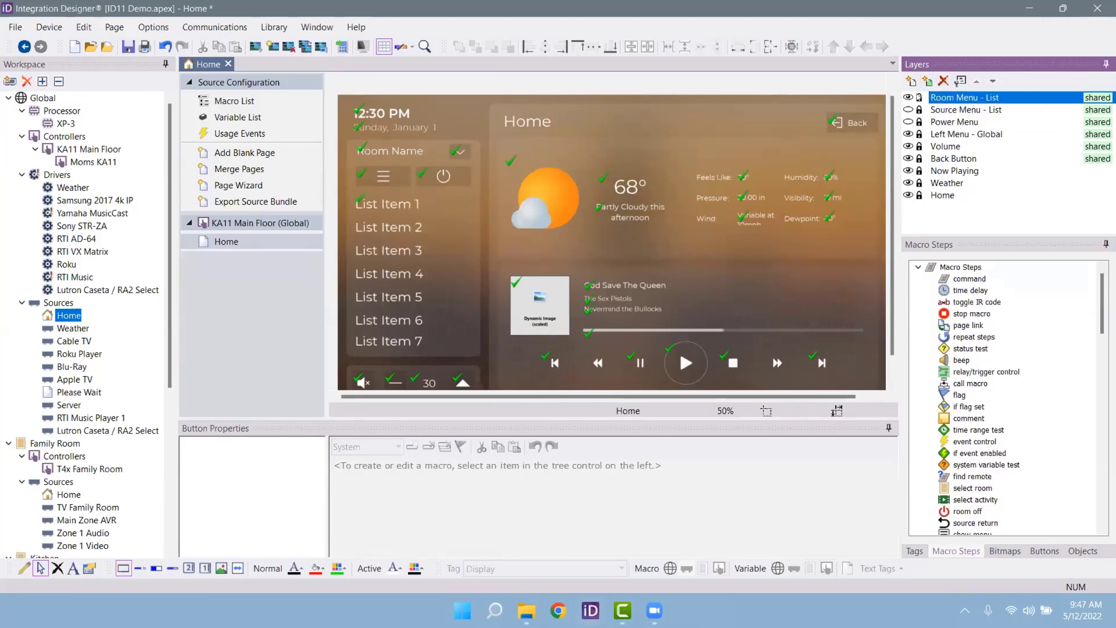
{"action": "left_click", "coordinate": [908, 97]}
{"action": "left_click", "coordinate": [915, 111]}
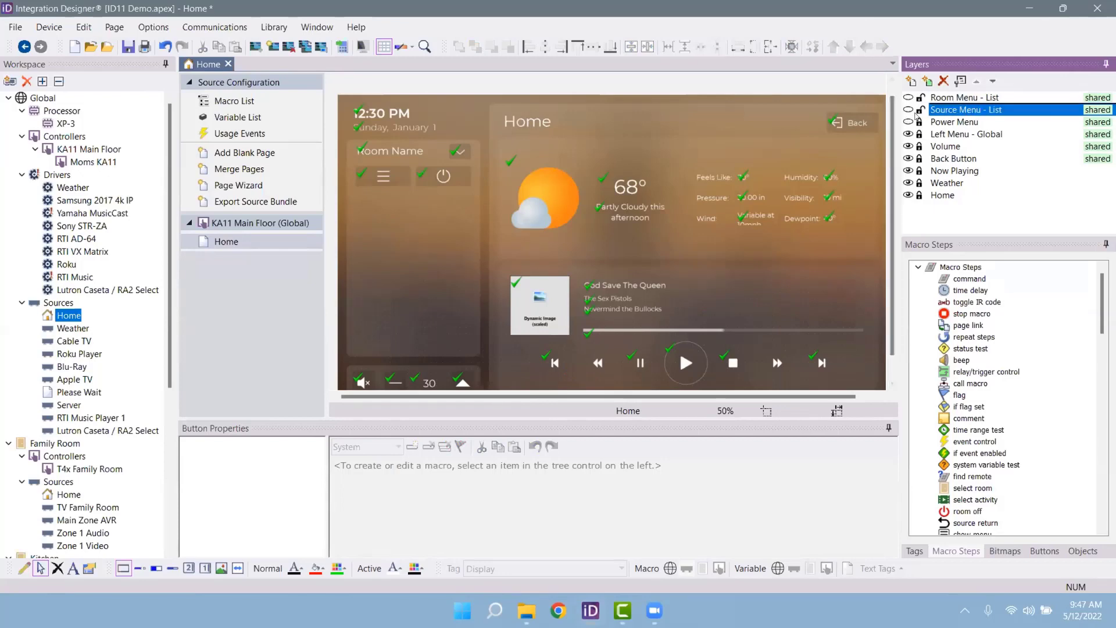
{"action": "left_click", "coordinate": [908, 110]}
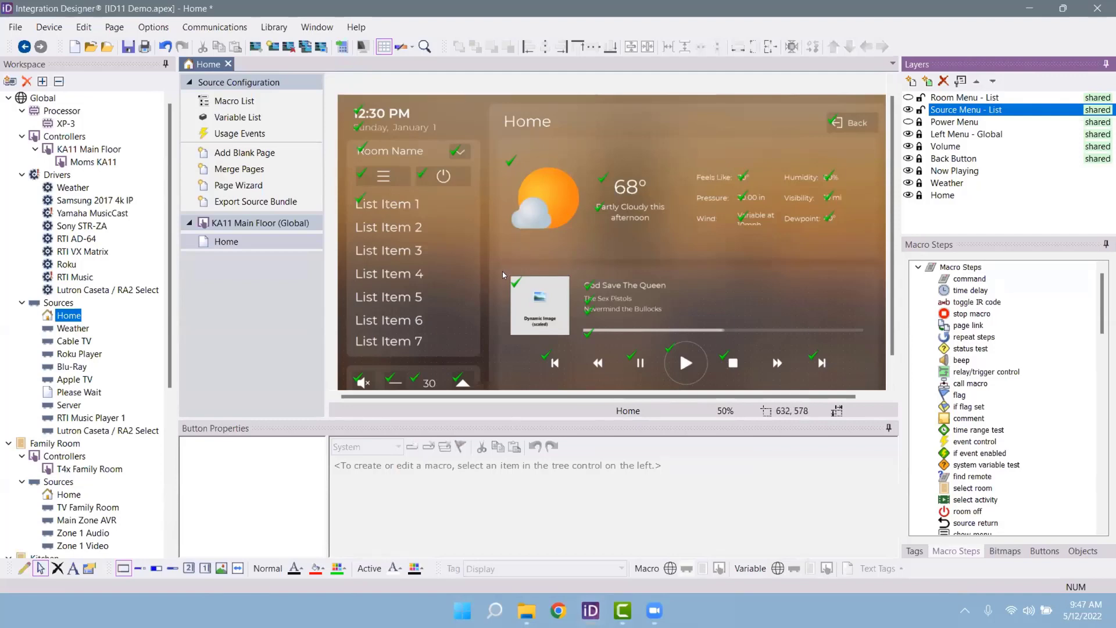
{"action": "left_click", "coordinate": [56, 443]}
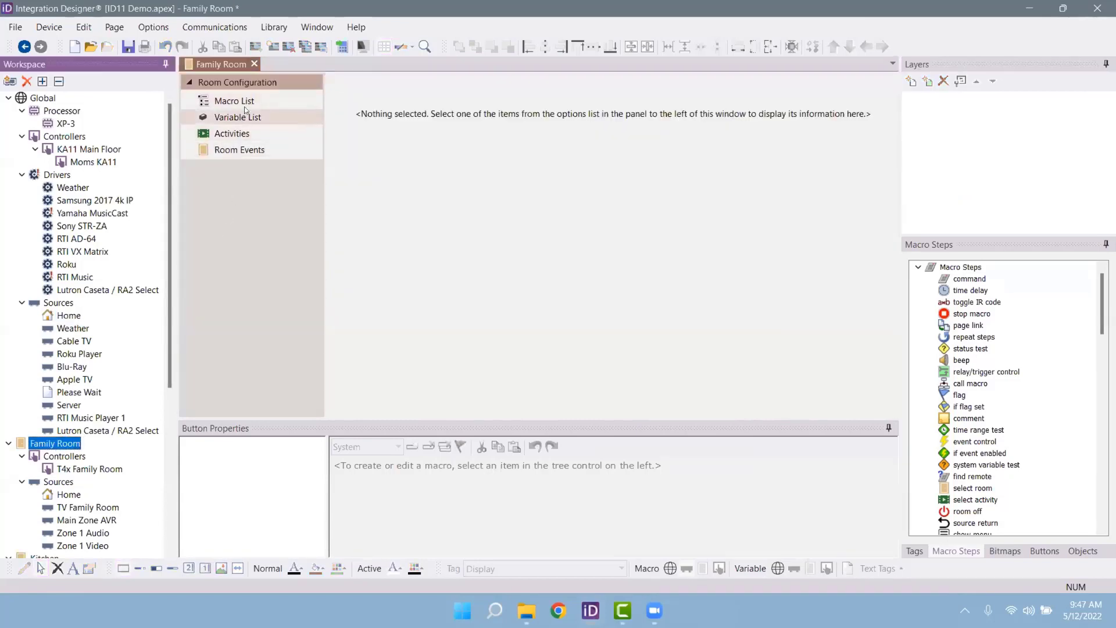
Step: Disable Family Room's Cable TV and Roku Player activities, keep Blu-Ray enabled, and open its source type
{"action": "left_click", "coordinate": [233, 134]}
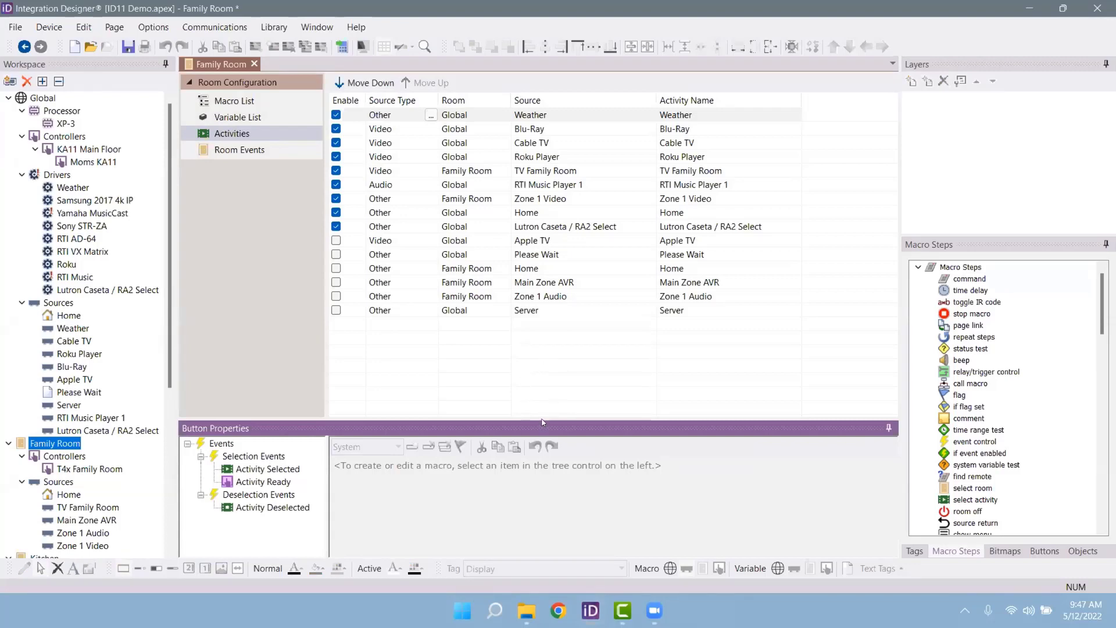
{"action": "left_click_drag", "start_coordinate": [542, 423], "coordinate": [543, 376]}
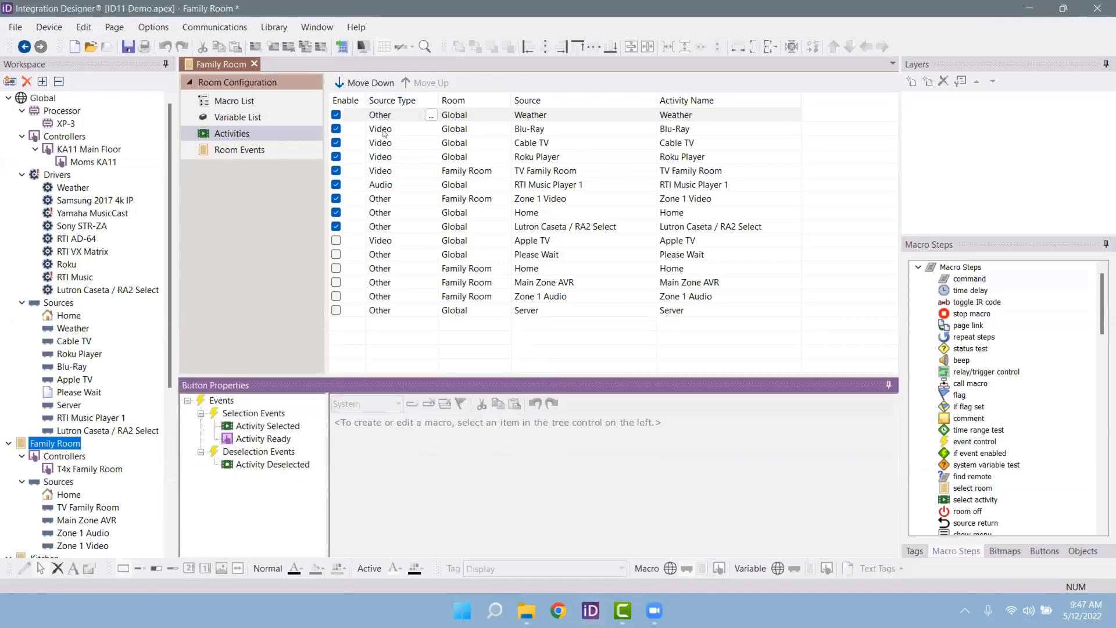
{"action": "left_click", "coordinate": [385, 129]}
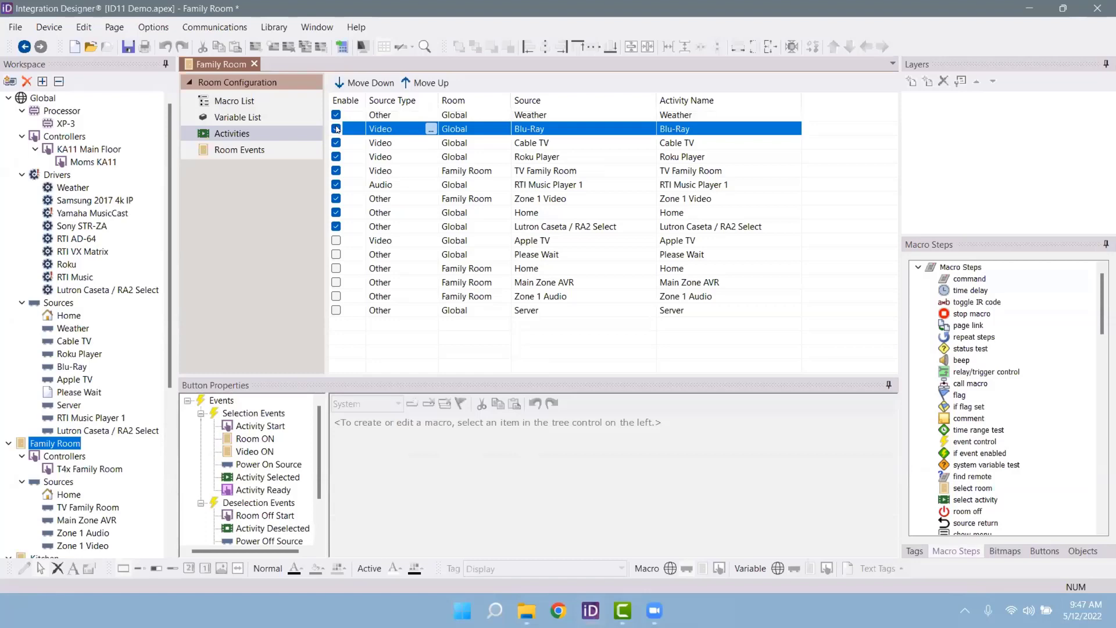
{"action": "left_click", "coordinate": [337, 129]}
{"action": "left_click", "coordinate": [337, 129]}
{"action": "left_click", "coordinate": [337, 129]}
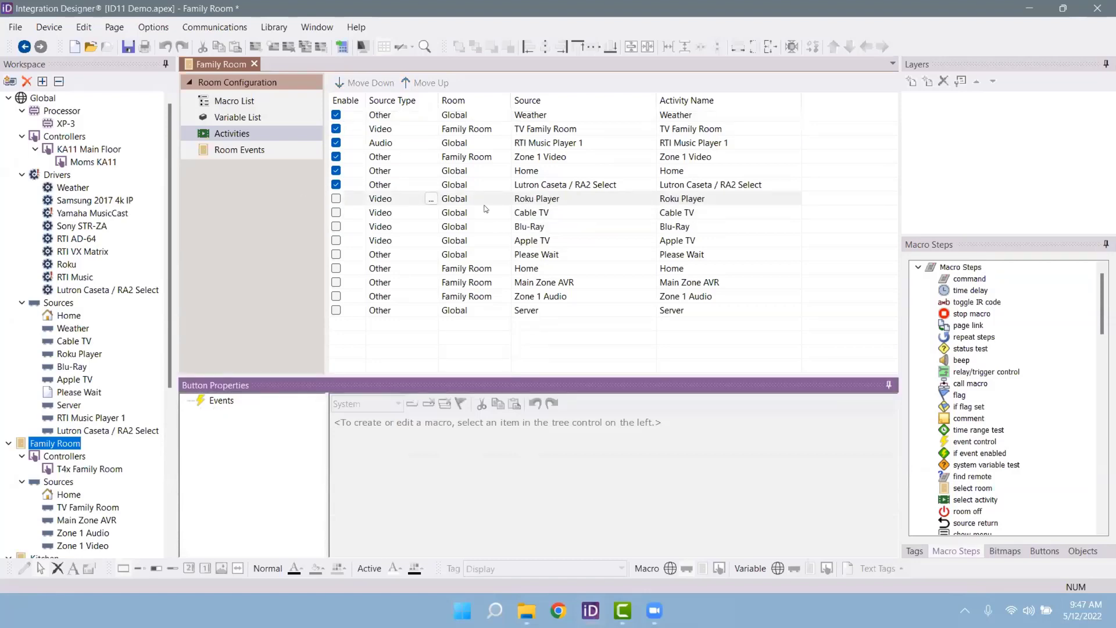
{"action": "left_click", "coordinate": [336, 227]}
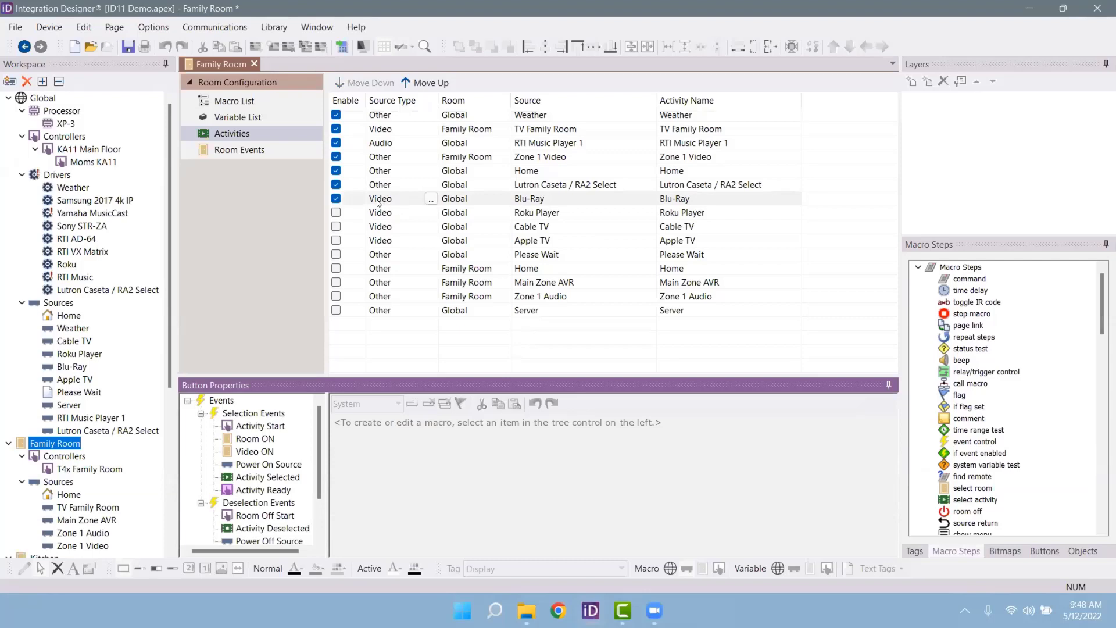
{"action": "left_click", "coordinate": [432, 200]}
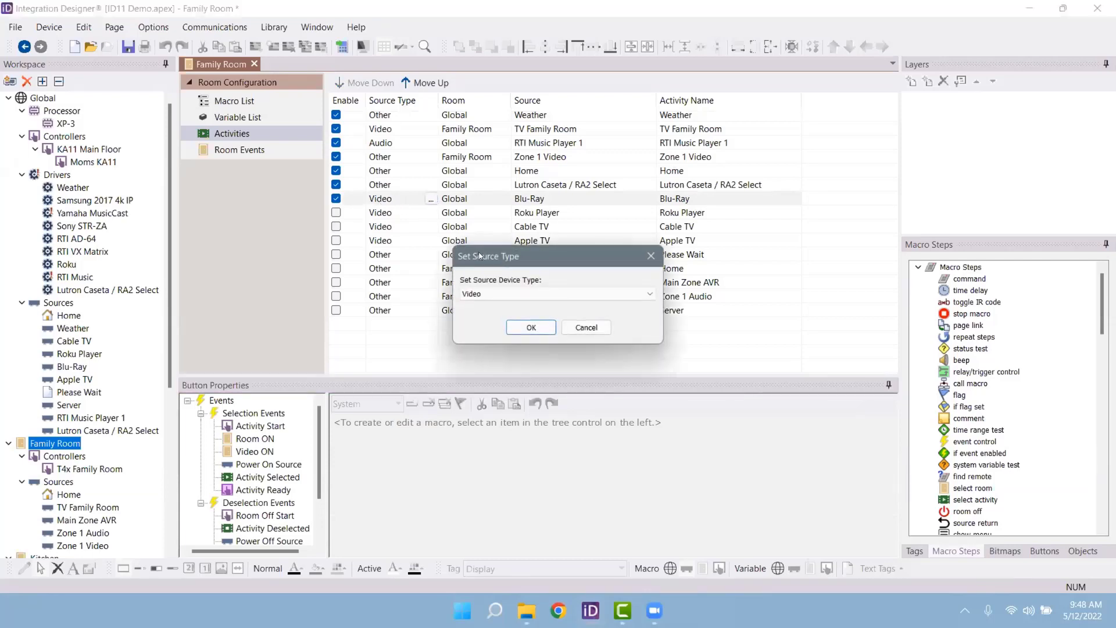
Step: Review Blu-Ray's source device types, keep Video, and cancel the source type settings
{"action": "left_click", "coordinate": [489, 294]}
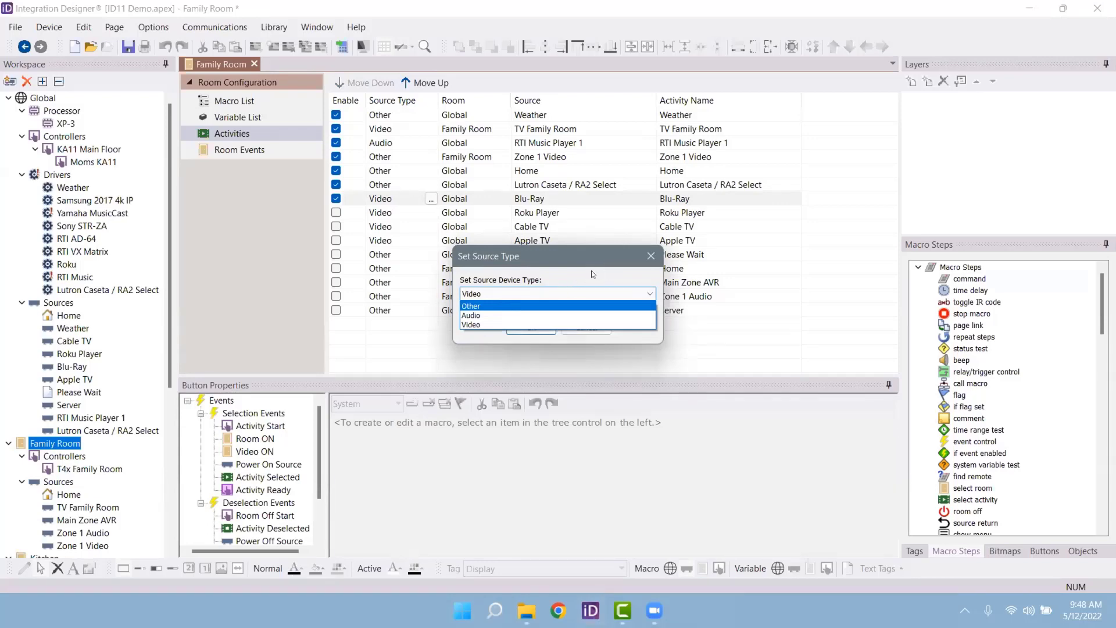
{"action": "left_click", "coordinate": [649, 256]}
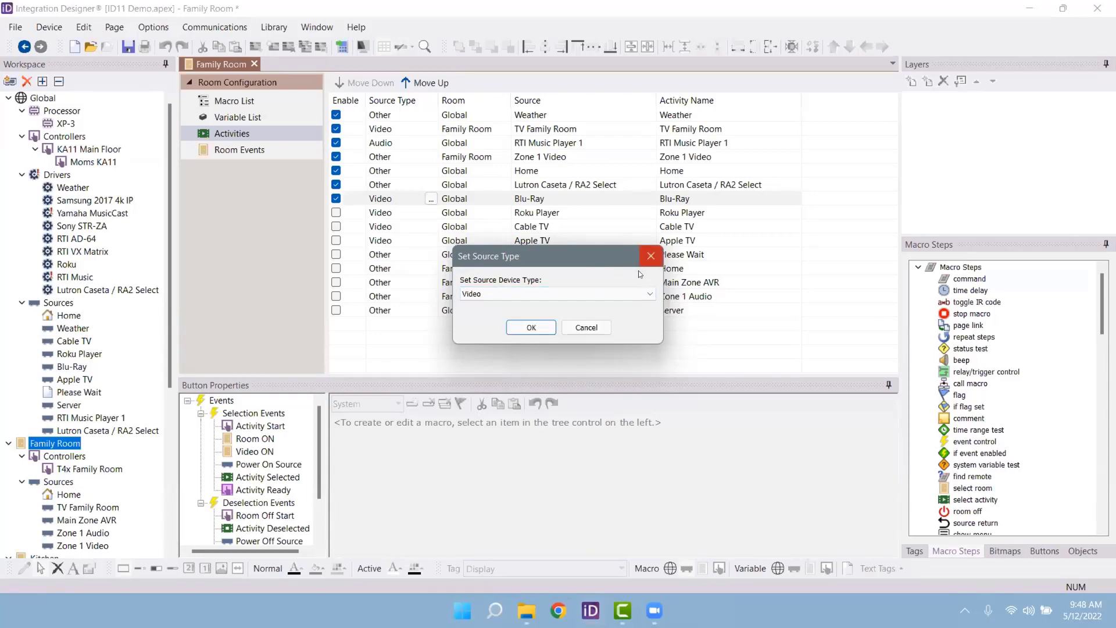
{"action": "left_click", "coordinate": [587, 328]}
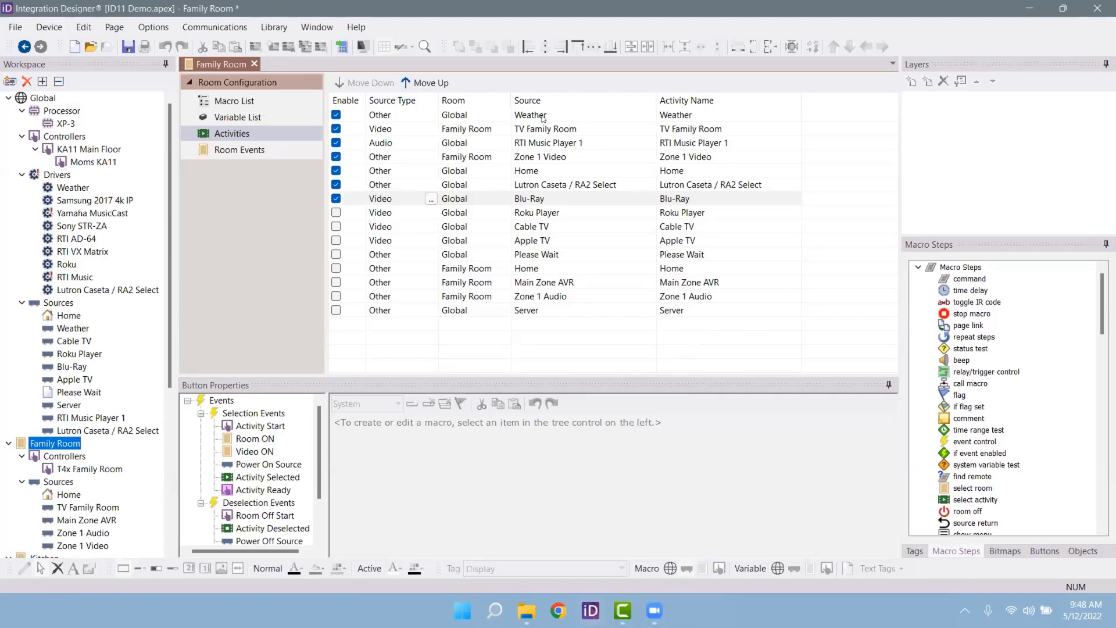
Step: Select the Weather and TV Family Room activity names, starting to rename TV Family Room
{"action": "left_click", "coordinate": [665, 125]}
{"action": "left_click", "coordinate": [693, 114]}
{"action": "left_click", "coordinate": [695, 113]}
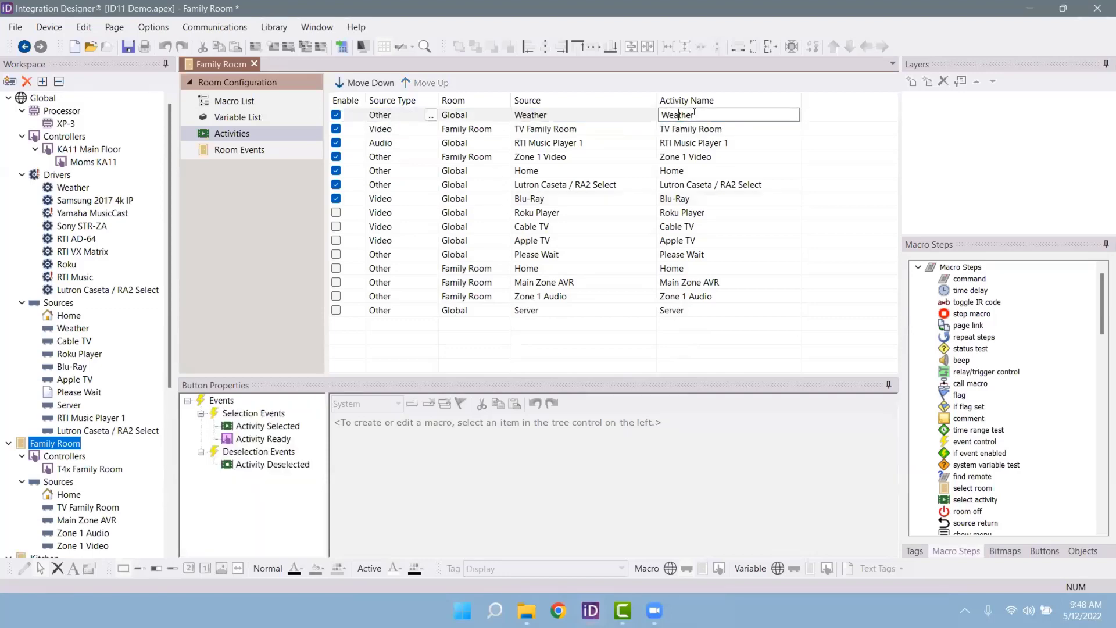
{"action": "left_click", "coordinate": [703, 127]}
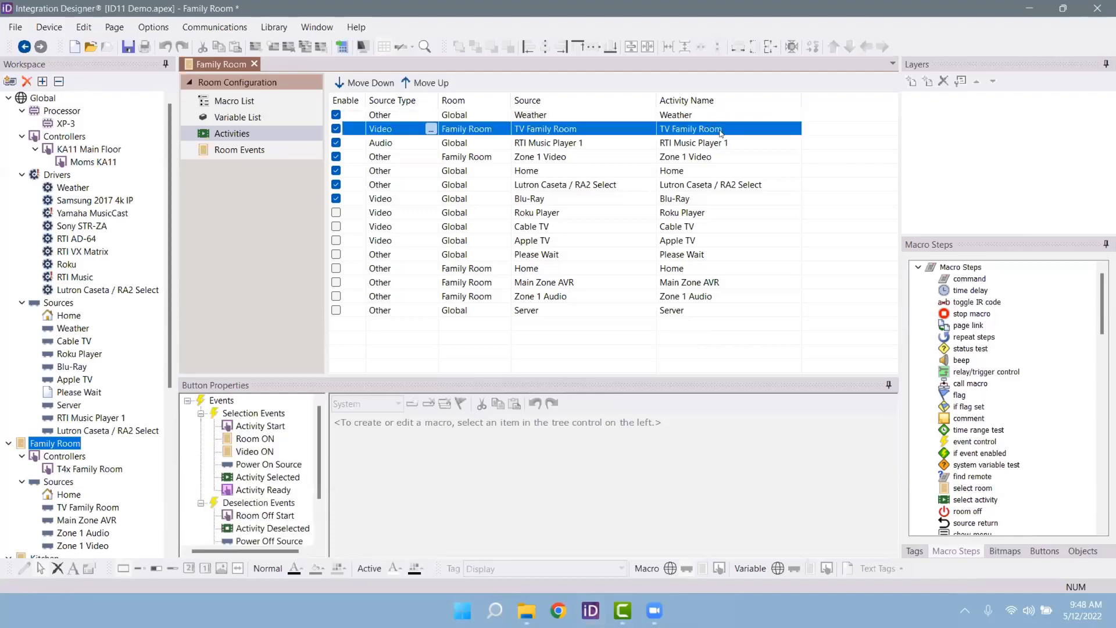
{"action": "left_click", "coordinate": [704, 128]}
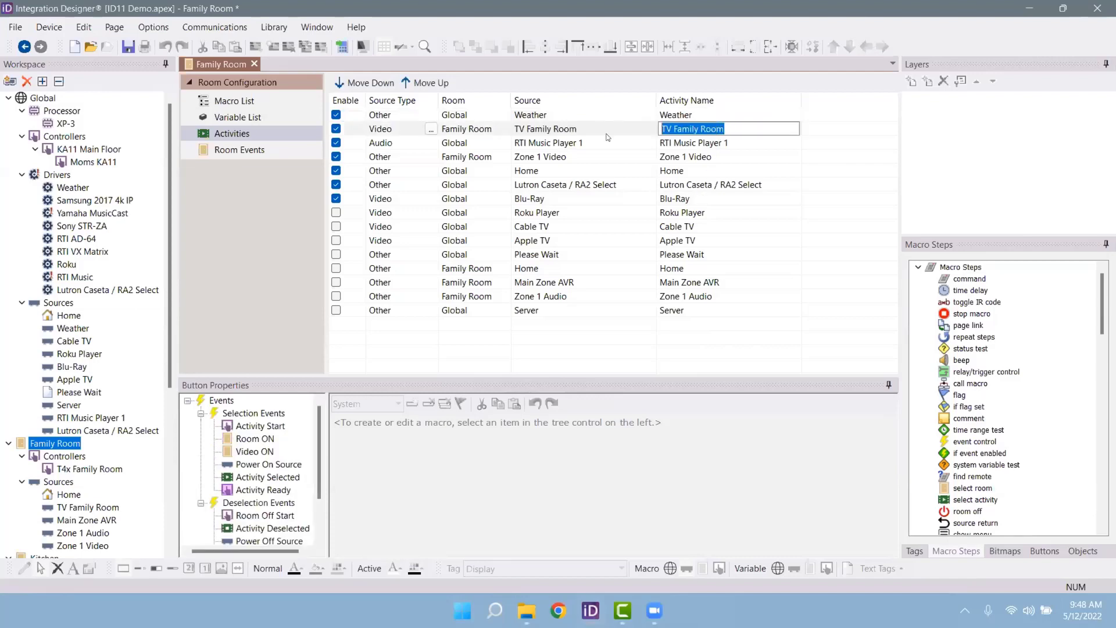
Step: Rename the TV Family Room activity to 'Watch Smart TV' and enlarge the activity events area
{"action": "type", "text": "Watch "}
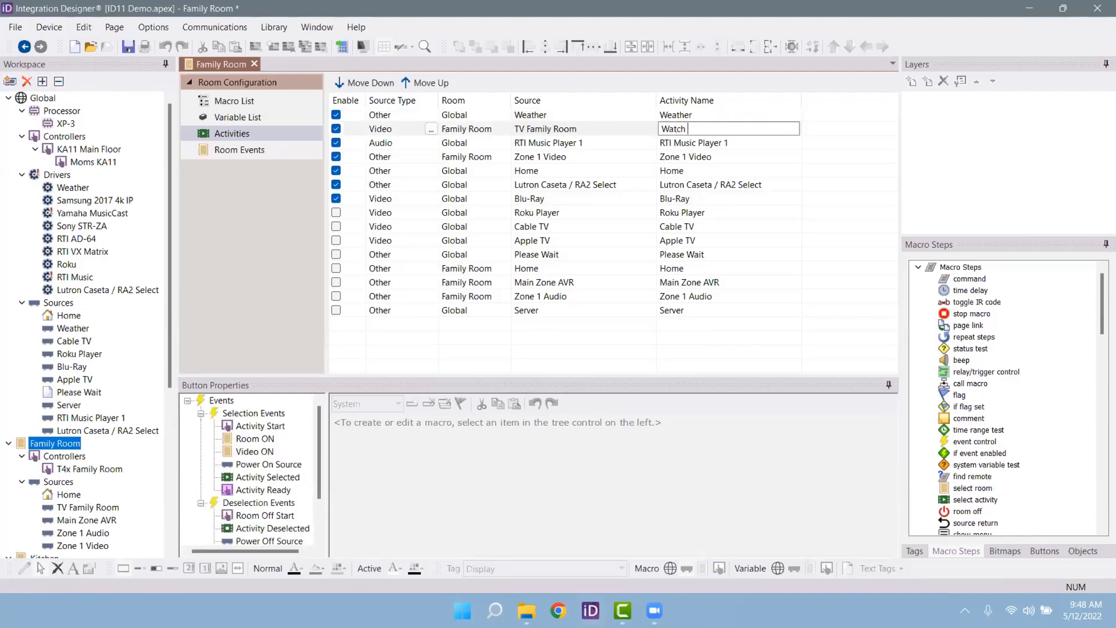
{"action": "type", "text": "Smart TV"}
{"action": "left_click", "coordinate": [731, 156]}
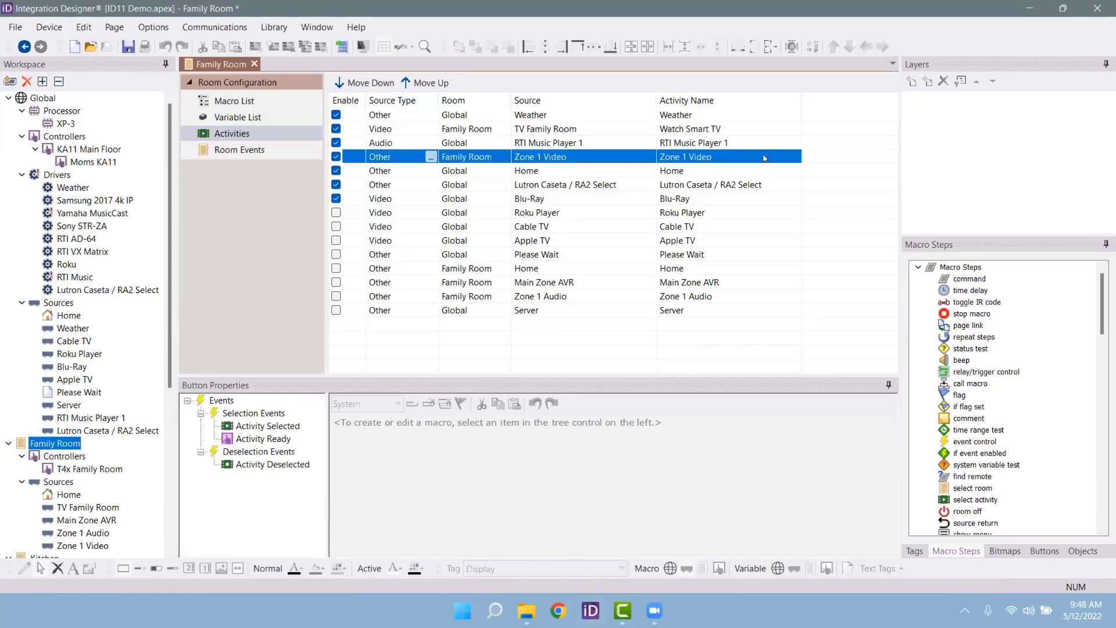
{"action": "left_click", "coordinate": [718, 128]}
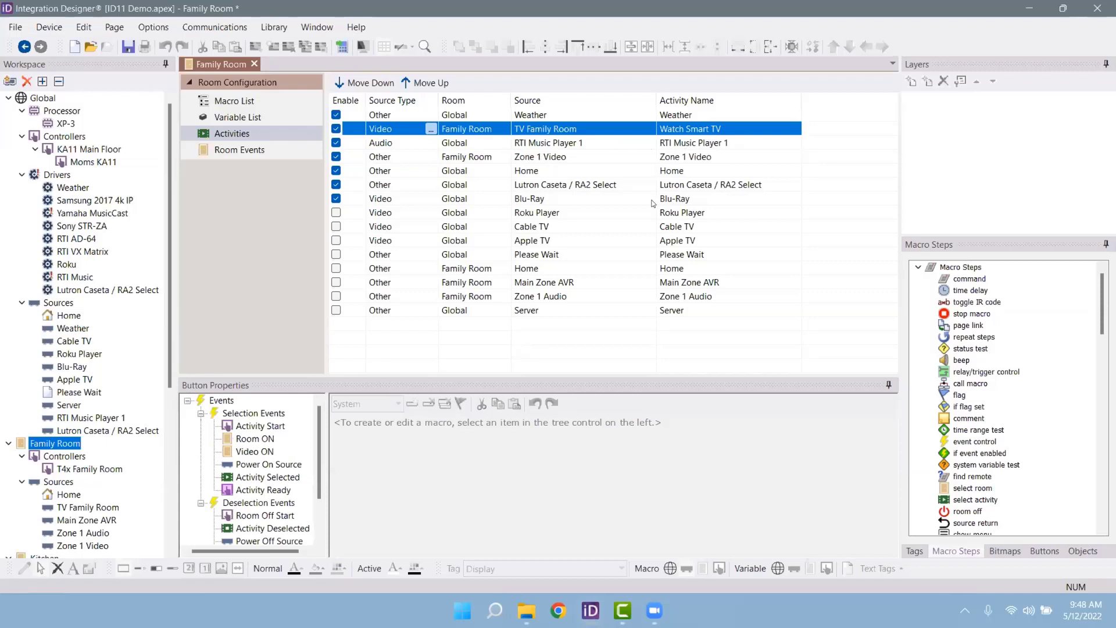
{"action": "left_click_drag", "start_coordinate": [596, 379], "coordinate": [598, 347]}
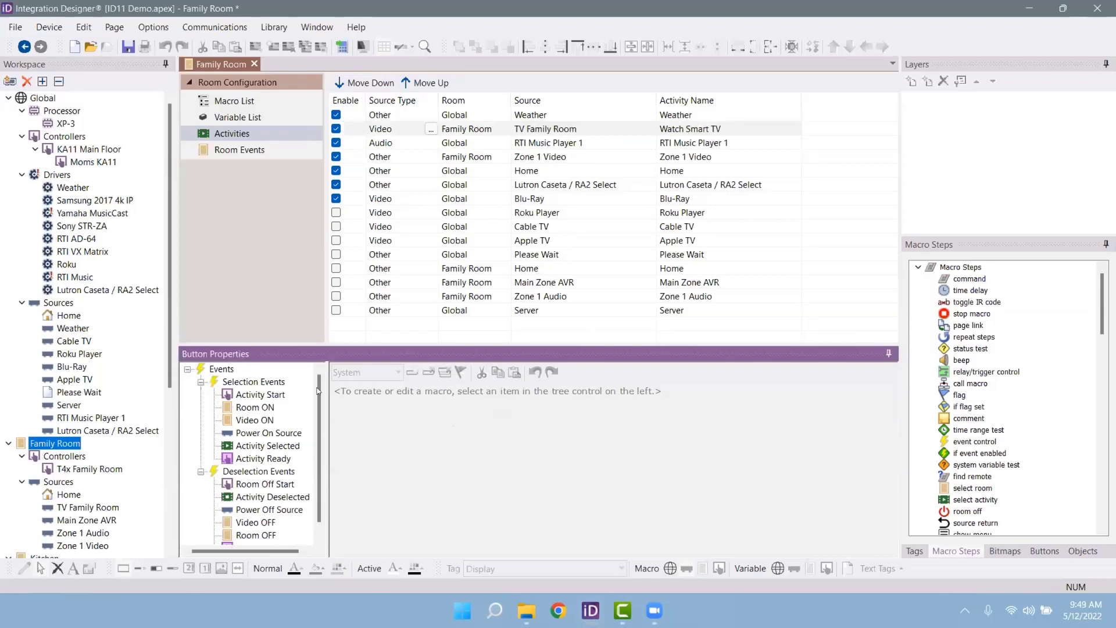
Step: Review Watch Smart TV's event macros, Activity Start through Activity Ready, then open the global Home page
{"action": "left_click", "coordinate": [260, 395]}
{"action": "left_click", "coordinate": [255, 407]}
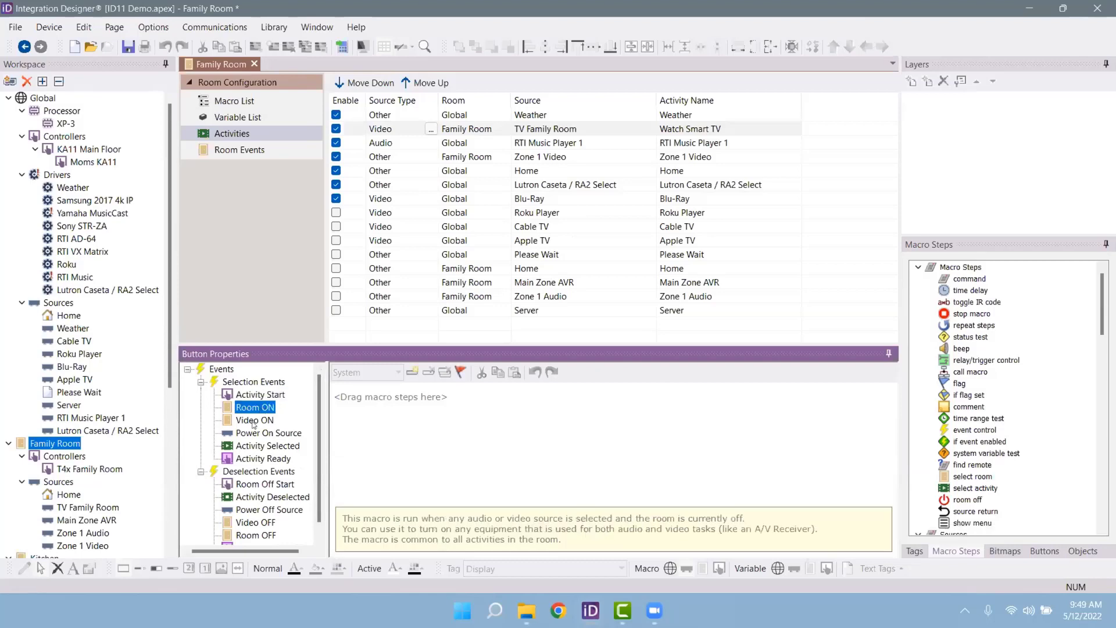
{"action": "left_click", "coordinate": [254, 420]}
{"action": "left_click", "coordinate": [236, 444]}
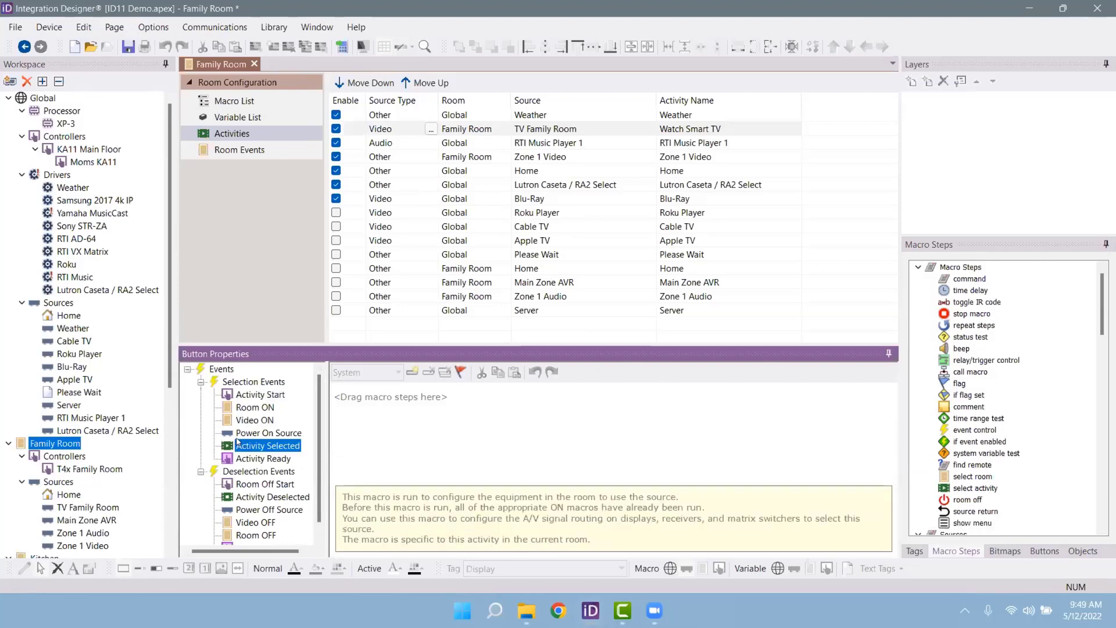
{"action": "left_click", "coordinate": [262, 395]}
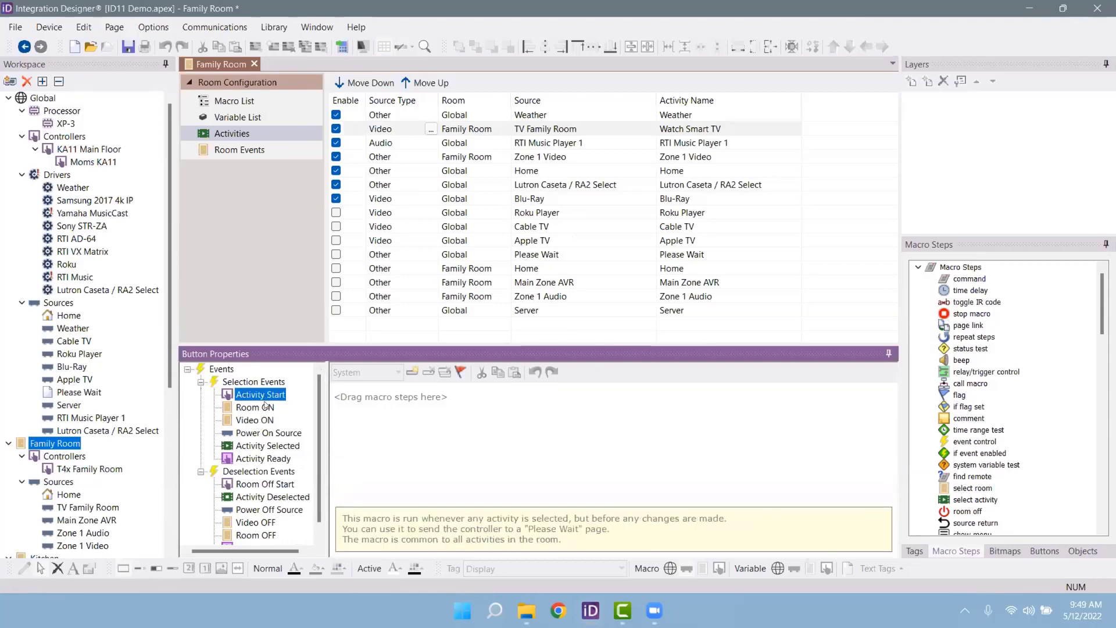
{"action": "left_click", "coordinate": [260, 409]}
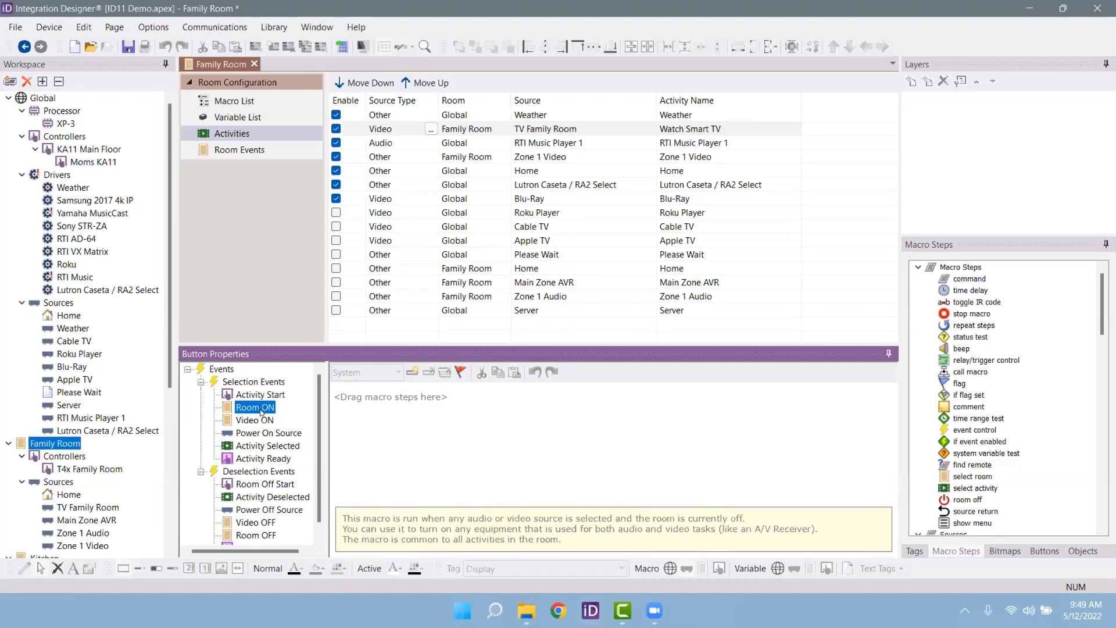
{"action": "left_click", "coordinate": [261, 420]}
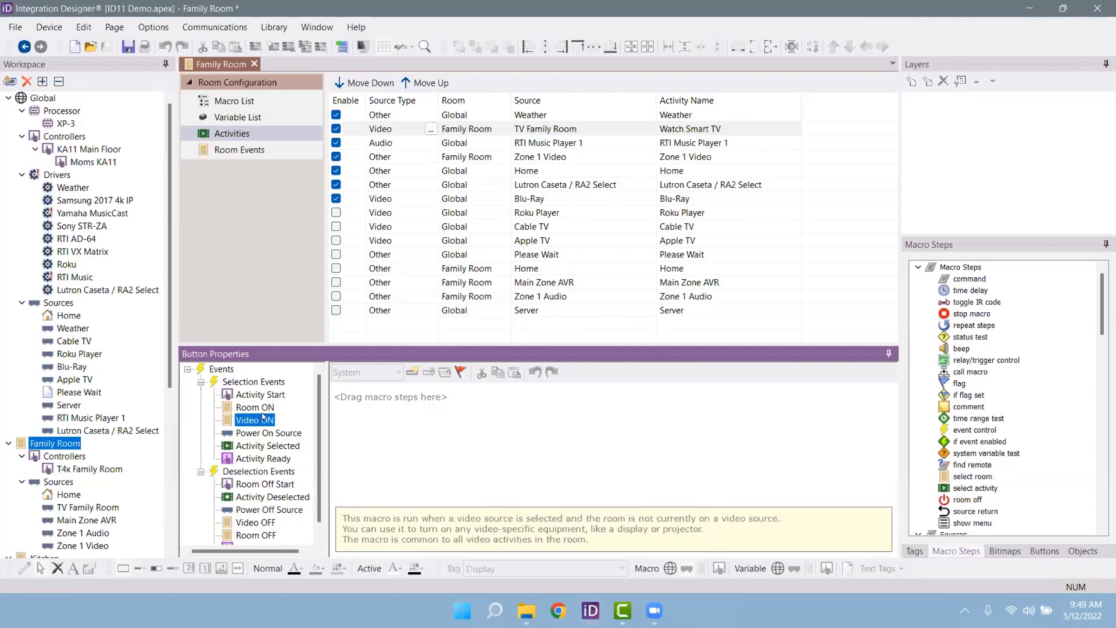
{"action": "left_click", "coordinate": [269, 432]}
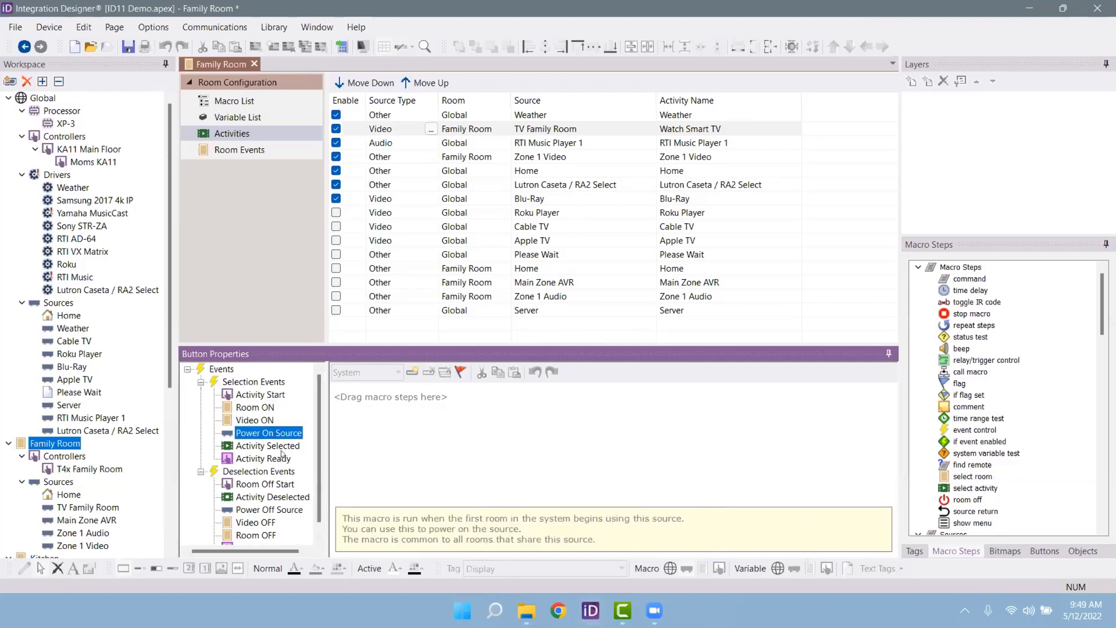
{"action": "left_click", "coordinate": [280, 446]}
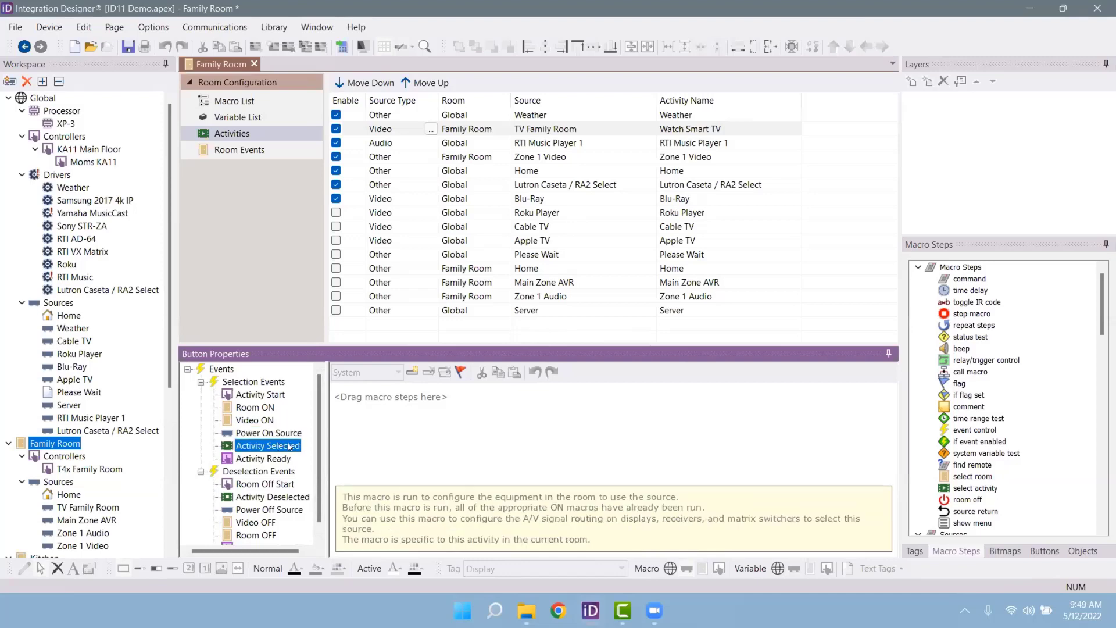
{"action": "left_click", "coordinate": [282, 459]}
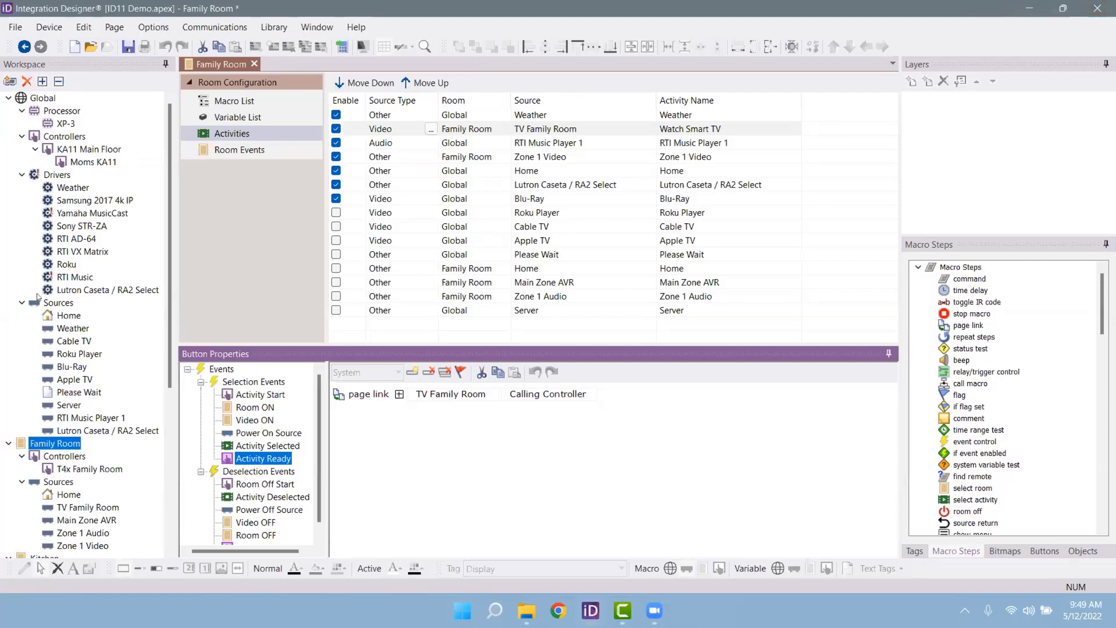
{"action": "double_click", "coordinate": [68, 315]}
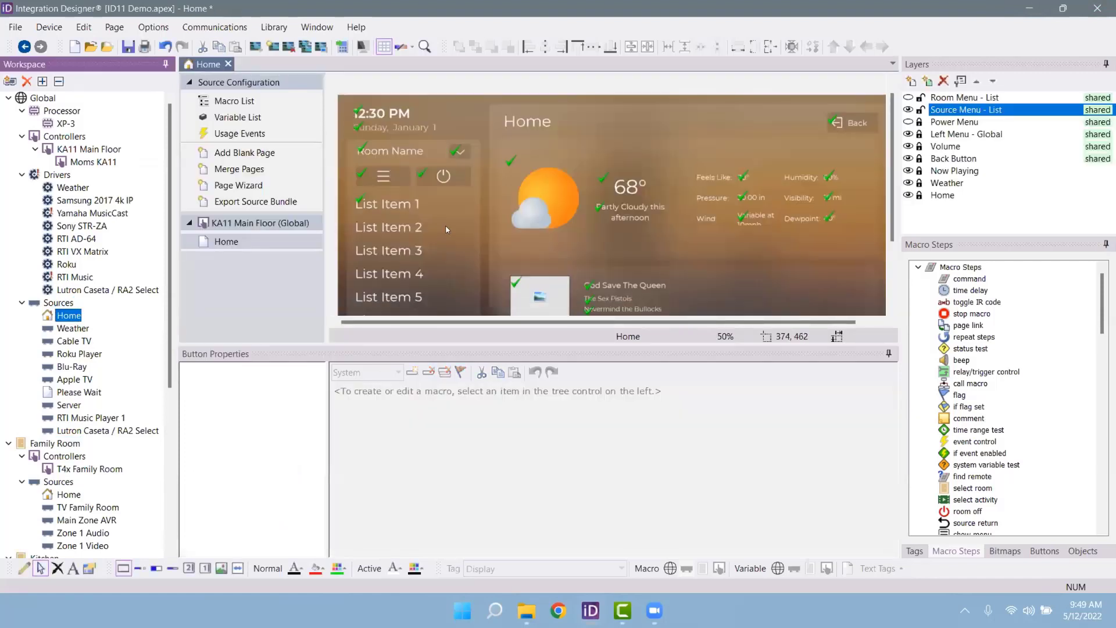
{"action": "left_click", "coordinate": [413, 237]}
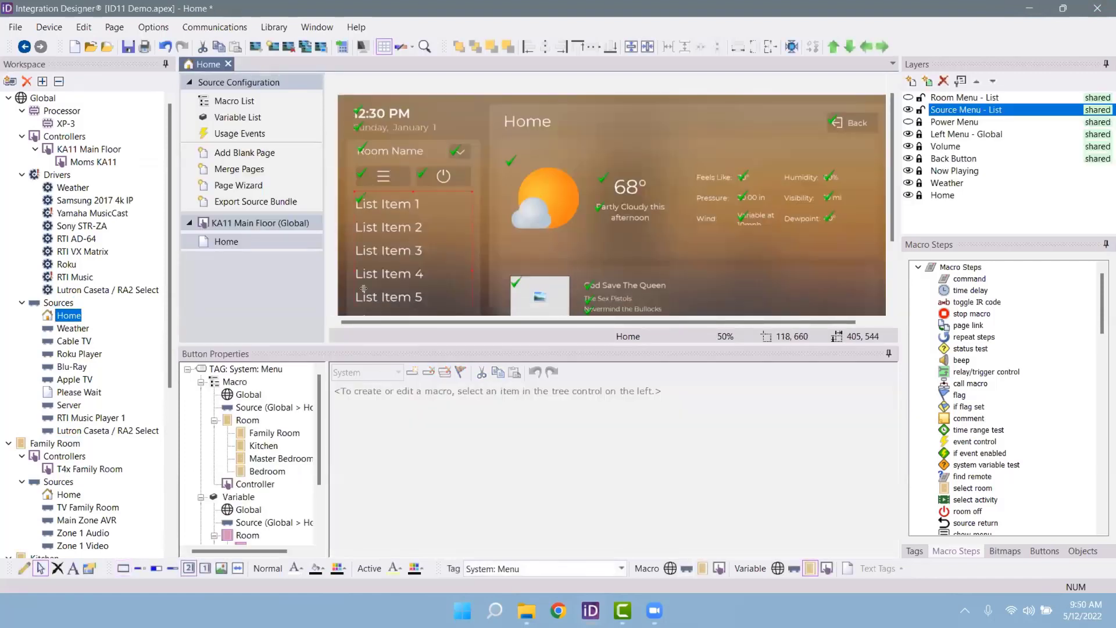
{"action": "left_click", "coordinate": [248, 535]}
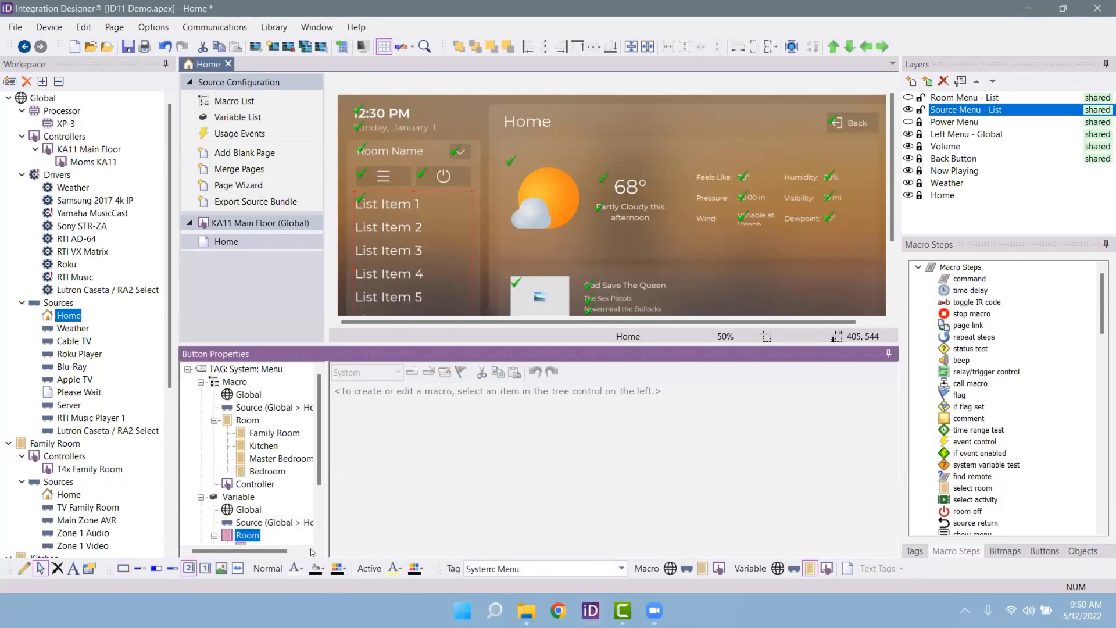
{"action": "scroll", "coordinate": [276, 479], "scroll_direction": "down", "scroll_amount": 2}
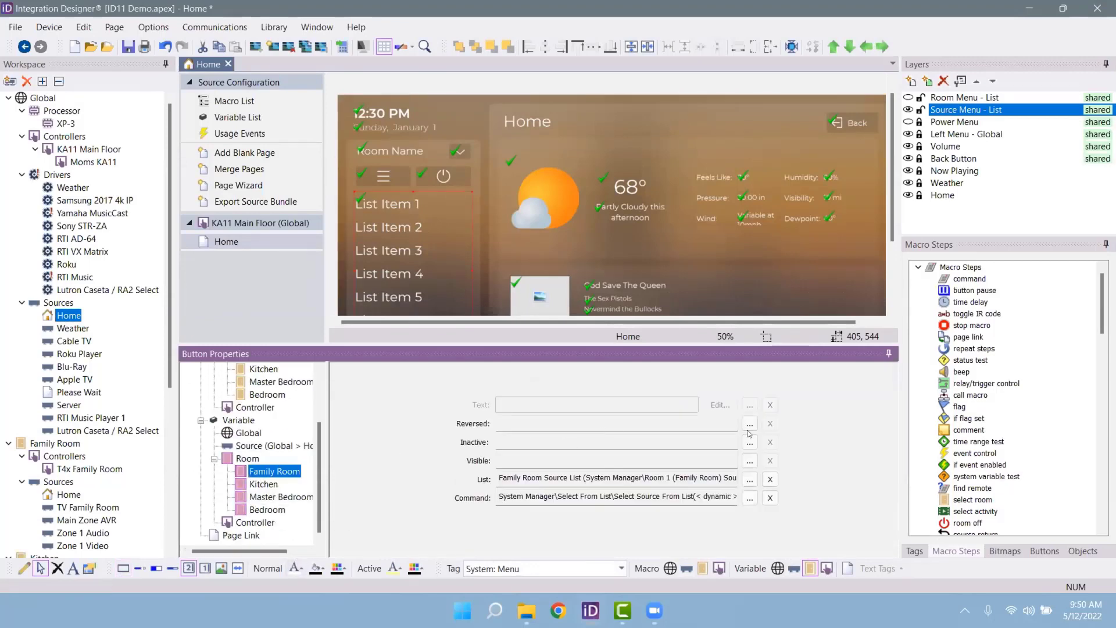
{"action": "left_click", "coordinate": [750, 482]}
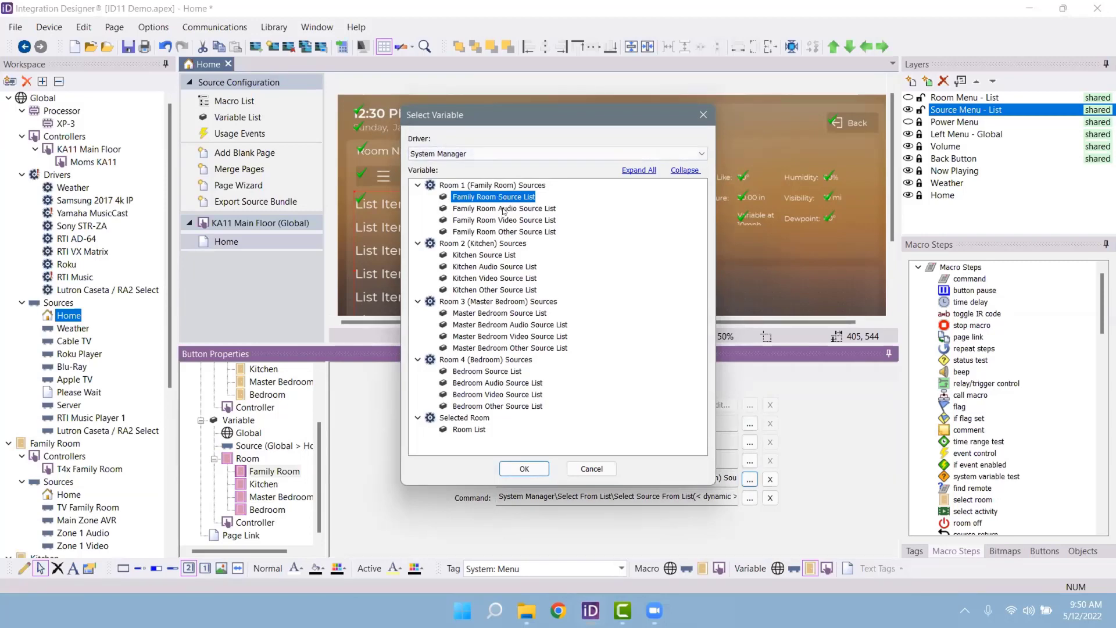
{"action": "left_click", "coordinate": [610, 471]}
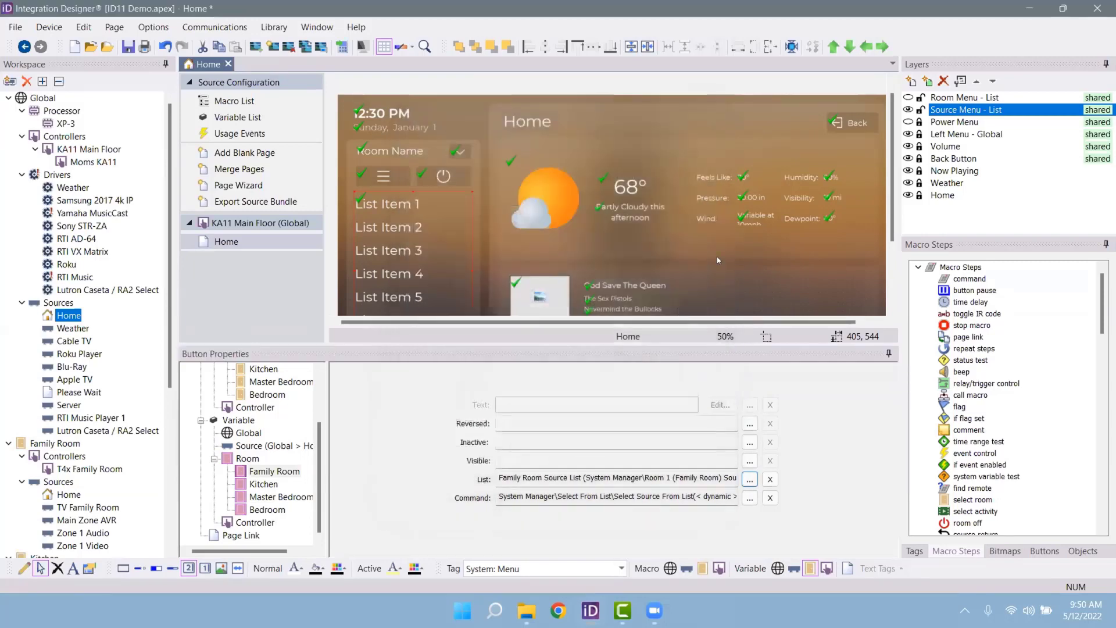
{"action": "left_click", "coordinate": [960, 81]}
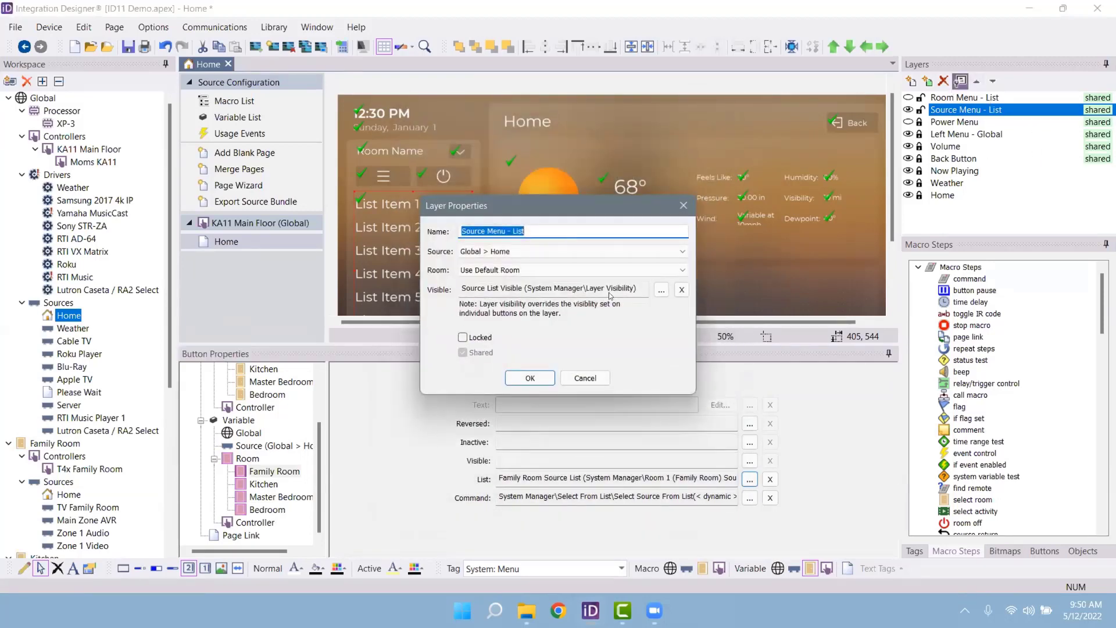
{"action": "left_click", "coordinate": [661, 289]}
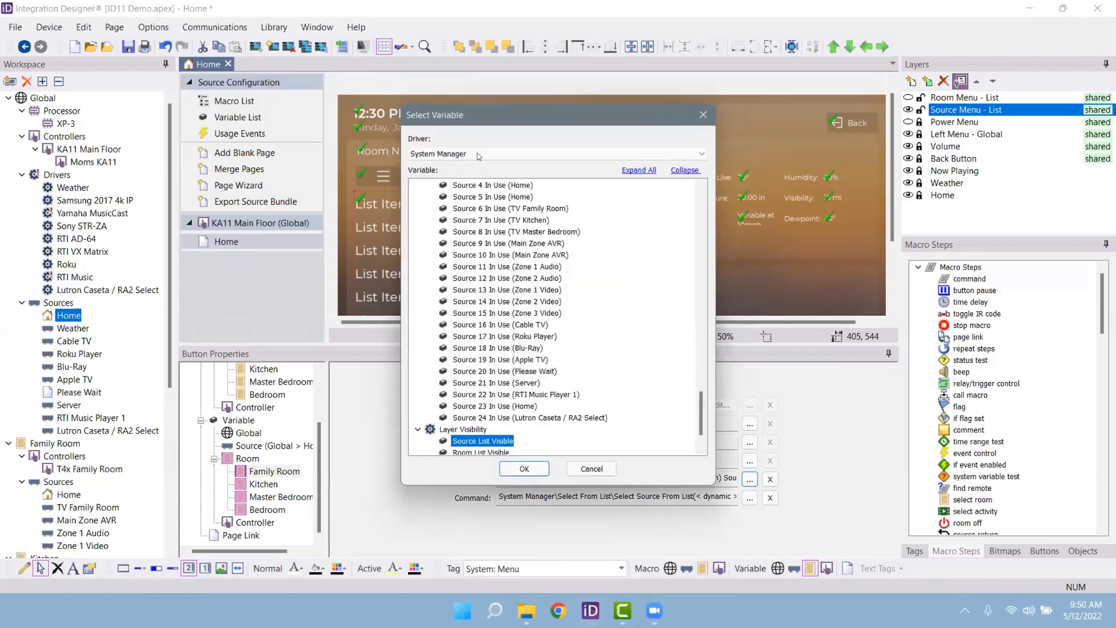
{"action": "scroll", "coordinate": [666, 314], "scroll_direction": "up", "scroll_amount": 10}
{"action": "scroll", "coordinate": [667, 314], "scroll_direction": "up", "scroll_amount": 15}
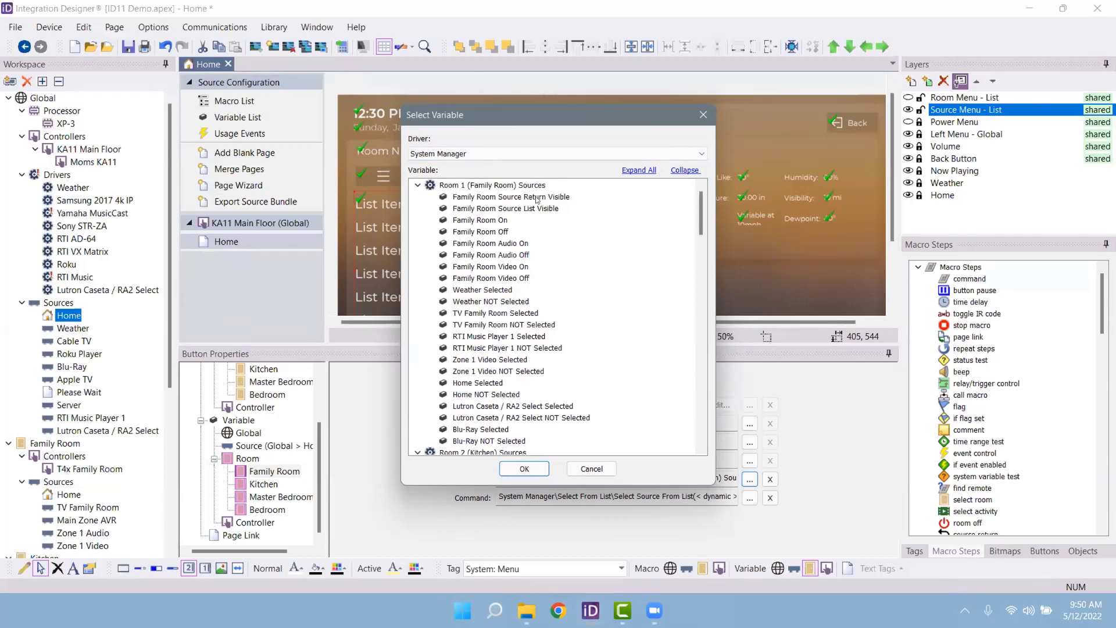
{"action": "left_click", "coordinate": [505, 220]}
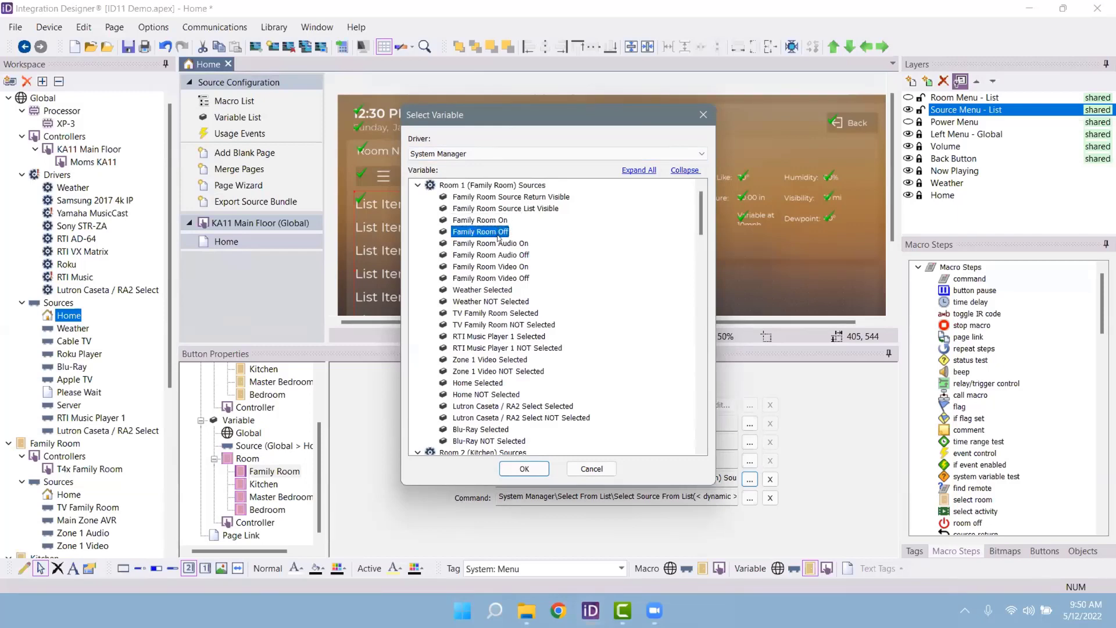
{"action": "left_click", "coordinate": [501, 256]}
{"action": "left_click", "coordinate": [508, 278]}
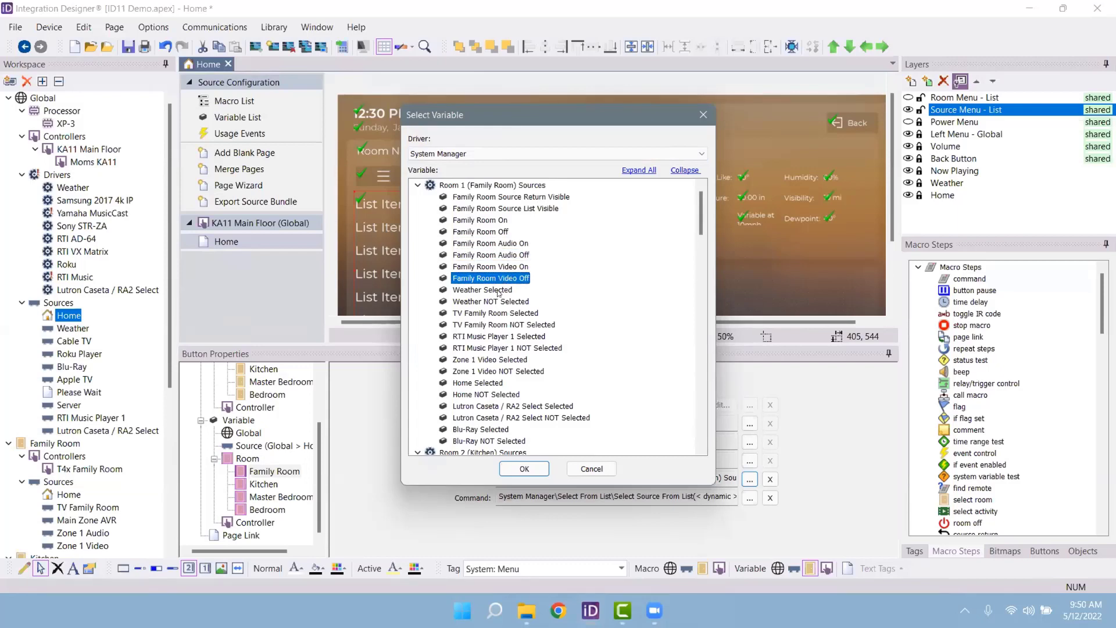
{"action": "left_click", "coordinate": [499, 290]}
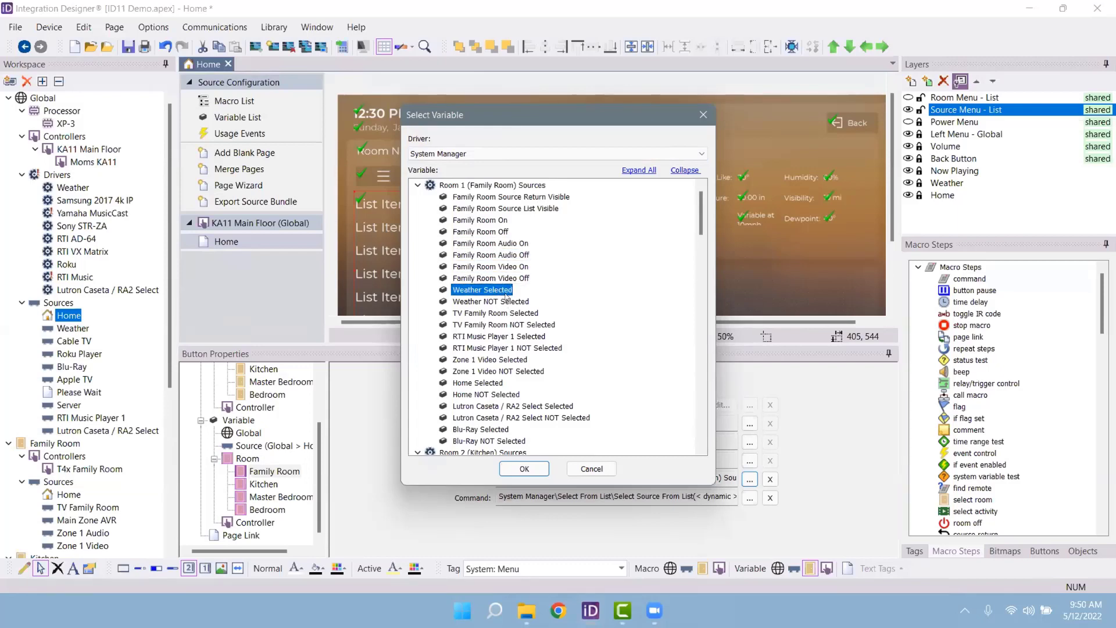
{"action": "left_click", "coordinate": [502, 303]}
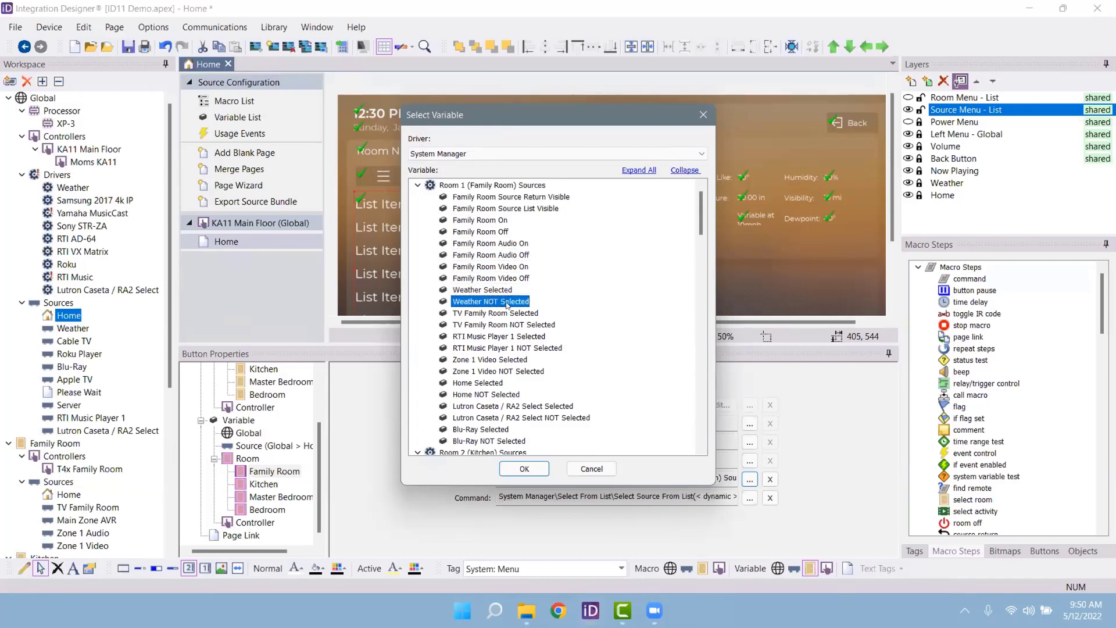
{"action": "scroll", "coordinate": [509, 360], "scroll_direction": "down", "scroll_amount": 2}
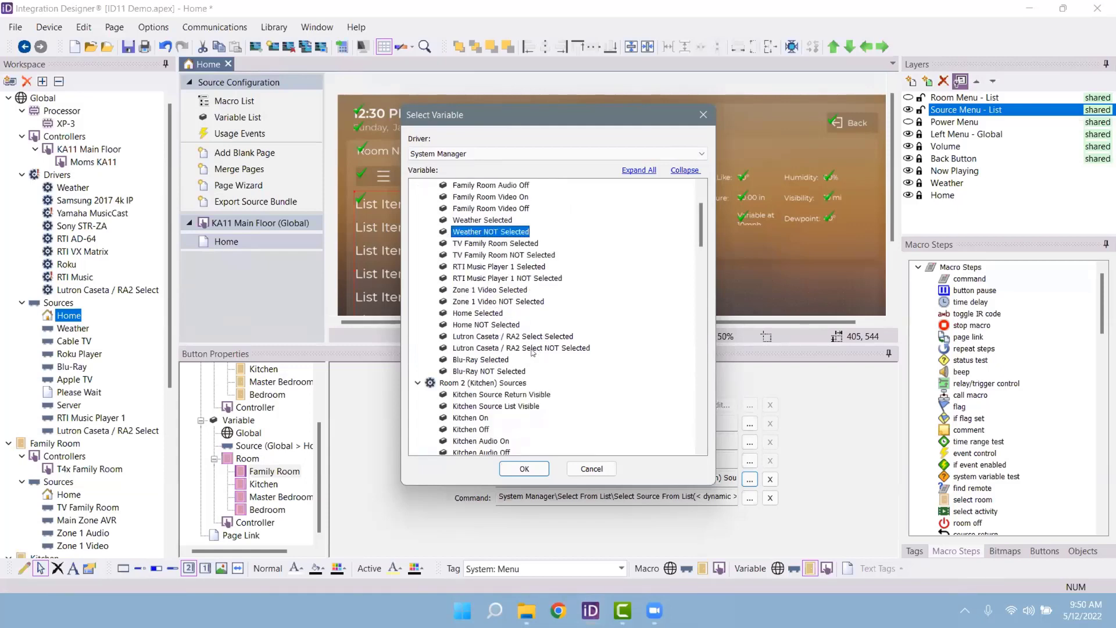
{"action": "scroll", "coordinate": [534, 361], "scroll_direction": "down", "scroll_amount": 18}
{"action": "scroll", "coordinate": [541, 359], "scroll_direction": "down", "scroll_amount": 9}
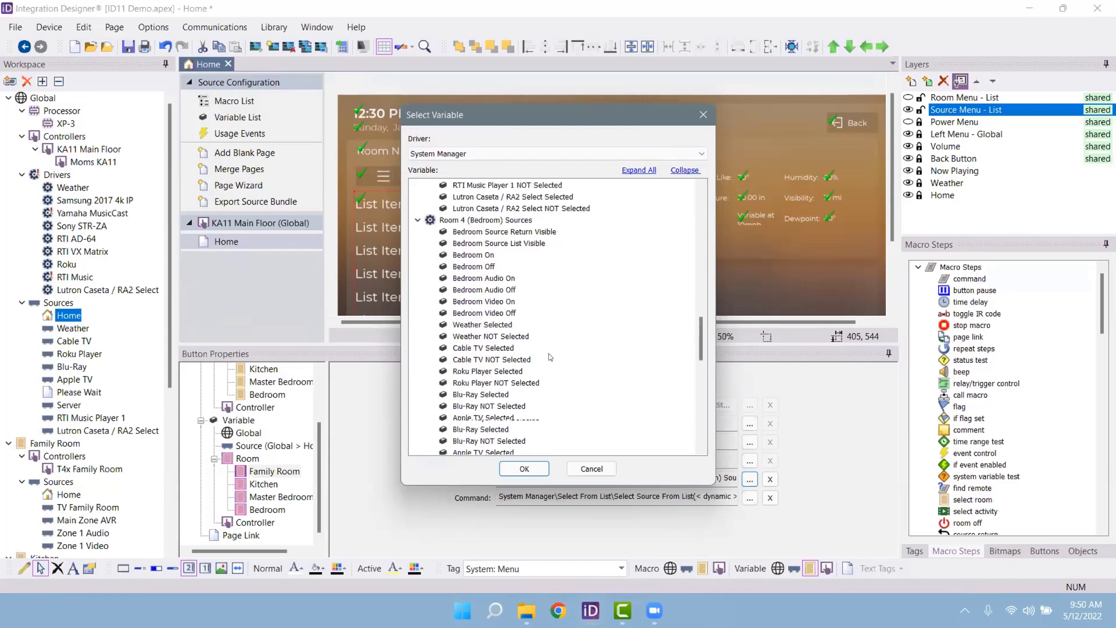
{"action": "left_click", "coordinate": [470, 289]}
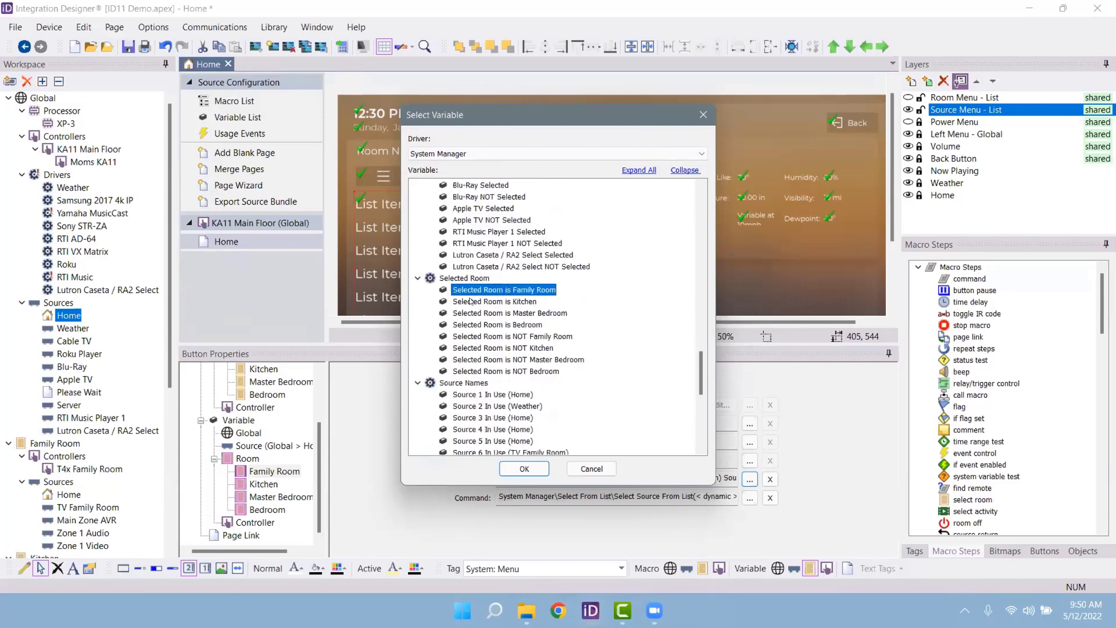
{"action": "left_click", "coordinate": [471, 302]}
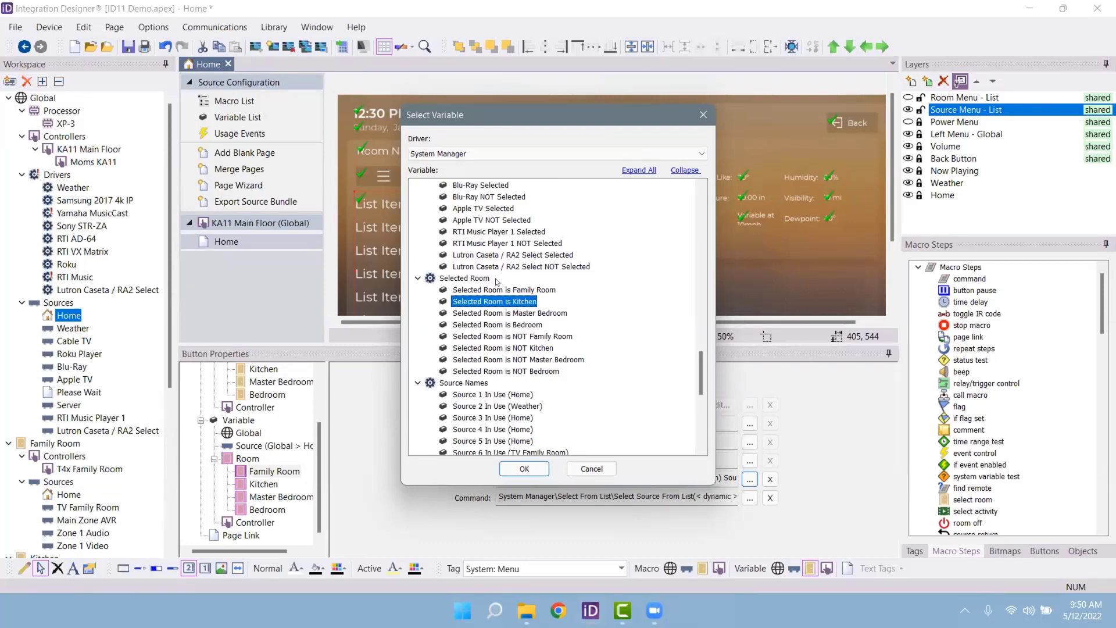
{"action": "scroll", "coordinate": [502, 296], "scroll_direction": "down", "scroll_amount": 3}
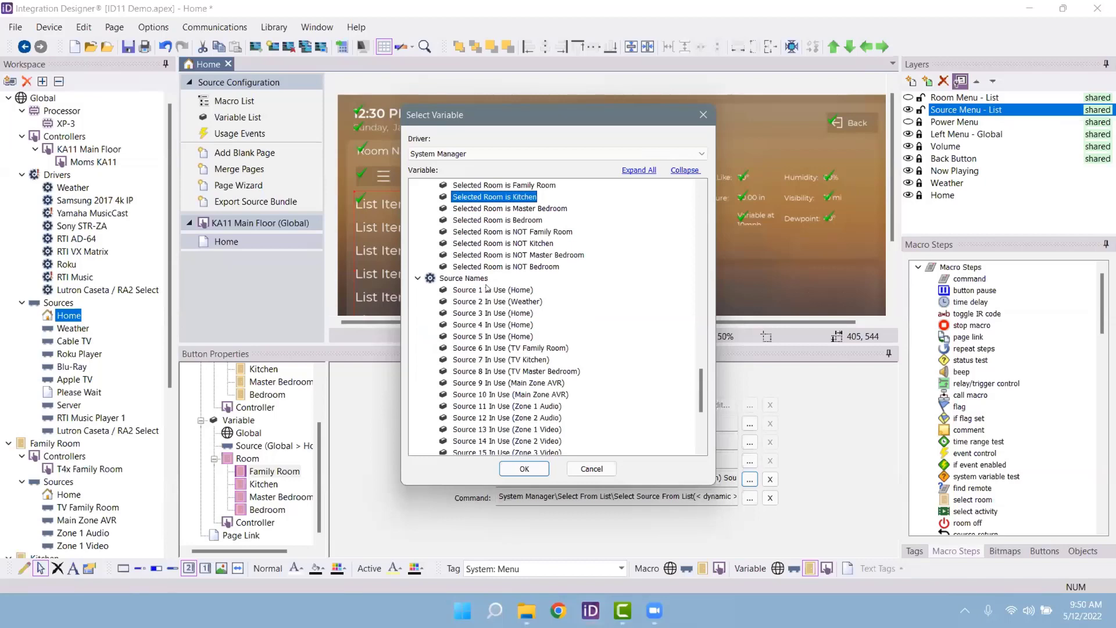
{"action": "left_click", "coordinate": [487, 291]}
{"action": "left_click", "coordinate": [487, 301]}
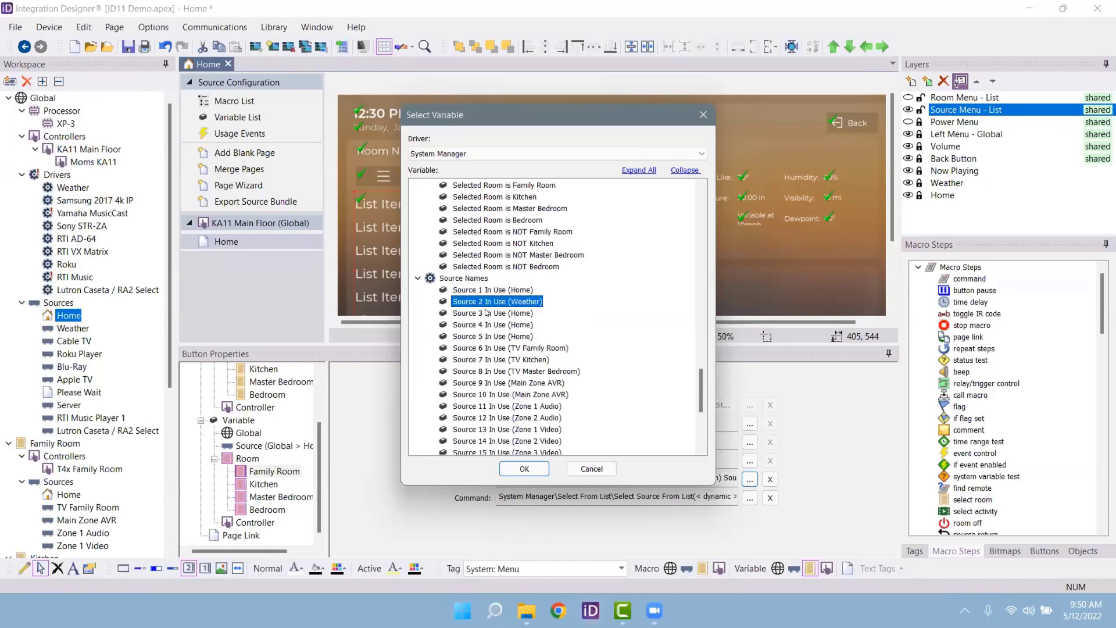
{"action": "left_click", "coordinate": [485, 314]}
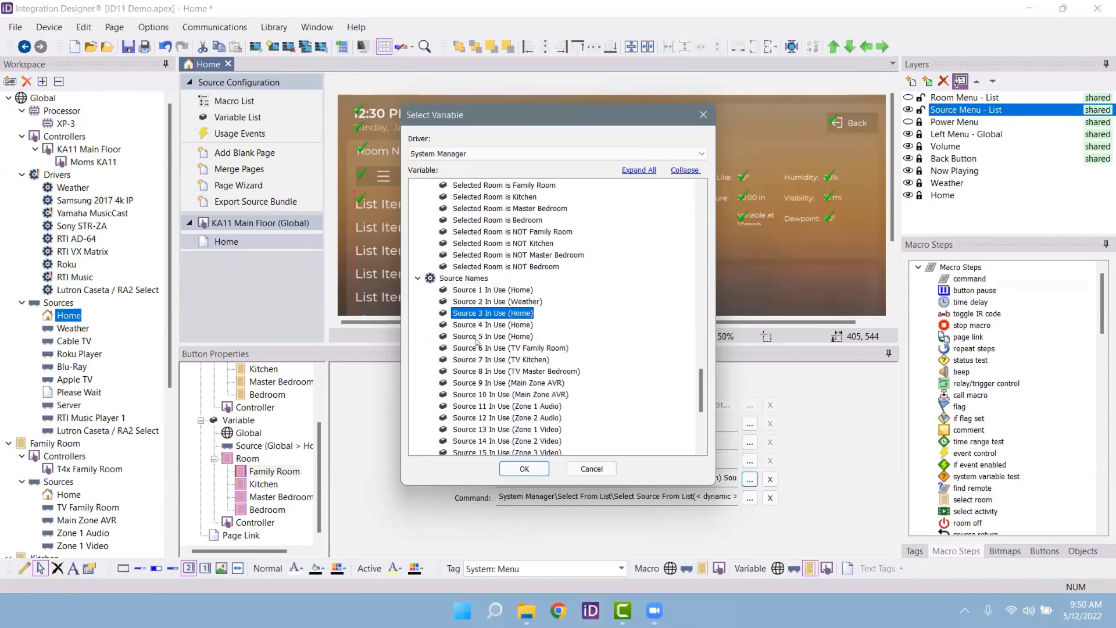
{"action": "left_click", "coordinate": [479, 336]}
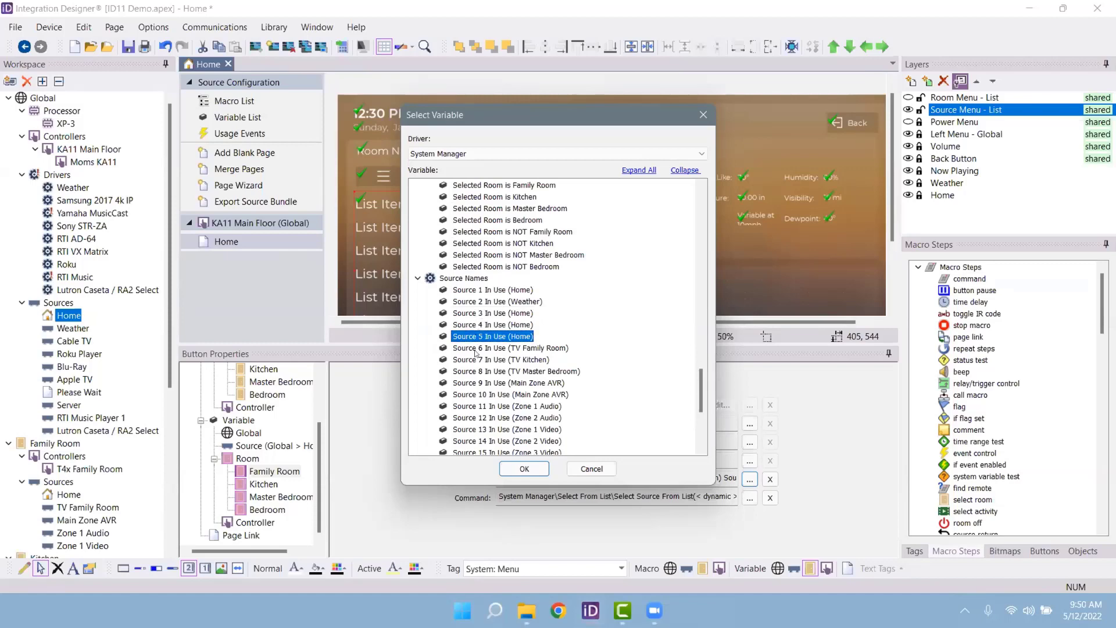
{"action": "left_click", "coordinate": [477, 371]}
{"action": "scroll", "coordinate": [488, 373], "scroll_direction": "down", "scroll_amount": 4}
{"action": "scroll", "coordinate": [490, 372], "scroll_direction": "down", "scroll_amount": 2}
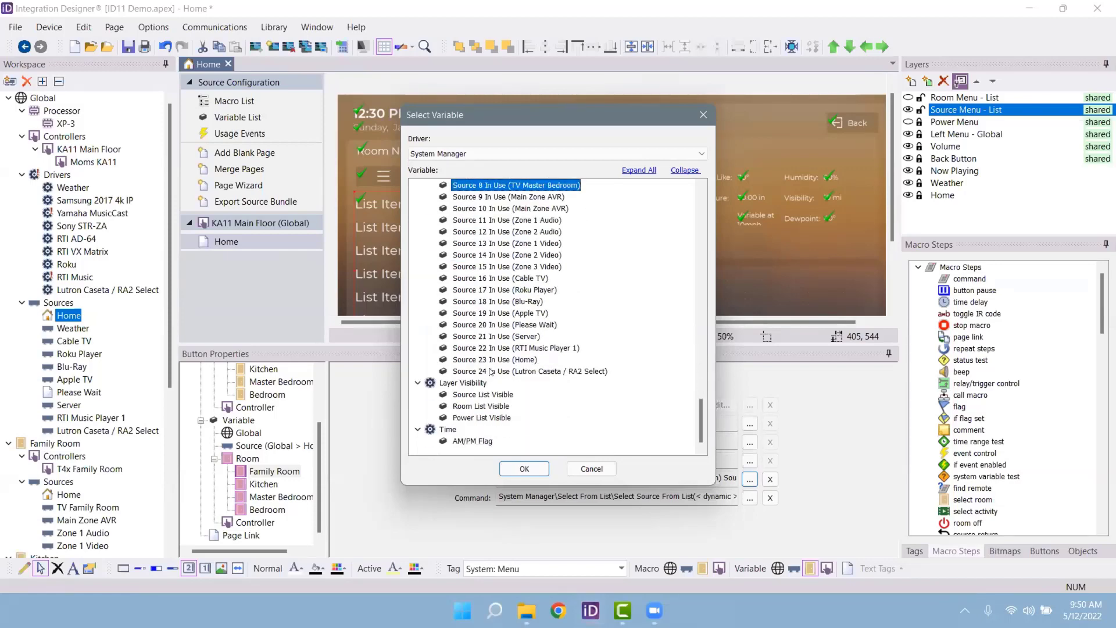
{"action": "left_click", "coordinate": [481, 406]}
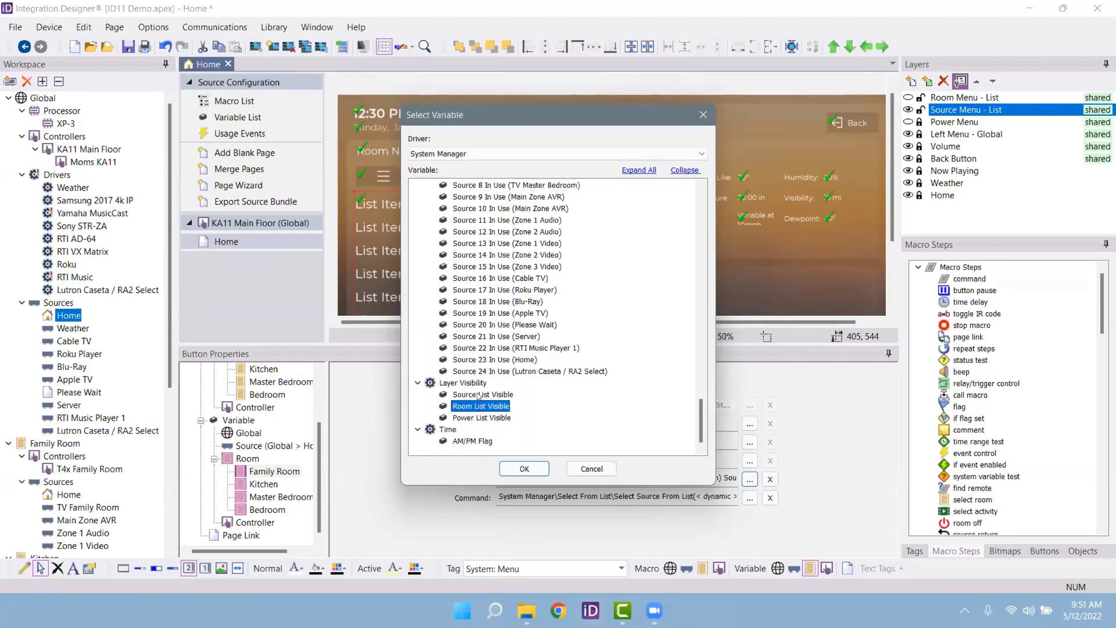
{"action": "left_click", "coordinate": [480, 395]}
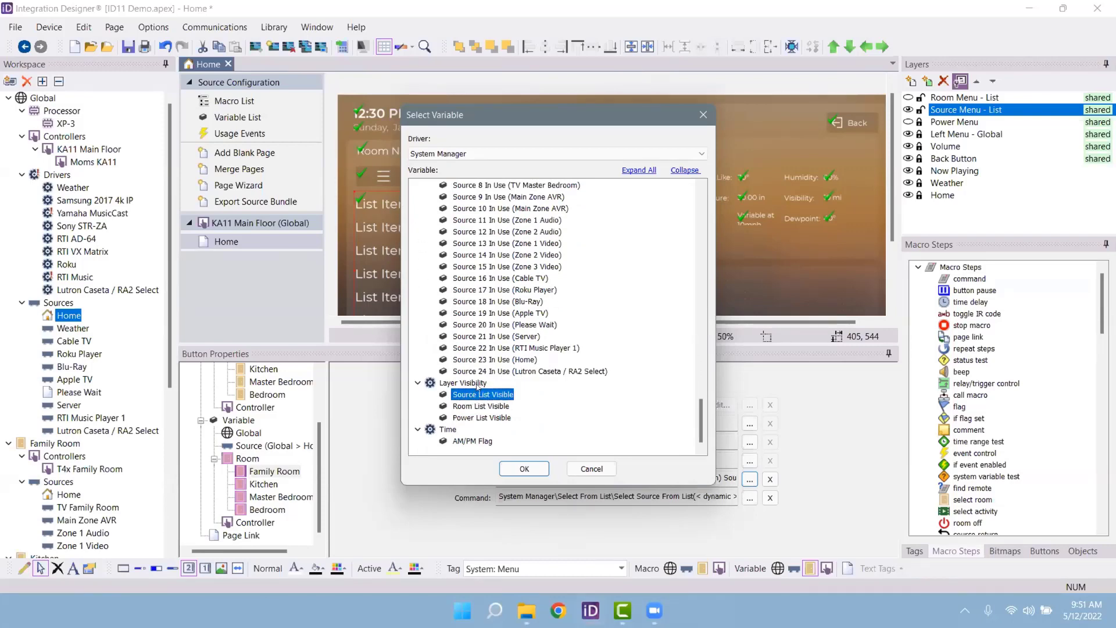
{"action": "left_click", "coordinate": [483, 442]}
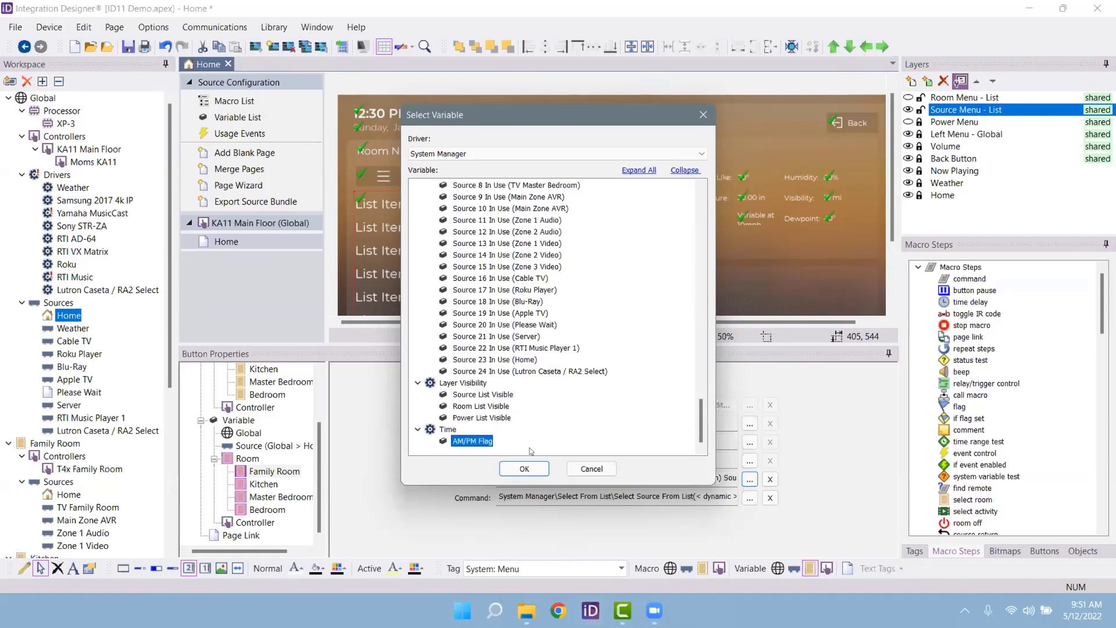
{"action": "left_click", "coordinate": [592, 469]}
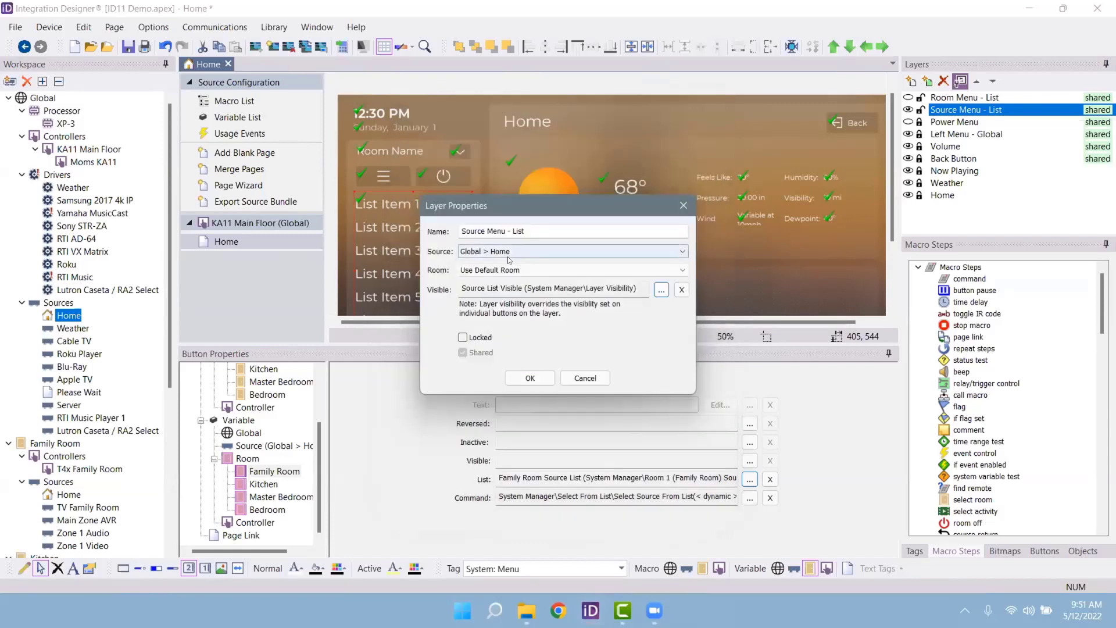
{"action": "left_click", "coordinate": [587, 379]}
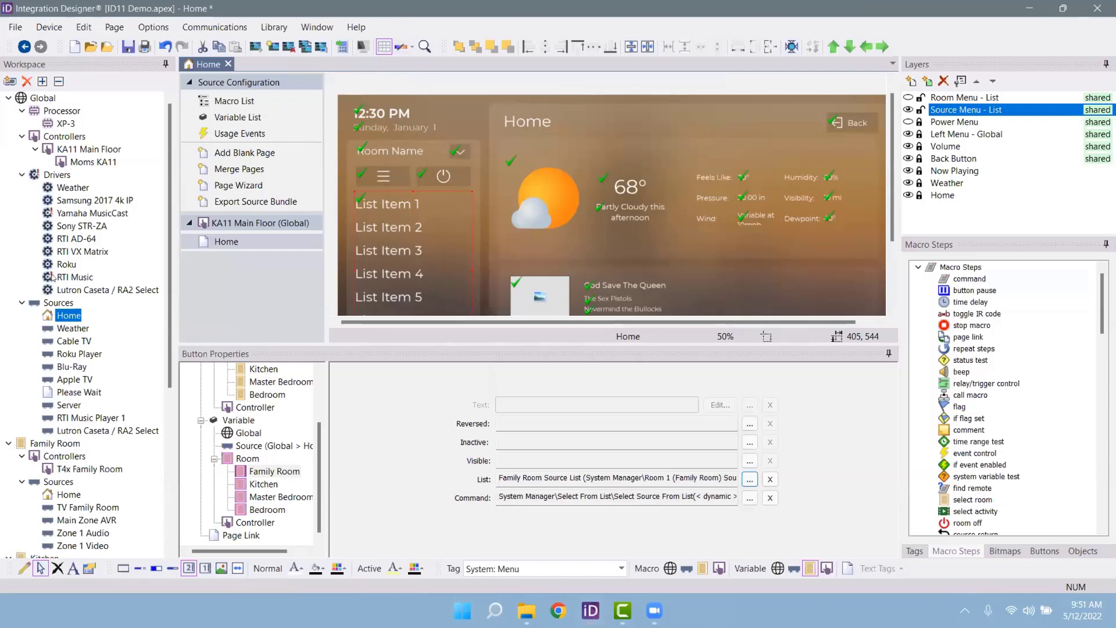
Step: Open the Cable TV source under Global > Sources
{"action": "left_click", "coordinate": [75, 341]}
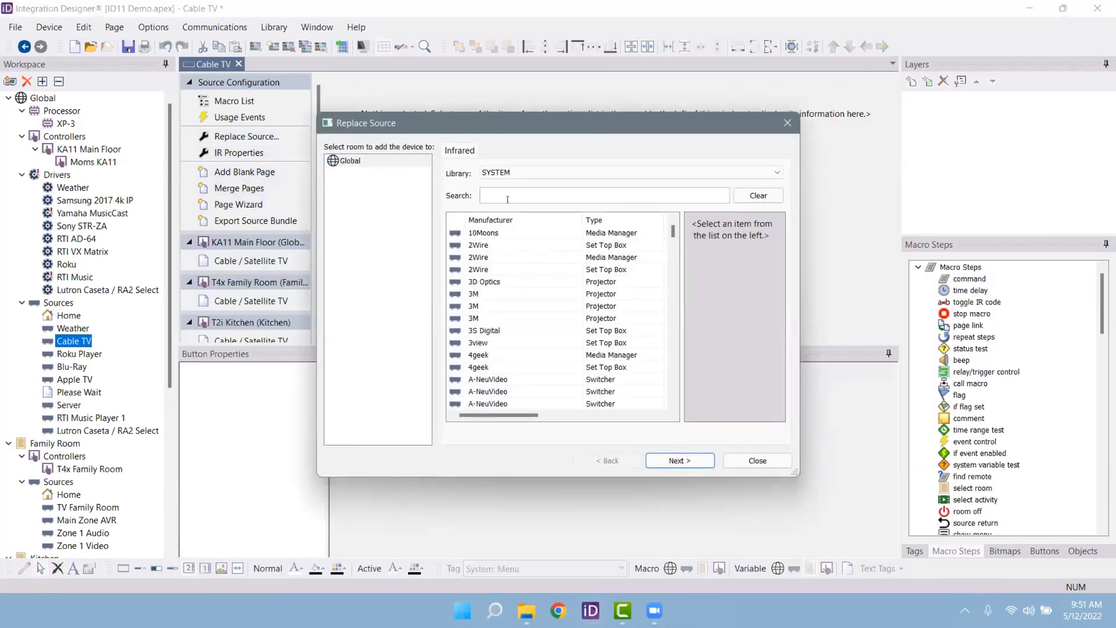
Step: Search for and select the Motorola QIP Series Cable model as Cable TV's replacement
{"action": "type", "text": "motorola"}
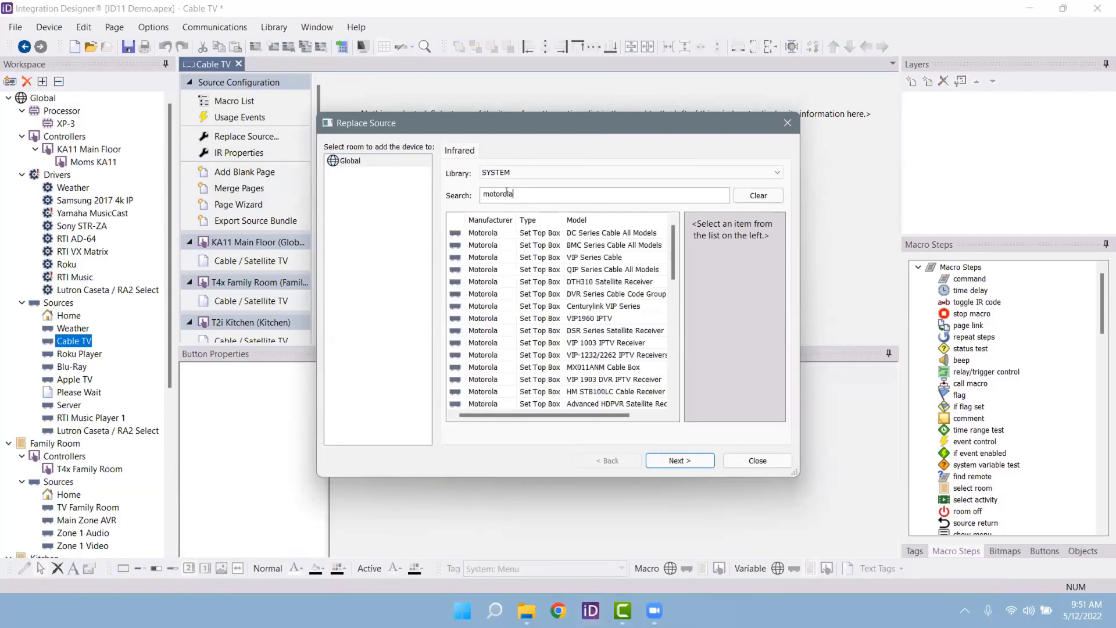
{"action": "left_click", "coordinate": [584, 258]}
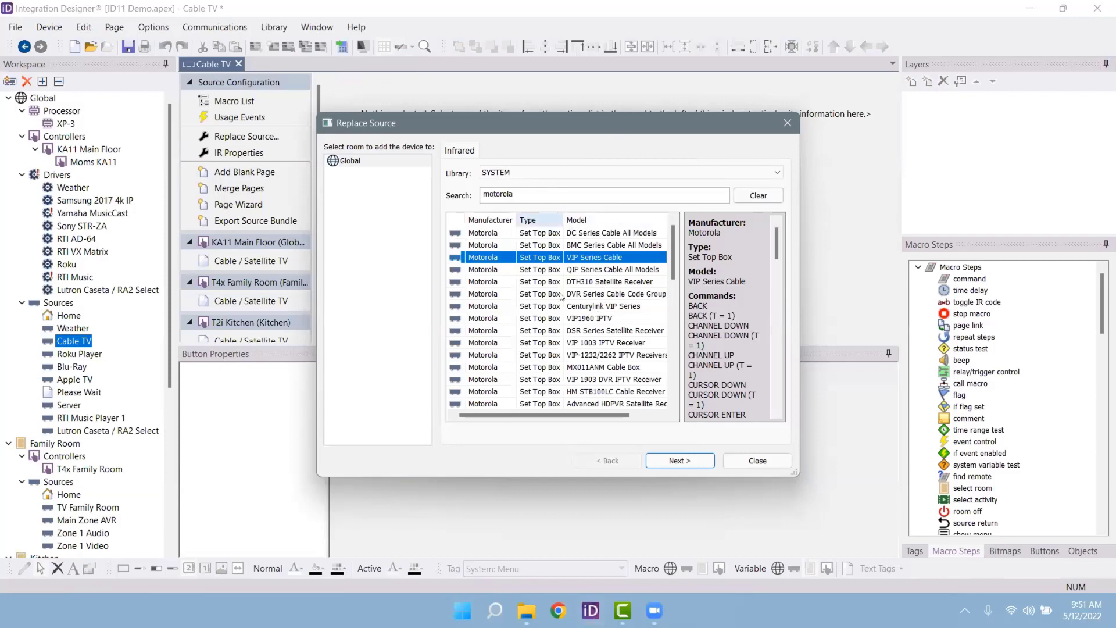
{"action": "left_click", "coordinate": [584, 194]}
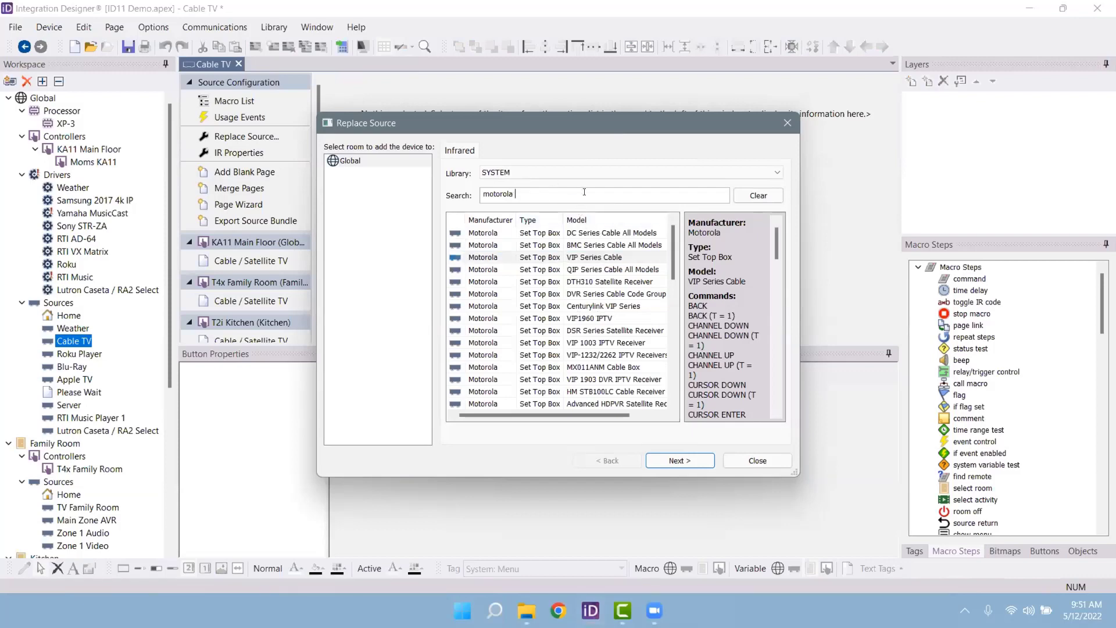
{"action": "type", "text": "qip"}
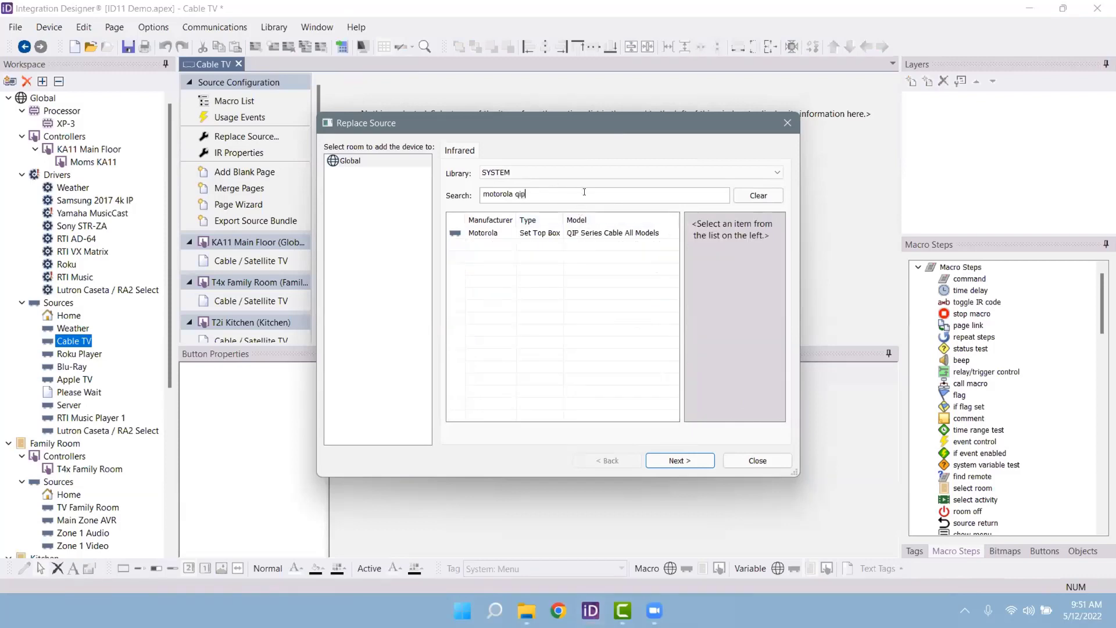
{"action": "left_click", "coordinate": [578, 232]}
{"action": "left_click", "coordinate": [669, 459]}
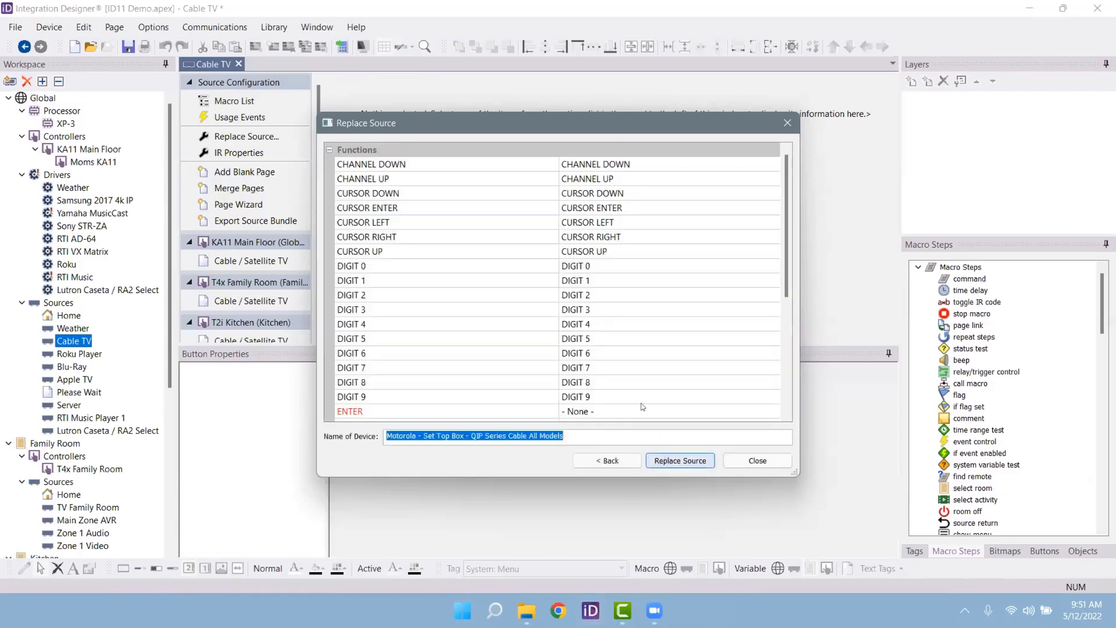
Step: Map ENTER to CURSOR ENTER and LIST to MENU DVR, then finish the source replacement
{"action": "scroll", "coordinate": [442, 227], "scroll_direction": "down", "scroll_amount": 5}
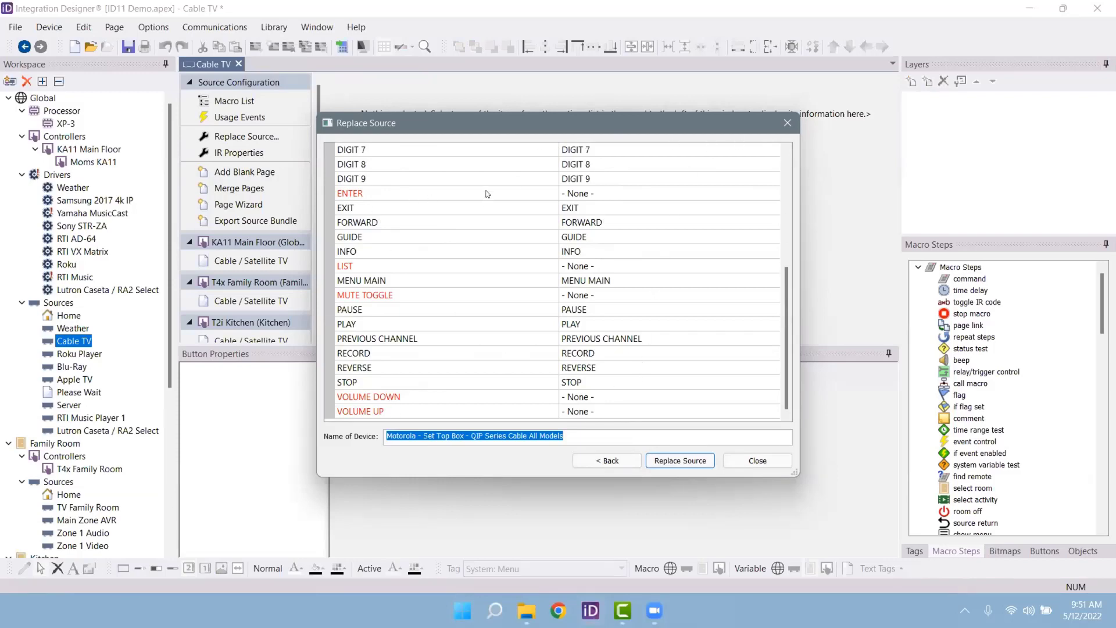
{"action": "left_click", "coordinate": [356, 194]}
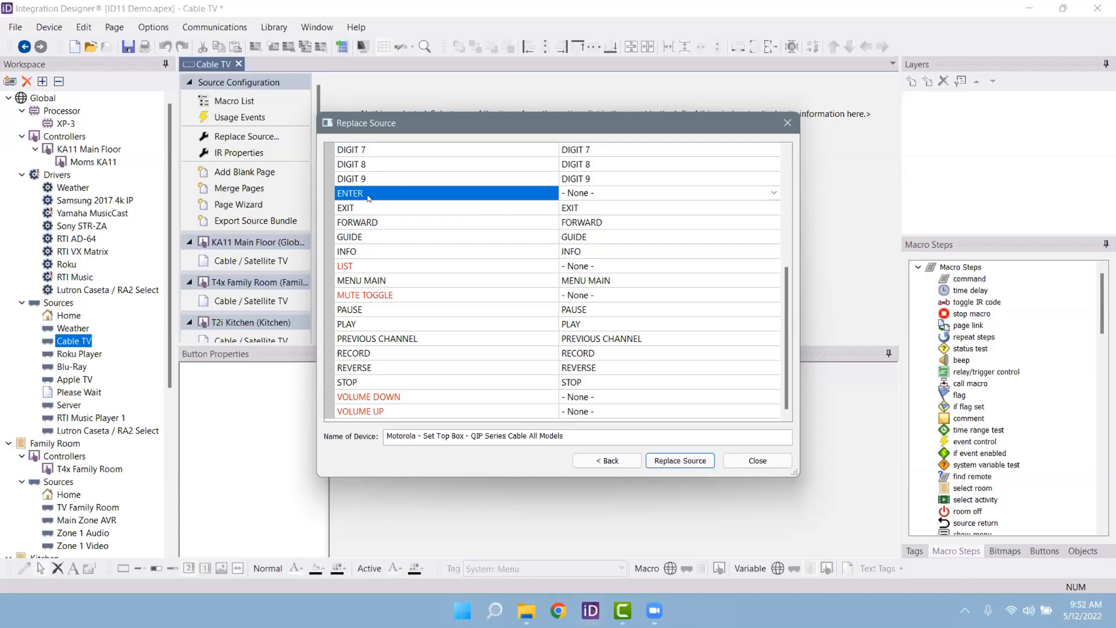
{"action": "right_click", "coordinate": [620, 190]}
{"action": "left_click", "coordinate": [774, 193]}
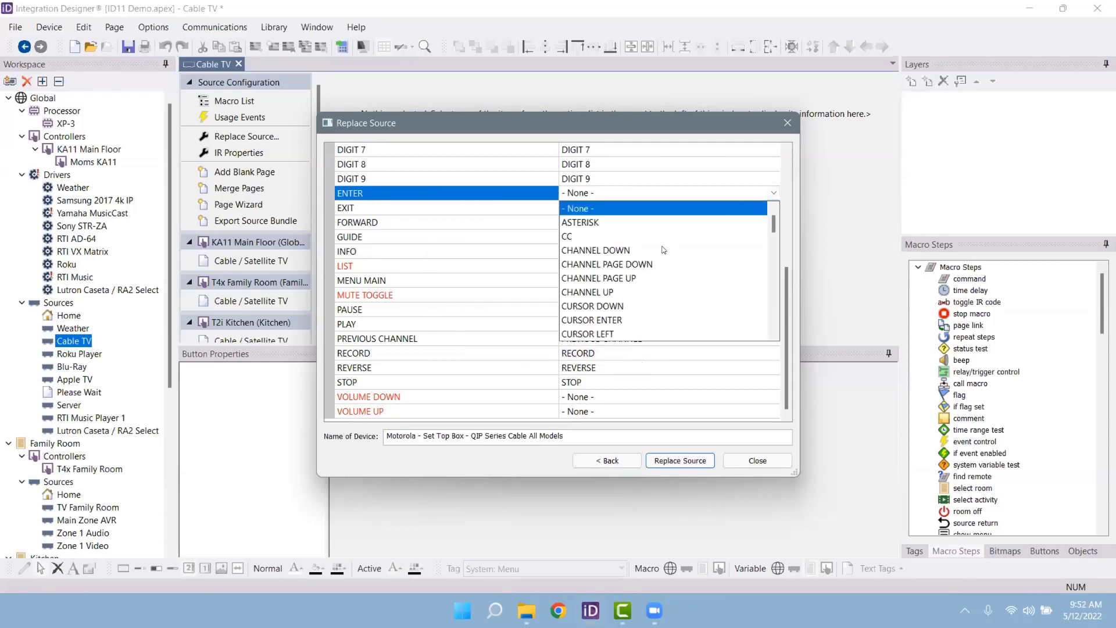
{"action": "scroll", "coordinate": [665, 250], "scroll_direction": "down", "scroll_amount": 2}
{"action": "left_click", "coordinate": [607, 238]}
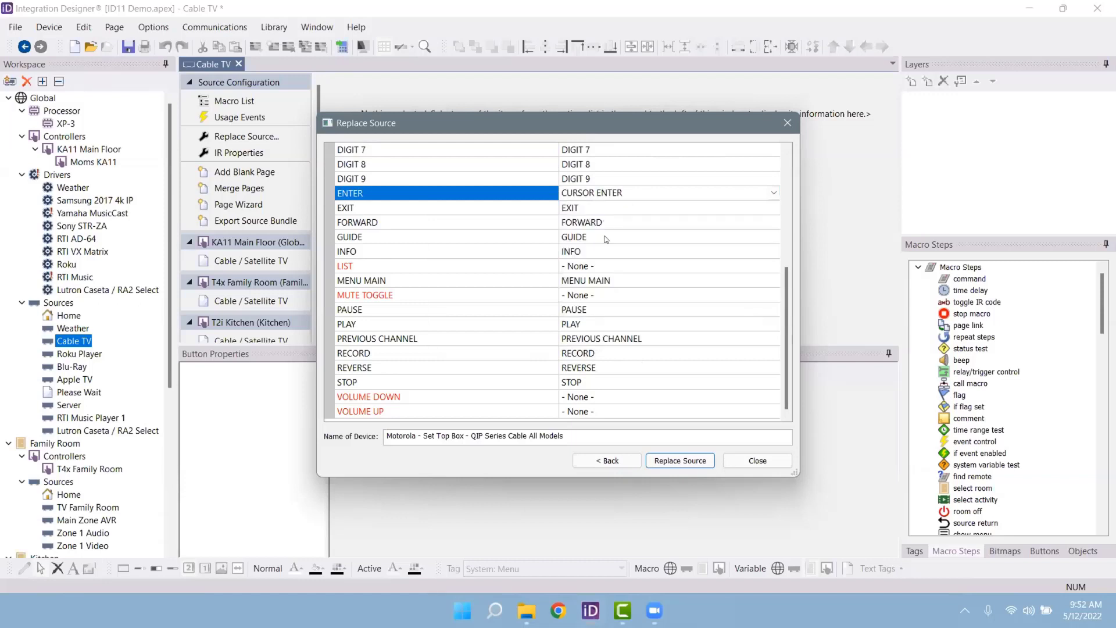
{"action": "left_click", "coordinate": [387, 265]}
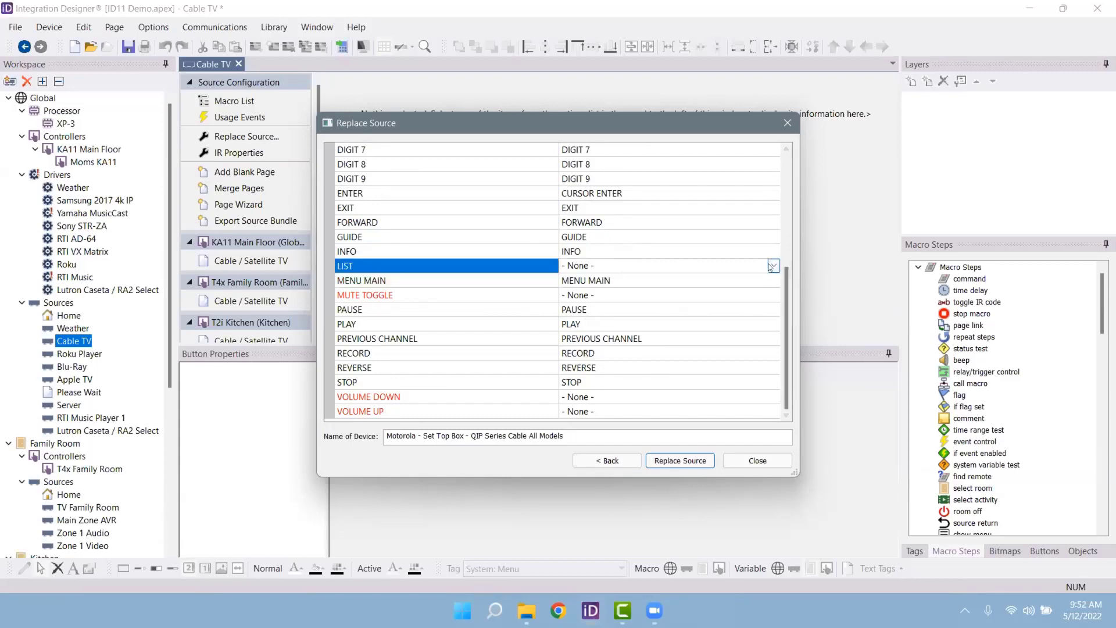
{"action": "left_click", "coordinate": [599, 266]}
{"action": "scroll", "coordinate": [602, 303], "scroll_direction": "down", "scroll_amount": 10}
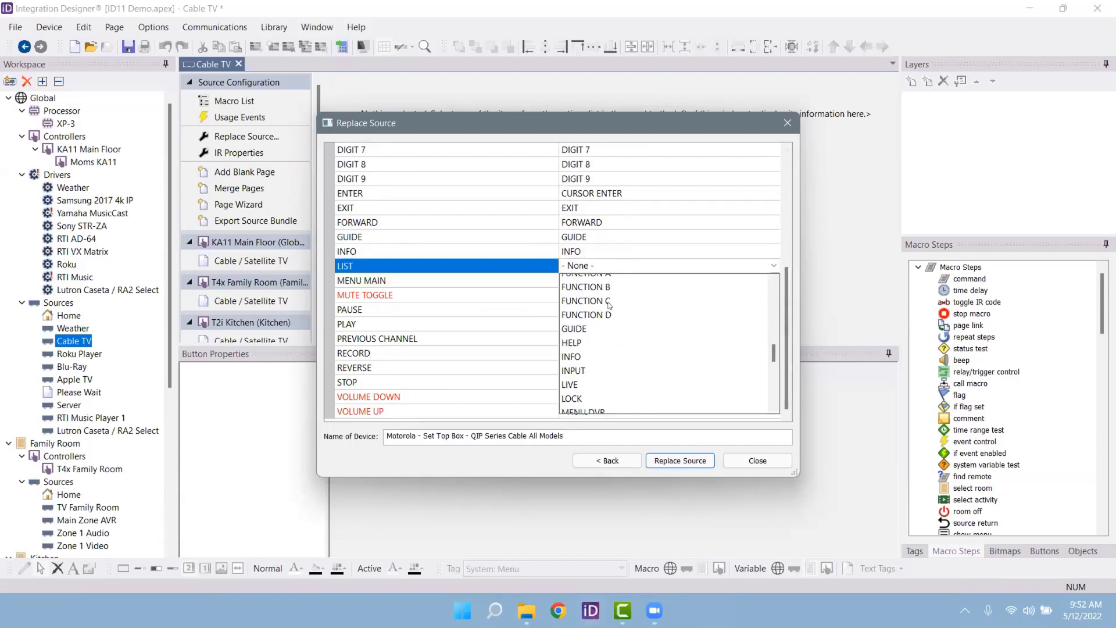
{"action": "scroll", "coordinate": [608, 314], "scroll_direction": "down", "scroll_amount": 3}
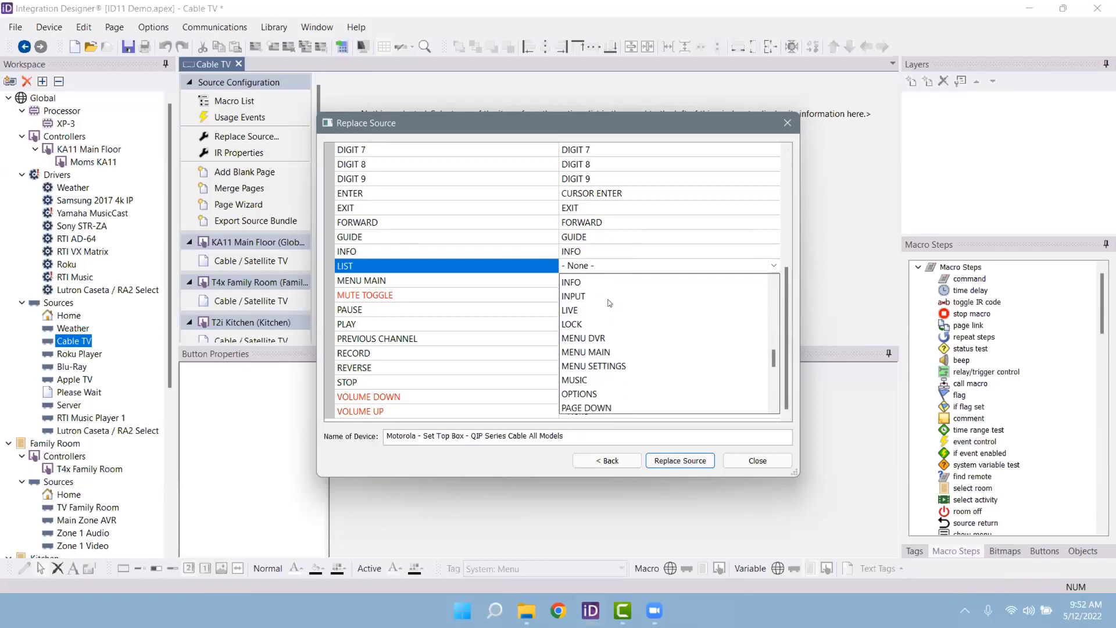
{"action": "left_click", "coordinate": [601, 336]}
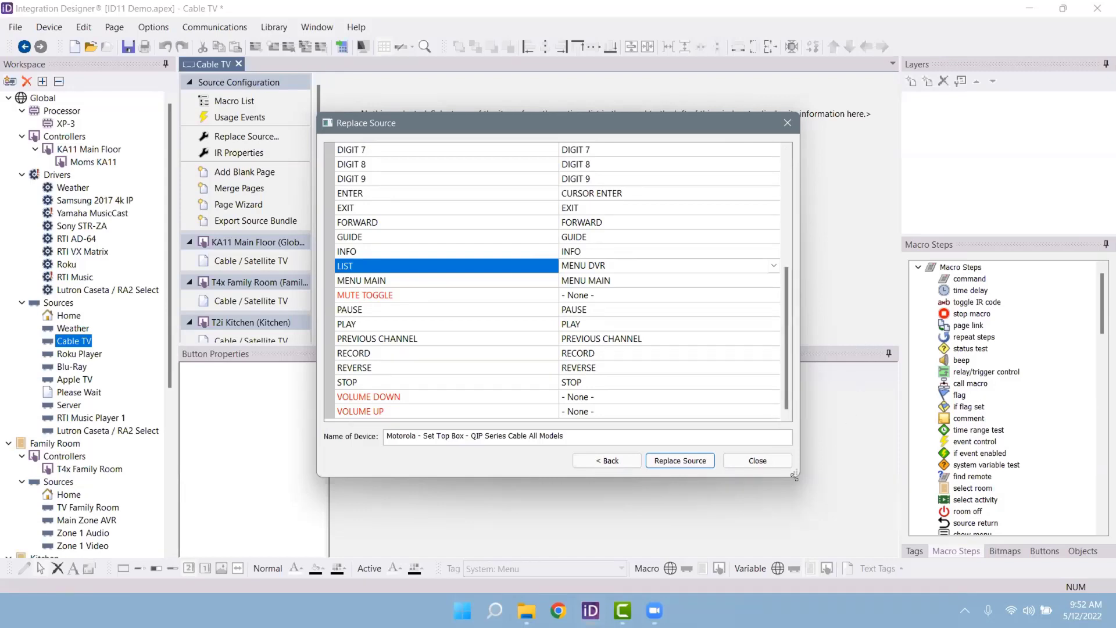
{"action": "left_click", "coordinate": [758, 460]}
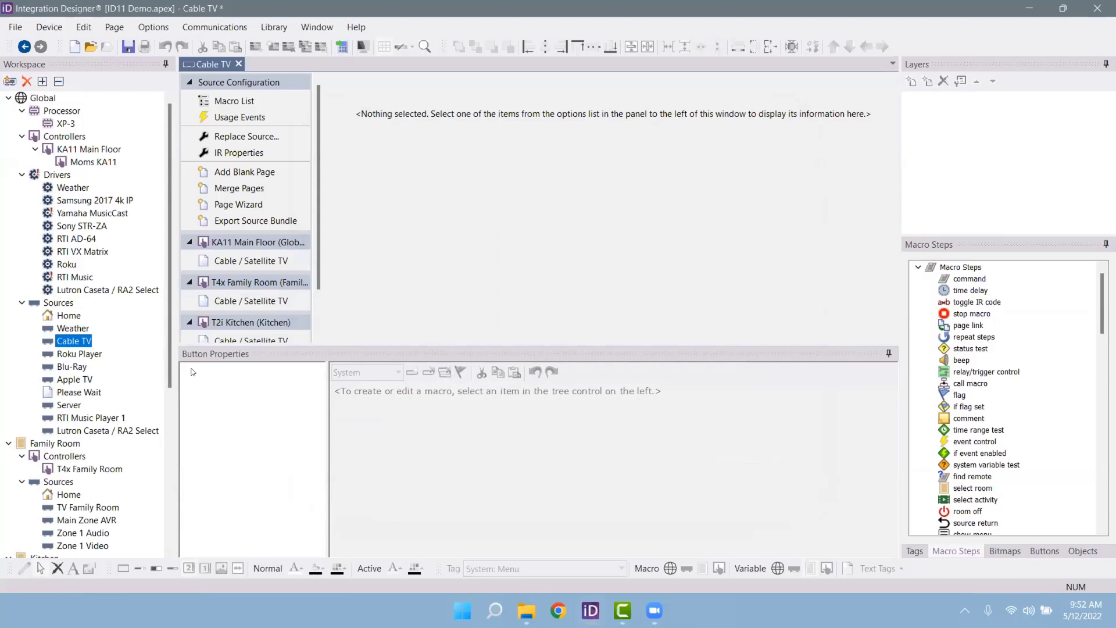
Step: Inspect the Roku Player's Back and Skip Back buttons and the Skip Back macro, then open Blu-Ray
{"action": "left_click", "coordinate": [82, 343]}
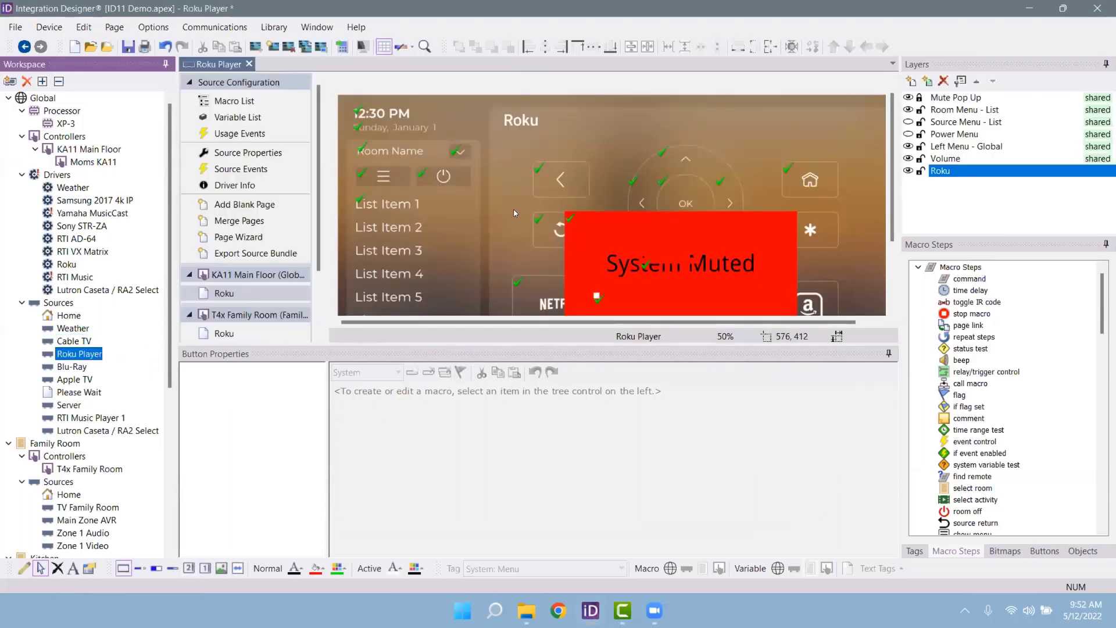
{"action": "left_click", "coordinate": [566, 196]}
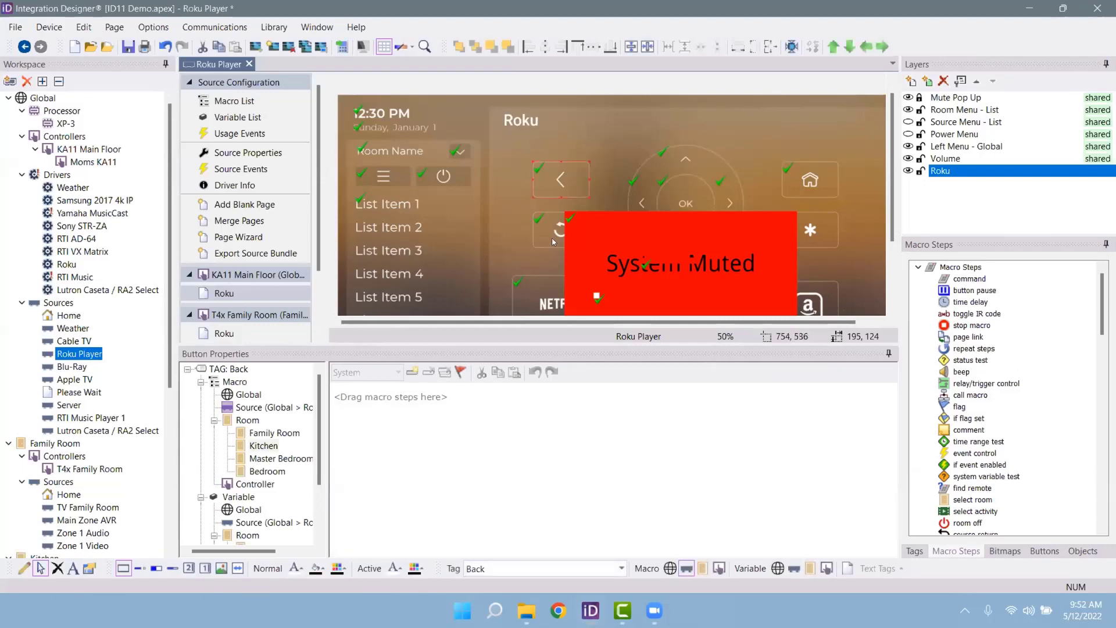
{"action": "left_click", "coordinate": [549, 223]}
{"action": "left_click", "coordinate": [256, 409]}
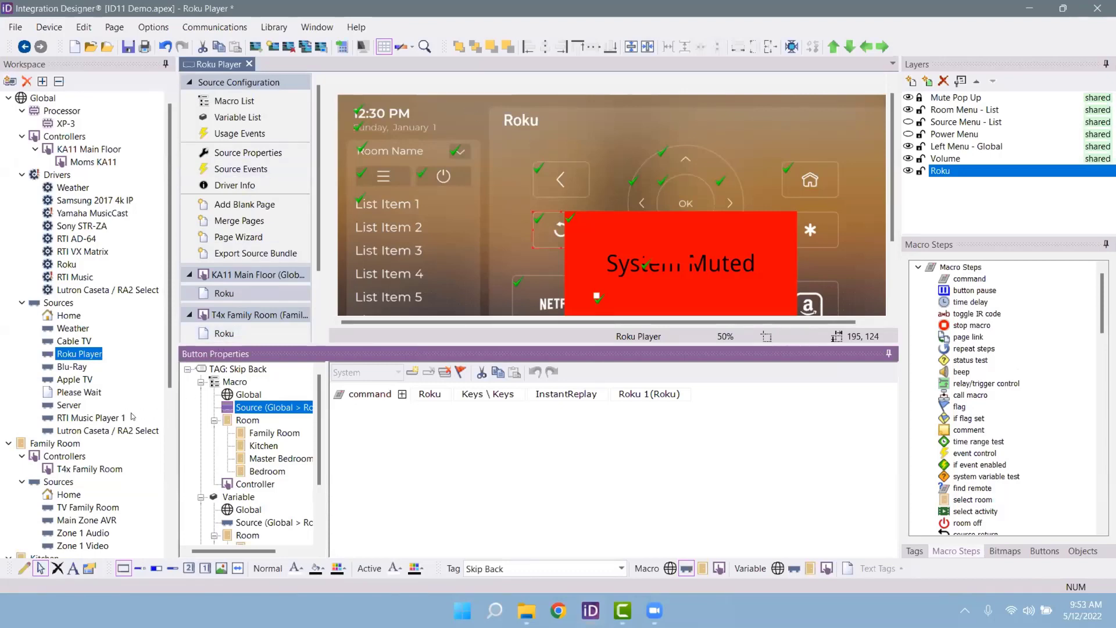
{"action": "left_click", "coordinate": [75, 367]}
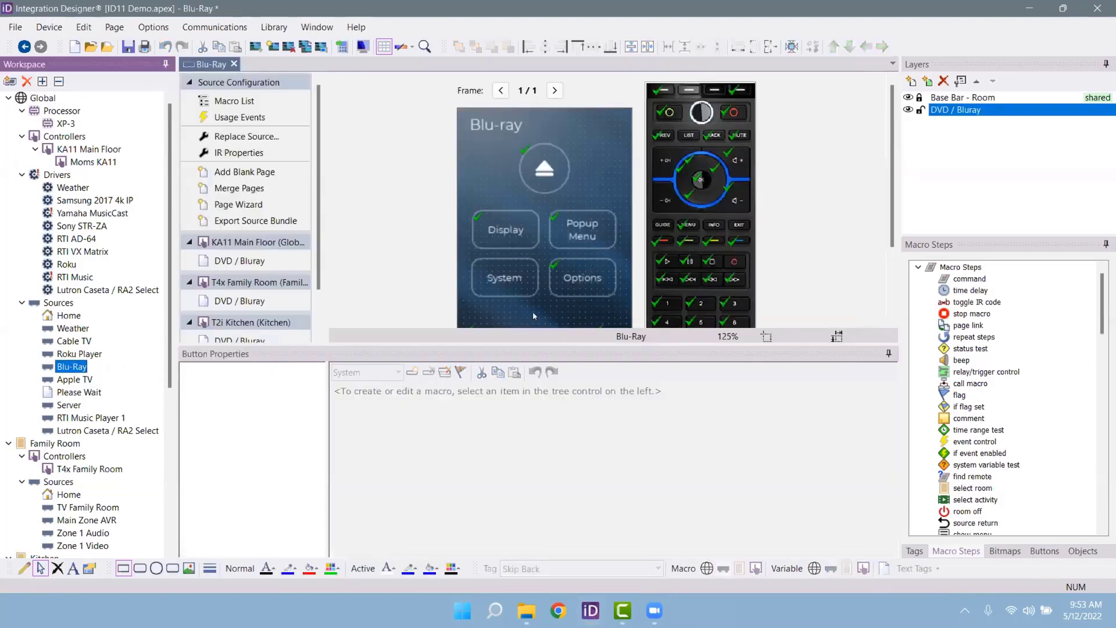
Step: Show the T4x Family Room DVD / Bluray page and drag the splitter down to enlarge the page list and canvas
{"action": "left_click", "coordinate": [227, 290]}
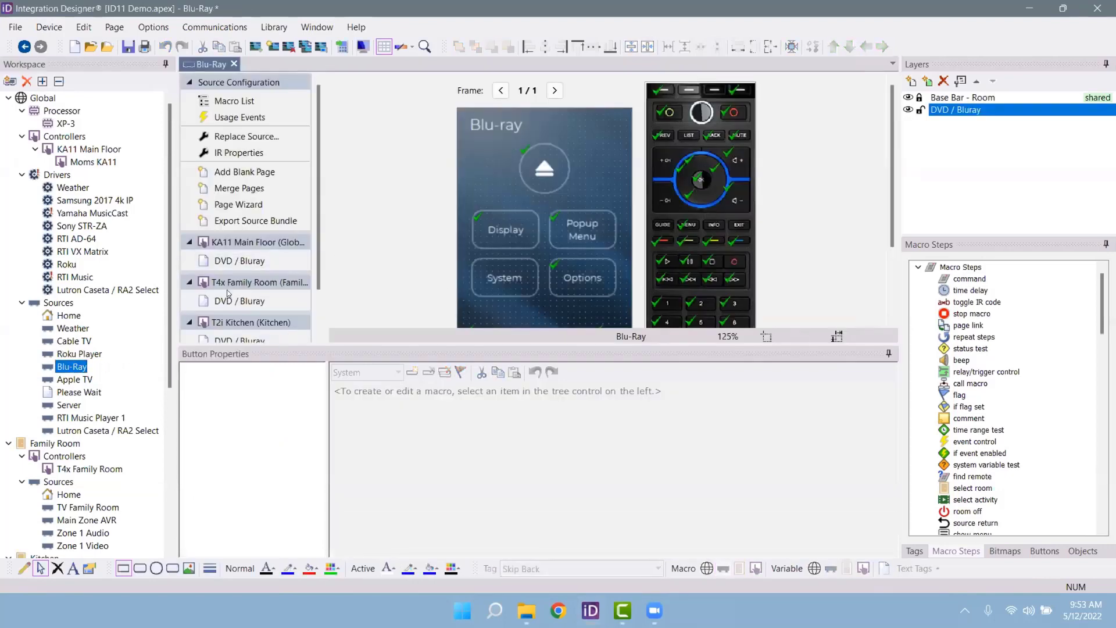
{"action": "left_click", "coordinate": [227, 289]}
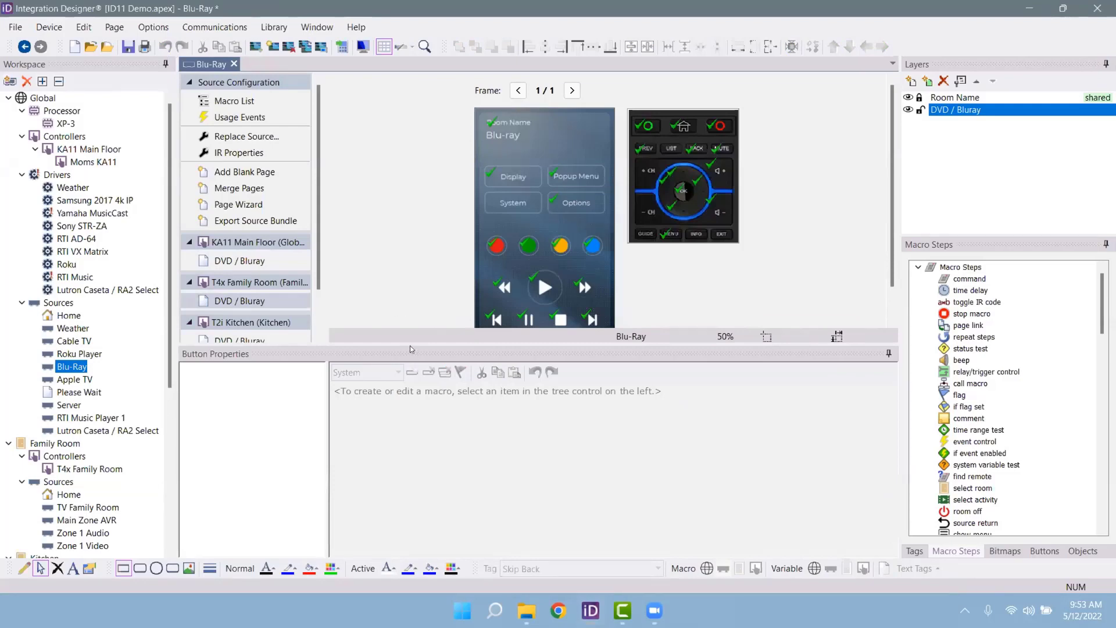
{"action": "left_click_drag", "start_coordinate": [408, 338], "coordinate": [408, 460]}
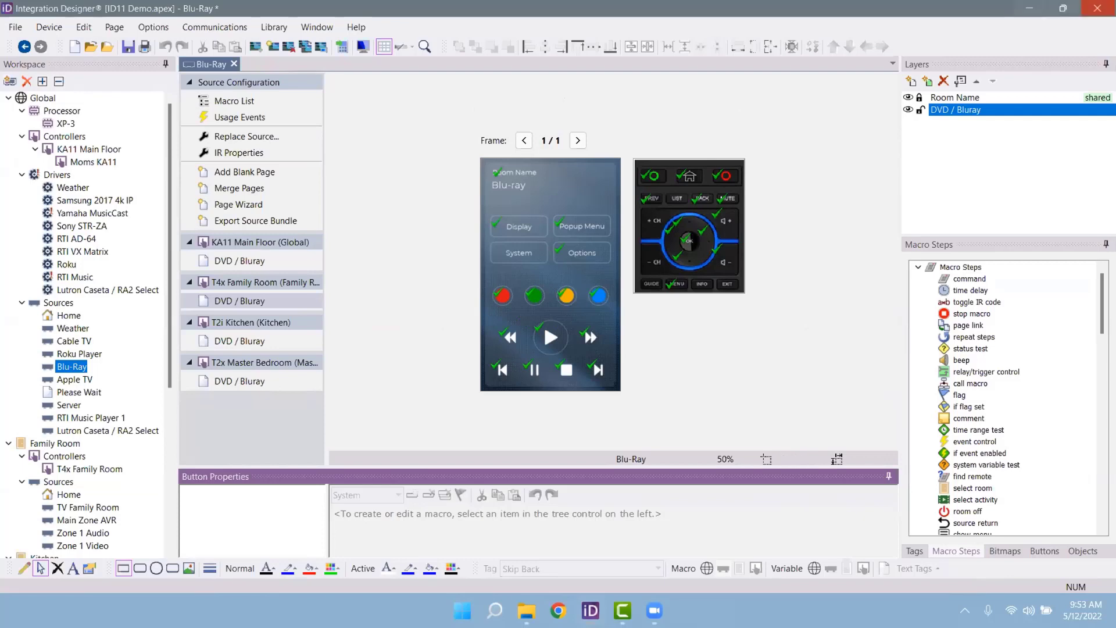
Step: Export 'BluRay Bundle' covering the Global, Family Room, Kitchen and Master Bedroom controllers
{"action": "left_click", "coordinate": [278, 220]}
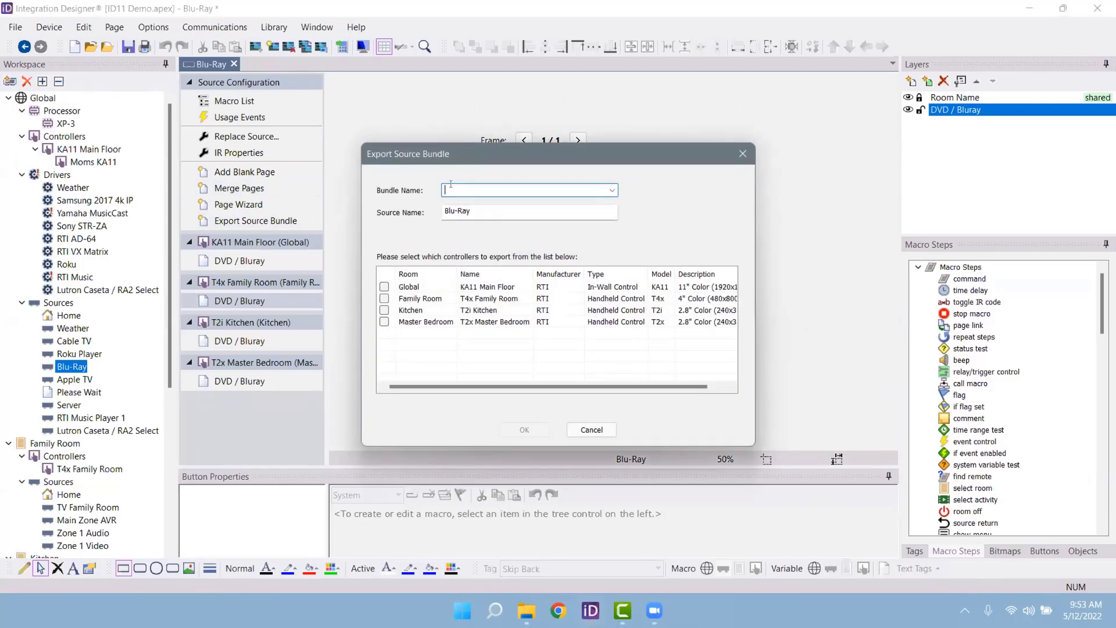
{"action": "type", "text": "BluRay BUND"}
{"action": "key", "text": "BackSpace"}
{"action": "key", "text": "BackSpace"}
{"action": "key", "text": "BackSpace"}
{"action": "type", "text": "undle"}
{"action": "left_click", "coordinate": [384, 286]}
{"action": "left_click", "coordinate": [384, 298]}
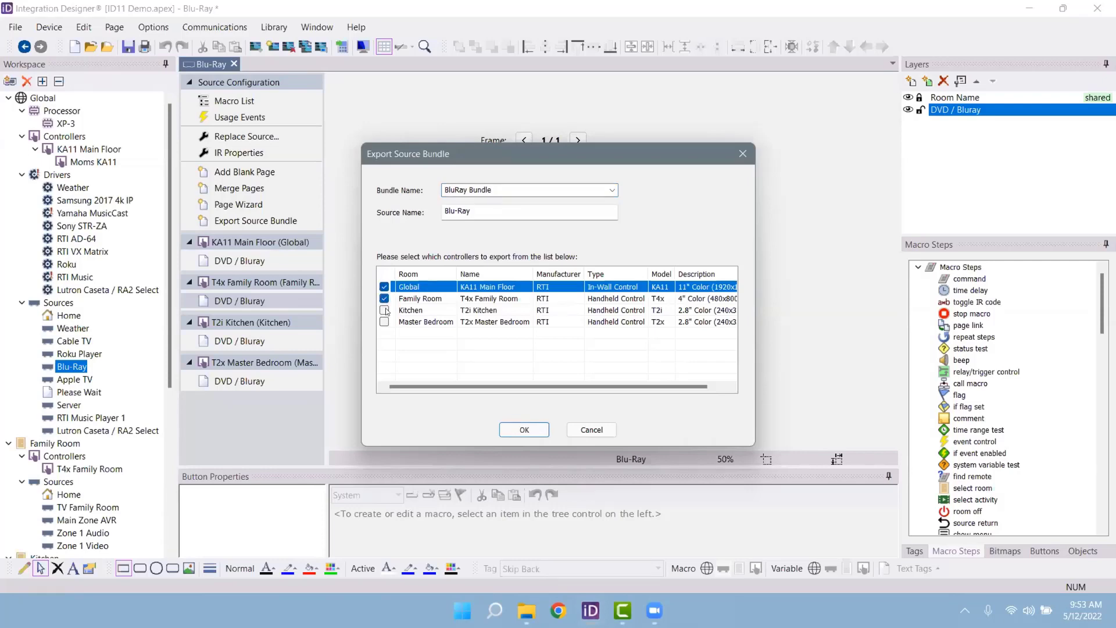
{"action": "left_click", "coordinate": [384, 310]}
{"action": "left_click", "coordinate": [390, 322]}
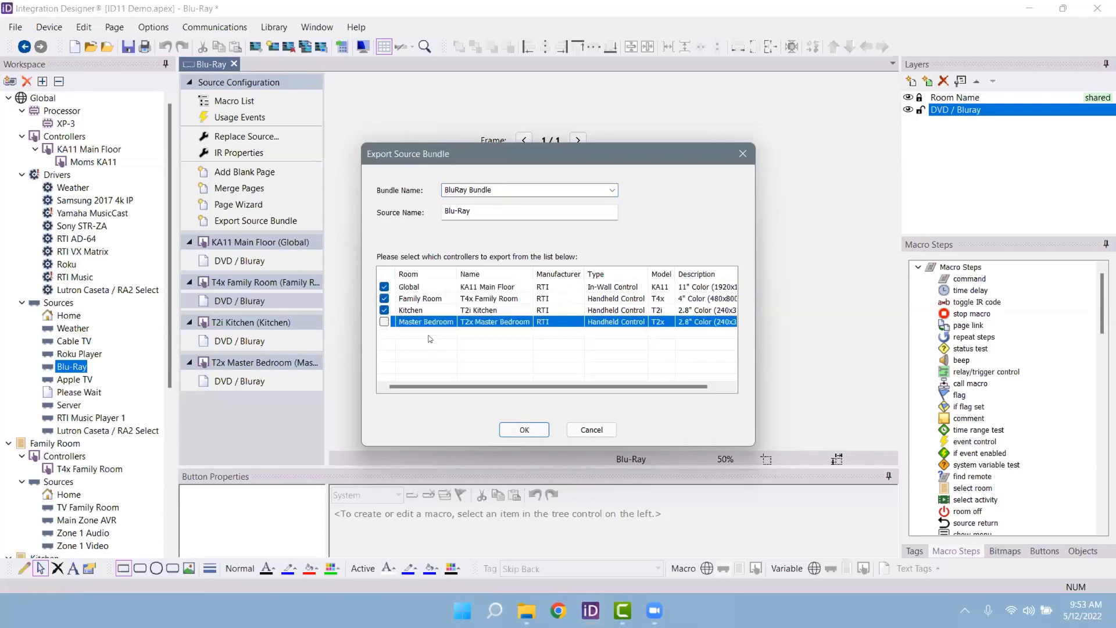
{"action": "left_click", "coordinate": [385, 322]}
{"action": "left_click", "coordinate": [524, 430]}
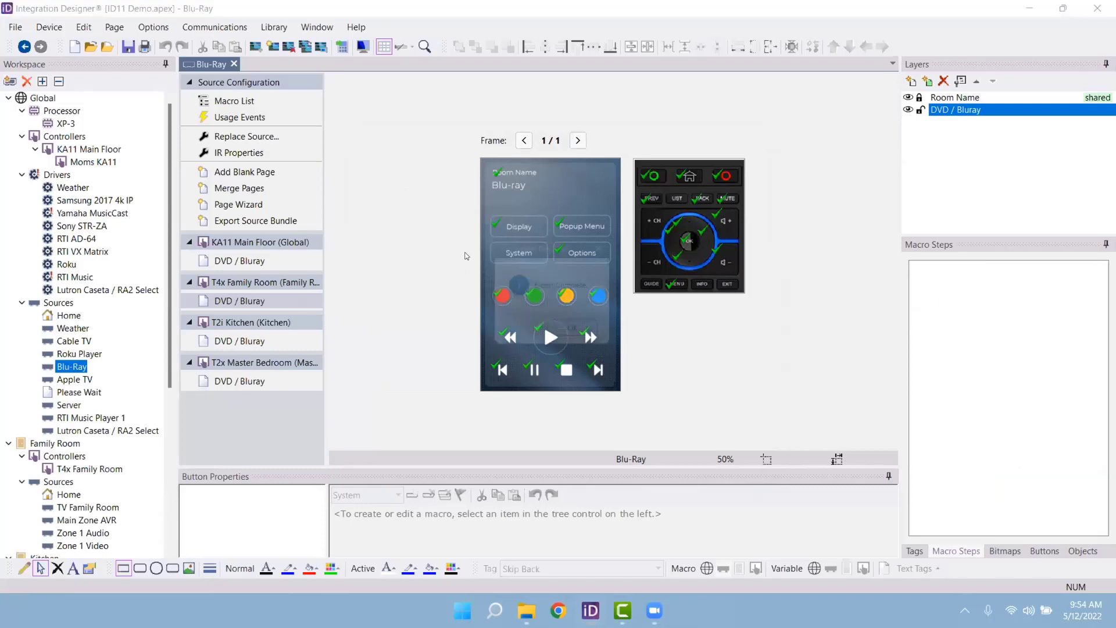
Step: Add the BluRay Bundle as a new workspace item with Kitchen as the destination room
{"action": "left_click", "coordinate": [568, 334]}
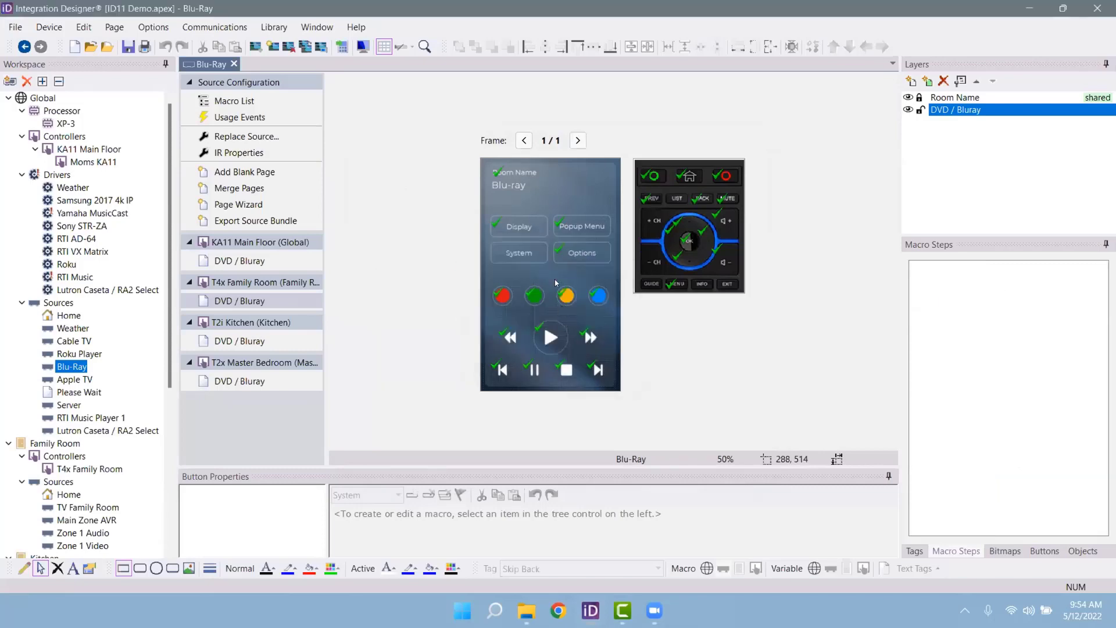
{"action": "left_click", "coordinate": [10, 82]}
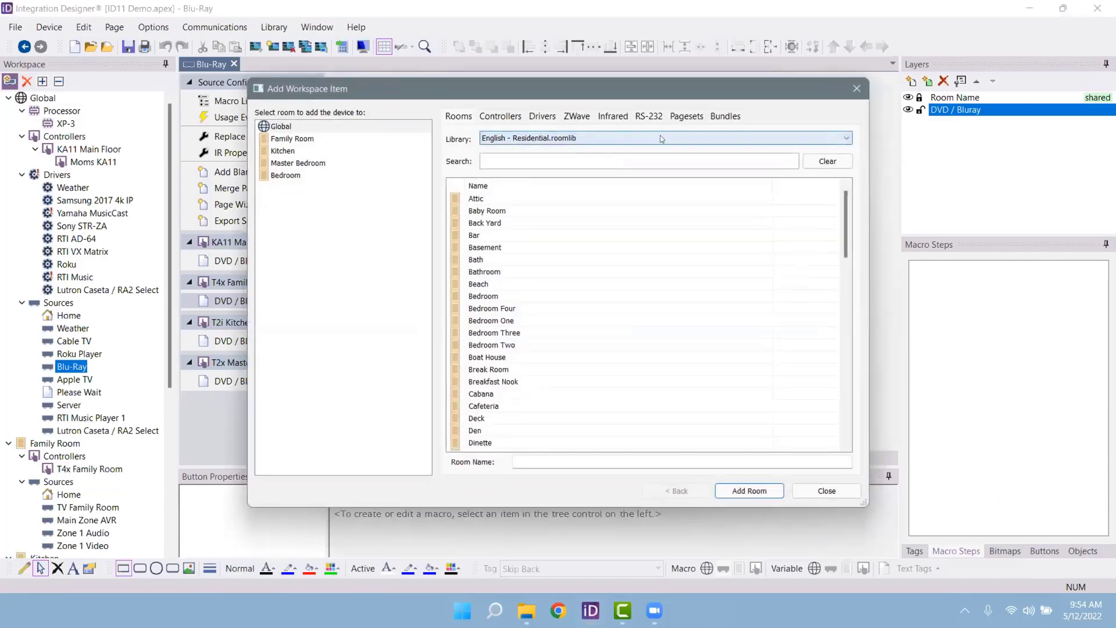
{"action": "left_click", "coordinate": [726, 116]}
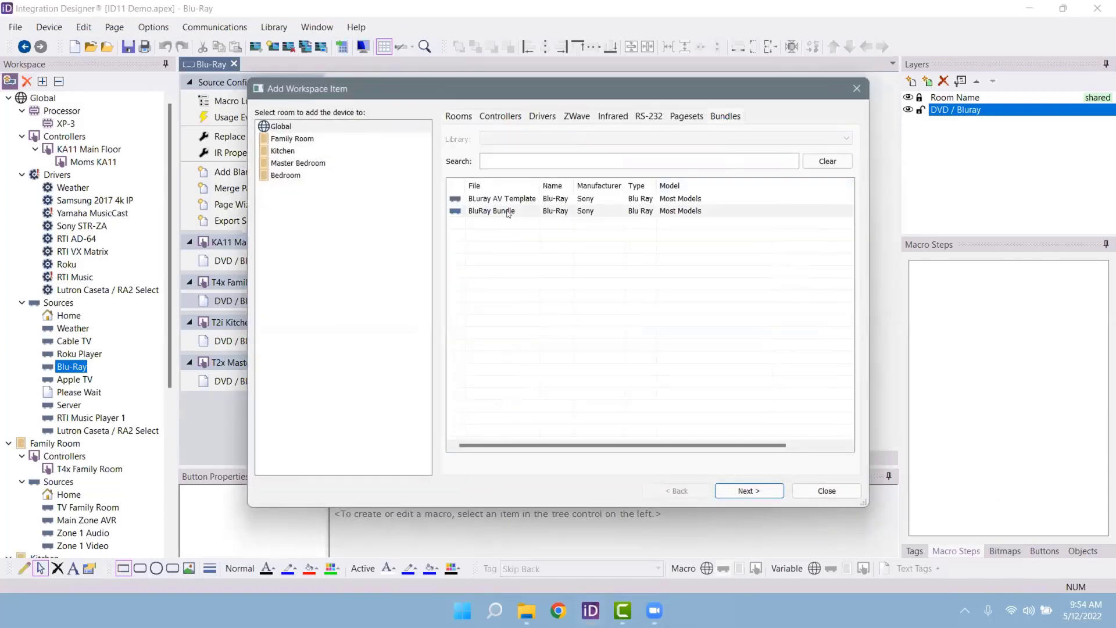
{"action": "left_click", "coordinate": [515, 211]}
{"action": "left_click", "coordinate": [282, 149]}
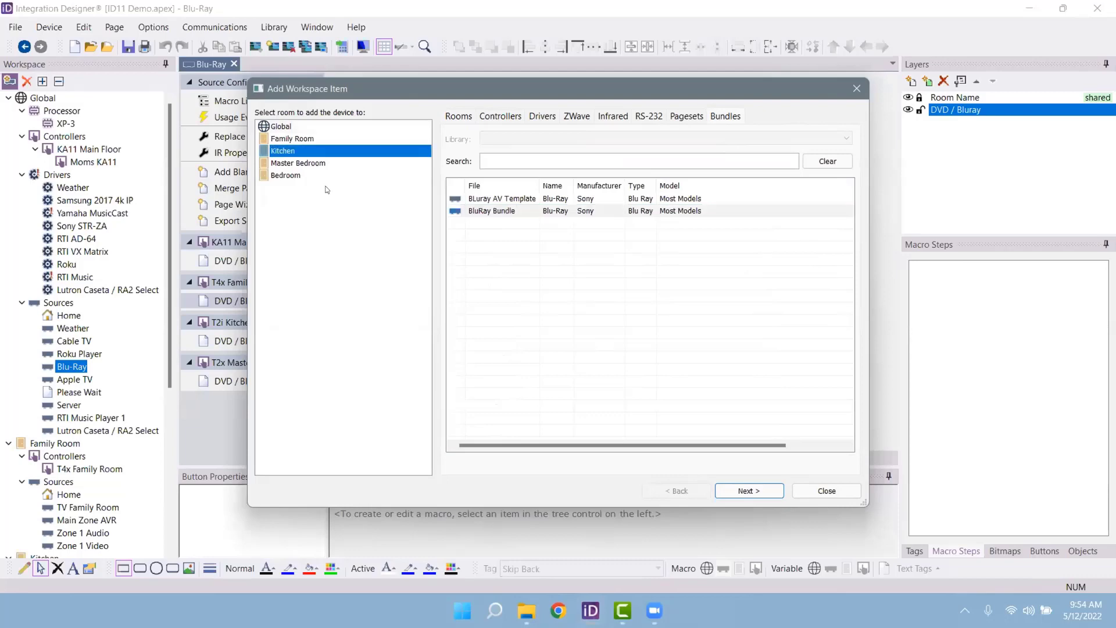
{"action": "left_click", "coordinate": [756, 491]}
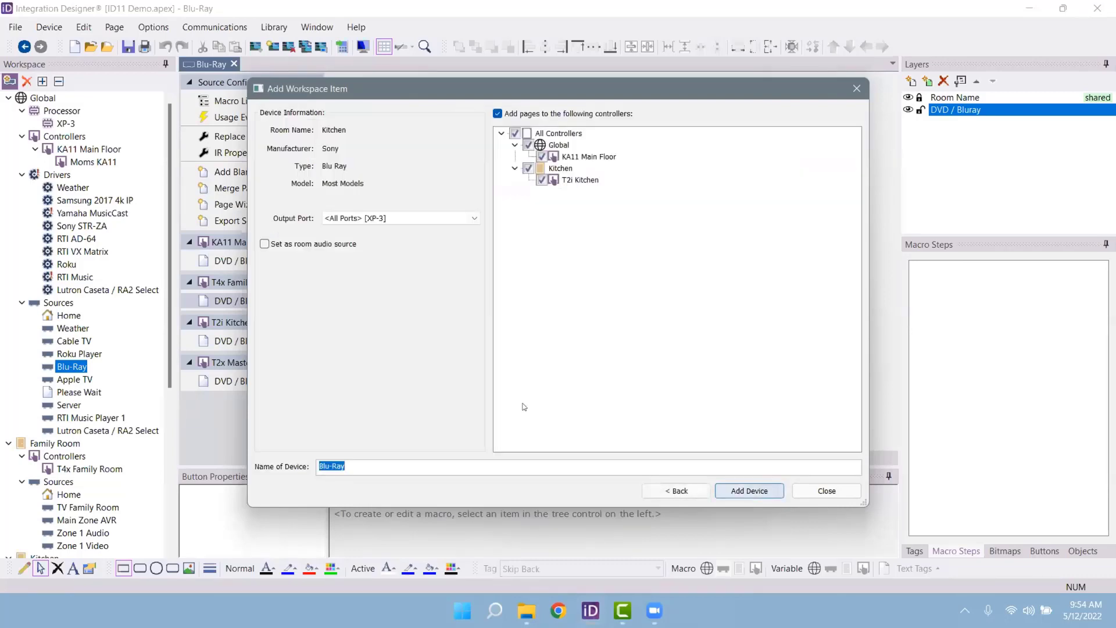
Step: Set the Kitchen Blu-Ray device's output port to Blu-Ray [XP-3]
{"action": "left_click", "coordinate": [407, 218]}
{"action": "left_click", "coordinate": [401, 258]}
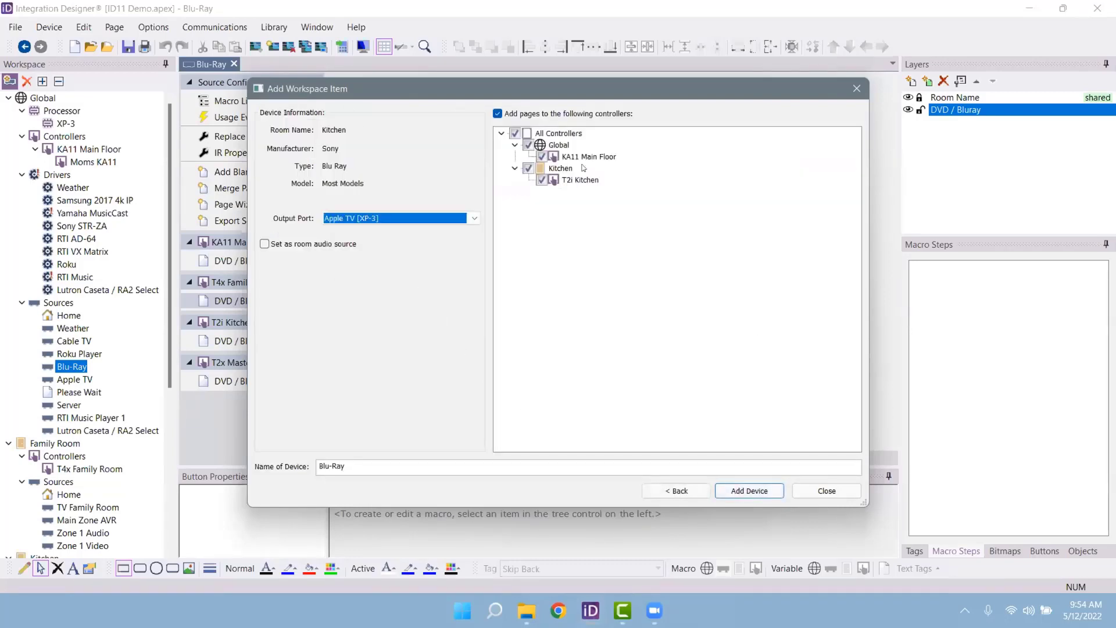
{"action": "left_click", "coordinate": [383, 219]}
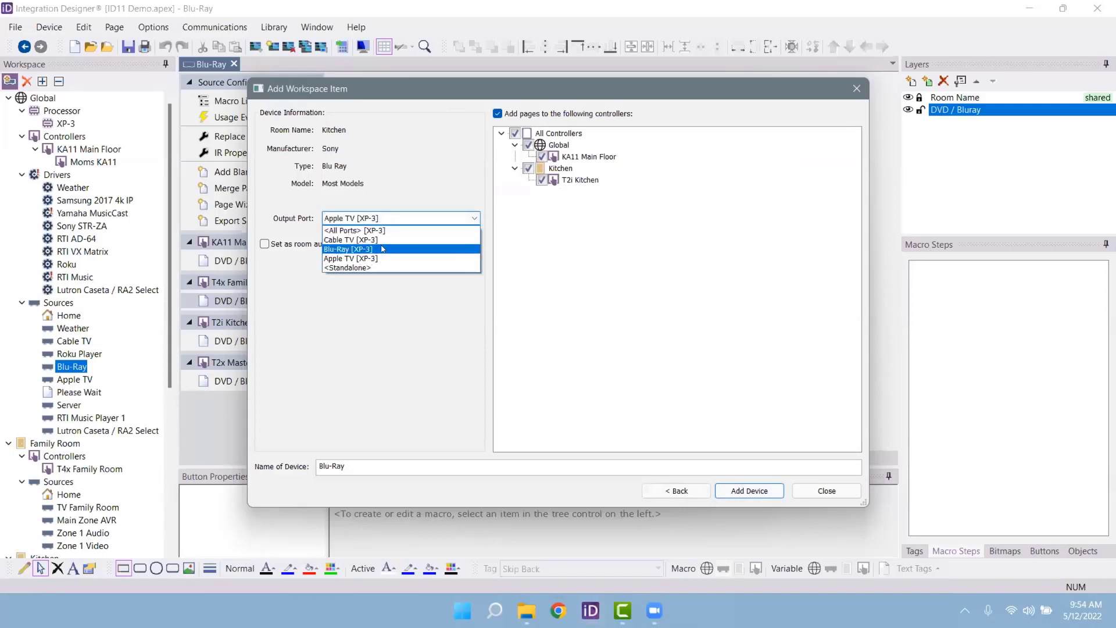
{"action": "left_click", "coordinate": [361, 246]}
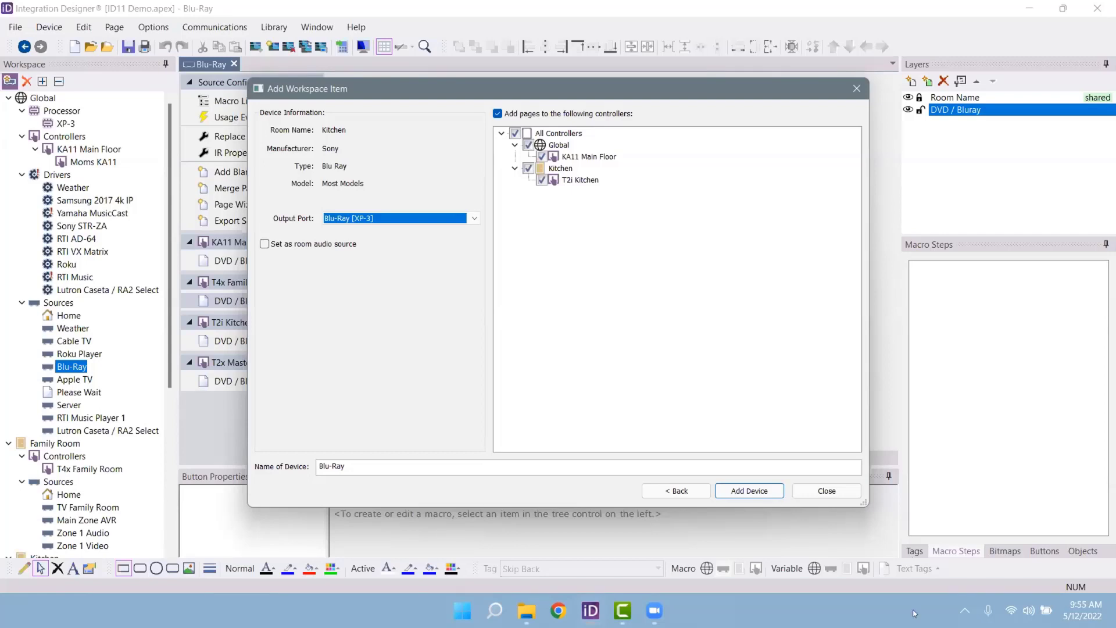
Step: Add the Kitchen Blu-Ray device and select the T4x Family Room controller in the Workspace
{"action": "left_click", "coordinate": [834, 493]}
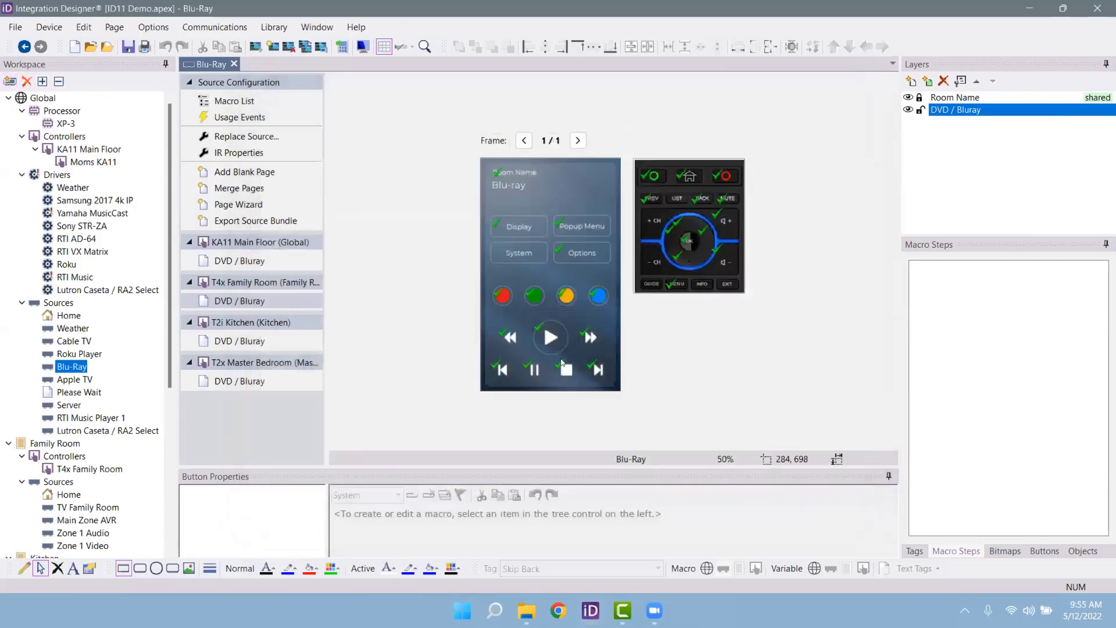
{"action": "scroll", "coordinate": [129, 397], "scroll_direction": "down", "scroll_amount": 2}
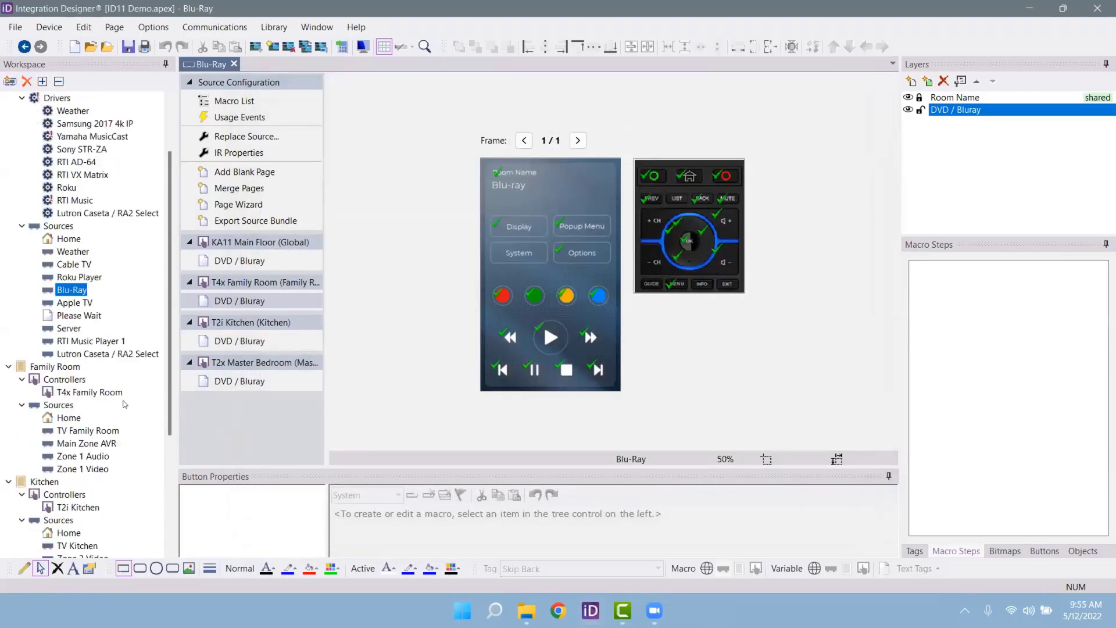
{"action": "left_click", "coordinate": [87, 392]}
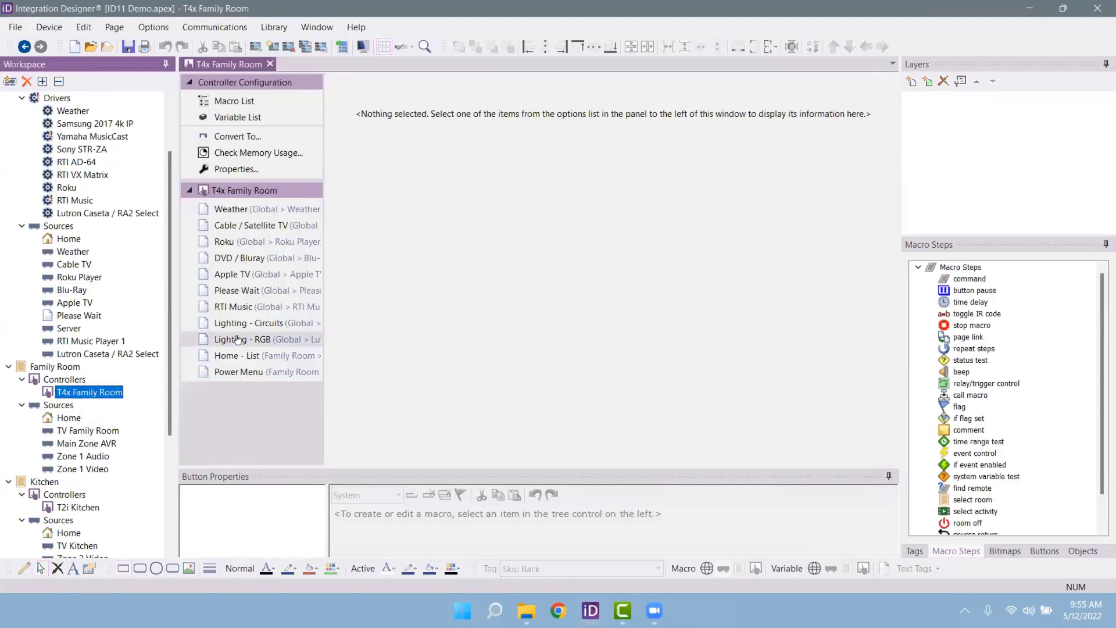
Step: View the T4x Family Room device properties, cancel without changes, and open the File menu
{"action": "left_click", "coordinate": [248, 170]}
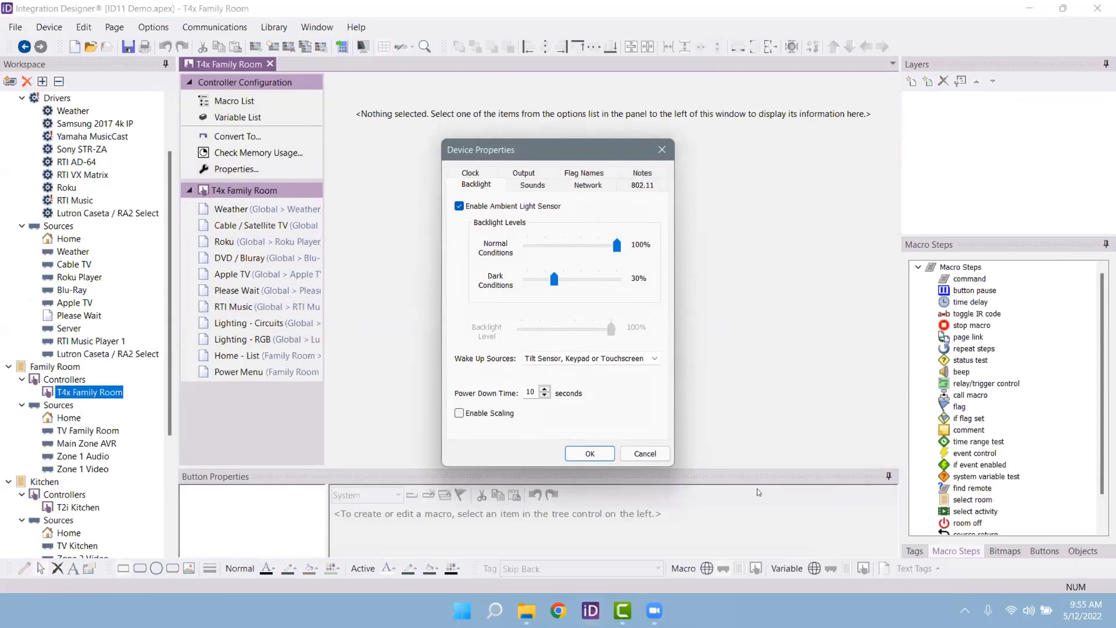
{"action": "left_click", "coordinate": [657, 457]}
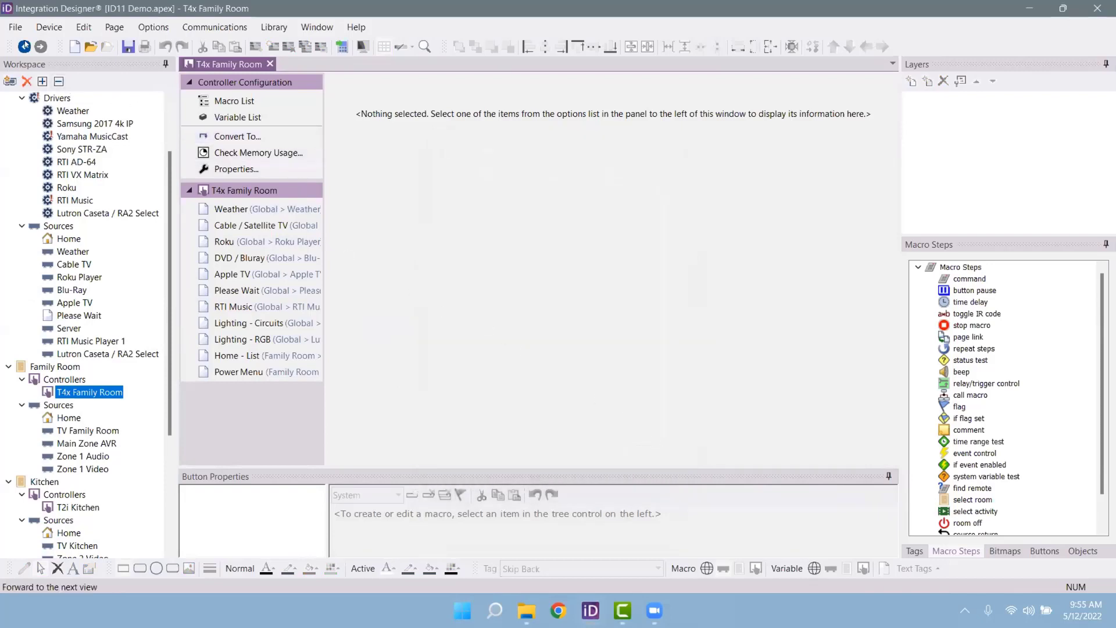
{"action": "left_click", "coordinate": [15, 26]}
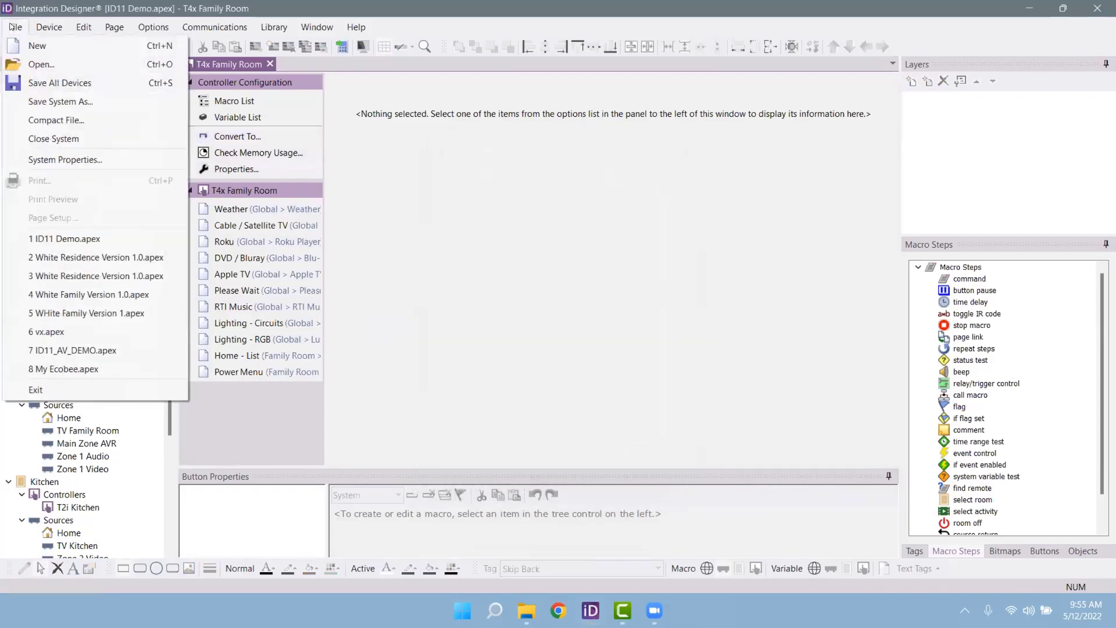
Step: In System Properties' 802.11 settings, add a new wireless network with SSID 'XYZ NETWORK'
{"action": "left_click", "coordinate": [79, 159]}
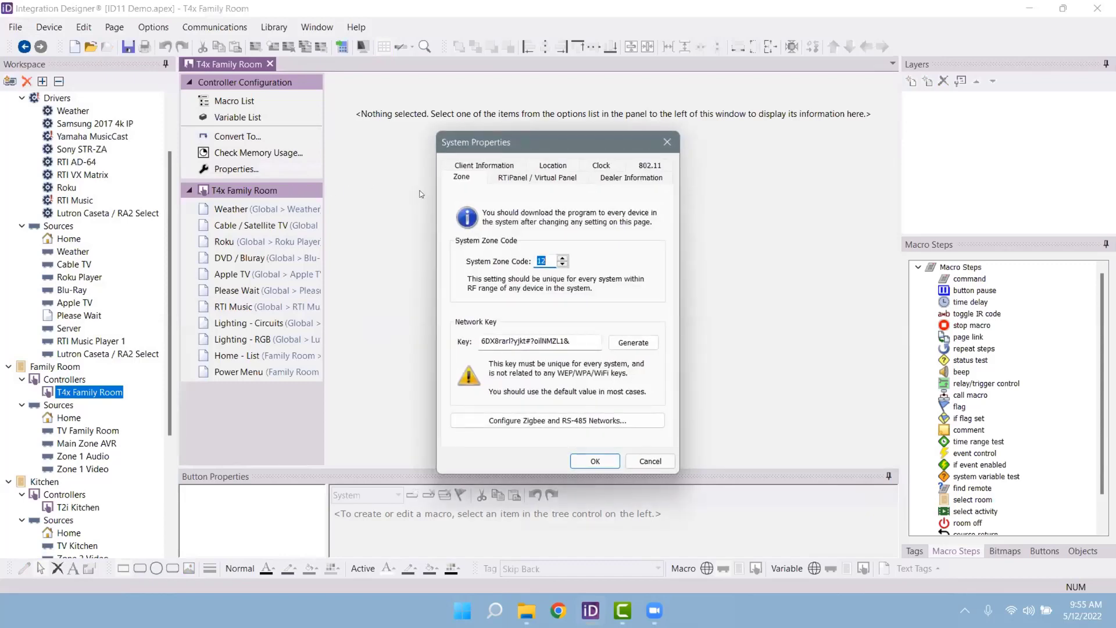
{"action": "left_click", "coordinate": [554, 166]}
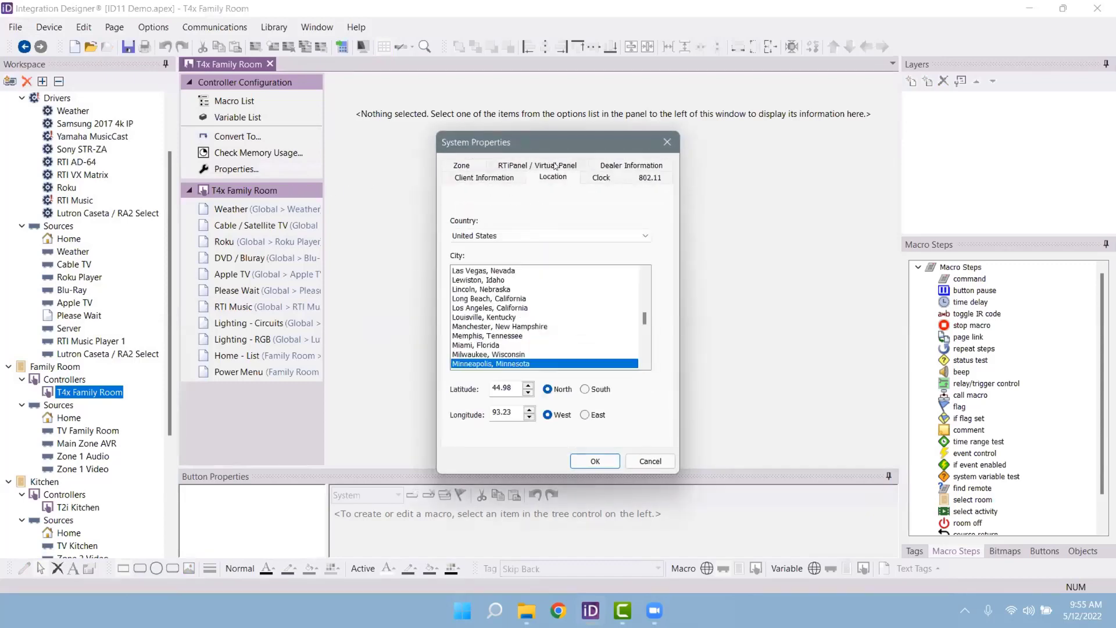
{"action": "left_click", "coordinate": [593, 180]}
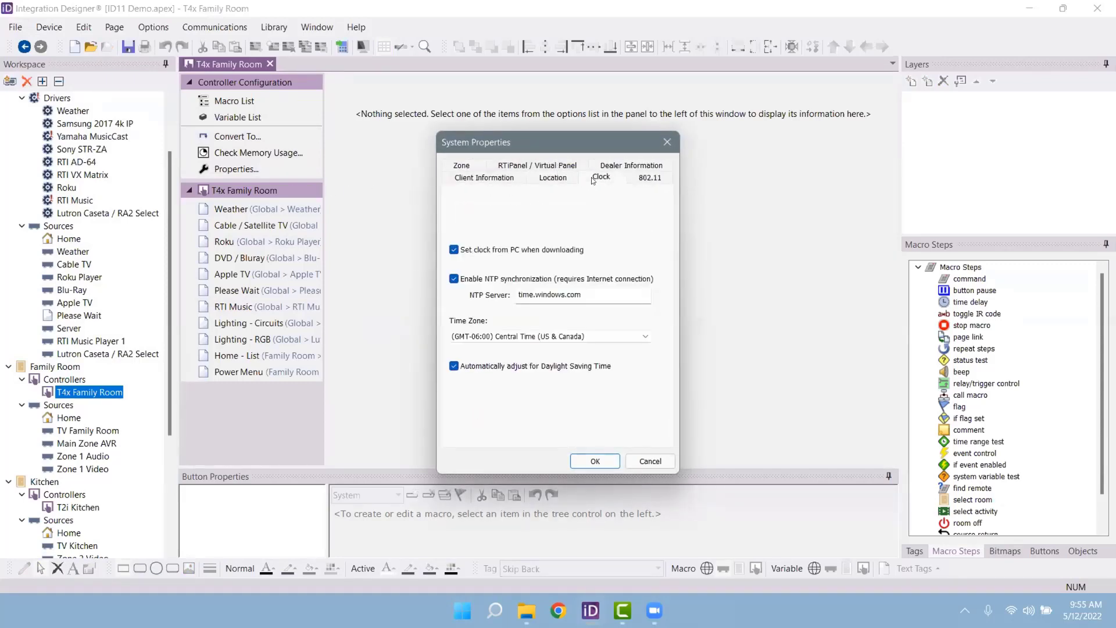
{"action": "left_click", "coordinate": [643, 179]}
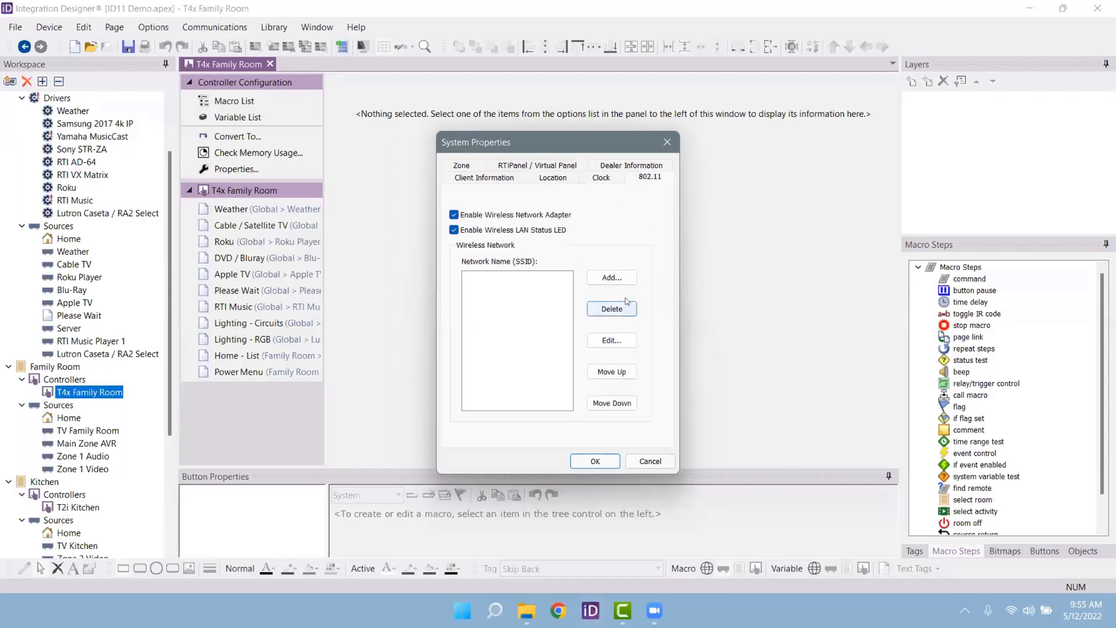
{"action": "left_click", "coordinate": [612, 279]}
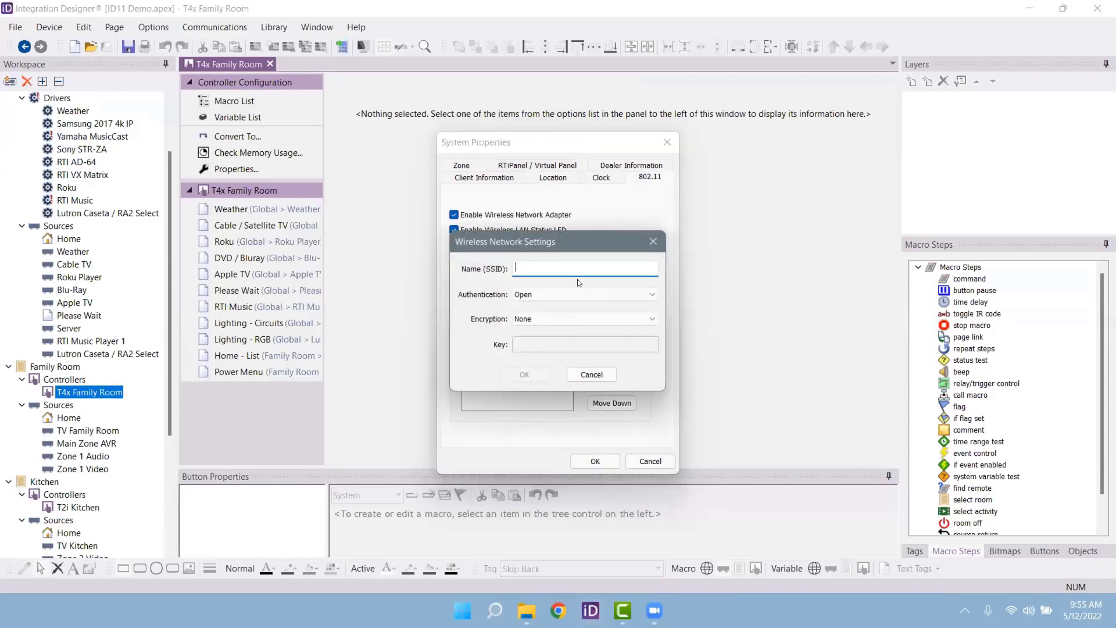
{"action": "type", "text": "XYZ NETWORK"}
Step: Set the network to WPA2-PSK with AES, enter the network key, and confirm
{"action": "left_click", "coordinate": [587, 294]}
{"action": "left_click", "coordinate": [553, 319]}
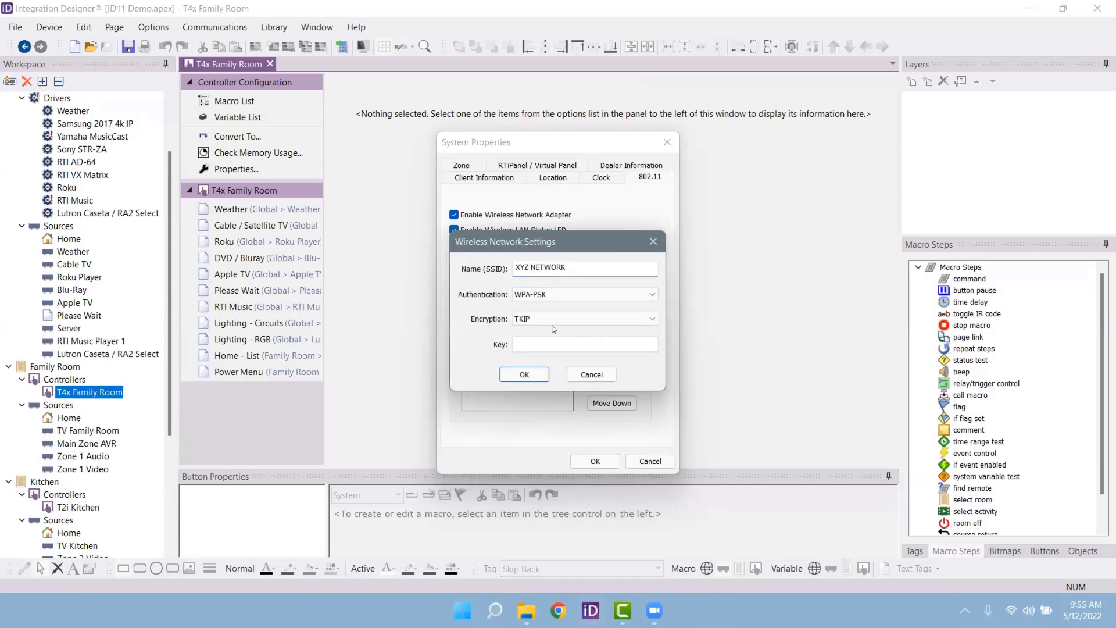
{"action": "left_click", "coordinate": [553, 319]}
{"action": "left_click", "coordinate": [553, 329]}
{"action": "left_click", "coordinate": [538, 294]}
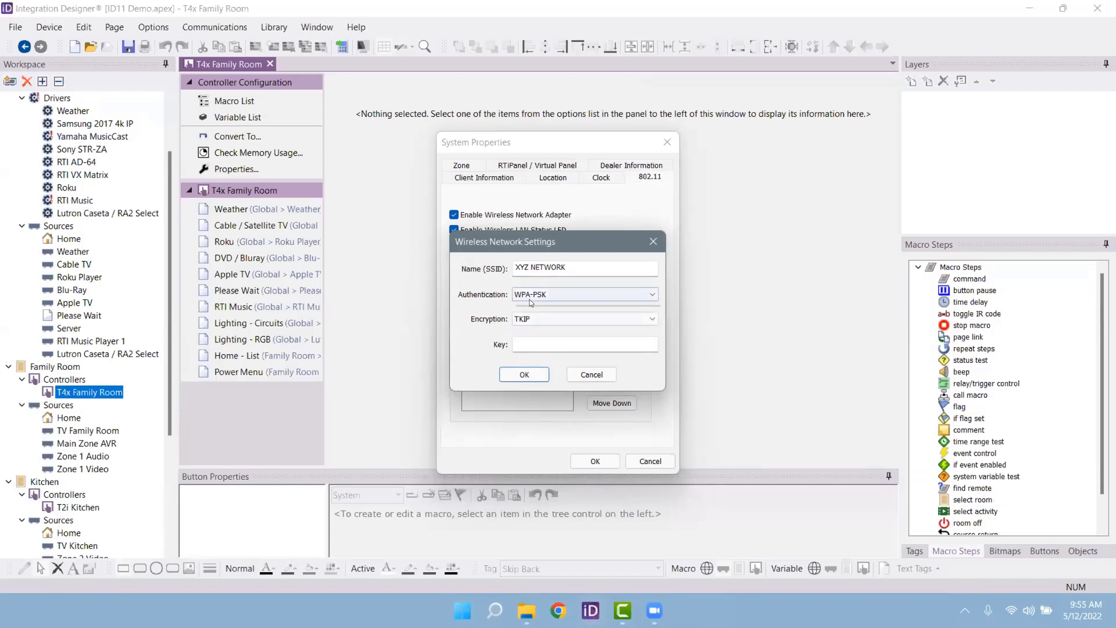
{"action": "left_click", "coordinate": [536, 321]}
{"action": "left_click", "coordinate": [556, 295]}
{"action": "left_click", "coordinate": [559, 318]}
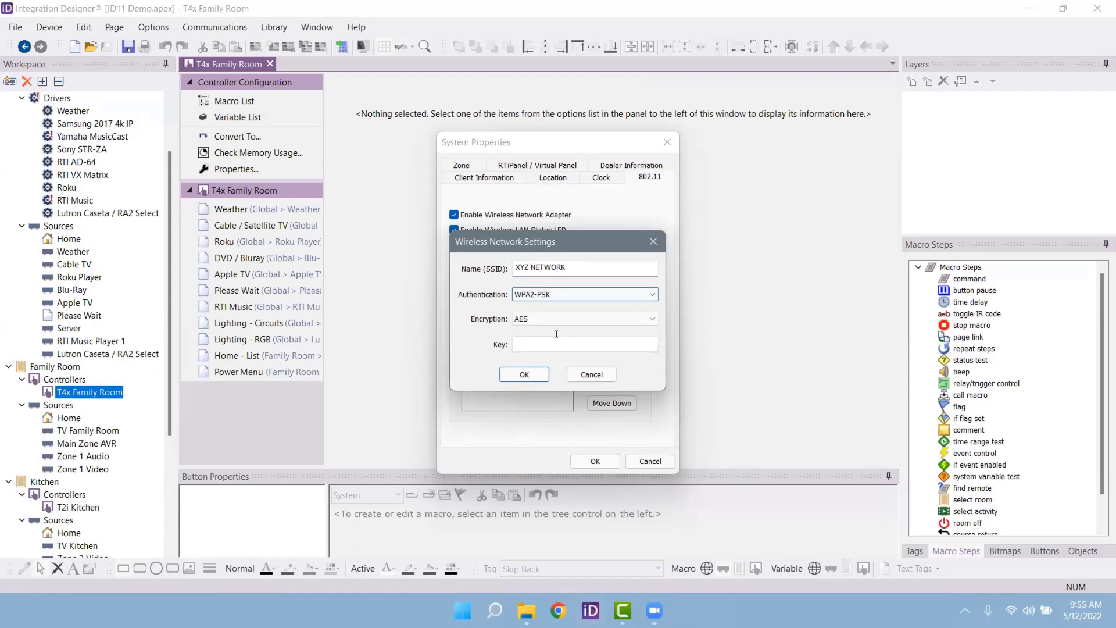
{"action": "left_click", "coordinate": [581, 345]}
{"action": "type", "text": "123"}
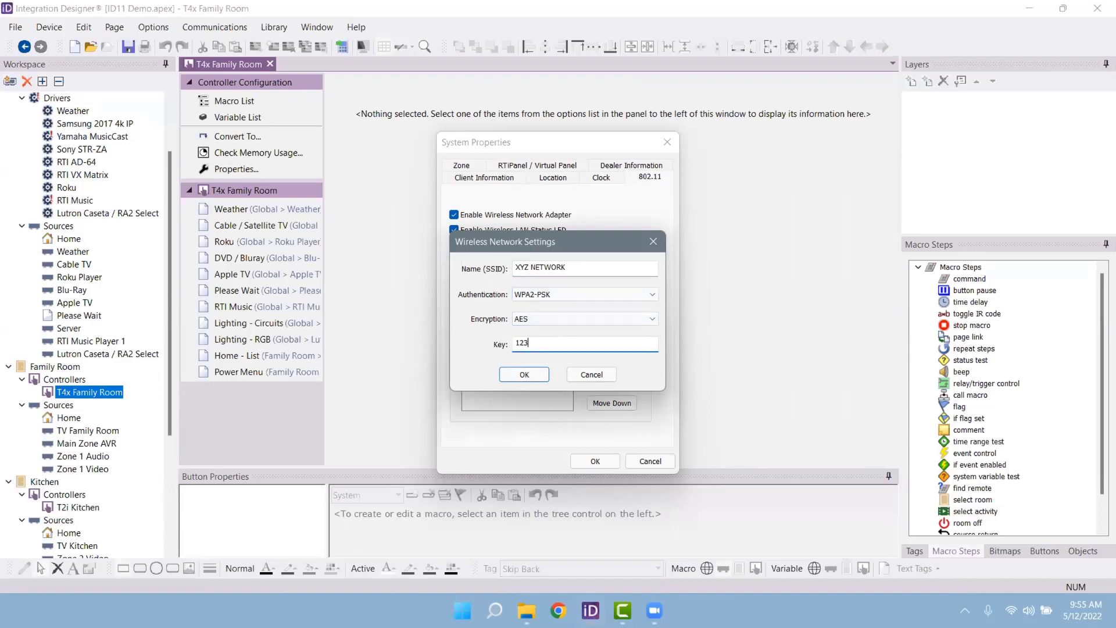
{"action": "type", "text": "456789"}
{"action": "left_click", "coordinate": [524, 373]}
{"action": "left_click", "coordinate": [595, 459]}
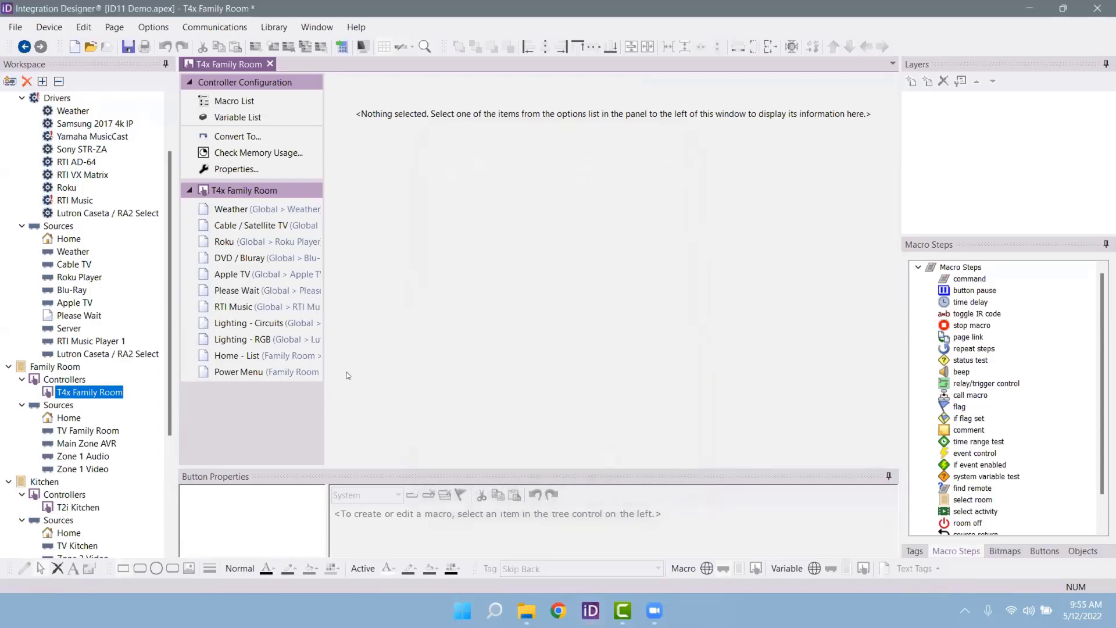
{"action": "left_click", "coordinate": [75, 507]}
{"action": "left_click", "coordinate": [88, 392]}
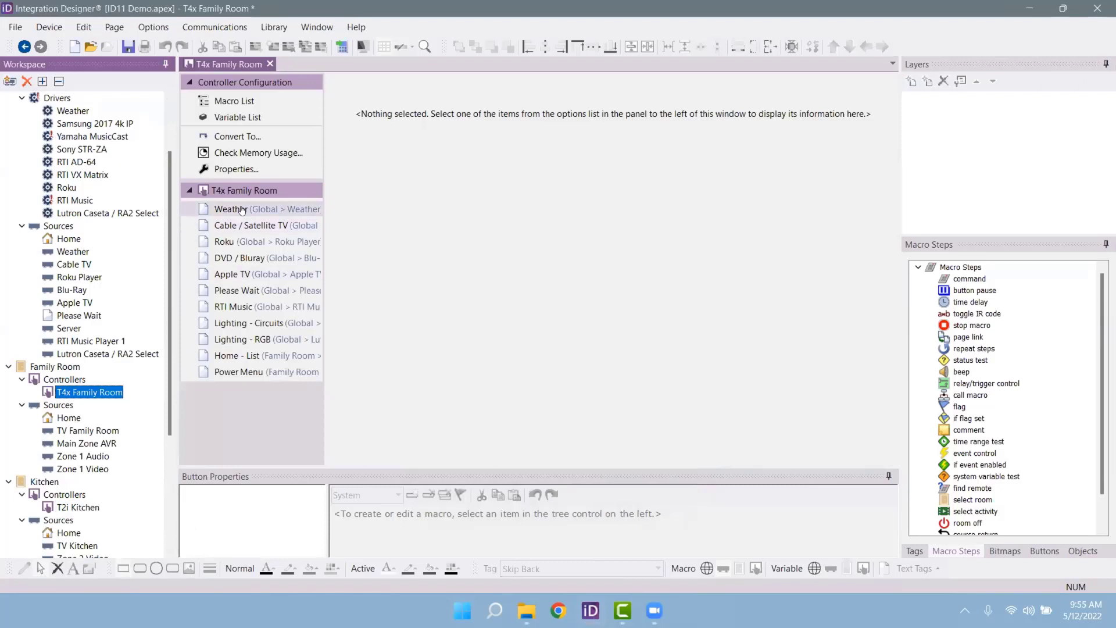
{"action": "left_click", "coordinate": [236, 168]}
{"action": "left_click", "coordinate": [636, 185]}
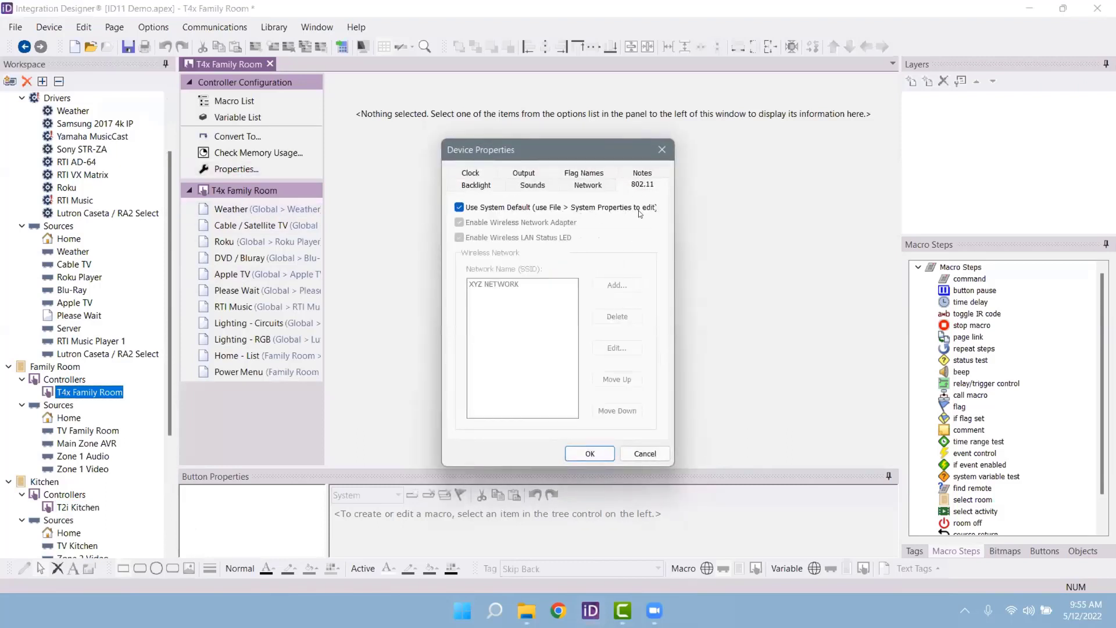
{"action": "left_click", "coordinate": [478, 175]}
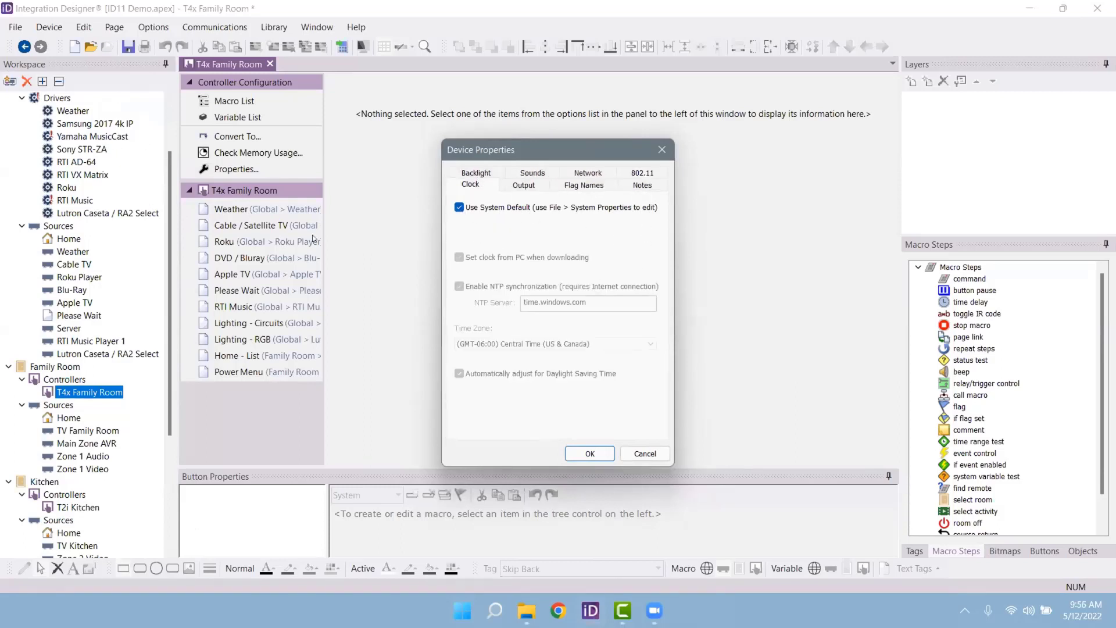
{"action": "left_click", "coordinate": [460, 208]}
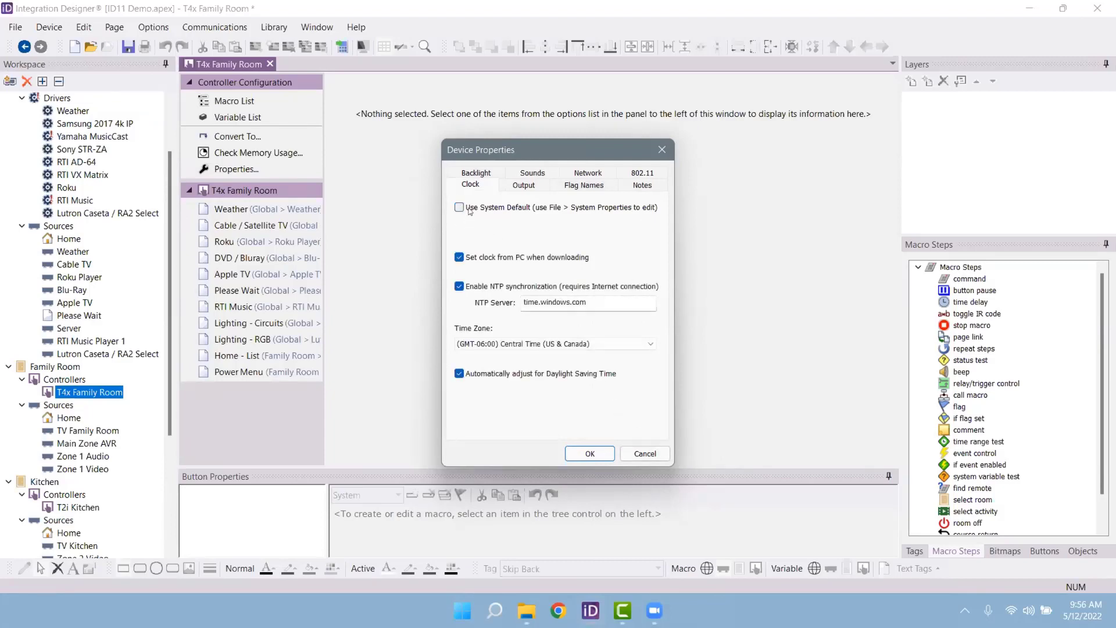
{"action": "left_click", "coordinate": [469, 208]}
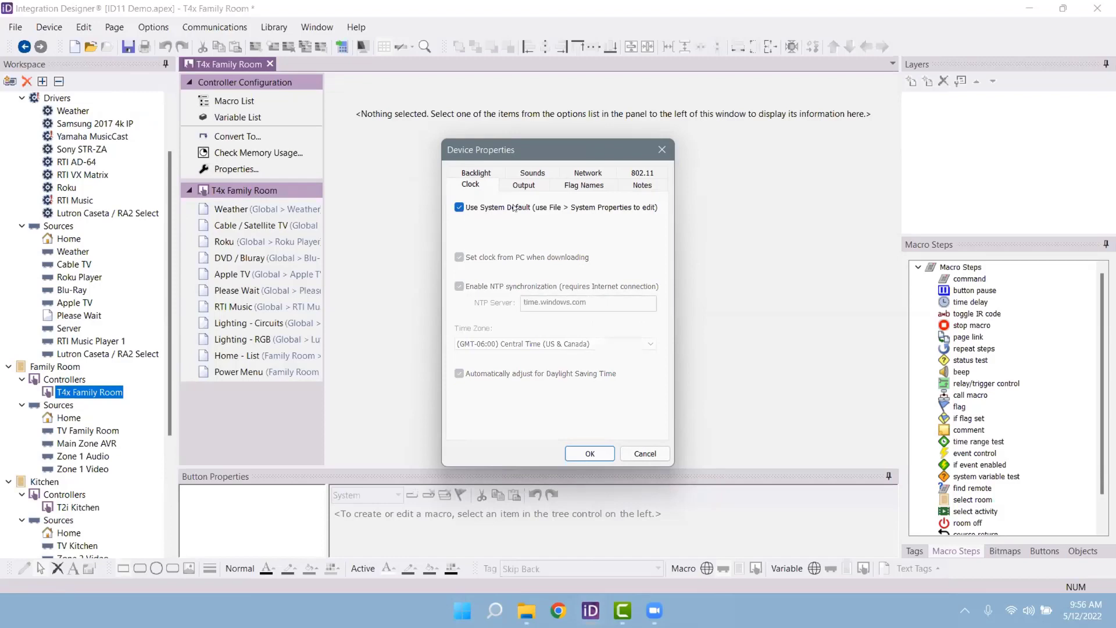
{"action": "left_click", "coordinate": [639, 174]}
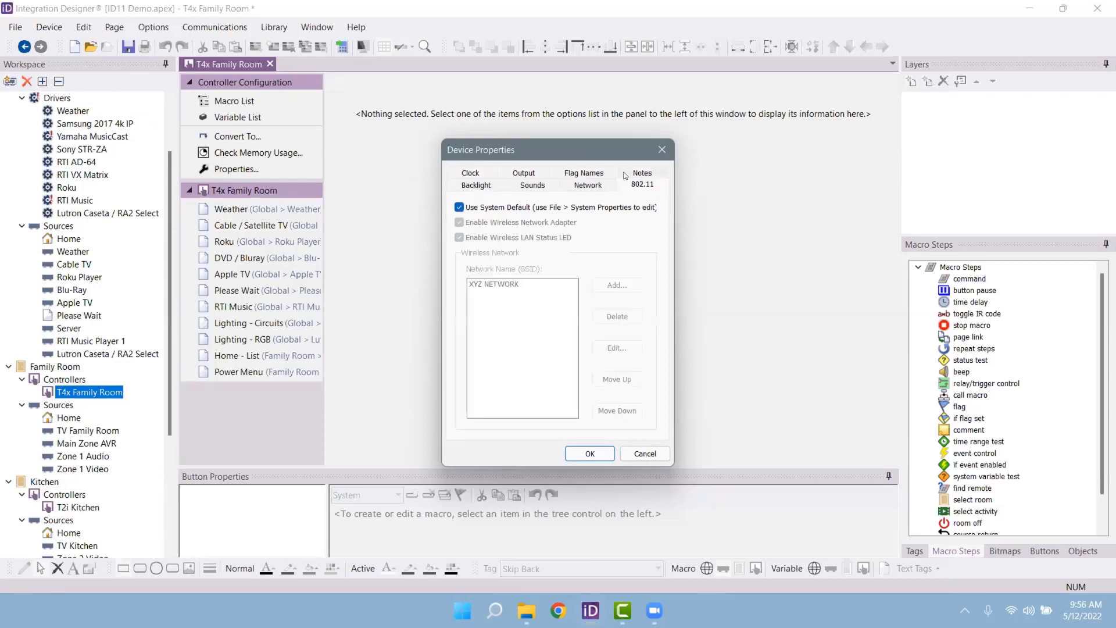
{"action": "left_click", "coordinate": [460, 208]}
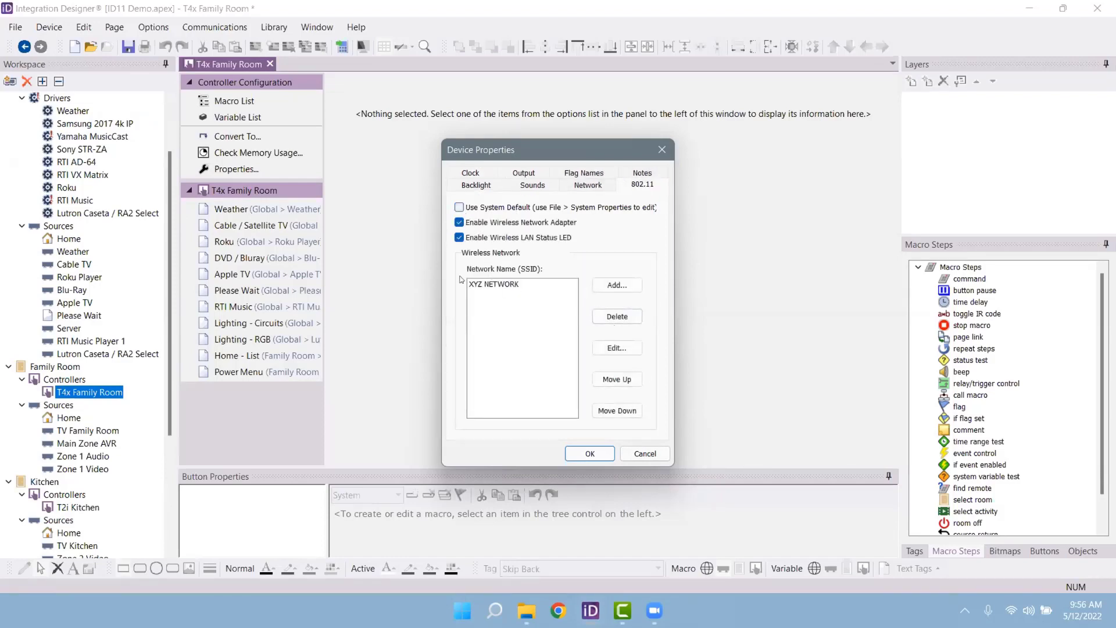
{"action": "left_click", "coordinate": [644, 453]}
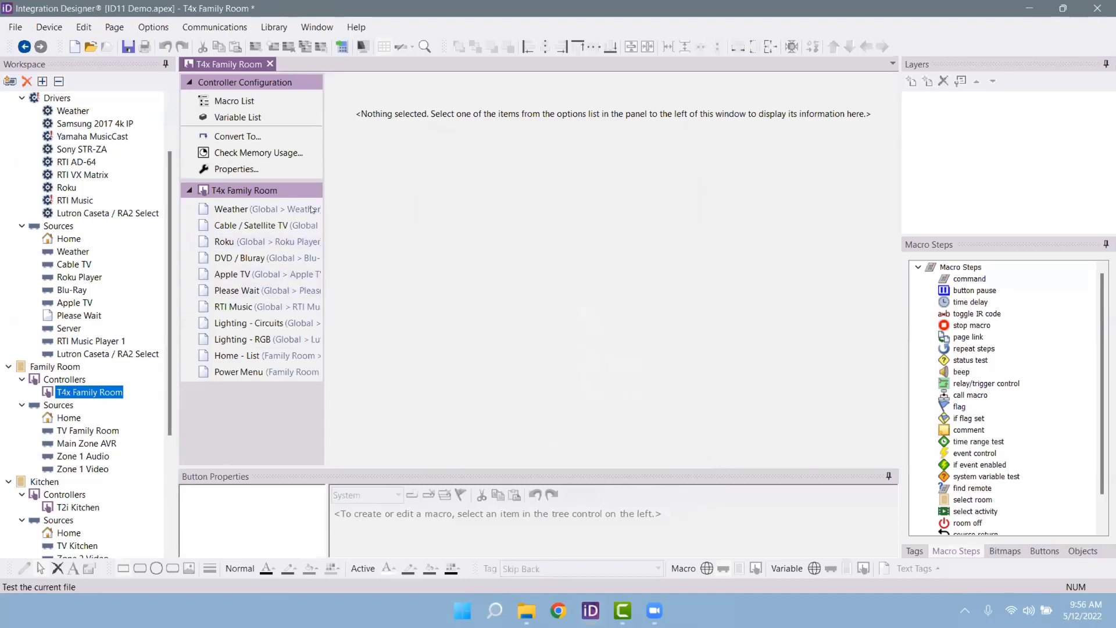
Step: Open the Cable TV source's Cable / Satellite TV page and hide the System Muted popup layer
{"action": "left_click", "coordinate": [71, 264]}
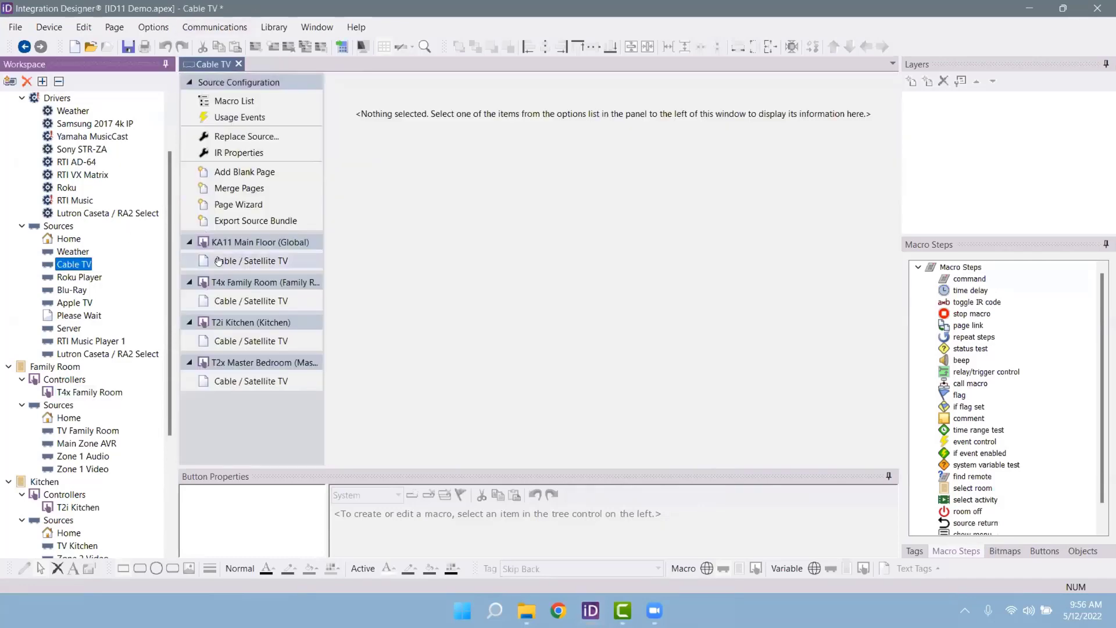
{"action": "left_click", "coordinate": [219, 260]}
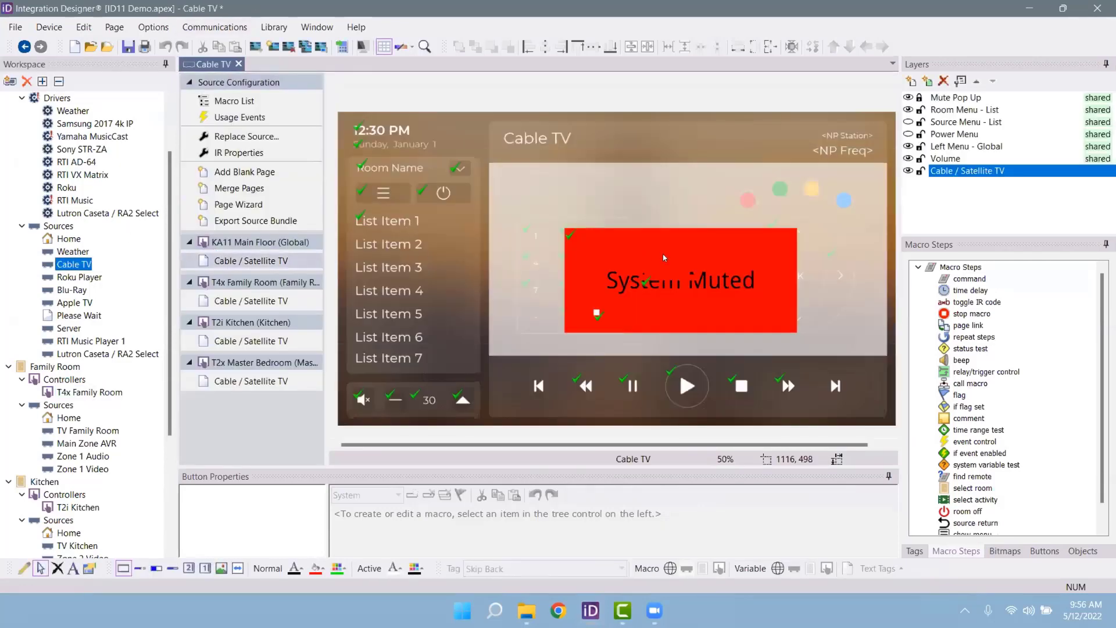
{"action": "left_click", "coordinate": [909, 98]}
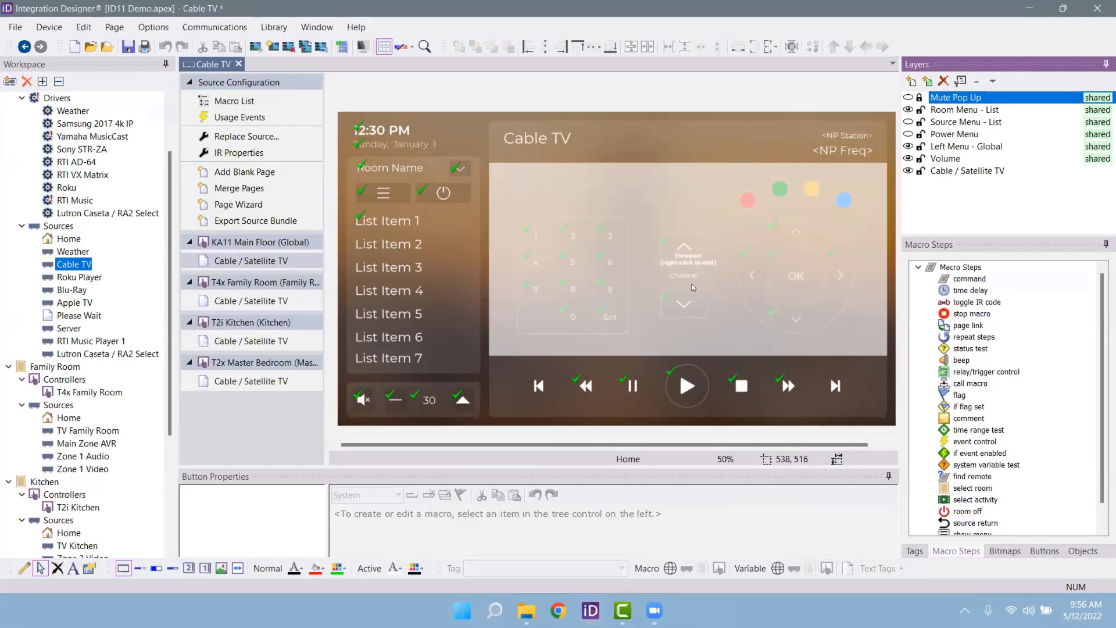
Step: Step through frames 1–3 of the channel viewport in Edit Viewport, then exit the editor
{"action": "right_click", "coordinate": [574, 265]}
{"action": "left_click", "coordinate": [627, 289]}
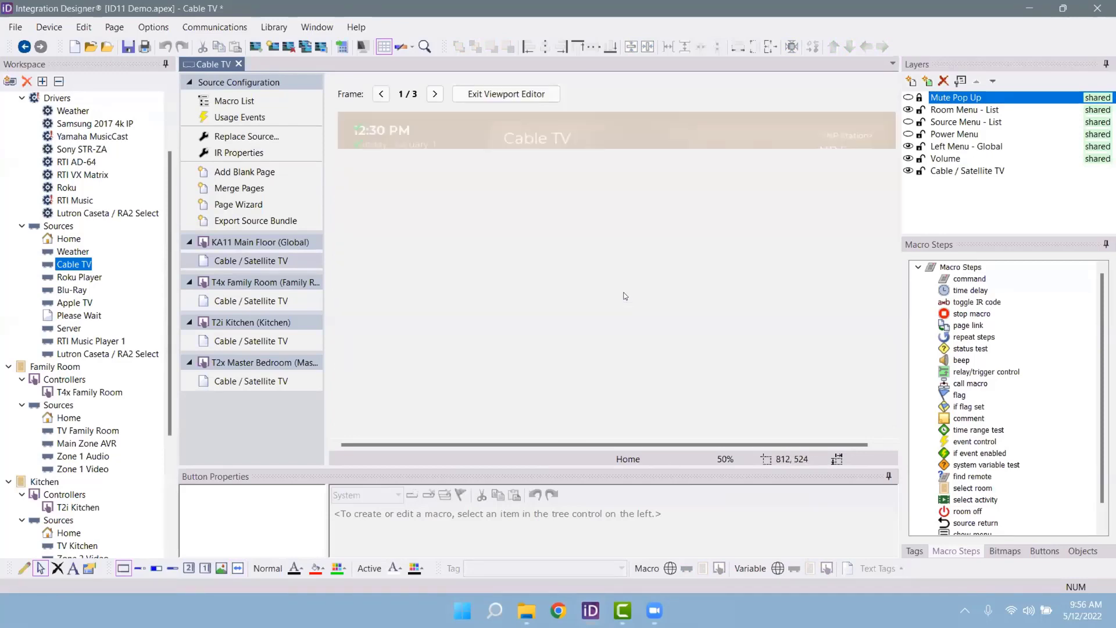
{"action": "left_click", "coordinate": [434, 94]}
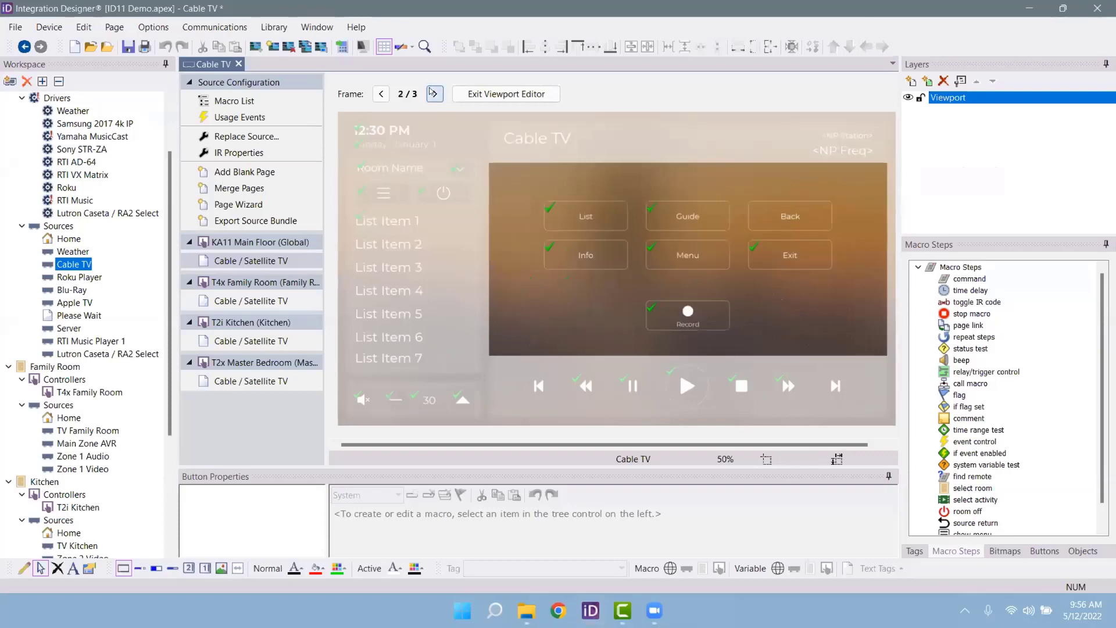
{"action": "left_click", "coordinate": [382, 92]}
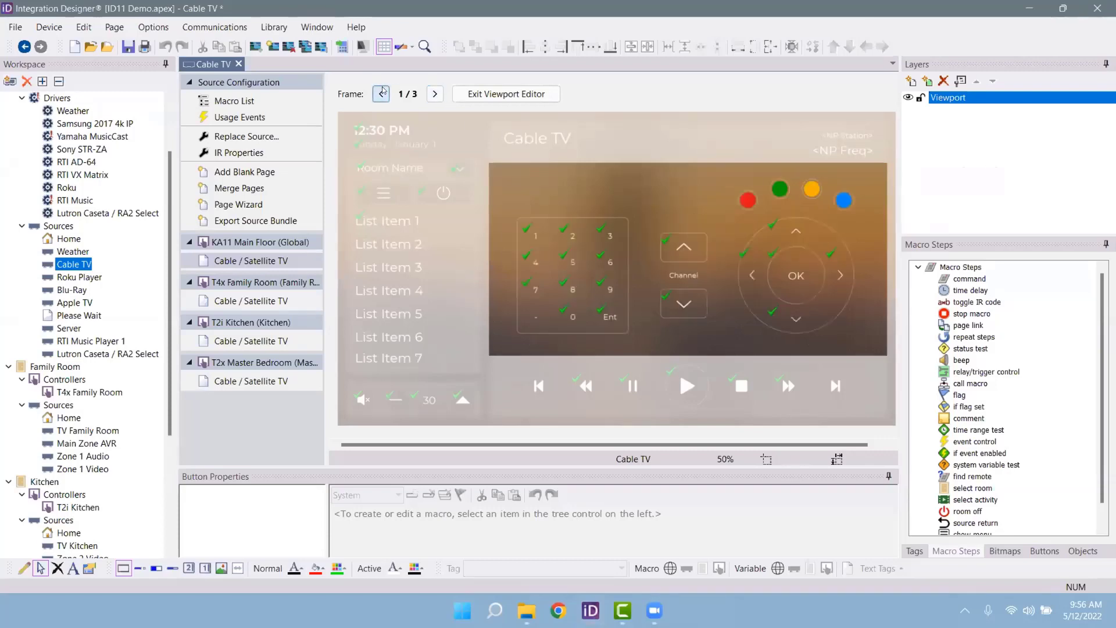
{"action": "left_click", "coordinate": [433, 93]}
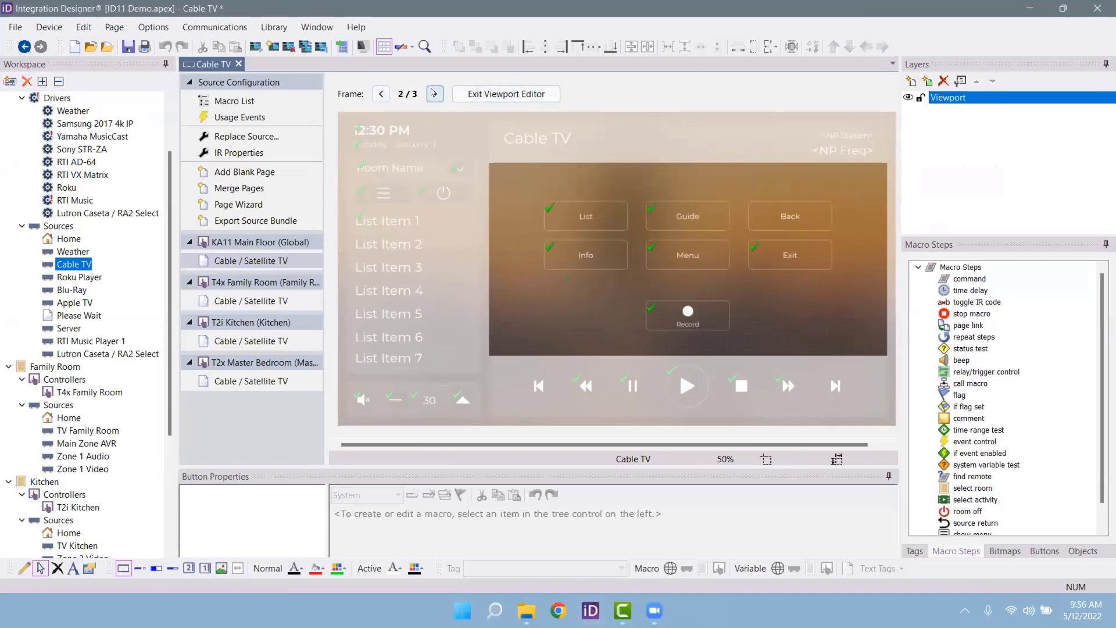
{"action": "left_click", "coordinate": [433, 93]}
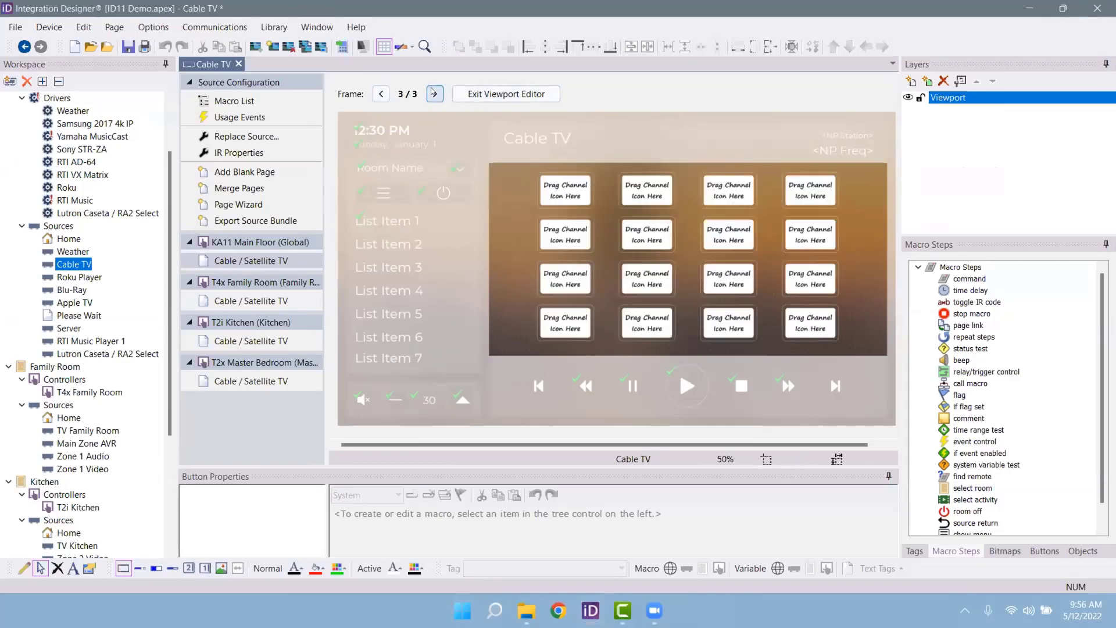
{"action": "left_click", "coordinate": [382, 94]}
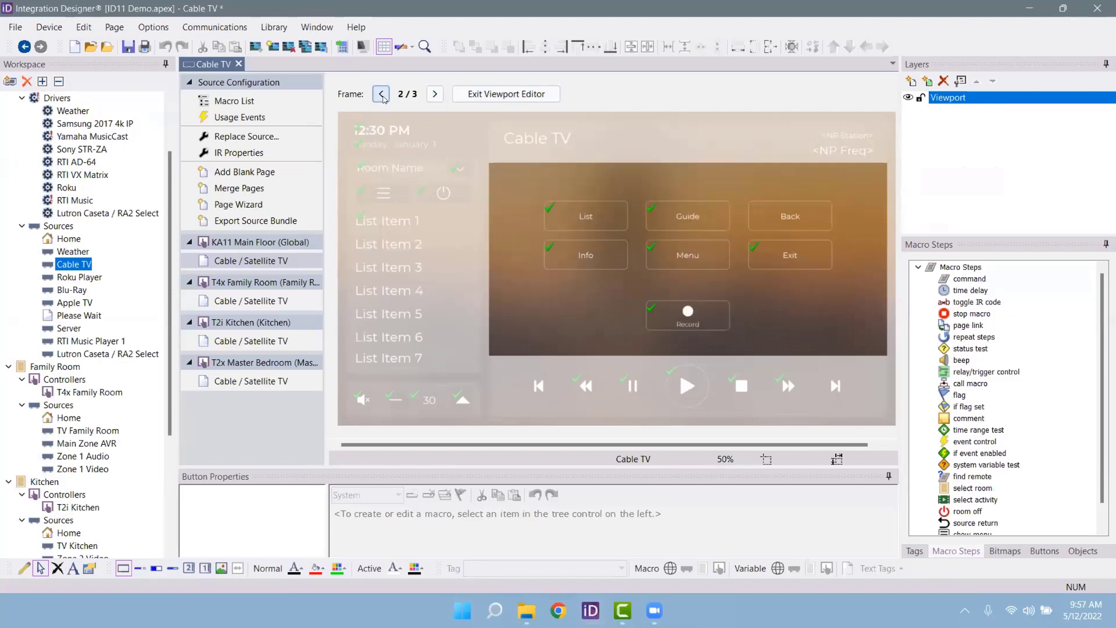
{"action": "left_click", "coordinate": [382, 94]}
{"action": "key", "text": "Escape"}
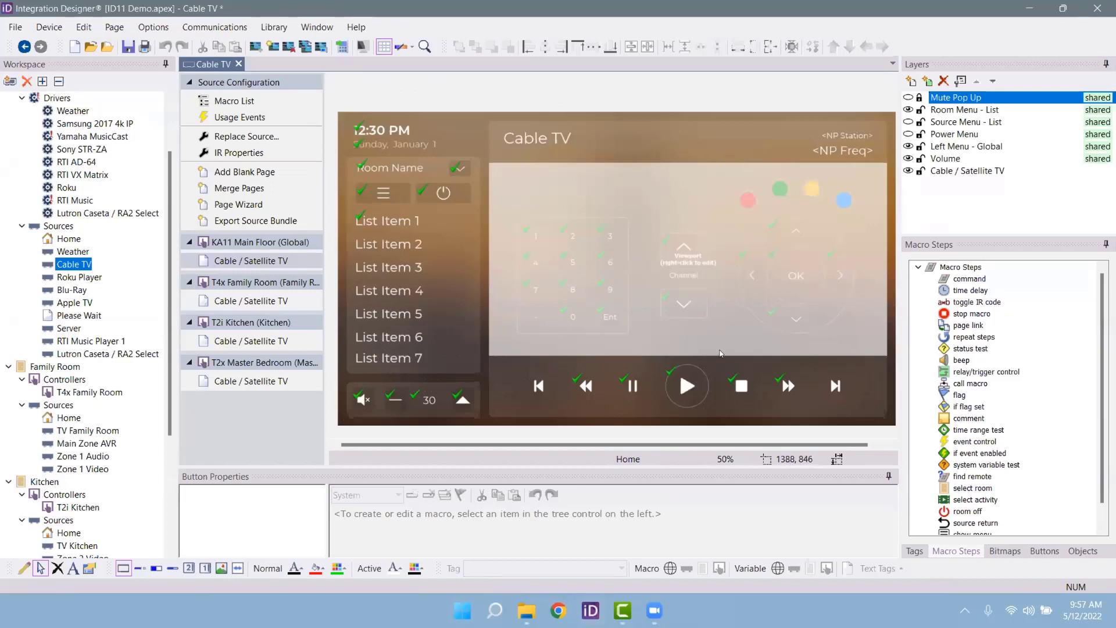
Step: Delete the old keypad viewport from the KA11 Main Floor Cable / Satellite TV page
{"action": "left_click", "coordinate": [235, 299]}
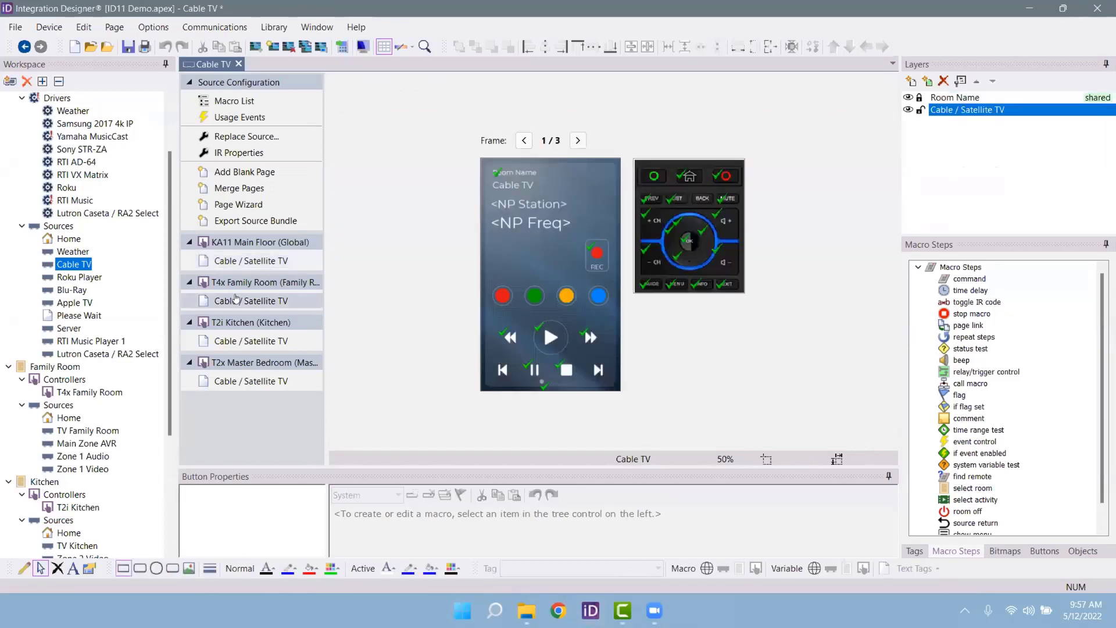
{"action": "left_click", "coordinate": [242, 261]}
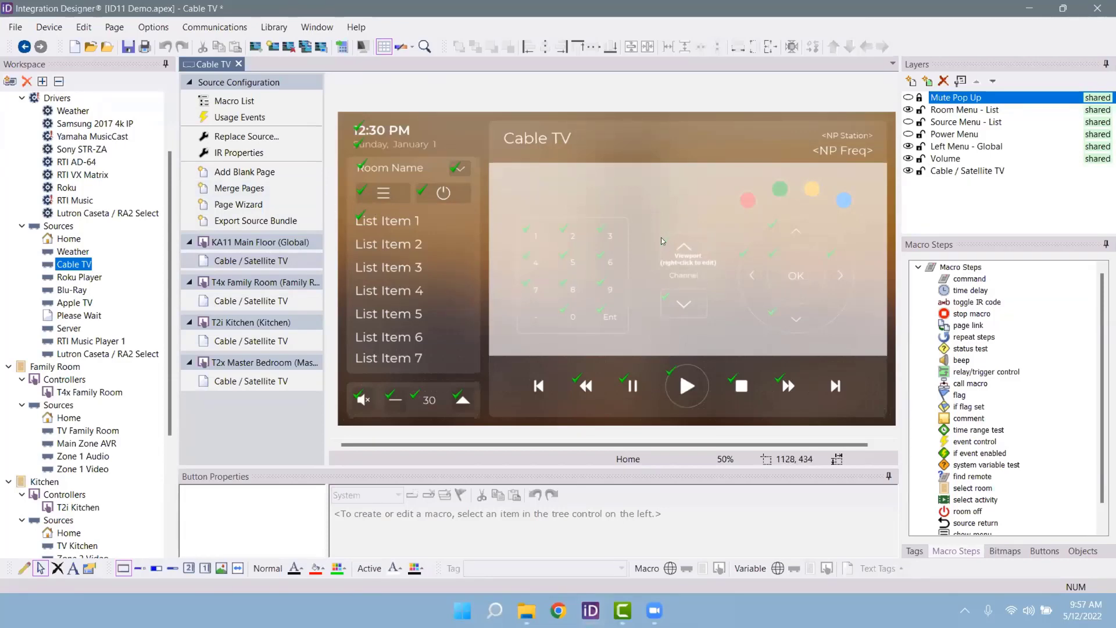
{"action": "left_click", "coordinate": [603, 235]}
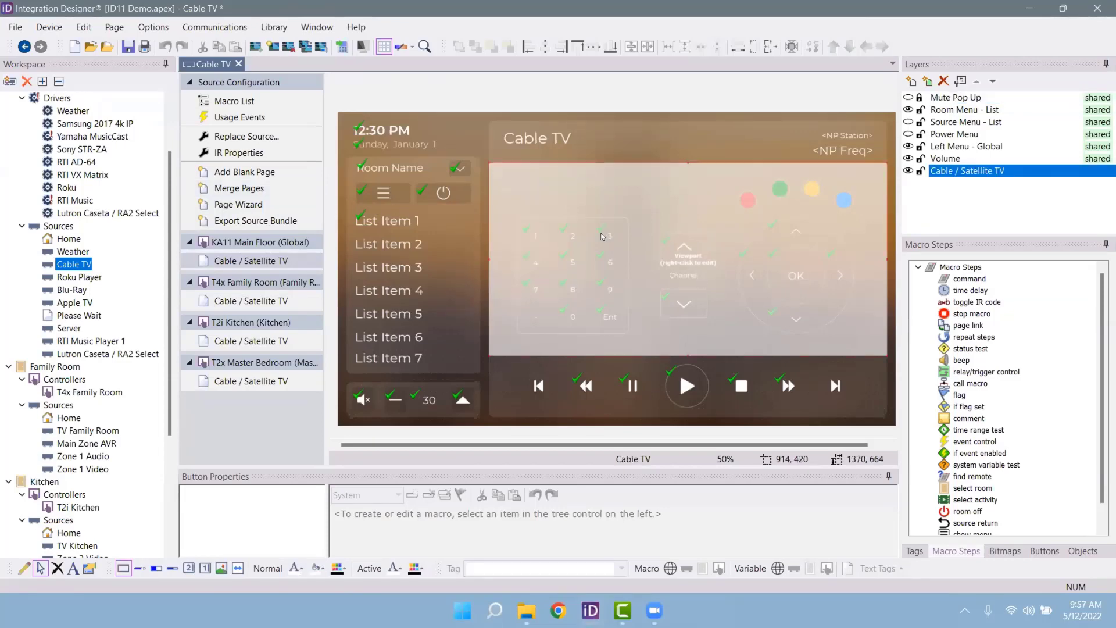
{"action": "key", "text": "Delete"}
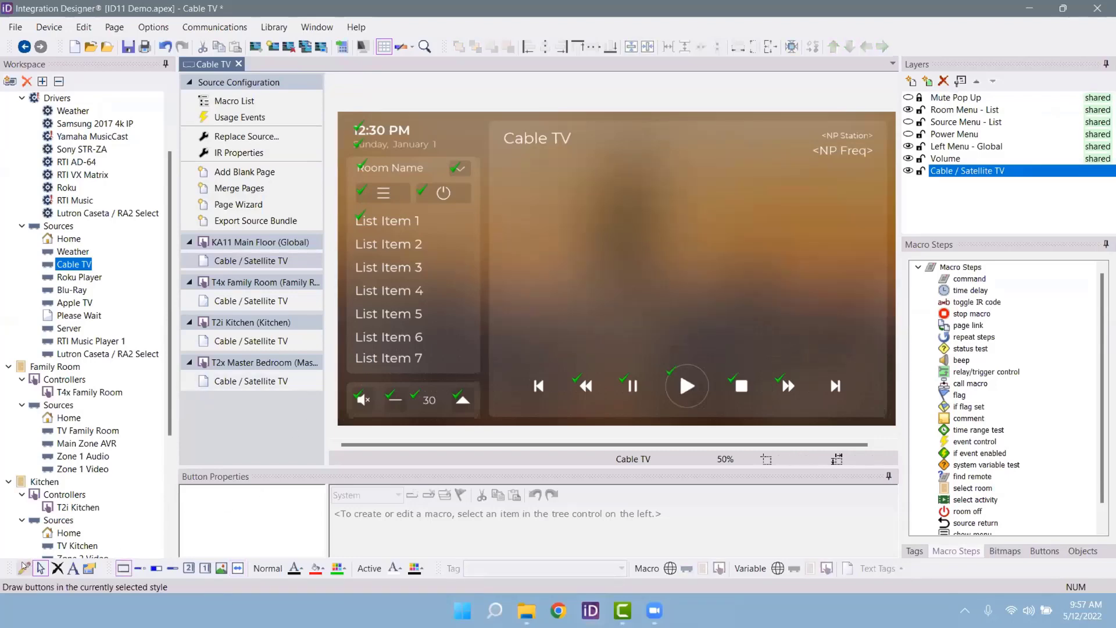
Step: Draw a new empty 1360×300 viewport above the transport controls and open it for editing
{"action": "left_click", "coordinate": [24, 568]}
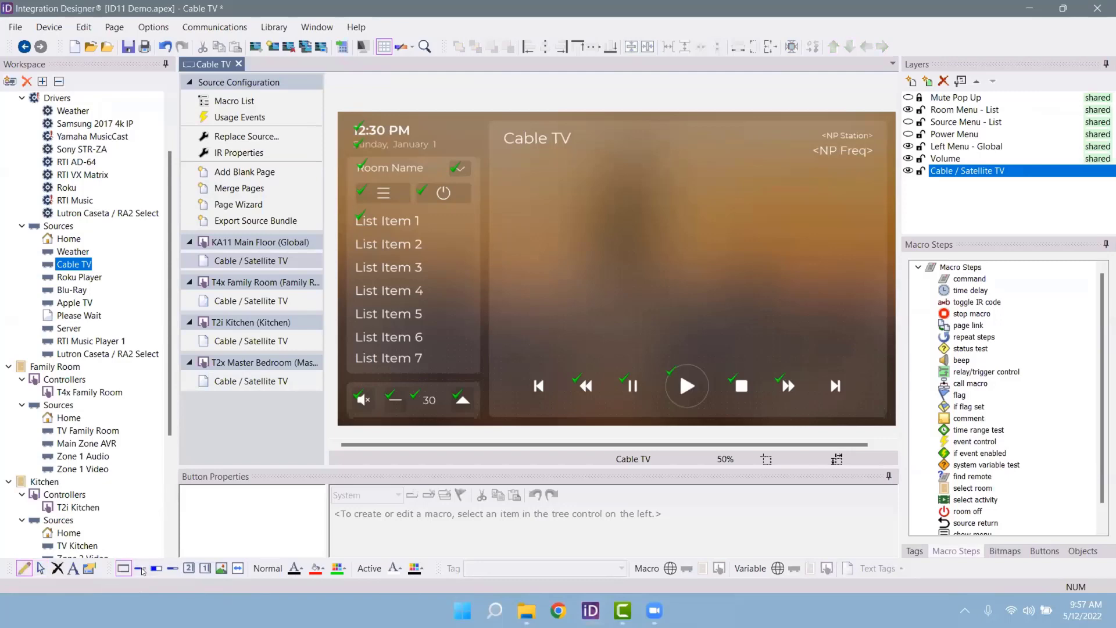
{"action": "left_click", "coordinate": [238, 568]}
{"action": "left_click", "coordinate": [488, 192]}
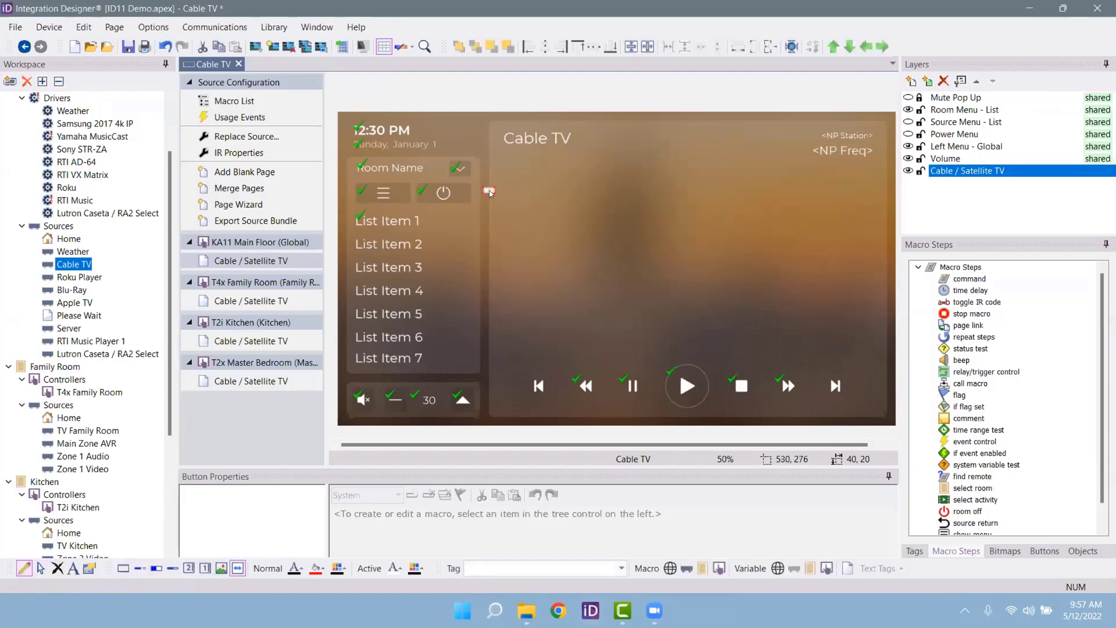
{"action": "mouse_move", "coordinate": [488, 225]}
{"action": "left_mouse_down"}
{"action": "mouse_move", "coordinate": [862, 276]}
{"action": "mouse_move", "coordinate": [895, 308]}
{"action": "mouse_move", "coordinate": [883, 308]}
{"action": "left_mouse_up"}
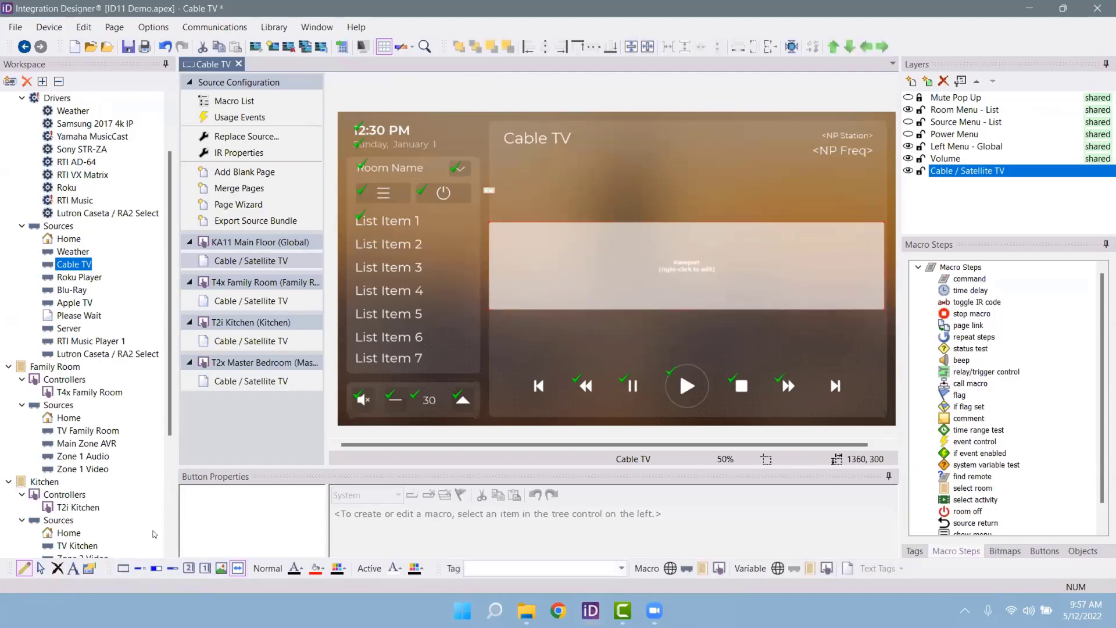
{"action": "left_click", "coordinate": [42, 573]}
{"action": "right_click", "coordinate": [747, 254]}
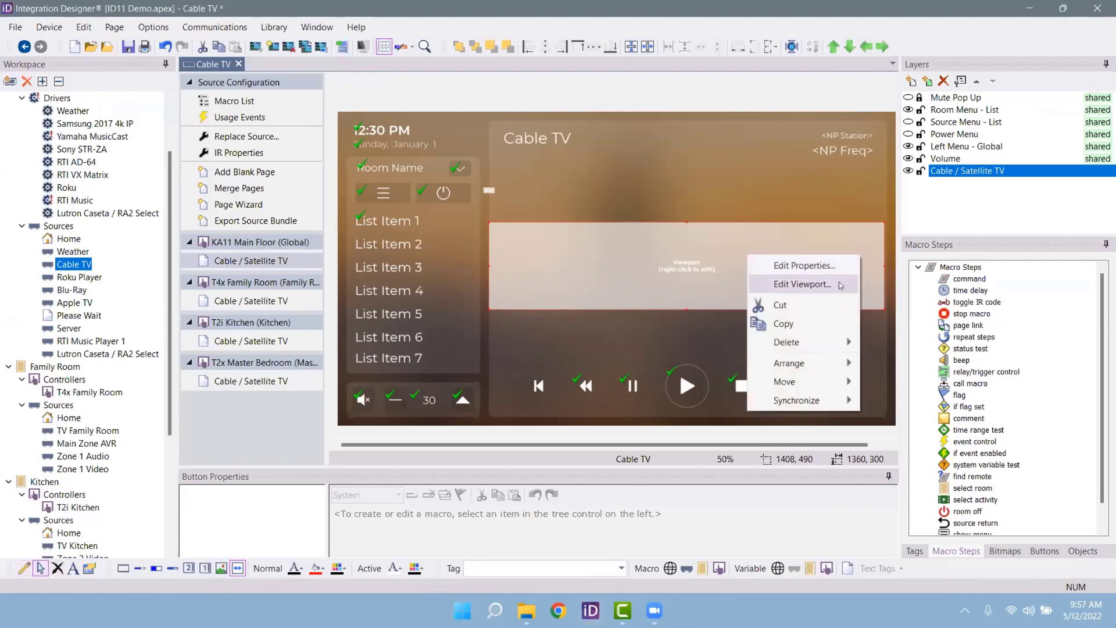
{"action": "left_click", "coordinate": [839, 285]}
Step: Drag a white button from Coral - Elements (searched 'butt') into the viewport, sized 240×200
{"action": "left_click", "coordinate": [1015, 556]}
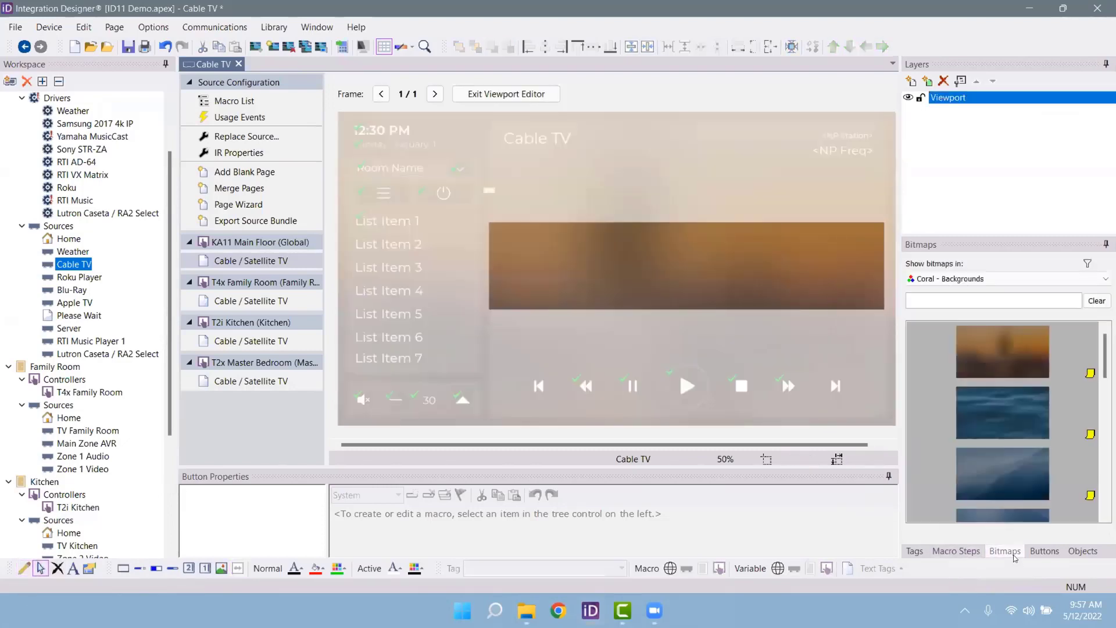
{"action": "left_click", "coordinate": [988, 279]}
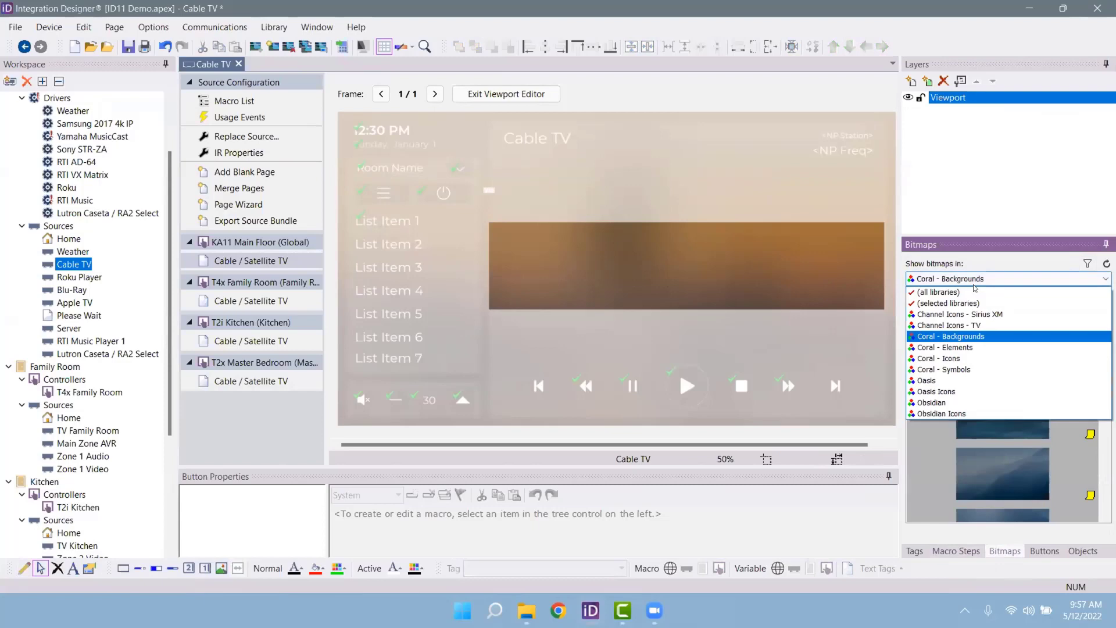
{"action": "left_click", "coordinate": [1000, 361]}
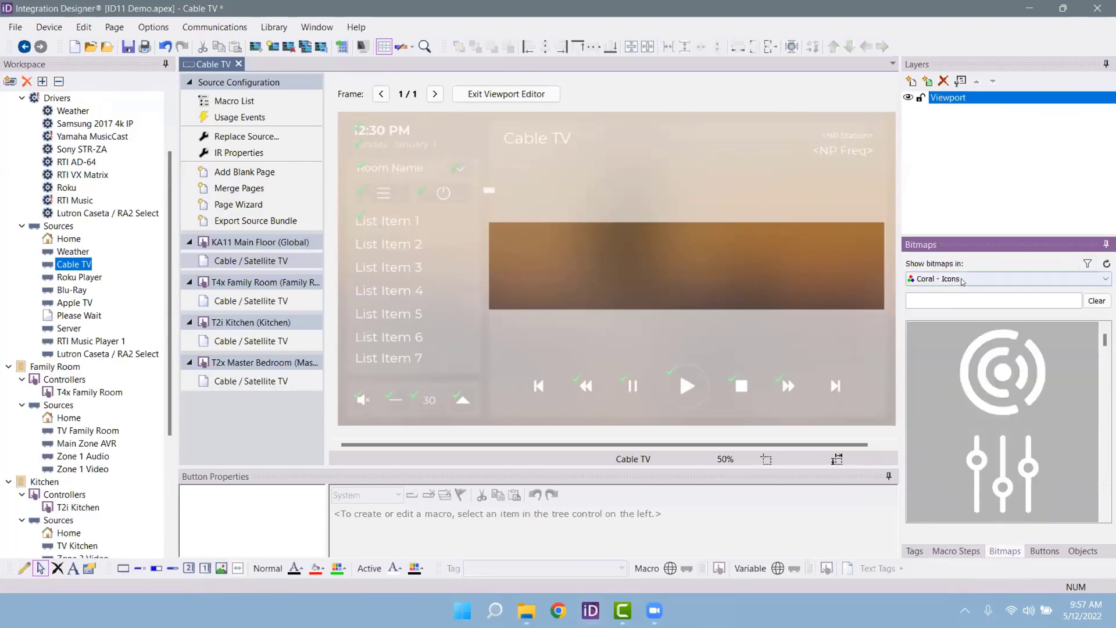
{"action": "left_click", "coordinate": [982, 279]}
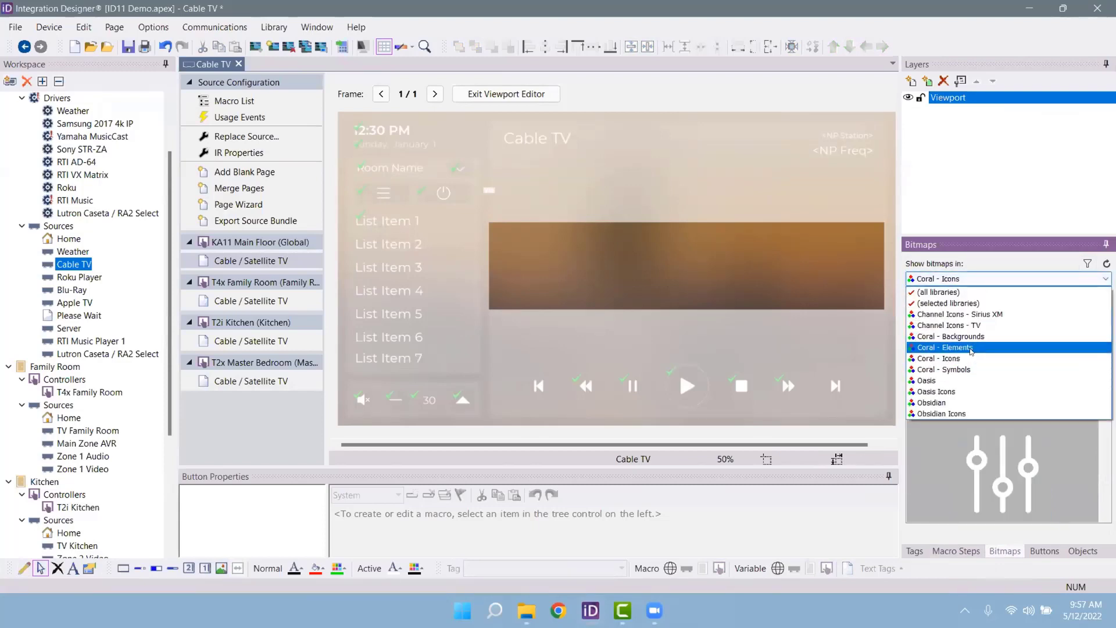
{"action": "left_click", "coordinate": [971, 348]}
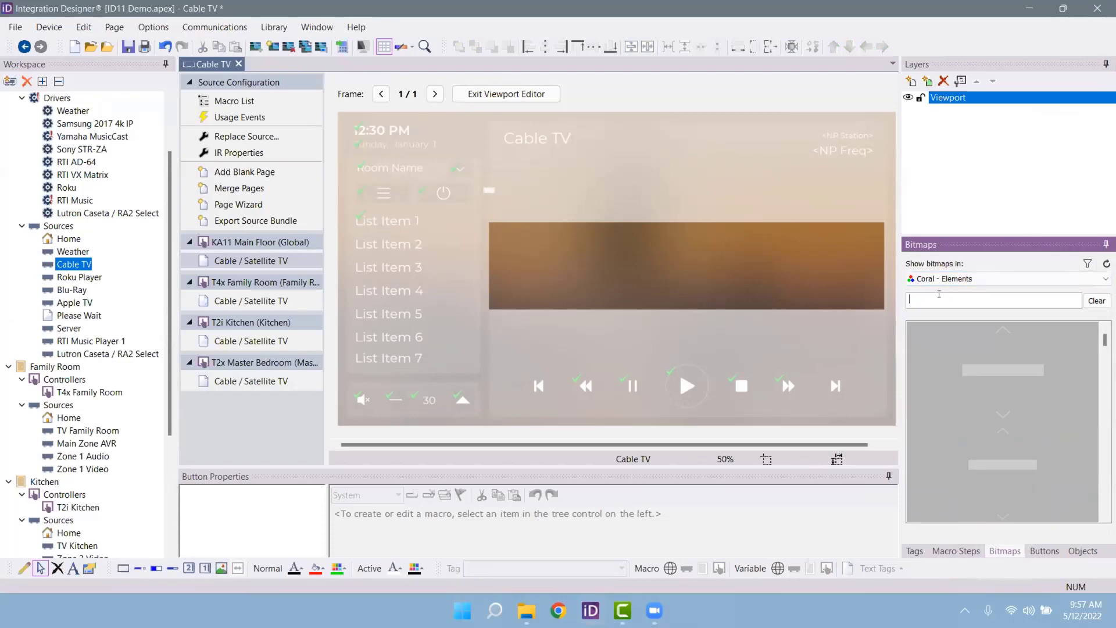
{"action": "type", "text": "button"}
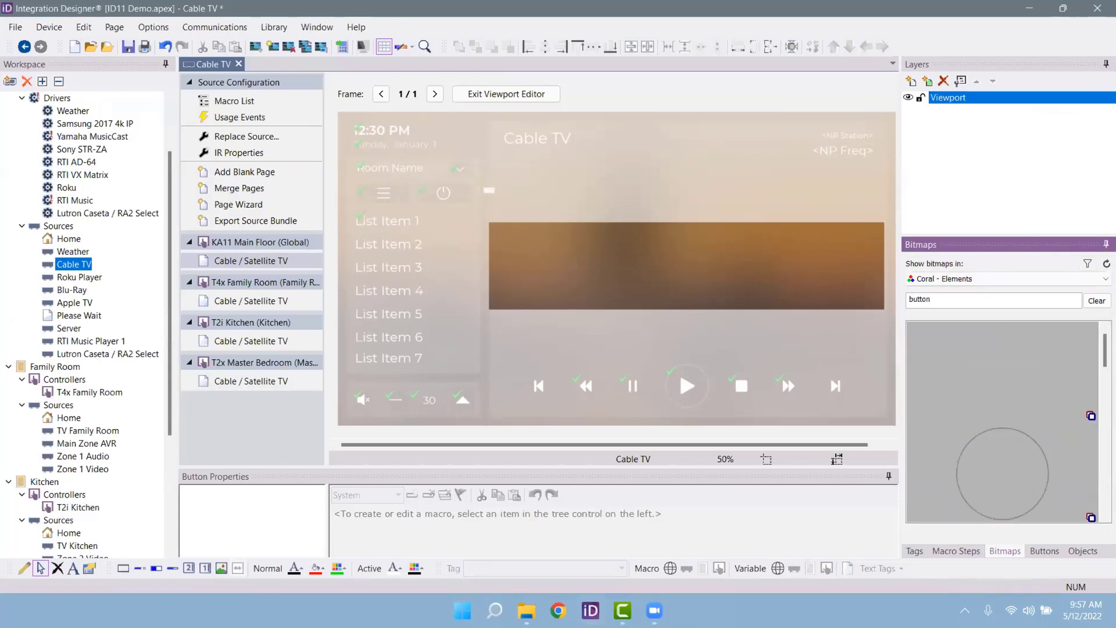
{"action": "scroll", "coordinate": [1035, 392], "scroll_direction": "down", "scroll_amount": 10}
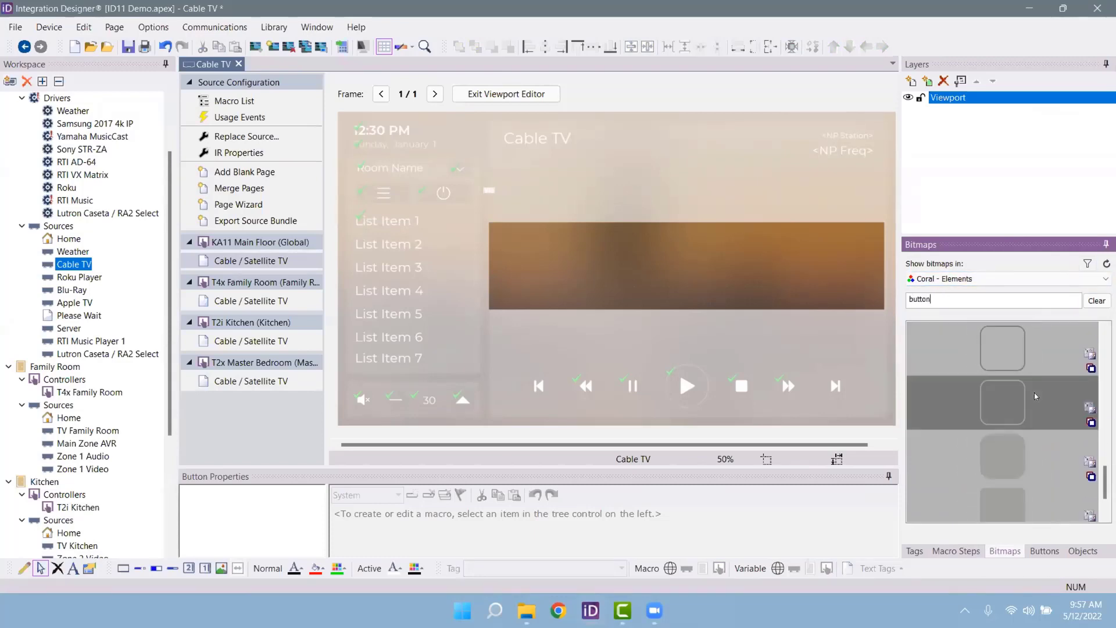
{"action": "scroll", "coordinate": [1035, 393], "scroll_direction": "up", "scroll_amount": 1}
{"action": "left_click_drag", "start_coordinate": [1006, 348], "coordinate": [582, 304]}
{"action": "left_click_drag", "start_coordinate": [534, 270], "coordinate": [524, 258]}
Step: Copy and paste three more white buttons into a row of four, then select all
{"action": "key", "text": "ctrl+c"}
{"action": "key", "text": "ctrl+v"}
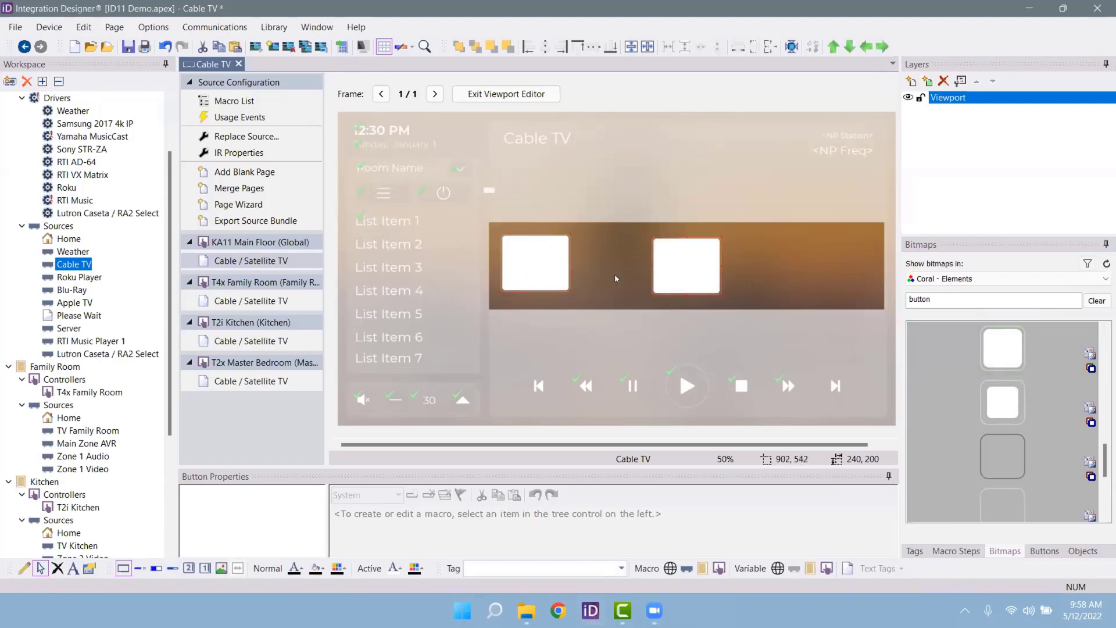
{"action": "left_click_drag", "start_coordinate": [674, 275], "coordinate": [615, 285]}
{"action": "key", "text": "ctrl+v"}
{"action": "left_click_drag", "start_coordinate": [686, 277], "coordinate": [814, 266]}
{"action": "key", "text": "ctrl+v"}
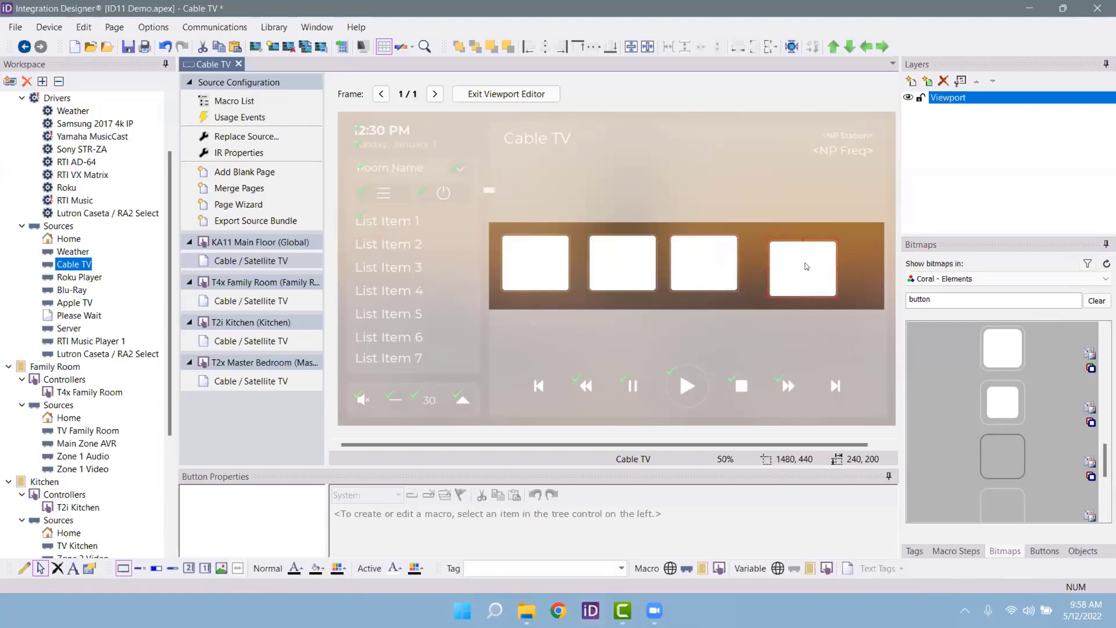
{"action": "left_click", "coordinate": [544, 284]}
{"action": "key", "text": "ctrl+a"}
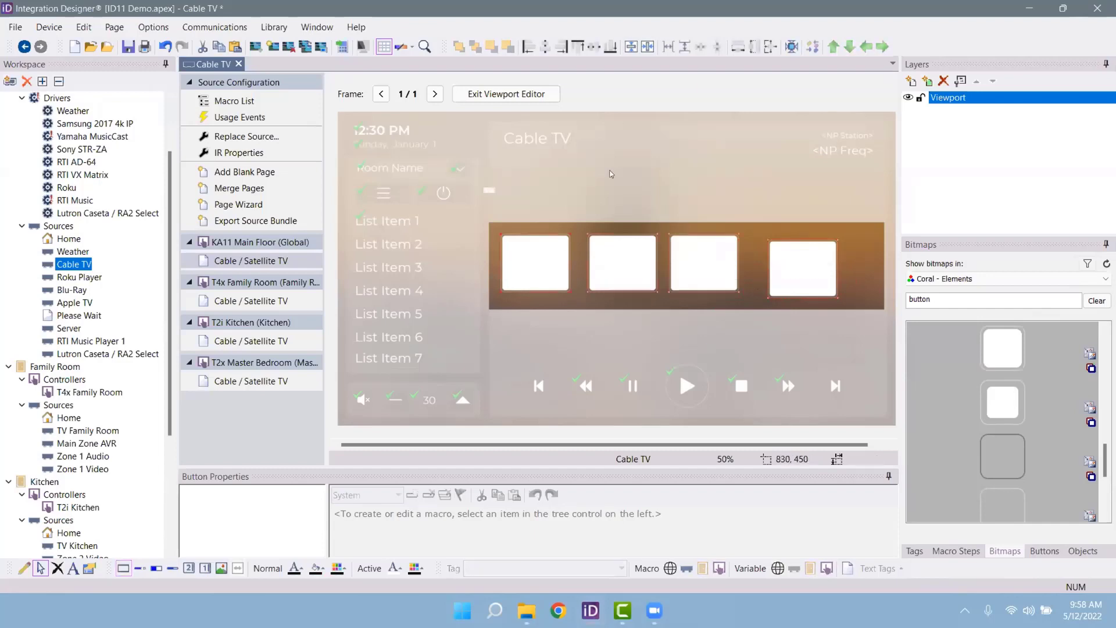
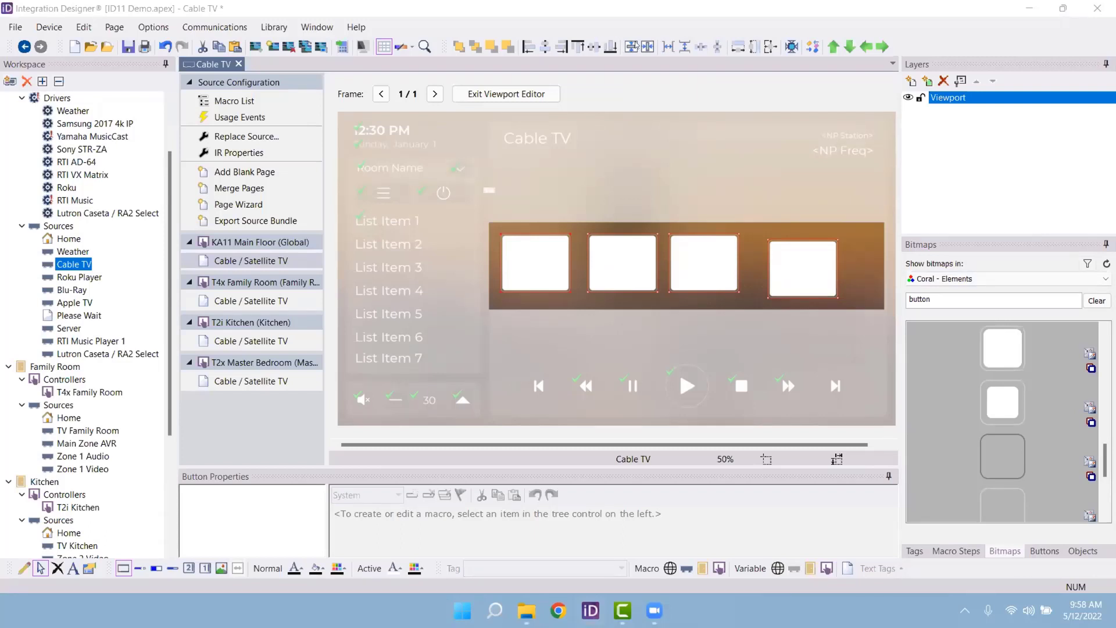
Step: Space the four buttons equally, align their tops, and copy them
{"action": "left_click", "coordinate": [702, 47]}
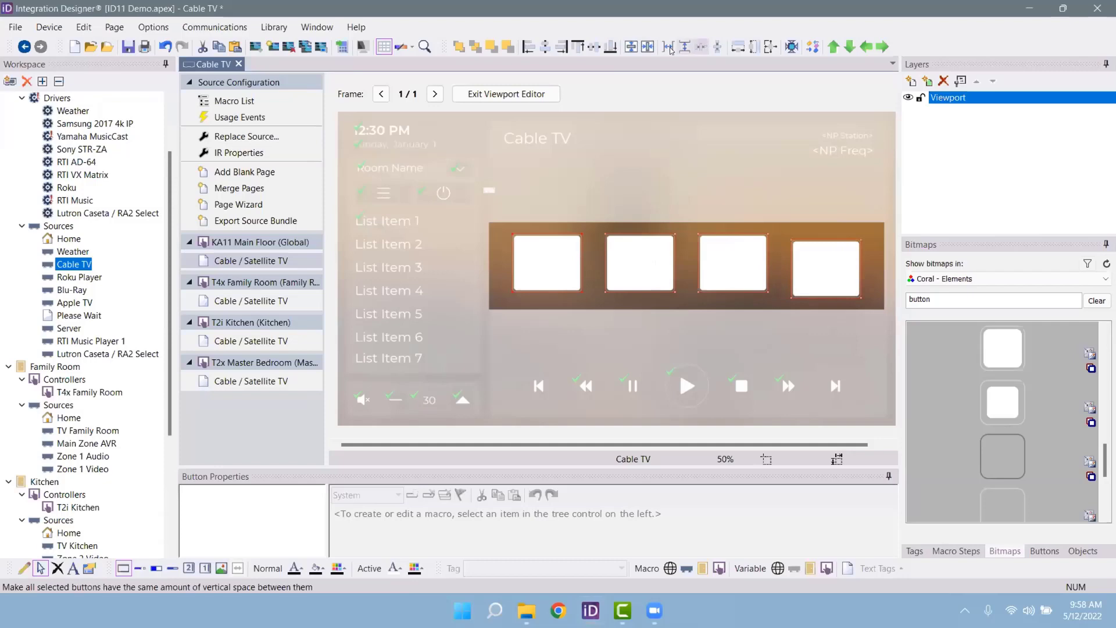
{"action": "left_click", "coordinate": [576, 46]}
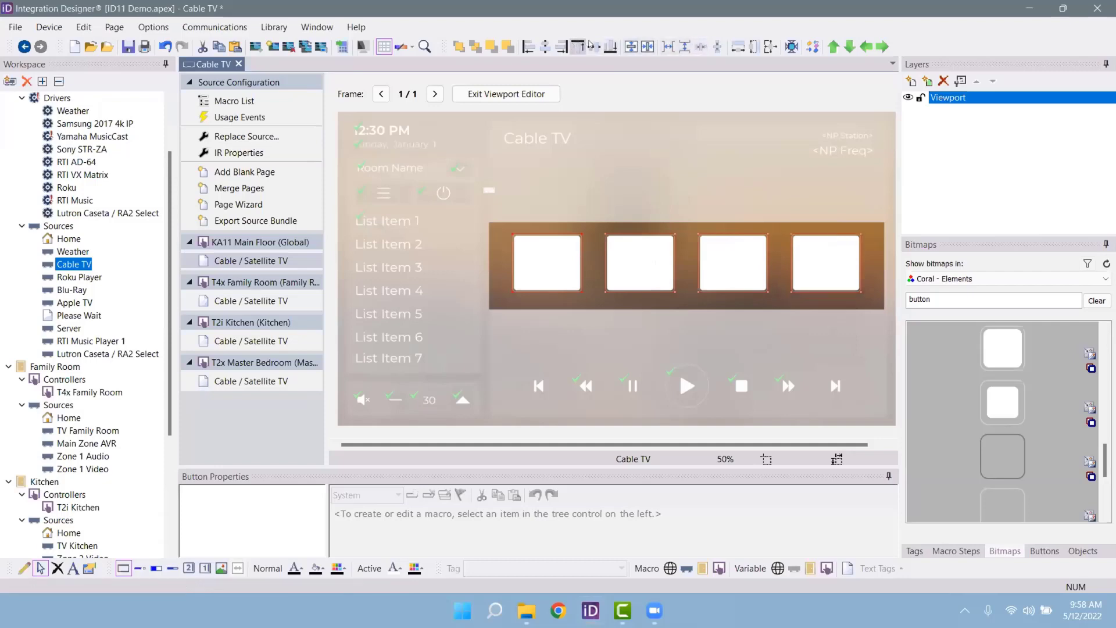
{"action": "key", "text": "Escape"}
{"action": "right_click", "coordinate": [765, 264]}
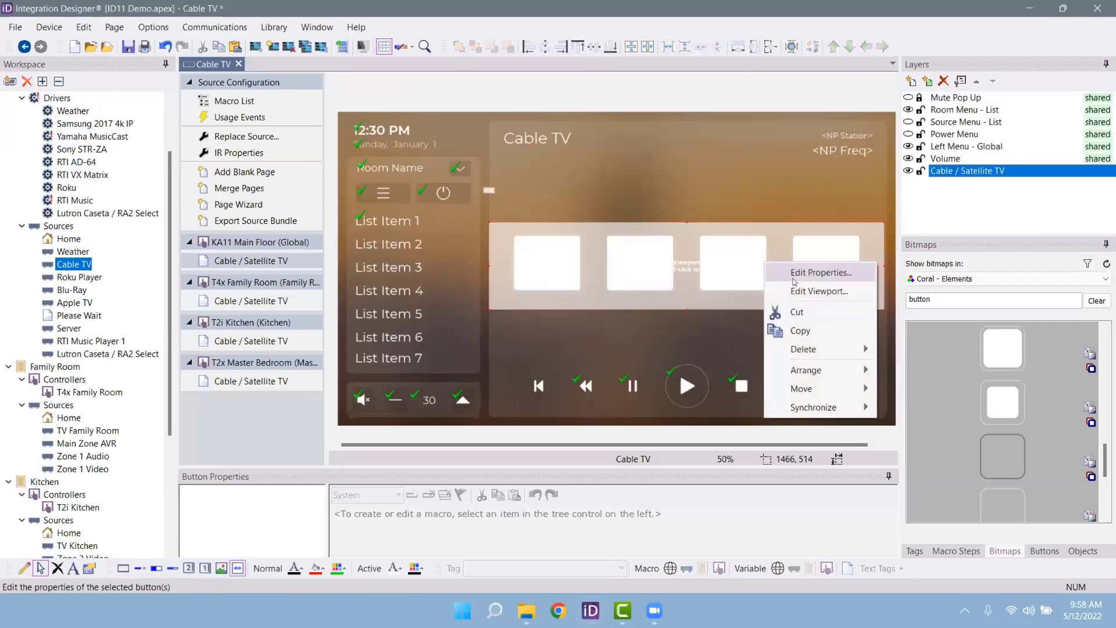
{"action": "left_click", "coordinate": [790, 291]}
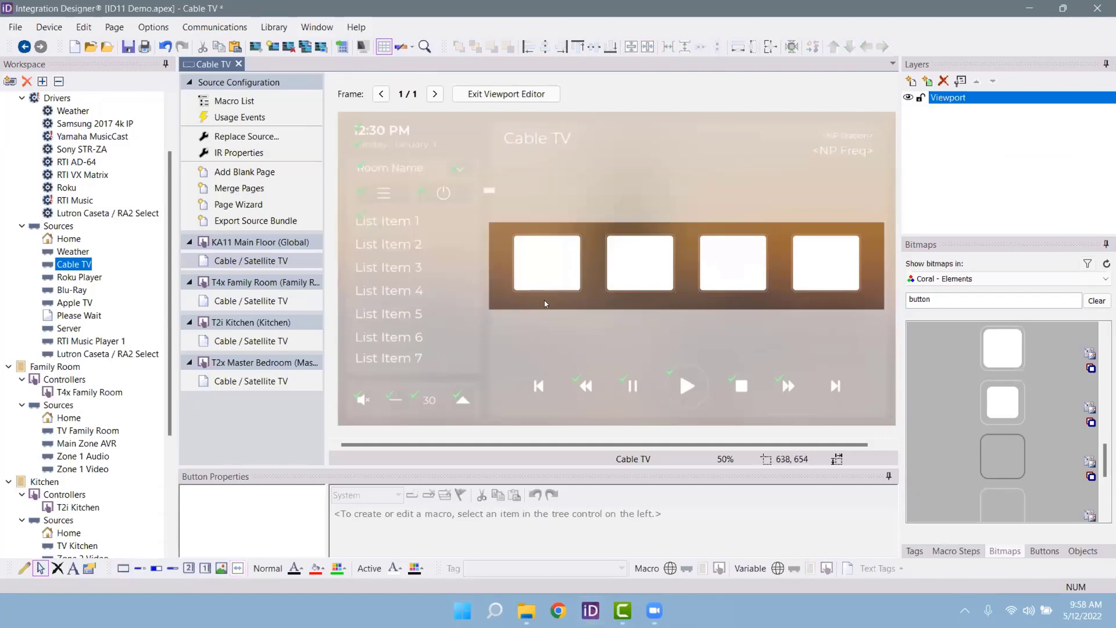
{"action": "key", "text": "ctrl+a"}
{"action": "right_click", "coordinate": [822, 264]}
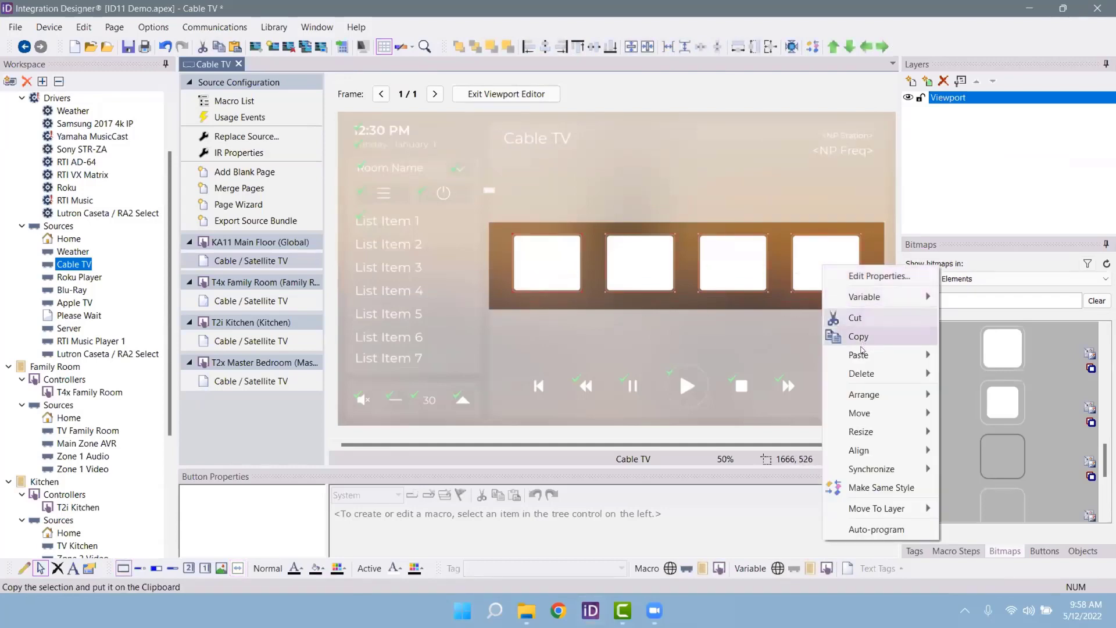
{"action": "left_click", "coordinate": [861, 338]}
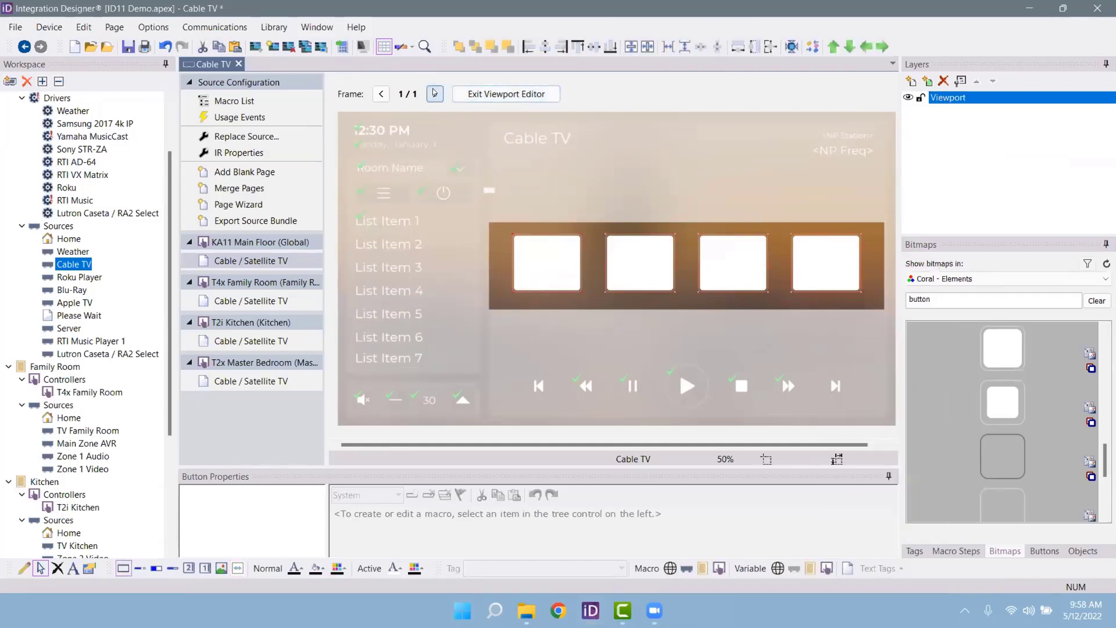
Step: Add viewport frames 2 and 3 and paste the four buttons into each
{"action": "left_click", "coordinate": [435, 94]}
{"action": "right_click", "coordinate": [640, 287]}
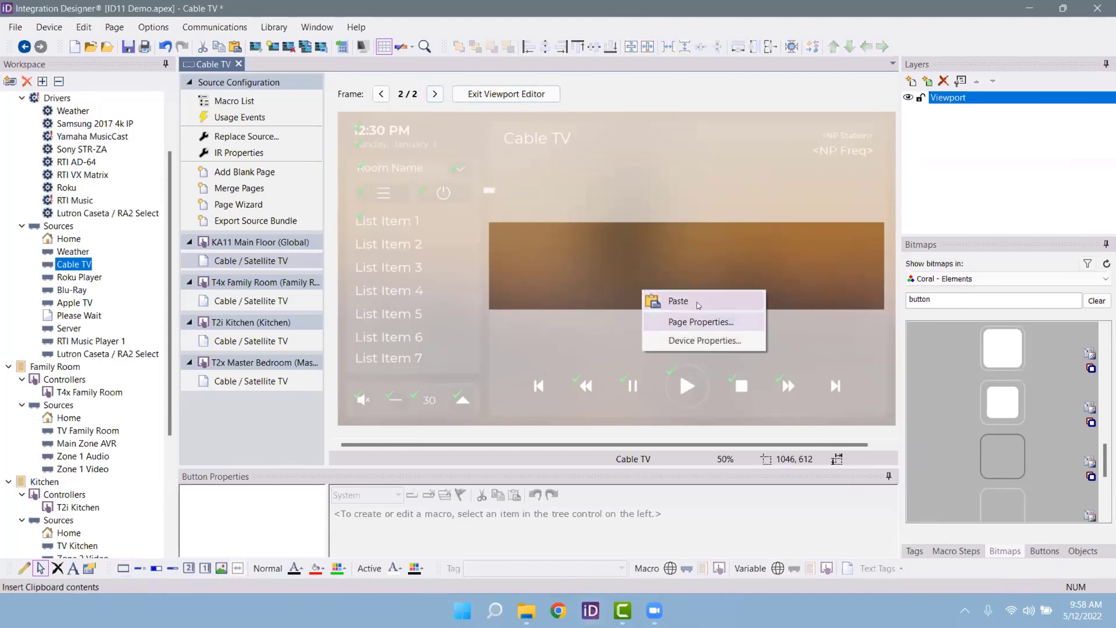
{"action": "left_click", "coordinate": [695, 299]}
{"action": "left_click", "coordinate": [441, 97]}
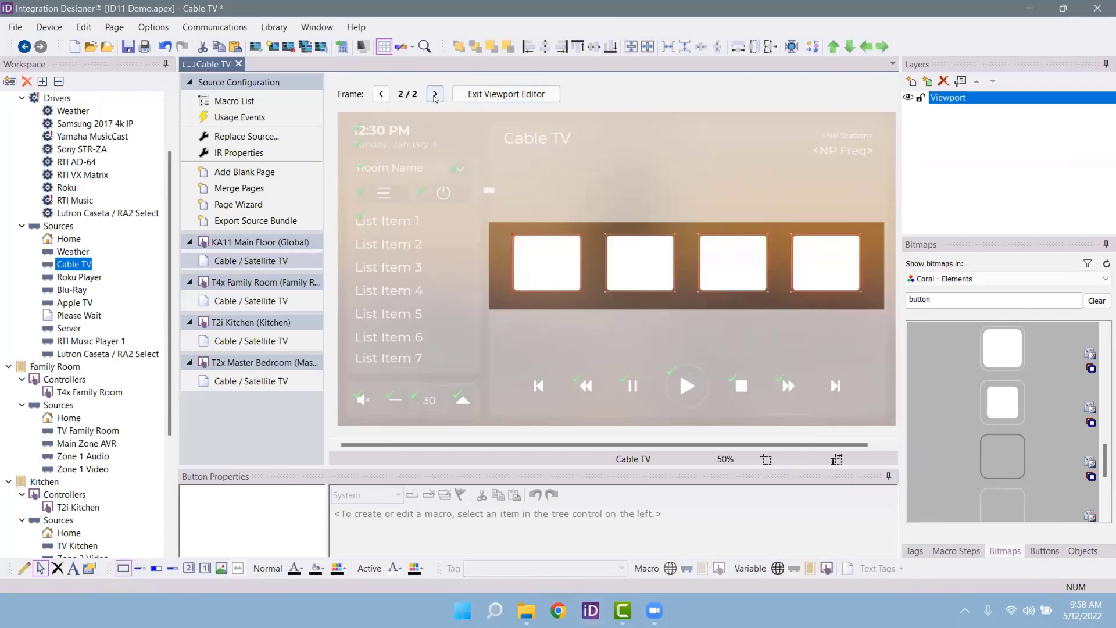
{"action": "right_click", "coordinate": [562, 230]}
{"action": "left_click", "coordinate": [602, 243]}
Step: Add a fourth viewport frame holding the same four buttons, then return to frame 1
{"action": "key", "text": "Escape"}
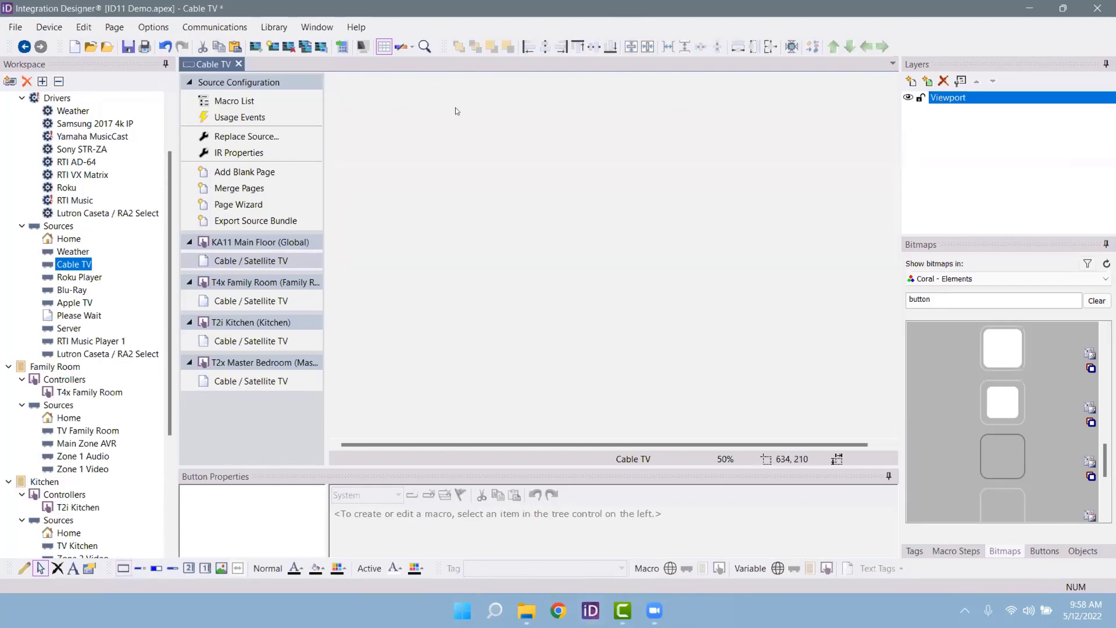
{"action": "right_click", "coordinate": [648, 294]}
{"action": "left_click", "coordinate": [695, 323]}
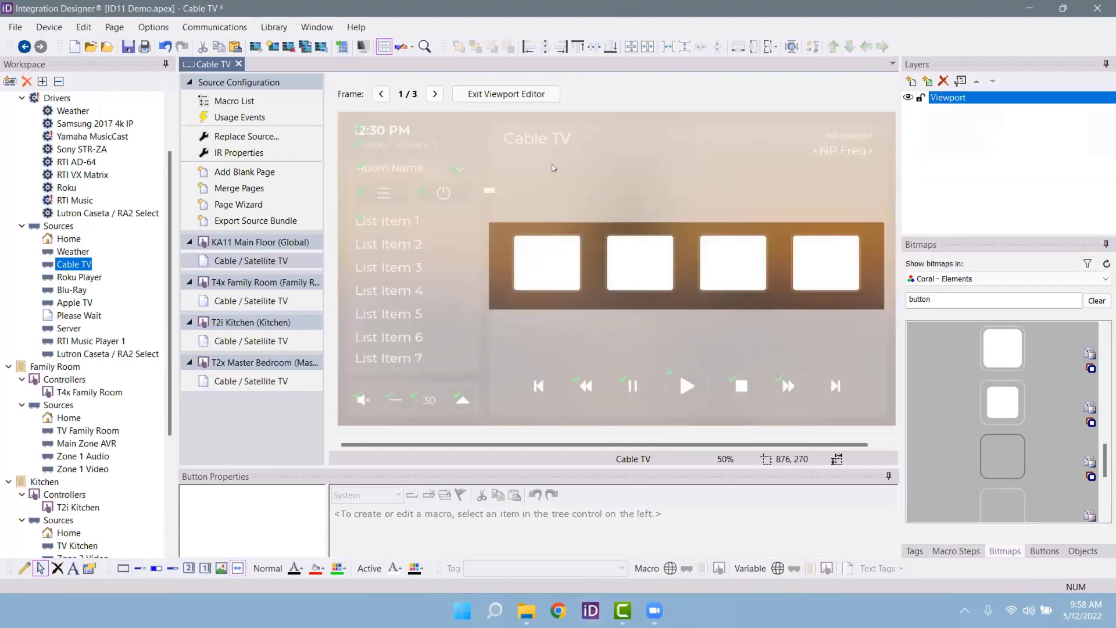
{"action": "left_click", "coordinate": [436, 95]}
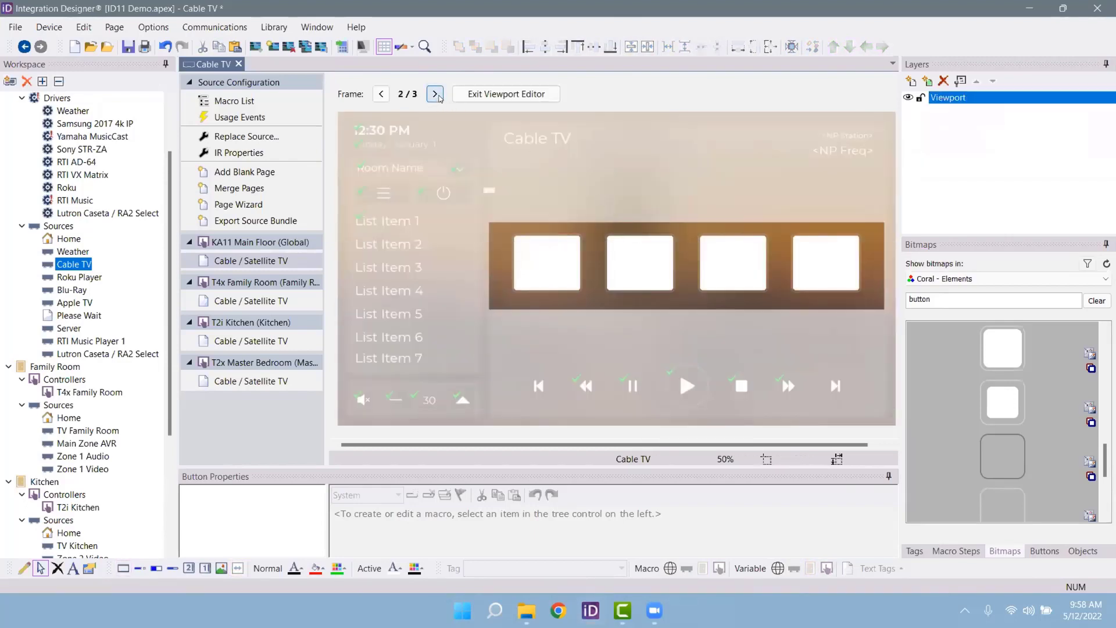
{"action": "left_click", "coordinate": [435, 95]}
{"action": "left_click", "coordinate": [435, 95]}
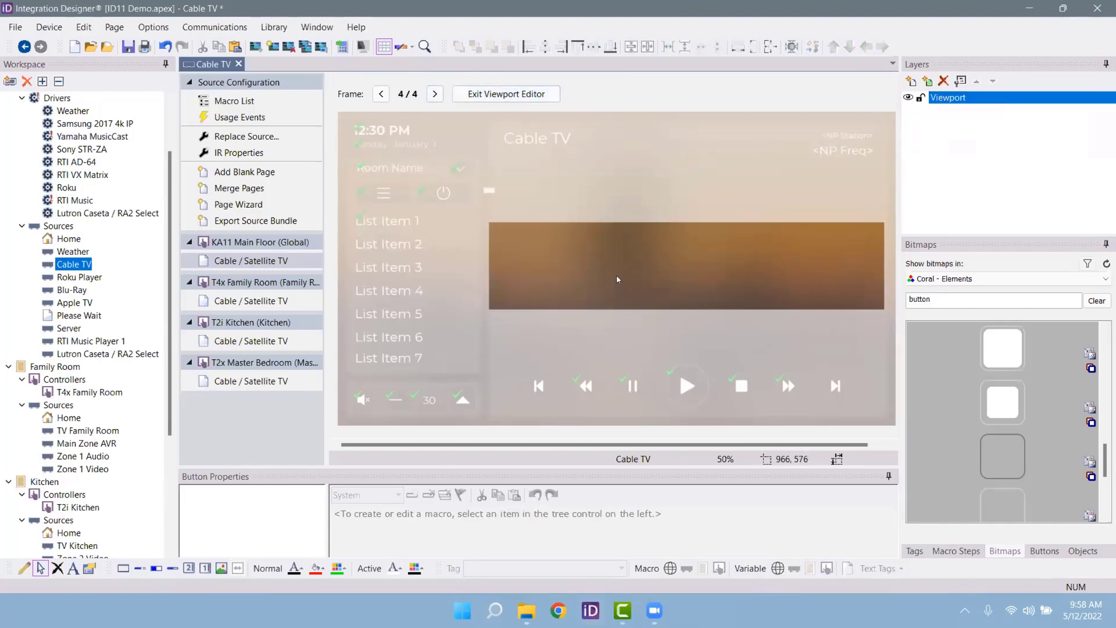
{"action": "right_click", "coordinate": [618, 279]}
{"action": "left_click", "coordinate": [653, 289]}
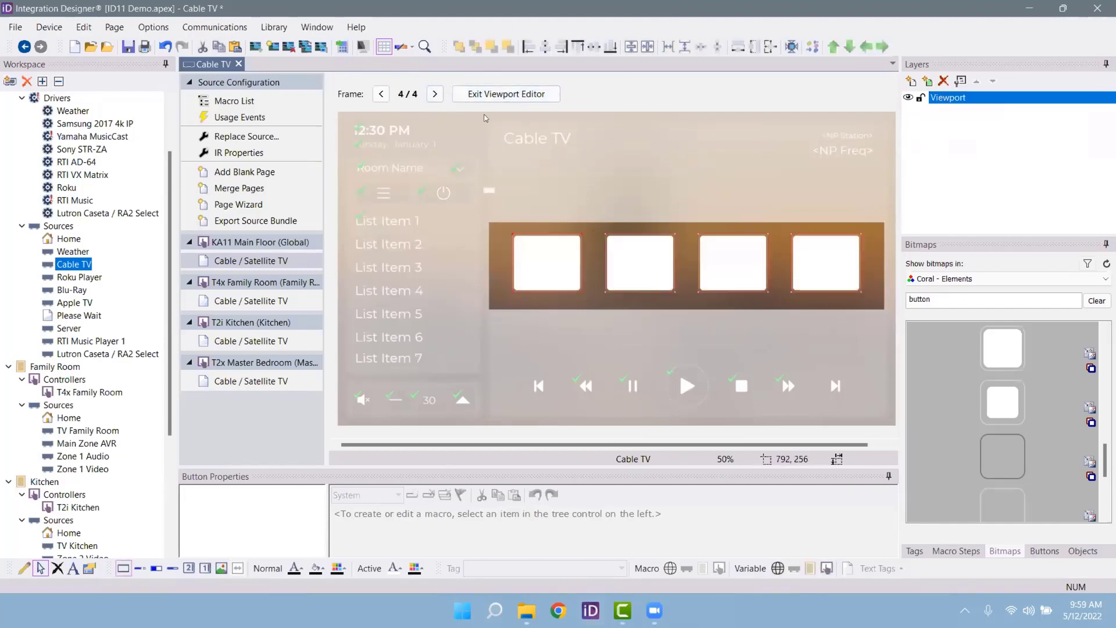
{"action": "left_click", "coordinate": [383, 94]}
{"action": "left_click", "coordinate": [382, 95]}
{"action": "left_click", "coordinate": [382, 95]}
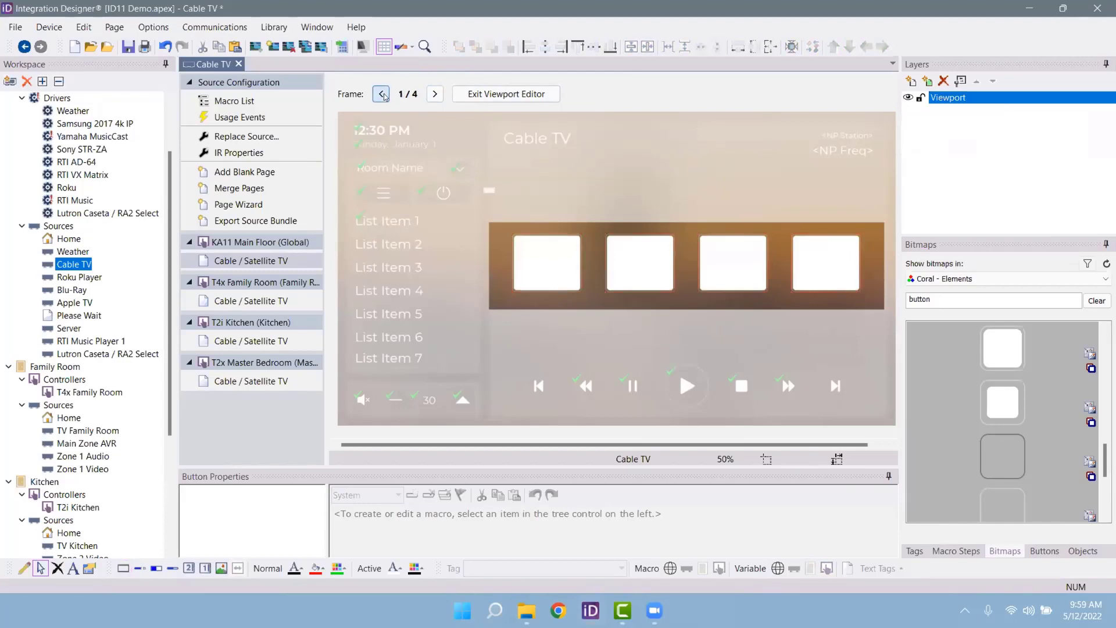
Step: Clear the bitmap filter and show the Channel Icons - TV library
{"action": "double_click", "coordinate": [924, 299]}
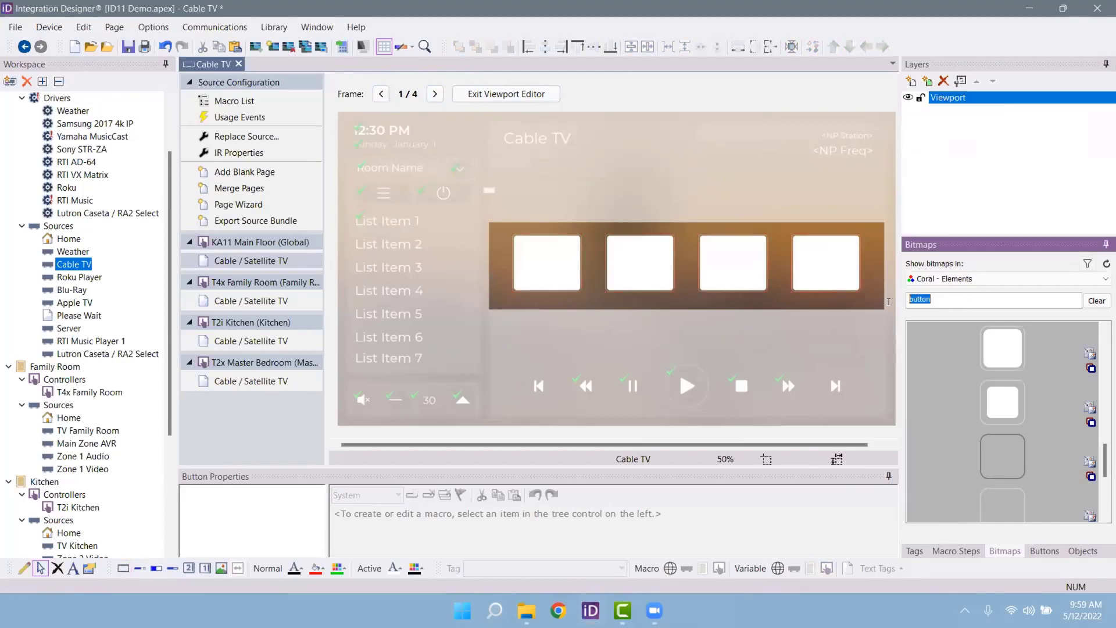
{"action": "key", "text": "BackSpace"}
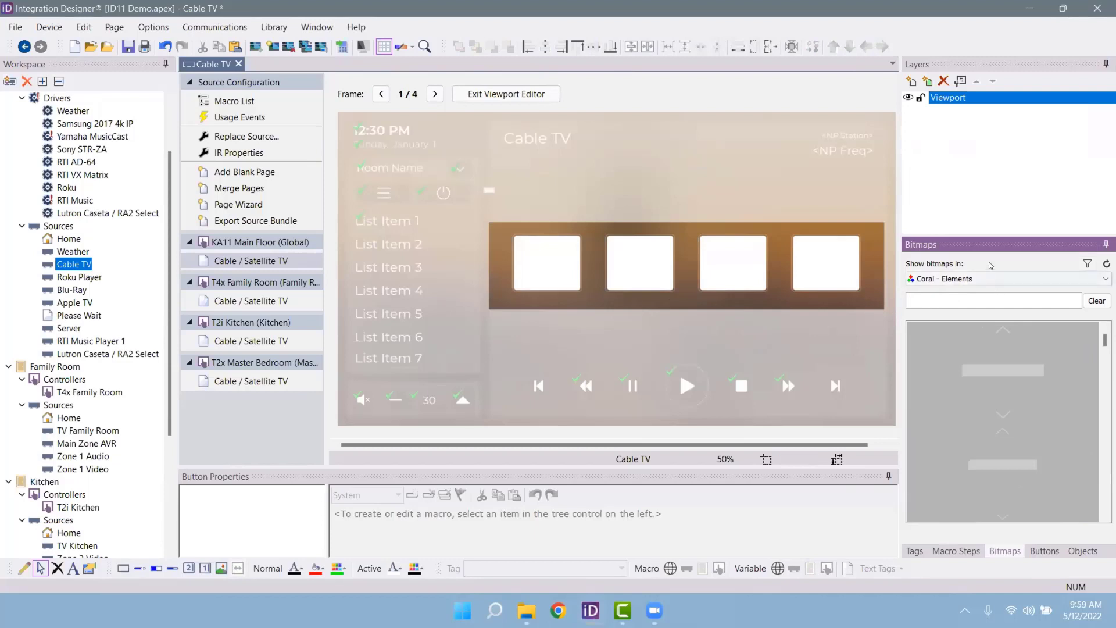
{"action": "left_click", "coordinate": [992, 279]}
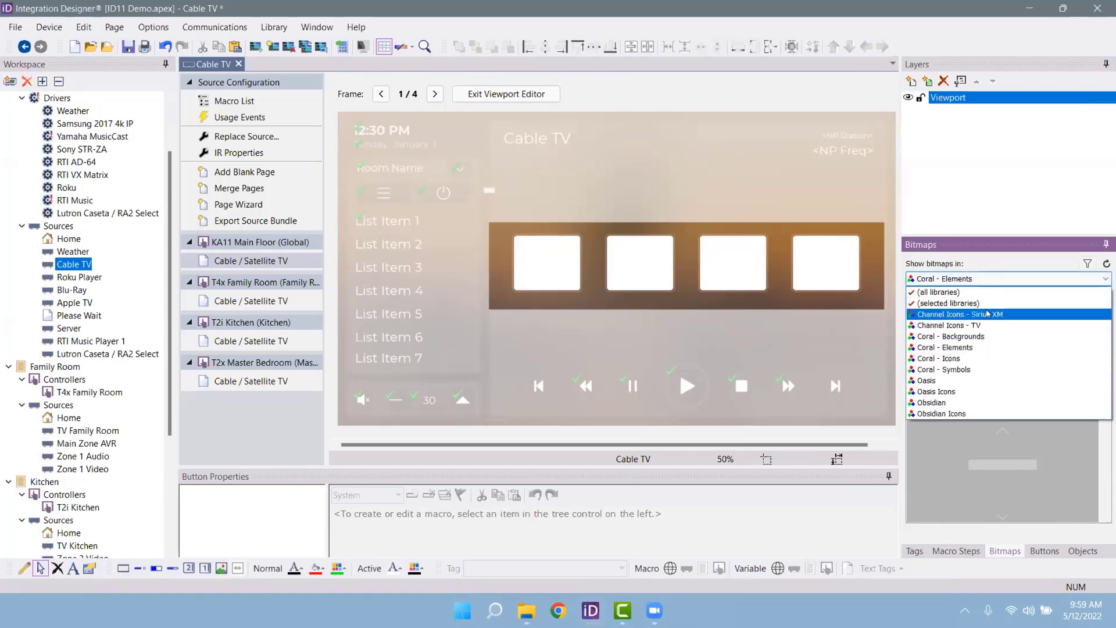
{"action": "left_click", "coordinate": [987, 325]}
Step: Put the 5max, A&E, abc and Access Media Group logos on the four buttons, then exit the viewport editor
{"action": "left_click_drag", "start_coordinate": [826, 263], "coordinate": [546, 263]}
{"action": "left_click_drag", "start_coordinate": [992, 477], "coordinate": [630, 278]}
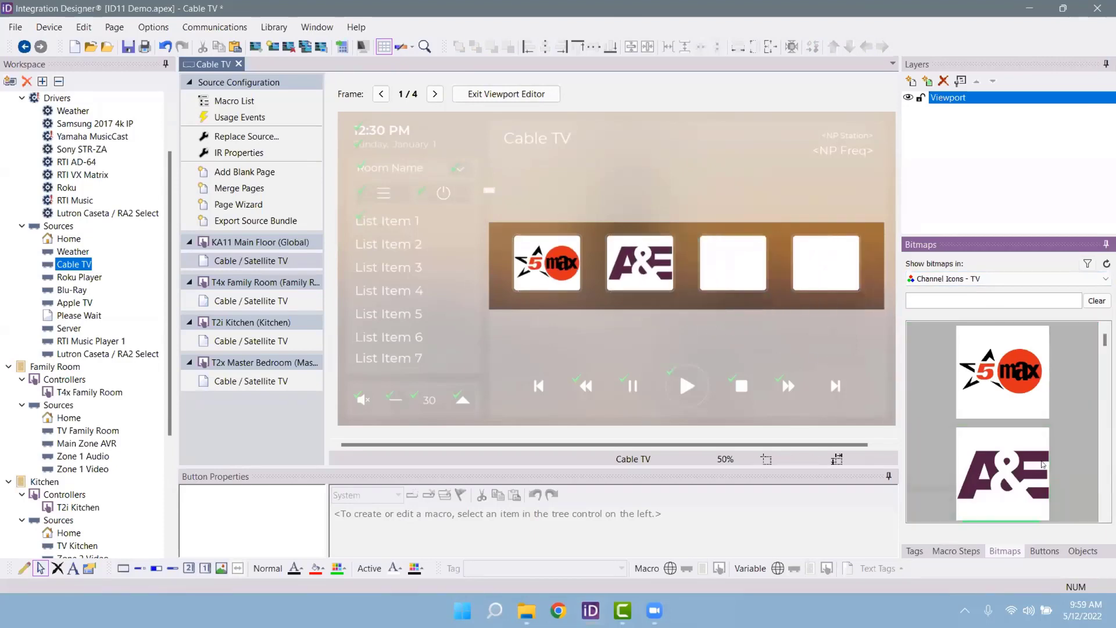
{"action": "scroll", "coordinate": [1003, 453], "scroll_direction": "down", "scroll_amount": 1}
{"action": "left_click_drag", "start_coordinate": [1003, 474], "coordinate": [711, 262]}
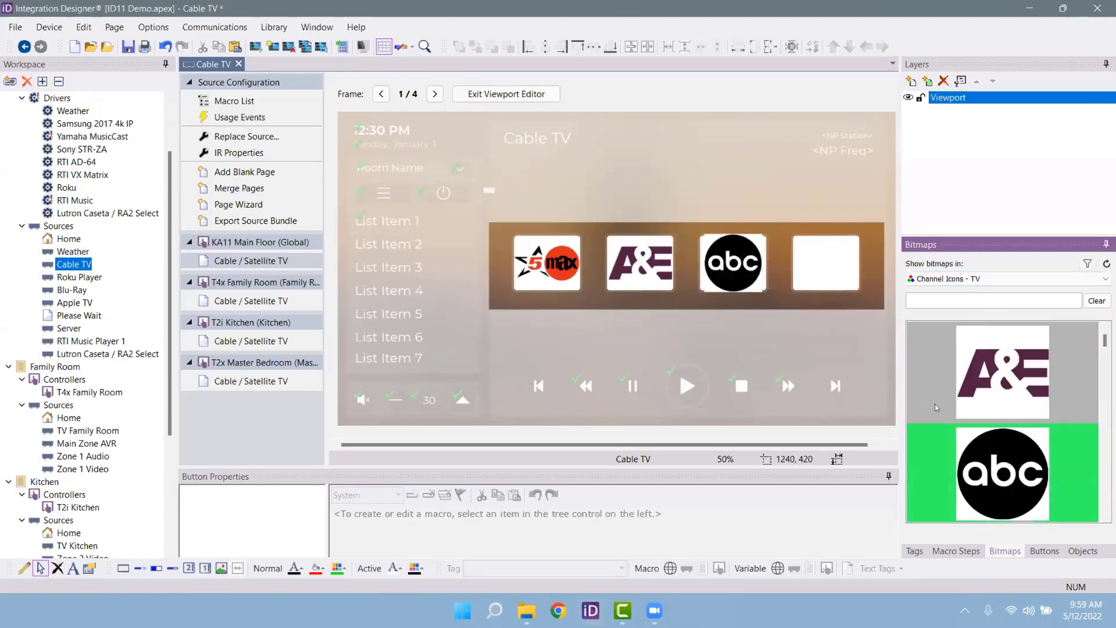
{"action": "scroll", "coordinate": [936, 407], "scroll_direction": "down", "scroll_amount": 3}
{"action": "left_click_drag", "start_coordinate": [1000, 474], "coordinate": [808, 259]}
{"action": "left_click", "coordinate": [478, 100]}
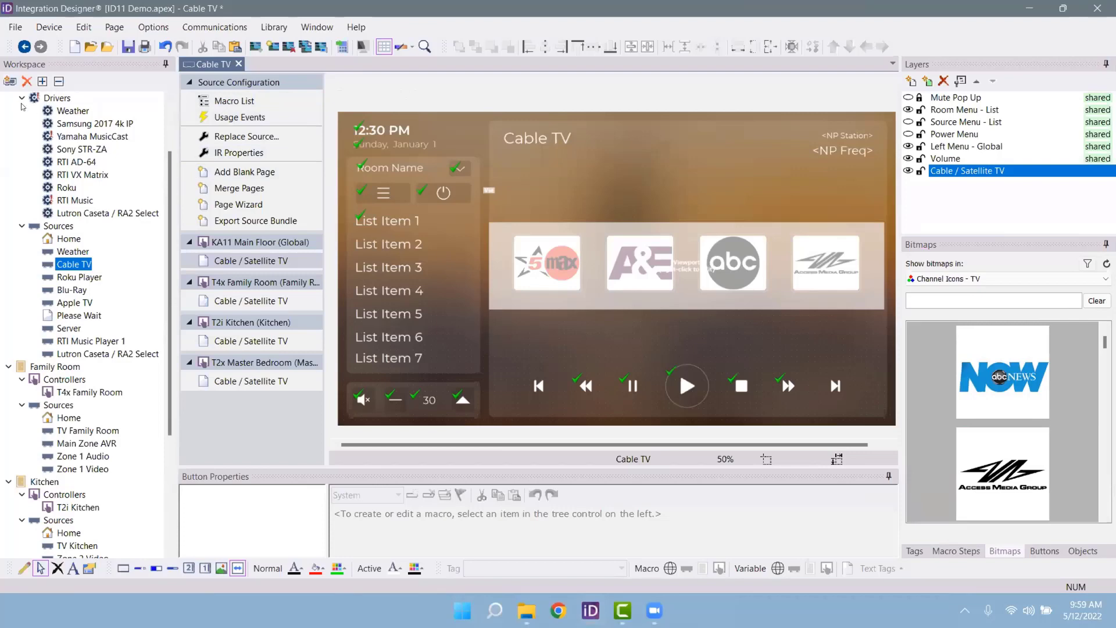
Step: Search the Drivers list for 'RTI Music' and add it to the Global room as one device
{"action": "left_click", "coordinate": [9, 81]}
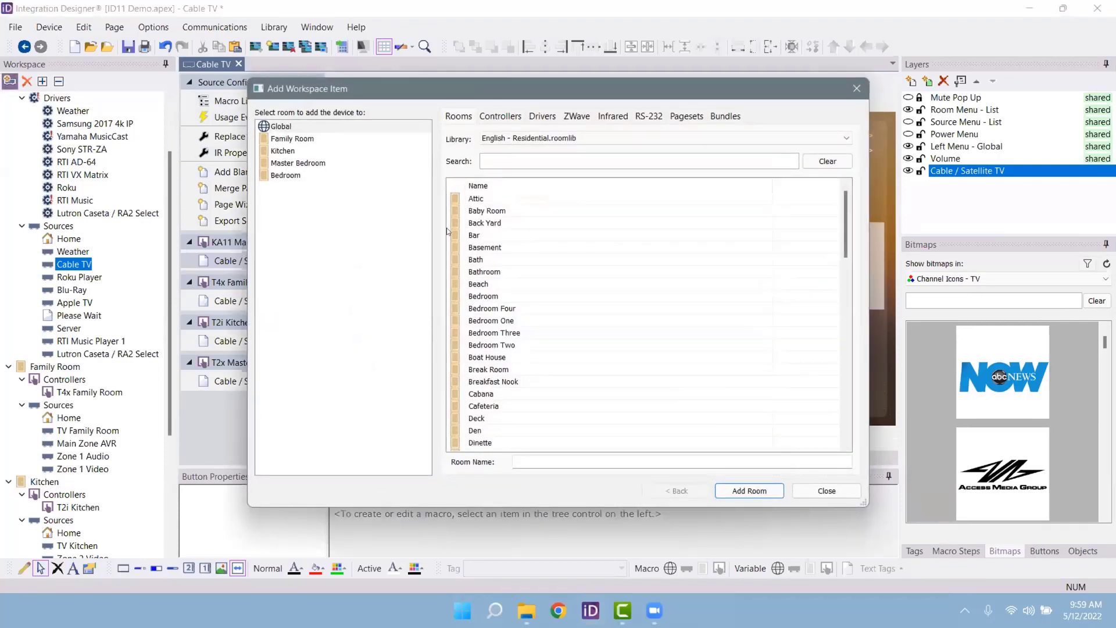
{"action": "left_click", "coordinate": [451, 321]}
{"action": "left_click", "coordinate": [525, 285]}
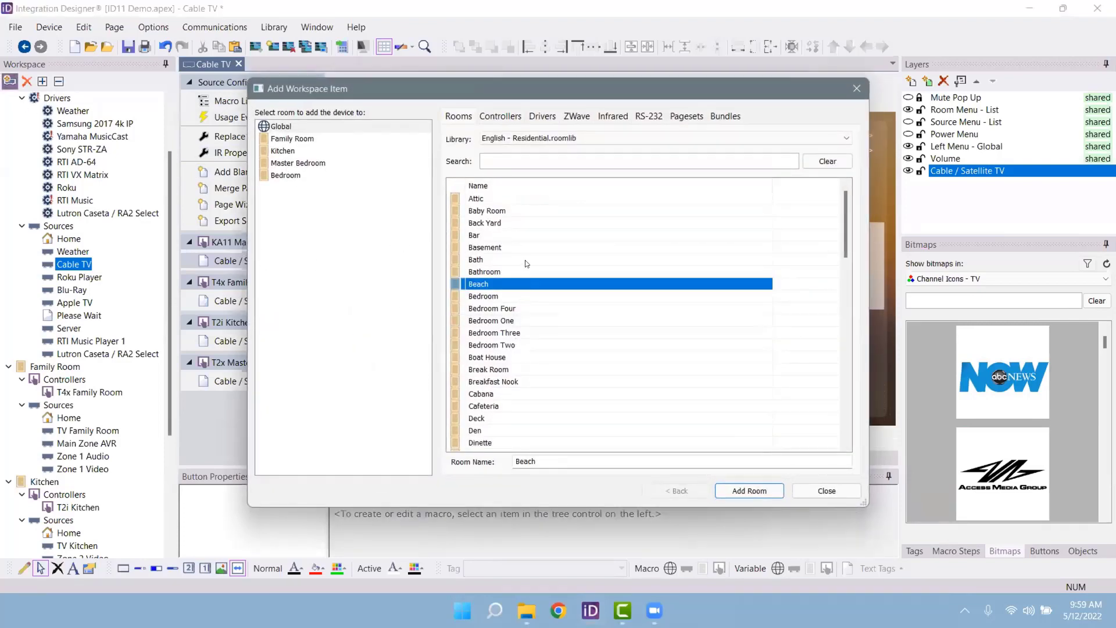
{"action": "left_click", "coordinate": [525, 259]}
{"action": "left_click", "coordinate": [528, 224]}
{"action": "left_click", "coordinate": [550, 116]}
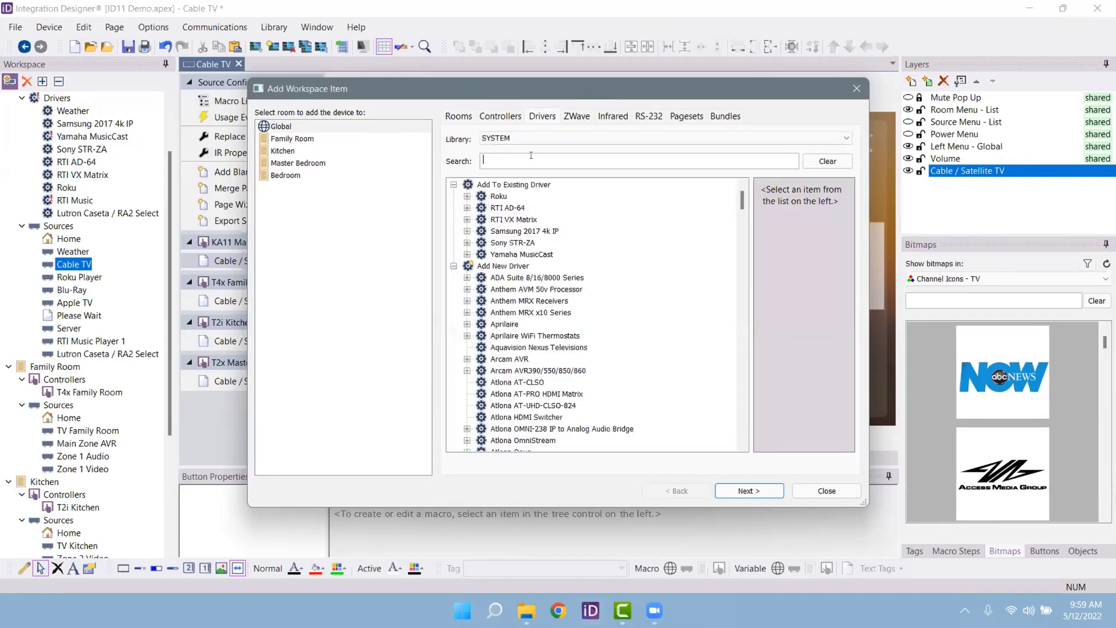
{"action": "type", "text": "RTI Music"}
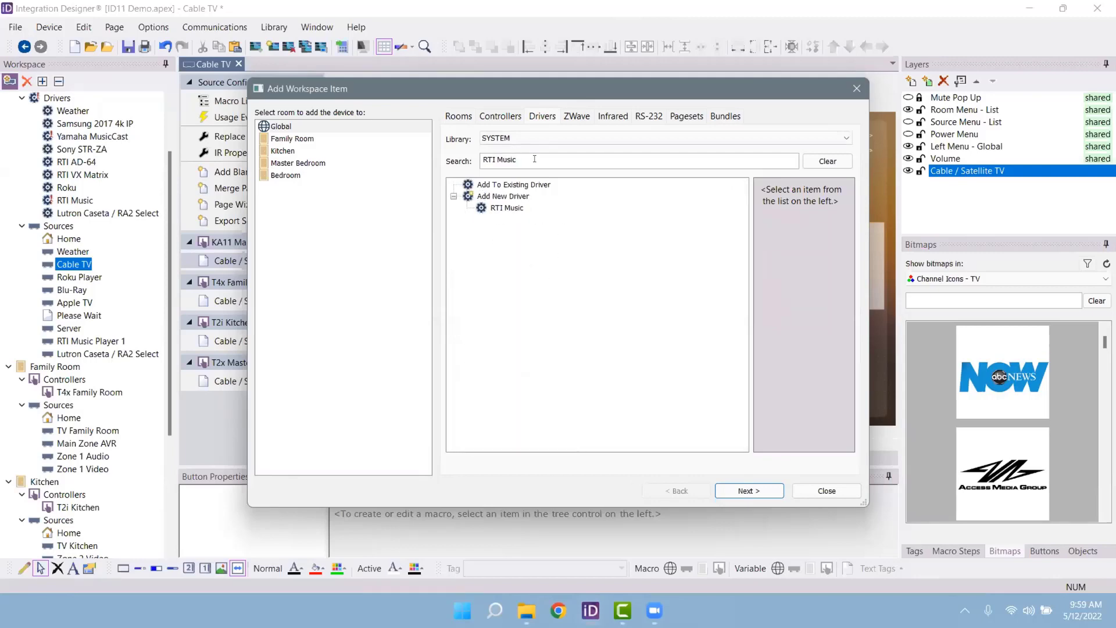
{"action": "left_click", "coordinate": [518, 207]}
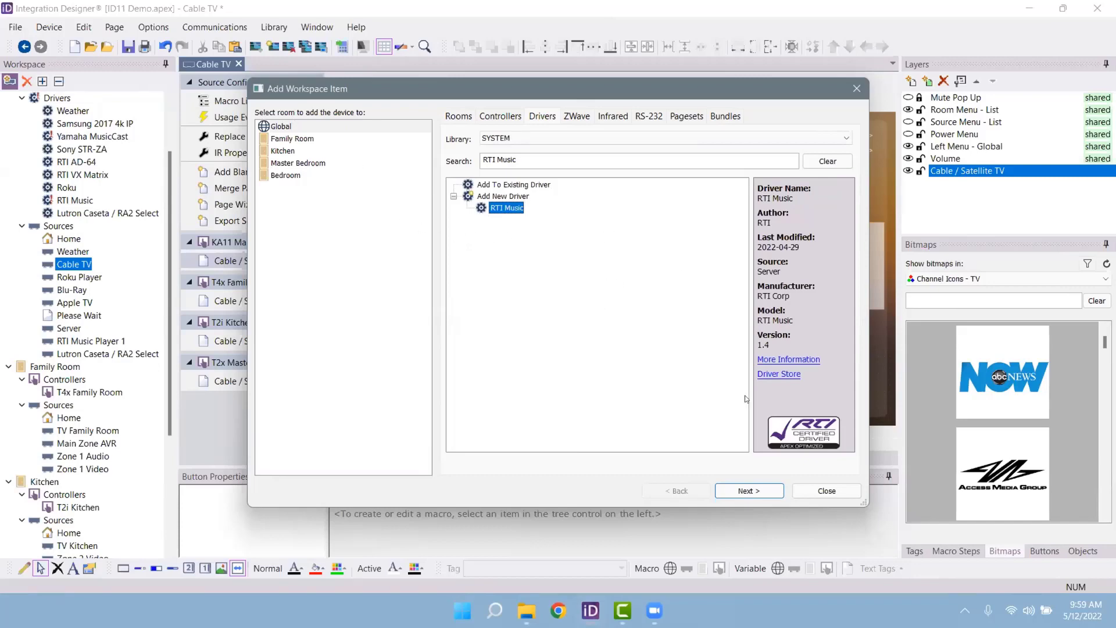
{"action": "left_click", "coordinate": [750, 491]}
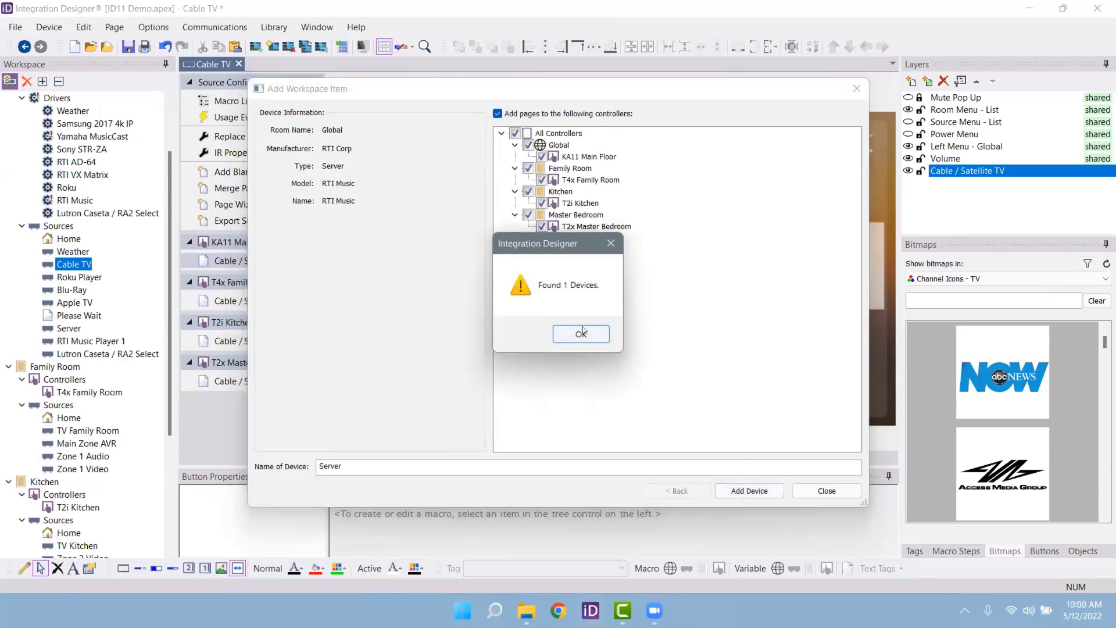
{"action": "left_click", "coordinate": [581, 333]}
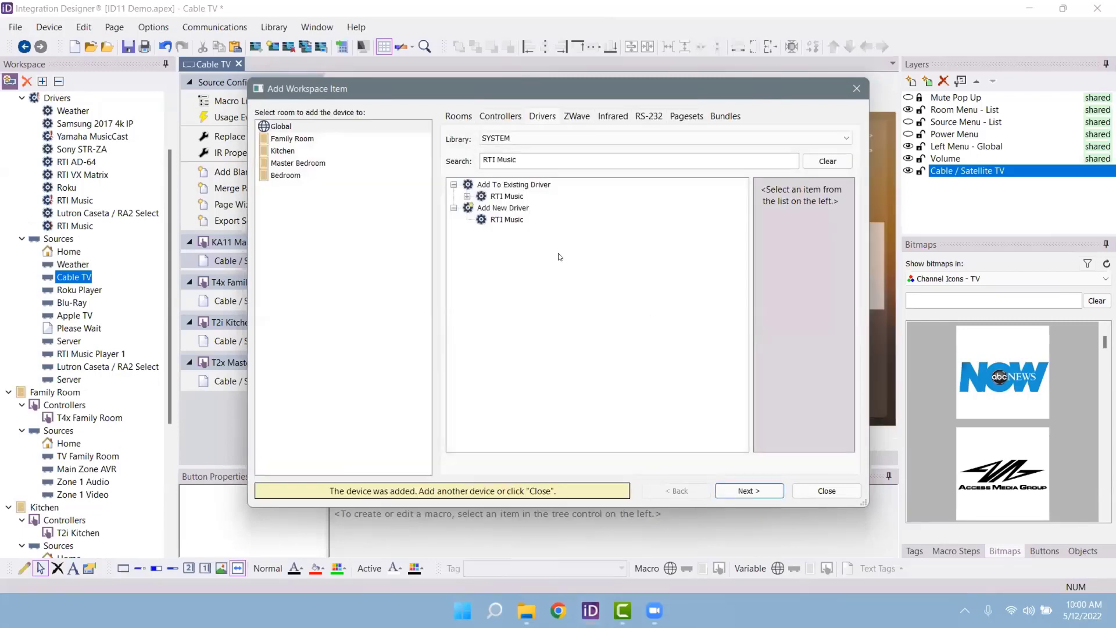
Step: Inspect Player 1 under the existing RTI Music driver, then close the add-item window
{"action": "left_click", "coordinate": [467, 197]}
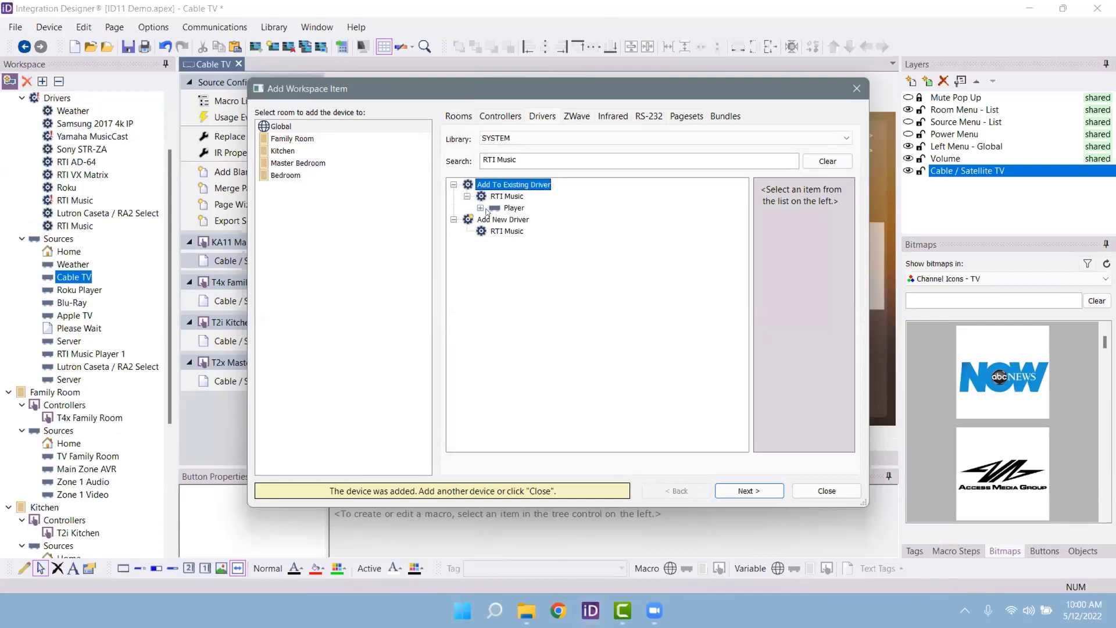
{"action": "left_click", "coordinate": [480, 208]}
{"action": "left_click", "coordinate": [527, 220]}
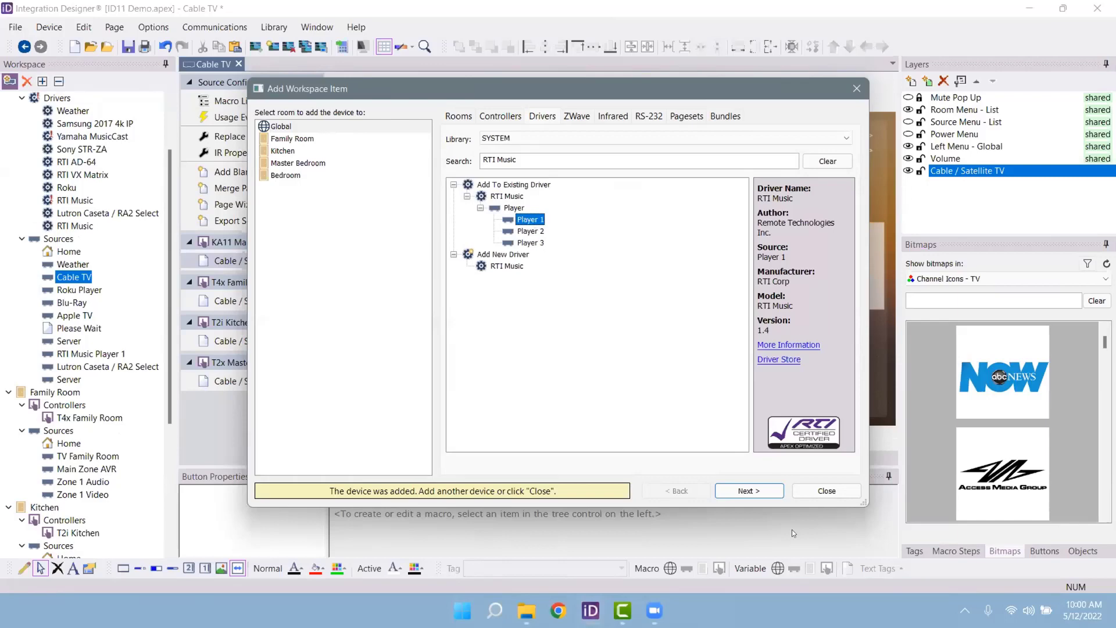
{"action": "left_click", "coordinate": [820, 493]}
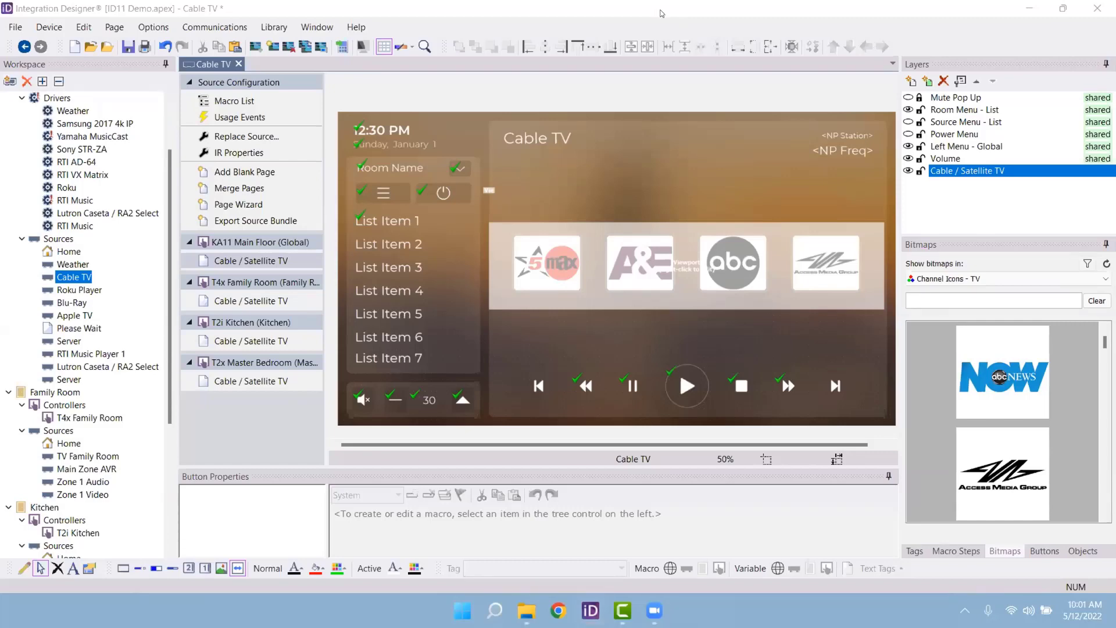
Step: Place a widened 'slider' bitmap from Coral - Elements above the channel logos
{"action": "left_click", "coordinate": [730, 135]}
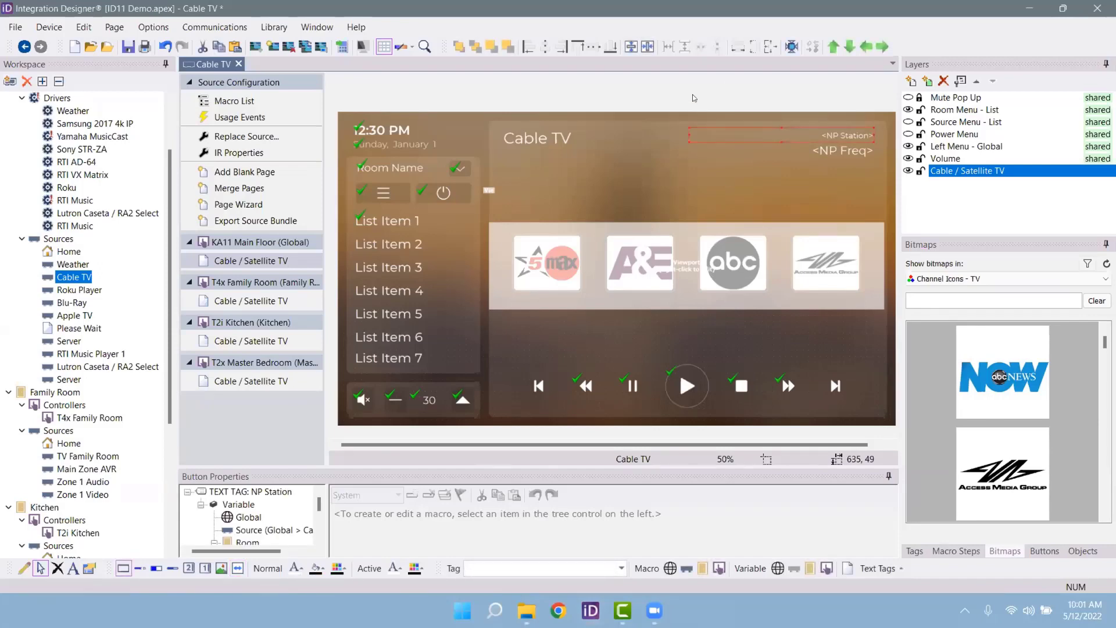
{"action": "left_click", "coordinate": [991, 280]}
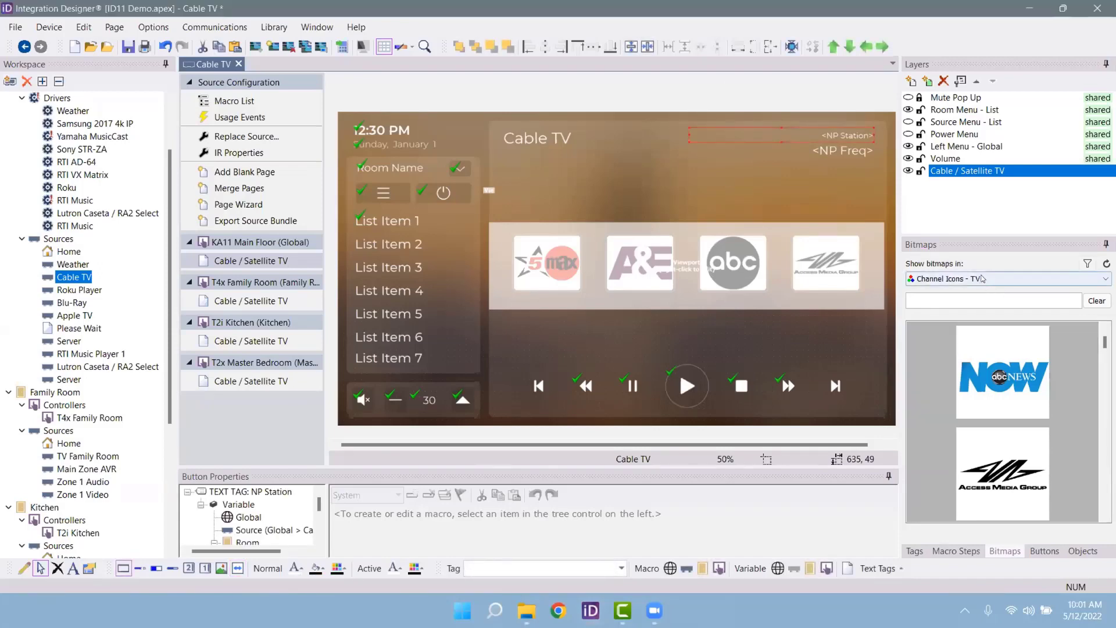
{"action": "left_click", "coordinate": [1013, 347]}
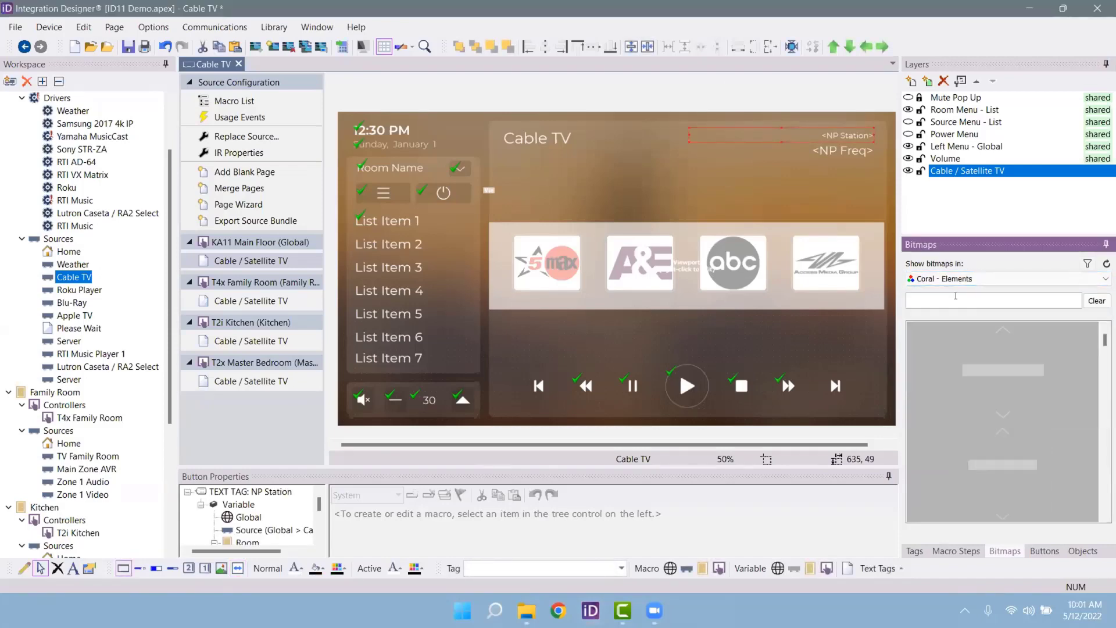
{"action": "left_click", "coordinate": [962, 297]}
{"action": "type", "text": "slider"}
{"action": "left_click_drag", "start_coordinate": [1033, 348], "coordinate": [495, 173]}
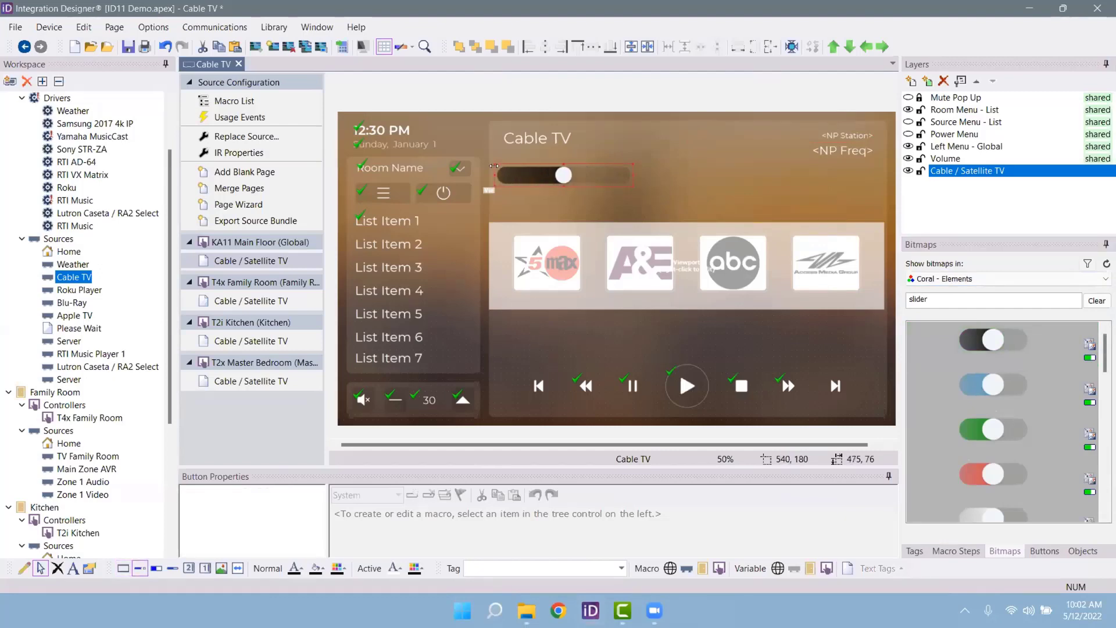
{"action": "left_click_drag", "start_coordinate": [596, 176], "coordinate": [658, 174]}
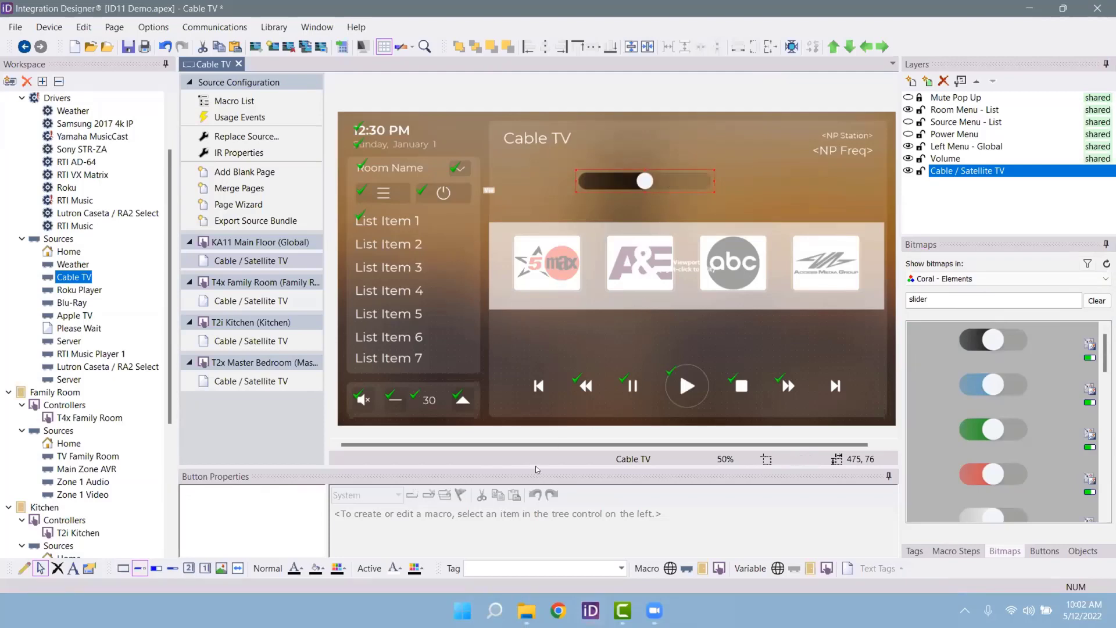
{"action": "left_click_drag", "start_coordinate": [536, 465], "coordinate": [551, 356]}
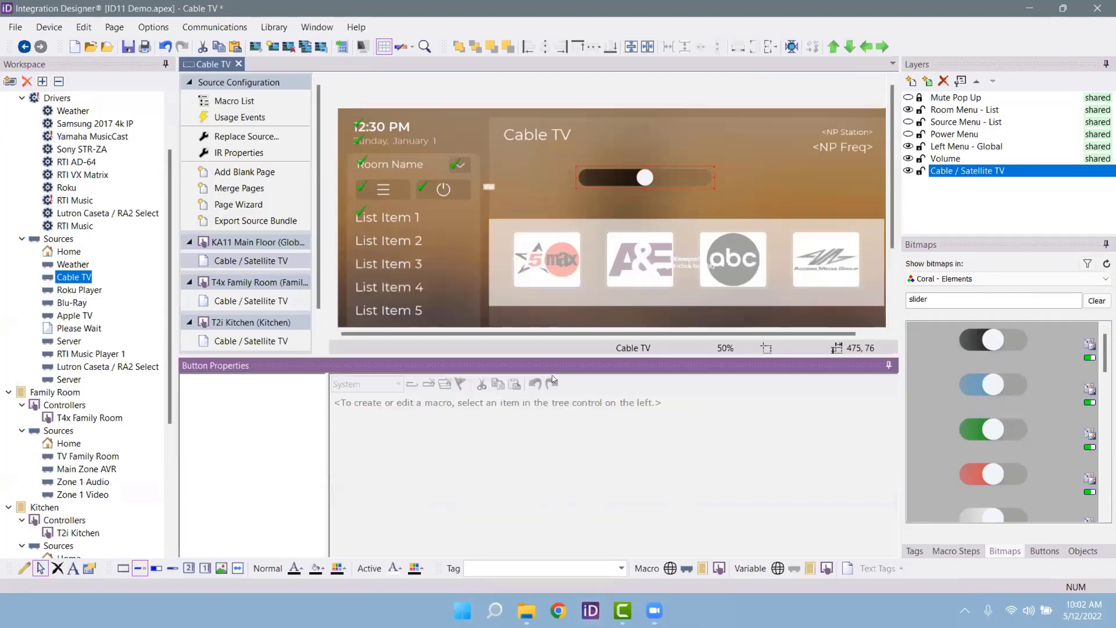
Step: Tag the selected slider 'Volume'
{"action": "left_click", "coordinate": [626, 169]}
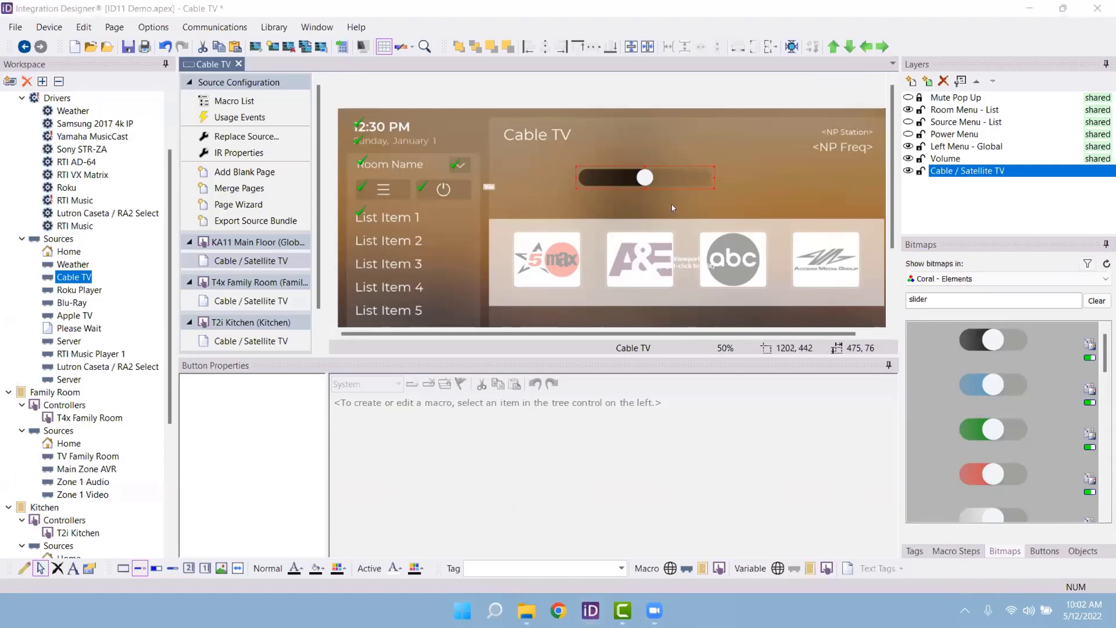
{"action": "left_click", "coordinate": [626, 168]}
{"action": "left_click", "coordinate": [626, 170]}
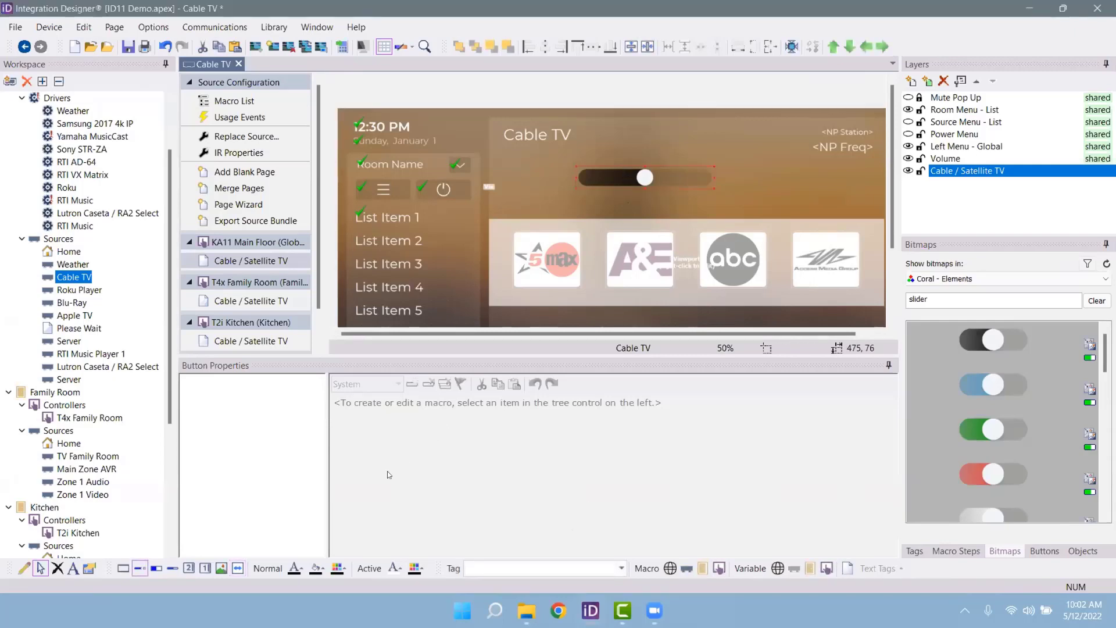
{"action": "left_click", "coordinate": [525, 565]}
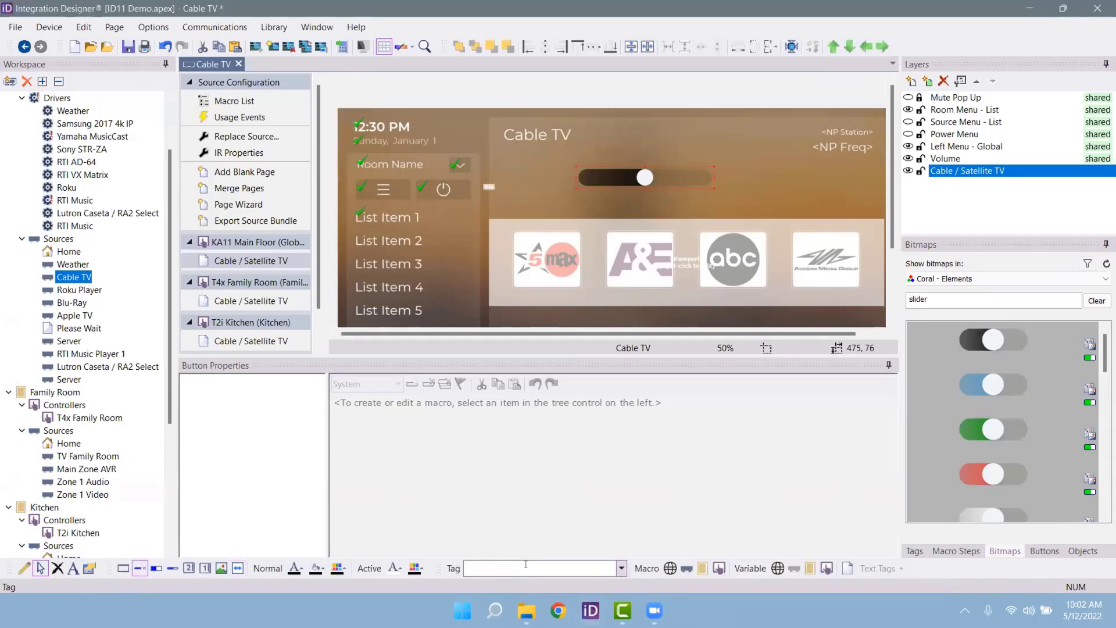
{"action": "type", "text": "Volume"}
{"action": "key", "text": "Return"}
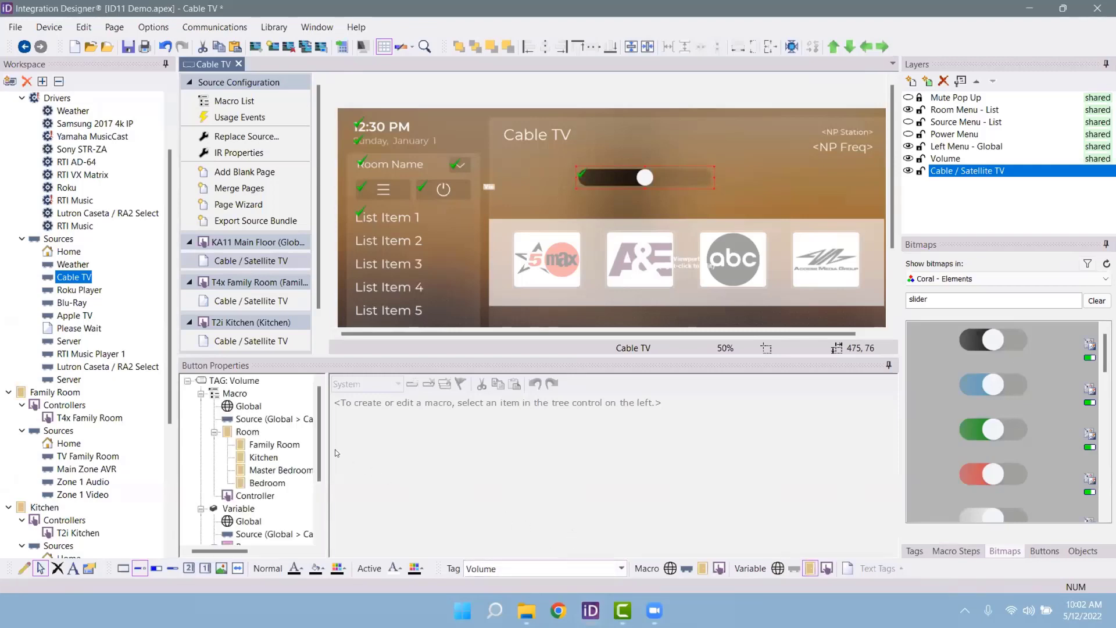
Step: Browse the Family Room and Kitchen variable entries and cancel the Value variable picker
{"action": "scroll", "coordinate": [263, 460], "scroll_direction": "down", "scroll_amount": 1}
{"action": "left_click", "coordinate": [267, 521]}
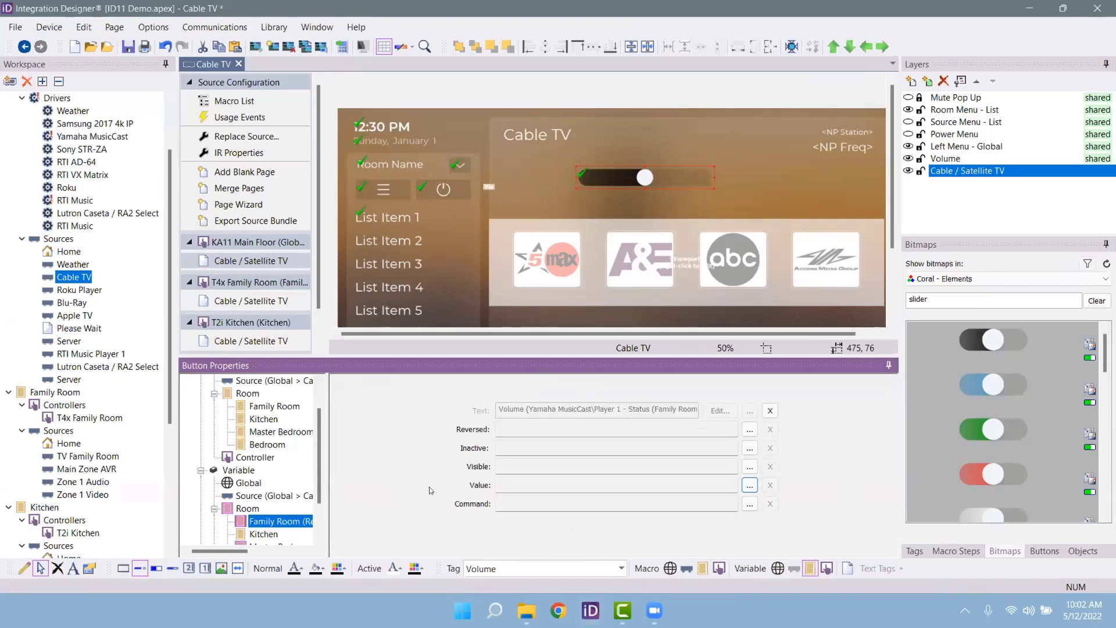
{"action": "left_click", "coordinate": [254, 534]}
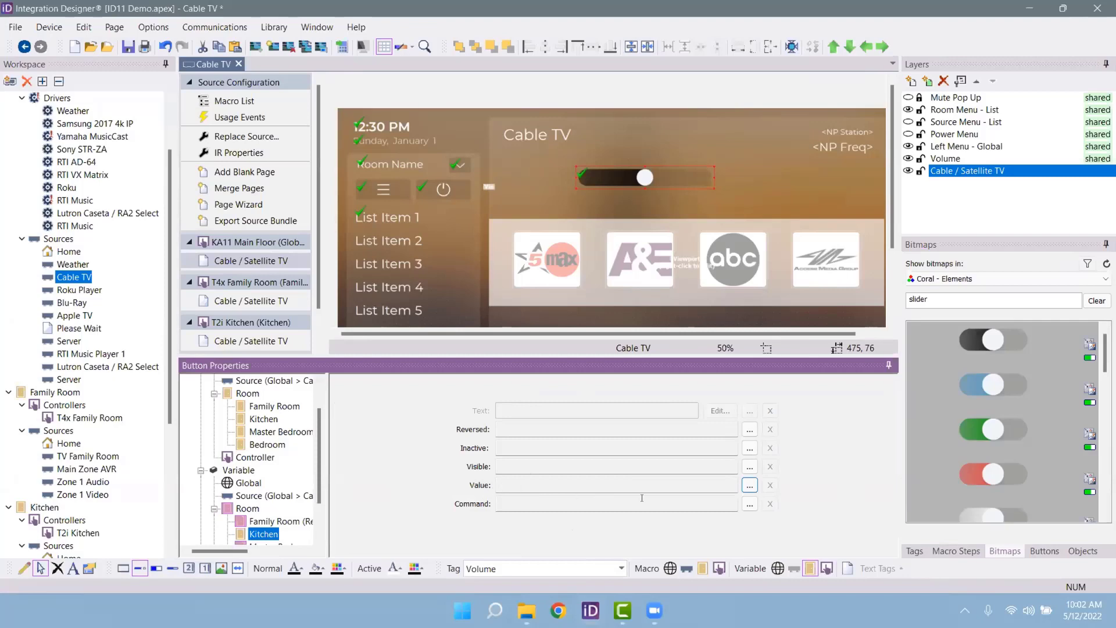
{"action": "left_click", "coordinate": [750, 485]}
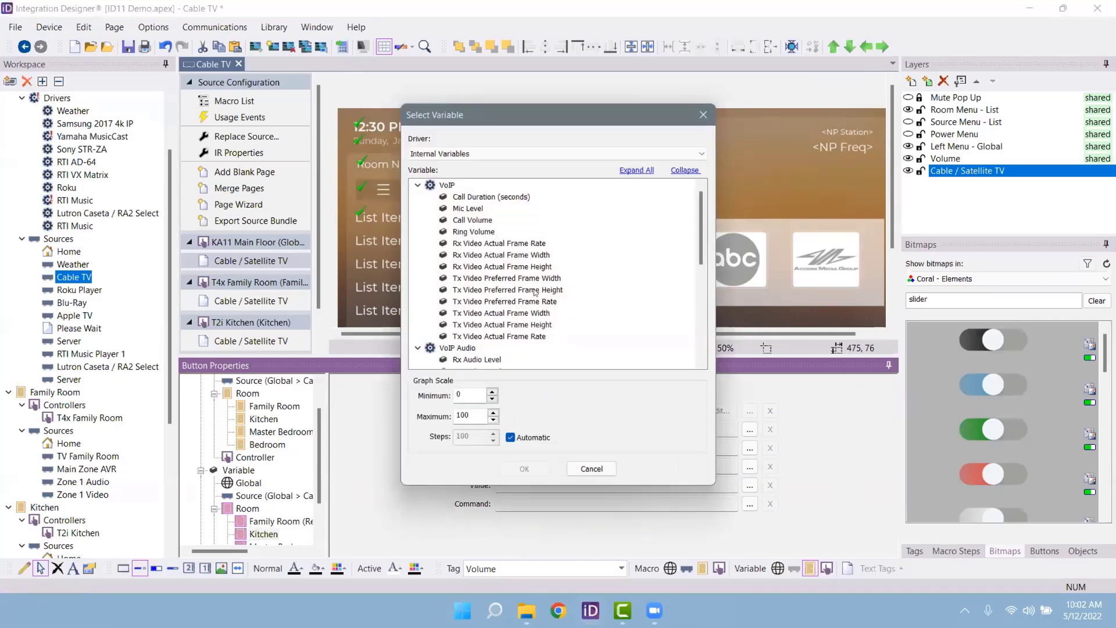
{"action": "left_click", "coordinate": [592, 468]}
{"action": "double_click", "coordinate": [514, 569]}
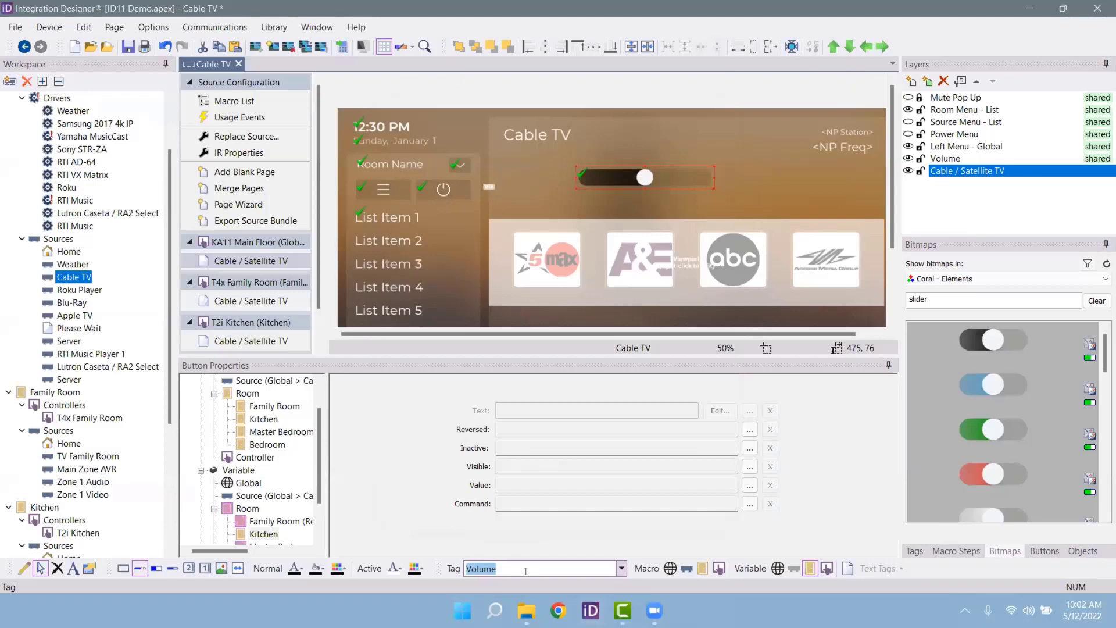
Step: Retag the slider 'XYZ' and show its Global variable settings
{"action": "type", "text": "XYZ"}
{"action": "key", "text": "Return"}
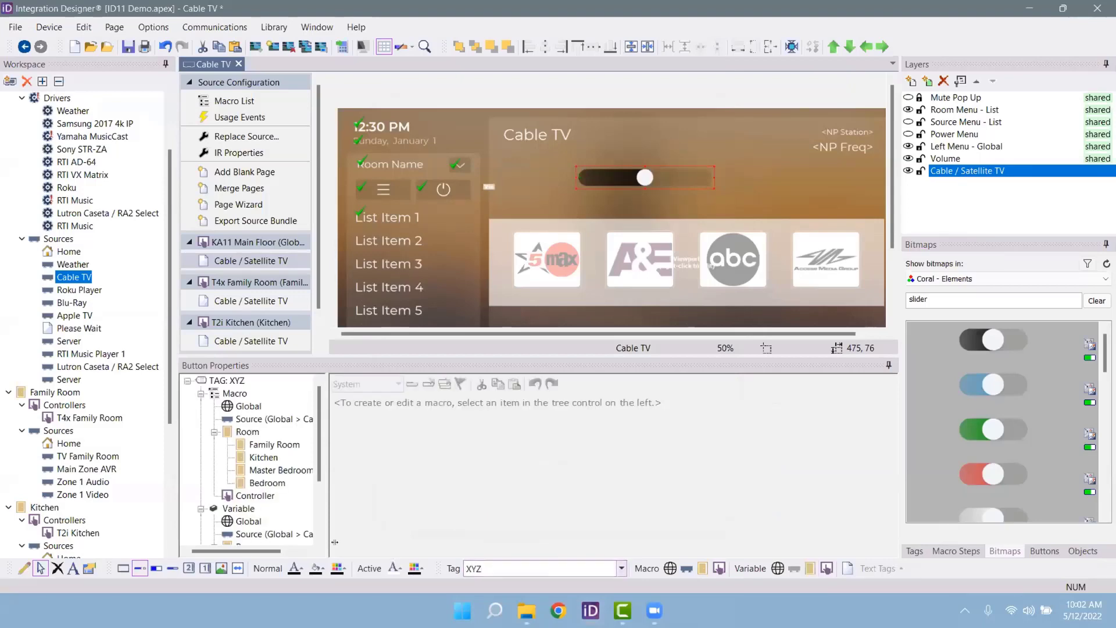
{"action": "left_click", "coordinate": [249, 522]}
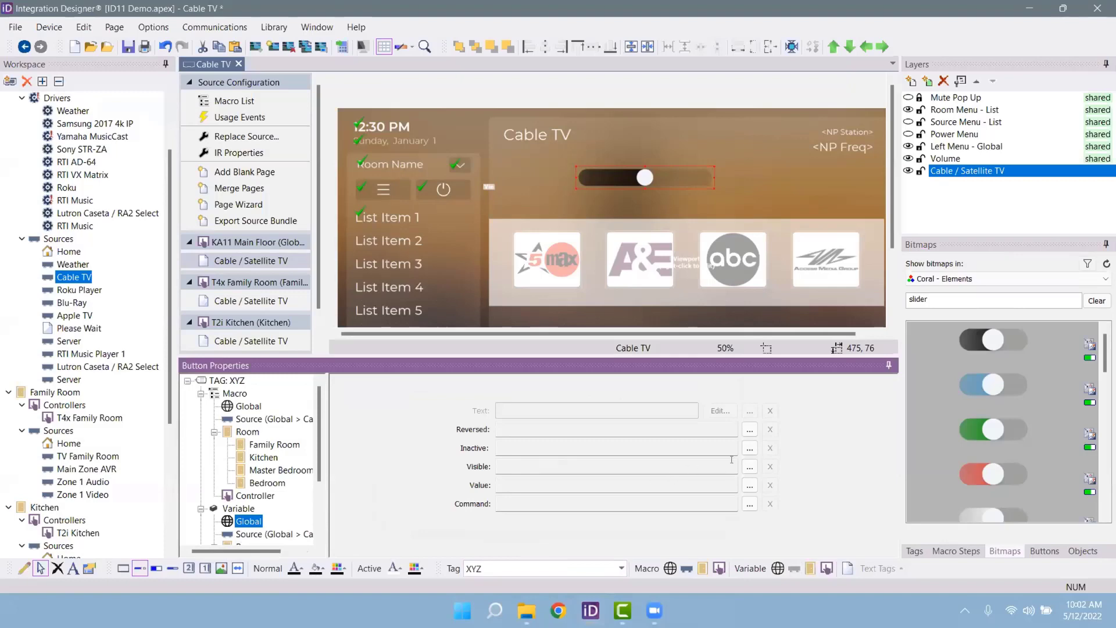
Step: Bind the slider's Value to the RTI Music Player_1 Volume variable
{"action": "left_click", "coordinate": [750, 485]}
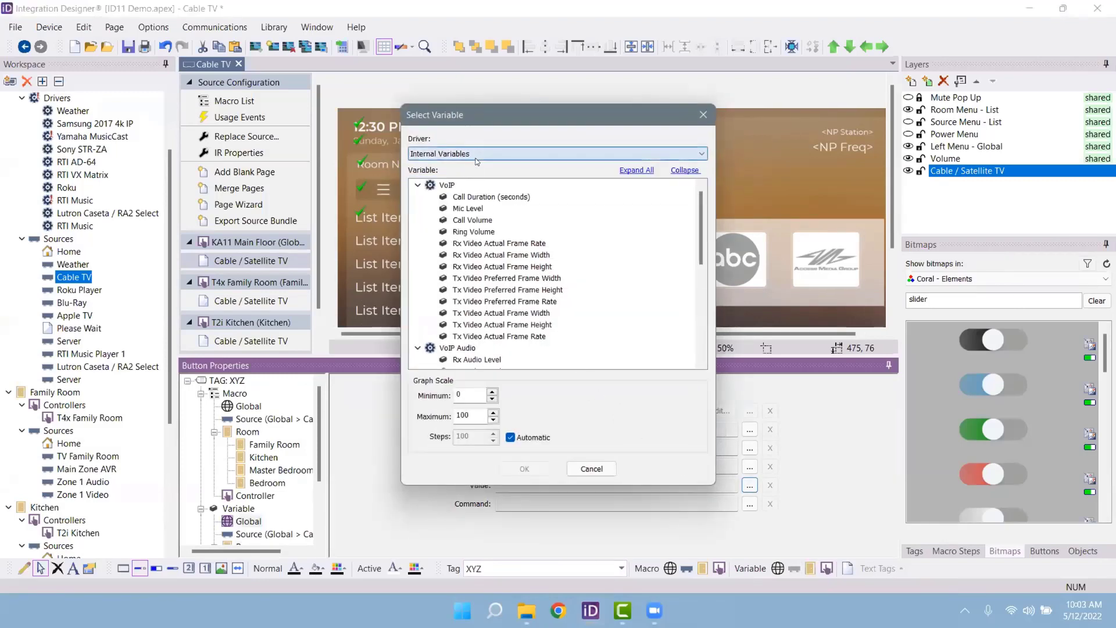
{"action": "left_click", "coordinate": [477, 156]}
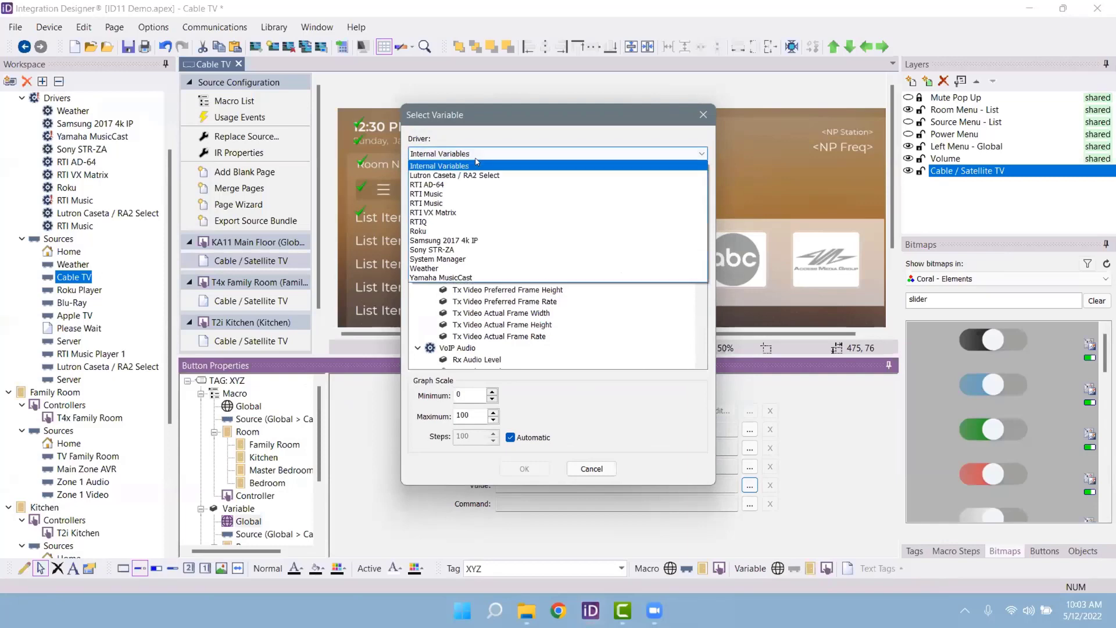
{"action": "left_click", "coordinate": [458, 195]}
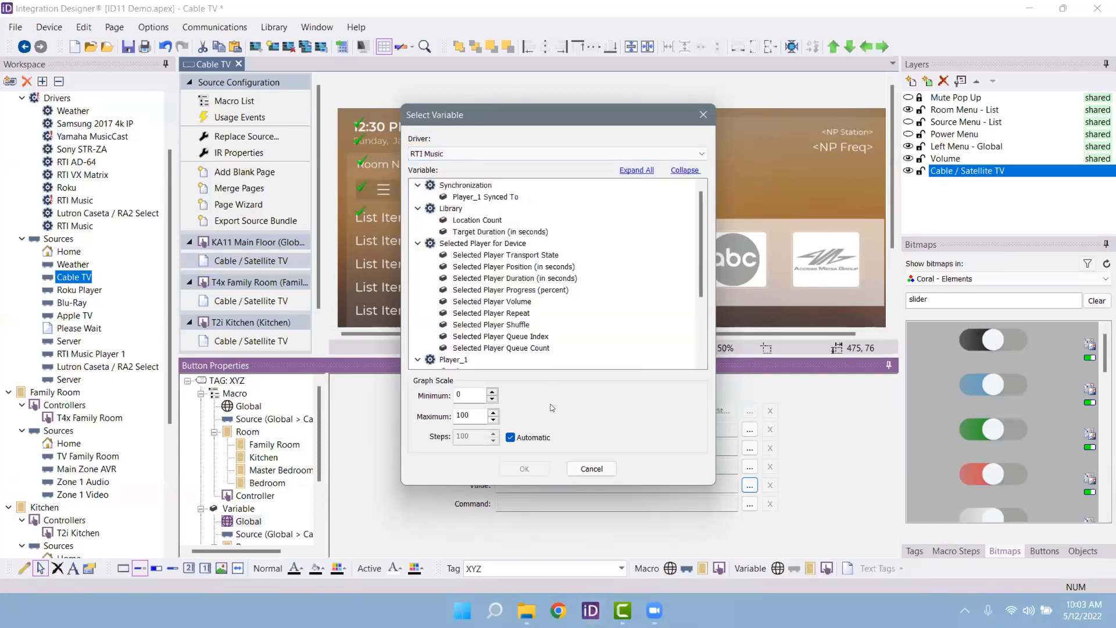
{"action": "scroll", "coordinate": [516, 296], "scroll_direction": "down", "scroll_amount": 2}
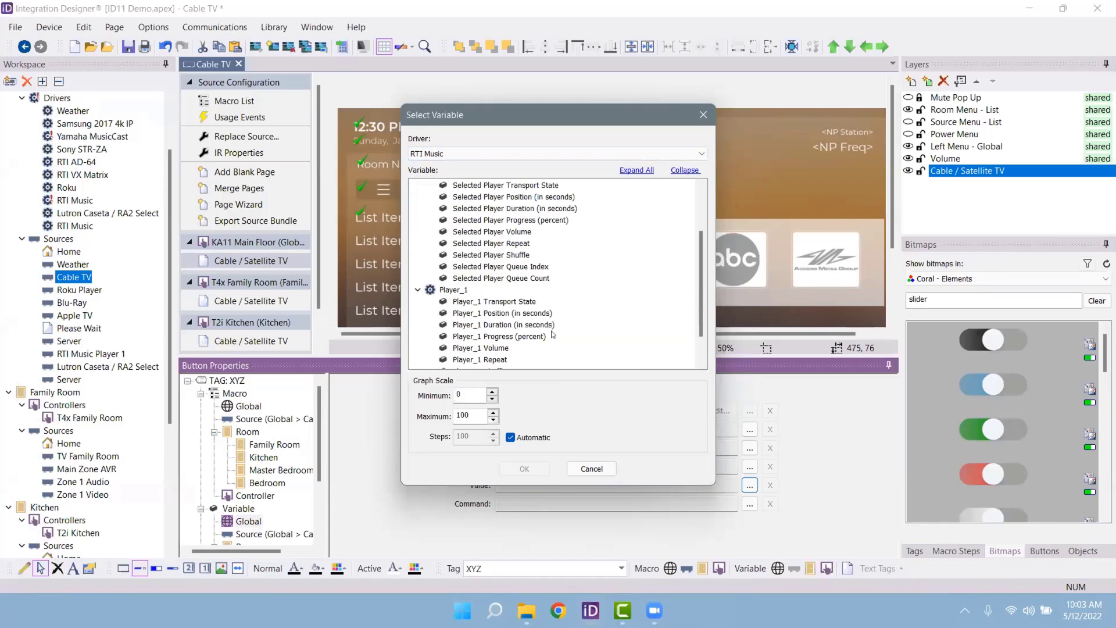
{"action": "scroll", "coordinate": [527, 314], "scroll_direction": "down", "scroll_amount": 1}
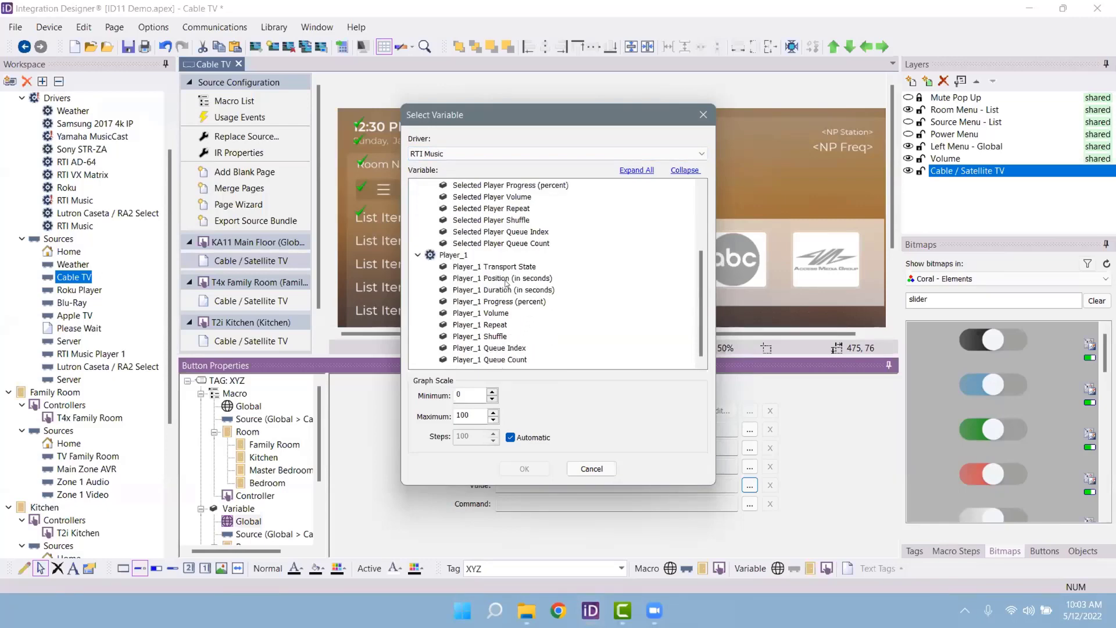
{"action": "left_click", "coordinate": [488, 313]}
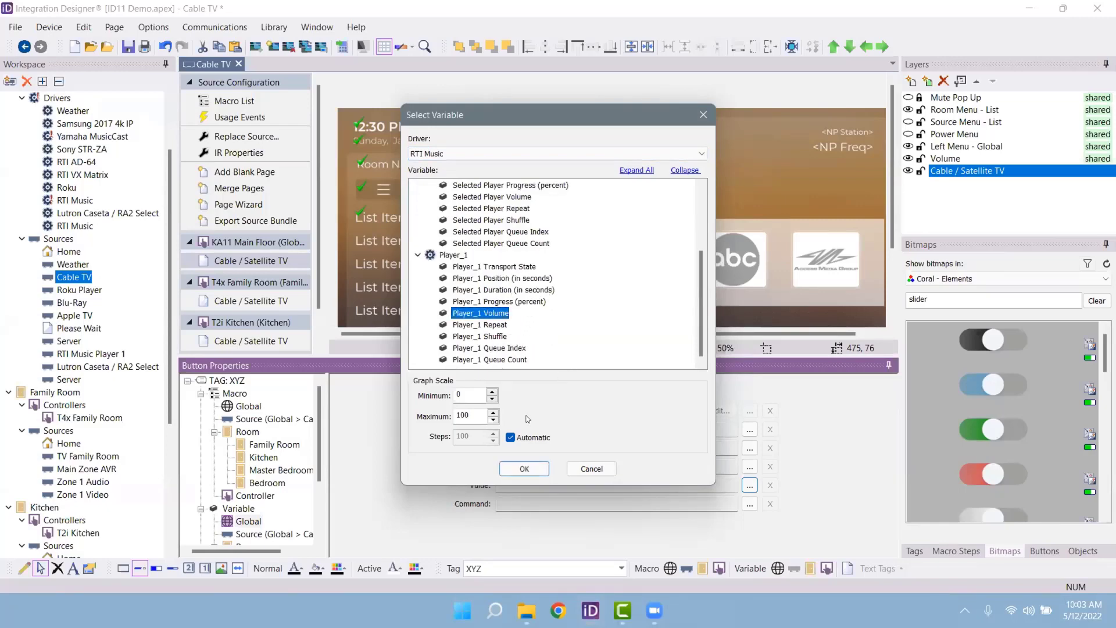
{"action": "left_click", "coordinate": [525, 469]}
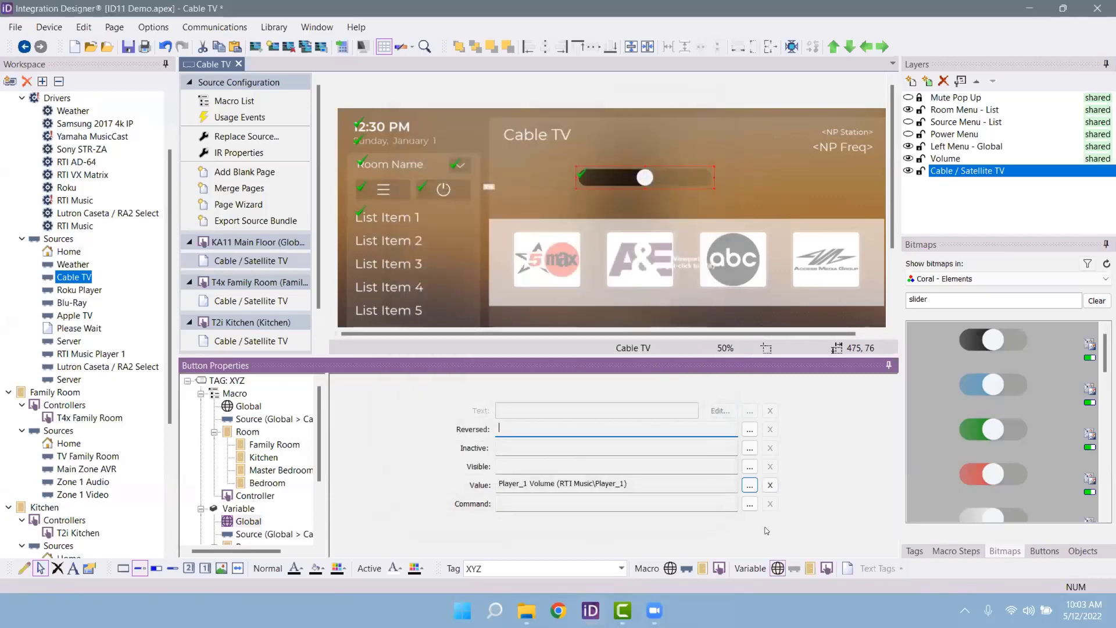
Step: Set the slider's command to RTI Music Volume Set with Player_1
{"action": "left_click", "coordinate": [750, 504]}
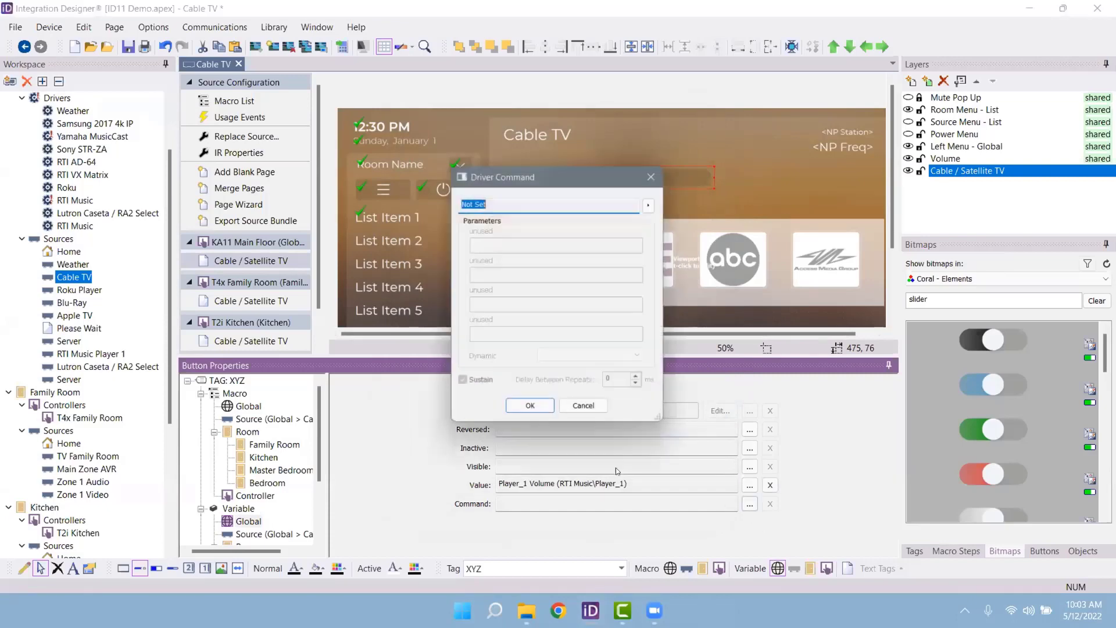
{"action": "left_click", "coordinate": [652, 203]}
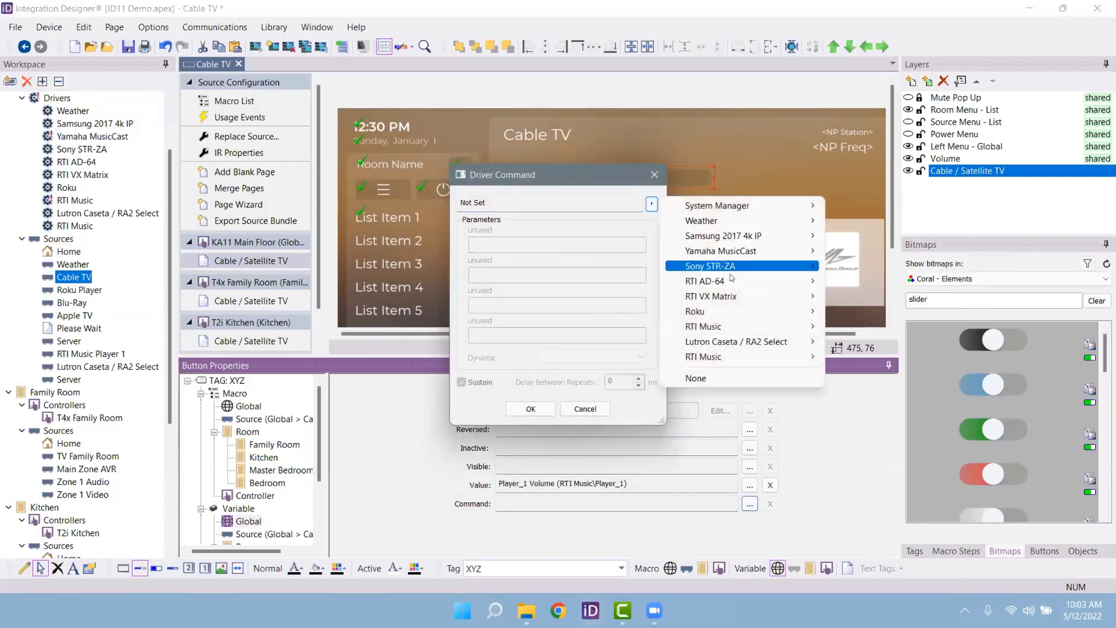
{"action": "mouse_move", "coordinate": [739, 326]}
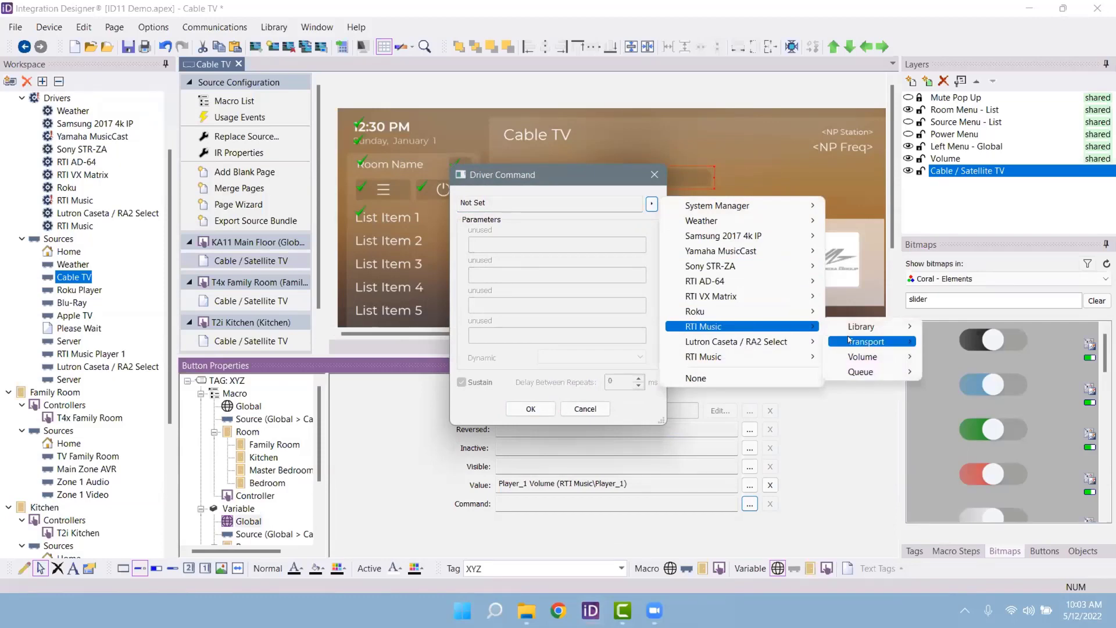
{"action": "mouse_move", "coordinate": [872, 357]}
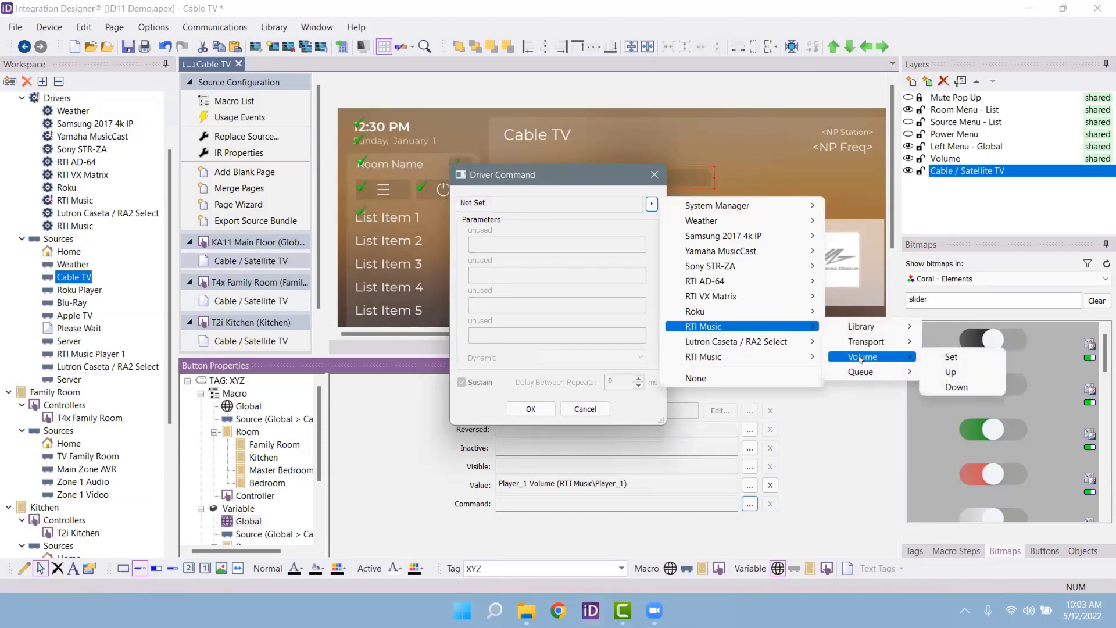
{"action": "left_click", "coordinate": [941, 361]}
{"action": "left_click", "coordinate": [514, 244]}
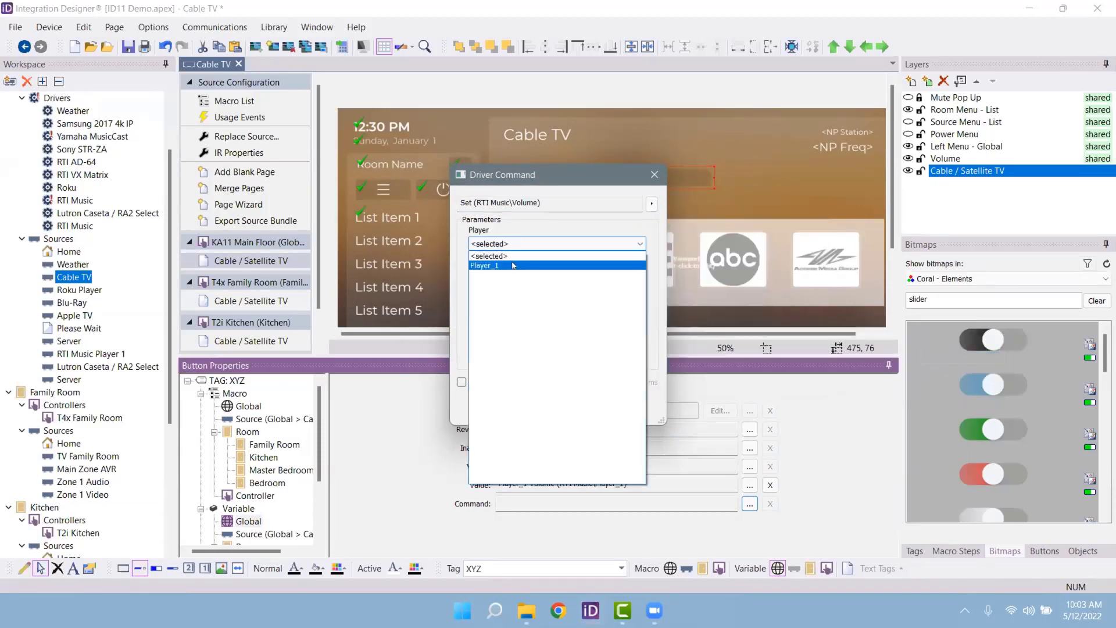
{"action": "left_click", "coordinate": [514, 266]}
{"action": "left_click", "coordinate": [532, 410]}
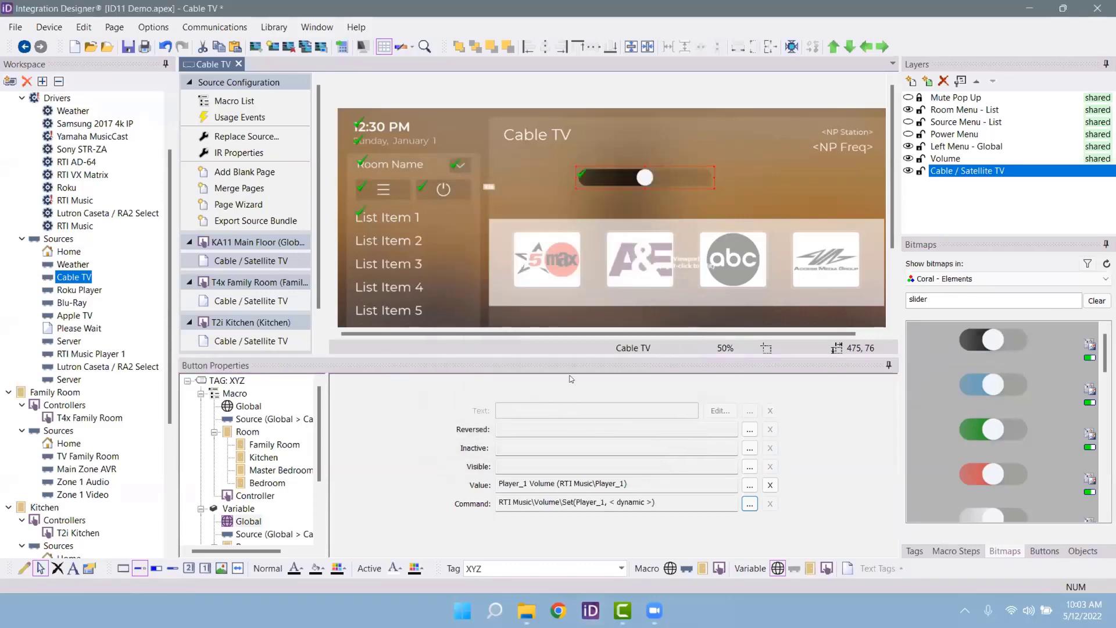
Step: Shift the first slider left and add a tall vertical red slider at the page's right edge
{"action": "left_click_drag", "start_coordinate": [646, 178], "coordinate": [570, 167]}
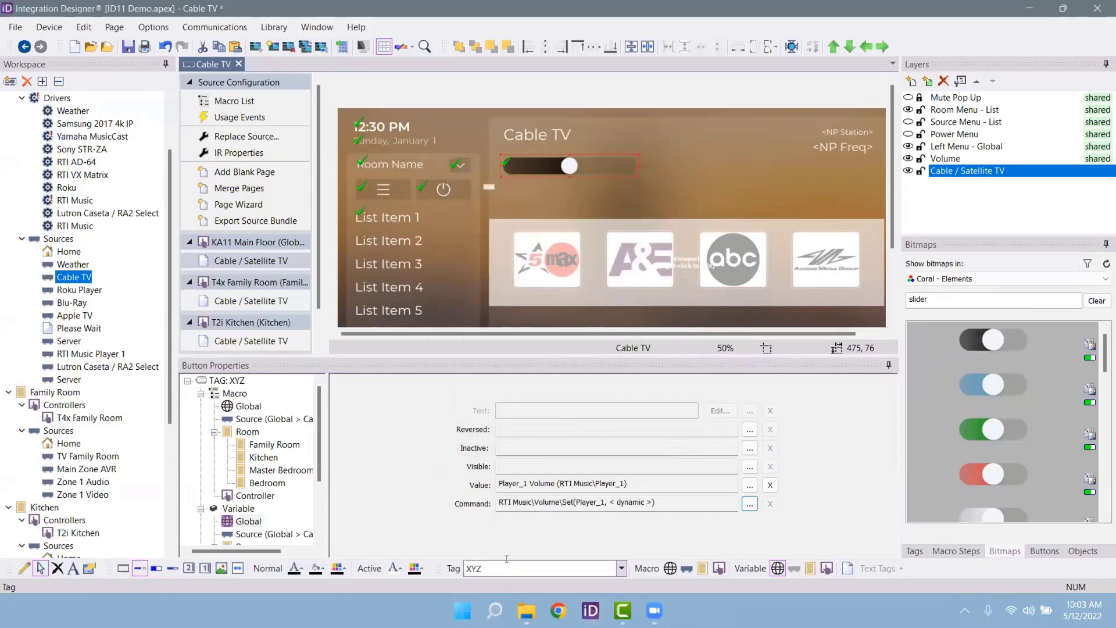
{"action": "left_click_drag", "start_coordinate": [997, 489], "coordinate": [791, 182]}
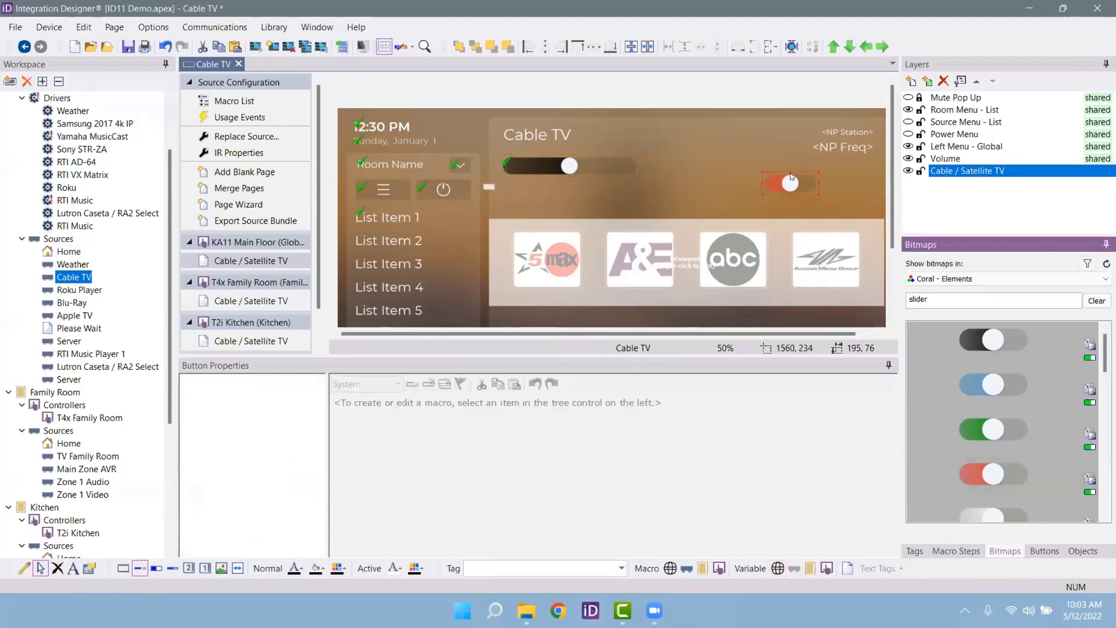
{"action": "left_click_drag", "start_coordinate": [789, 158], "coordinate": [790, 112]}
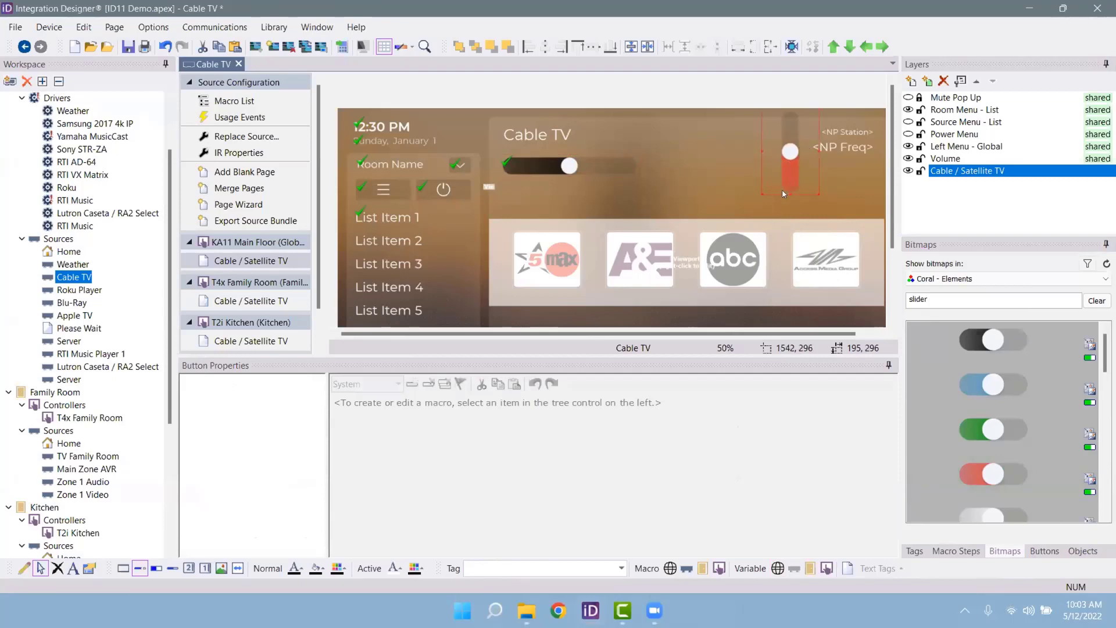
{"action": "left_click_drag", "start_coordinate": [786, 191], "coordinate": [790, 310]}
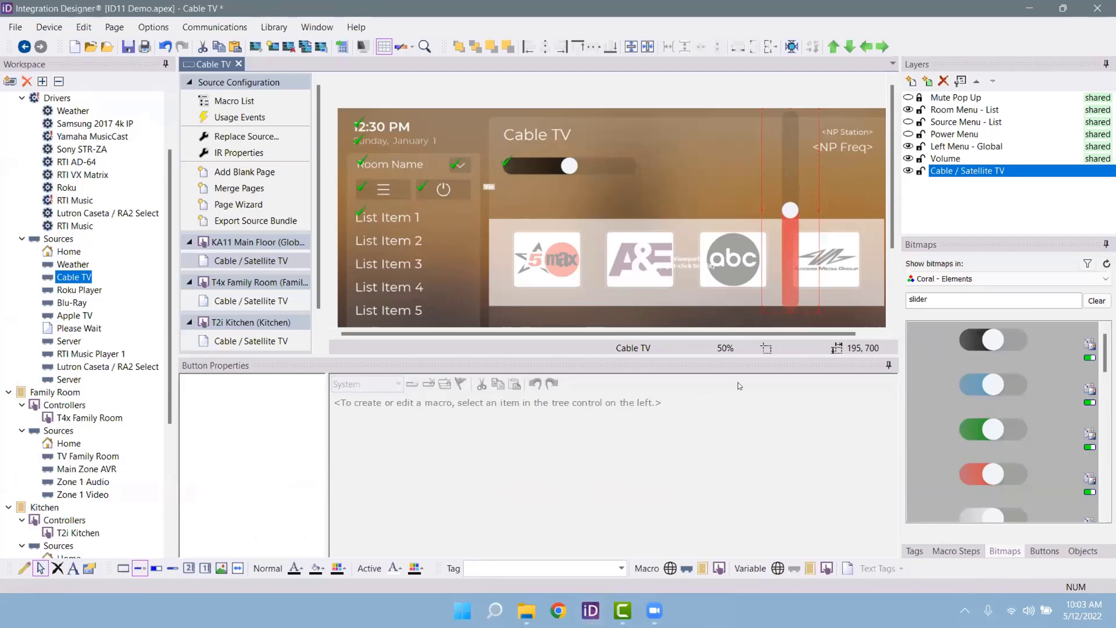
Step: Tag the red slider 'XYZ'
{"action": "left_click", "coordinate": [511, 567]}
{"action": "type", "text": "XYZ"}
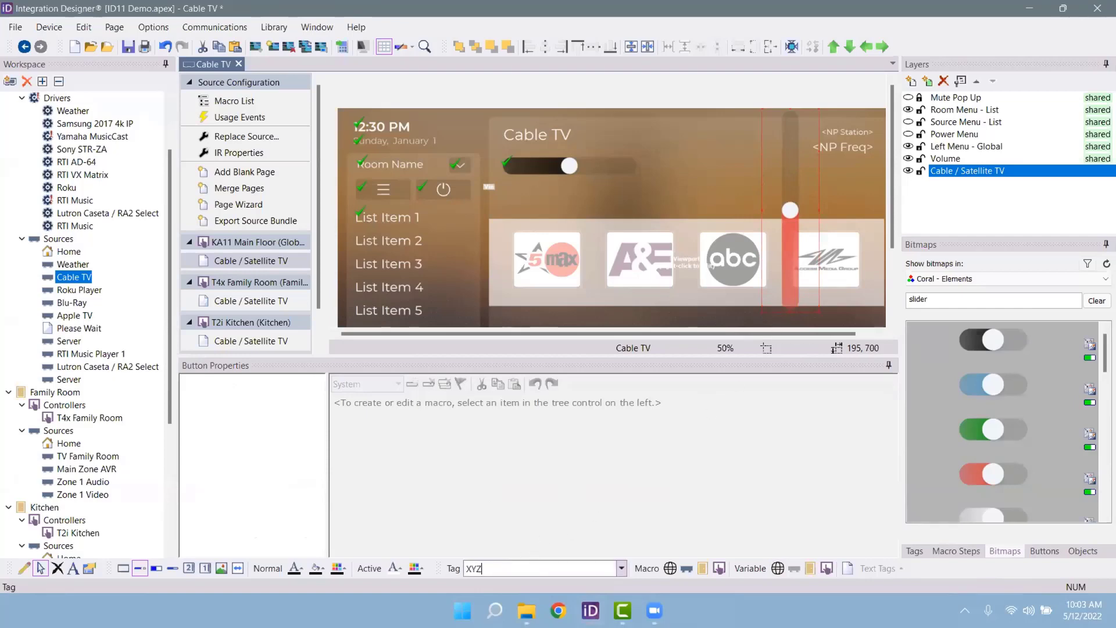
{"action": "key", "text": "Return"}
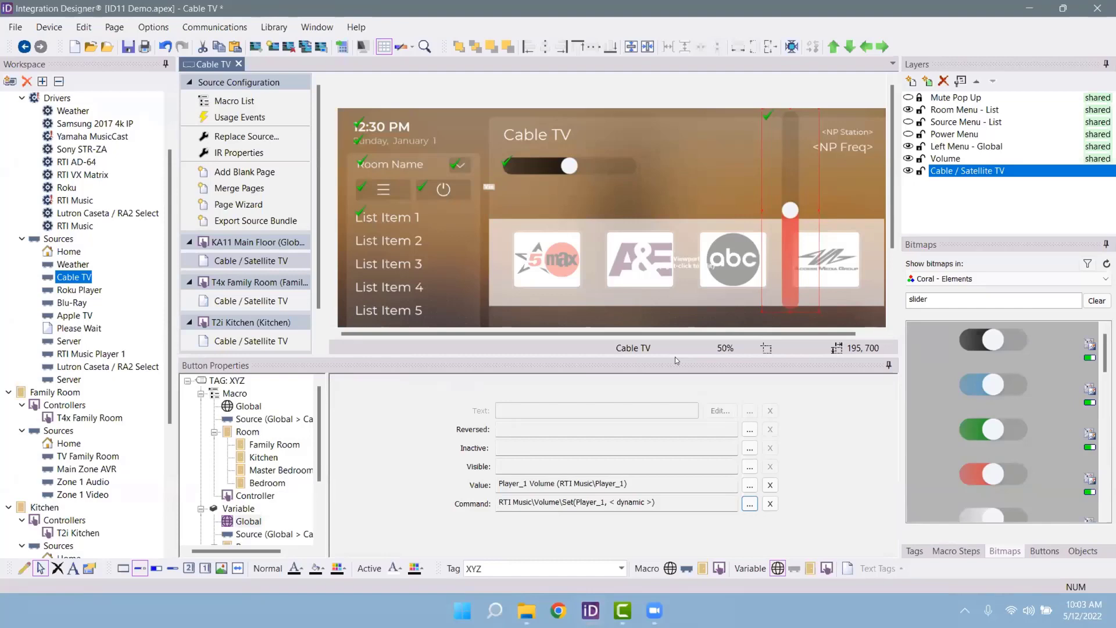
Step: On the T4x Family Room Cable / Satellite TV page, drop a green slider tagged 'XYZ'
{"action": "left_click", "coordinate": [292, 297]}
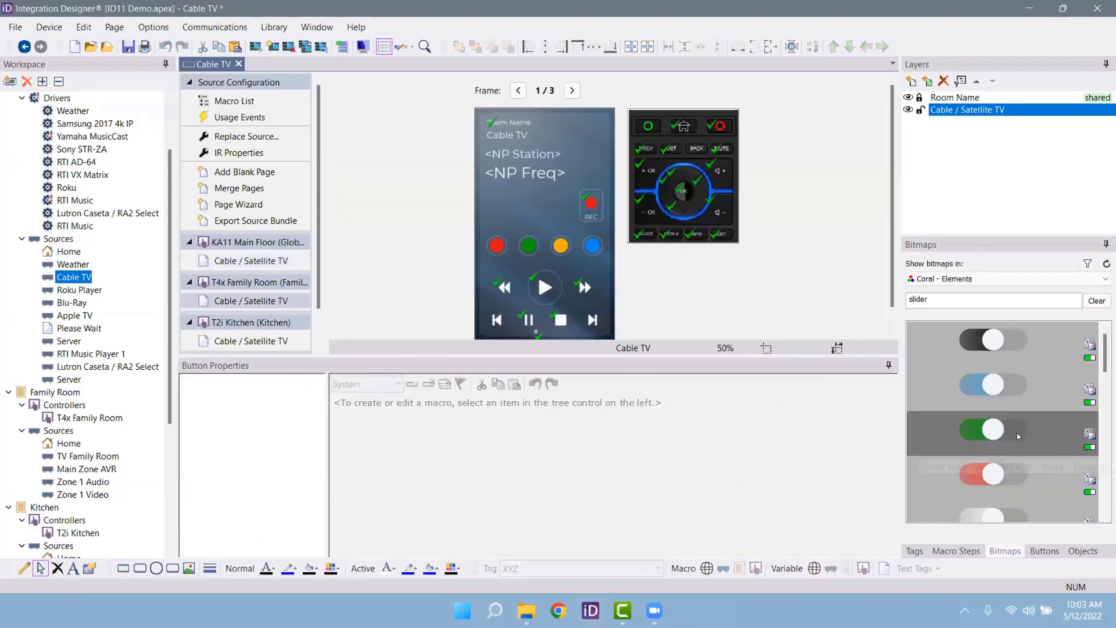
{"action": "left_click_drag", "start_coordinate": [993, 430], "coordinate": [585, 199]}
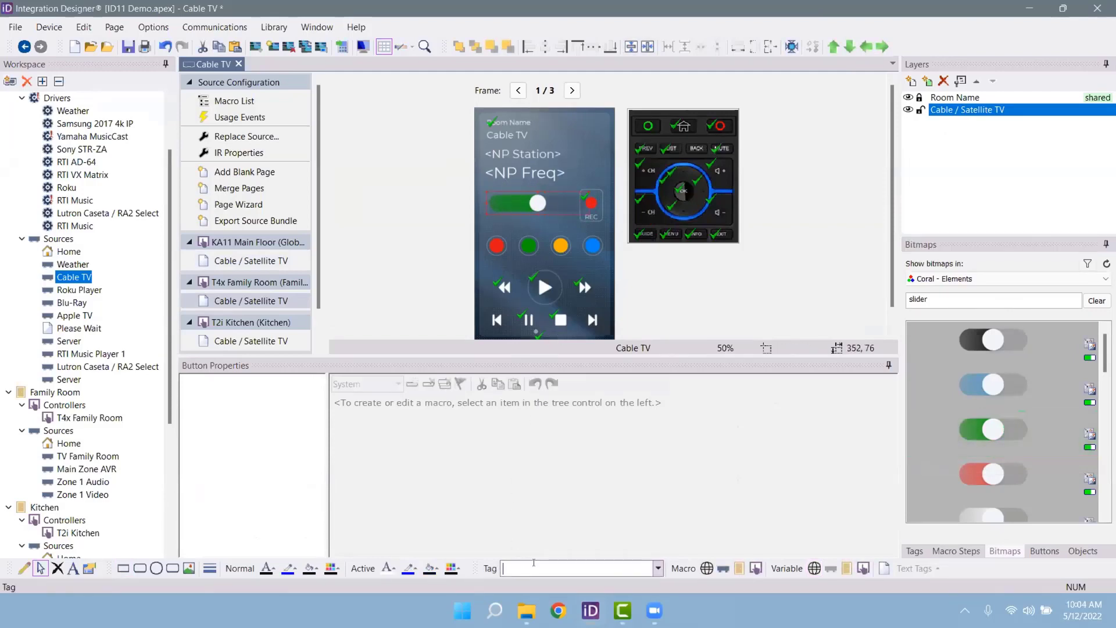
{"action": "type", "text": "XYZ"}
{"action": "key", "text": "Return"}
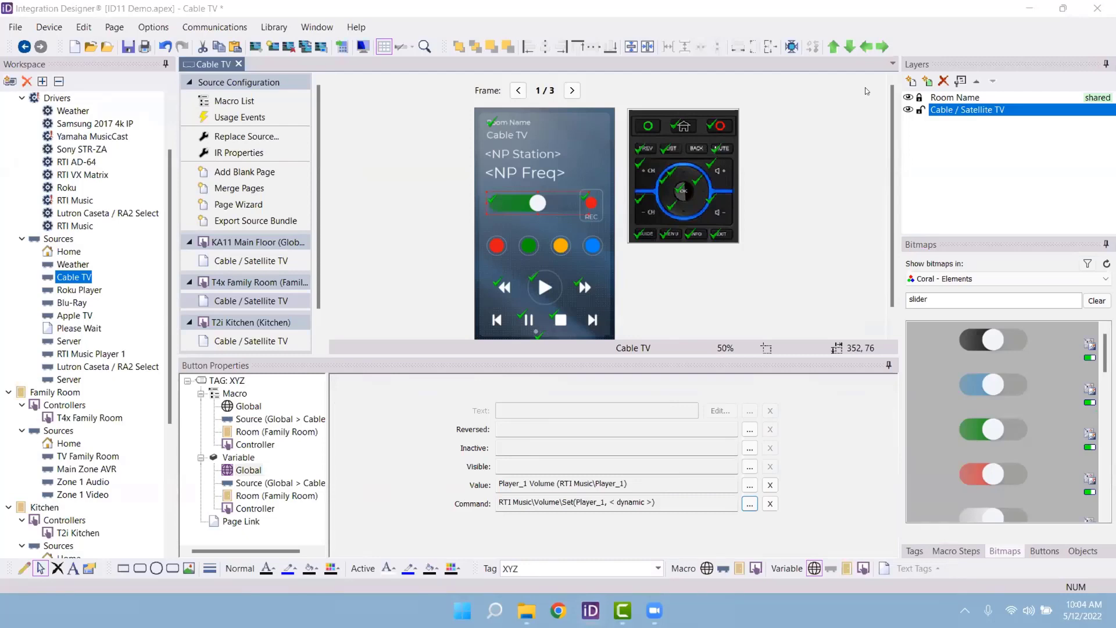
Step: Start a new system file in the Desktop folder under a new file name
{"action": "left_click", "coordinate": [12, 26]}
{"action": "left_click", "coordinate": [16, 45]}
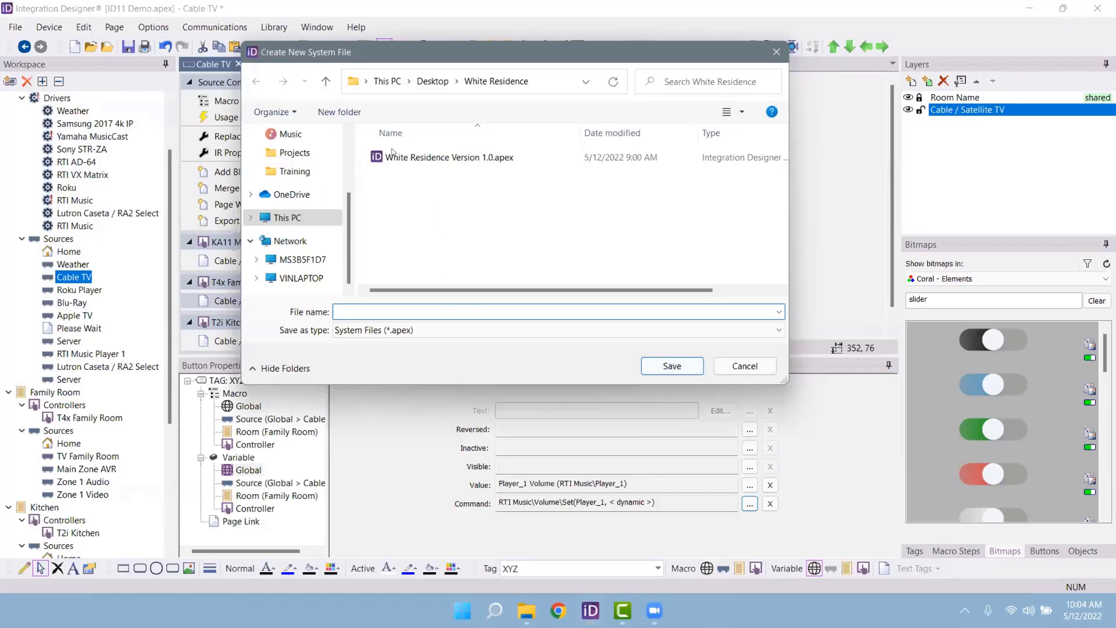
{"action": "scroll", "coordinate": [322, 204], "scroll_direction": "up", "scroll_amount": 3}
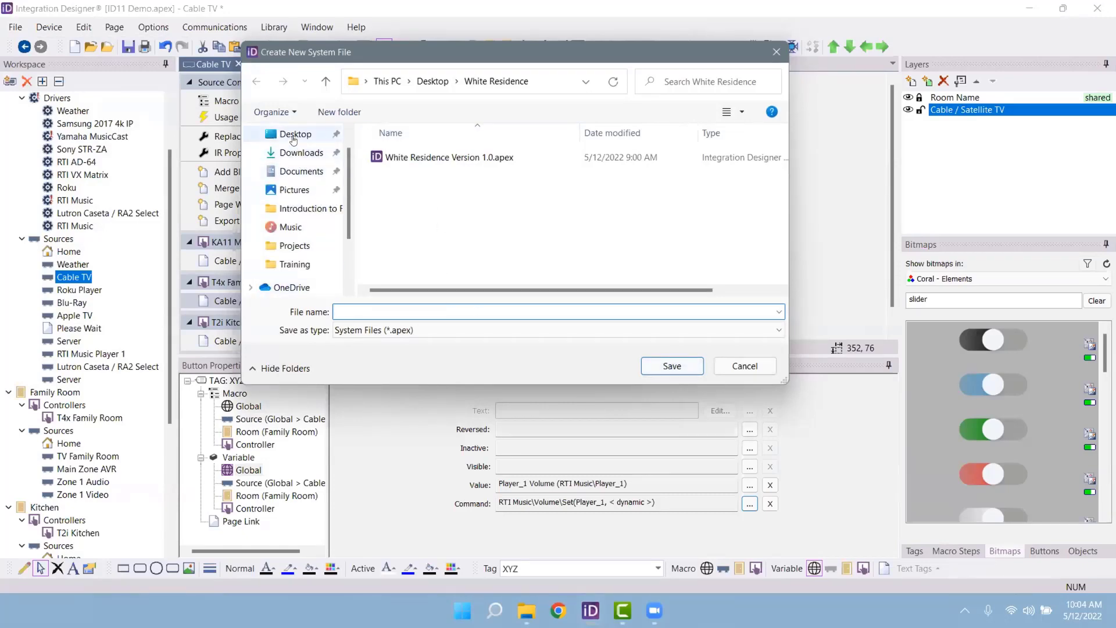
{"action": "left_click", "coordinate": [295, 134]}
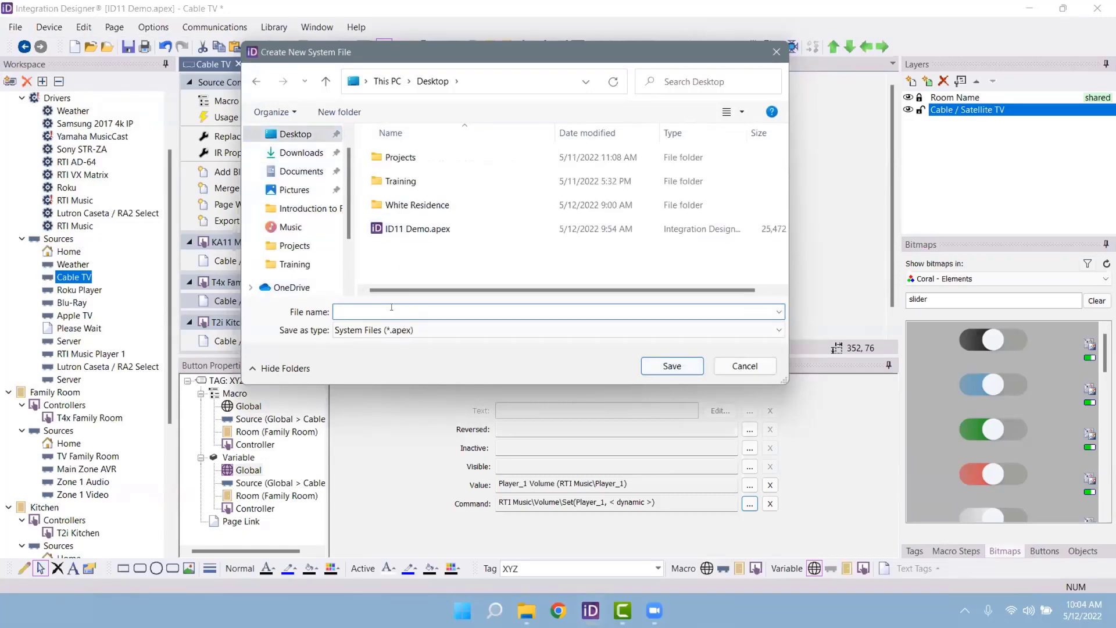
{"action": "type", "text": "Johnson"}
{"action": "key", "text": "Return"}
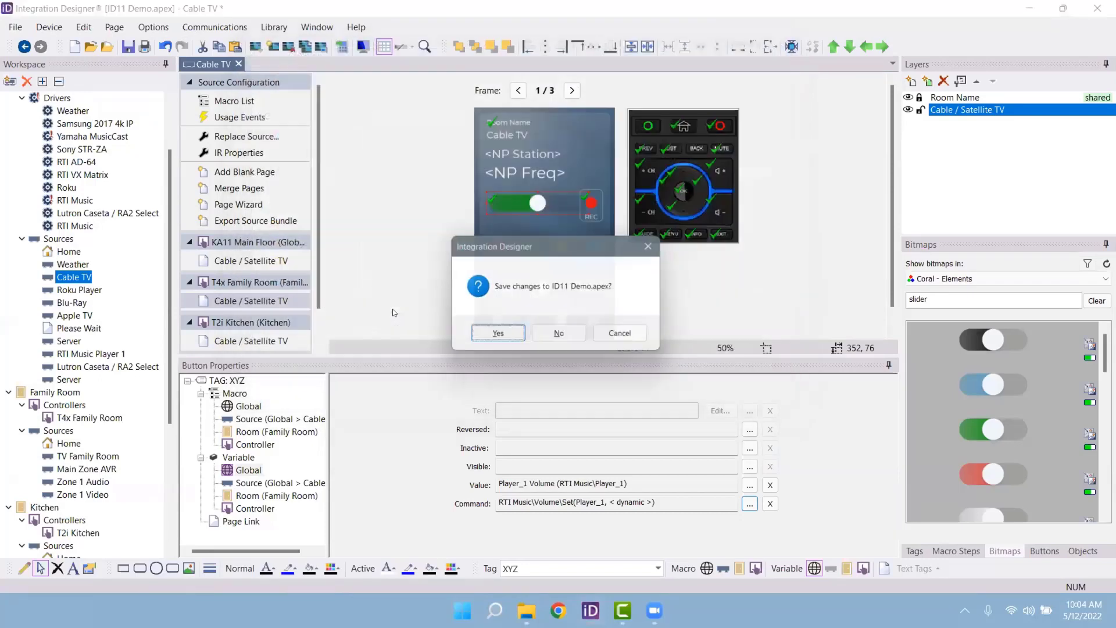
Step: Discard the changes to ID11 Demo.apex and add an XP-3 processor to the new project
{"action": "left_click", "coordinate": [569, 335]}
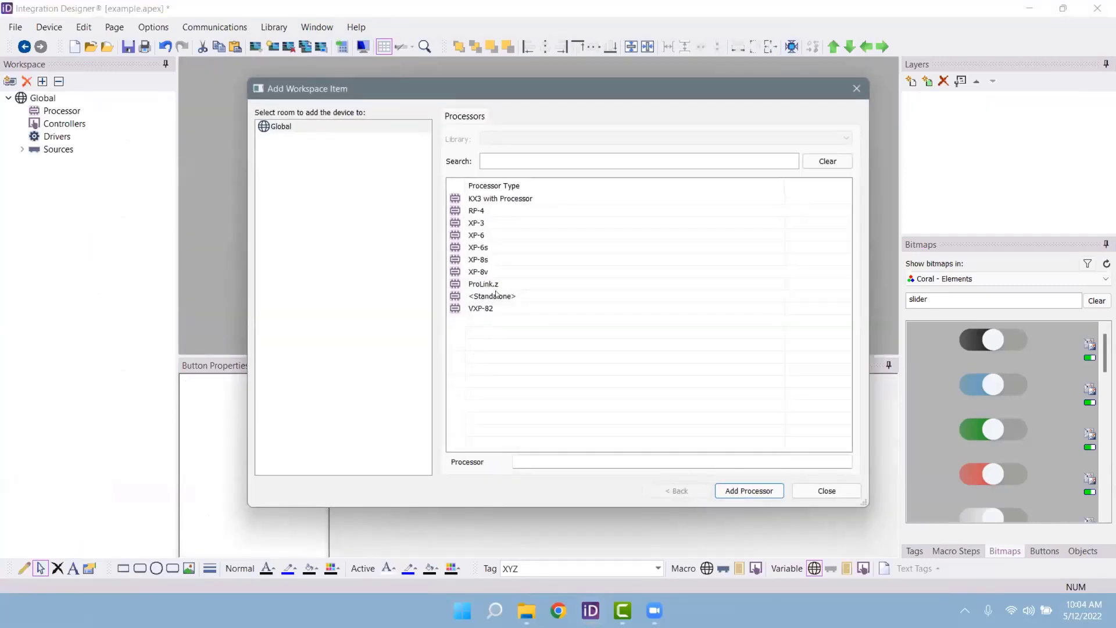
{"action": "left_click", "coordinate": [481, 222]}
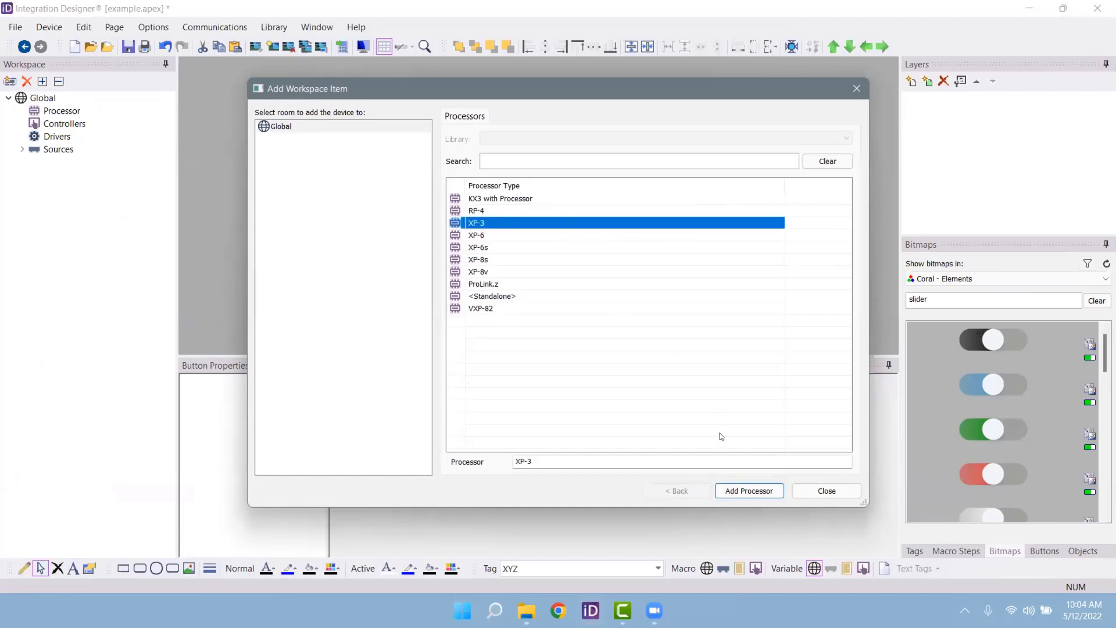
{"action": "left_click", "coordinate": [732, 492]}
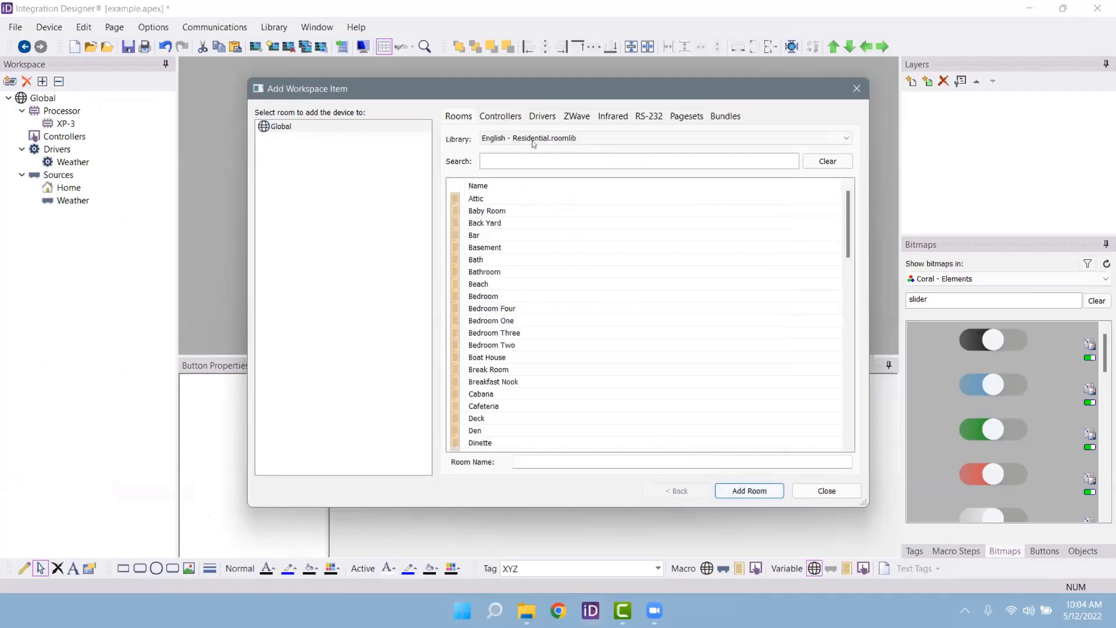
Step: Add a room named Man Cave to the project
{"action": "left_click", "coordinate": [550, 461]}
{"action": "type", "text": "Man Cave"}
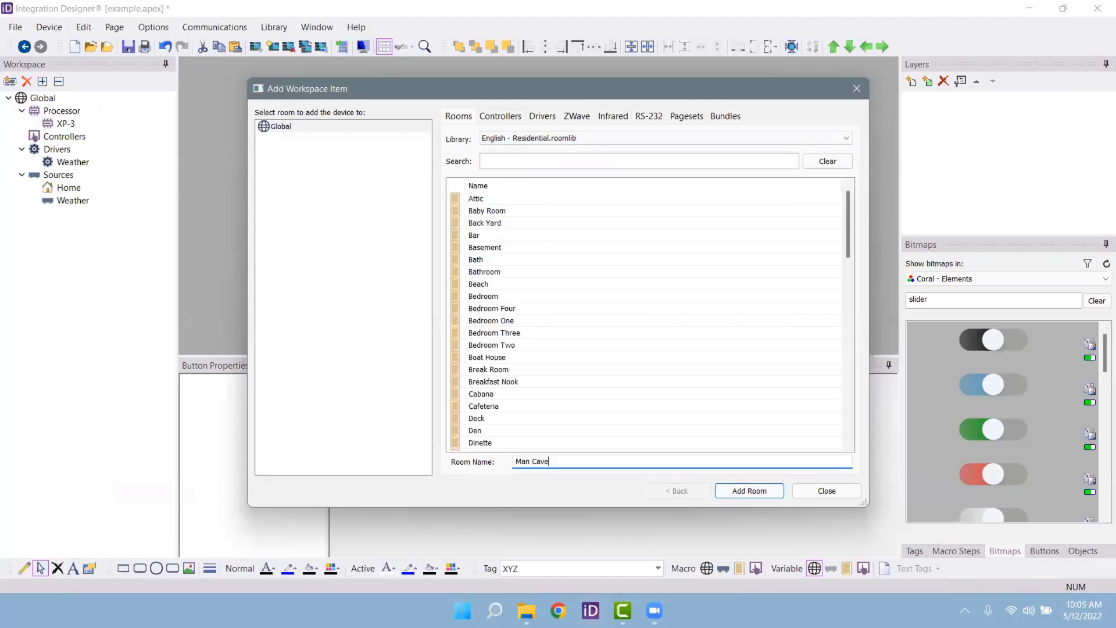
{"action": "key", "text": "Return"}
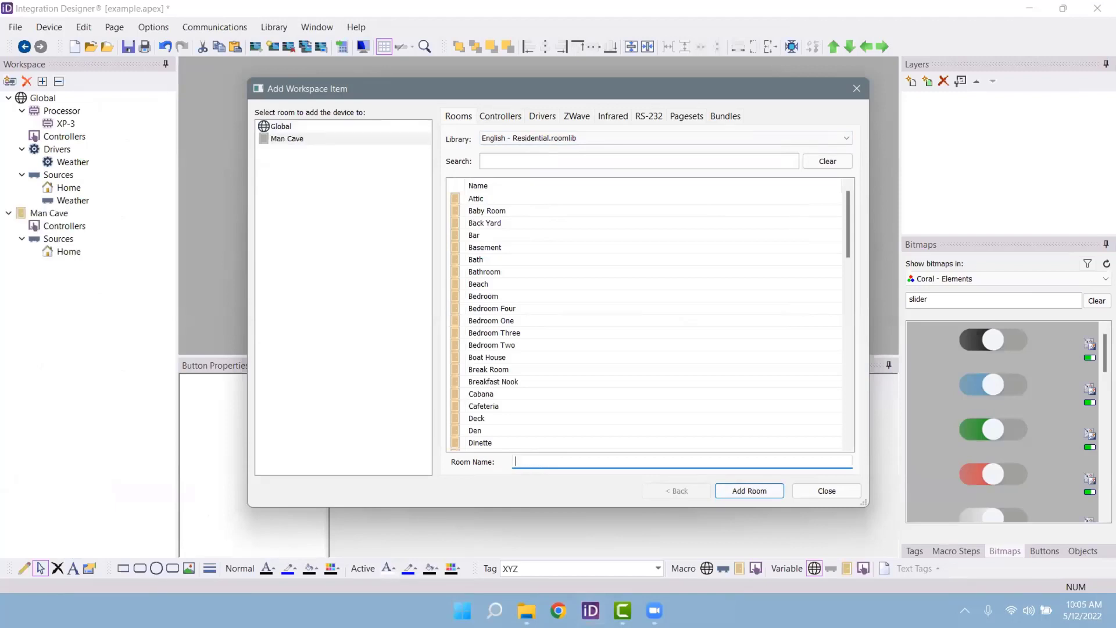
{"action": "left_click", "coordinate": [488, 115]}
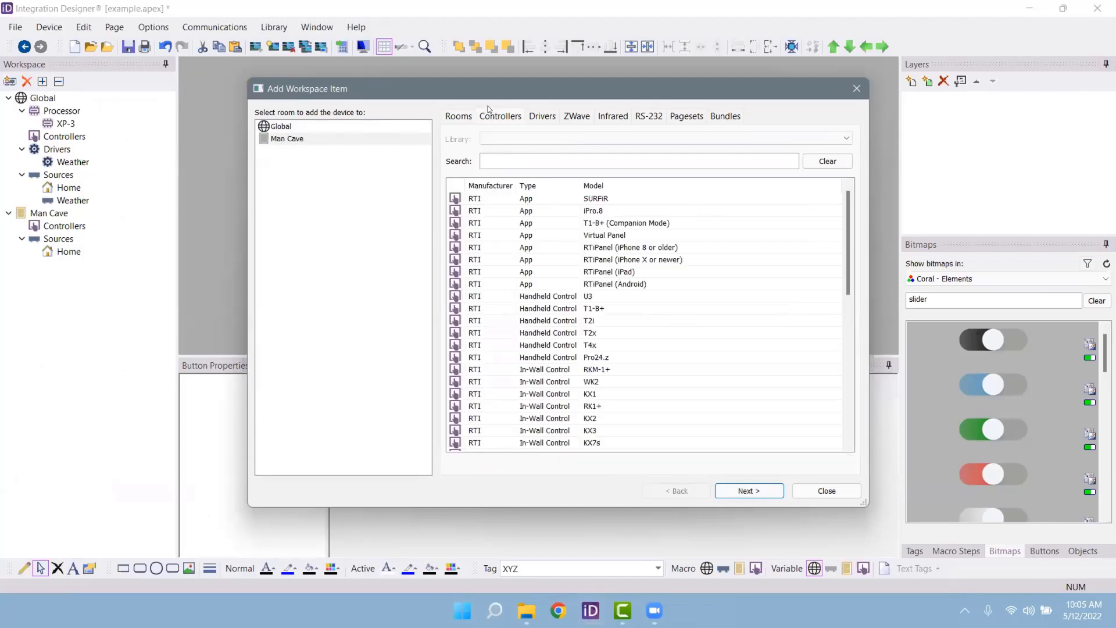
Step: Add a Virtual Panel controller to the Man Cave room at the 800 × 480 size
{"action": "left_click", "coordinate": [609, 236]}
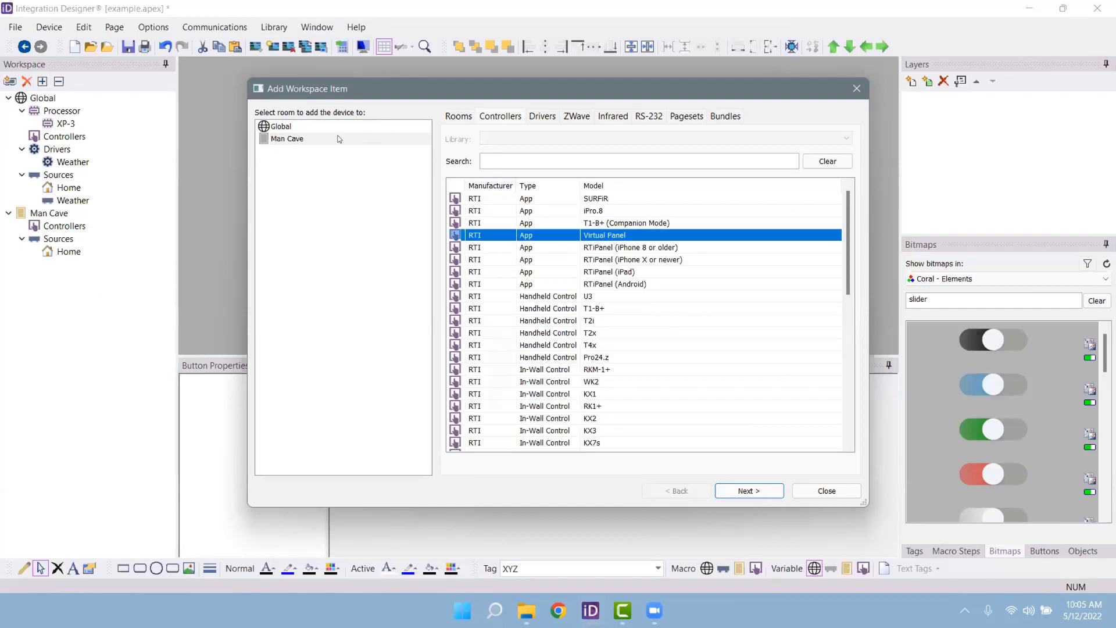
{"action": "left_click", "coordinate": [314, 139]}
{"action": "left_click", "coordinate": [749, 491]}
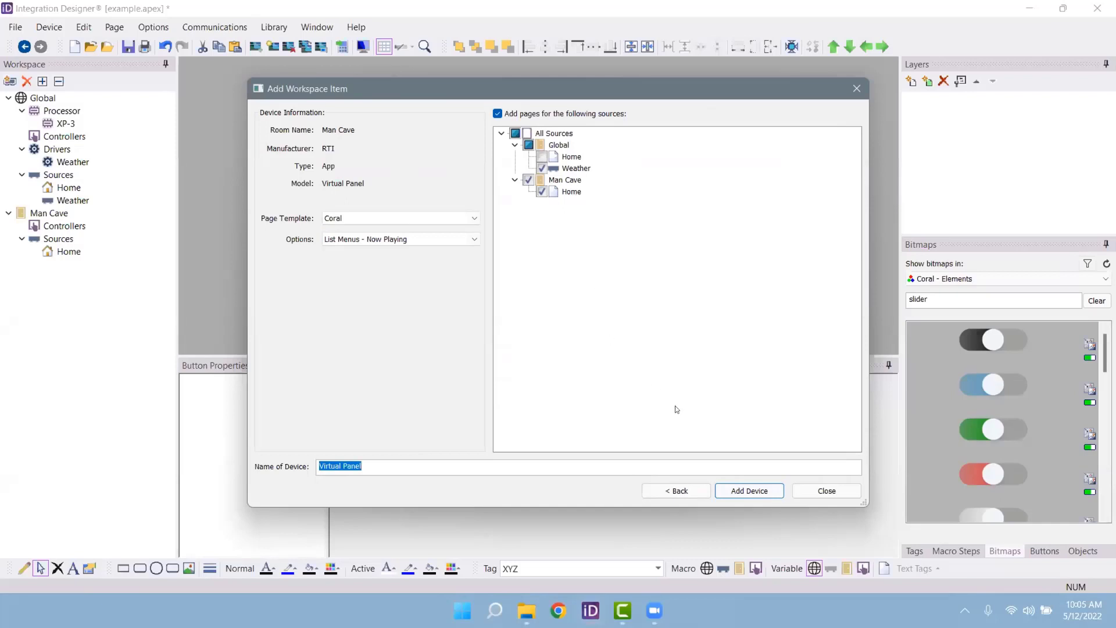
{"action": "left_click", "coordinate": [742, 492]}
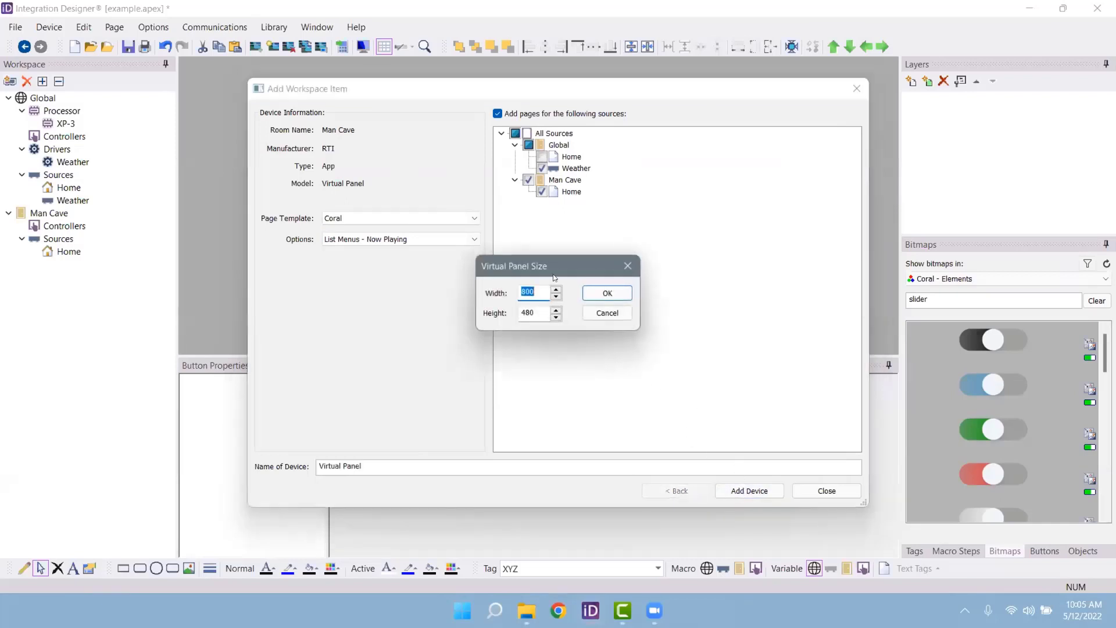
{"action": "left_click", "coordinate": [605, 294]}
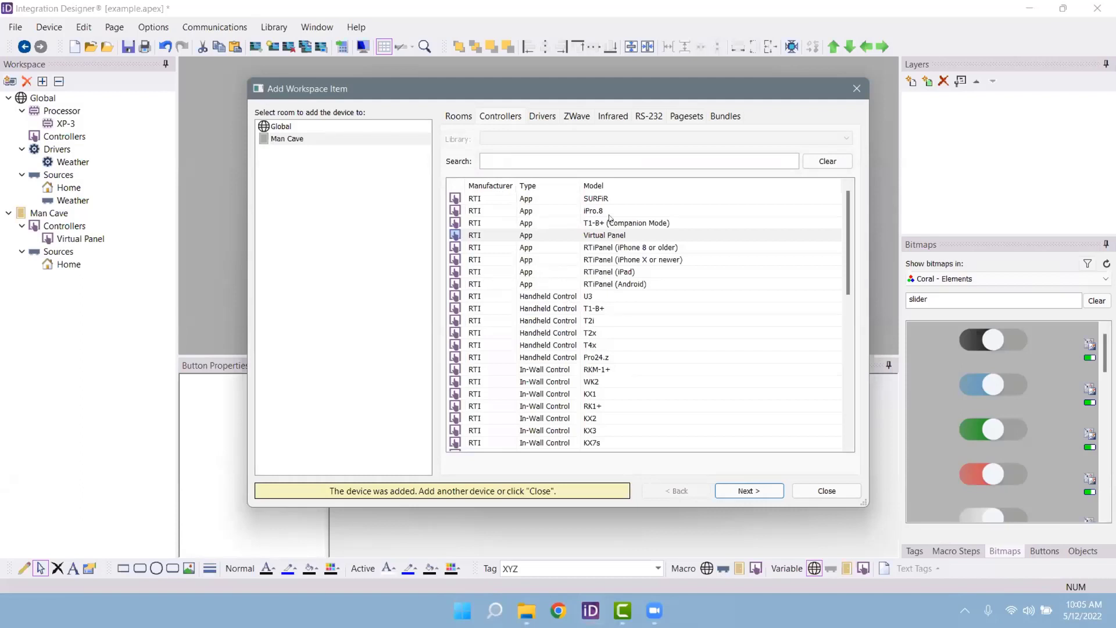
Step: Search the driver library for RTI Music
{"action": "left_click", "coordinate": [541, 116]}
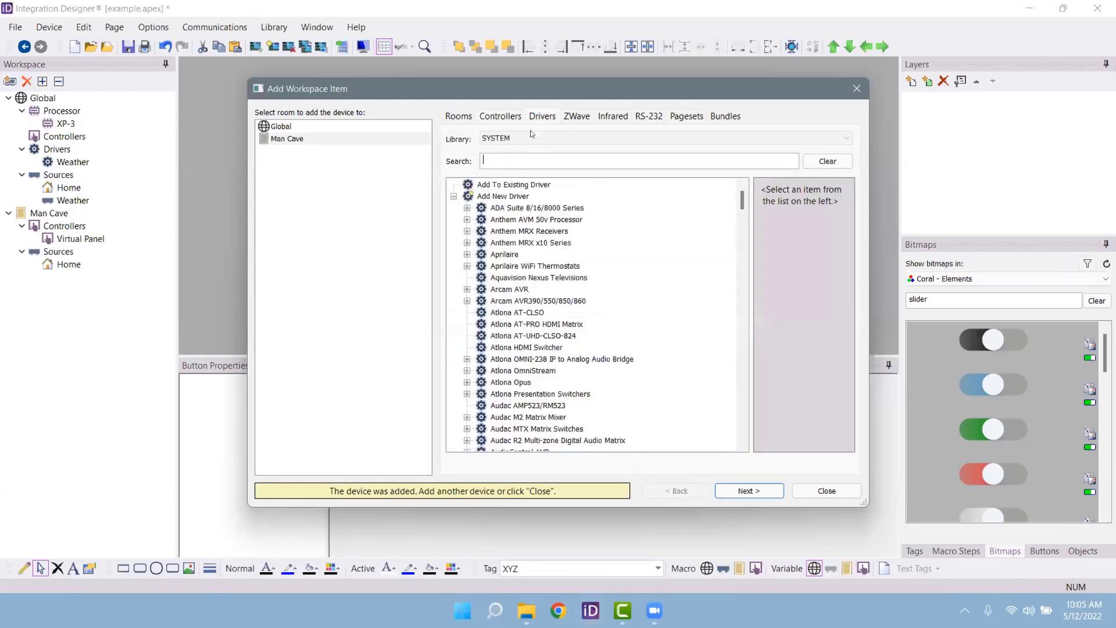
{"action": "left_click", "coordinate": [518, 160]}
{"action": "type", "text": "RTI MUsic"}
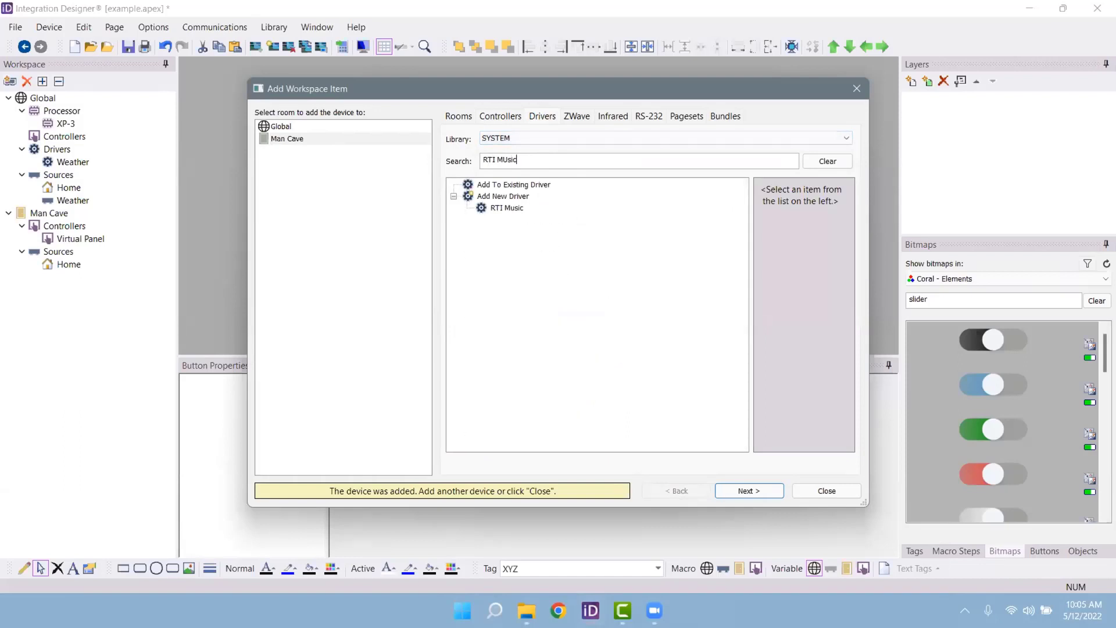
Step: Add the RTI Music server driver to the Global room and acknowledge the found device
{"action": "left_click", "coordinate": [511, 208]}
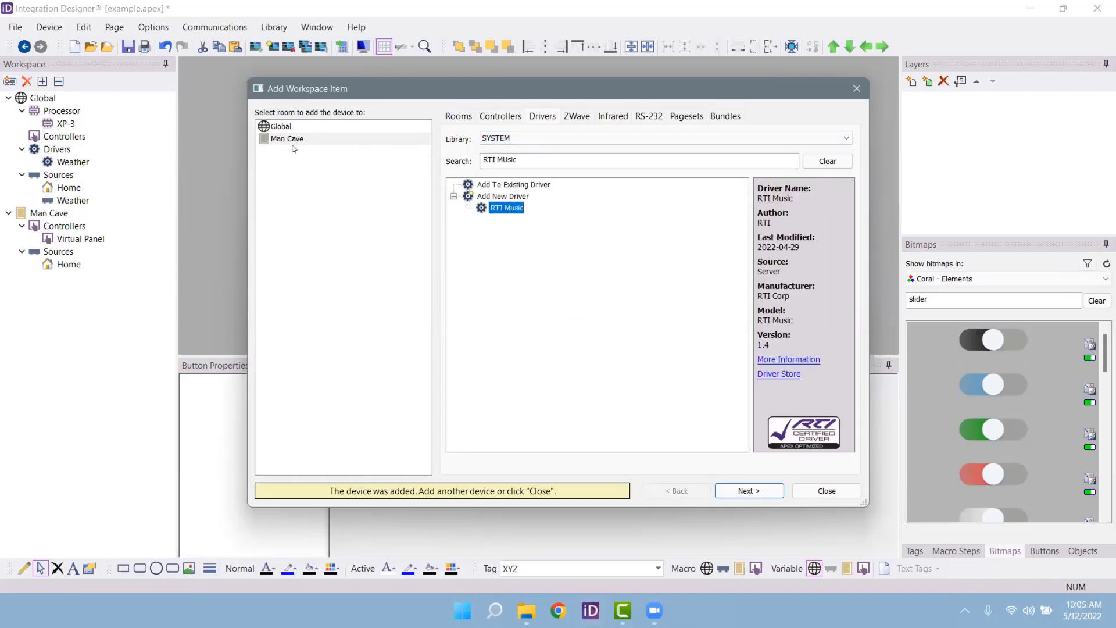
{"action": "left_click", "coordinate": [299, 128]}
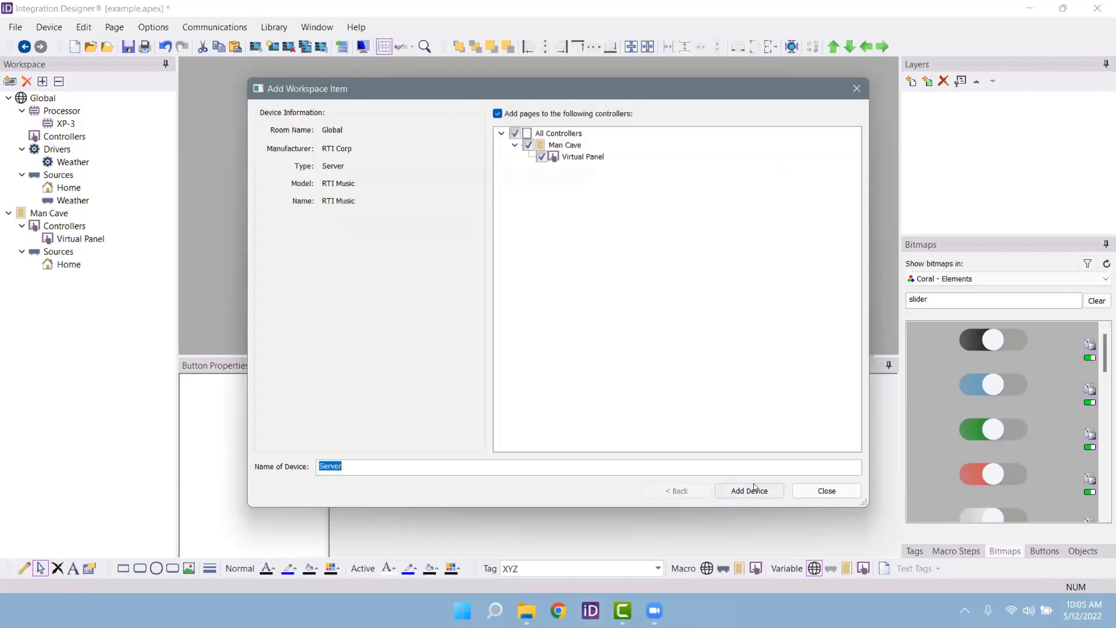
{"action": "left_click", "coordinate": [750, 491]}
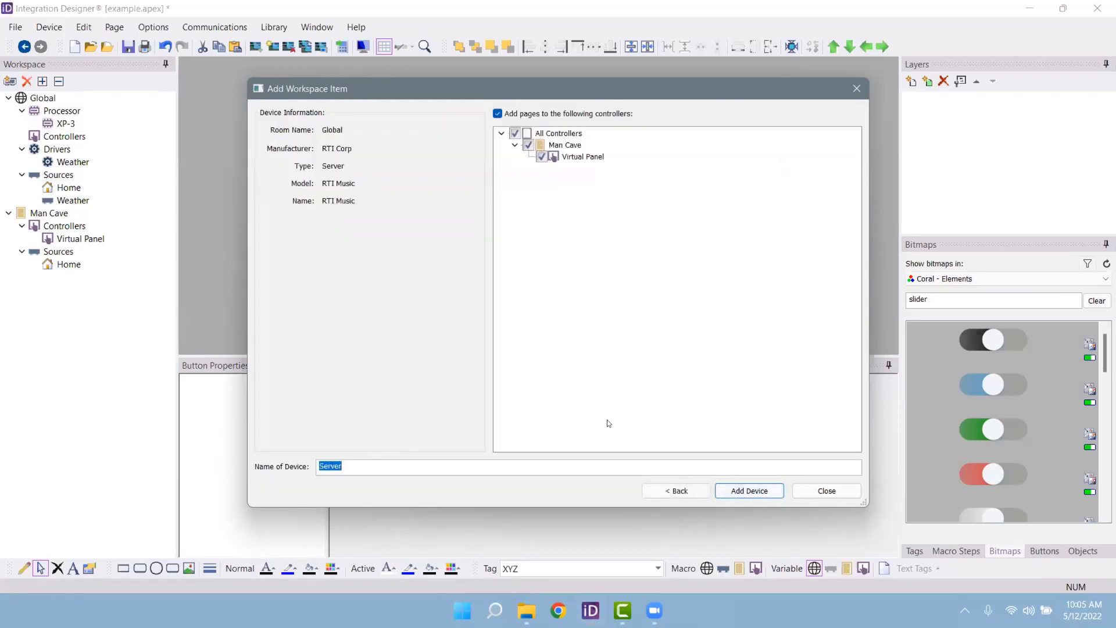
{"action": "left_click", "coordinate": [756, 491]}
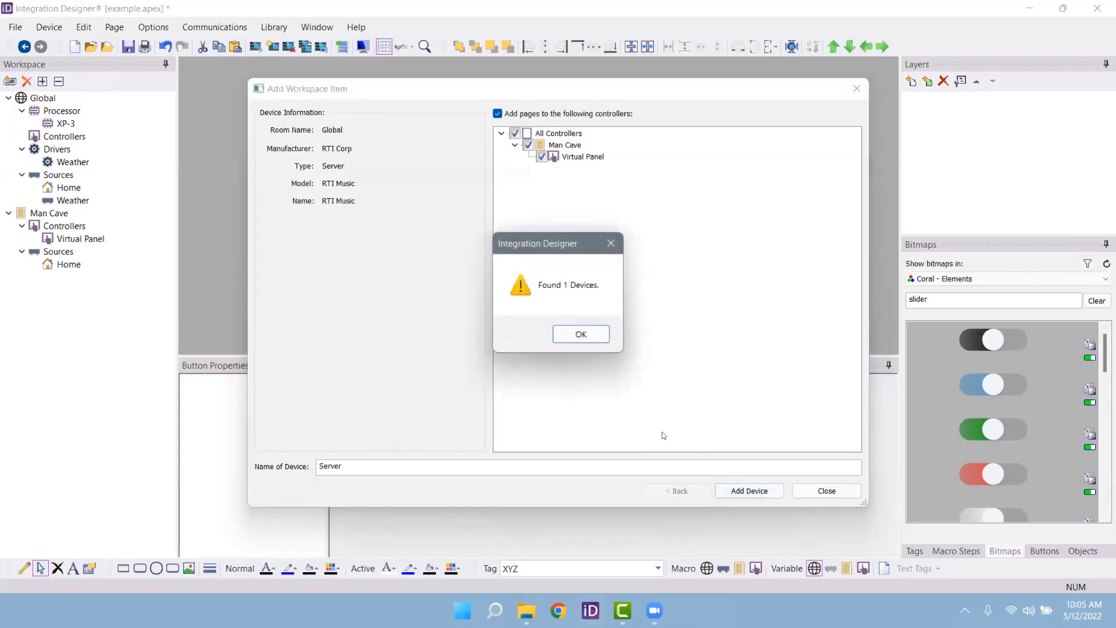
{"action": "left_click", "coordinate": [579, 335]}
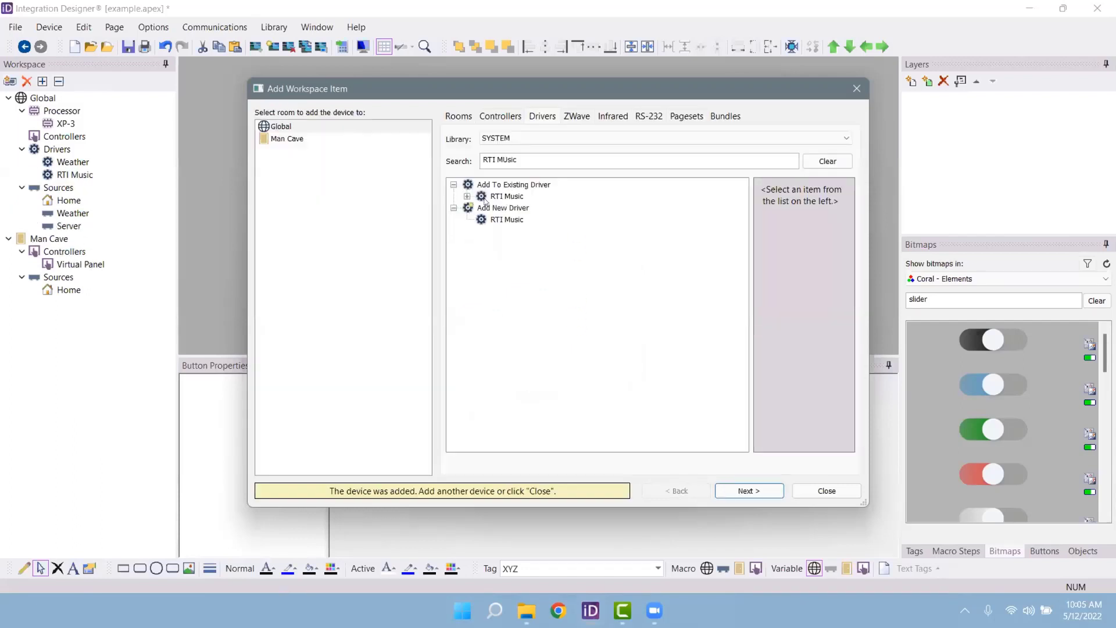
Step: Add RTI Music Player 1, Player 2 and Player 3 as Global sources
{"action": "left_click", "coordinate": [467, 196]}
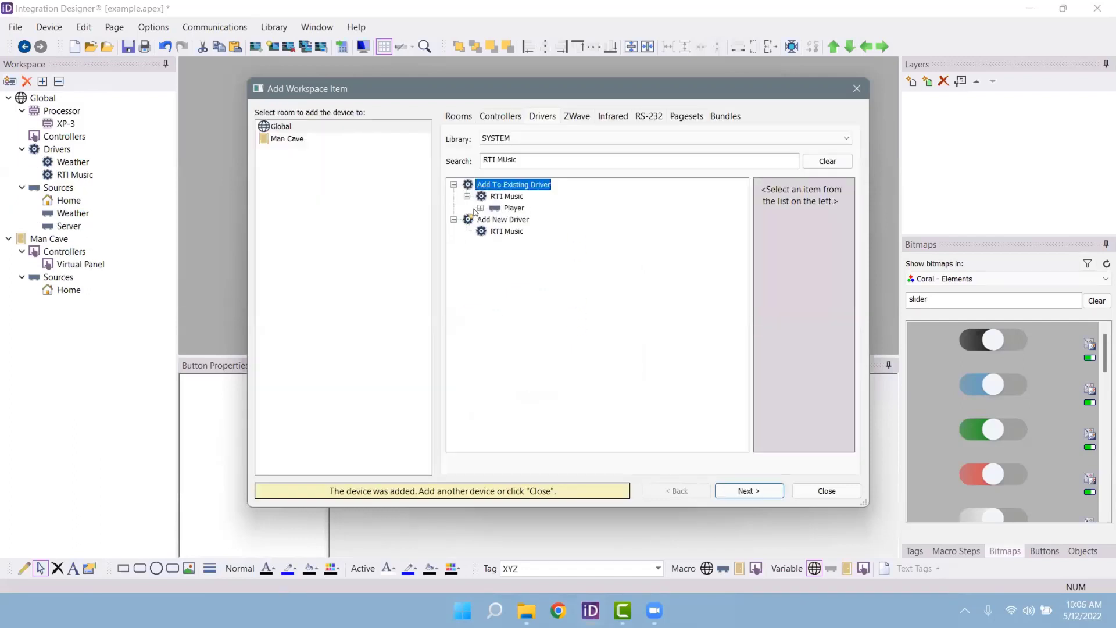
{"action": "left_click", "coordinate": [480, 208]}
{"action": "left_click", "coordinate": [527, 221]}
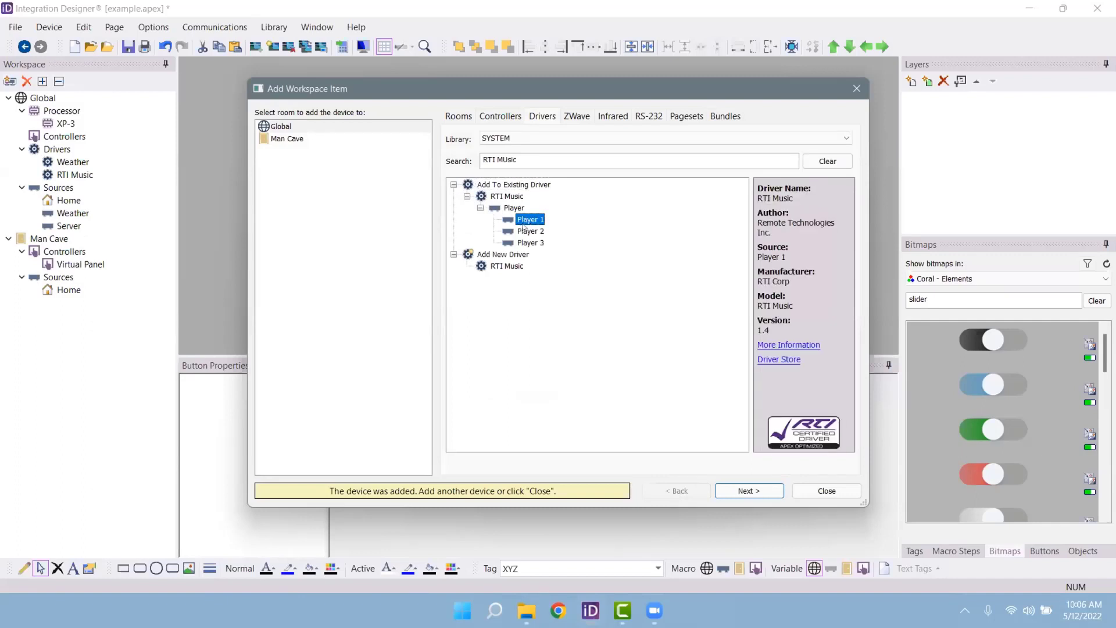
{"action": "left_click", "coordinate": [294, 128]}
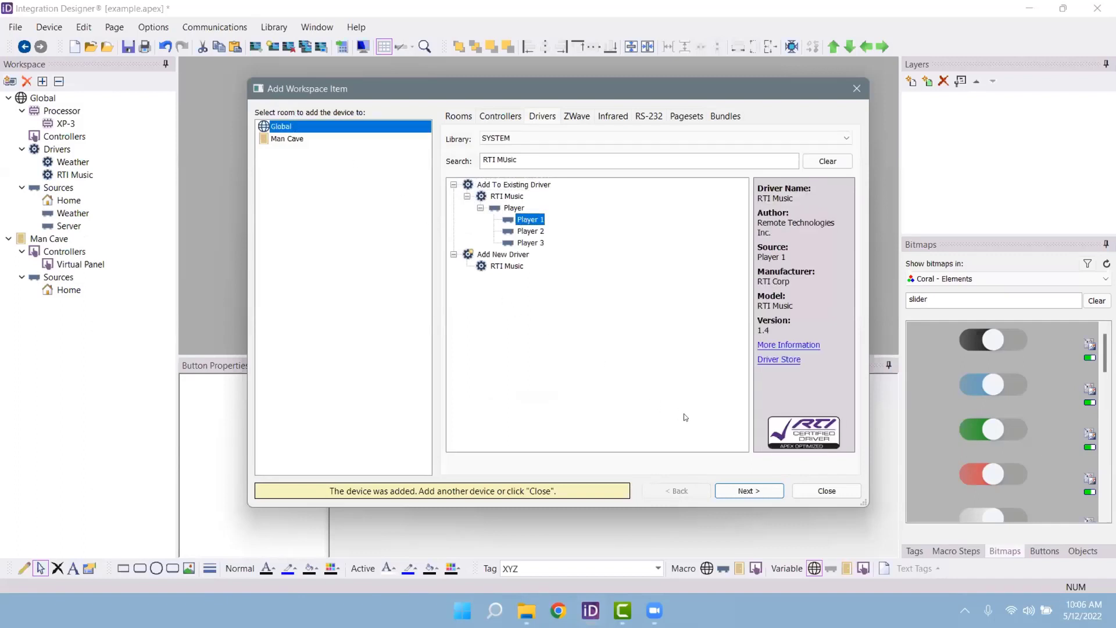
{"action": "left_click", "coordinate": [749, 490]}
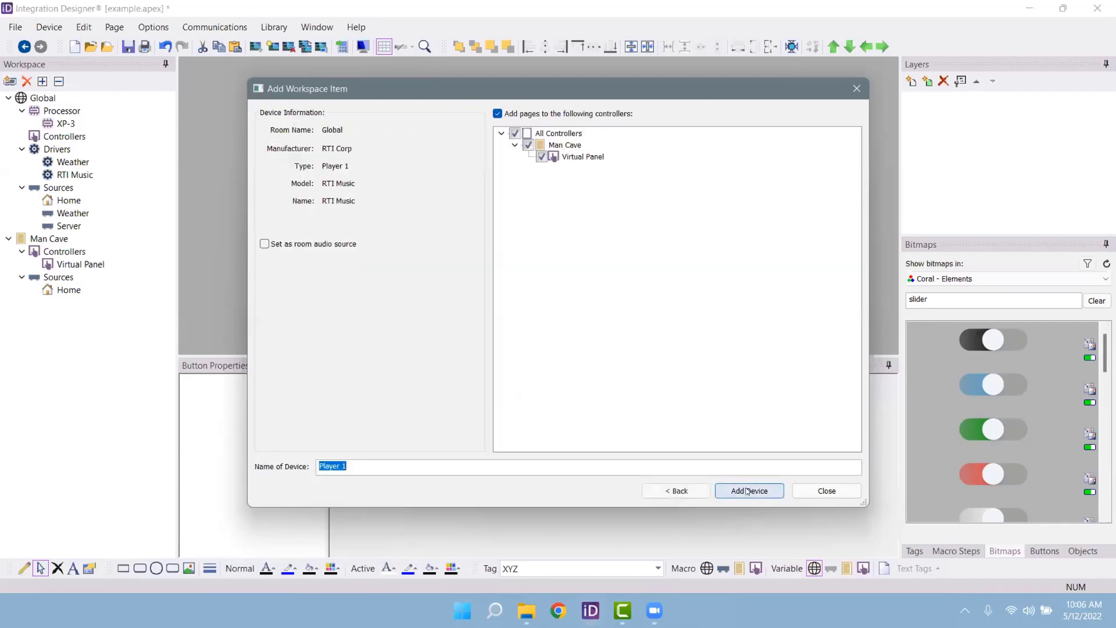
{"action": "left_click", "coordinate": [743, 487]}
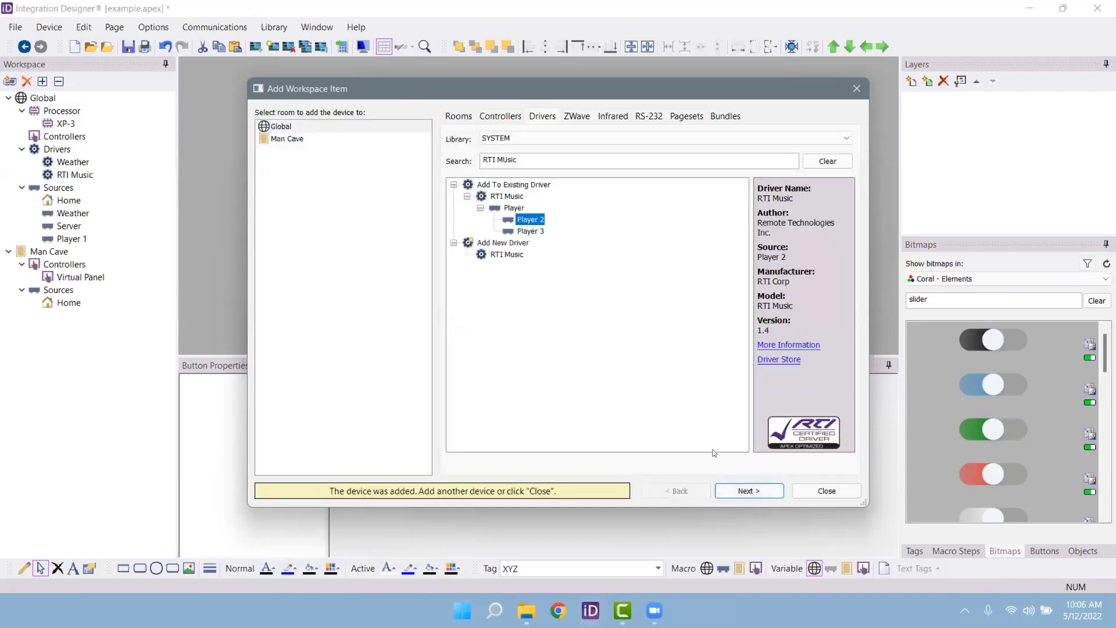
{"action": "left_click", "coordinate": [741, 491]}
{"action": "left_click", "coordinate": [737, 491]}
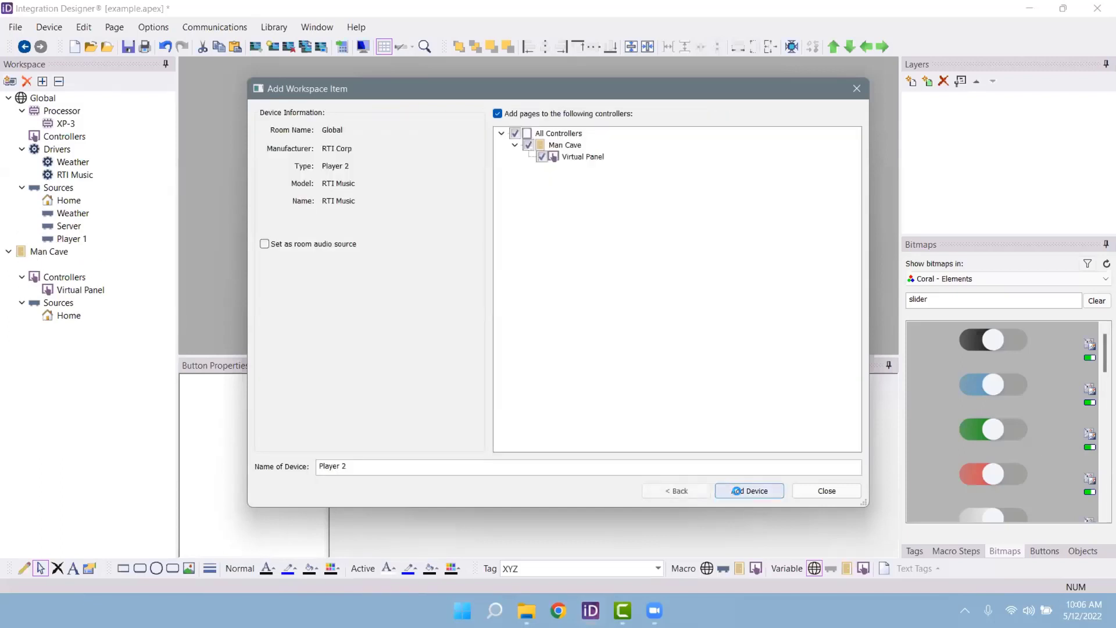
{"action": "left_click", "coordinate": [741, 494]}
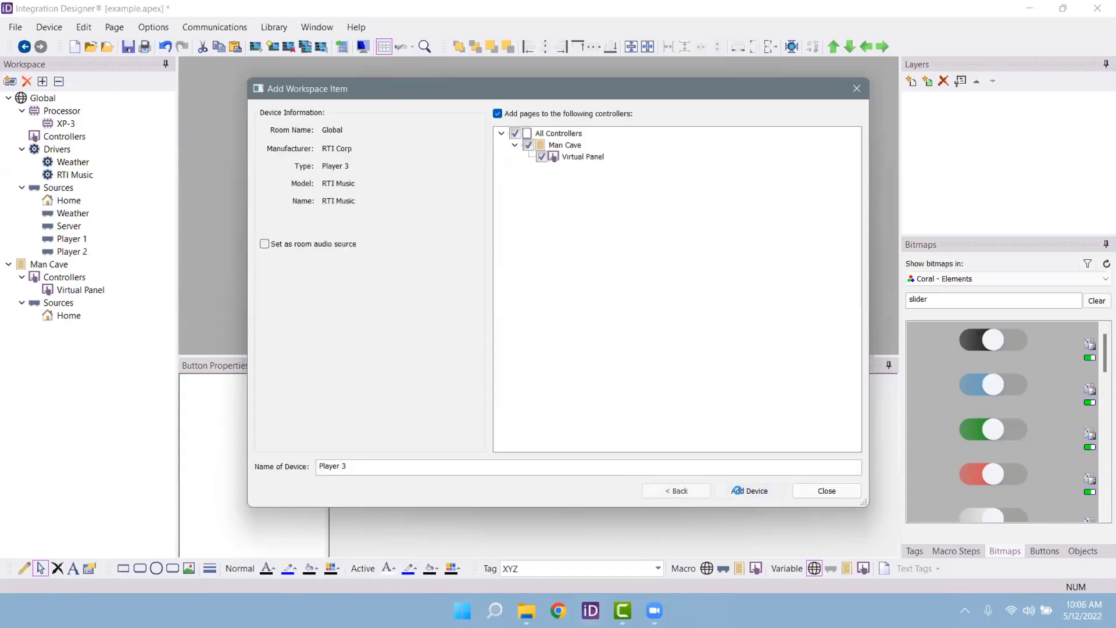
{"action": "left_click", "coordinate": [736, 490]}
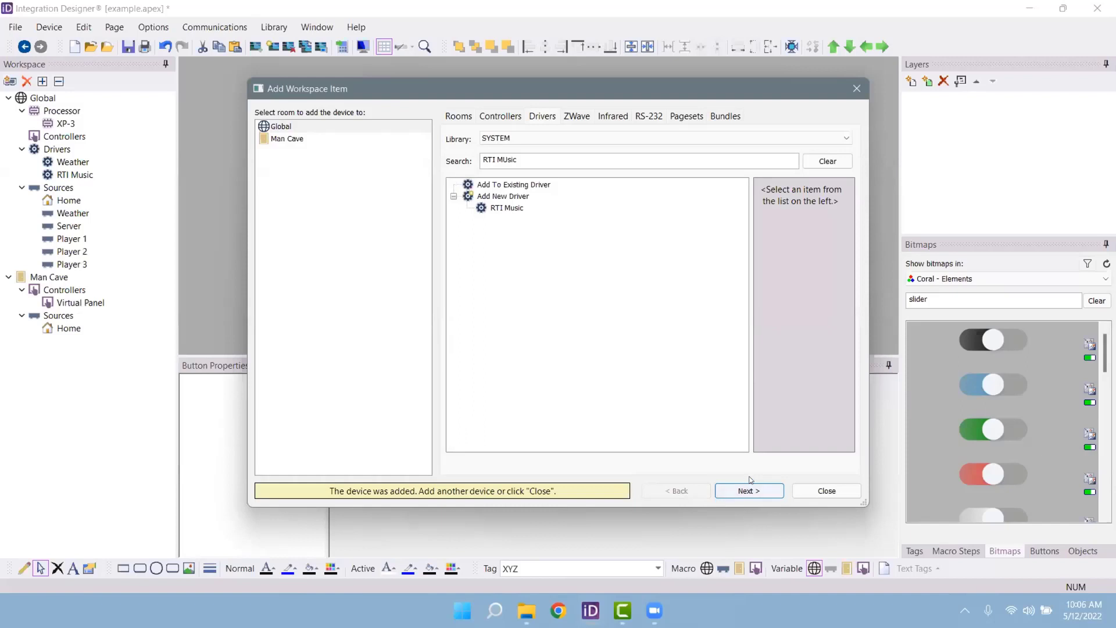
{"action": "left_click", "coordinate": [824, 491]}
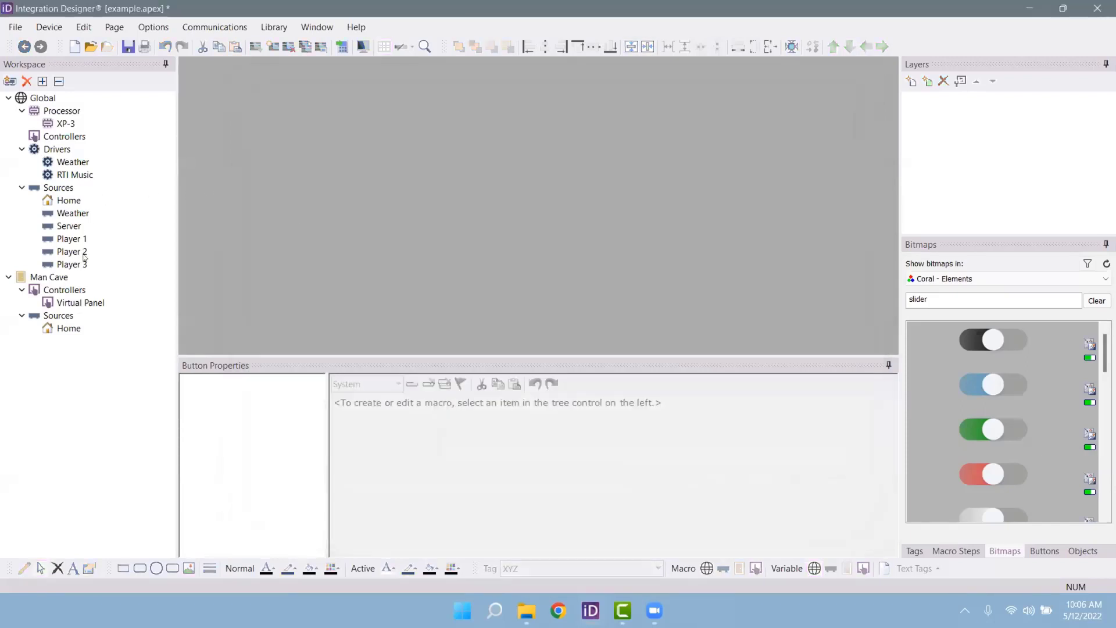
Step: Check that Players 1–3 are enabled in Man Cave's Activities list
{"action": "left_click", "coordinate": [61, 277]}
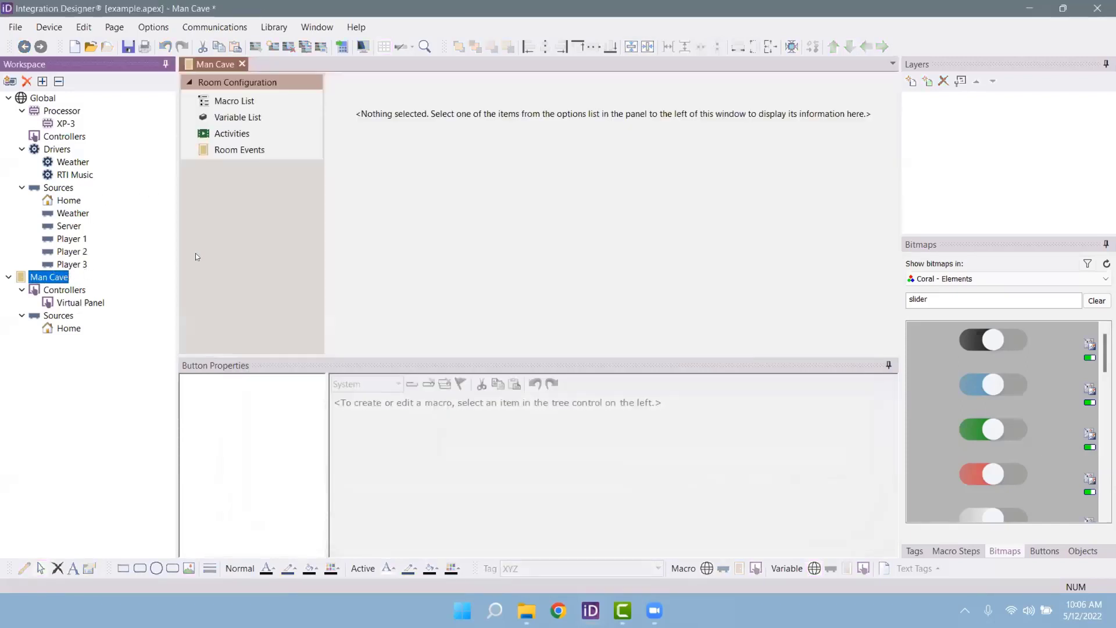
{"action": "left_click", "coordinate": [235, 137]}
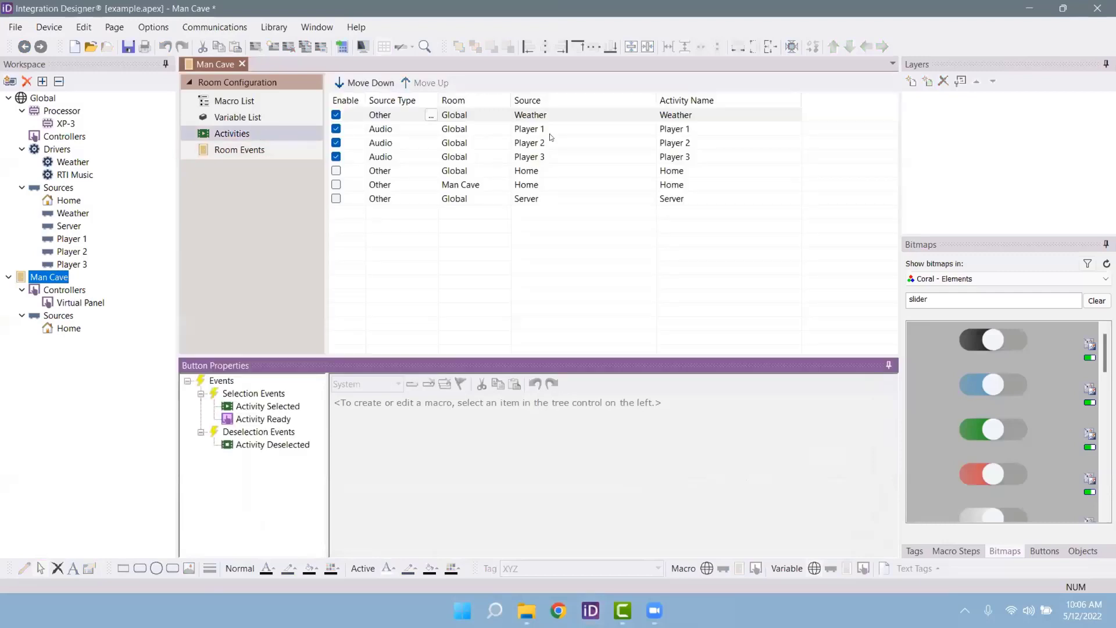
{"action": "left_click", "coordinate": [552, 131]}
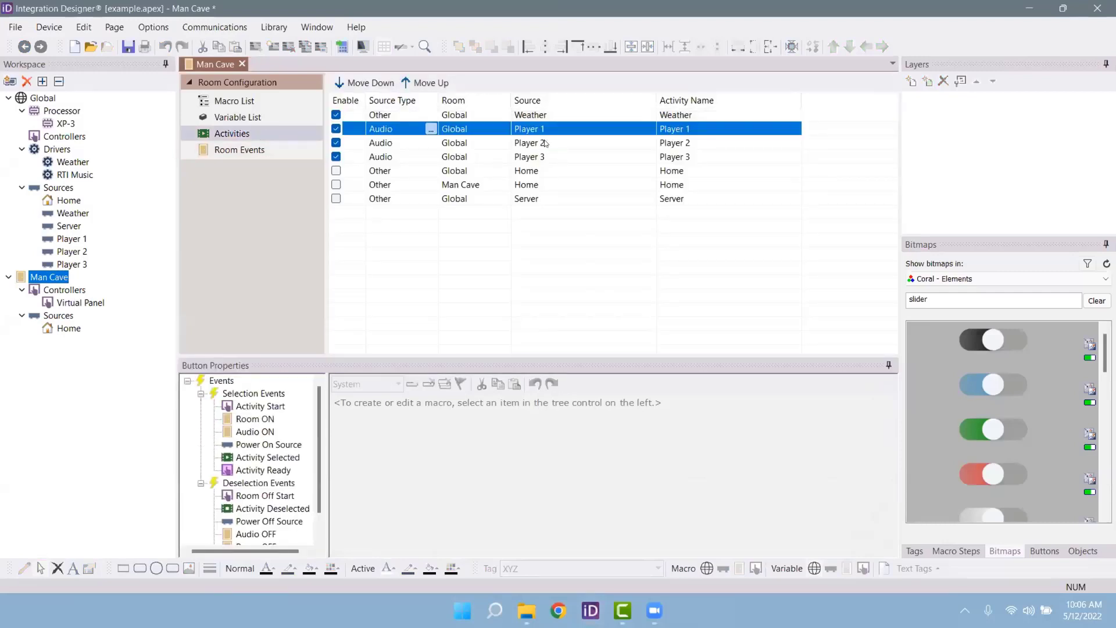
{"action": "left_click", "coordinate": [543, 146]}
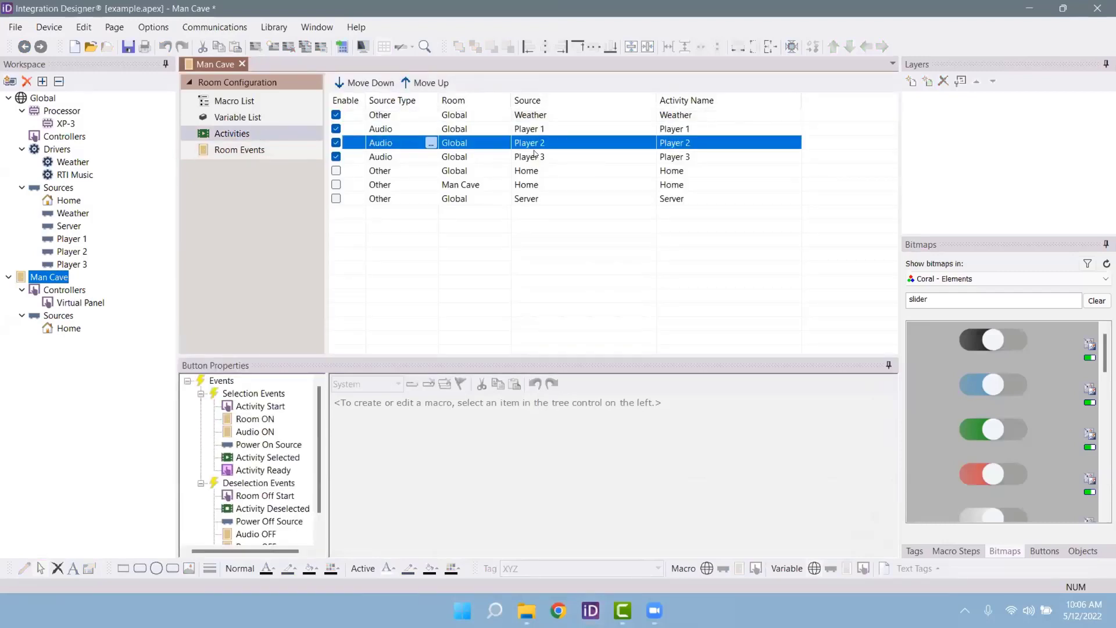
{"action": "left_click", "coordinate": [555, 155]}
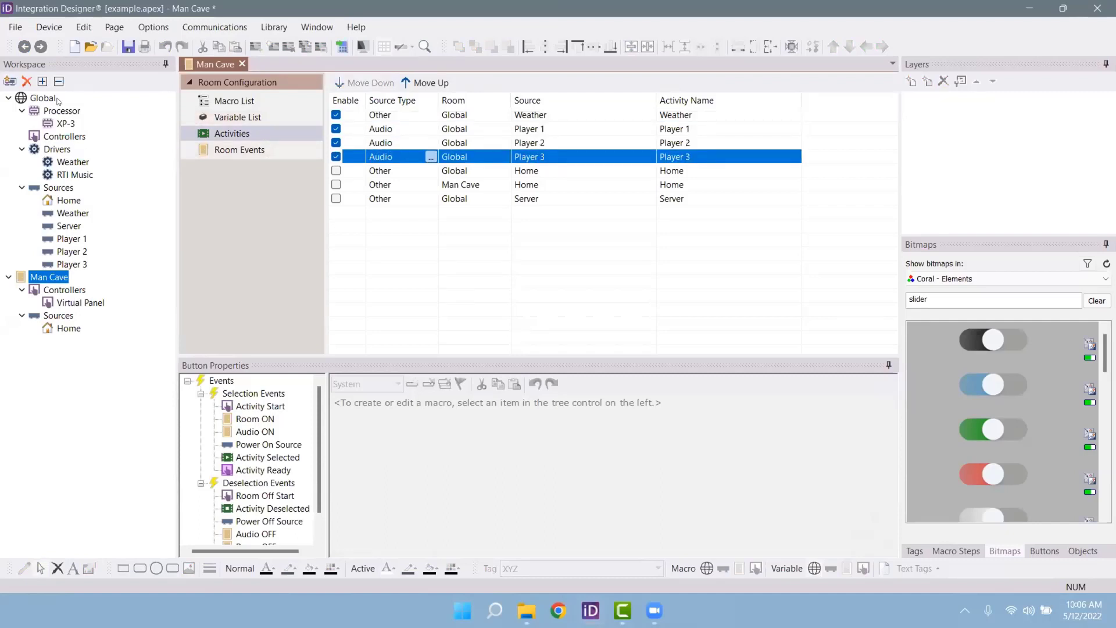
{"action": "left_click", "coordinate": [215, 27]}
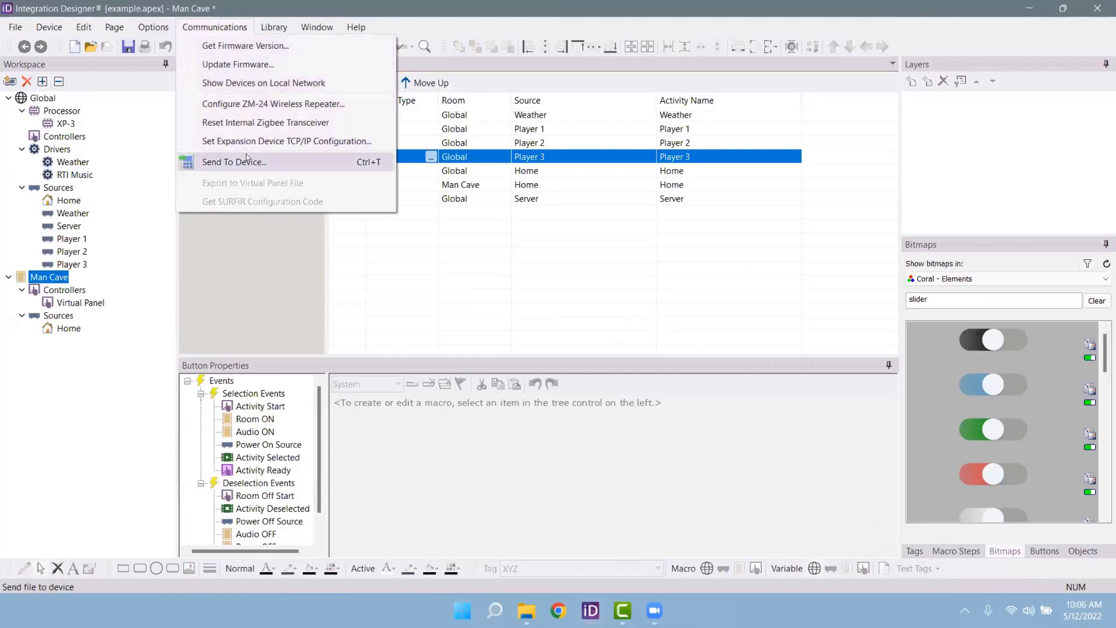
Step: Send the configuration to the network XP-3 processor over Ethernet
{"action": "left_click", "coordinate": [233, 159]}
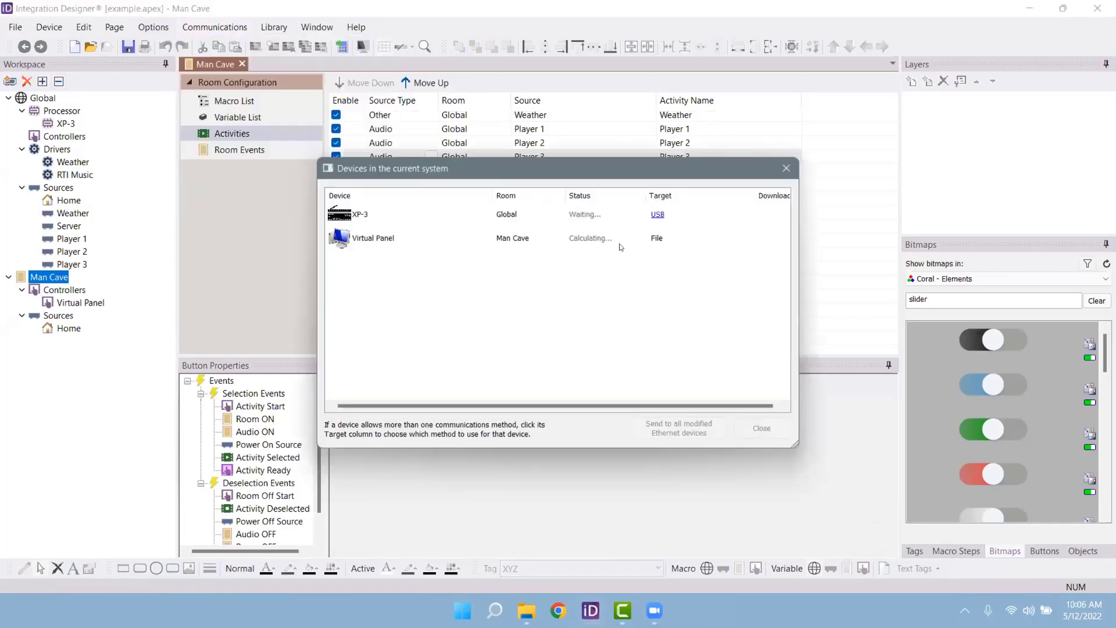
{"action": "left_click", "coordinate": [650, 214]}
{"action": "left_click", "coordinate": [604, 244]}
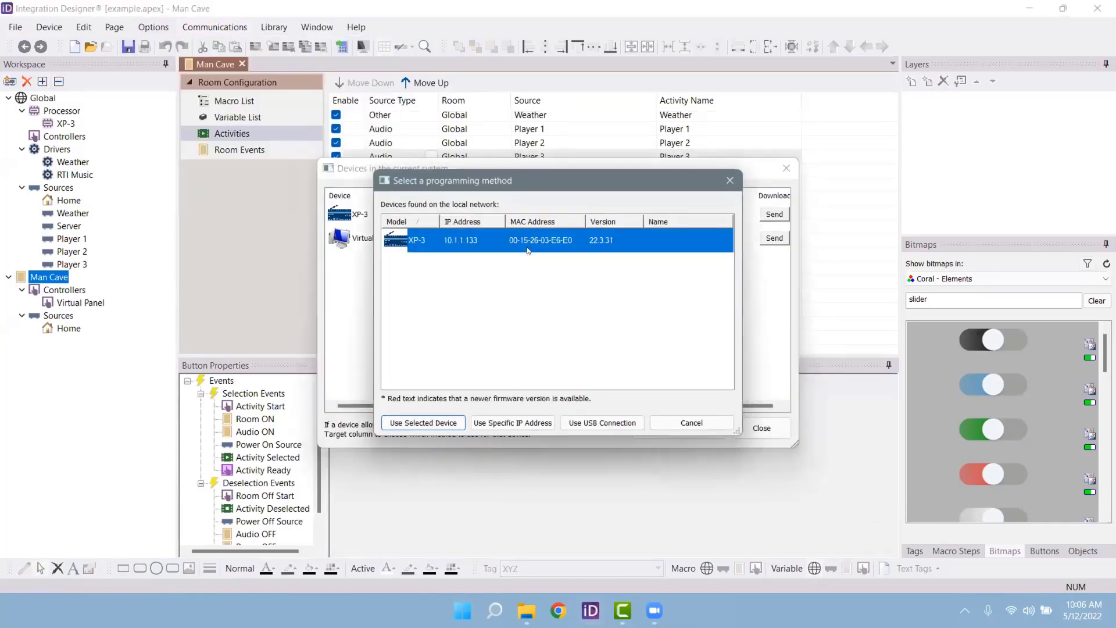
{"action": "left_click", "coordinate": [434, 423]}
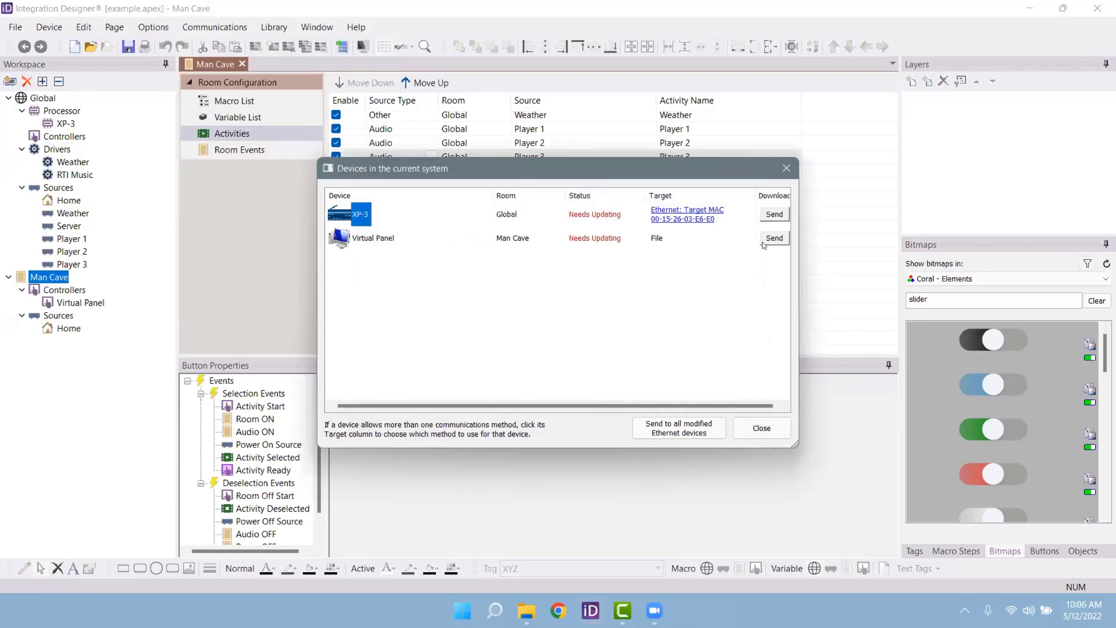
{"action": "left_click", "coordinate": [774, 216]}
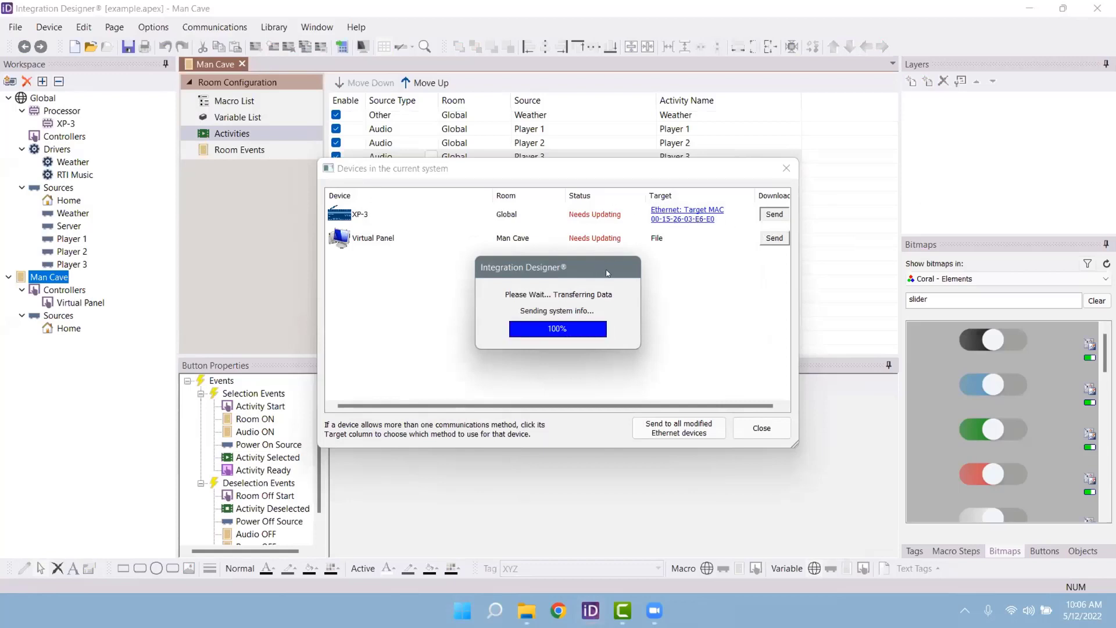
Step: Build the Virtual Panel as VPANEL.exe, test-run it through the firewall, then close it
{"action": "left_click", "coordinate": [765, 239]}
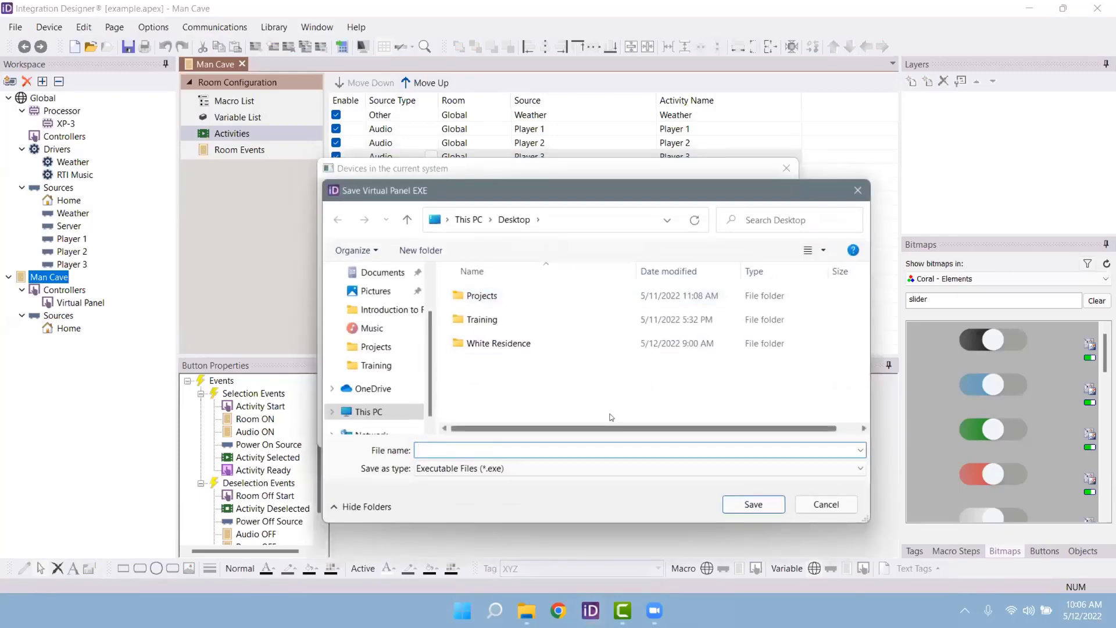
{"action": "type", "text": "VPNAL"}
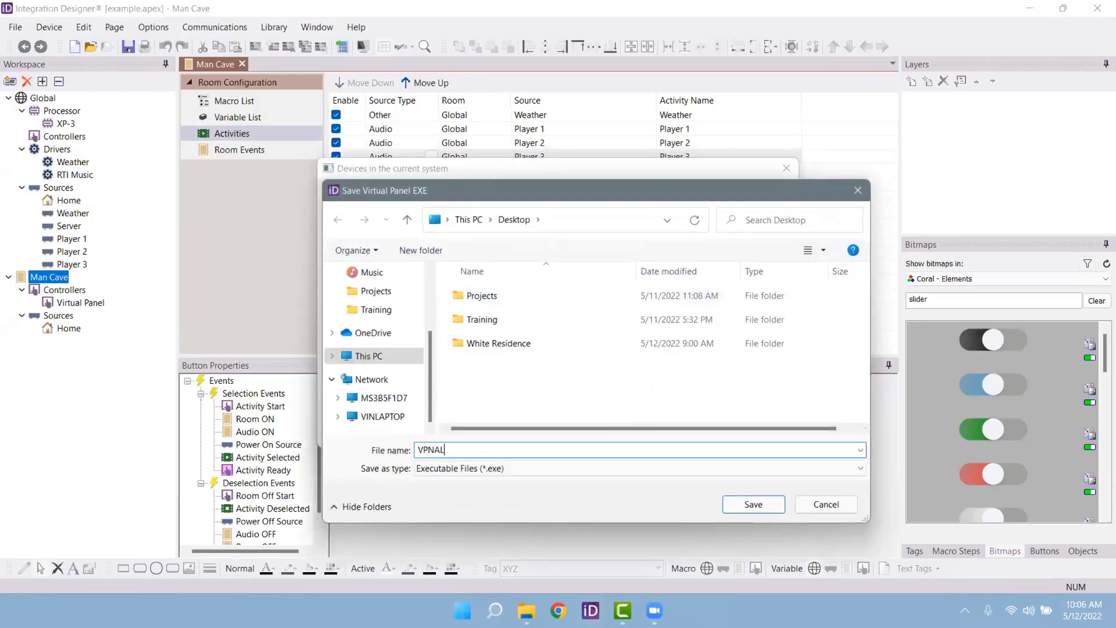
{"action": "key", "text": "BackSpace"}
{"action": "key", "text": "BackSpace"}
{"action": "key", "text": "BackSpace"}
{"action": "type", "text": "ANEL"}
{"action": "key", "text": "Return"}
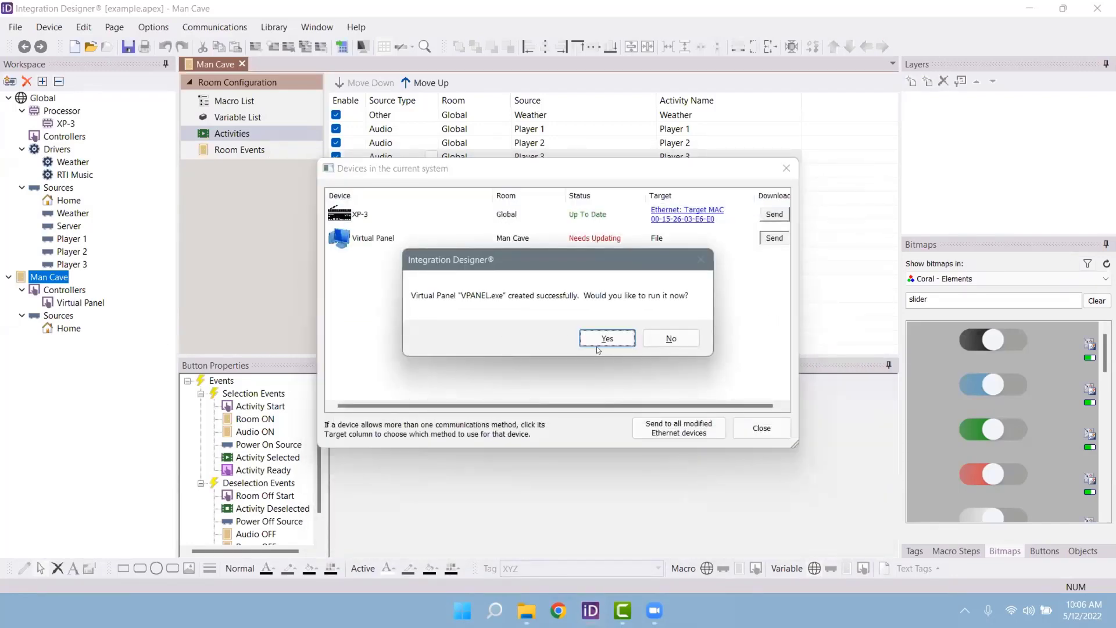
{"action": "left_click", "coordinate": [601, 342]}
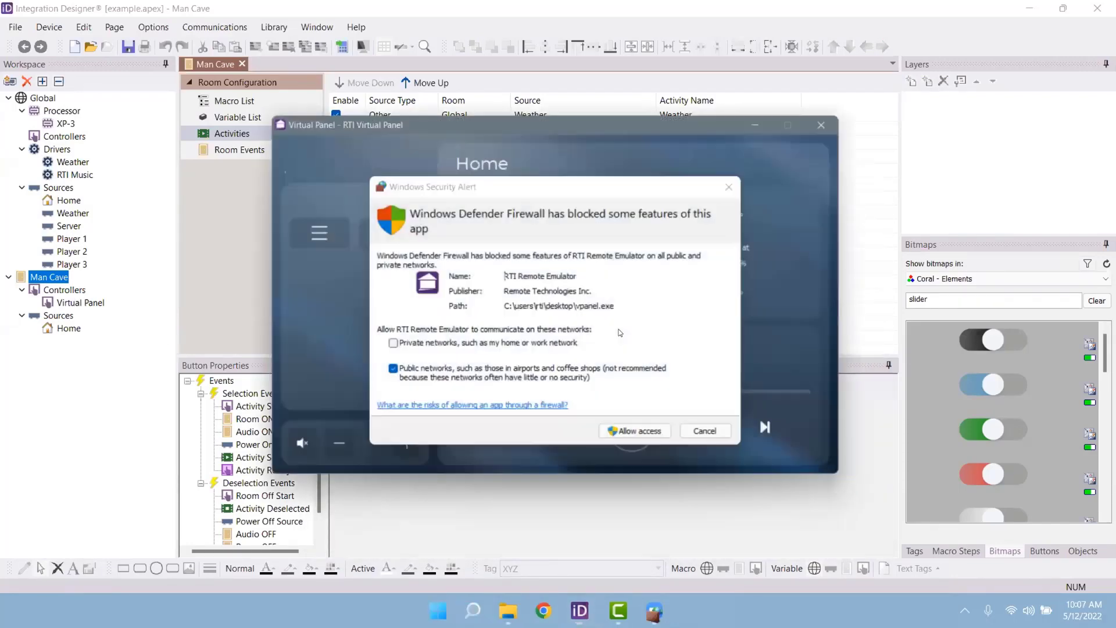
{"action": "left_click", "coordinate": [645, 436]}
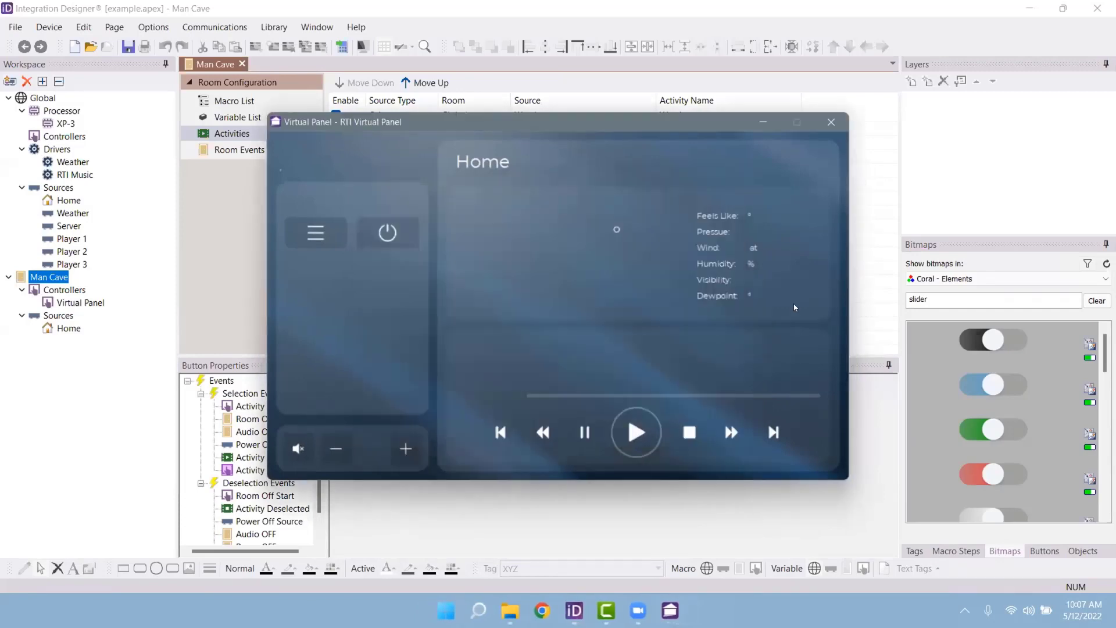
{"action": "left_click_drag", "start_coordinate": [663, 118], "coordinate": [677, 105]}
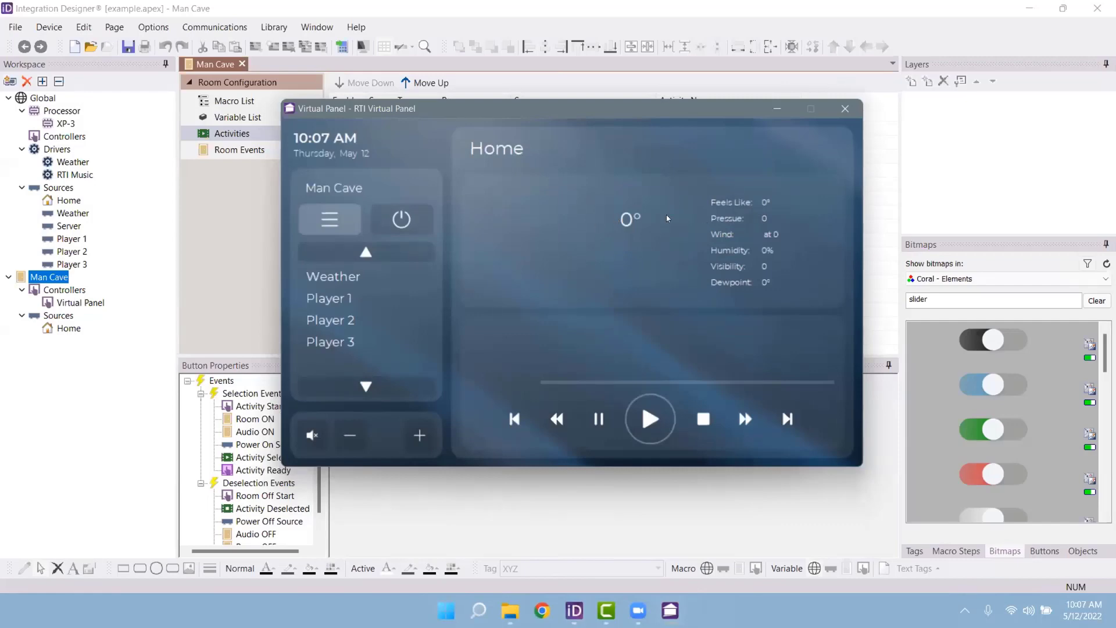
{"action": "left_click", "coordinate": [845, 109]}
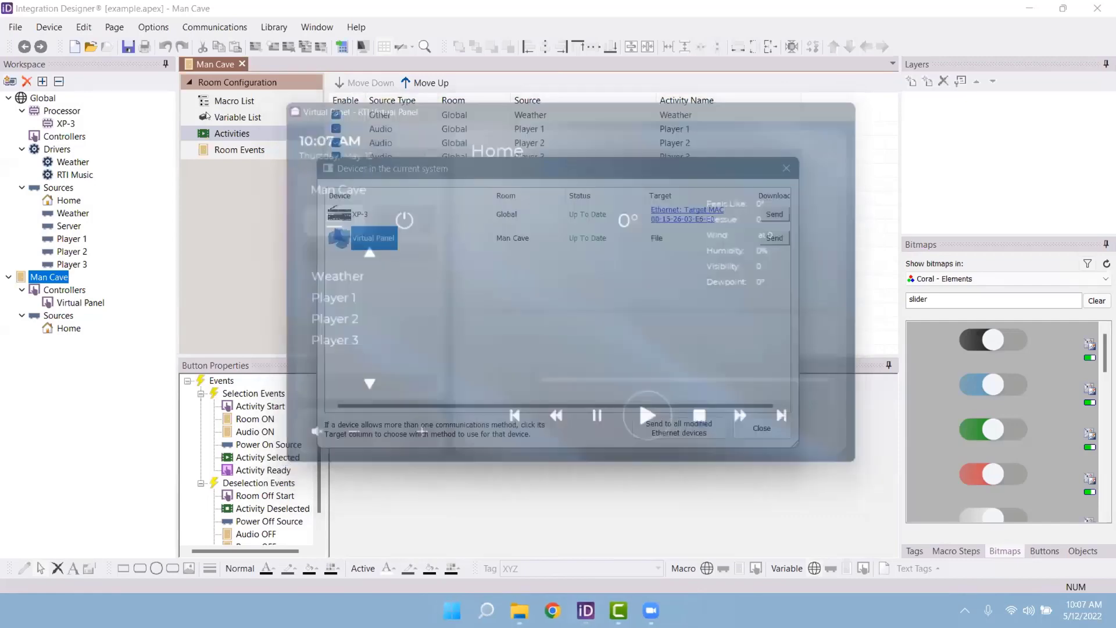
{"action": "left_click", "coordinate": [762, 428]}
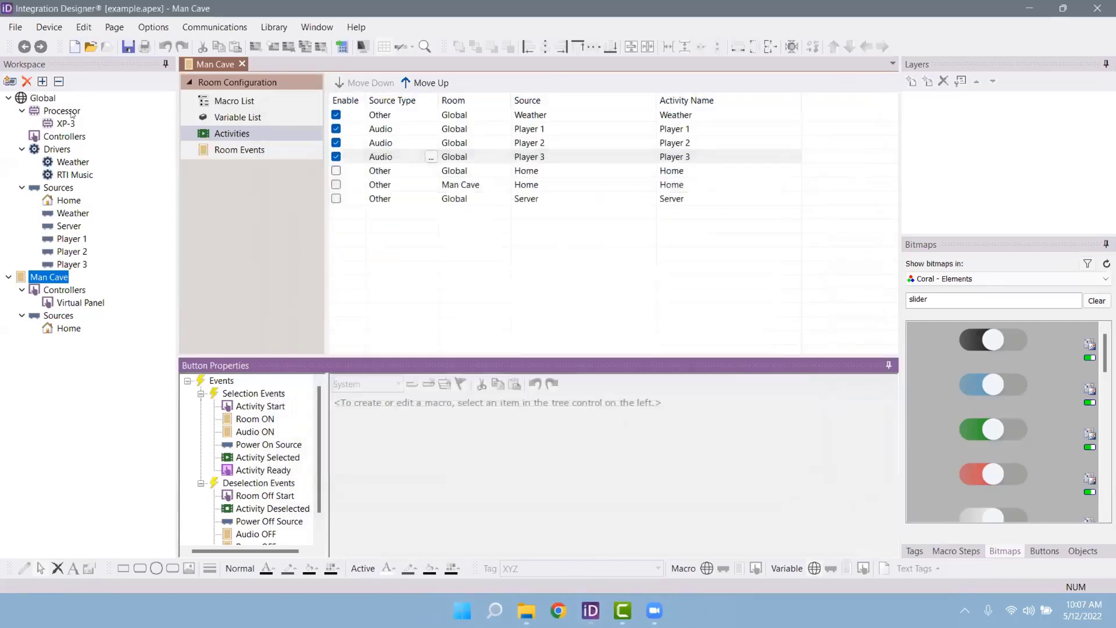
Step: Replace the Weather driver's Location property with the local ZIP code
{"action": "left_click", "coordinate": [74, 163]}
{"action": "left_click", "coordinate": [265, 120]}
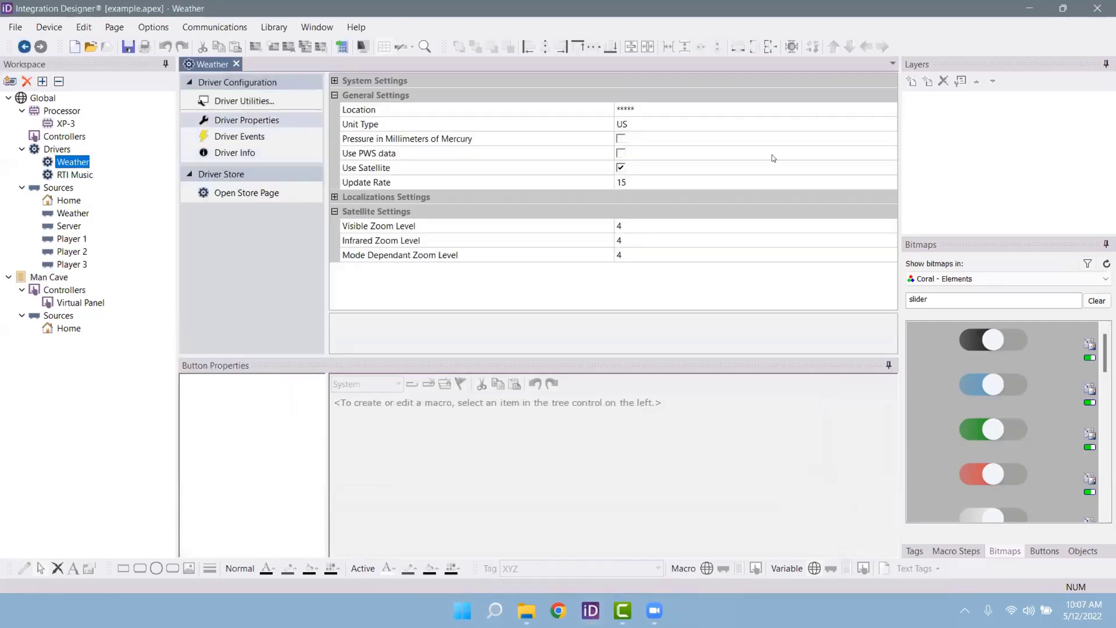
{"action": "left_click", "coordinate": [645, 109]}
{"action": "left_click_drag", "start_coordinate": [645, 109], "coordinate": [567, 98]}
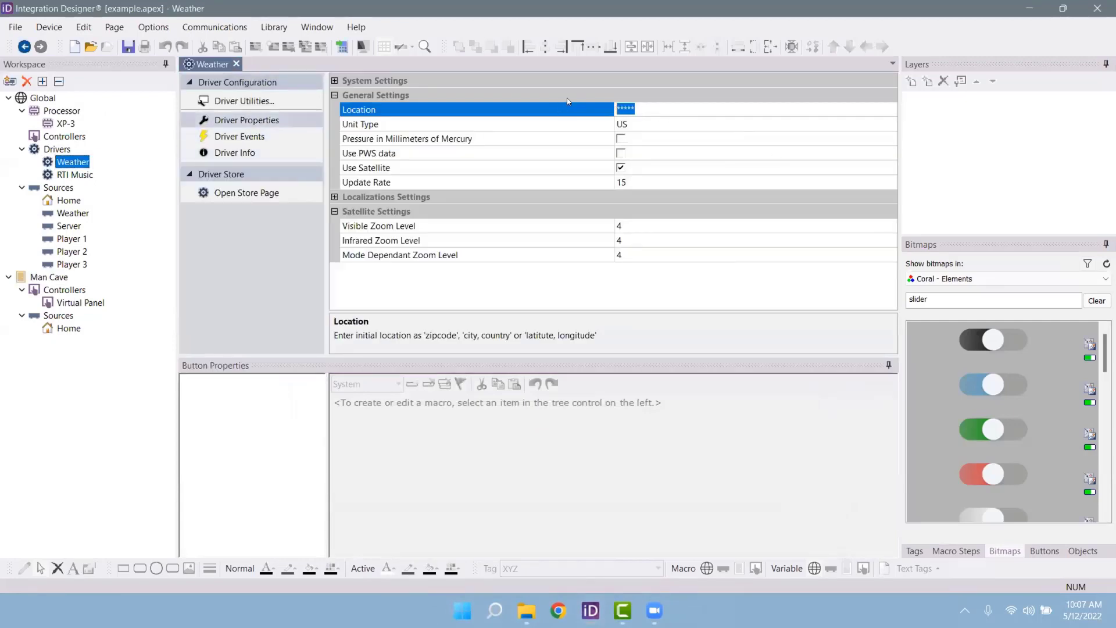
{"action": "type", "text": "32164"}
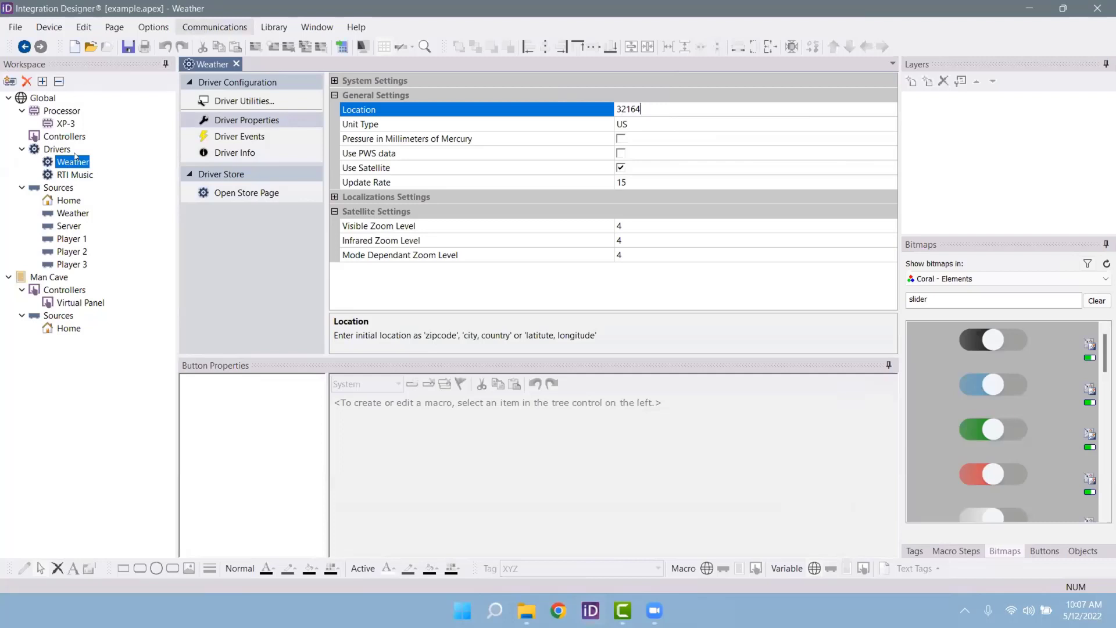
{"action": "left_click", "coordinate": [69, 200]}
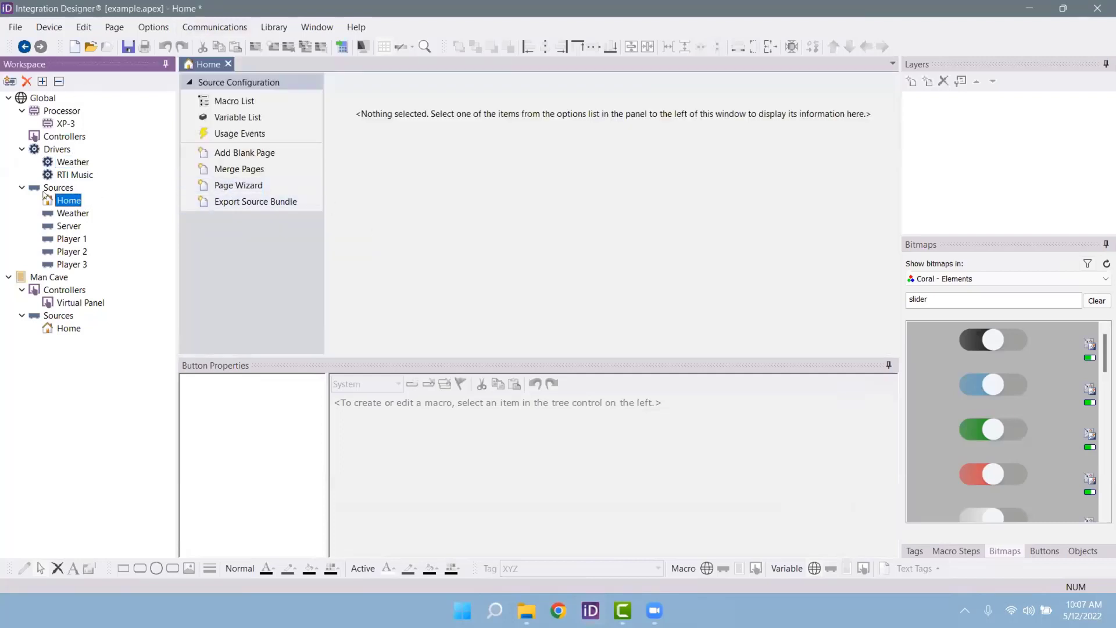
Step: On the Home page, set the Now Playing layer to source Global > Player 1, room Global
{"action": "left_click", "coordinate": [69, 328]}
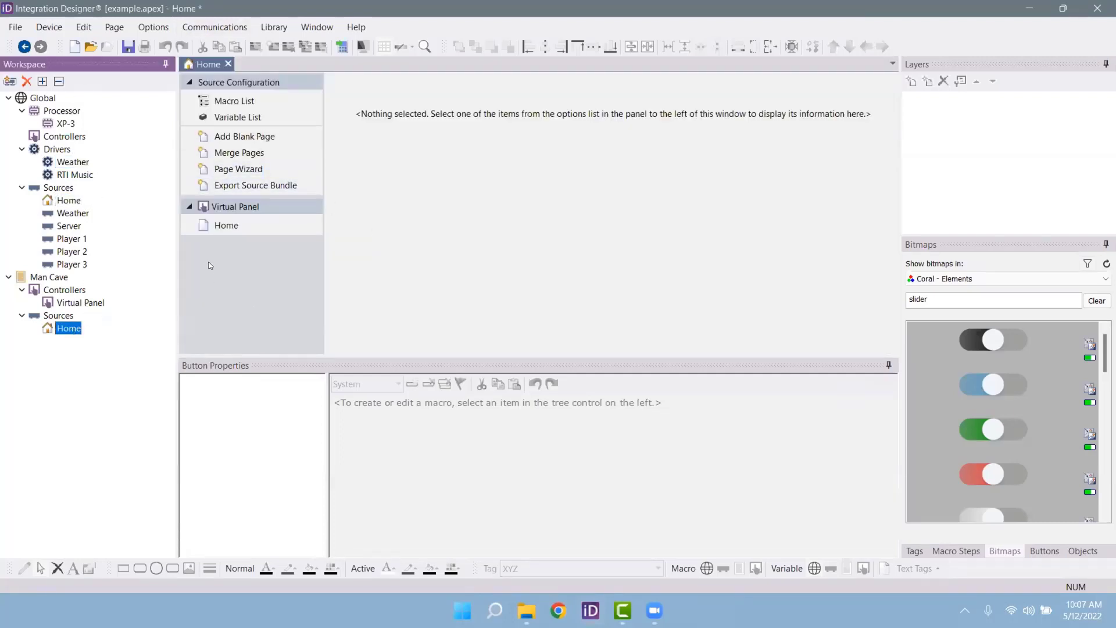
{"action": "left_click", "coordinate": [260, 226]}
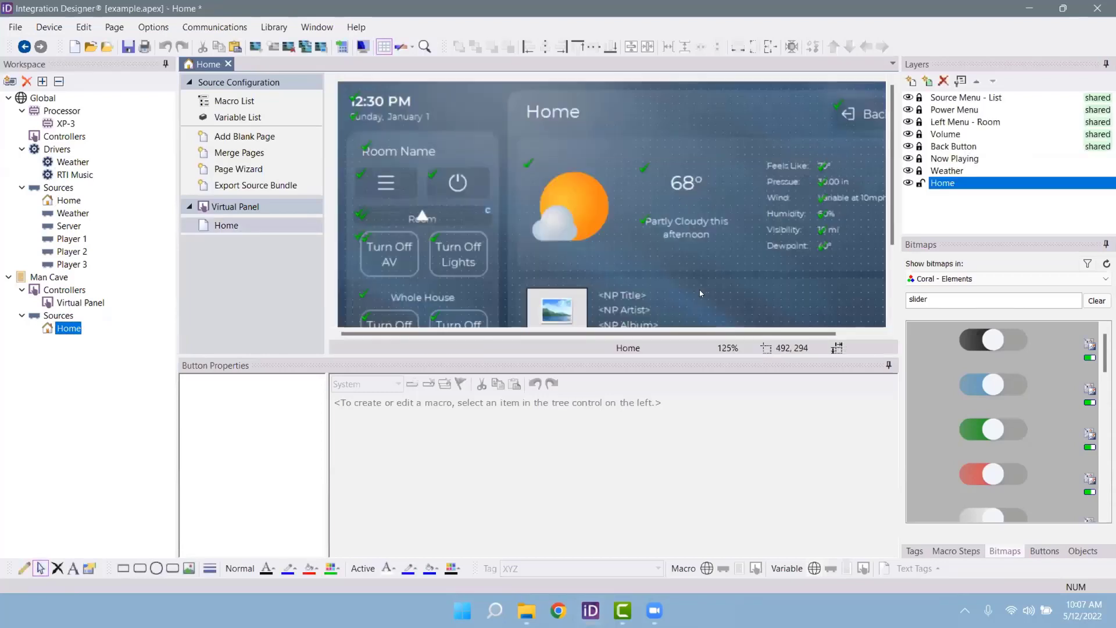
{"action": "scroll", "coordinate": [703, 294], "scroll_direction": "down", "scroll_amount": 1}
{"action": "scroll", "coordinate": [703, 290], "scroll_direction": "down", "scroll_amount": 2}
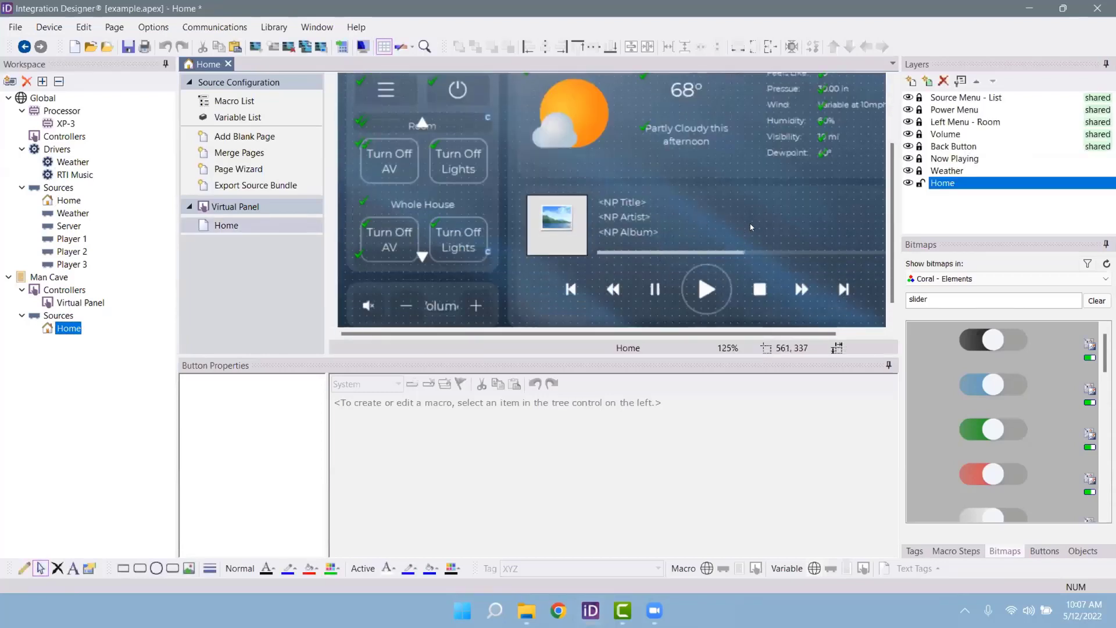
{"action": "left_click", "coordinate": [955, 158]}
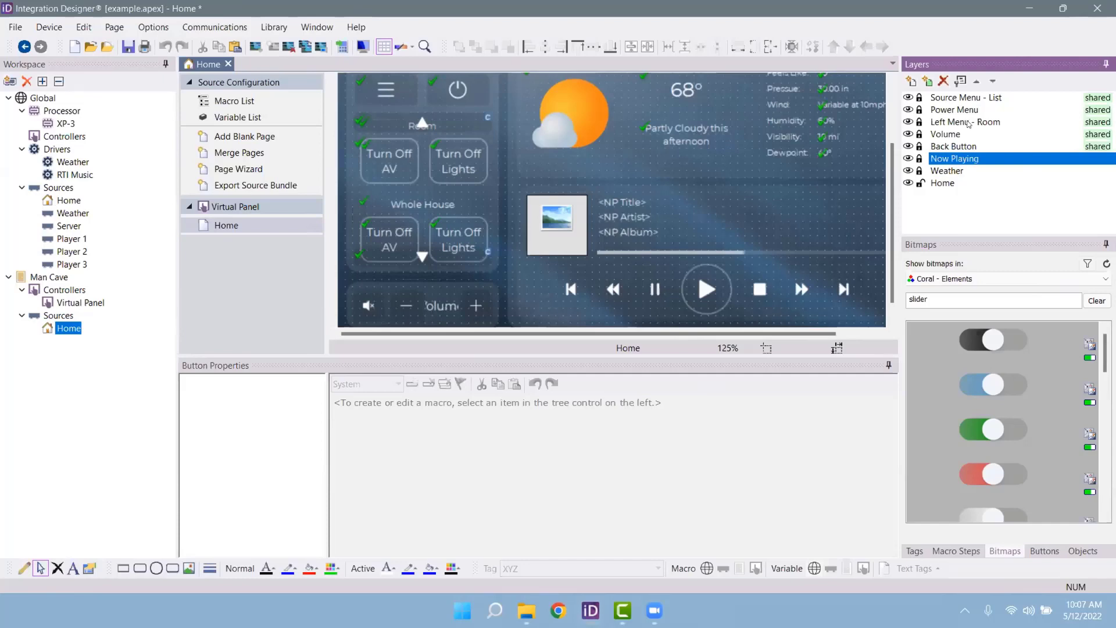
{"action": "left_click", "coordinate": [961, 81]}
{"action": "left_click", "coordinate": [515, 251]}
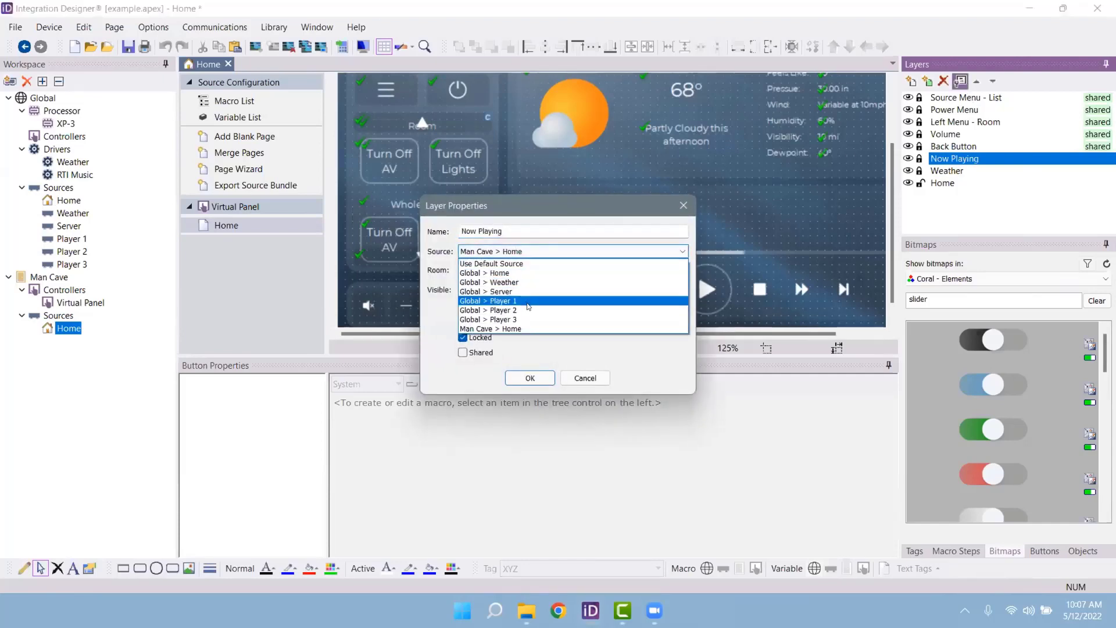
{"action": "left_click", "coordinate": [526, 302]}
{"action": "left_click", "coordinate": [522, 271]}
{"action": "left_click", "coordinate": [516, 288]}
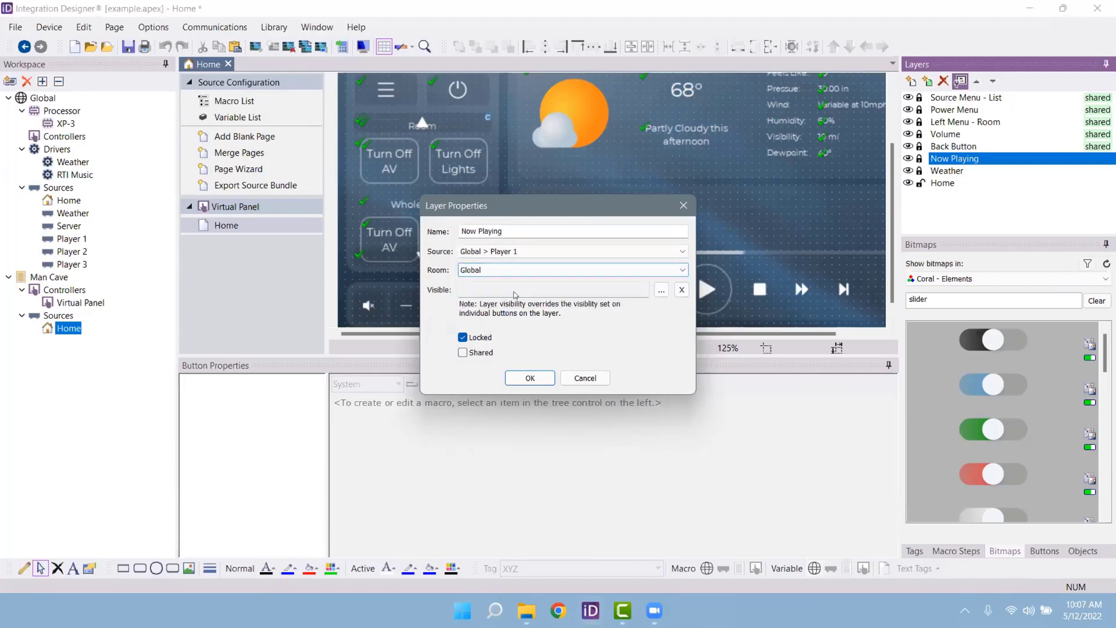
{"action": "left_click", "coordinate": [522, 379]}
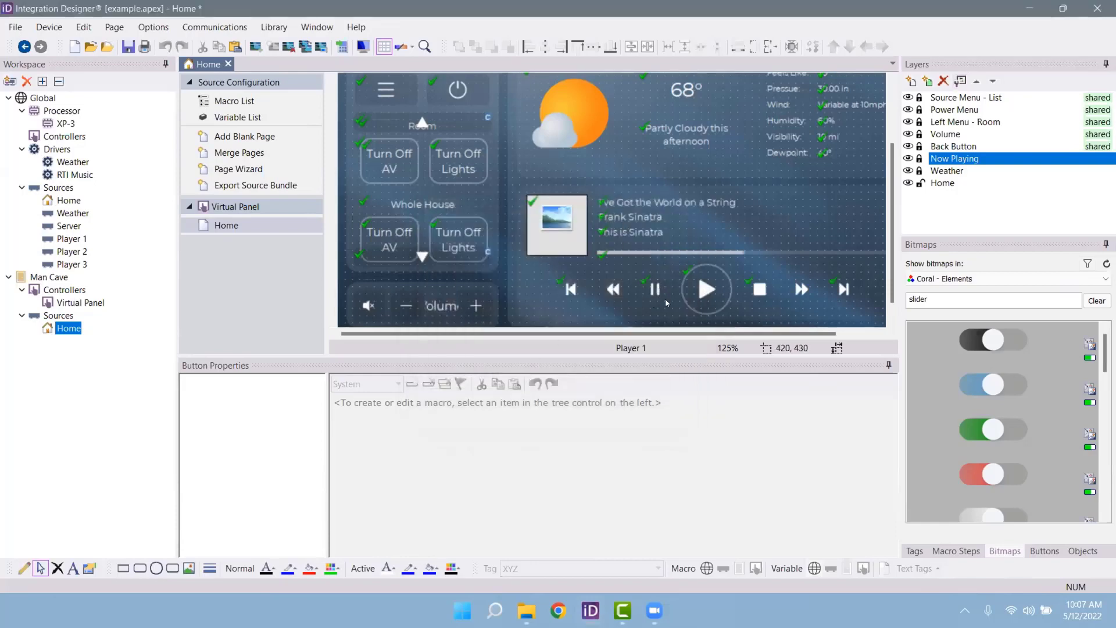
Step: Send the updated configuration to the XP-3 processor
{"action": "left_click", "coordinate": [215, 27]}
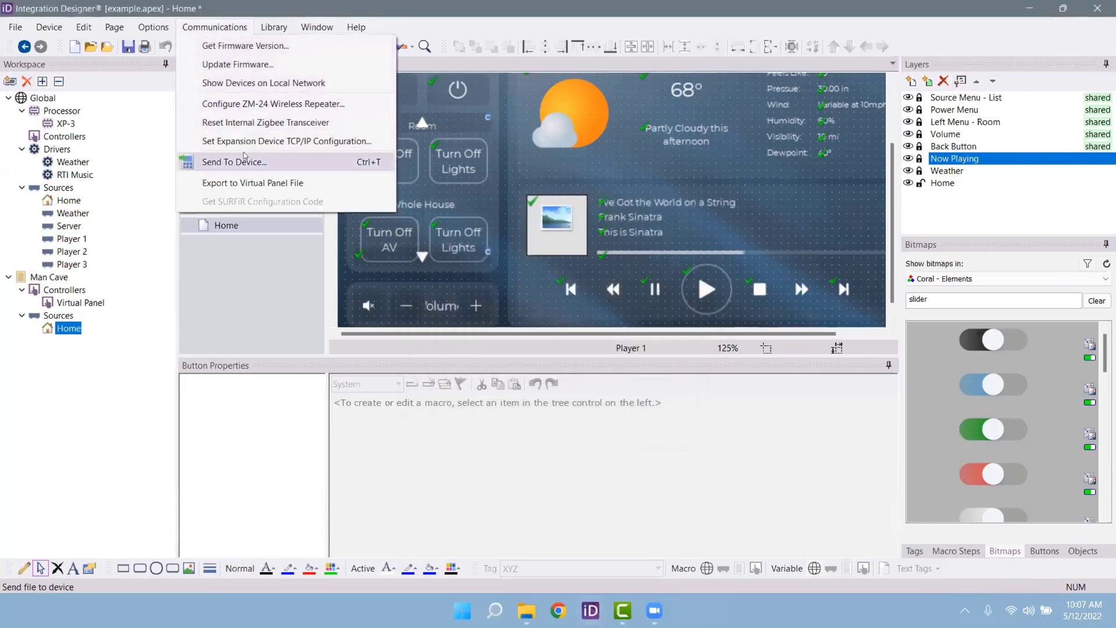
{"action": "key", "text": "Return"}
{"action": "left_click", "coordinate": [768, 215]}
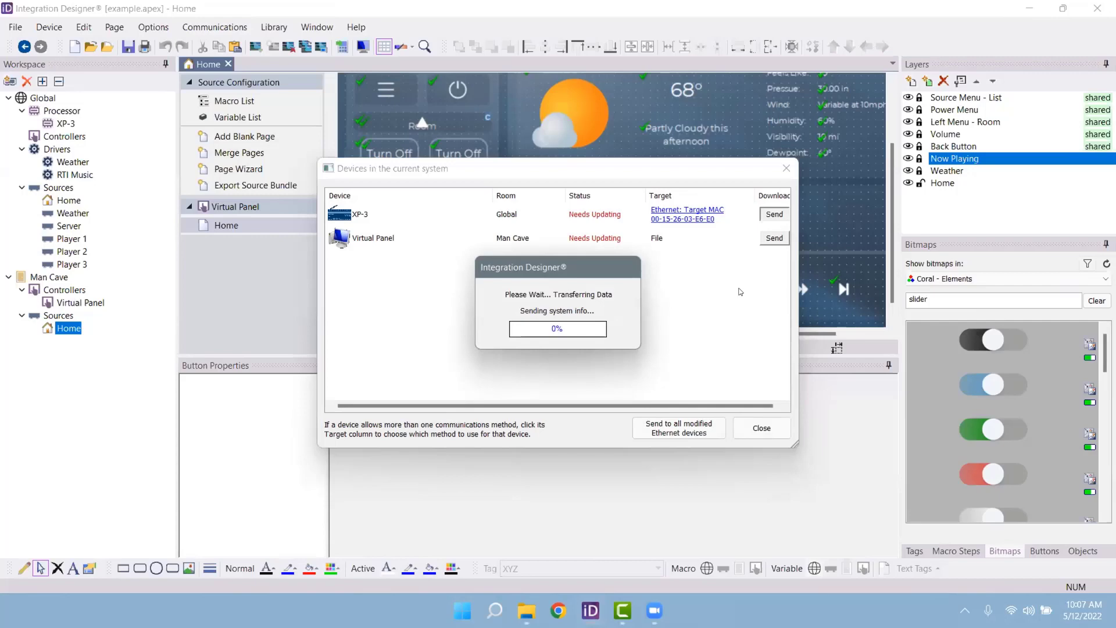
Step: Export the virtual panel over the existing Desktop VPANEL.exe and run it
{"action": "left_click", "coordinate": [774, 237]}
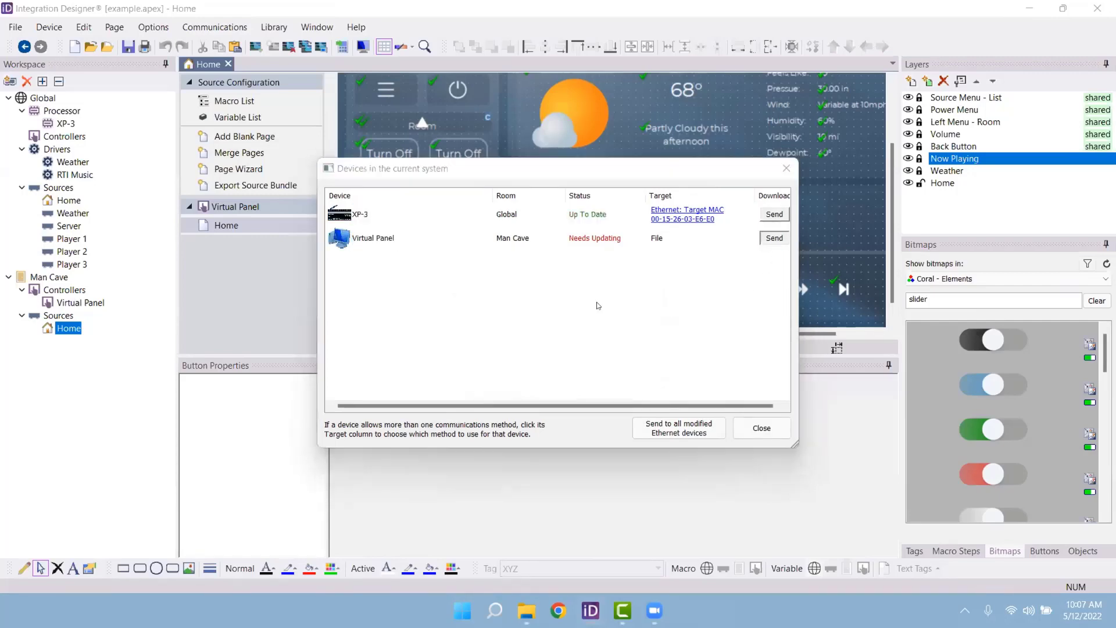
{"action": "left_click", "coordinate": [553, 367]}
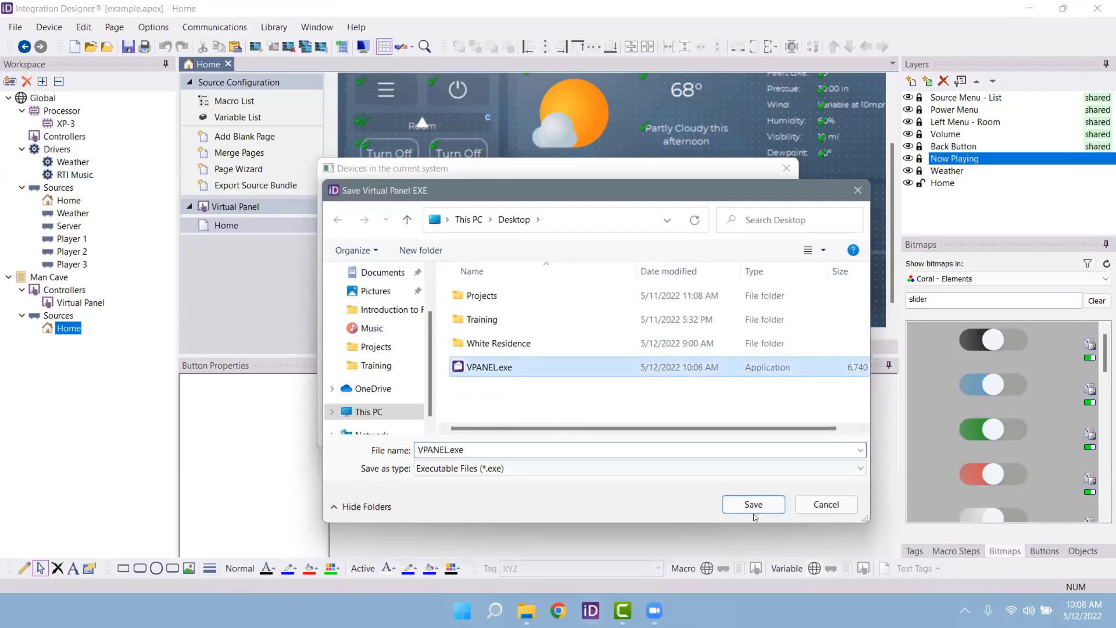
{"action": "left_click", "coordinate": [754, 504]}
{"action": "left_click", "coordinate": [599, 310]}
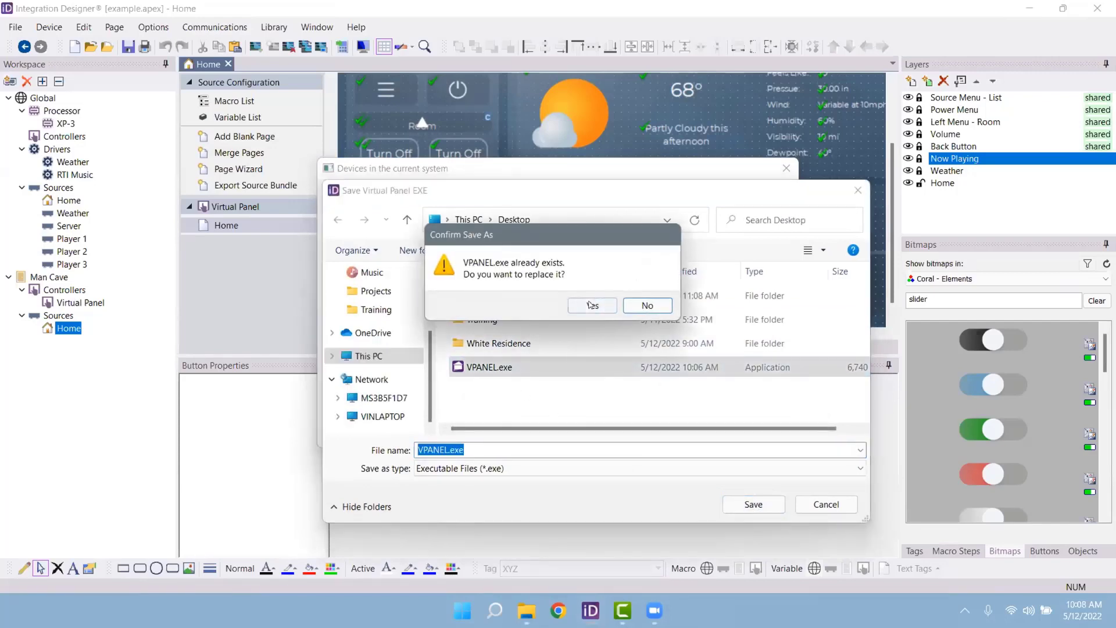
{"action": "left_click", "coordinate": [597, 342]}
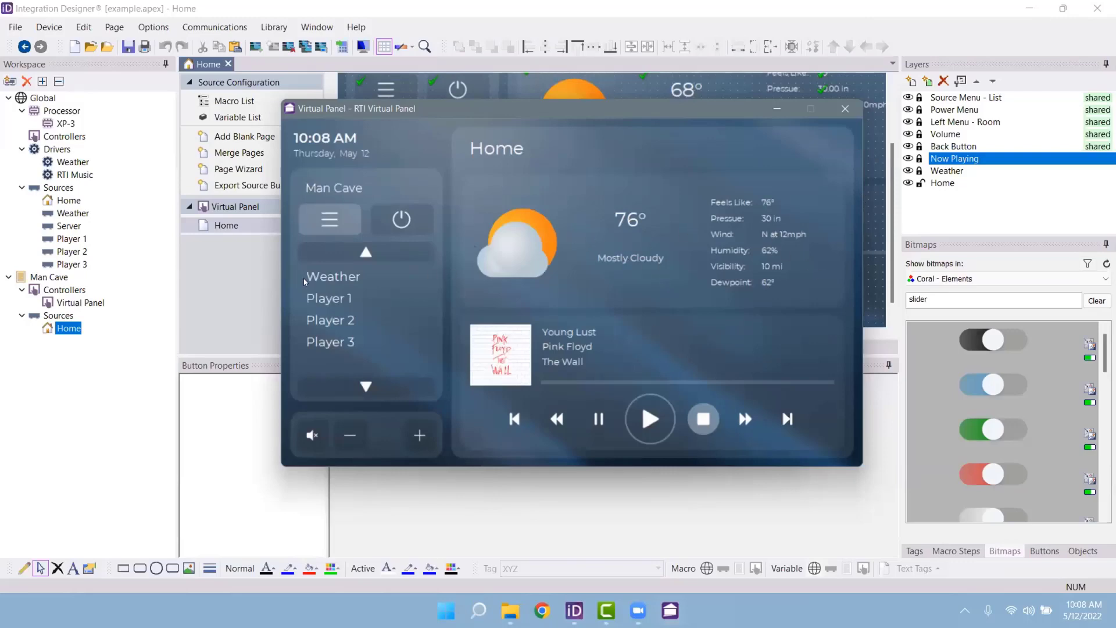
Step: From Player 1, play Prince Radio from Pandora (A) > Your Stations
{"action": "left_click", "coordinate": [320, 282]}
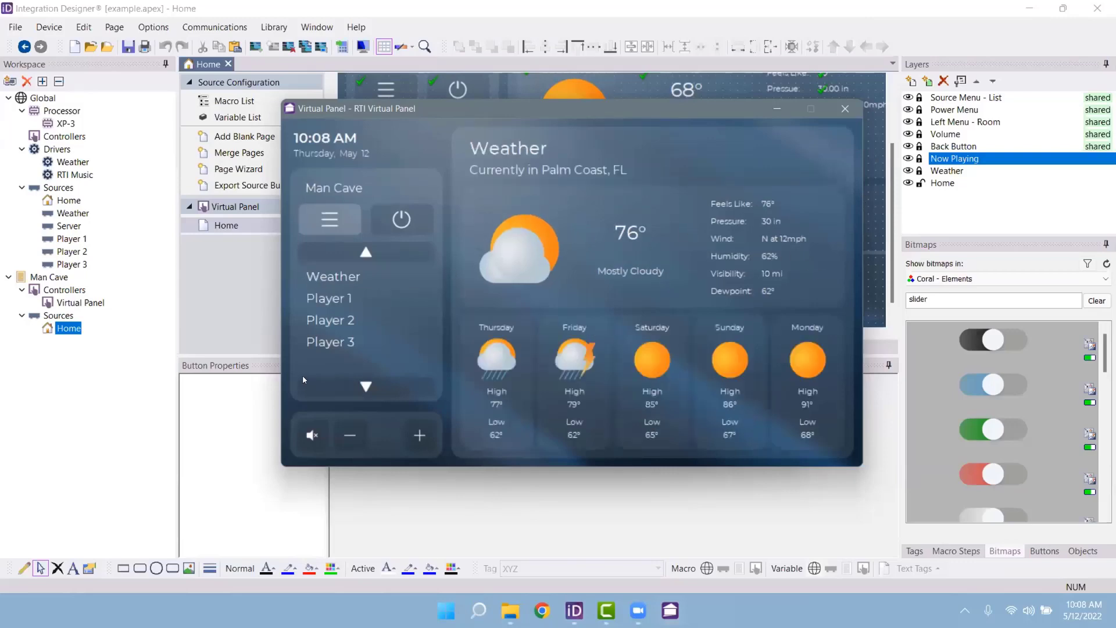
{"action": "left_click", "coordinate": [338, 303]}
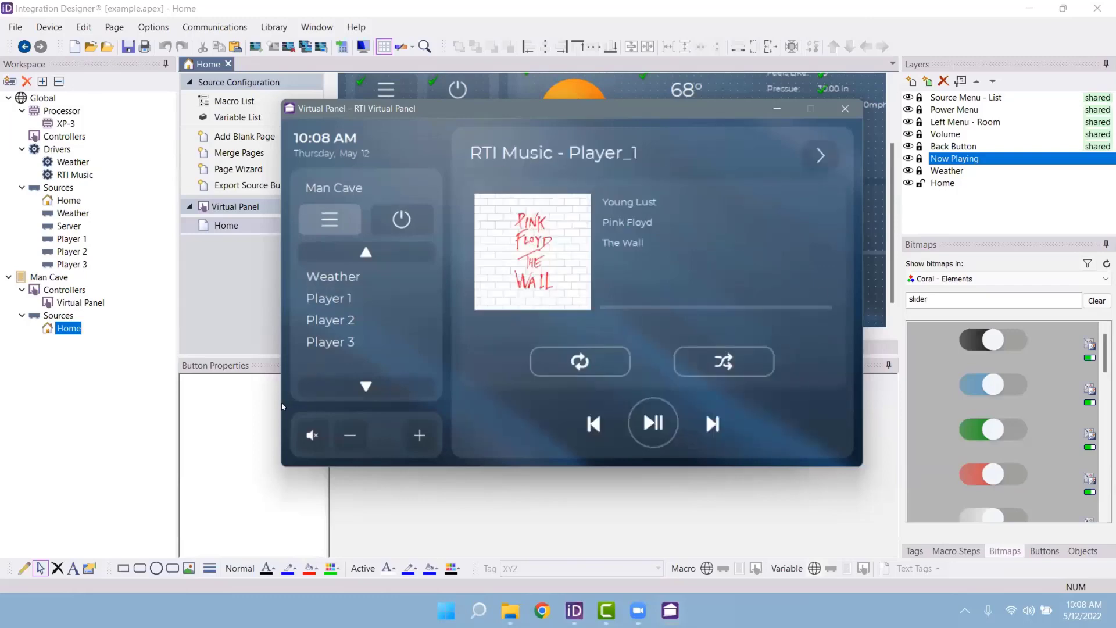
{"action": "left_click", "coordinate": [822, 158]}
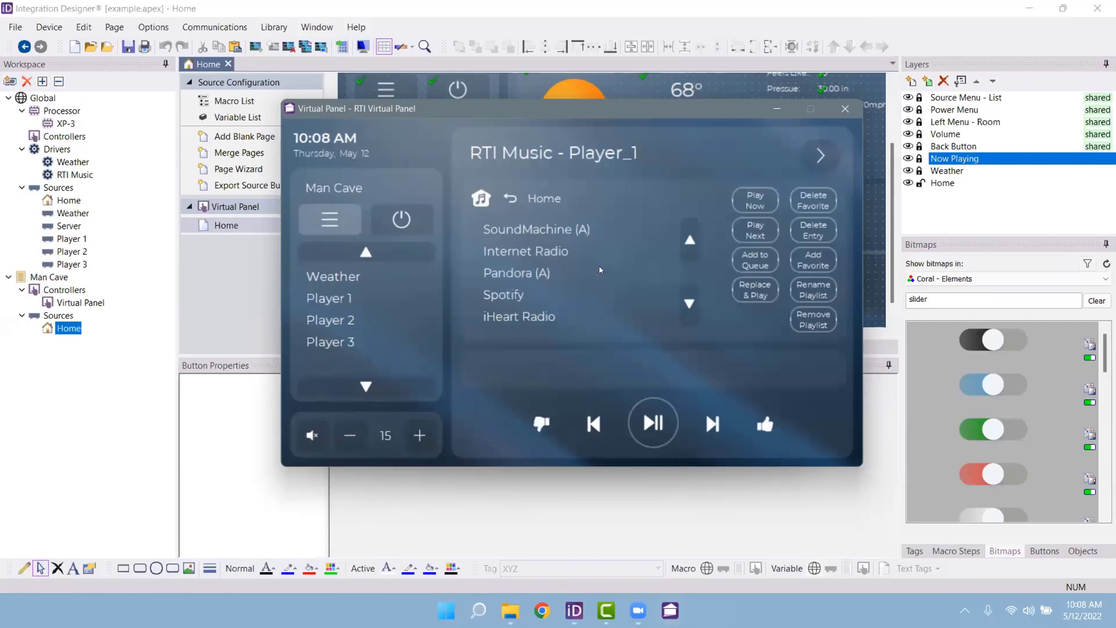
{"action": "left_click", "coordinate": [528, 273]}
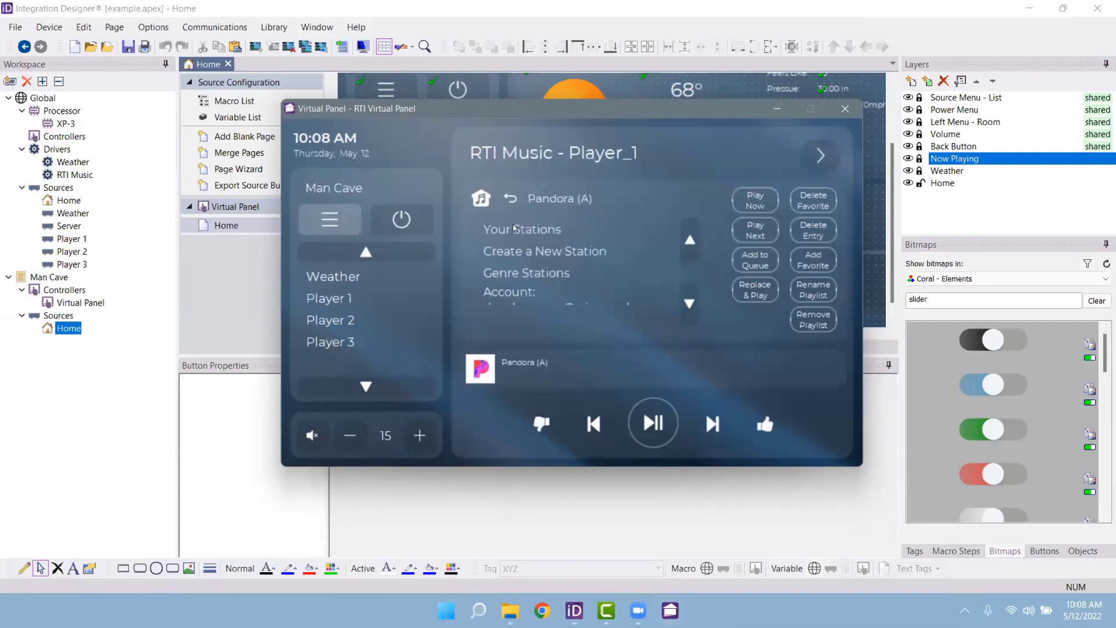
{"action": "left_click", "coordinate": [514, 228]}
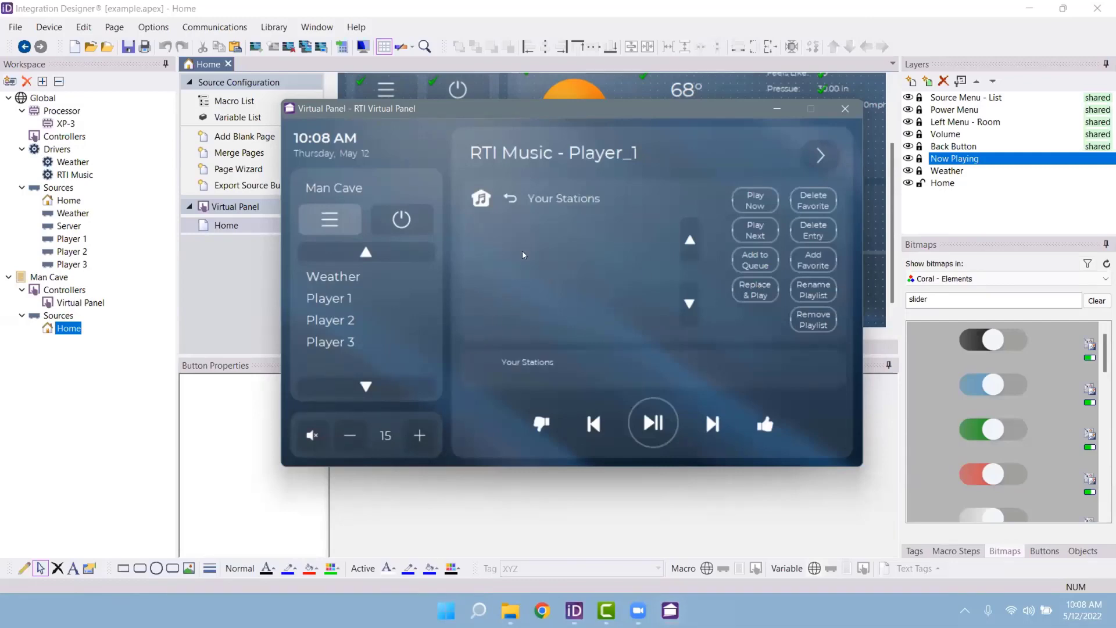
{"action": "left_click", "coordinate": [690, 308]}
{"action": "left_click", "coordinate": [689, 307]}
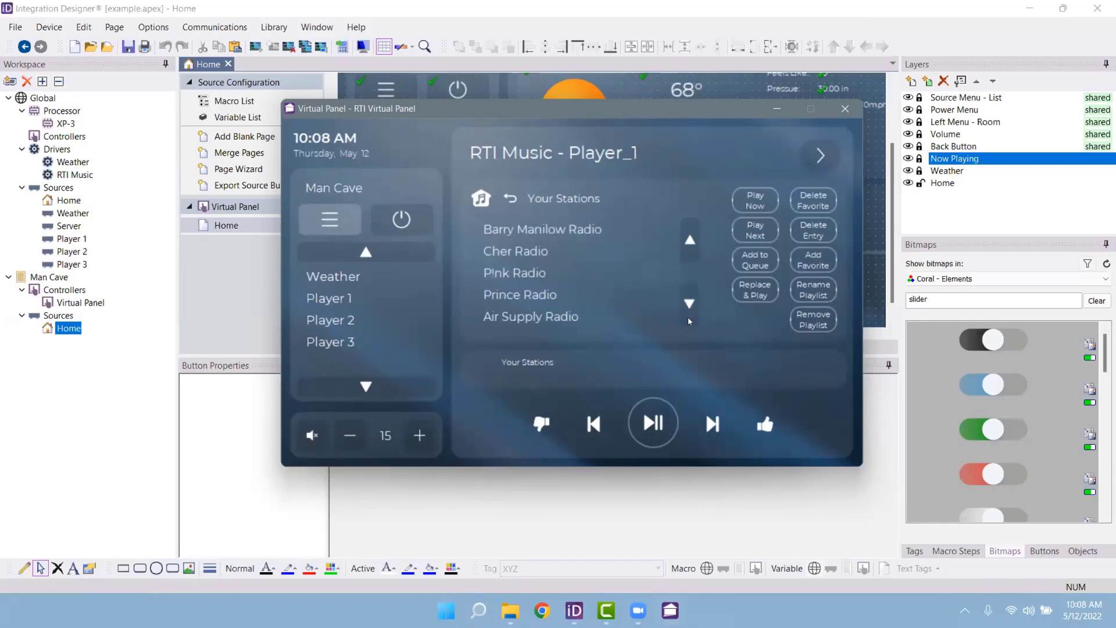
{"action": "left_click", "coordinate": [533, 295]}
{"action": "left_click", "coordinate": [517, 230]}
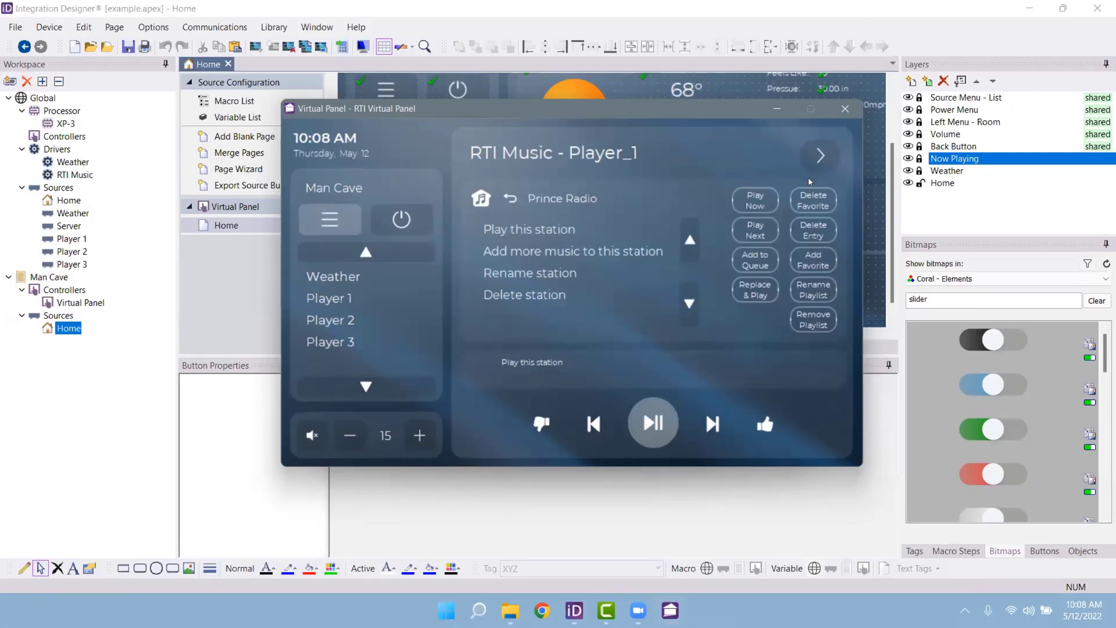
Step: Page through the queue, favorites and now playing views, then return to Home
{"action": "left_click", "coordinate": [821, 159]}
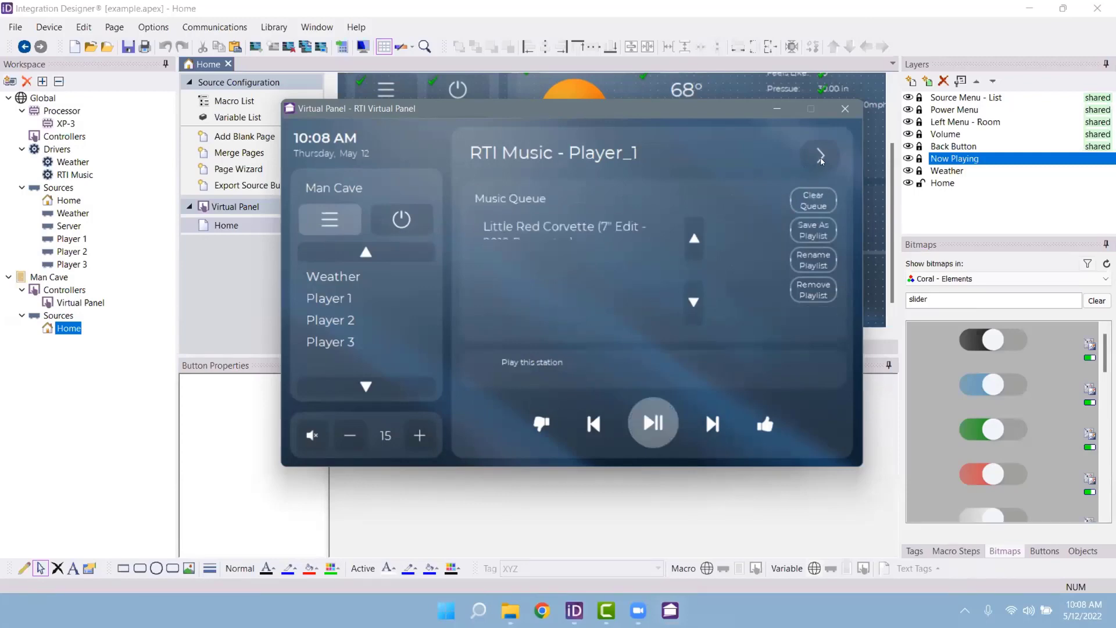
{"action": "left_click", "coordinate": [821, 158]}
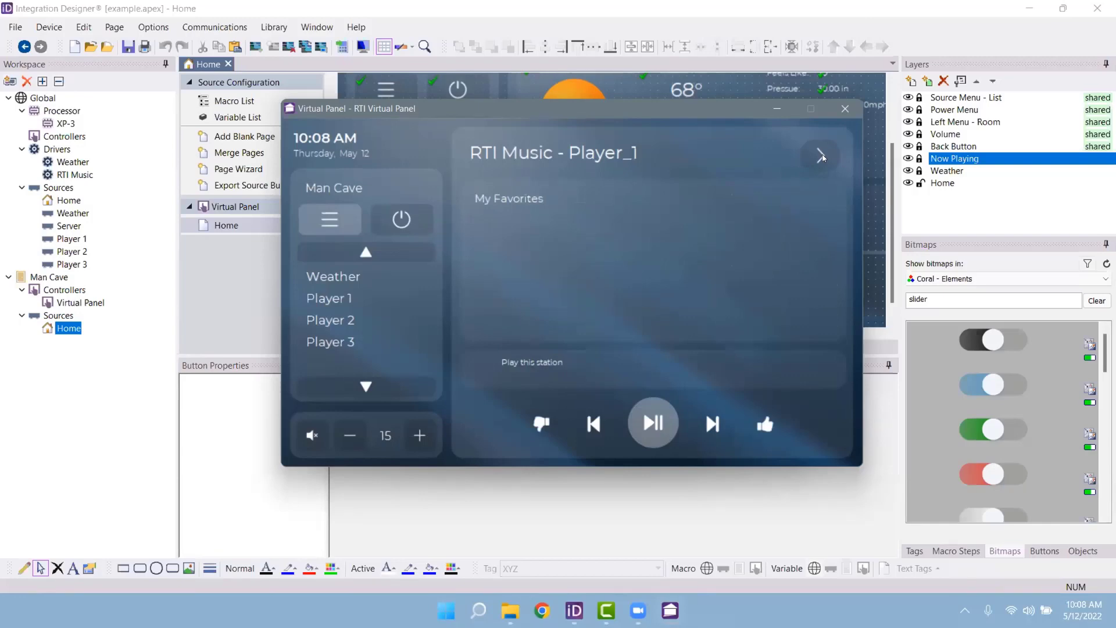
{"action": "left_click", "coordinate": [822, 158]}
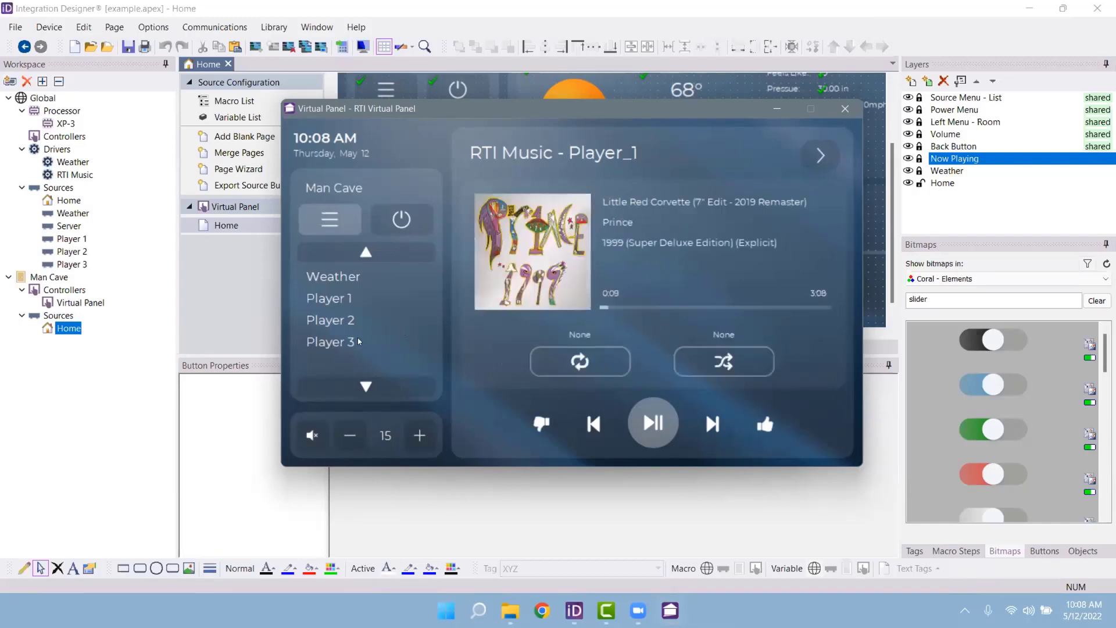
{"action": "left_click", "coordinate": [365, 255]}
{"action": "left_click", "coordinate": [336, 286]}
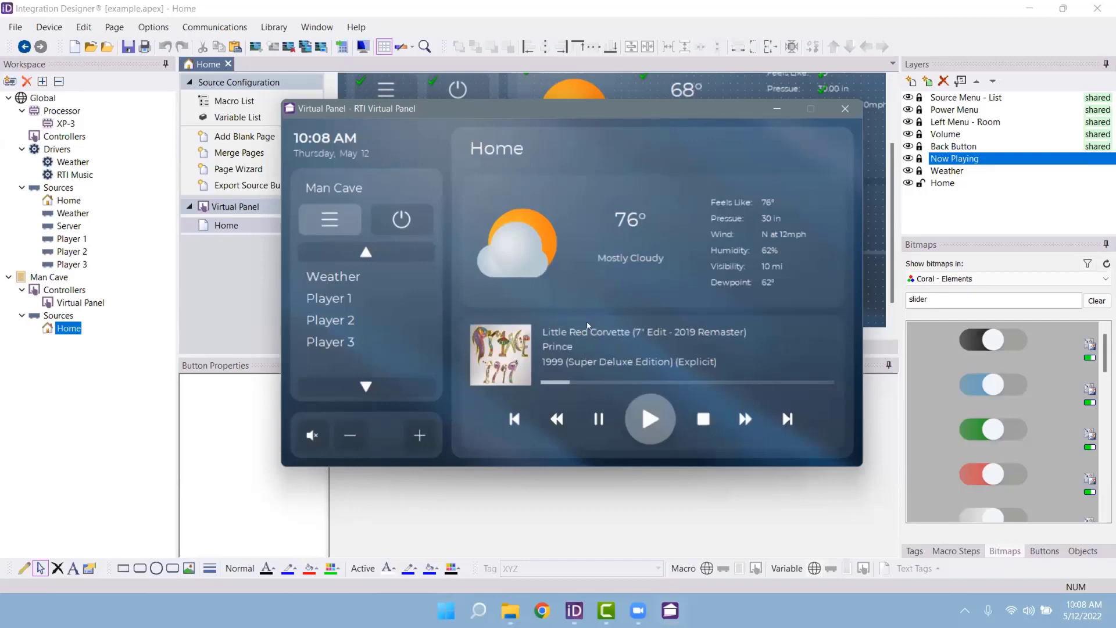
Step: Pause the Prince track and move the panel window toward the lower right
{"action": "left_click", "coordinate": [592, 418]}
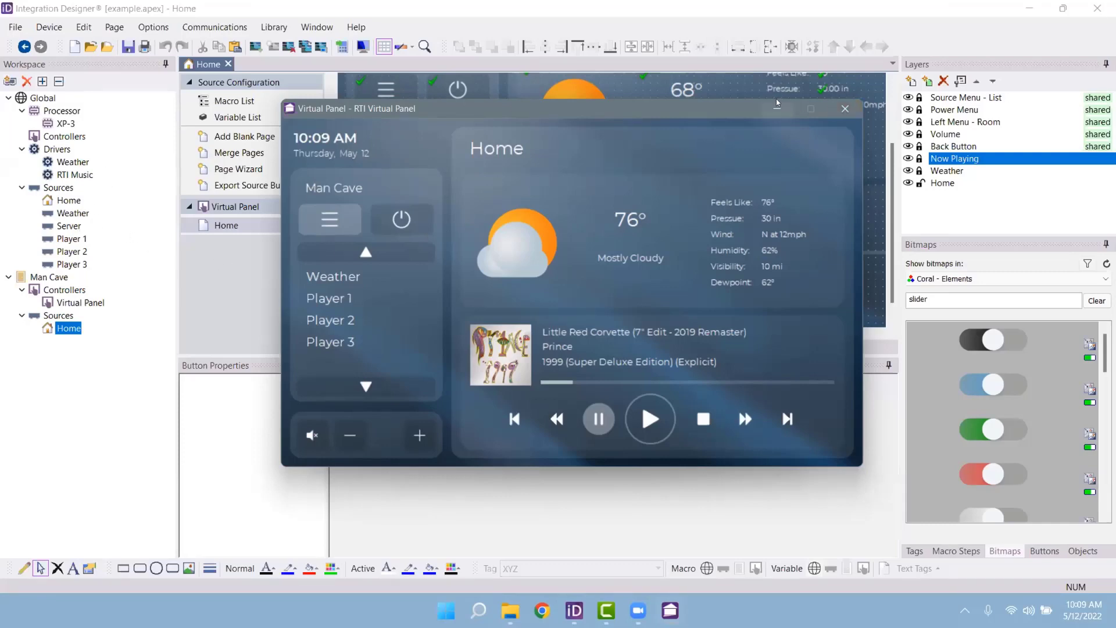
{"action": "left_click_drag", "start_coordinate": [744, 109], "coordinate": [840, 173]}
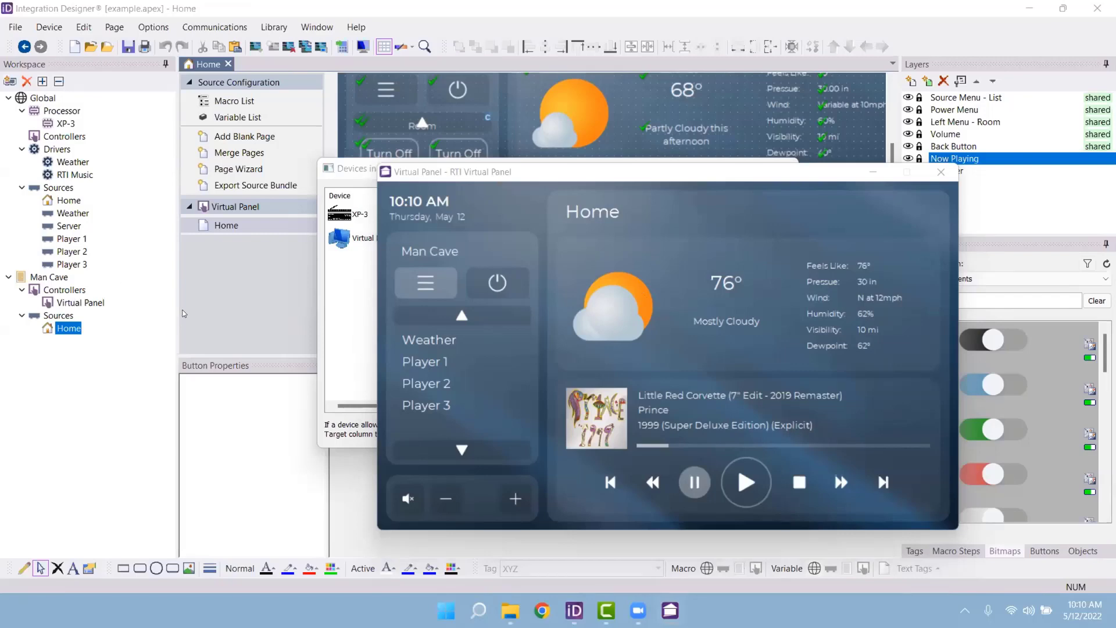
Step: Close the virtual panel and the system devices list, then open the Weather driver's properties
{"action": "left_click", "coordinate": [188, 314]}
{"action": "left_click", "coordinate": [759, 433]}
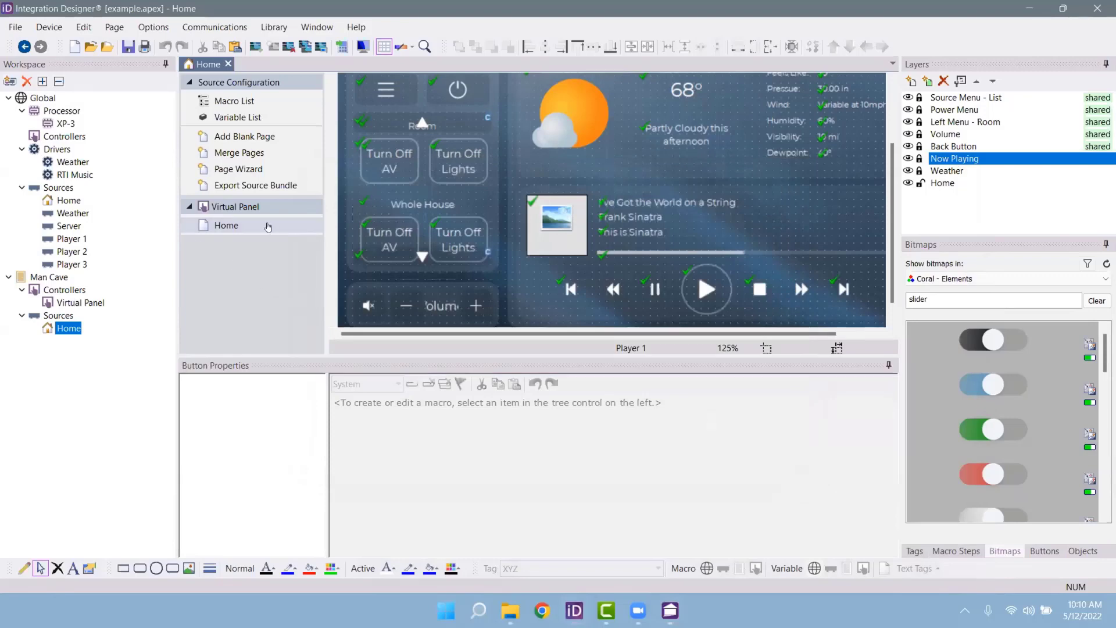
{"action": "left_click", "coordinate": [98, 165]}
{"action": "left_click", "coordinate": [99, 165]}
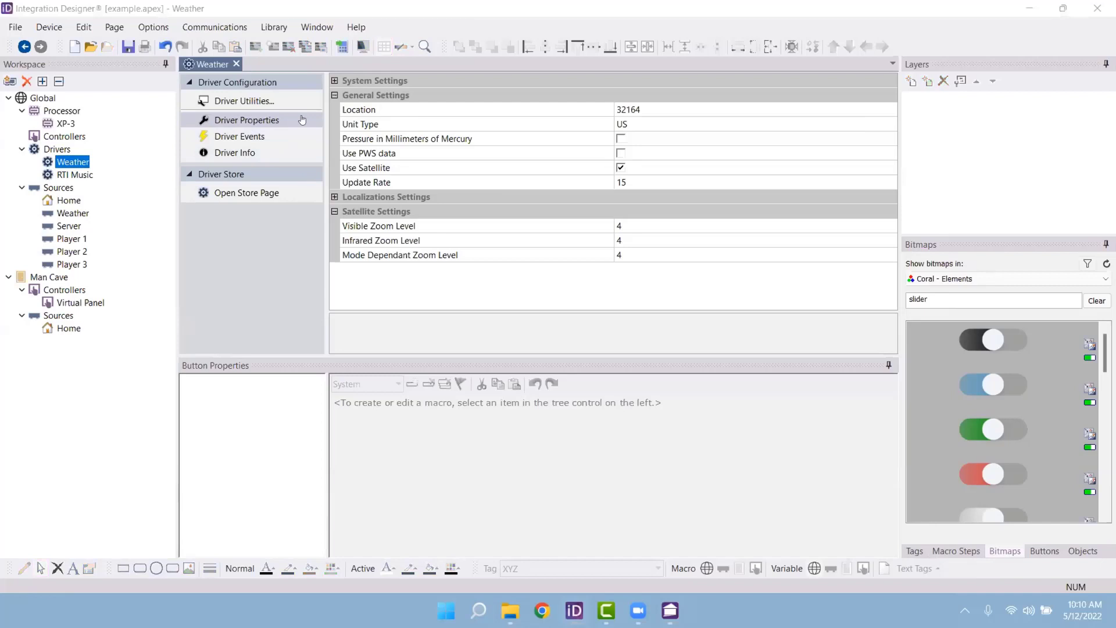
Step: Keep the Weather driver's Unit Type on US, then show Man Cave's Activities list
{"action": "left_click", "coordinate": [700, 110]}
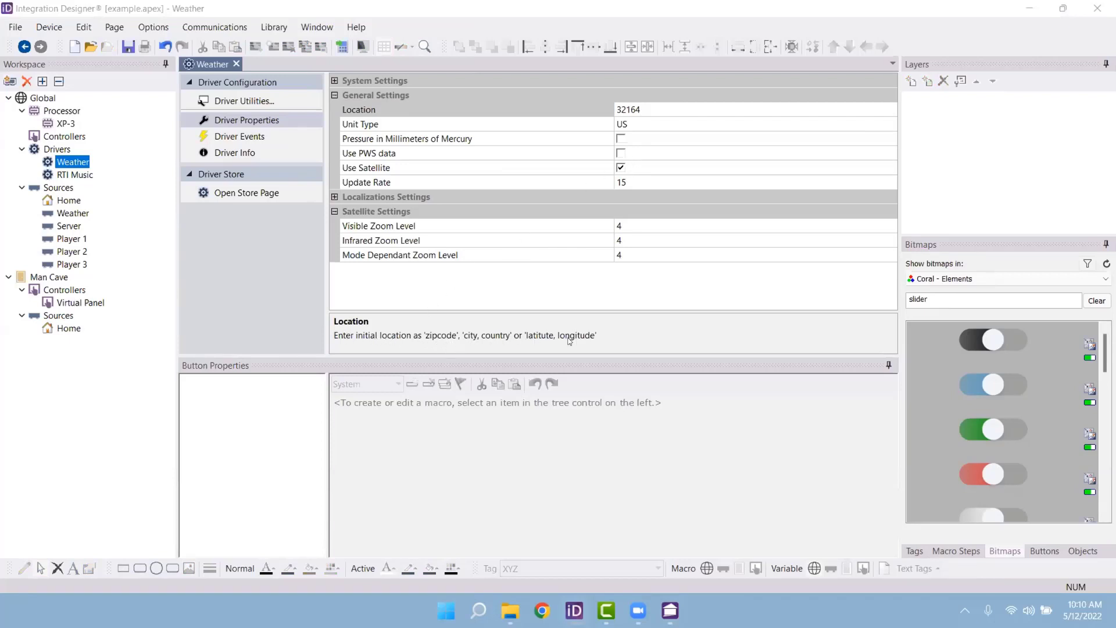
{"action": "left_click", "coordinate": [666, 110]}
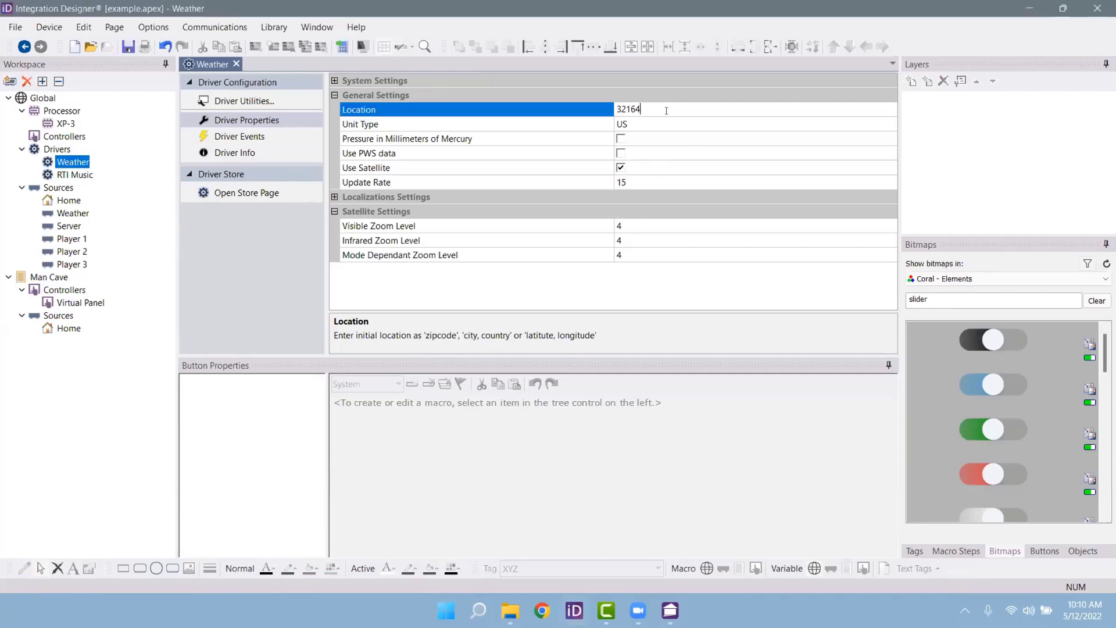
{"action": "left_click", "coordinate": [686, 125]}
{"action": "left_click", "coordinate": [889, 124]}
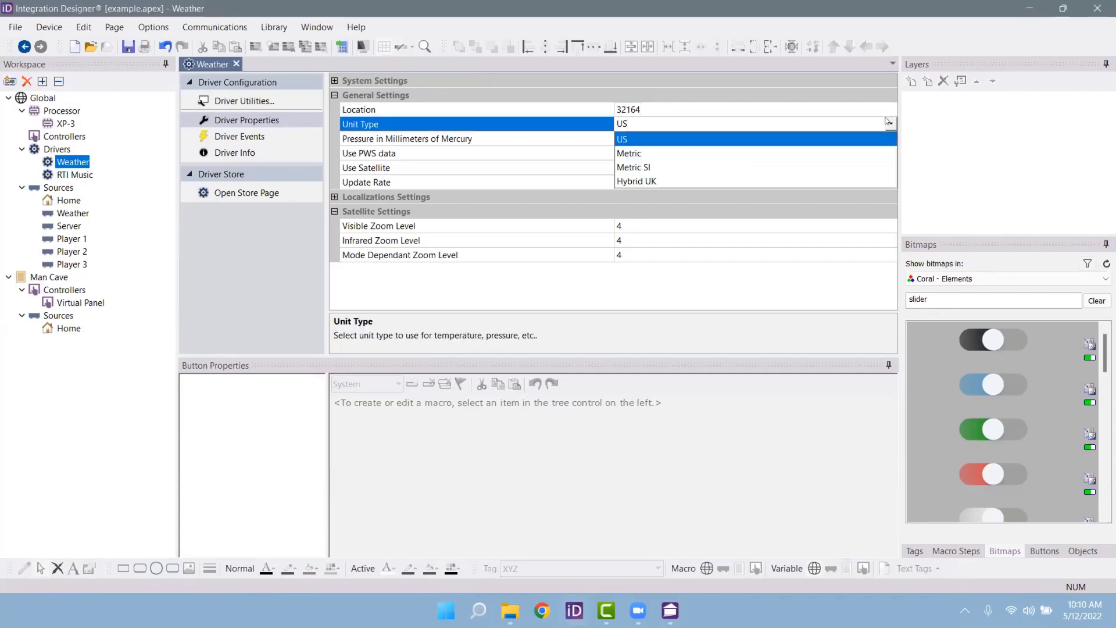
{"action": "left_click", "coordinate": [887, 121]}
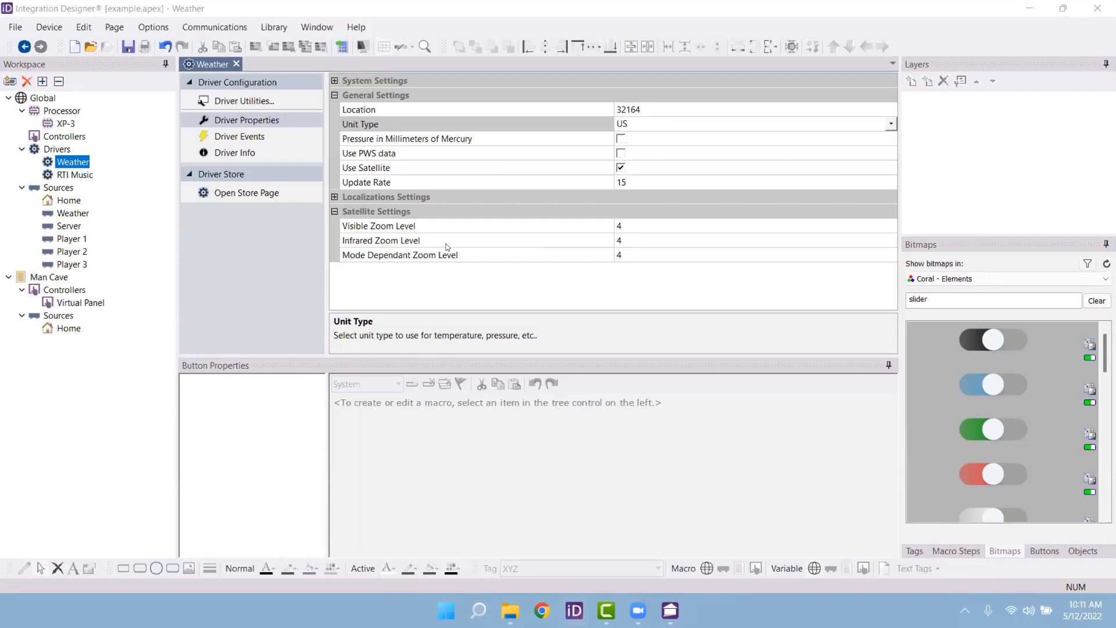
{"action": "left_click", "coordinate": [64, 277]}
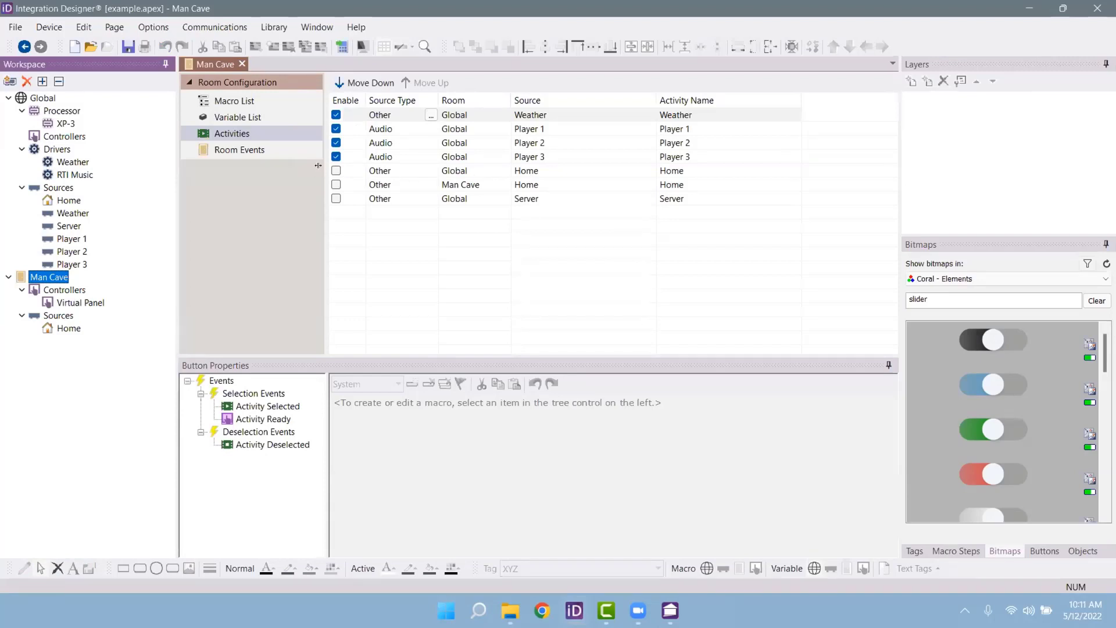
Step: Enable the Global Home activity and rename Player 1 to 'Listen to Dad's Music'
{"action": "left_click", "coordinate": [336, 171]}
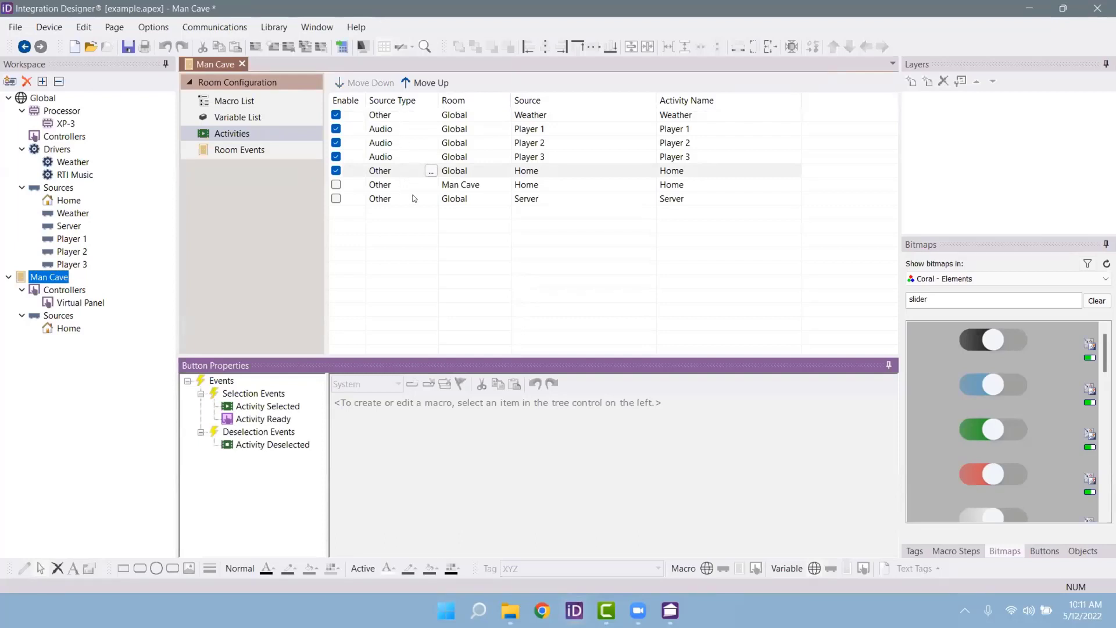
{"action": "left_click", "coordinate": [702, 143]}
{"action": "left_click", "coordinate": [702, 129]}
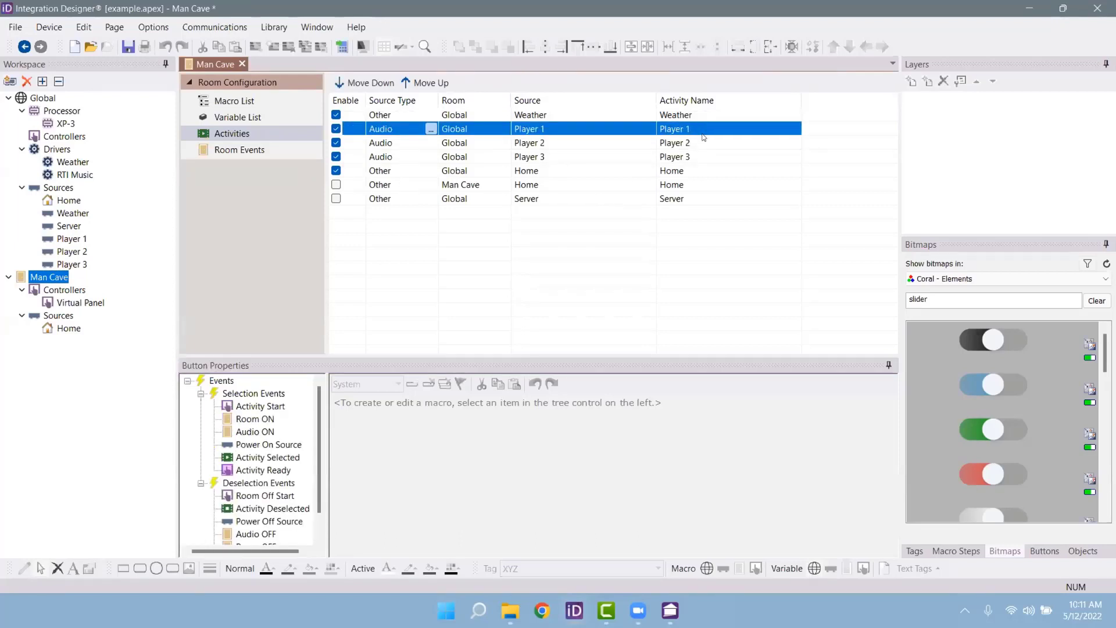
{"action": "left_click", "coordinate": [701, 129]}
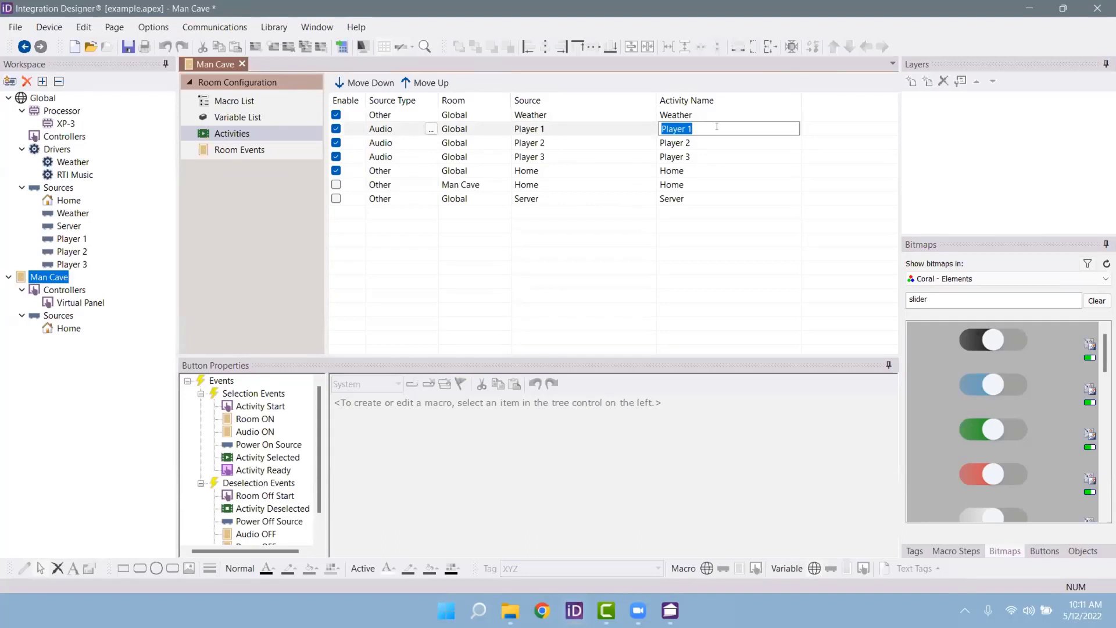
{"action": "type", "text": "Listen to Music 1"}
{"action": "key", "text": "BackSpace"}
{"action": "key", "text": "BackSpace"}
{"action": "key", "text": "BackSpace"}
{"action": "key", "text": "BackSpace"}
{"action": "key", "text": "BackSpace"}
{"action": "key", "text": "BackSpace"}
{"action": "key", "text": "BackSpace"}
{"action": "type", "text": "Dad's Music"}
{"action": "left_click", "coordinate": [737, 145]}
Step: Rename the Player 2 activity to 'Listen to Mom's Music'
{"action": "left_click", "coordinate": [736, 144]}
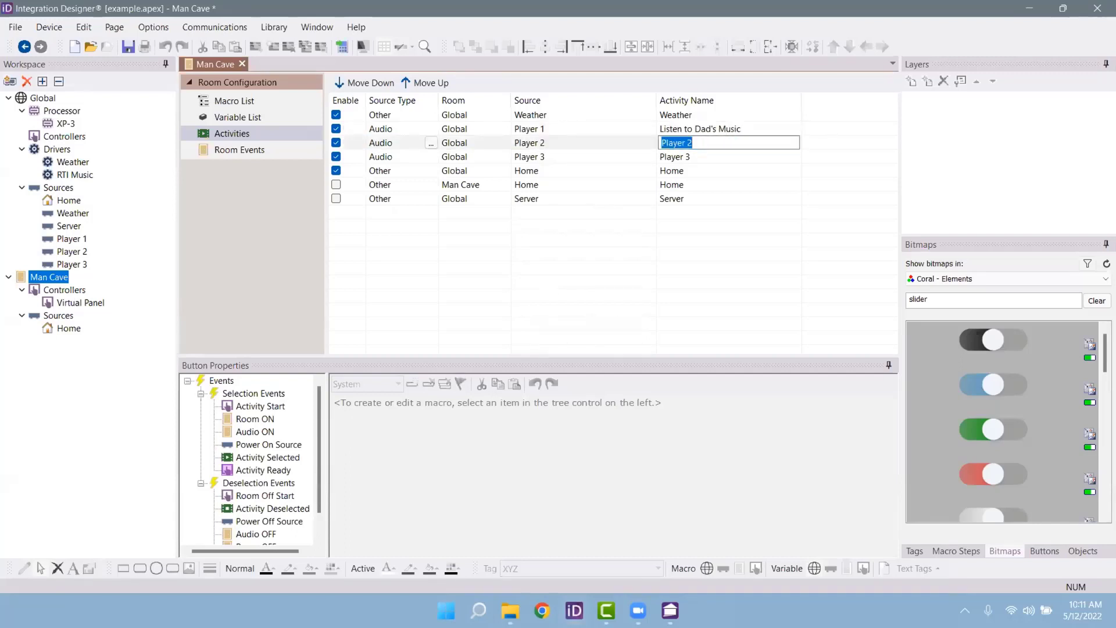
{"action": "type", "text": "Listen to MOm"}
{"action": "key", "text": "BackSpace"}
{"action": "key", "text": "BackSpace"}
{"action": "type", "text": "om's Music"}
{"action": "left_click", "coordinate": [460, 144]}
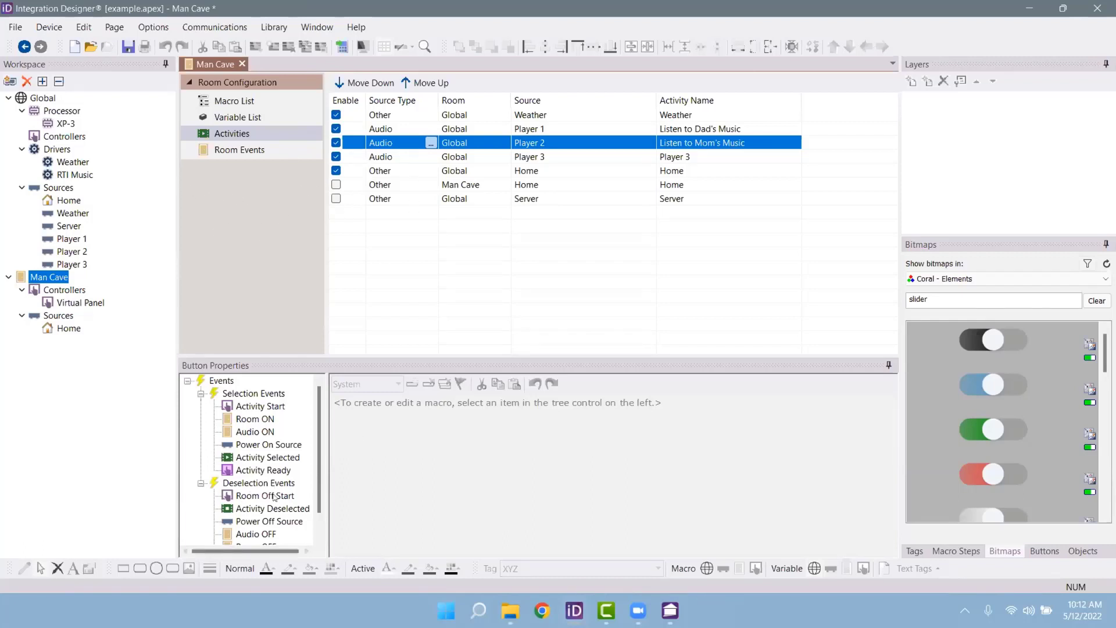
{"action": "left_click", "coordinate": [257, 214]}
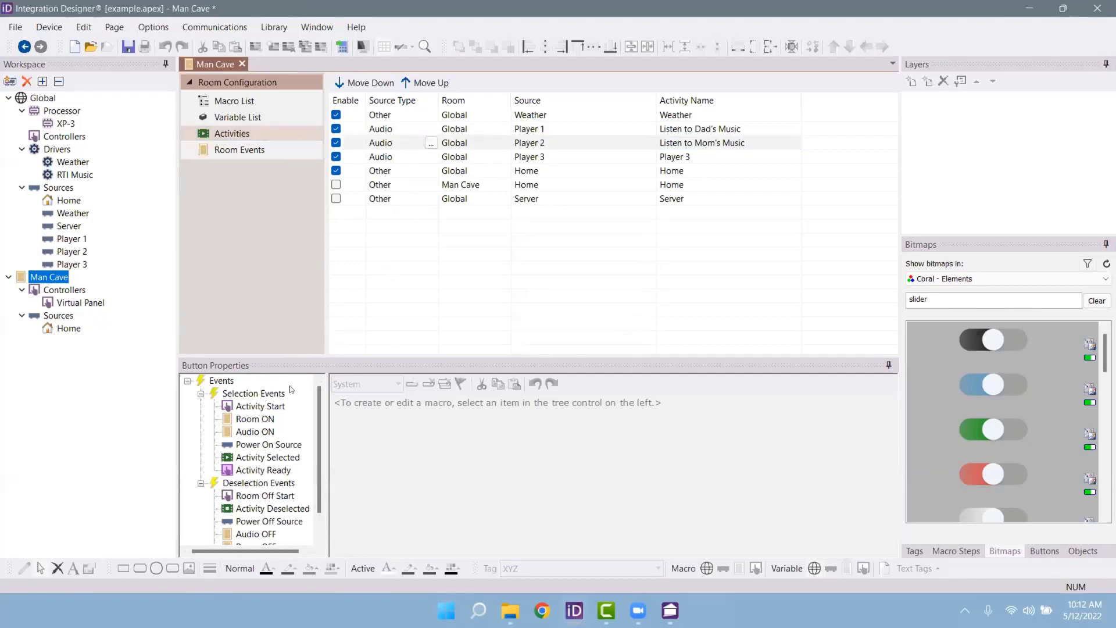
{"action": "left_click", "coordinate": [278, 411]}
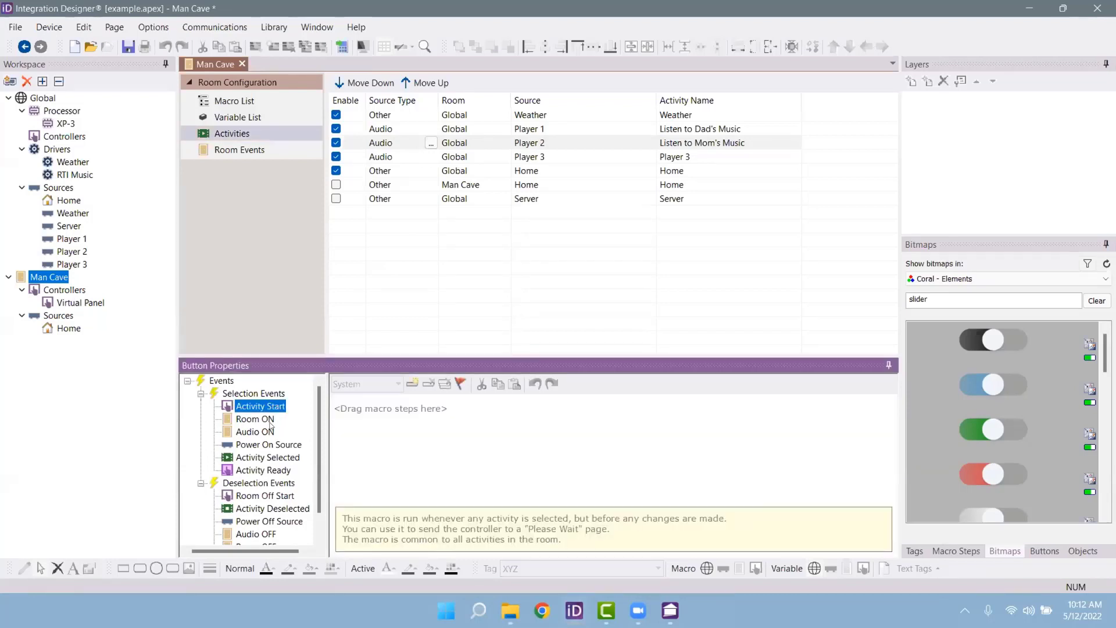
{"action": "left_click", "coordinate": [271, 421]}
{"action": "left_click", "coordinate": [257, 434]}
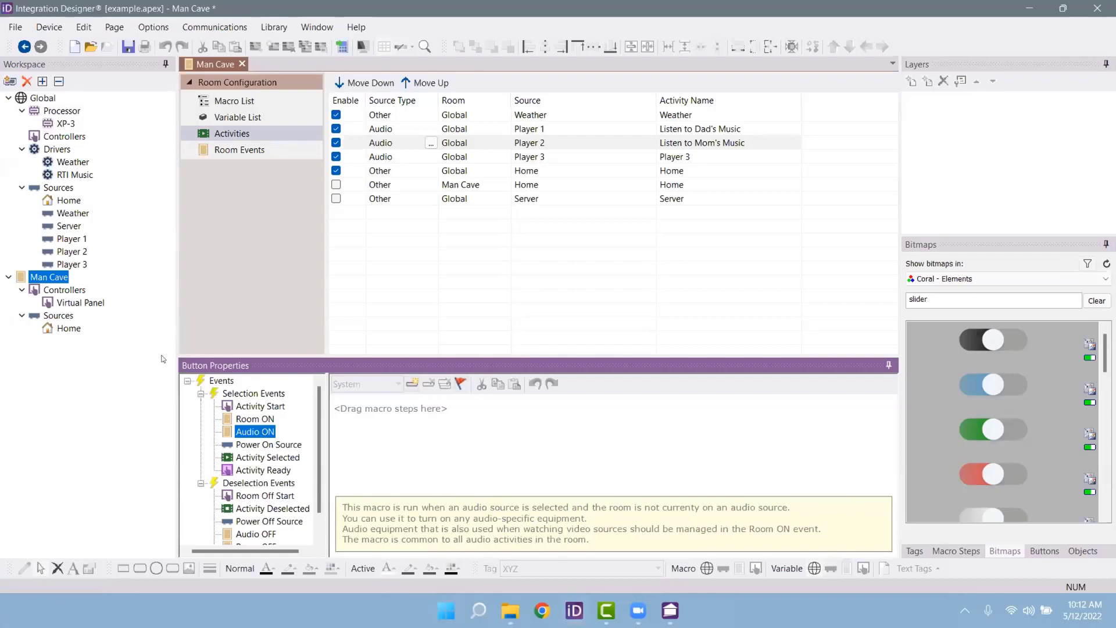
{"action": "left_click", "coordinate": [271, 445]}
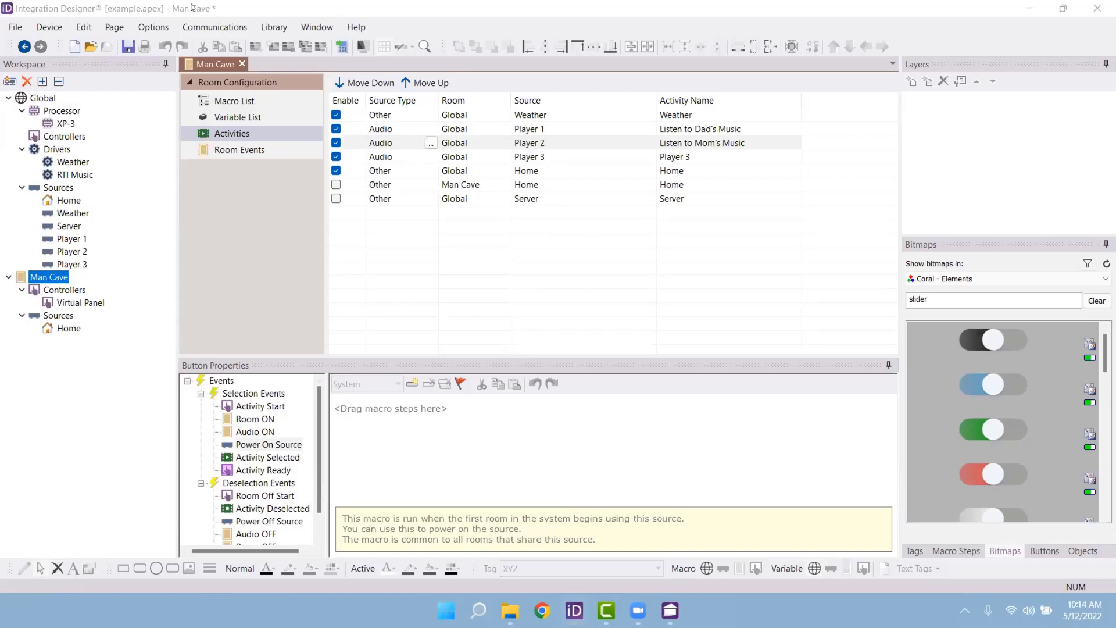
{"action": "left_click", "coordinate": [277, 213]}
Step: Start adding an RTiPanel (iPhone X or newer) controller to the Global room
{"action": "left_click", "coordinate": [8, 82]}
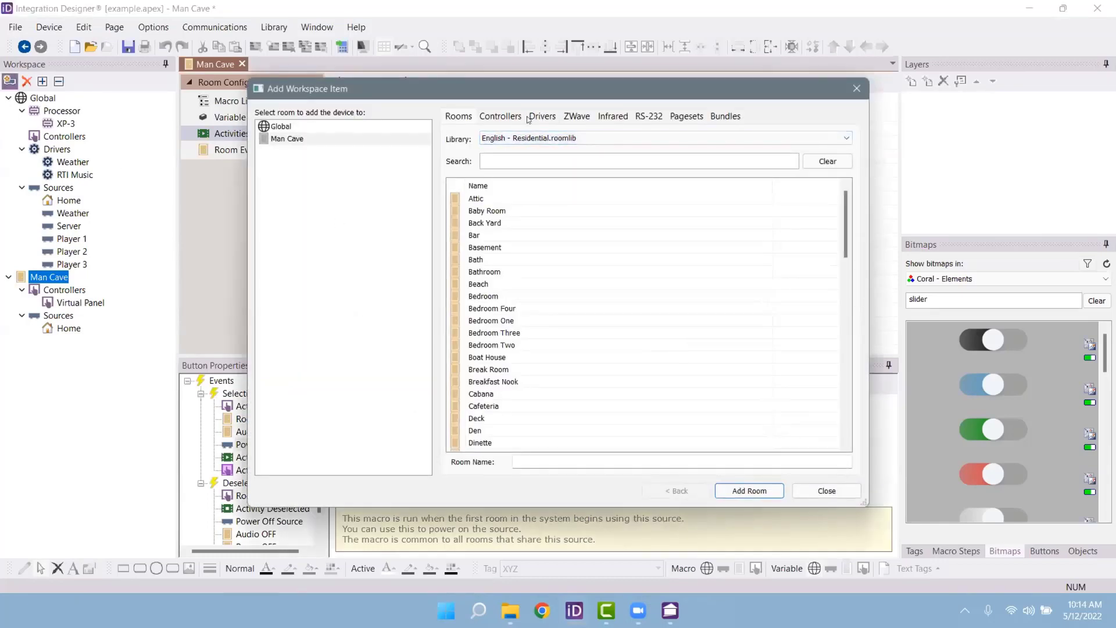
{"action": "left_click", "coordinate": [522, 117]}
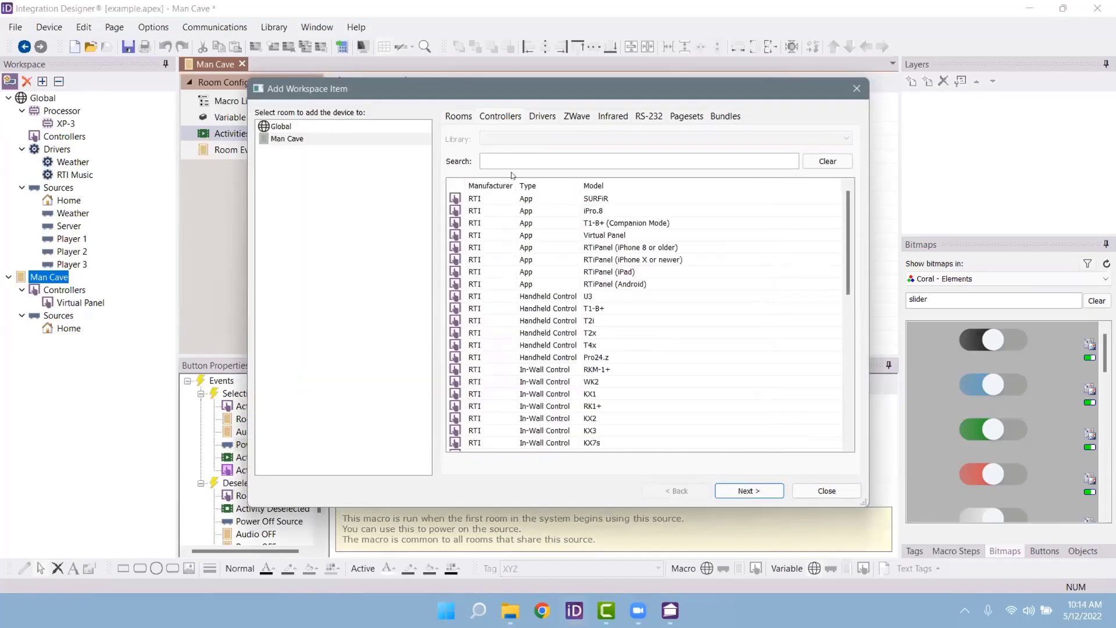
{"action": "left_click", "coordinate": [620, 262]}
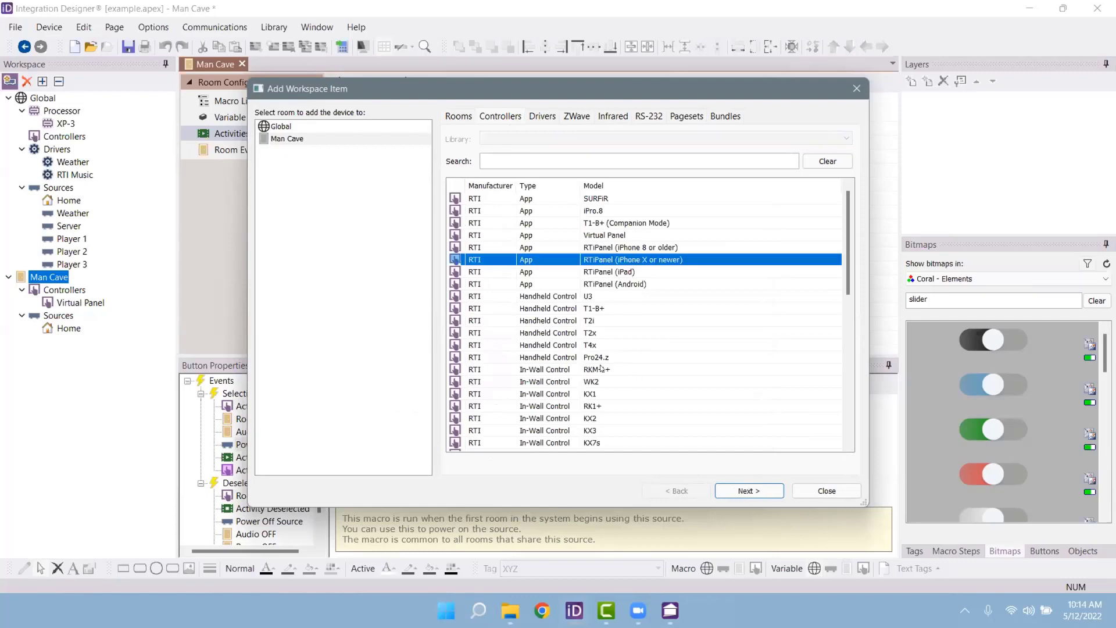
{"action": "left_click", "coordinate": [291, 141]}
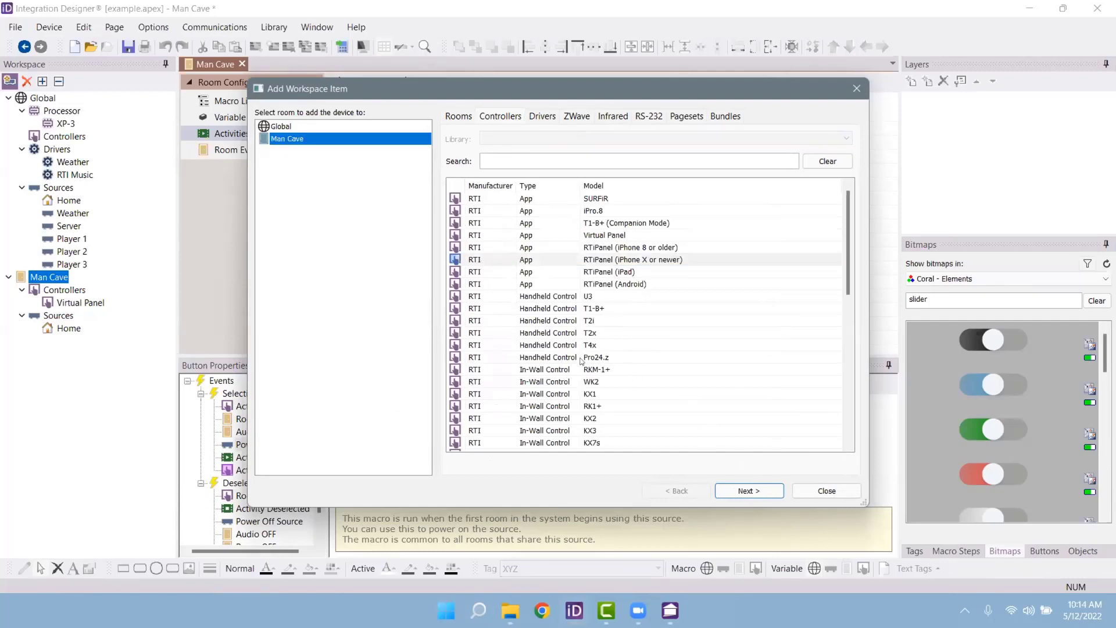
{"action": "left_click", "coordinate": [765, 490]}
Step: Choose the List Menus - Lights and Climate layout, name it for the owner's iPhone, exclude Server, and add it
{"action": "left_click", "coordinate": [377, 239]}
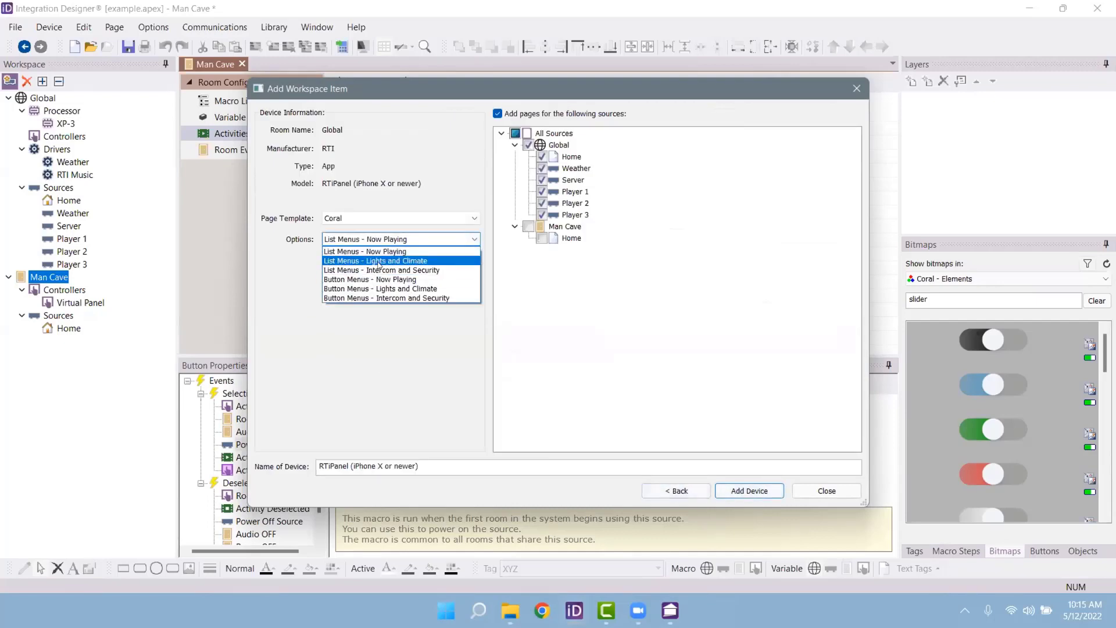
{"action": "left_click", "coordinate": [379, 263]}
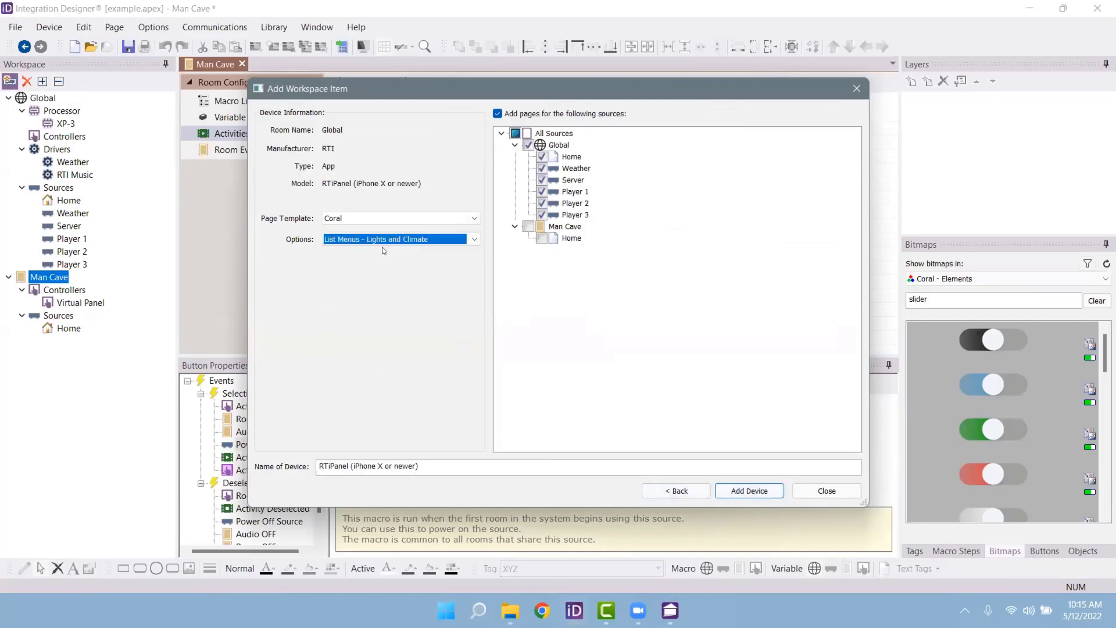
{"action": "left_click", "coordinate": [463, 463]}
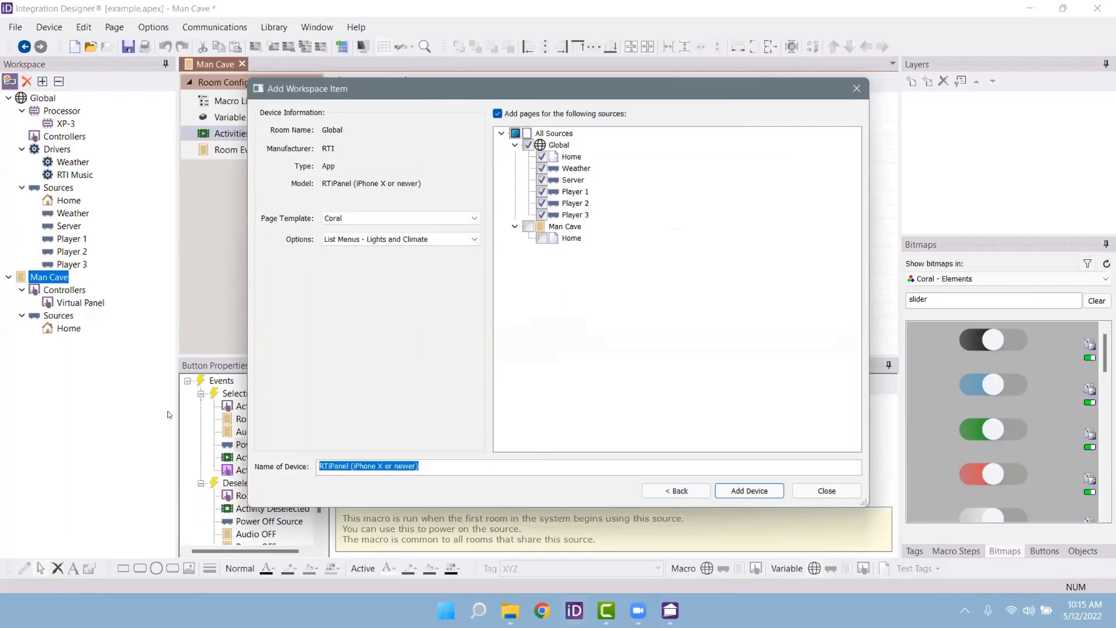
{"action": "type", "text": "Vincent's 1"}
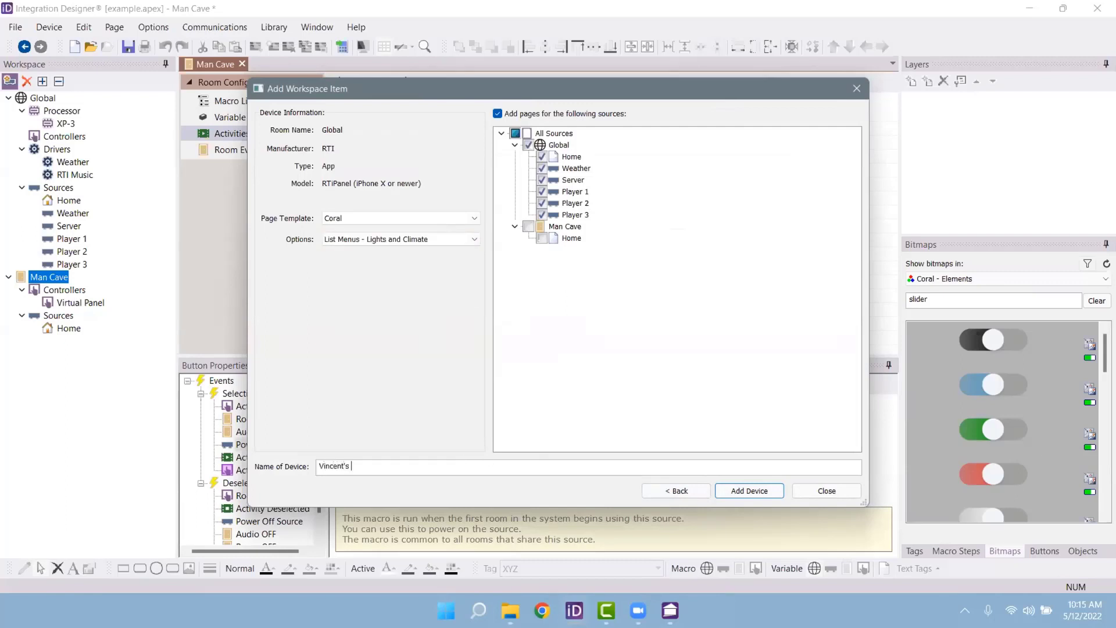
{"action": "type", "text": "Phone"}
{"action": "left_click", "coordinate": [542, 179]}
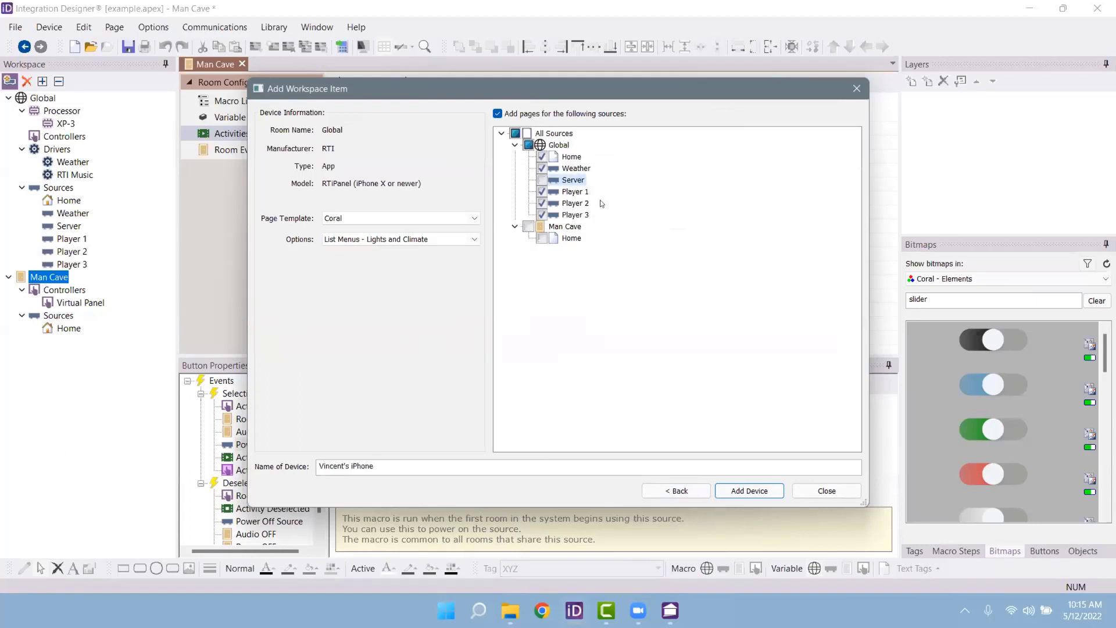
{"action": "left_click", "coordinate": [750, 491]}
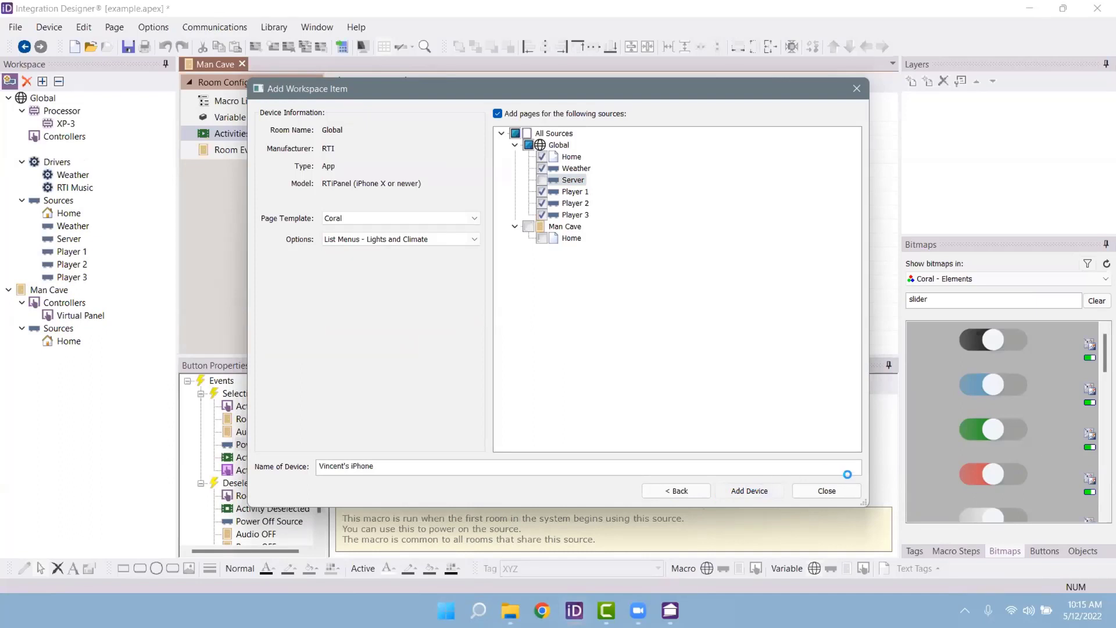
{"action": "left_click", "coordinate": [822, 488]}
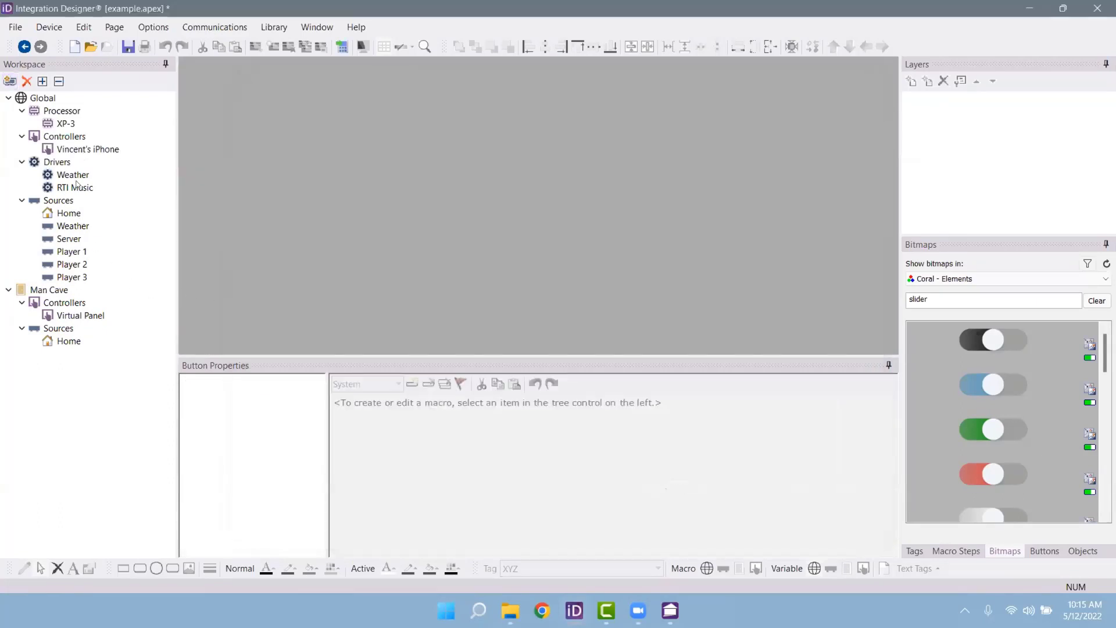
Step: Open the new iPhone controller's Home page for editing with the preview zoomed to 25%
{"action": "left_click", "coordinate": [84, 152]}
{"action": "double_click", "coordinate": [84, 153]}
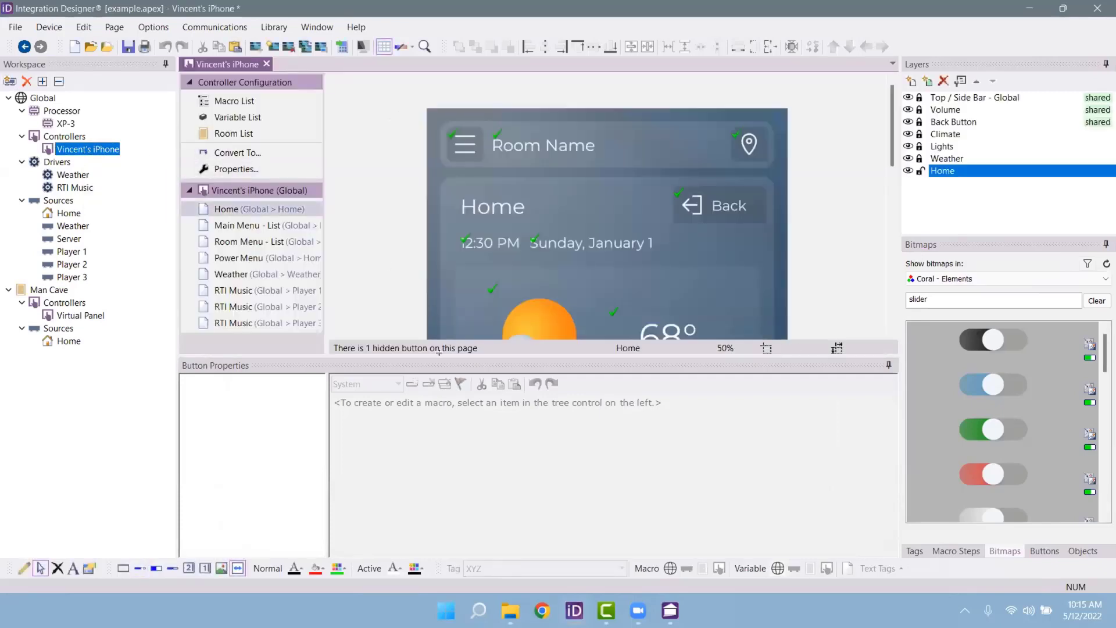
{"action": "left_click_drag", "start_coordinate": [439, 350], "coordinate": [439, 495]}
{"action": "scroll", "coordinate": [523, 390], "scroll_direction": "down", "scroll_amount": 2}
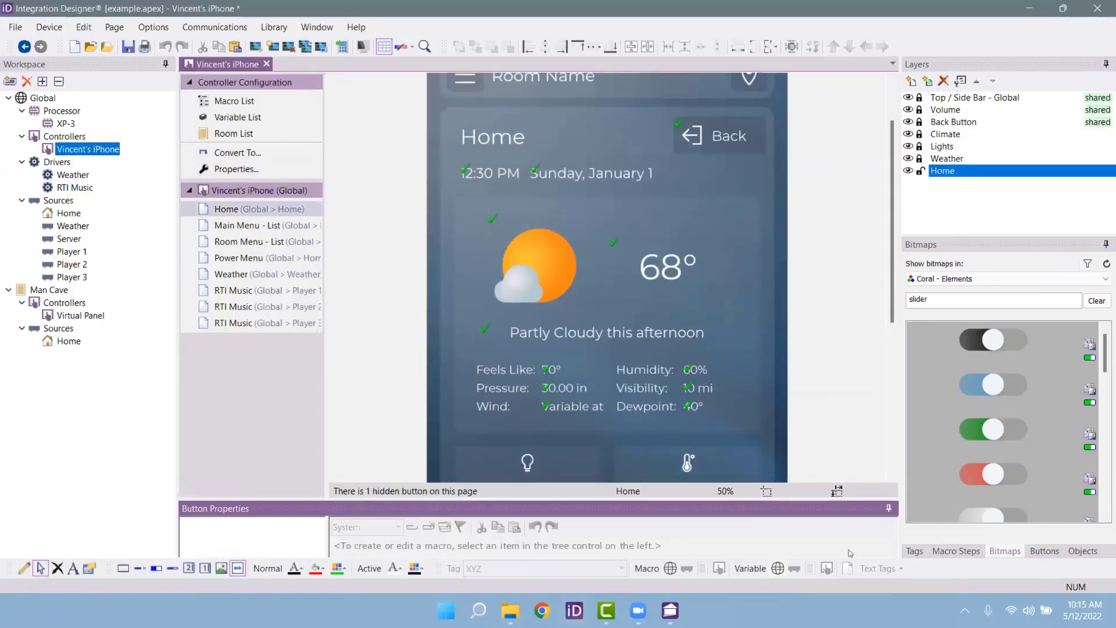
{"action": "left_click", "coordinate": [725, 491]}
{"action": "left_click", "coordinate": [685, 344]}
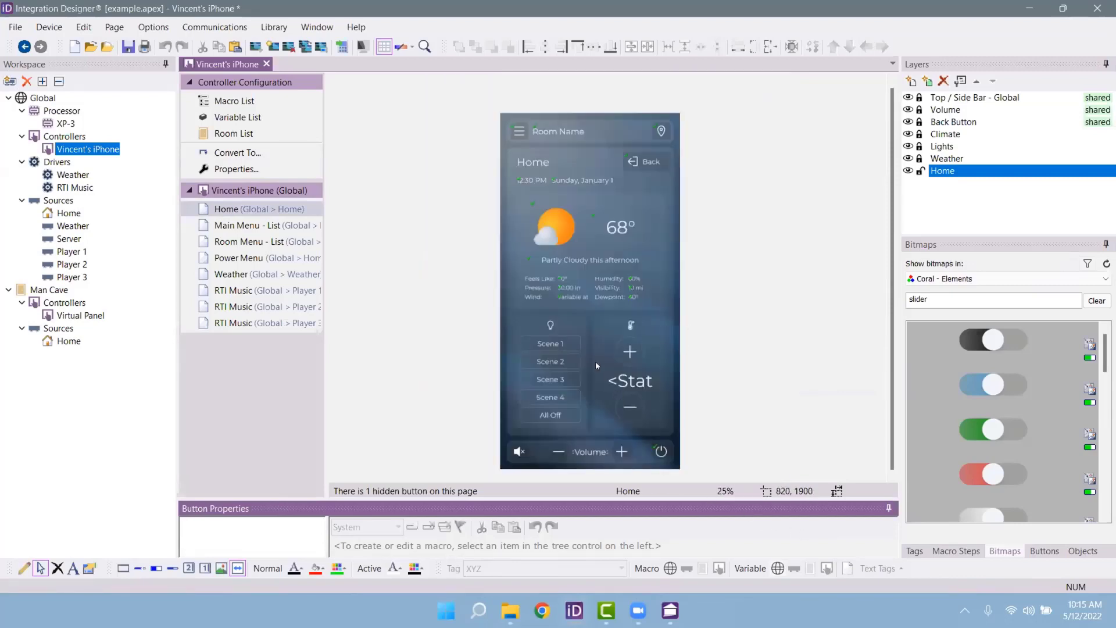
{"action": "left_click", "coordinate": [537, 334]}
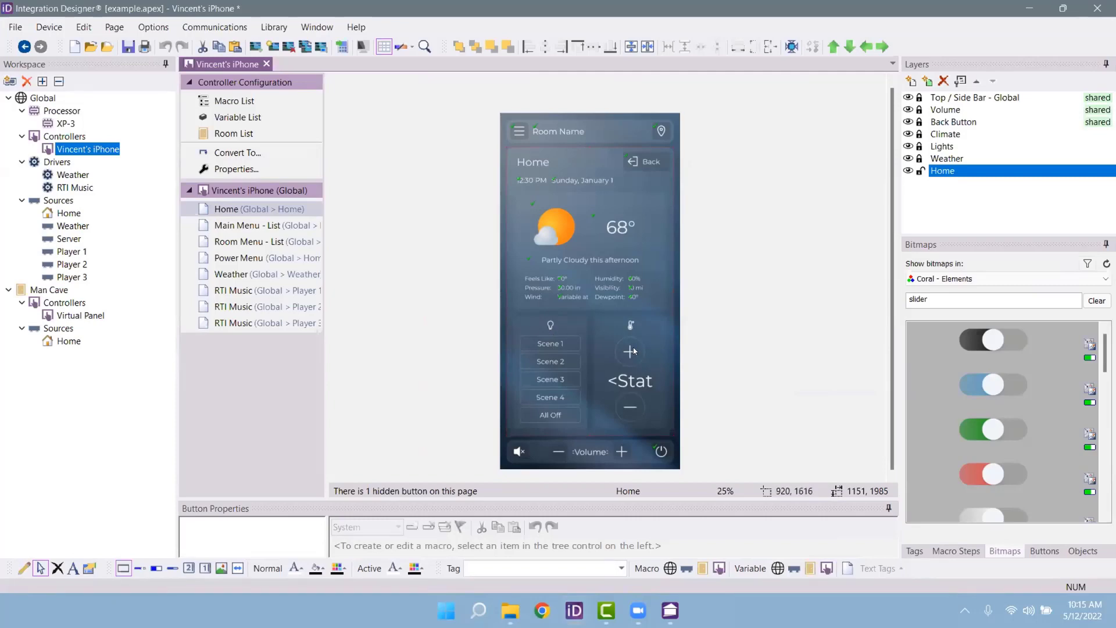
Step: Browse the Main Menu, Room Menu and Power Menu pages, then open the Weather page
{"action": "left_click", "coordinate": [232, 225]}
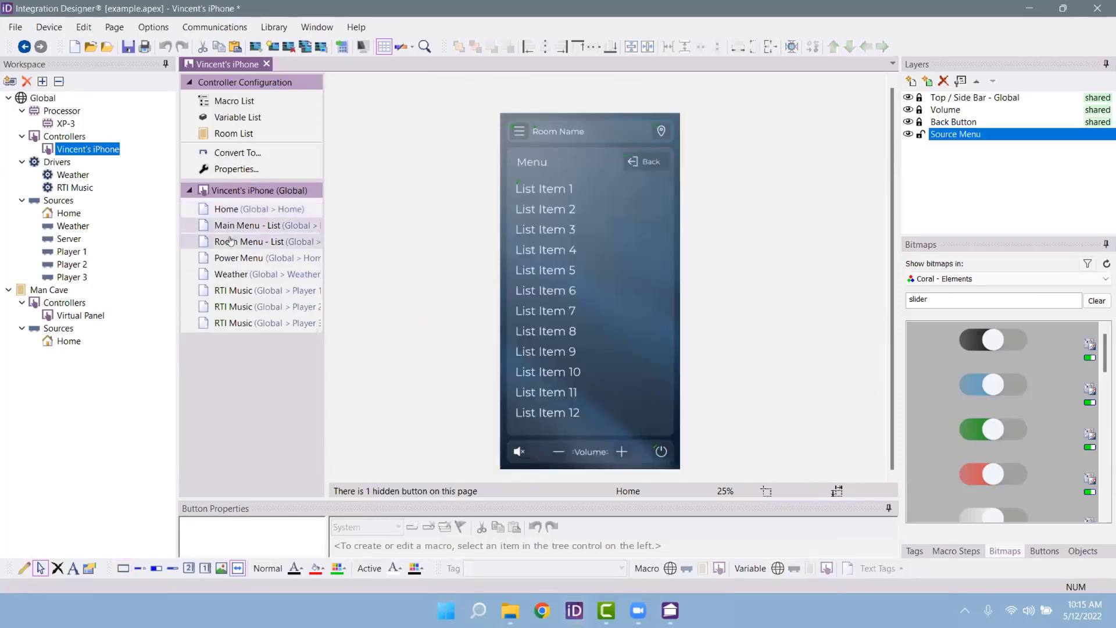
{"action": "left_click", "coordinate": [231, 240]}
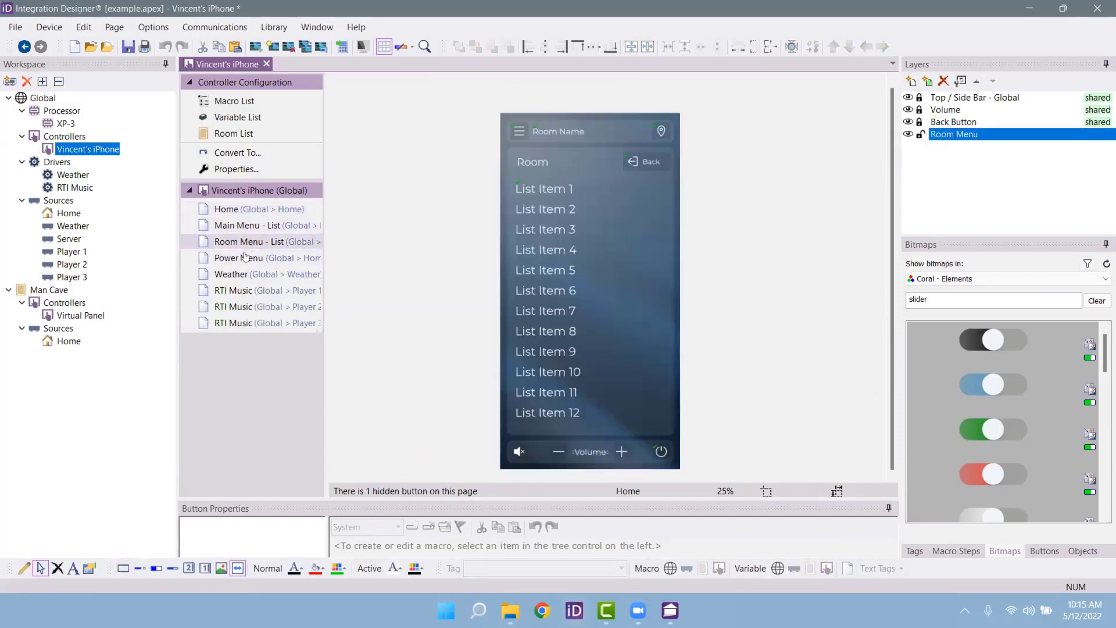
{"action": "left_click", "coordinate": [241, 257]}
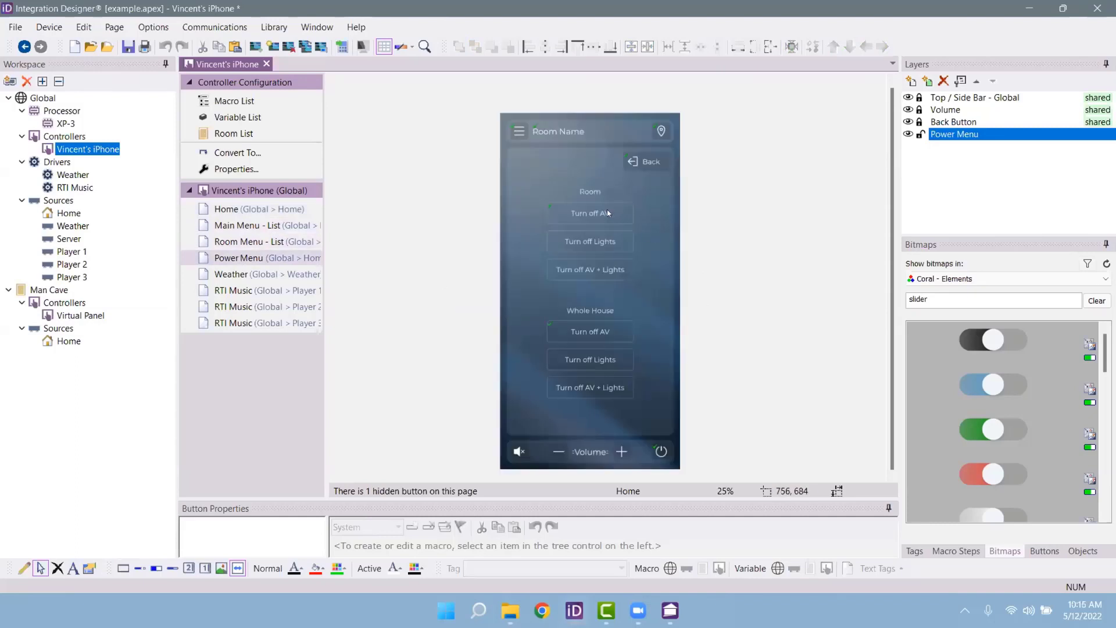
{"action": "left_click", "coordinate": [590, 331]}
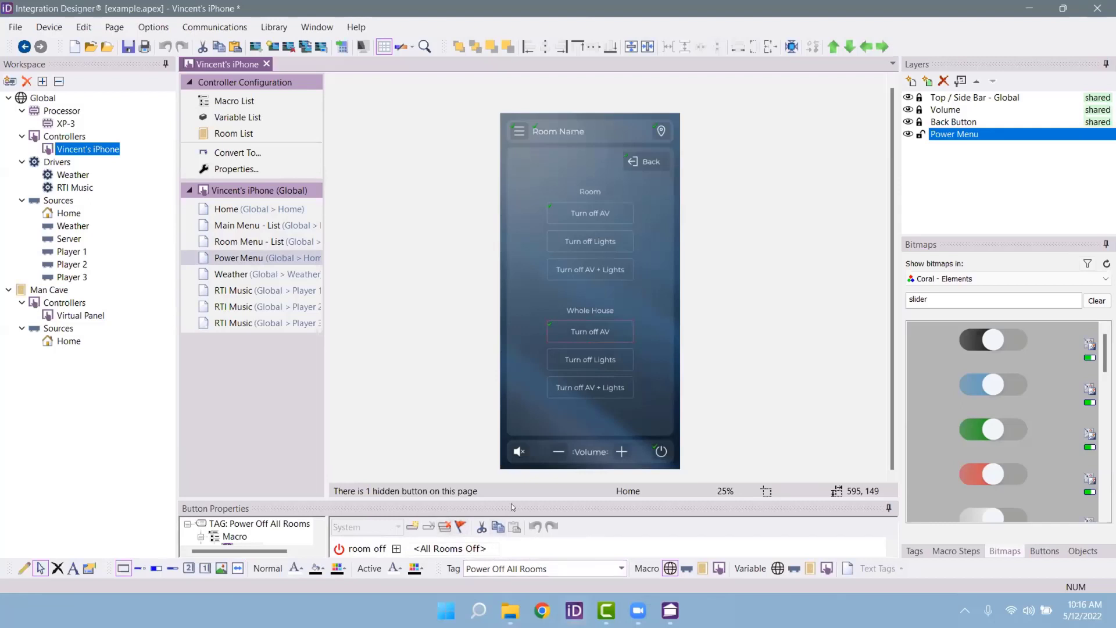
{"action": "left_click", "coordinate": [228, 273]}
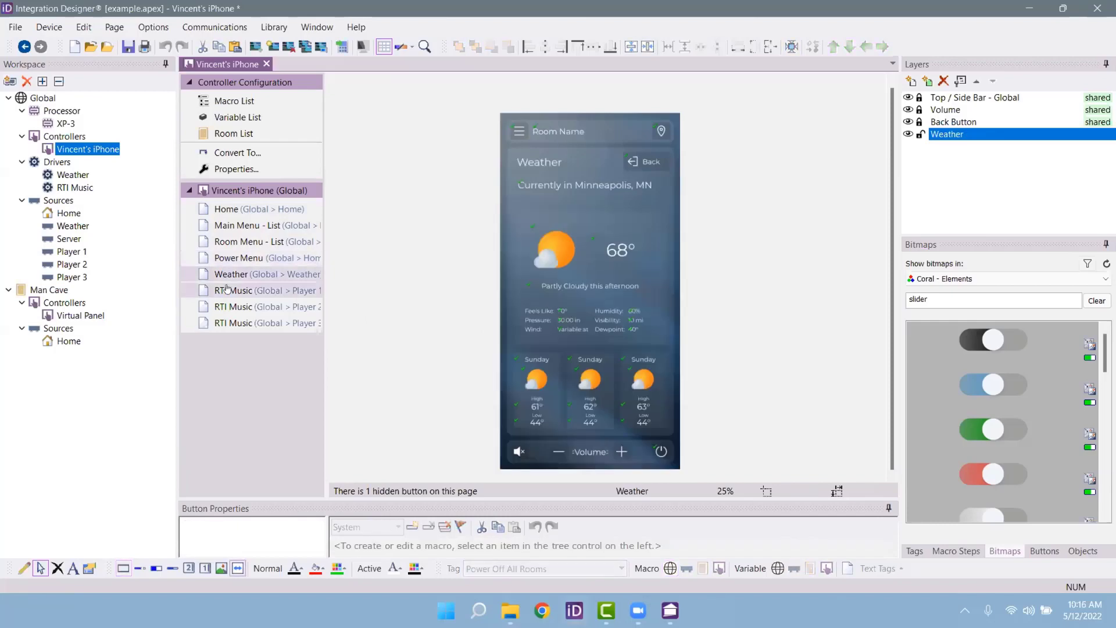
Step: Open the RTI Music Player 1 page and toggle its Player, Cover Art and Keyboard layers
{"action": "left_click", "coordinate": [228, 289]}
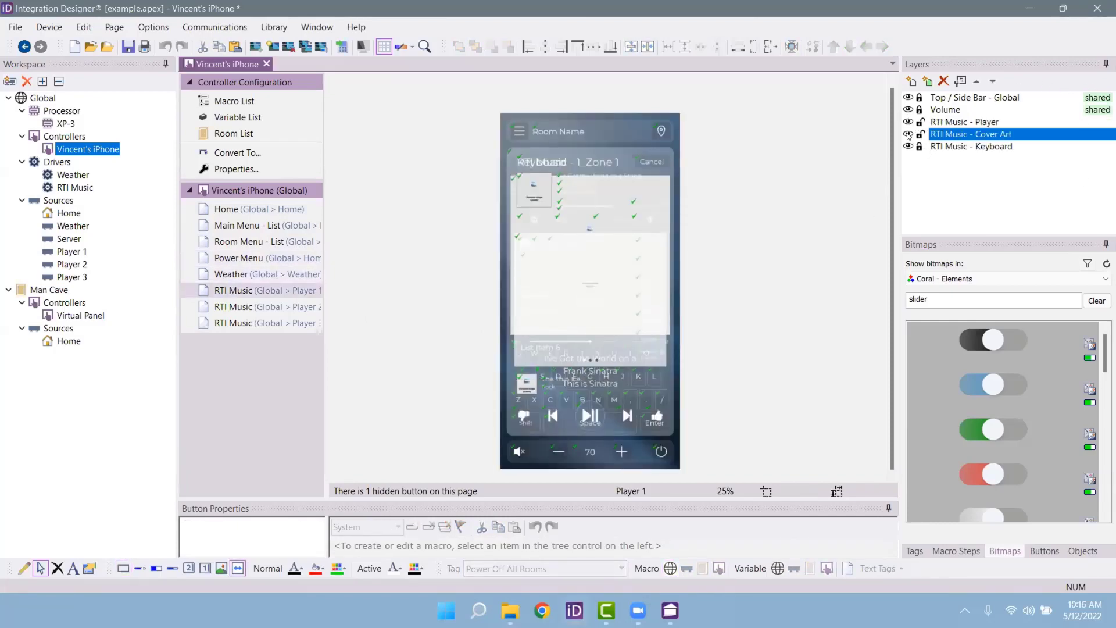
{"action": "left_click", "coordinate": [908, 135]}
{"action": "left_click", "coordinate": [909, 147]}
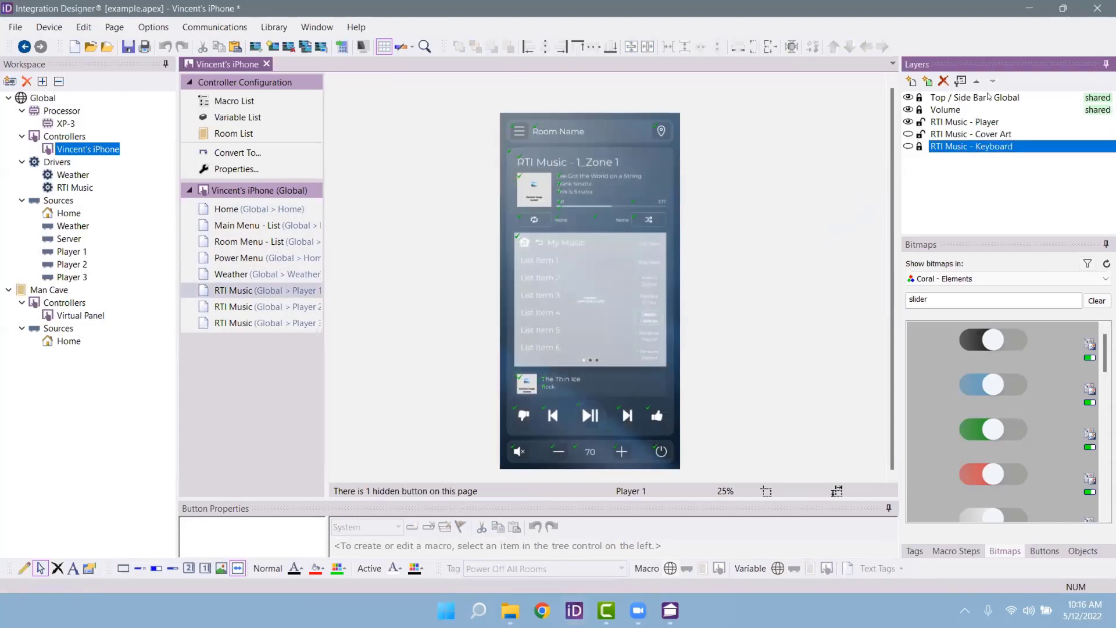
{"action": "left_click", "coordinate": [909, 122]}
{"action": "left_click", "coordinate": [909, 135]}
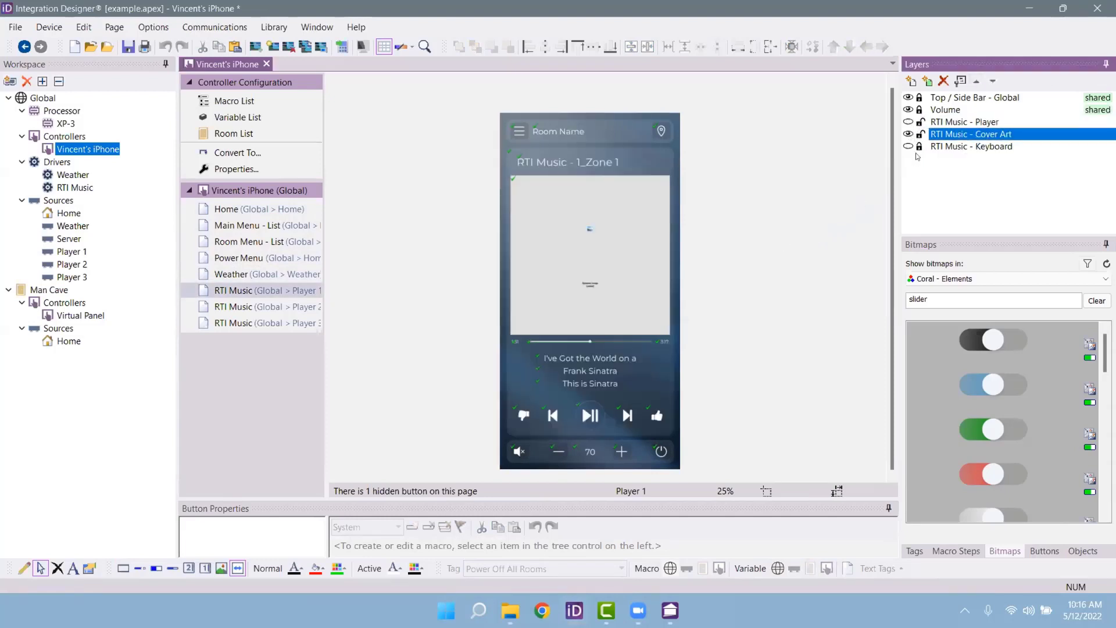
{"action": "left_click", "coordinate": [910, 134]}
{"action": "left_click", "coordinate": [908, 134]}
{"action": "left_click", "coordinate": [909, 134]}
{"action": "left_click", "coordinate": [908, 122]}
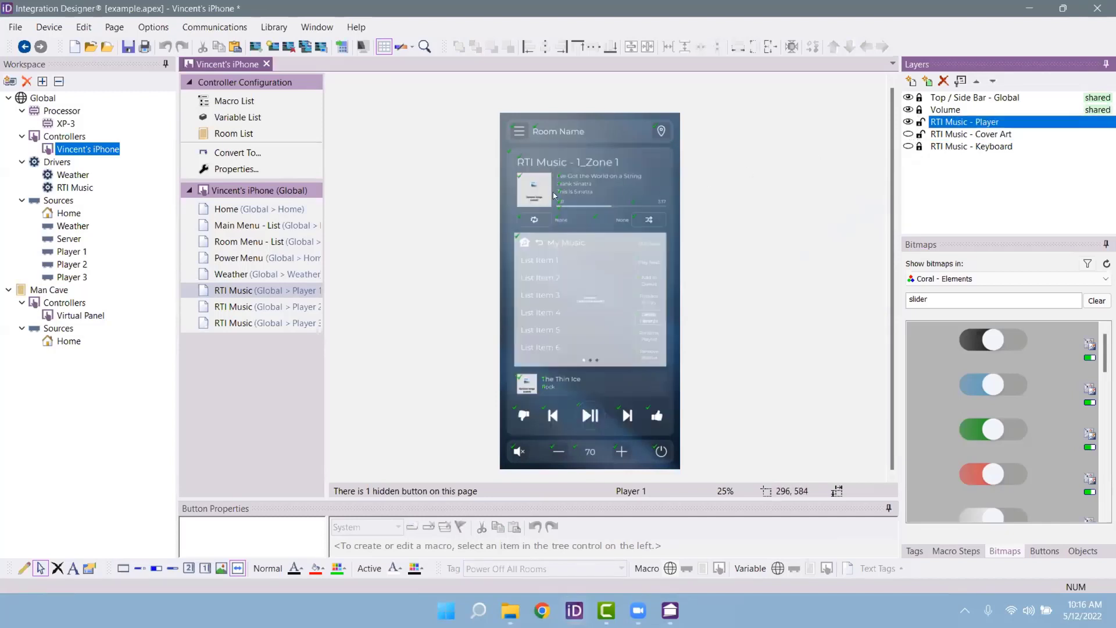
Step: Leave only the Keyboard layer visible, then open the RTI Music Player 2 page
{"action": "left_click", "coordinate": [953, 122]}
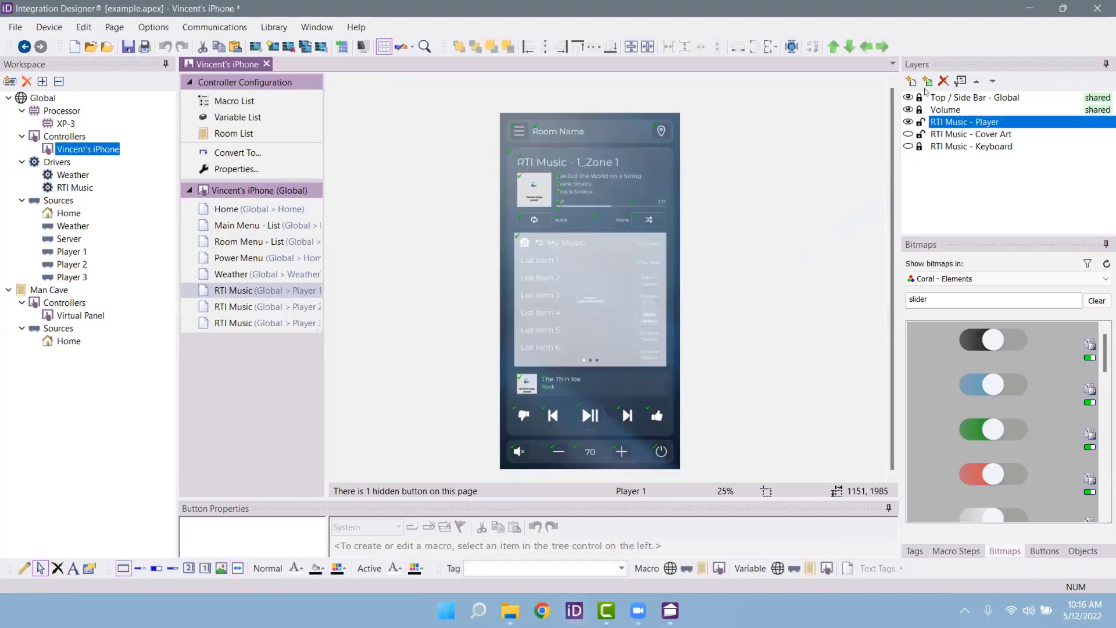
{"action": "left_click", "coordinate": [909, 122]}
{"action": "left_click", "coordinate": [909, 134]}
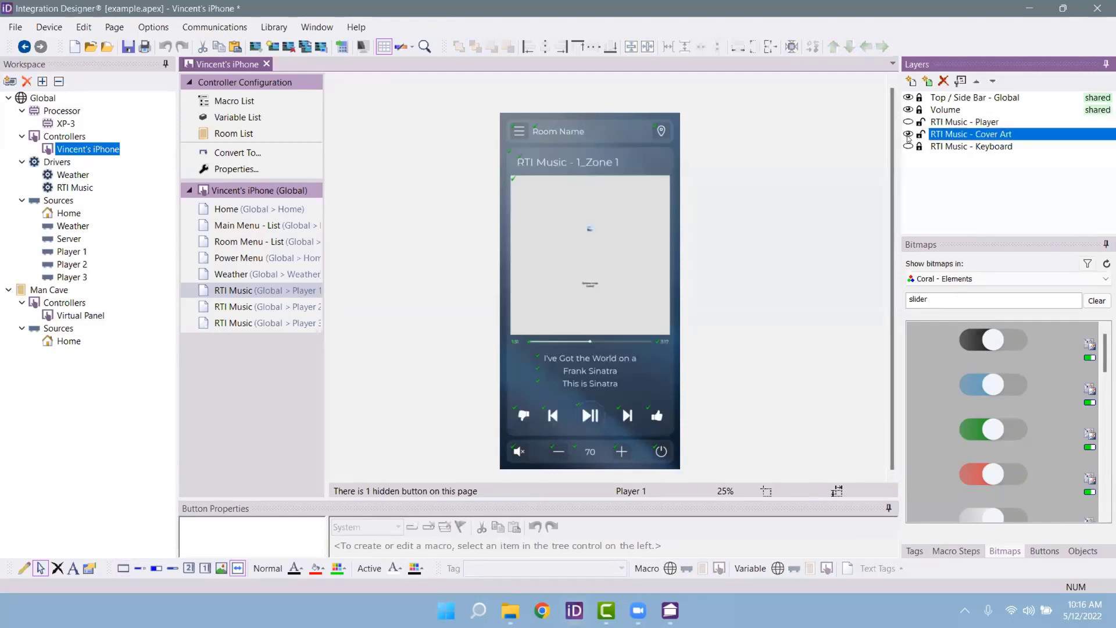
{"action": "left_click", "coordinate": [909, 134]}
{"action": "left_click", "coordinate": [917, 146]}
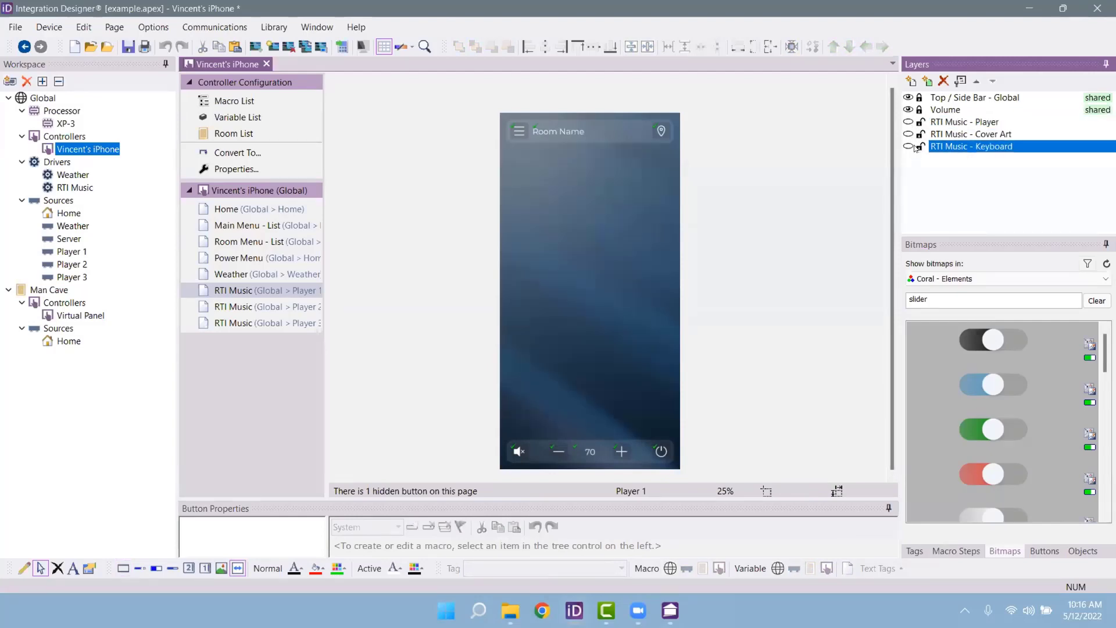
{"action": "left_click", "coordinate": [909, 146]}
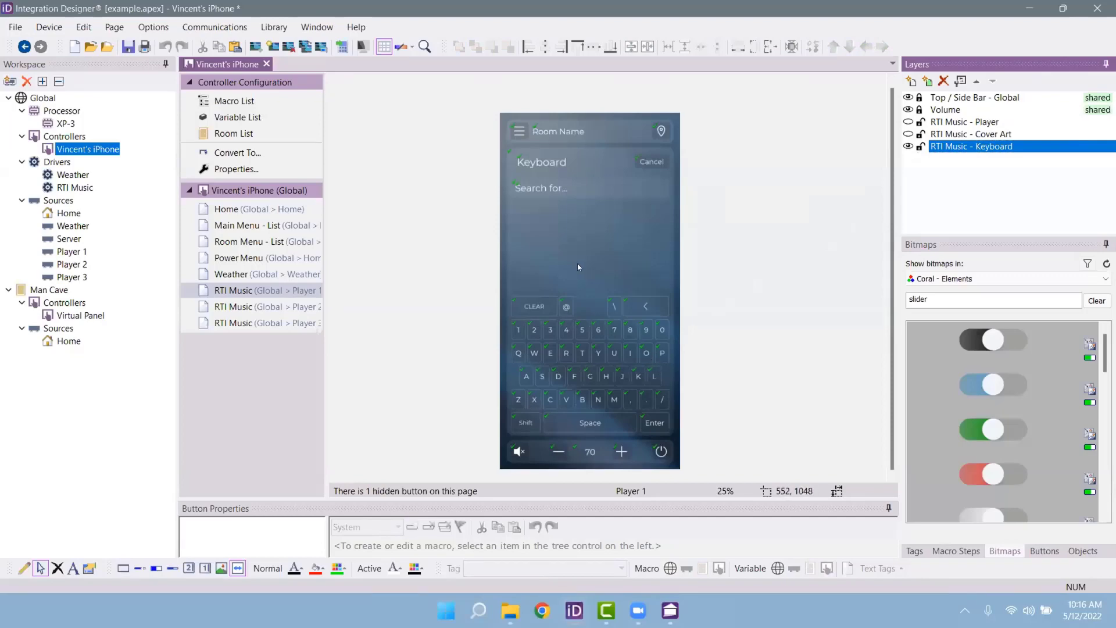
{"action": "left_click", "coordinate": [277, 308]}
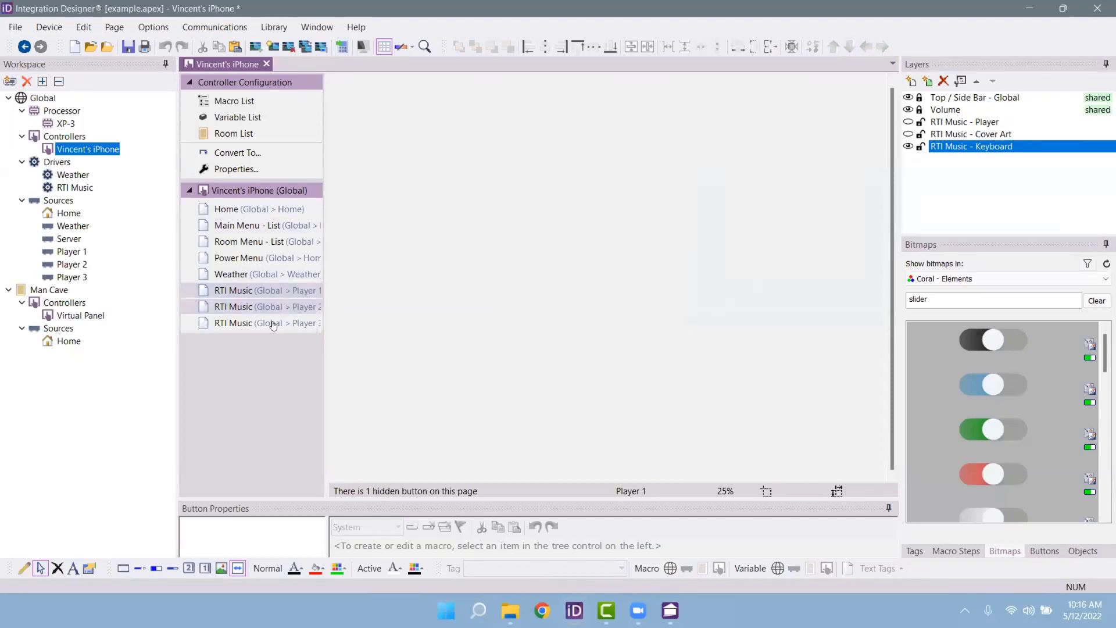
Step: Review the RTI Music Player 3 page, then return to the Home page
{"action": "left_click", "coordinate": [273, 324]}
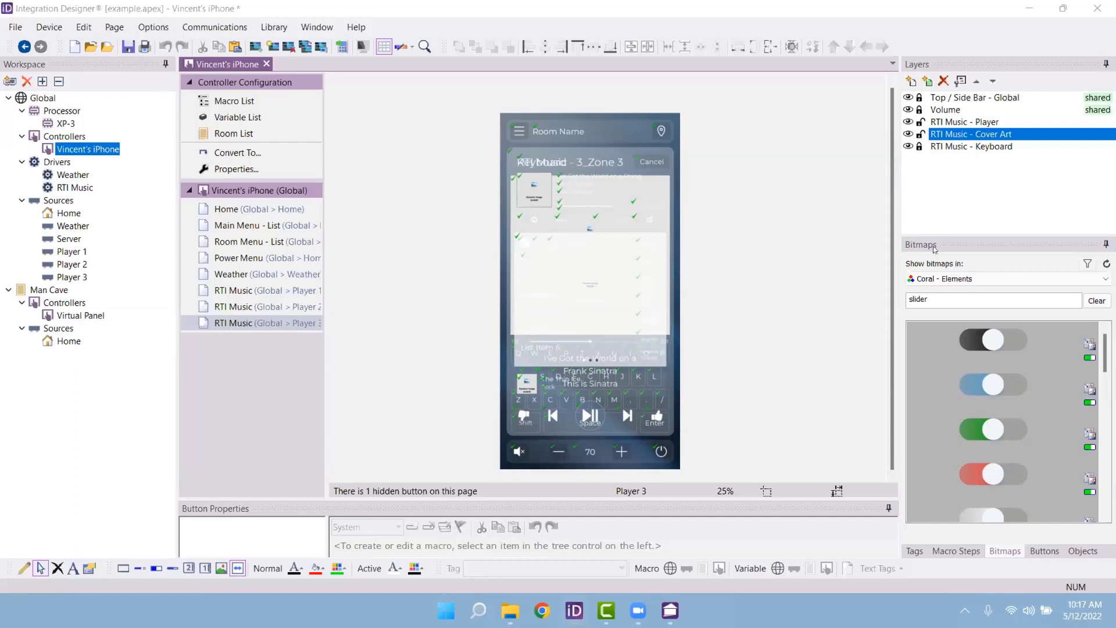
{"action": "left_click", "coordinate": [257, 210]}
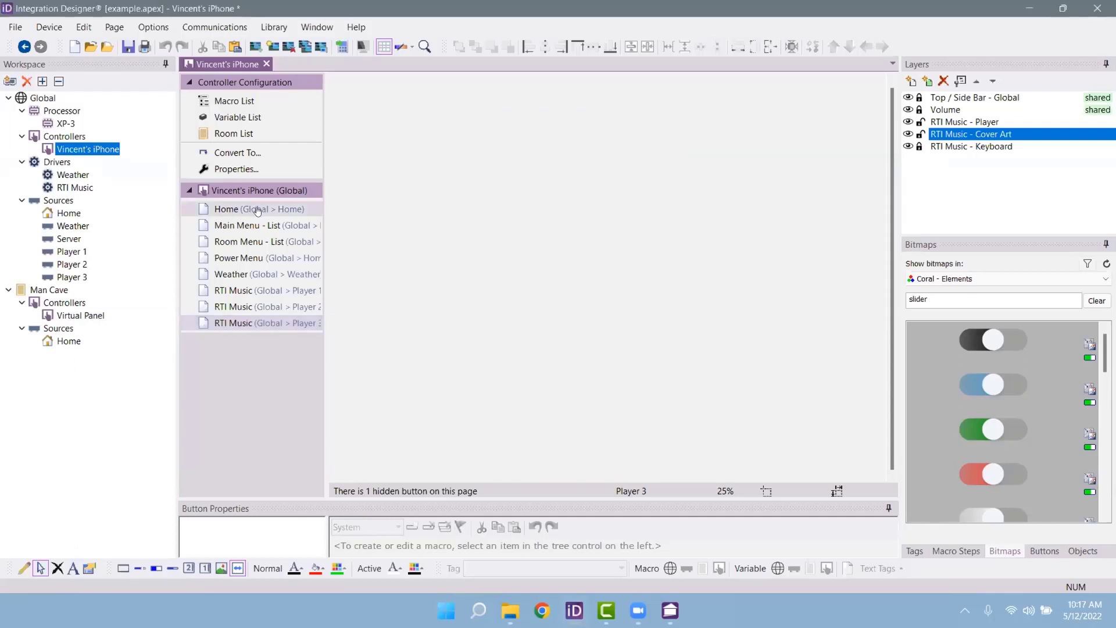
{"action": "left_click", "coordinate": [273, 190]}
{"action": "left_click", "coordinate": [273, 190]}
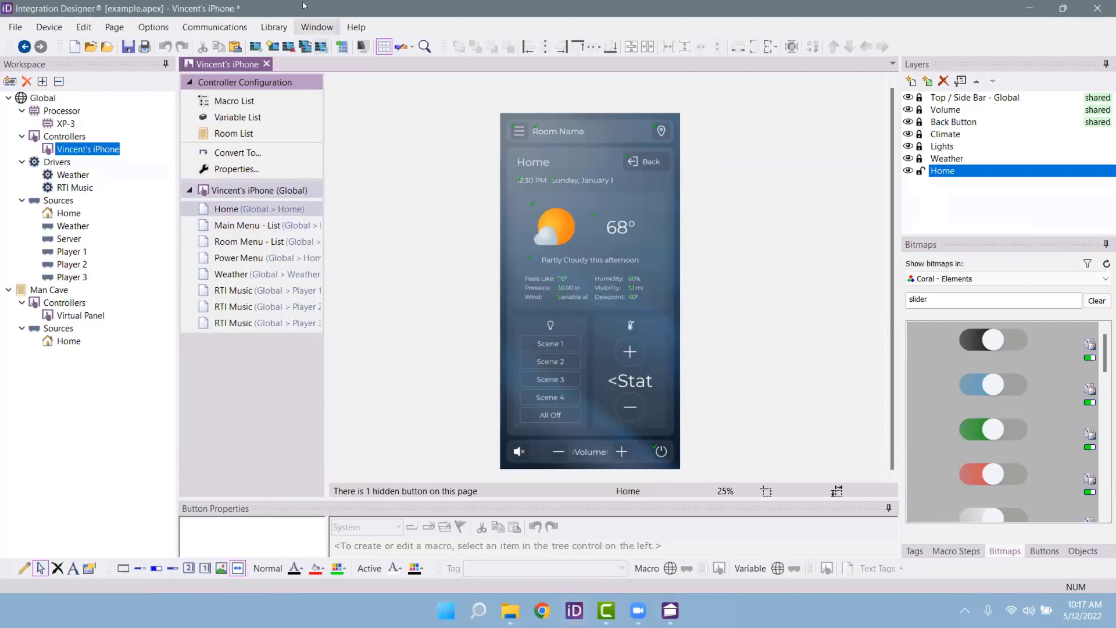
{"action": "left_click", "coordinate": [154, 26]}
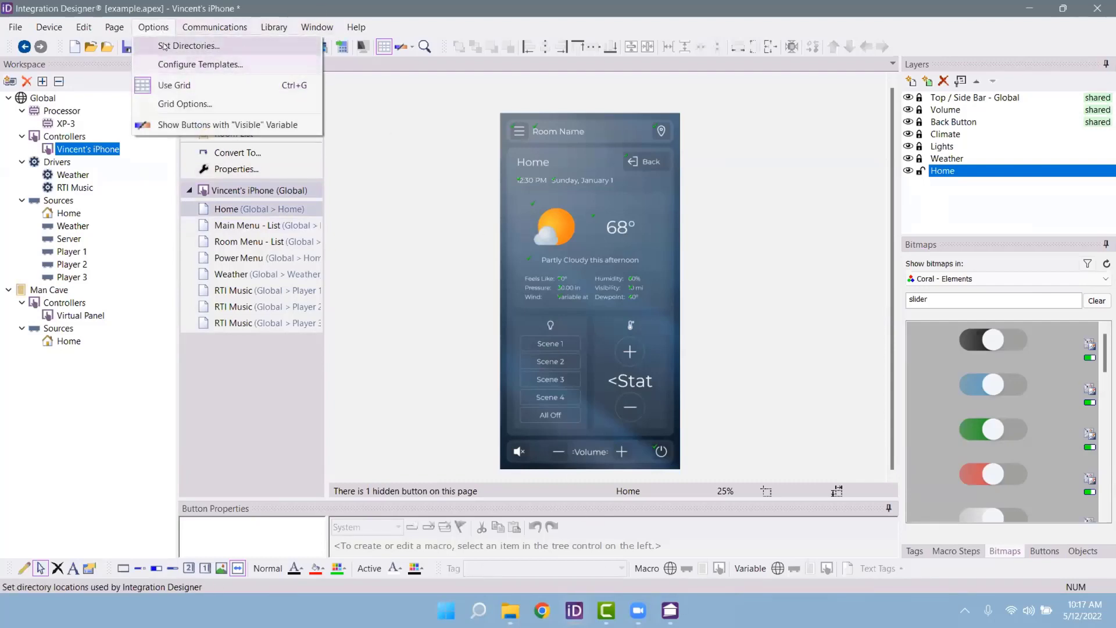
{"action": "left_click", "coordinate": [174, 46]}
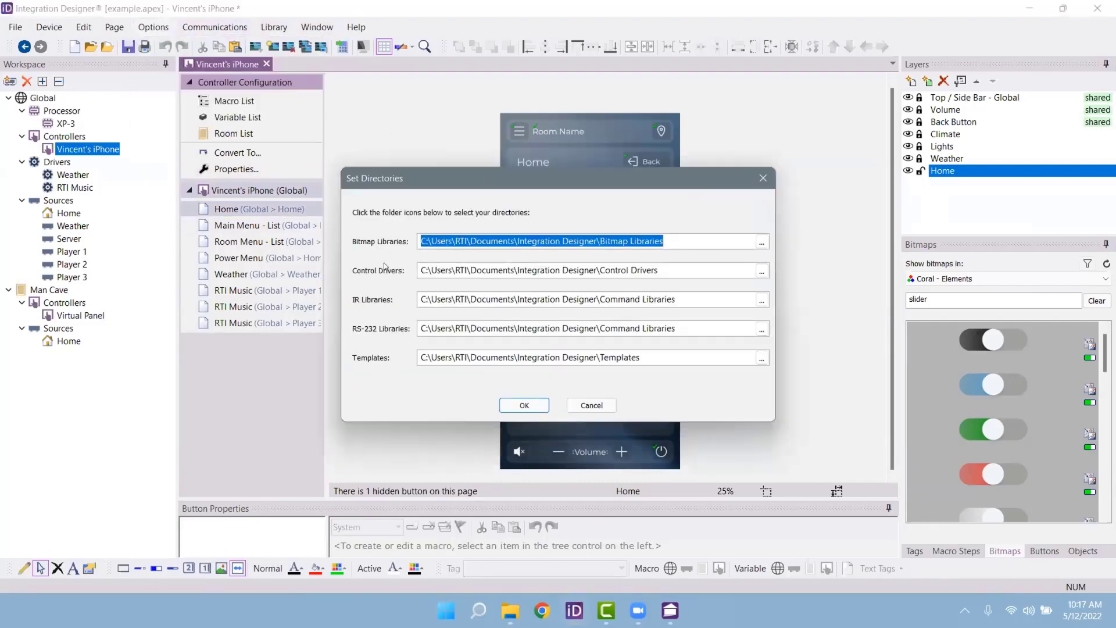
{"action": "double_click", "coordinate": [586, 293]}
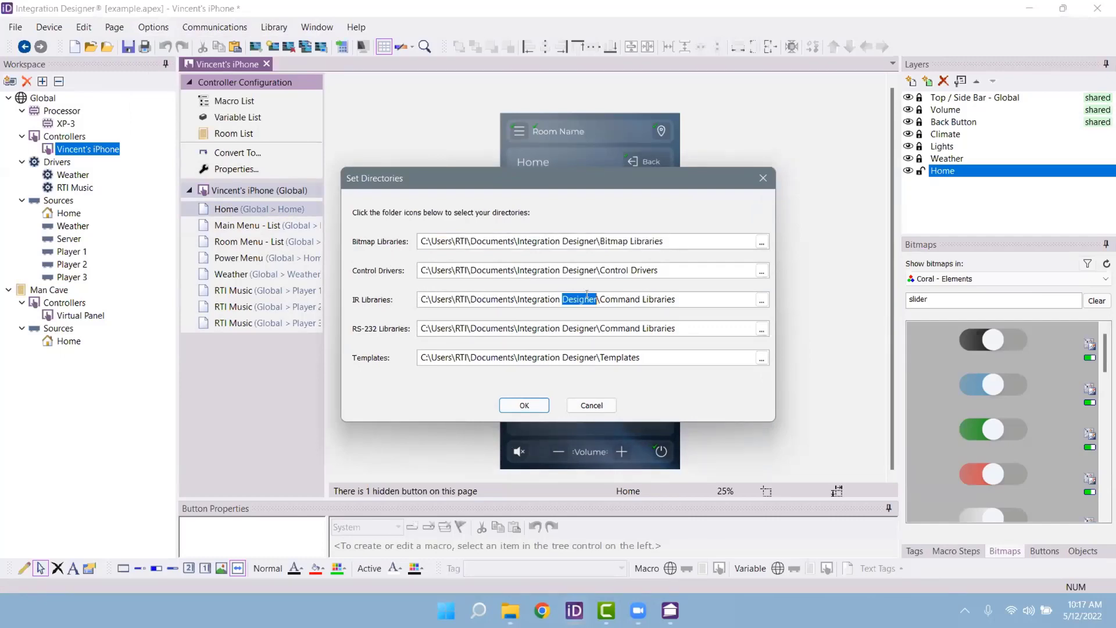
{"action": "left_click_drag", "start_coordinate": [698, 304], "coordinate": [403, 283]}
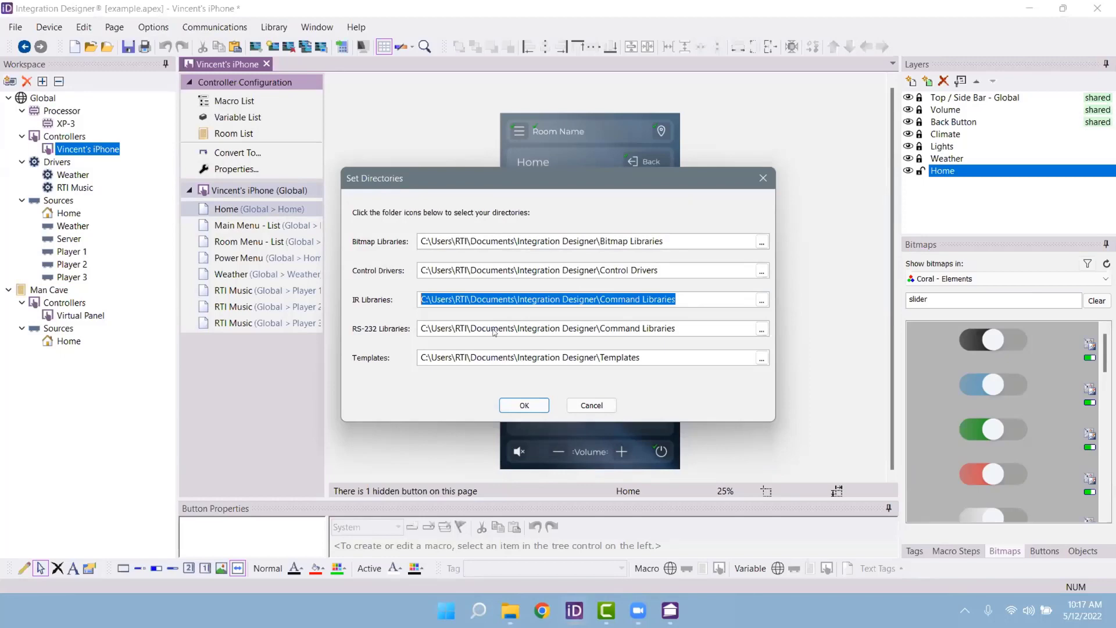
{"action": "left_click", "coordinate": [525, 406]}
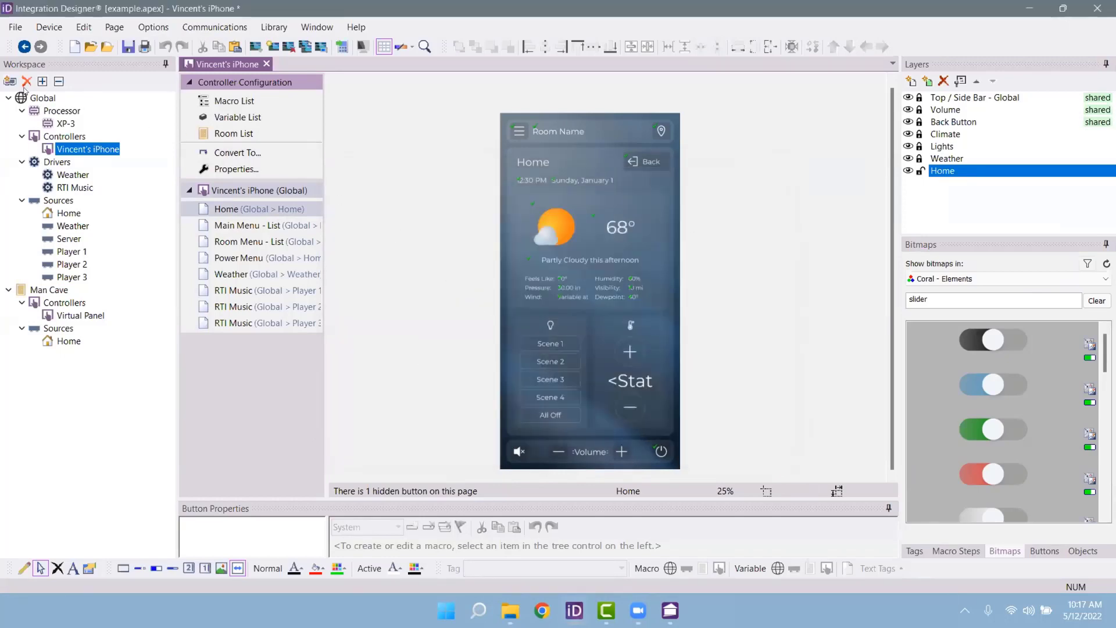
{"action": "left_click", "coordinate": [10, 81]}
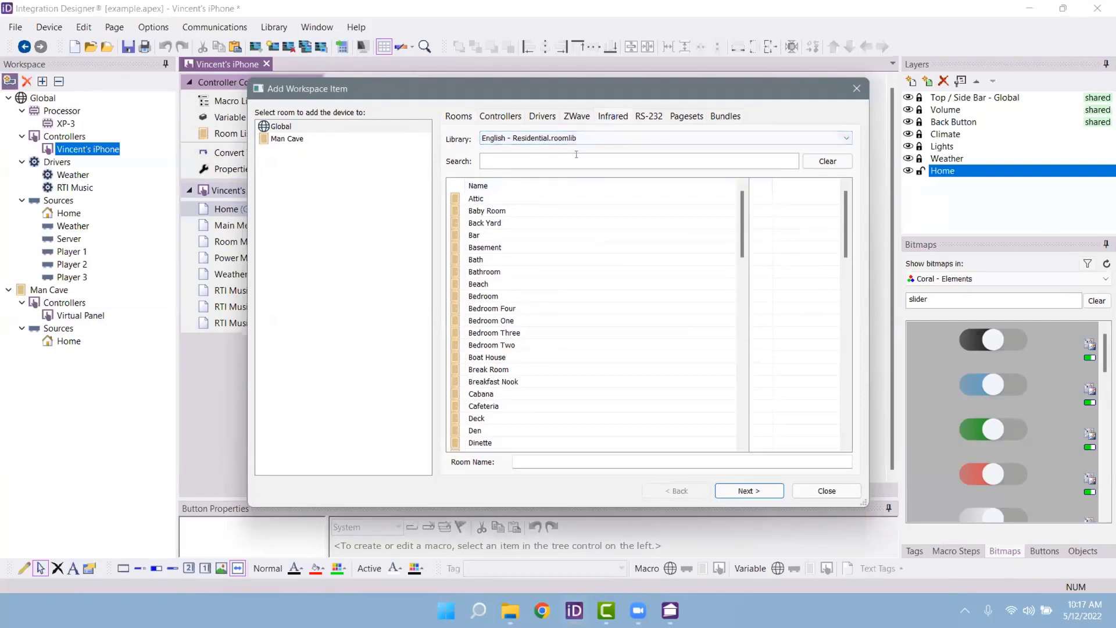
{"action": "left_click", "coordinate": [522, 139]}
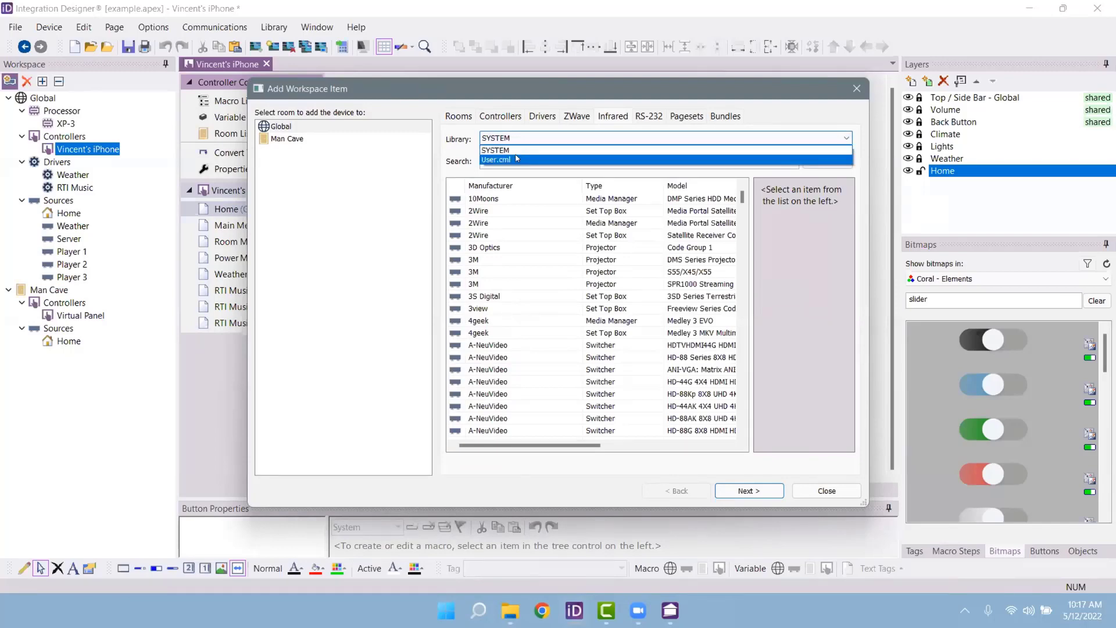
{"action": "left_click", "coordinate": [517, 160]}
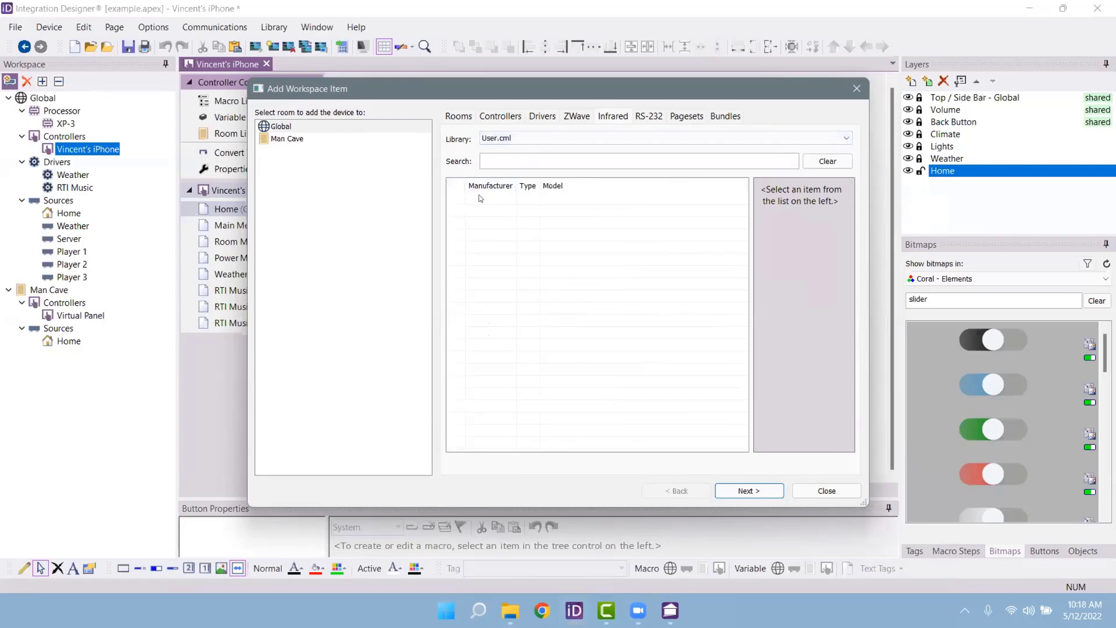
{"action": "left_click", "coordinate": [858, 493]}
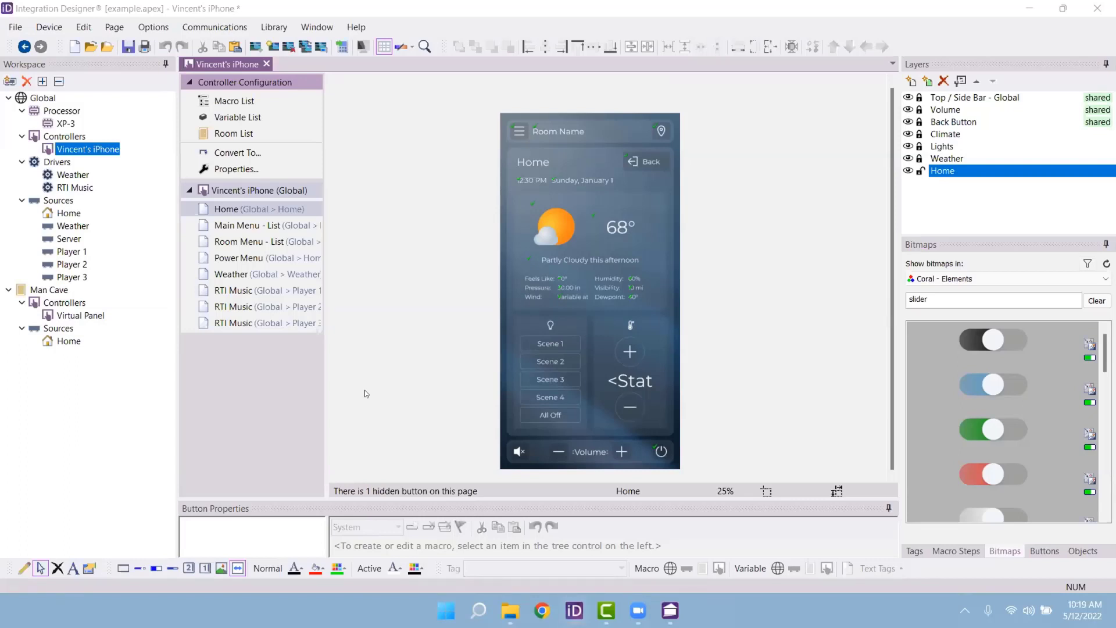
Step: Filter Coral - Elements bitmaps by 'slider' then 'gauge', clear the filter, and close the window
{"action": "left_click", "coordinate": [995, 280]}
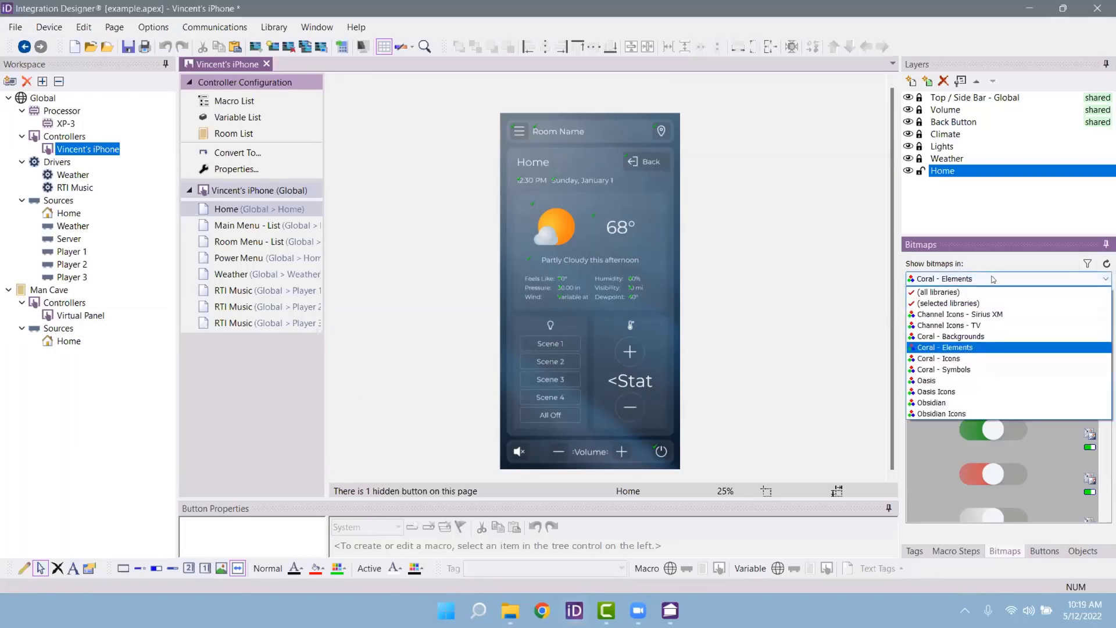
{"action": "left_click", "coordinate": [981, 347]}
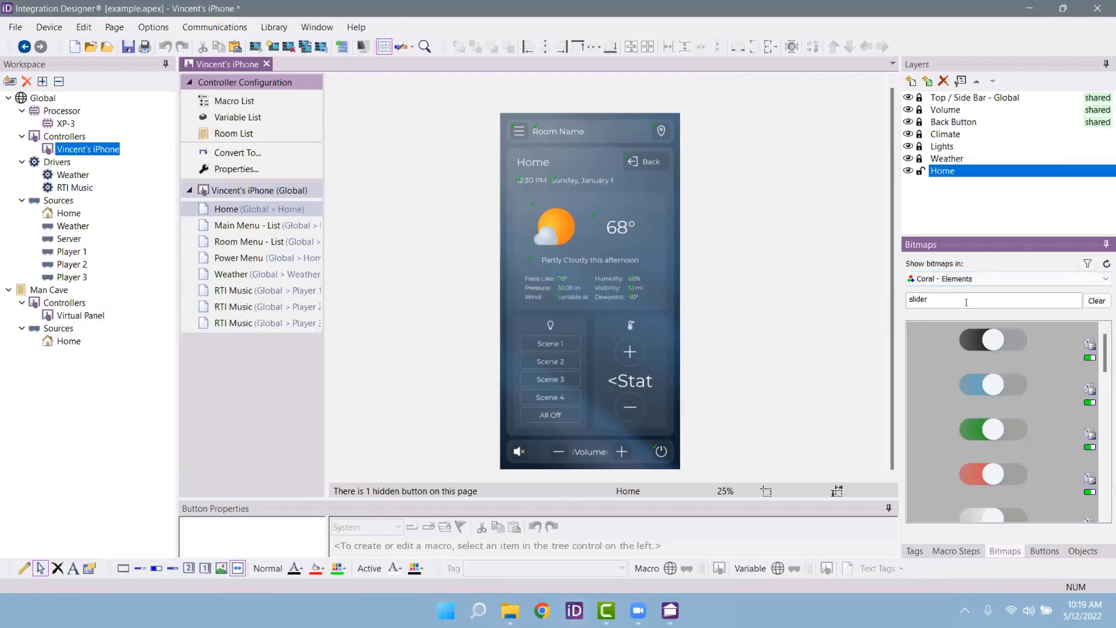
{"action": "type", "text": "slider"}
{"action": "key", "text": "BackSpace"}
{"action": "key", "text": "BackSpace"}
{"action": "key", "text": "BackSpace"}
{"action": "key", "text": "BackSpace"}
{"action": "key", "text": "BackSpace"}
{"action": "key", "text": "BackSpace"}
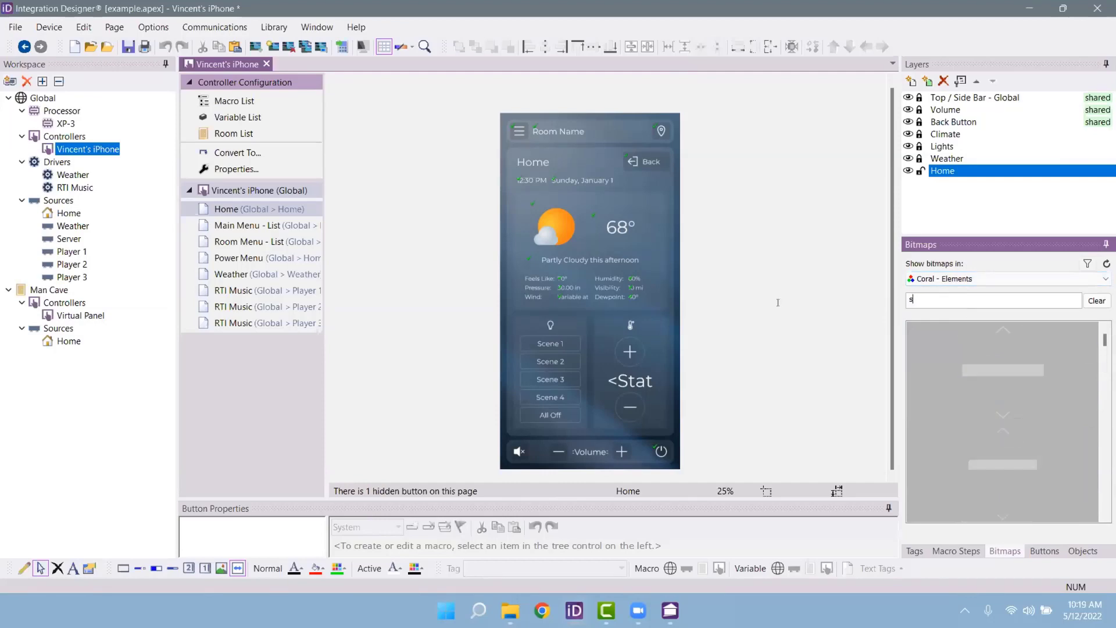
{"action": "type", "text": "gauge"}
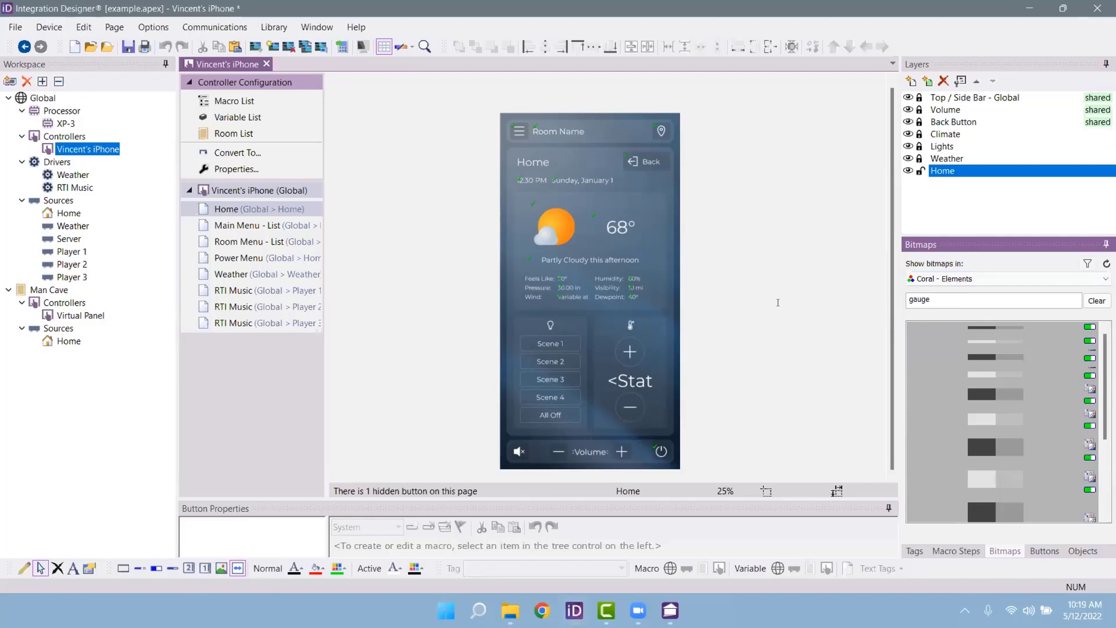
{"action": "key", "text": "BackSpace"}
{"action": "key", "text": "BackSpace"}
{"action": "key", "text": "BackSpace"}
{"action": "key", "text": "BackSpace"}
{"action": "key", "text": "BackSpace"}
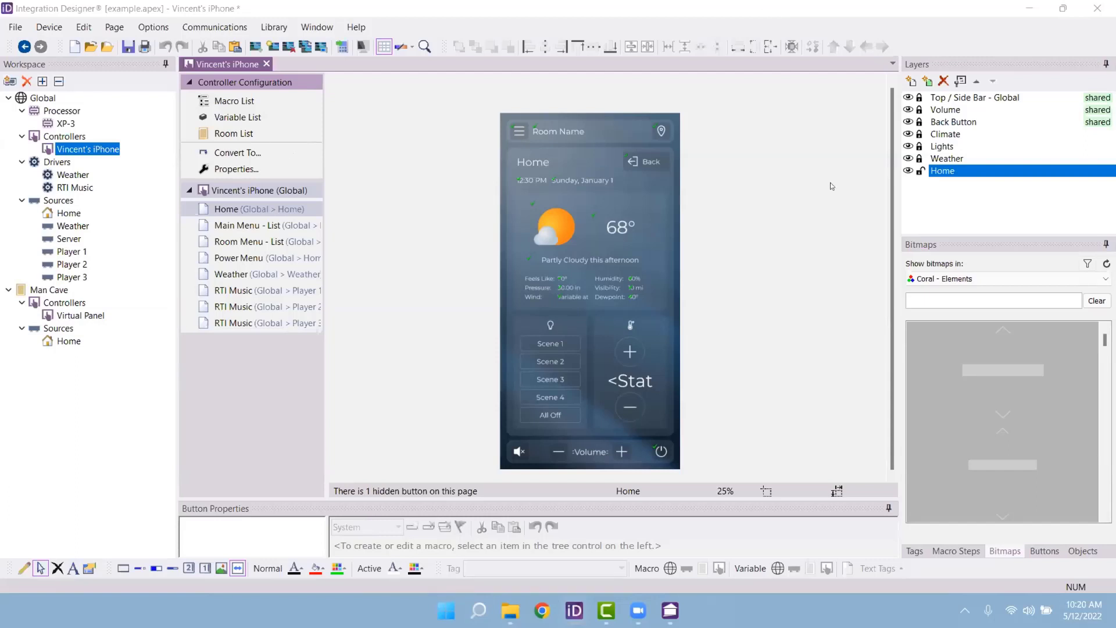
{"action": "left_click", "coordinate": [546, 535]}
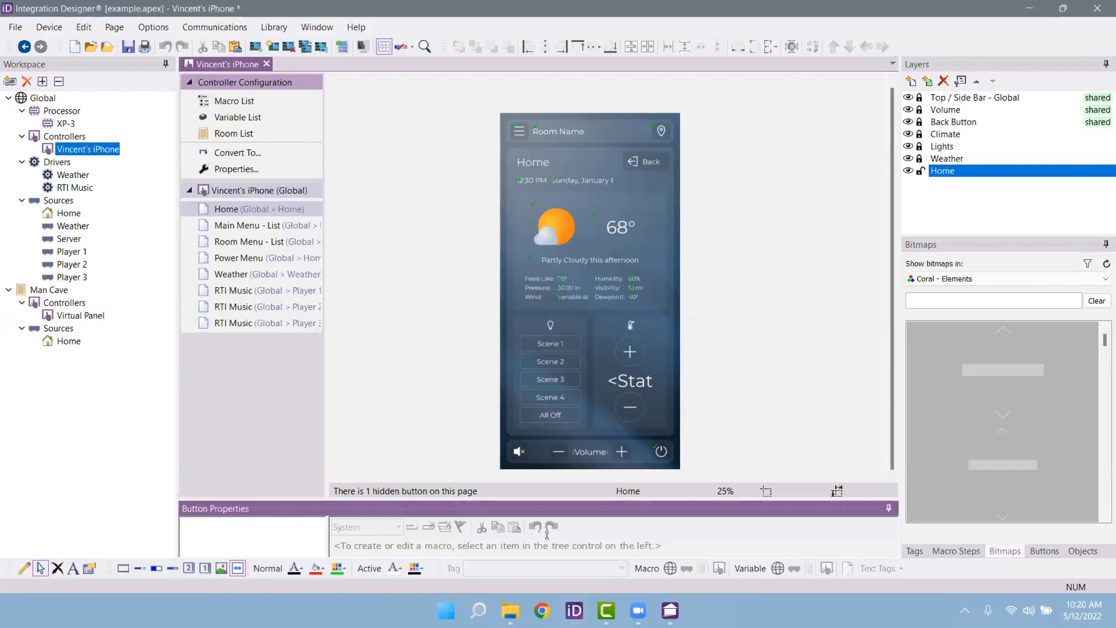